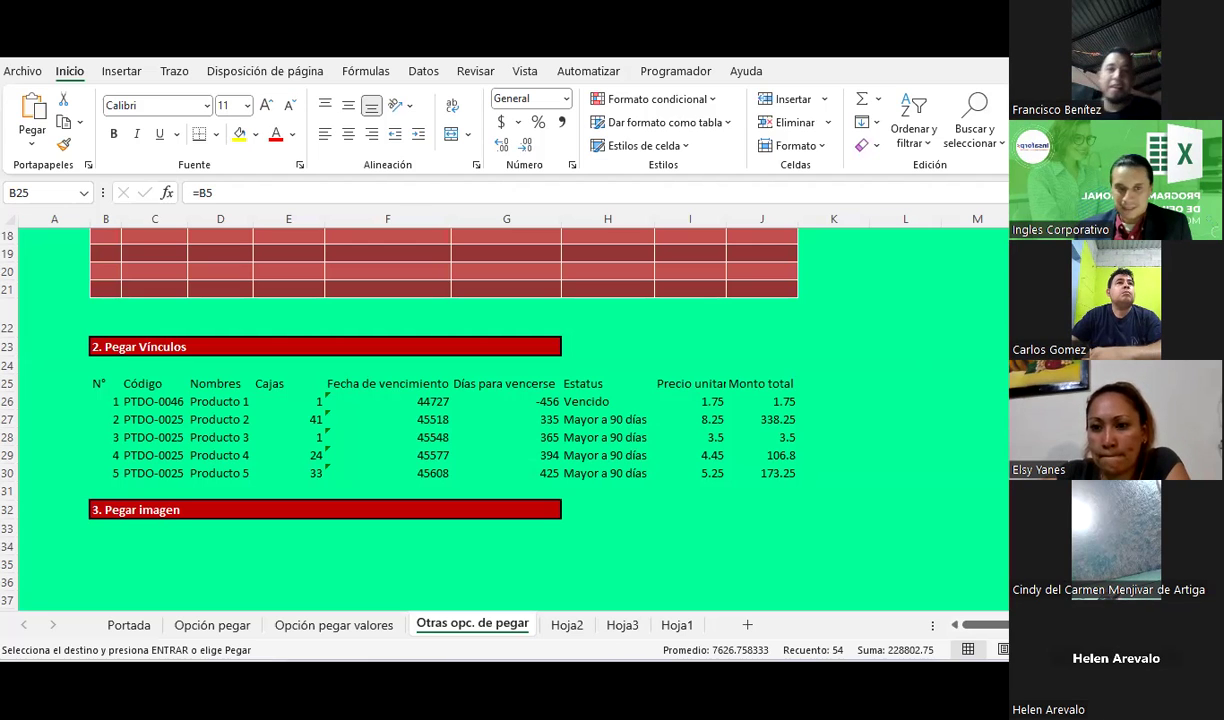
Undo the two earlier pastes, copy table B5:J10, and target cell B16 for pasting.
key("ctrl+z")
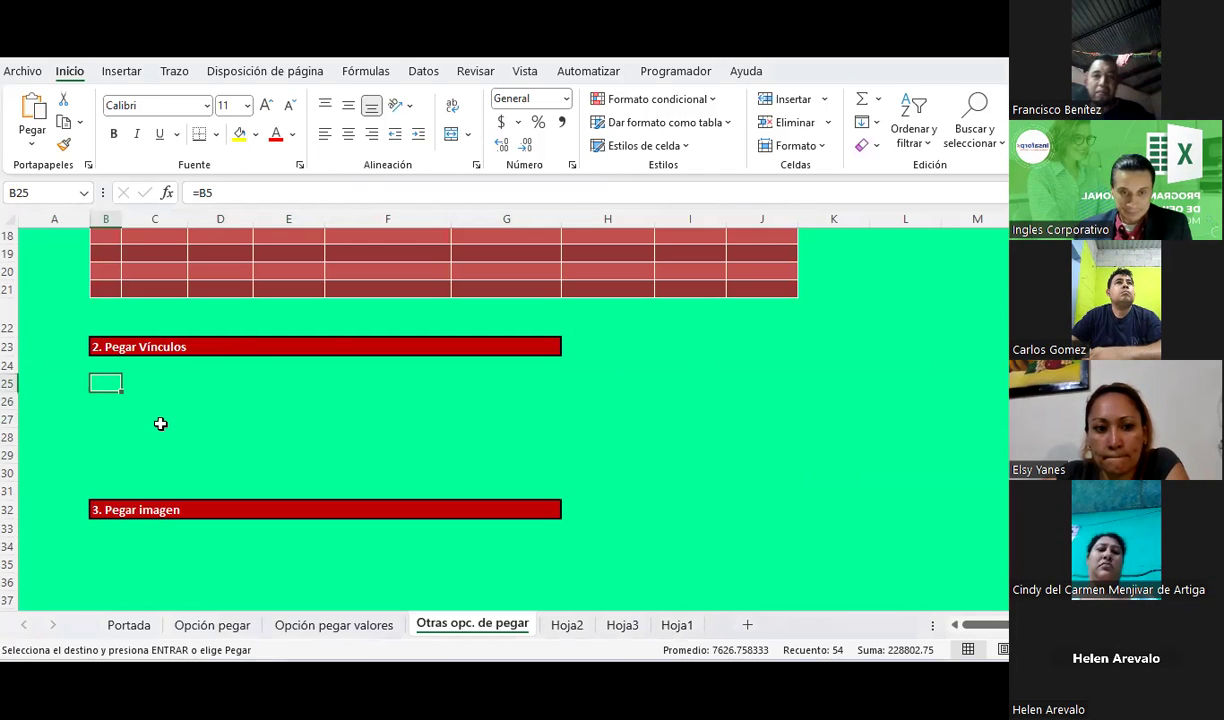
key("ctrl+z")
key("ctrl+z")
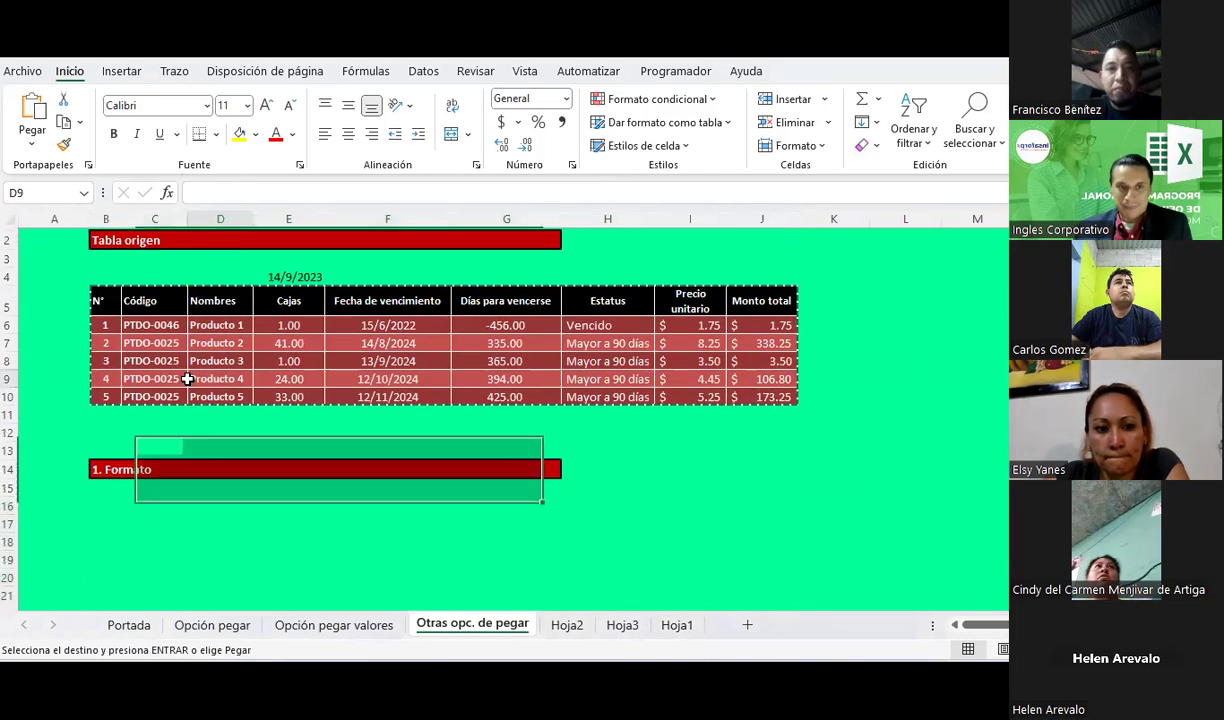
left_click_drag(105, 302, 762, 396)
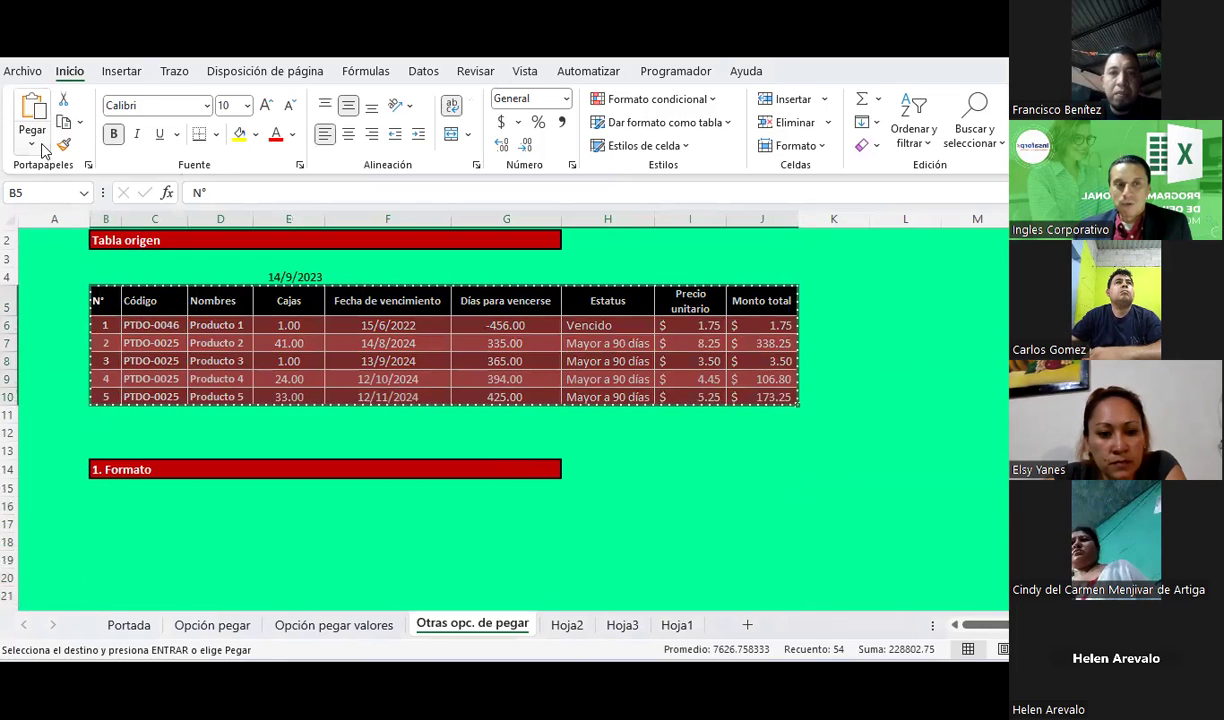
left_click(43, 150)
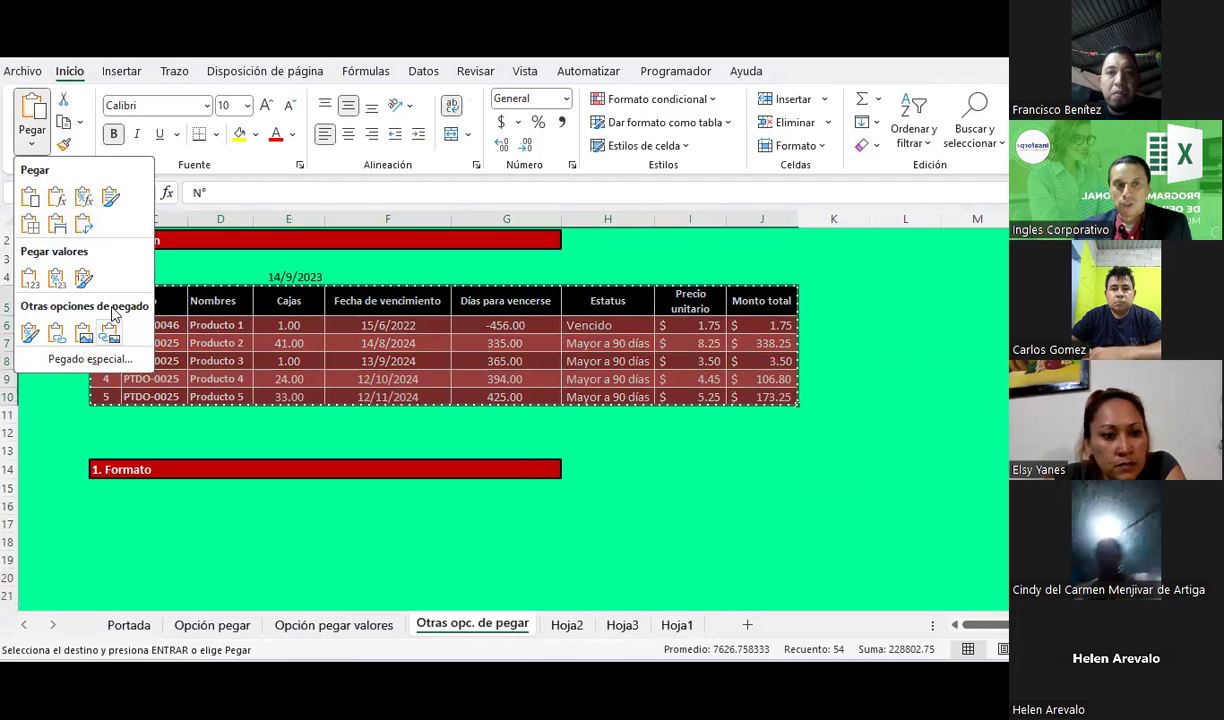
left_click(102, 505)
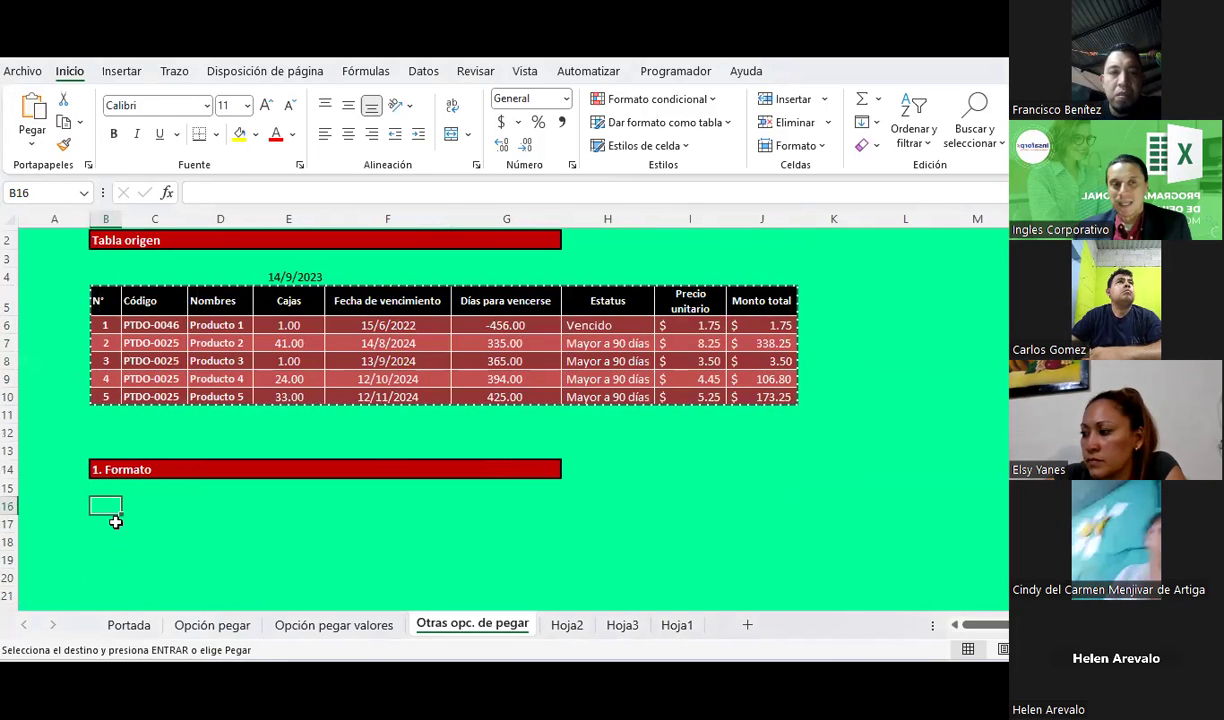
left_click(32, 143)
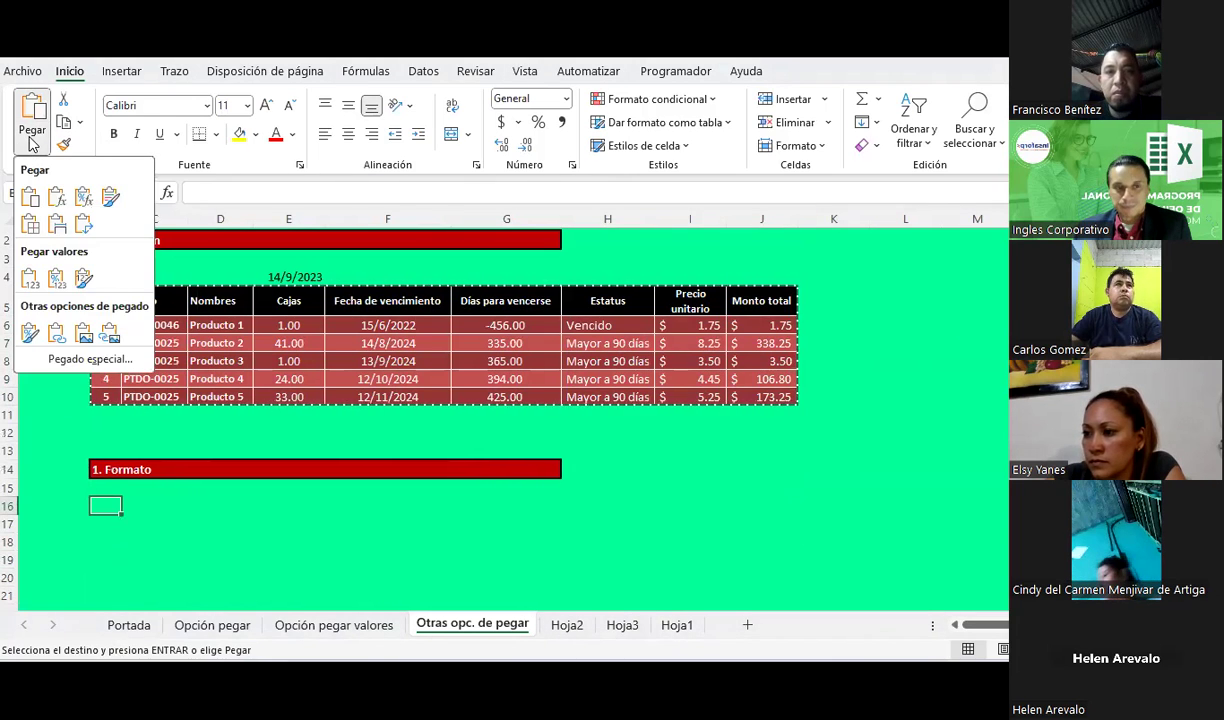
Paste only the copied table's formatting into B16:J21 with Formato (R).
left_click(33, 336)
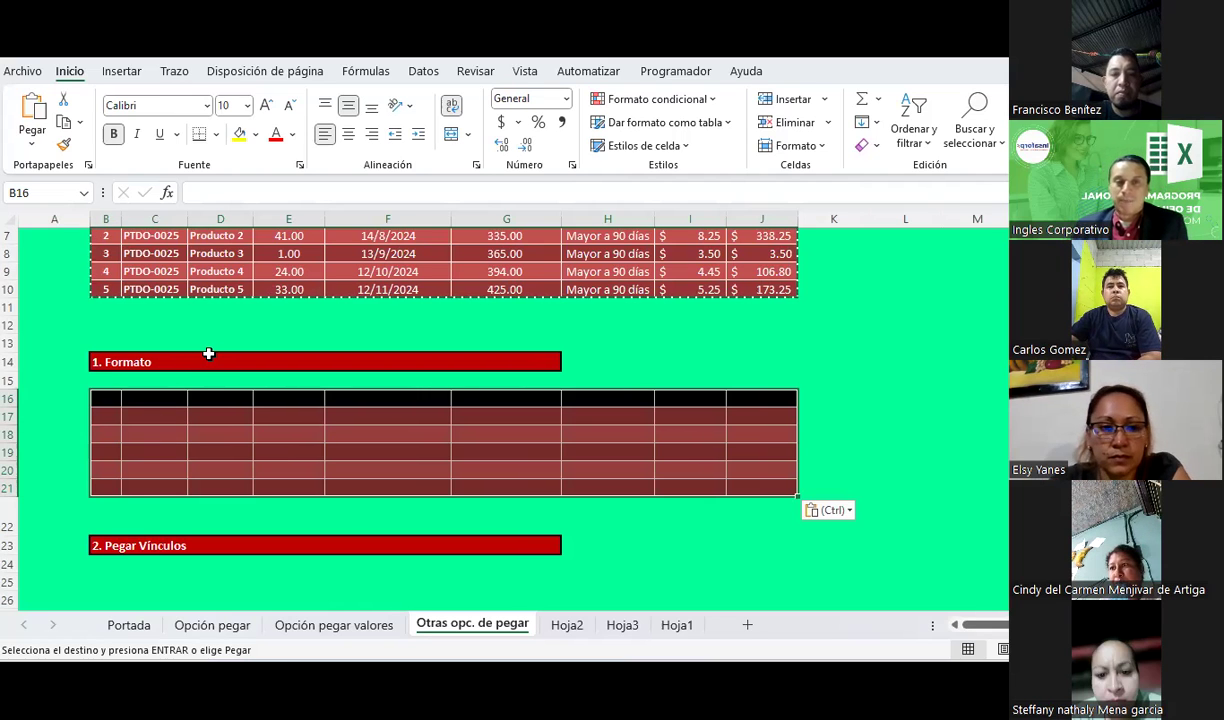
Paste source table B5:J10 as links at B25 and check H26 shows =H6.
scroll(208, 354, "down", 1)
scroll(208, 354, "up", 2)
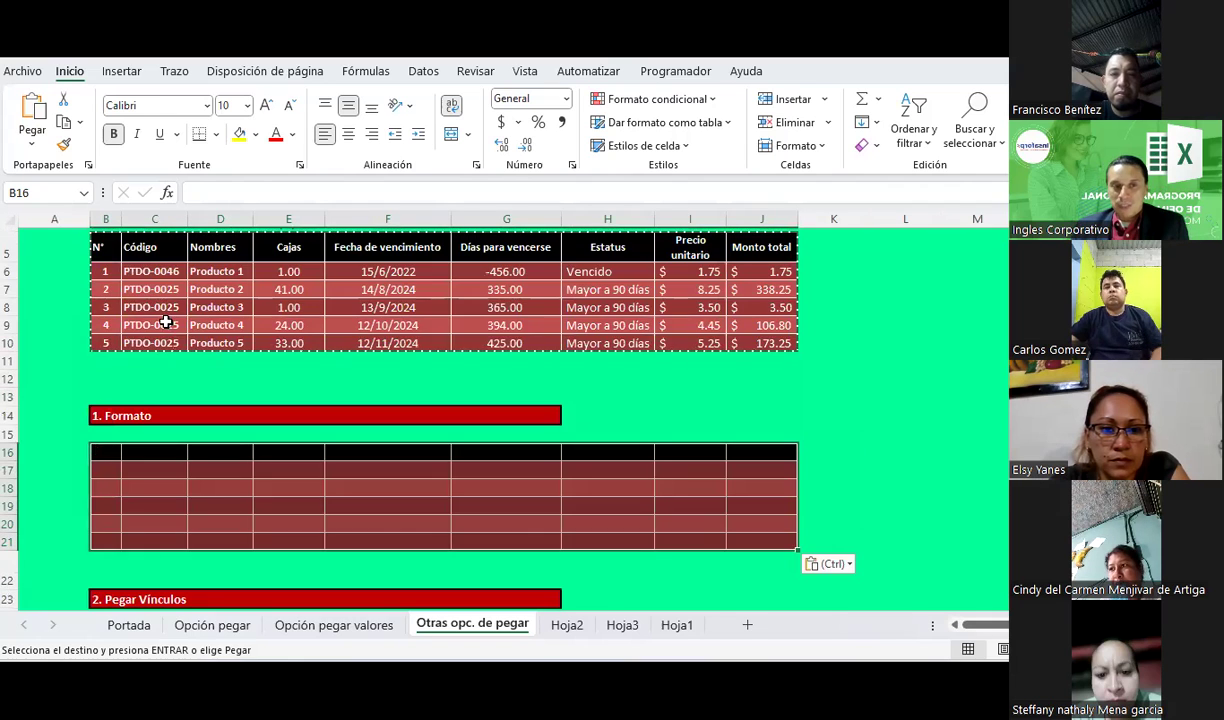
left_click_drag(103, 250, 788, 342)
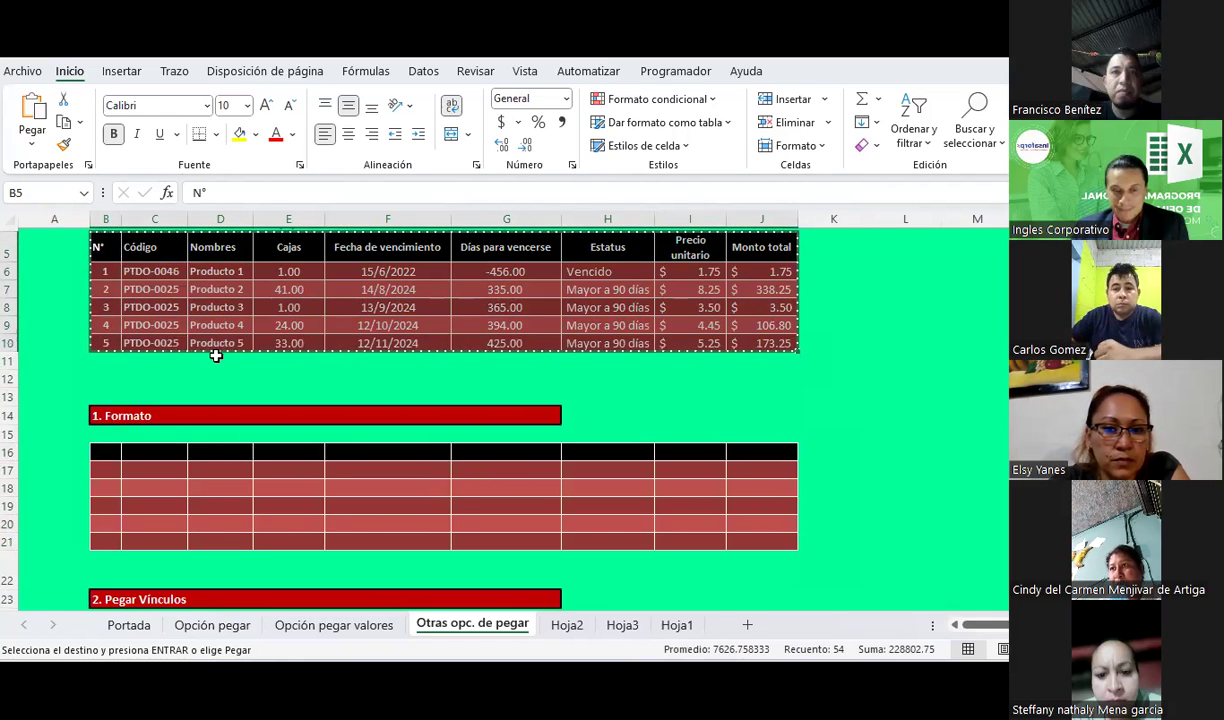
scroll(216, 356, "down", 3)
left_click(92, 470)
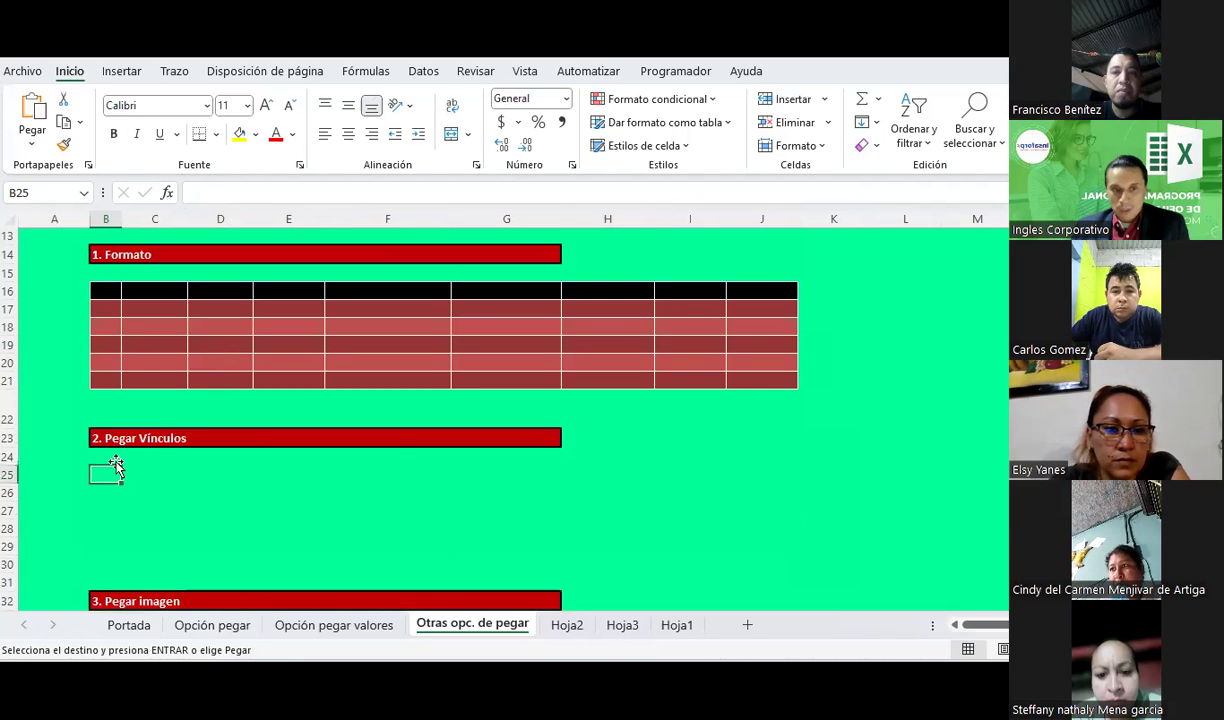
left_click(34, 144)
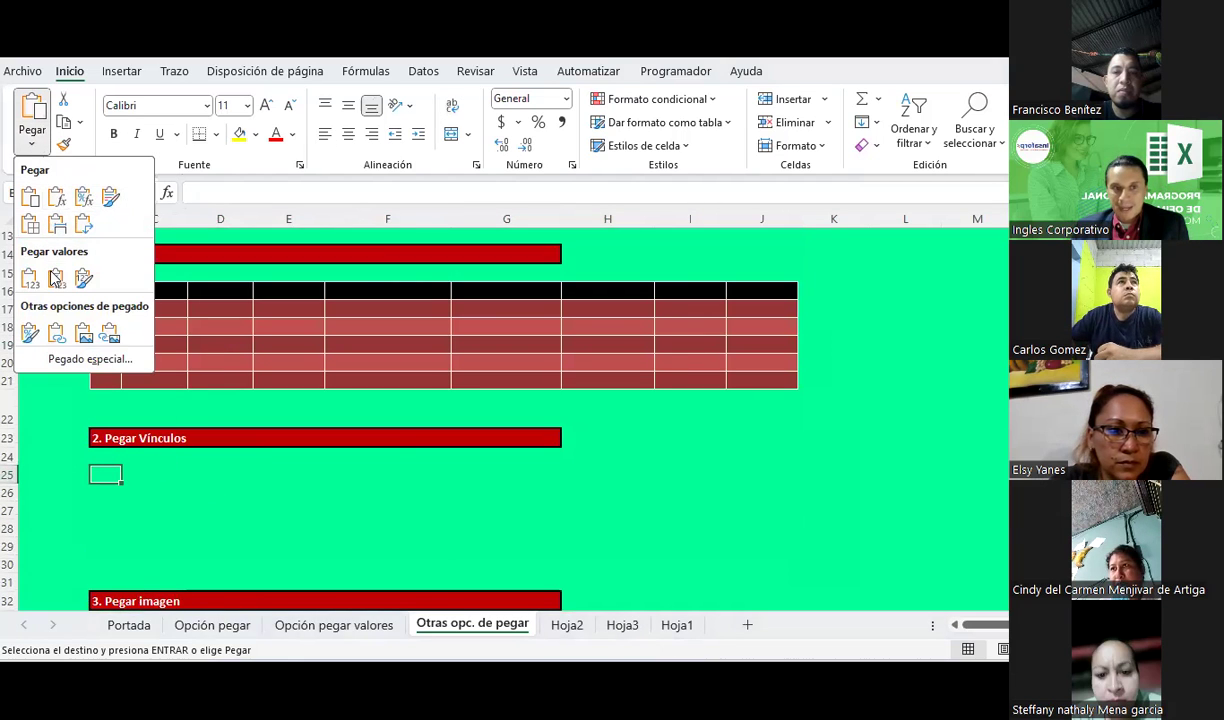
left_click(57, 343)
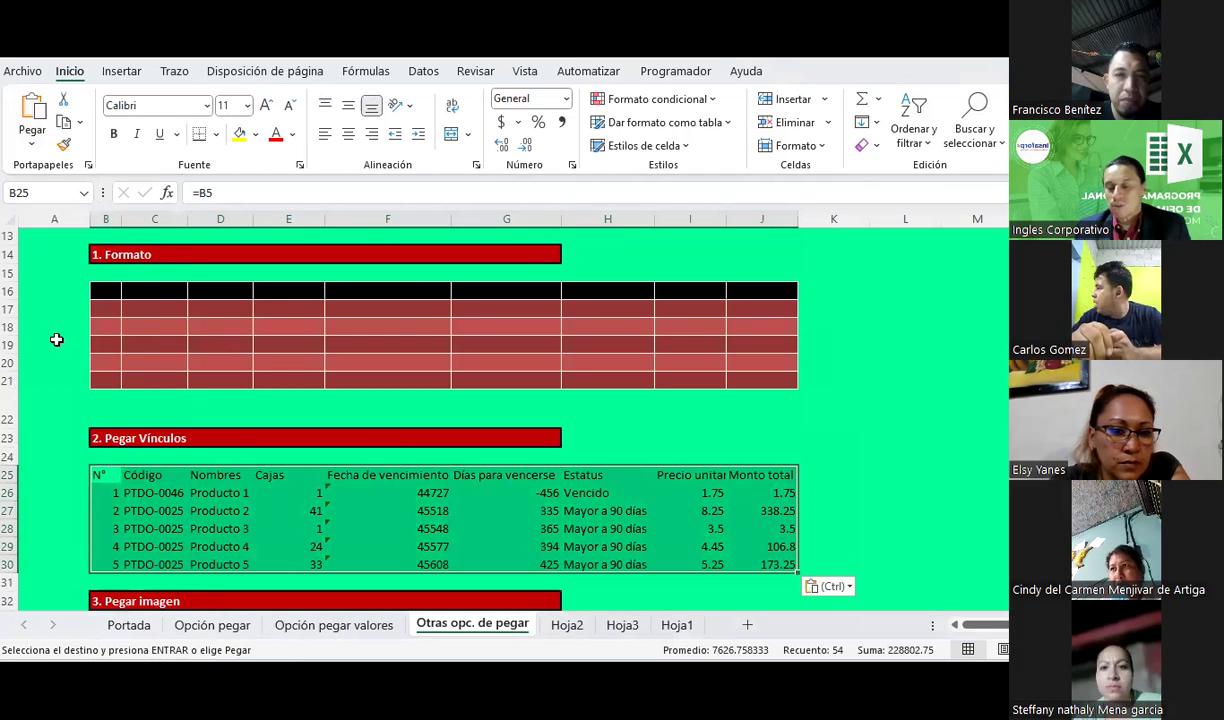
left_click(586, 496)
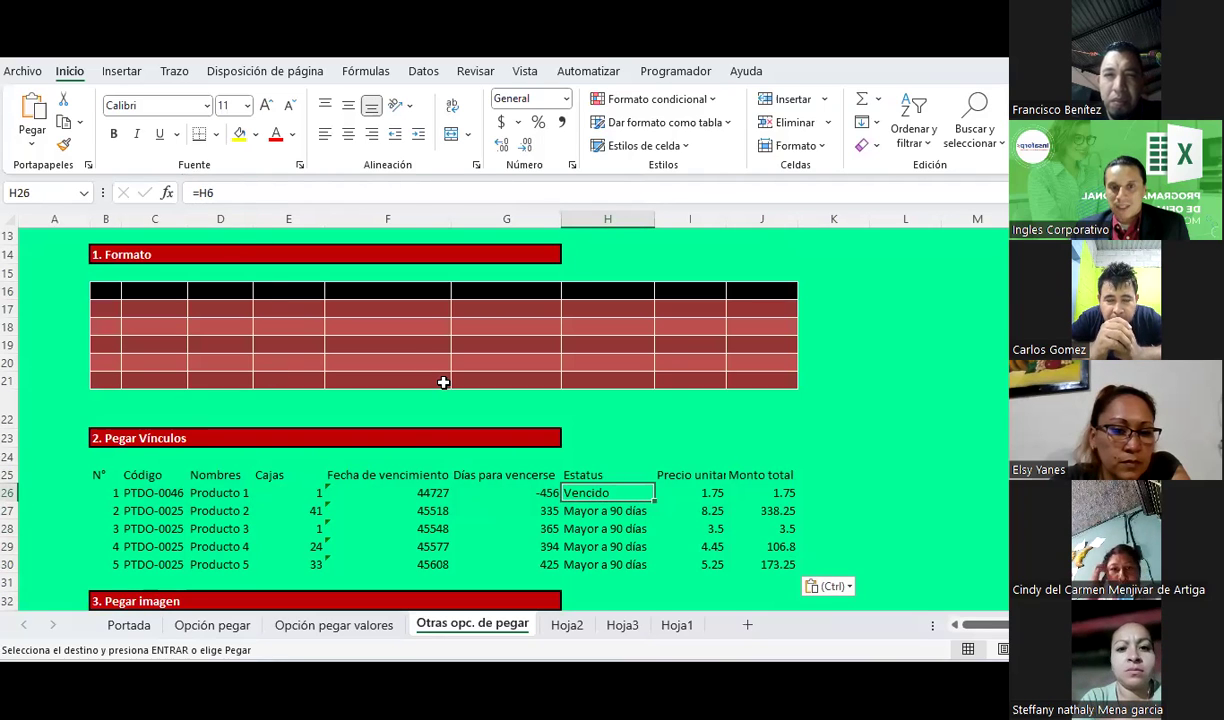
scroll(443, 382, "up", 4)
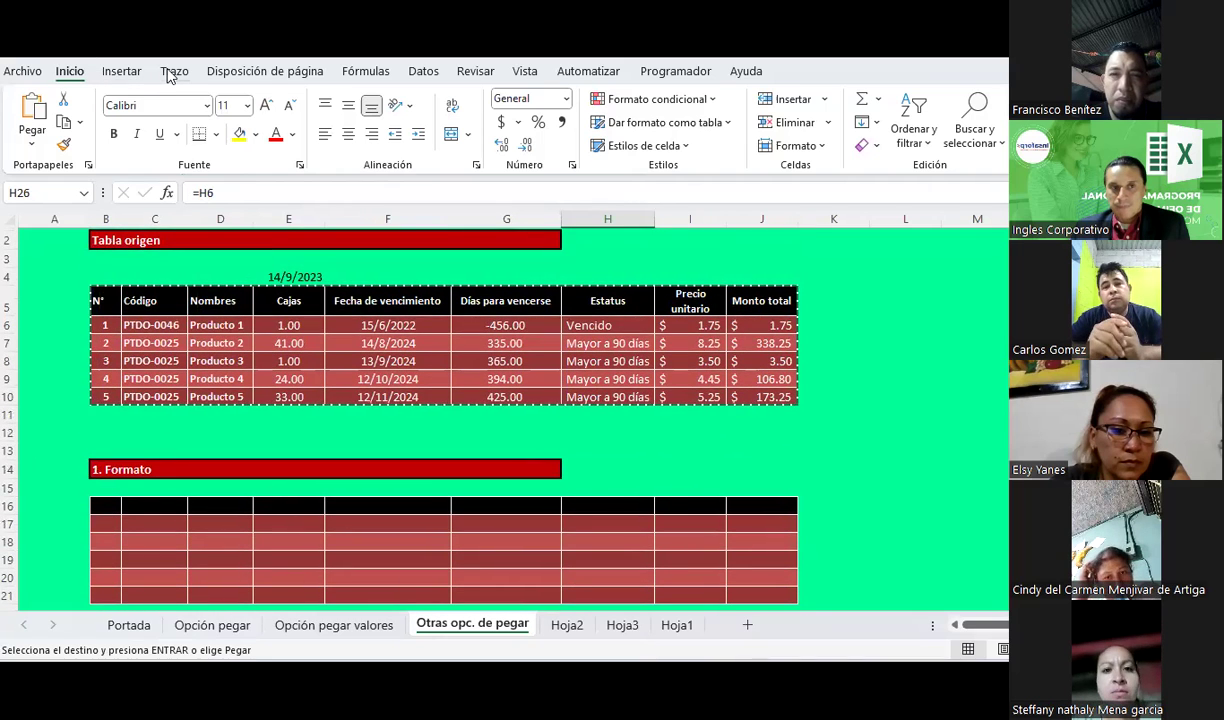
Draw a blue pen arrow from Vencido up to the Estatus header.
left_click(172, 71)
left_click(163, 112)
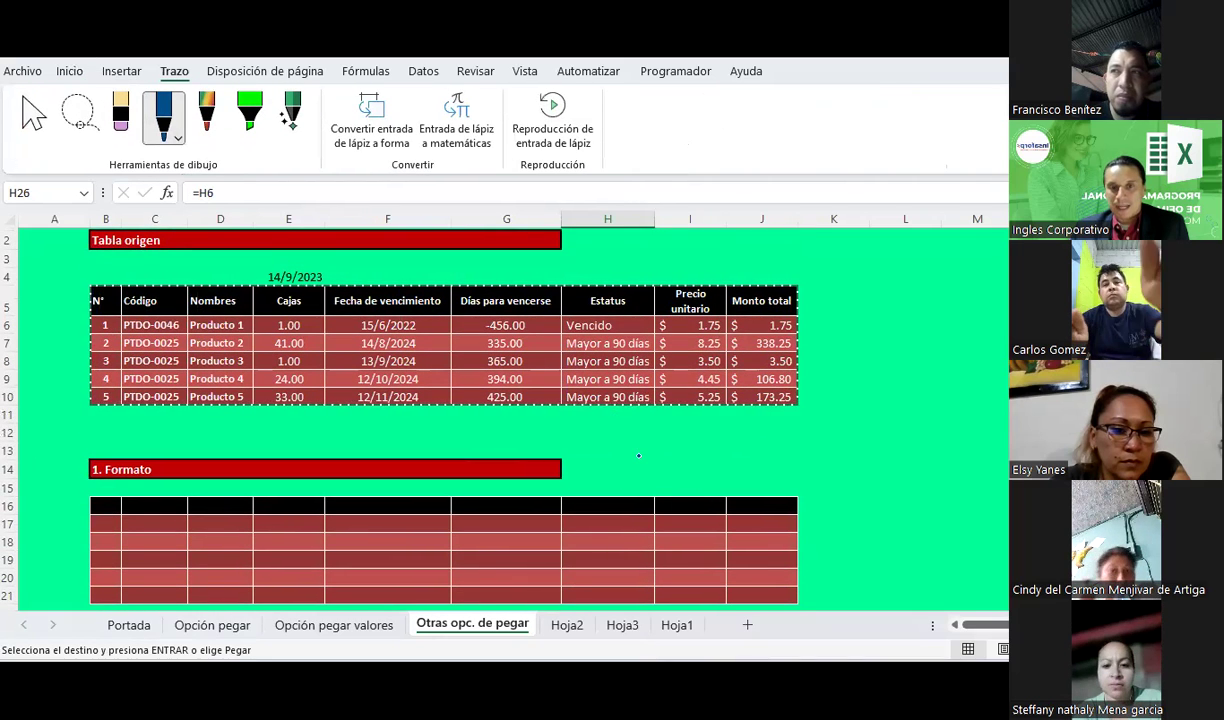
scroll(638, 456, "down", 2)
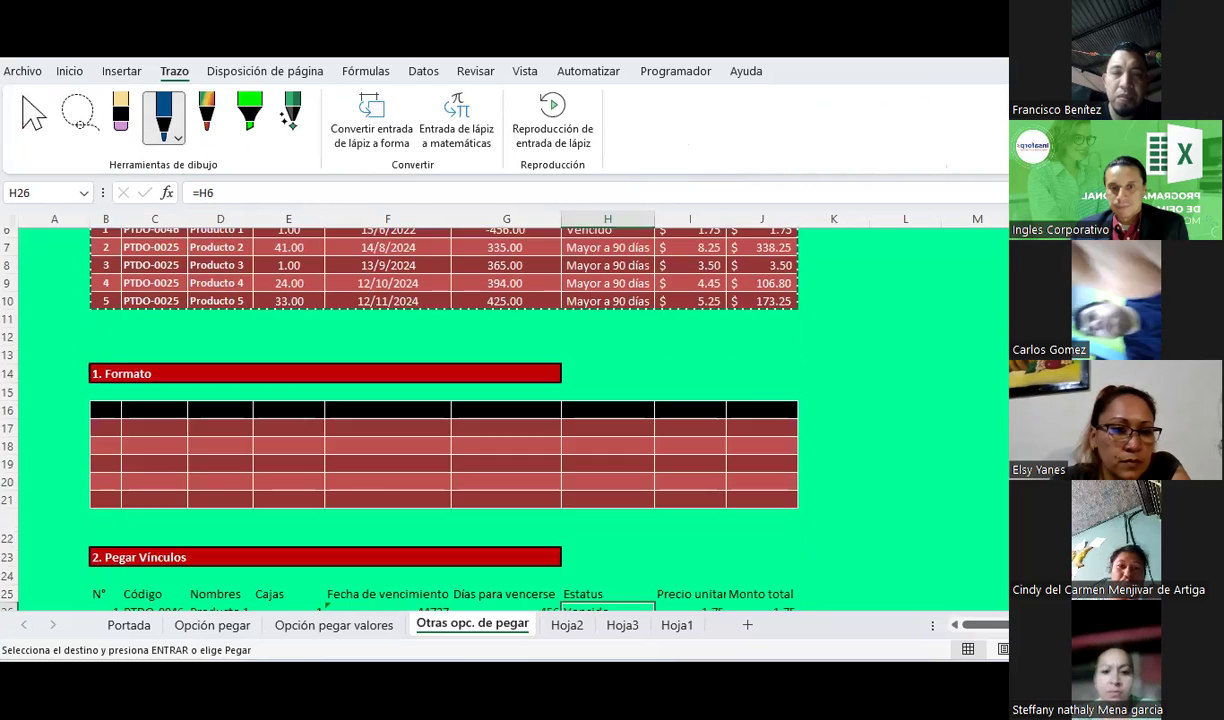
scroll(640, 566, "down", 1)
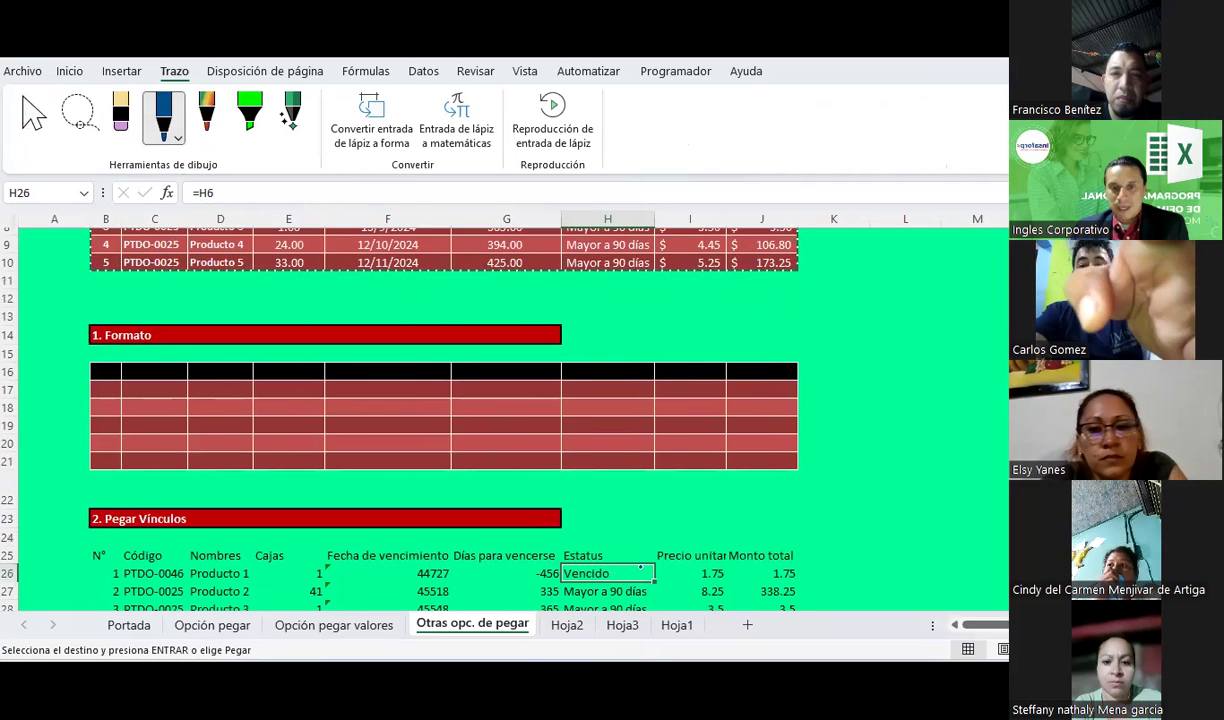
left_click_drag(633, 566, 667, 288)
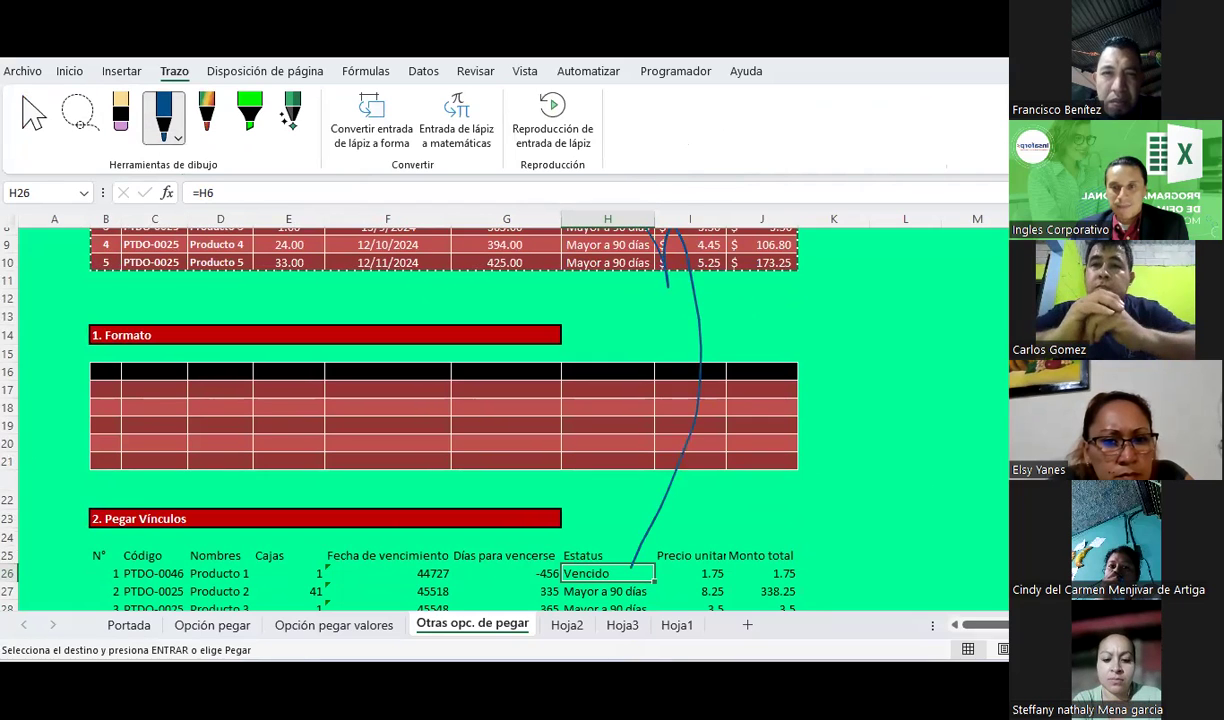
scroll(670, 304, "up", 2)
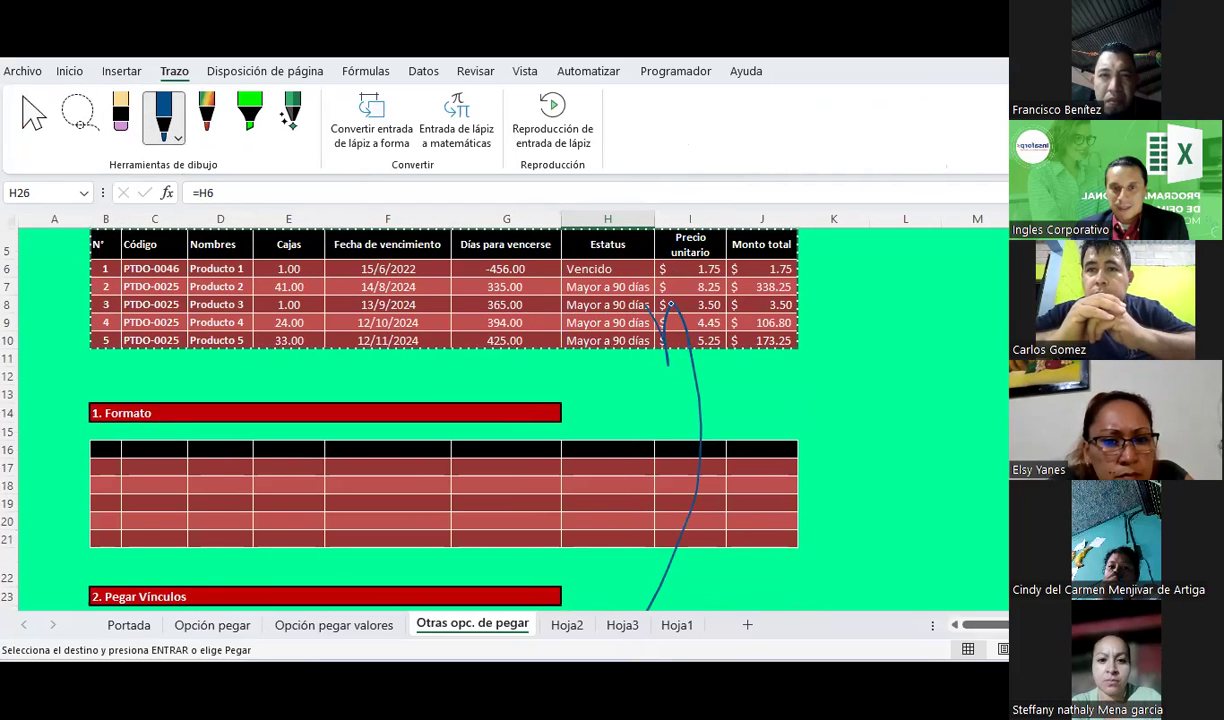
mouse_move(668, 302)
left_mouse_down()
mouse_move(629, 250)
mouse_move(648, 276)
left_mouse_up()
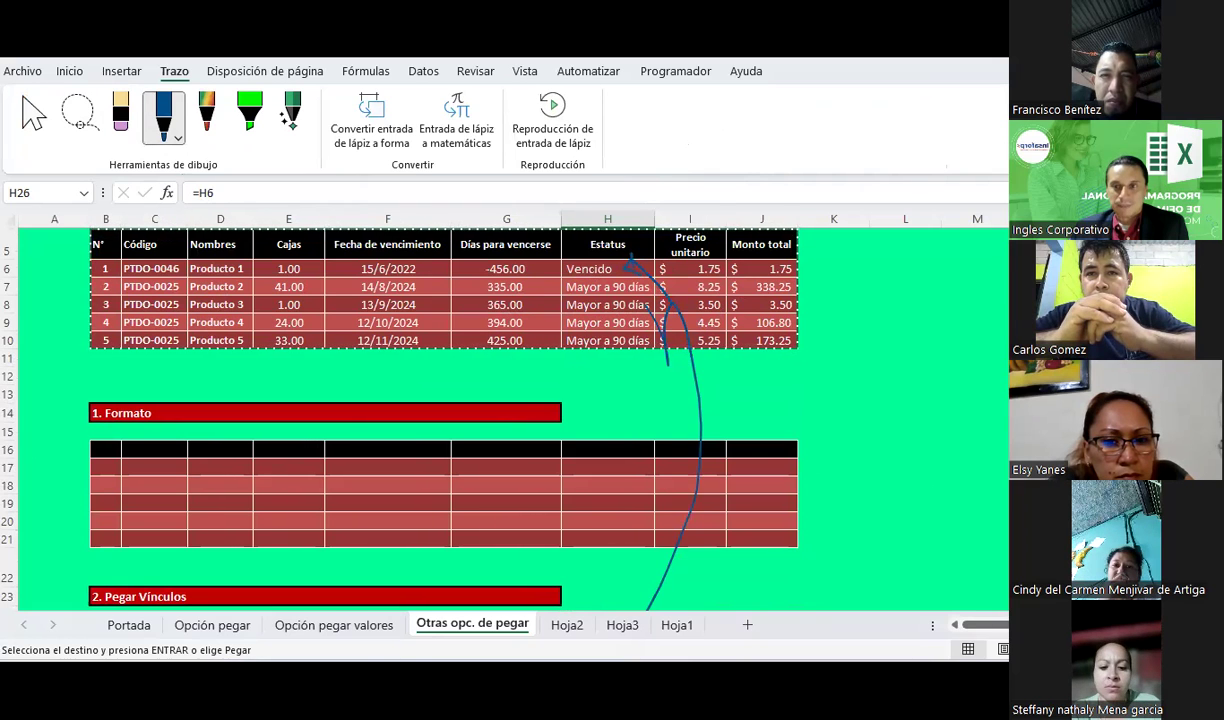
scroll(583, 538, "down", 3)
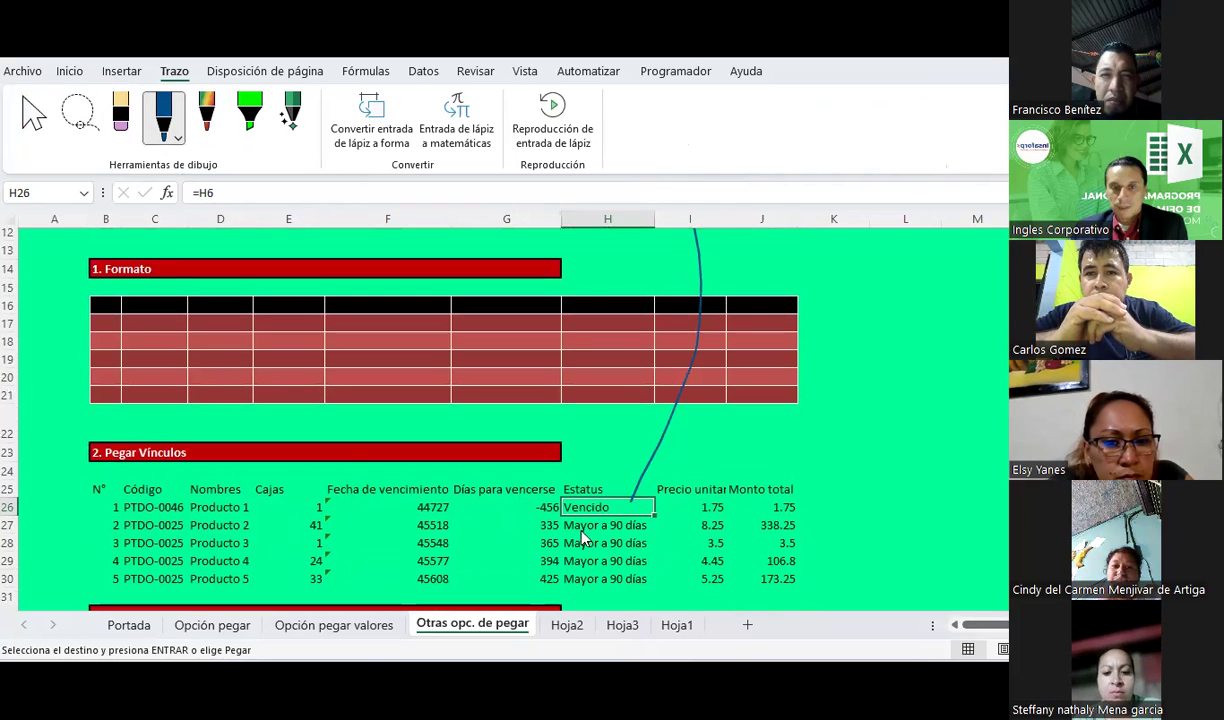
Check the linked formulas in H27 and H28, delete the ink arrows, and reselect B5:J10.
key("Escape")
left_click(585, 524)
left_click(591, 542)
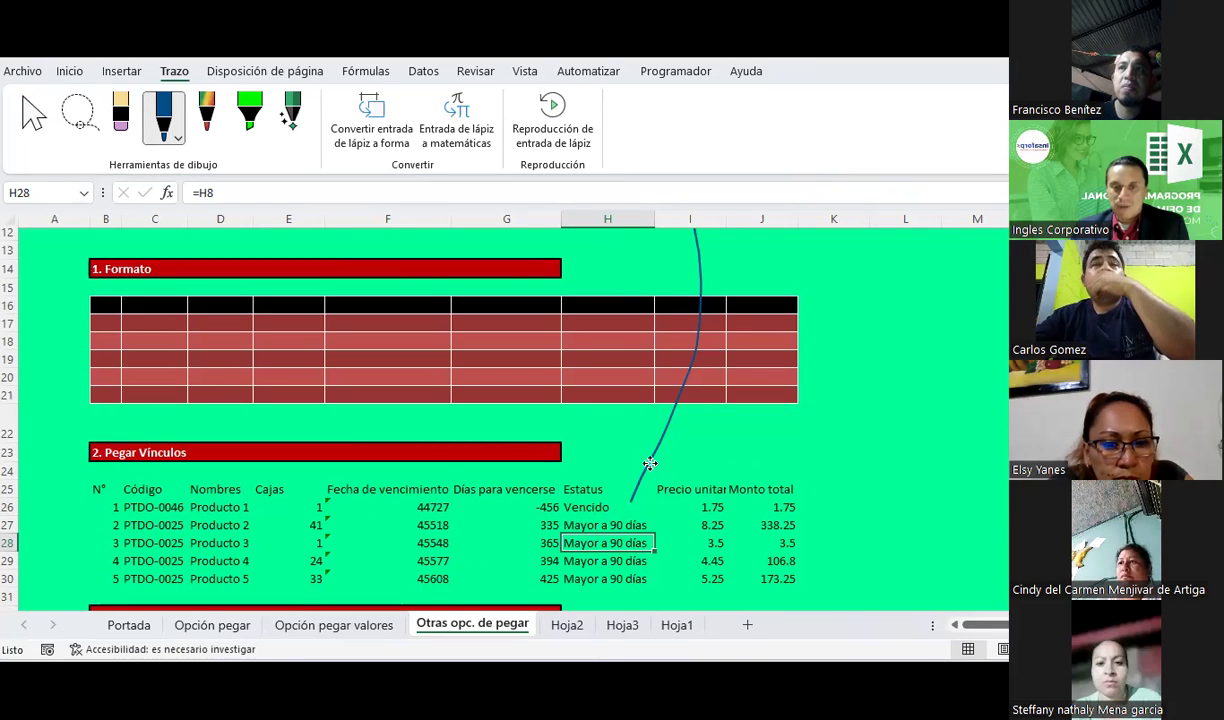
key("Delete")
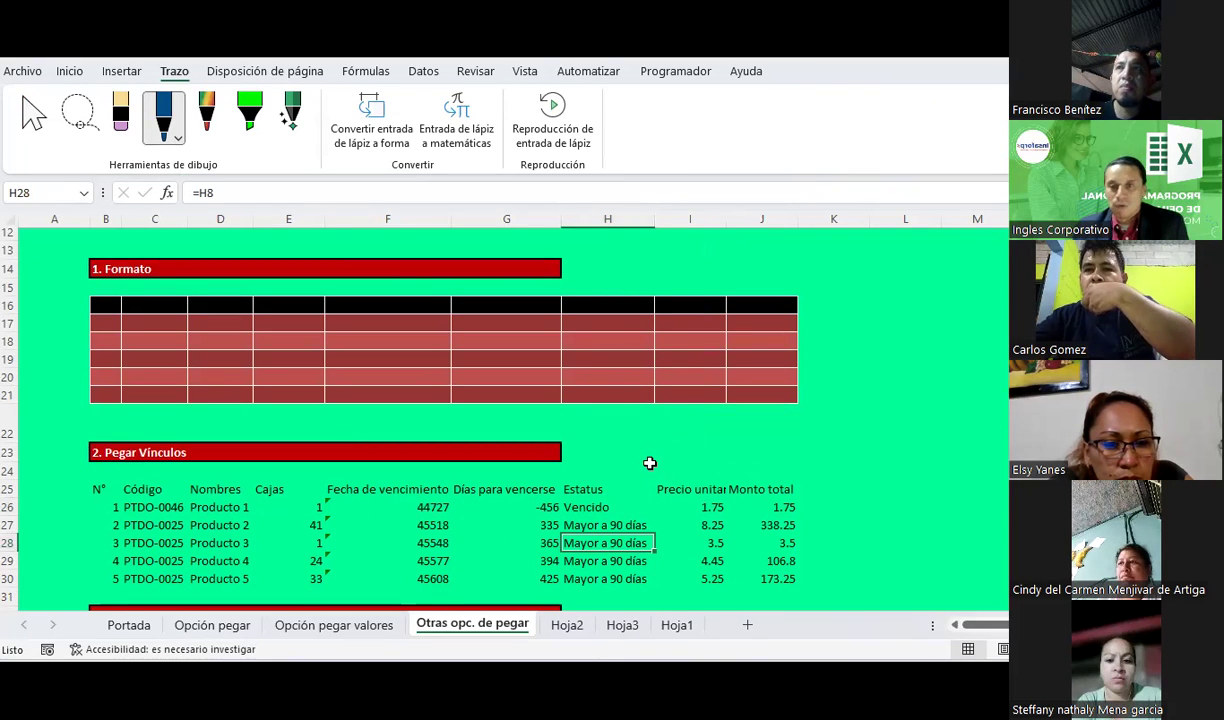
left_click_drag(980, 625, 984, 625)
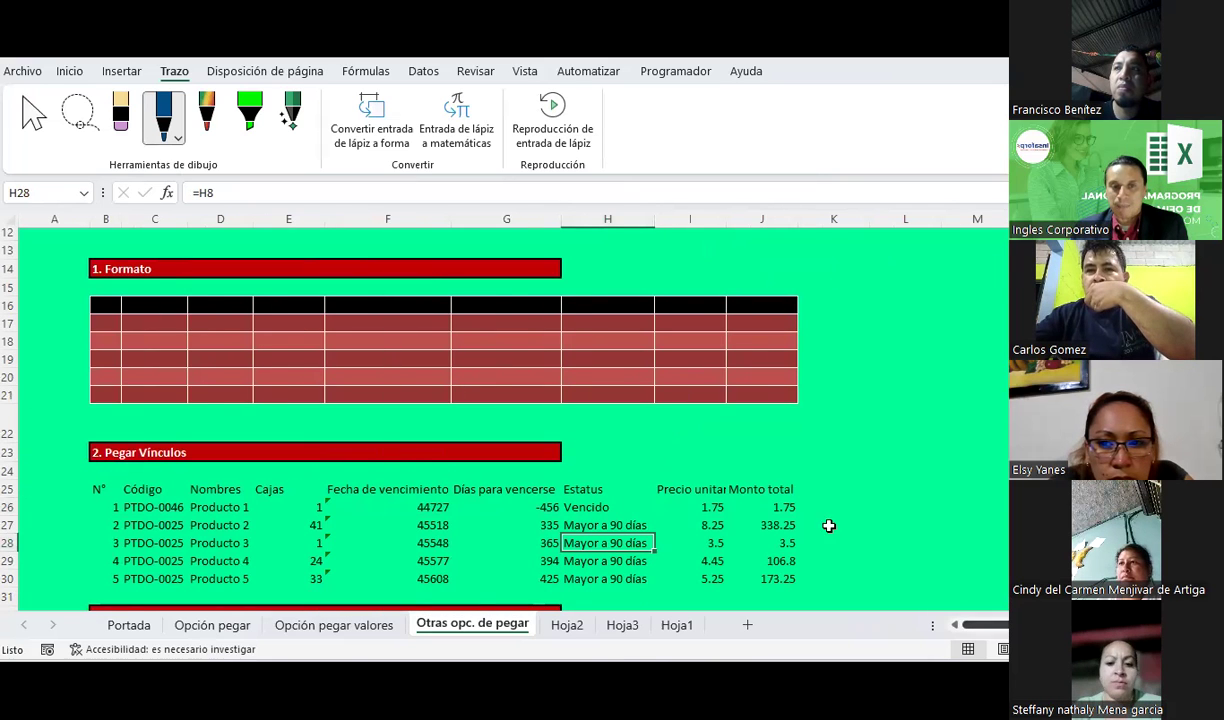
scroll(500, 430, "up", 3)
scroll(151, 328, "up", 1)
left_click_drag(97, 310, 784, 414)
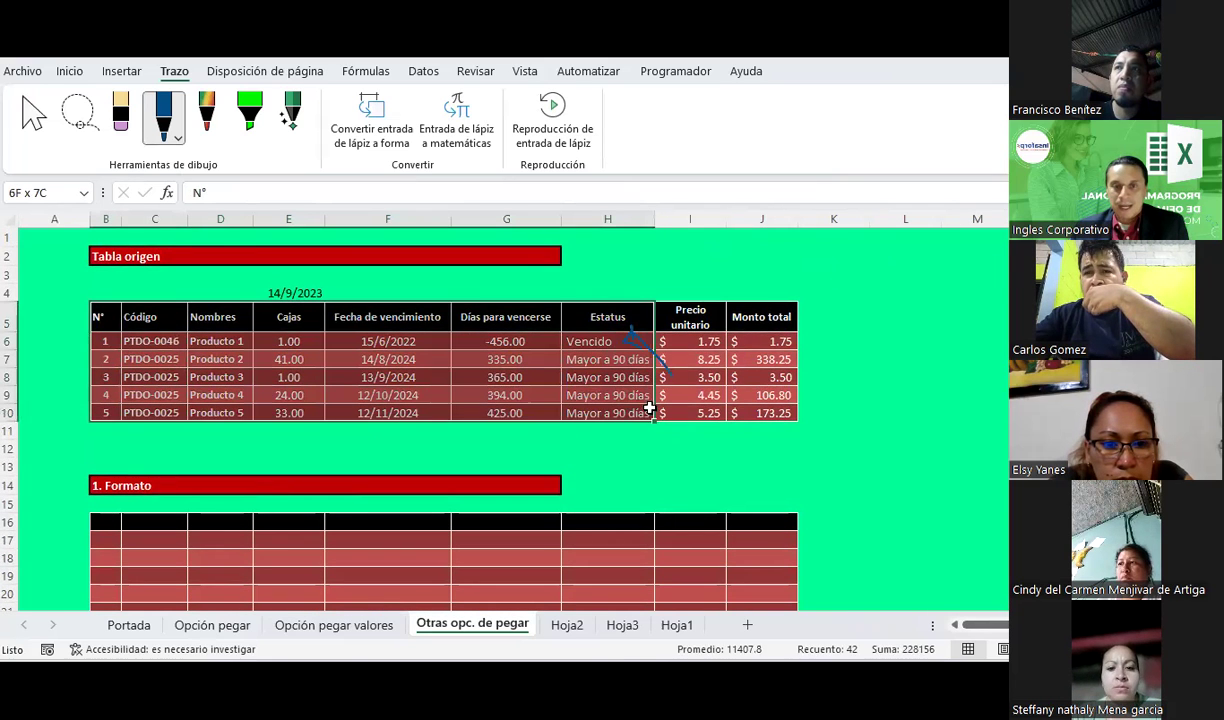
left_click(660, 355)
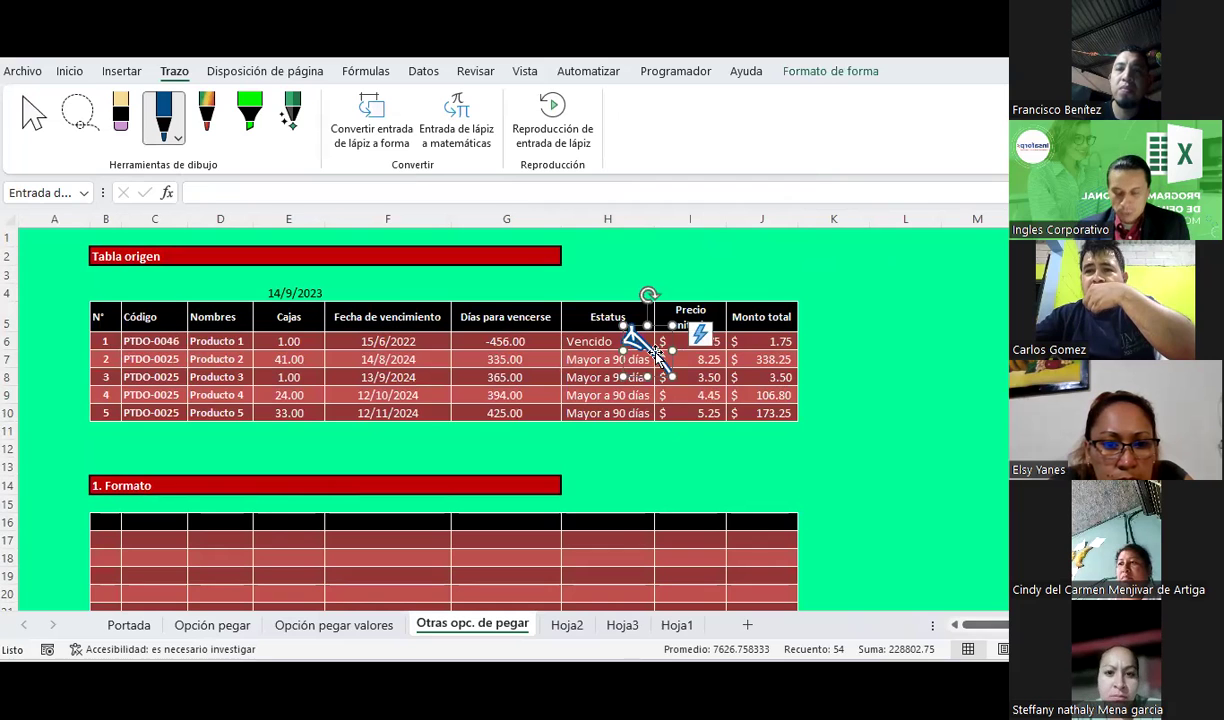
key("Delete")
Copy B5:J10 and try pasting it at N25, dismissing the clipboard warning.
key("ctrl+c")
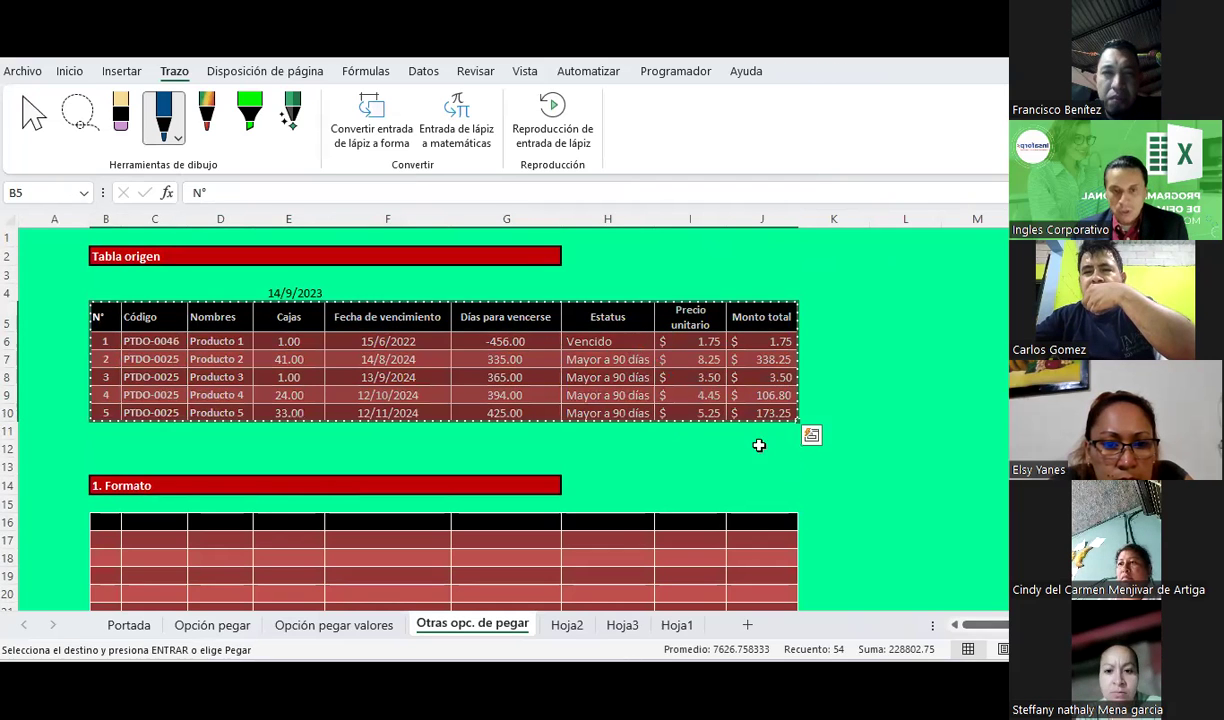
scroll(790, 460, "down", 6)
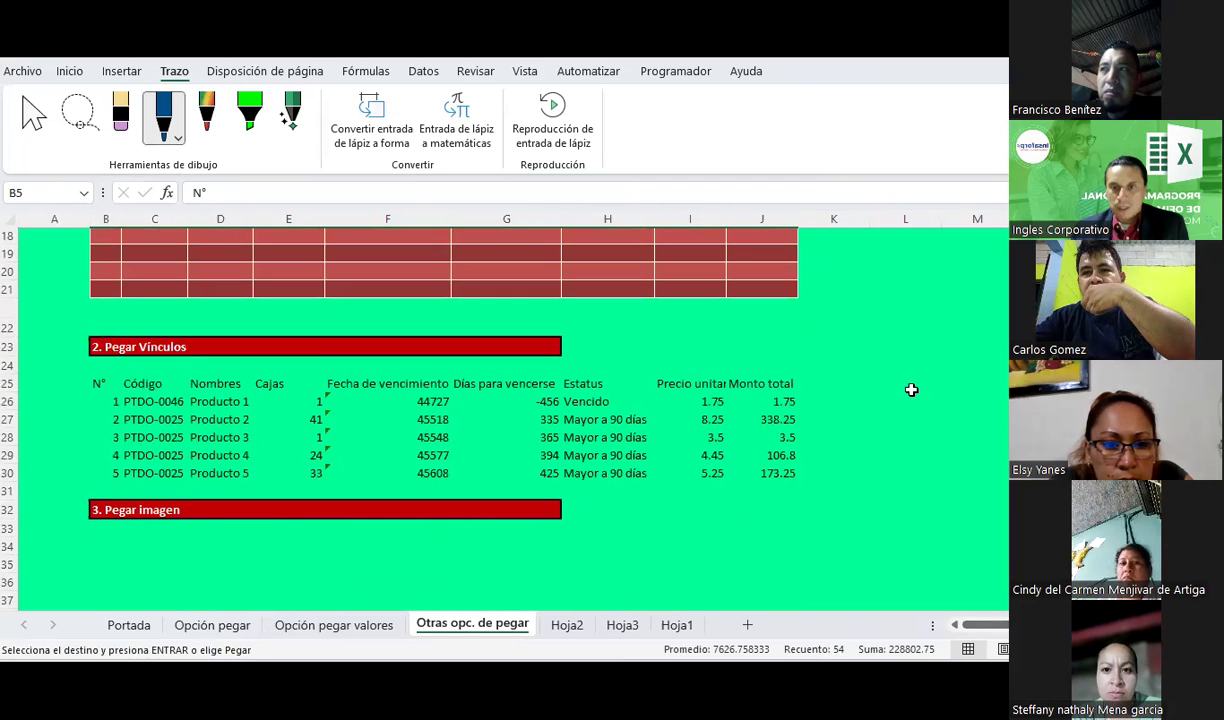
scroll(985, 391, "up", 2)
scroll(990, 391, "up", 1)
scroll(995, 390, "down", 3)
left_click(1000, 388)
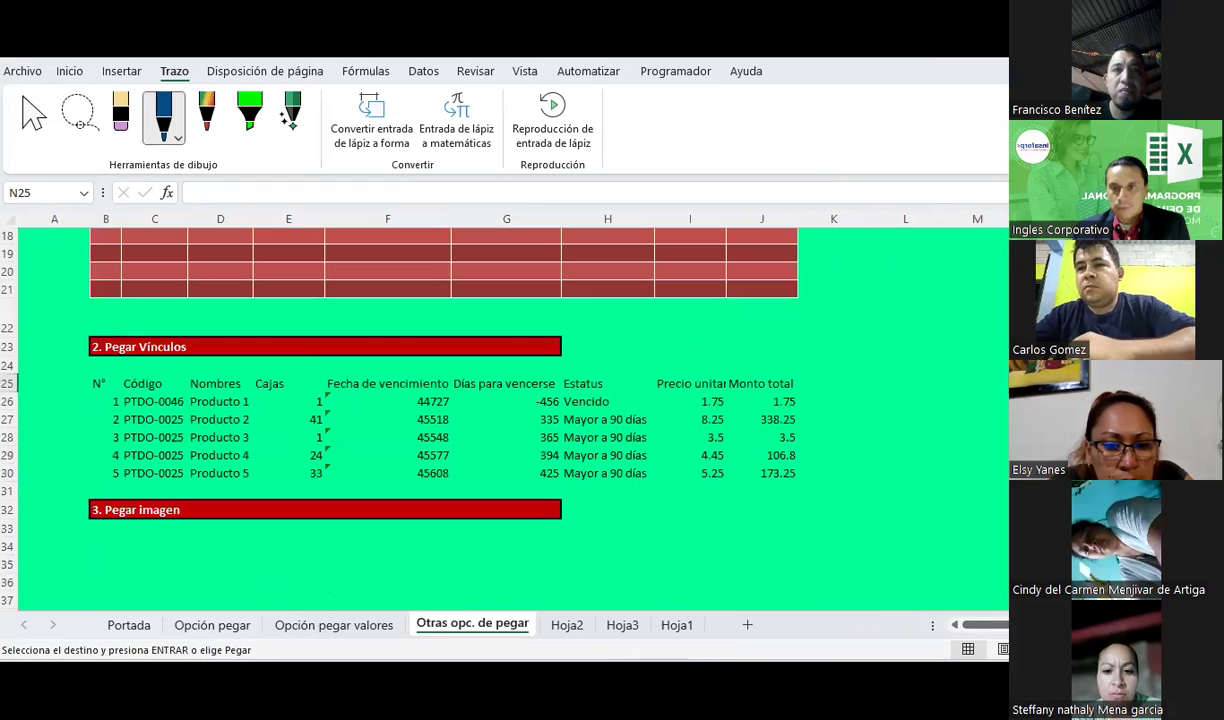
left_click(69, 71)
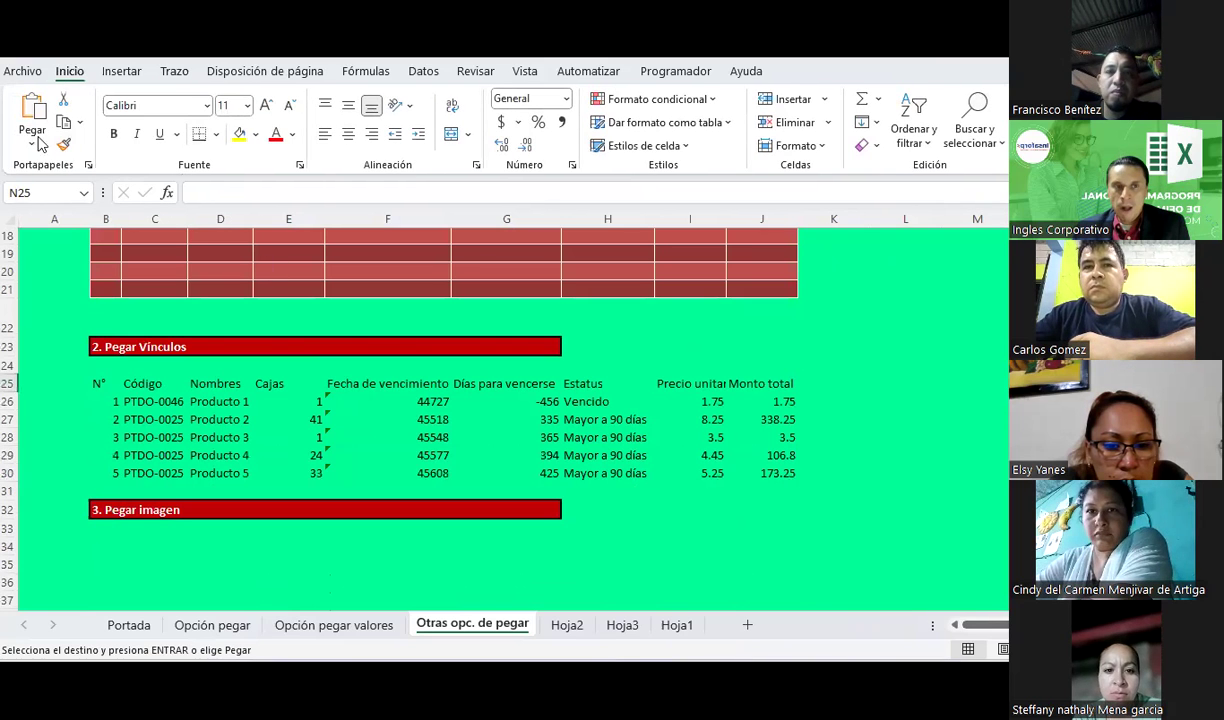
left_click(24, 146)
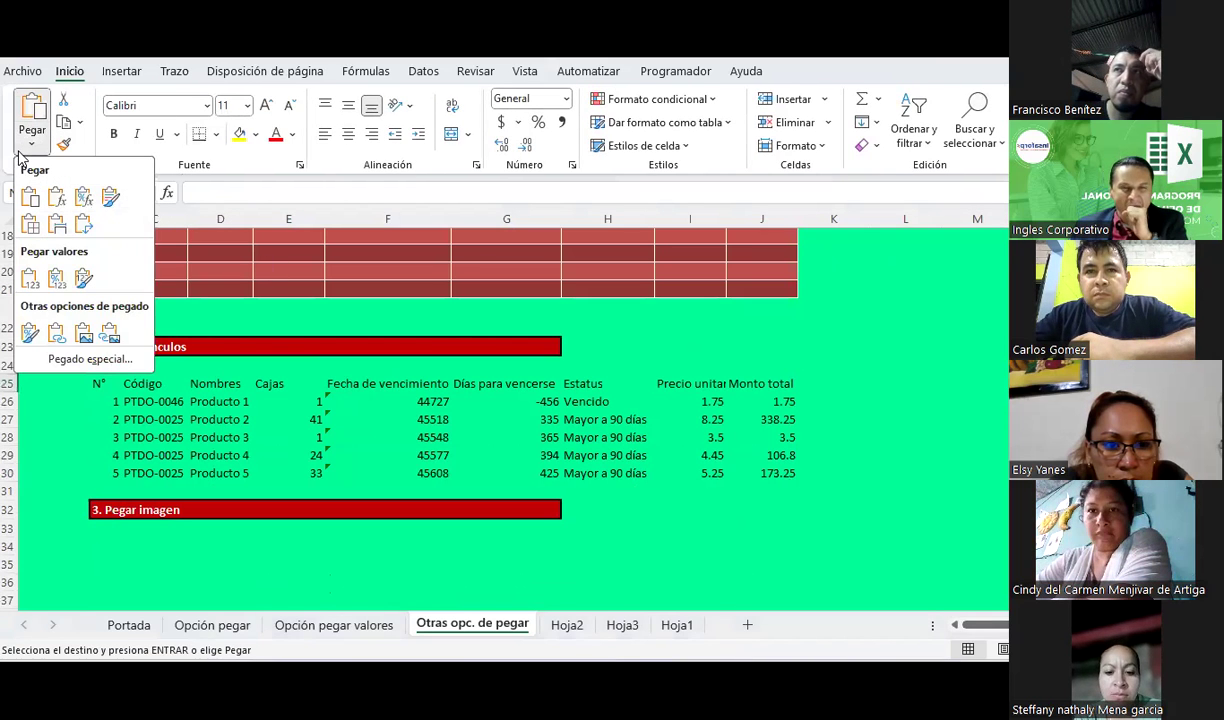
left_click(58, 222)
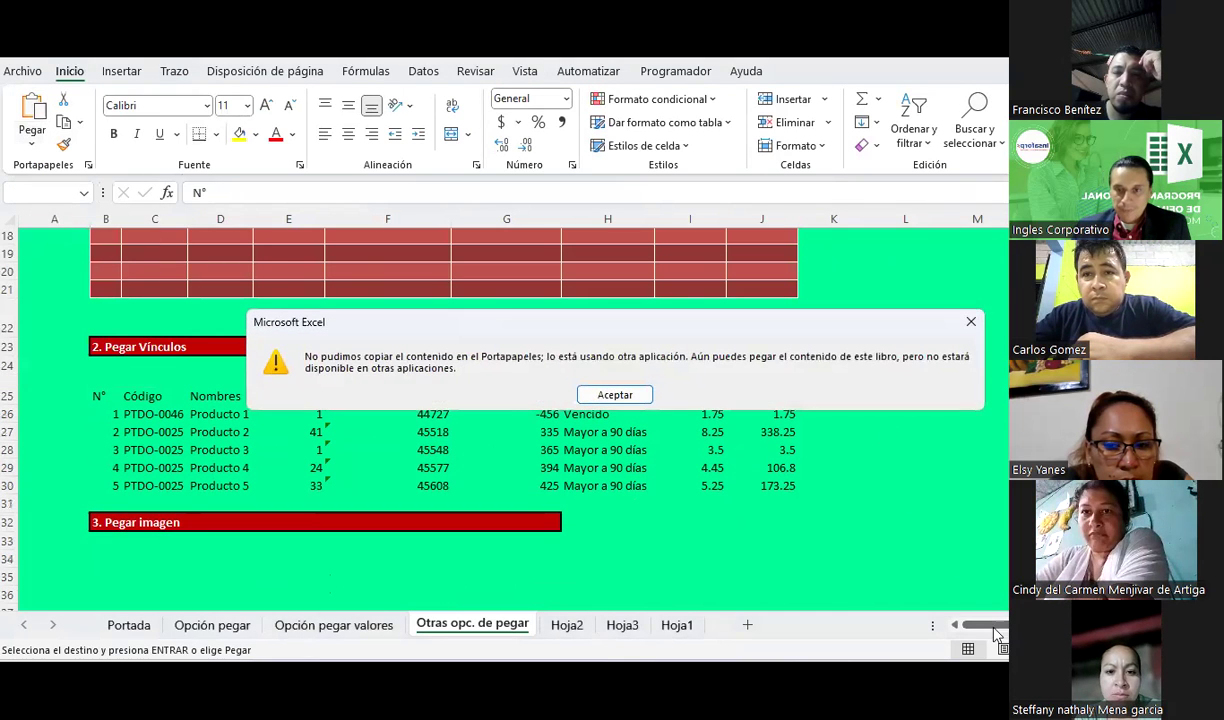
left_click(636, 399)
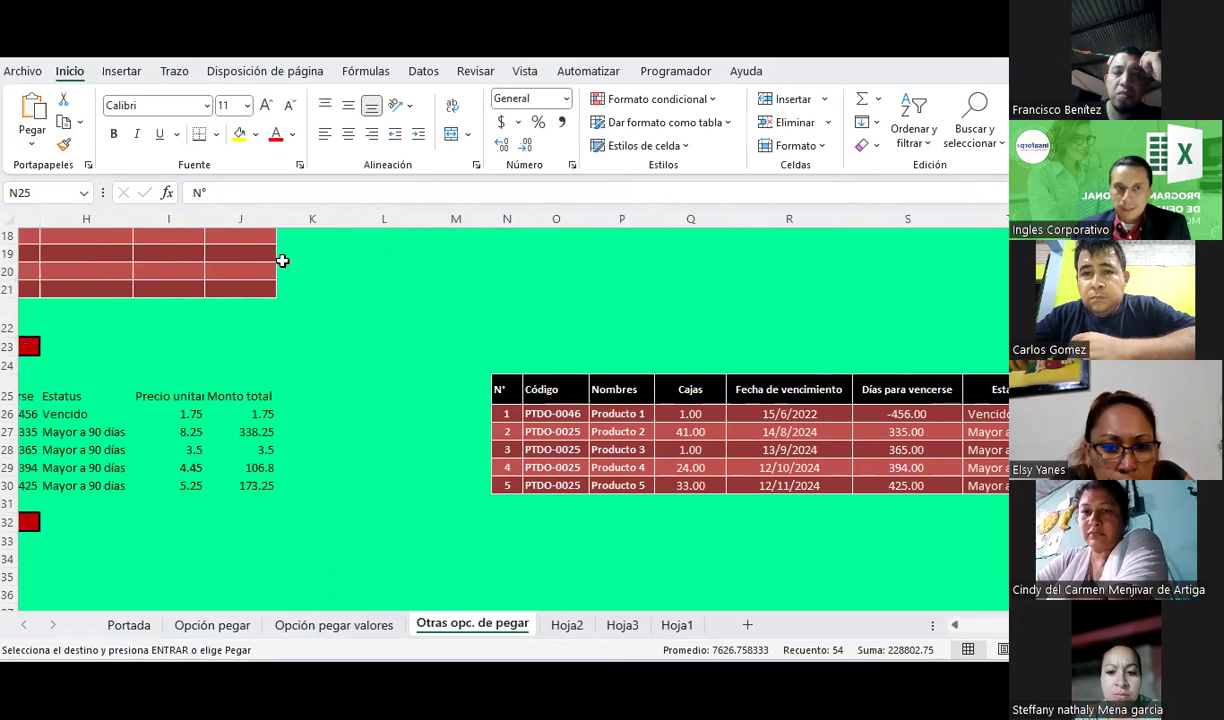
left_click(28, 142)
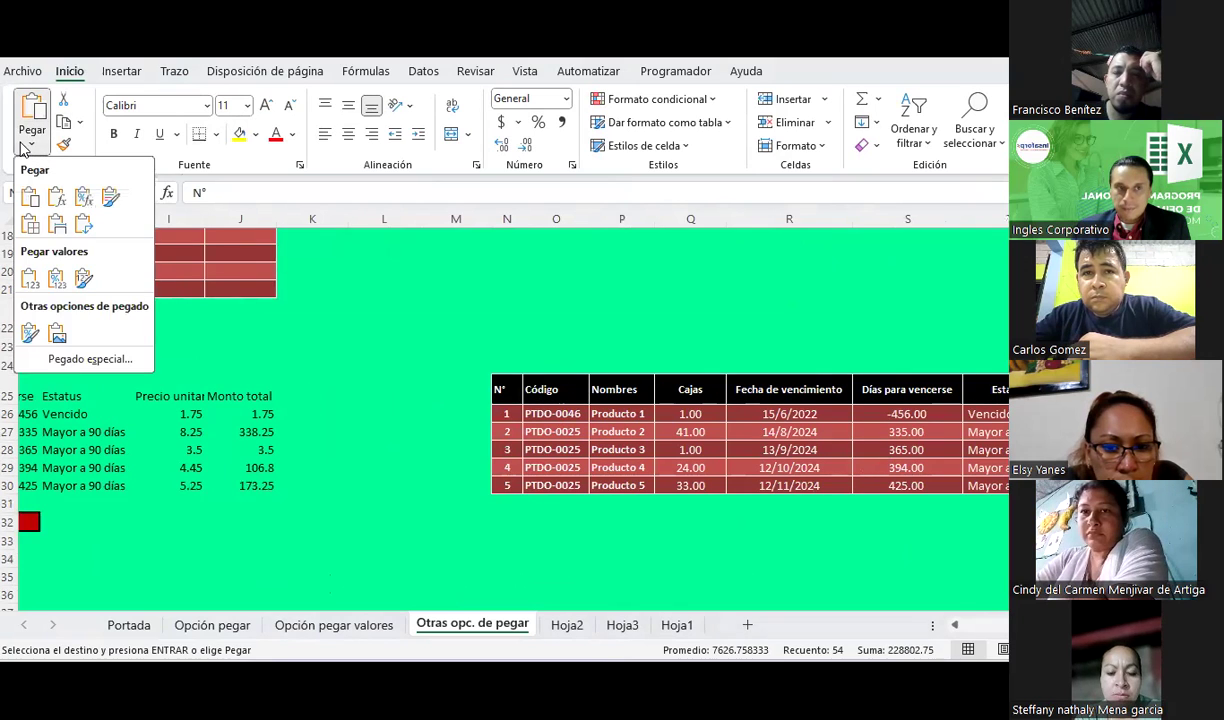
left_click(30, 333)
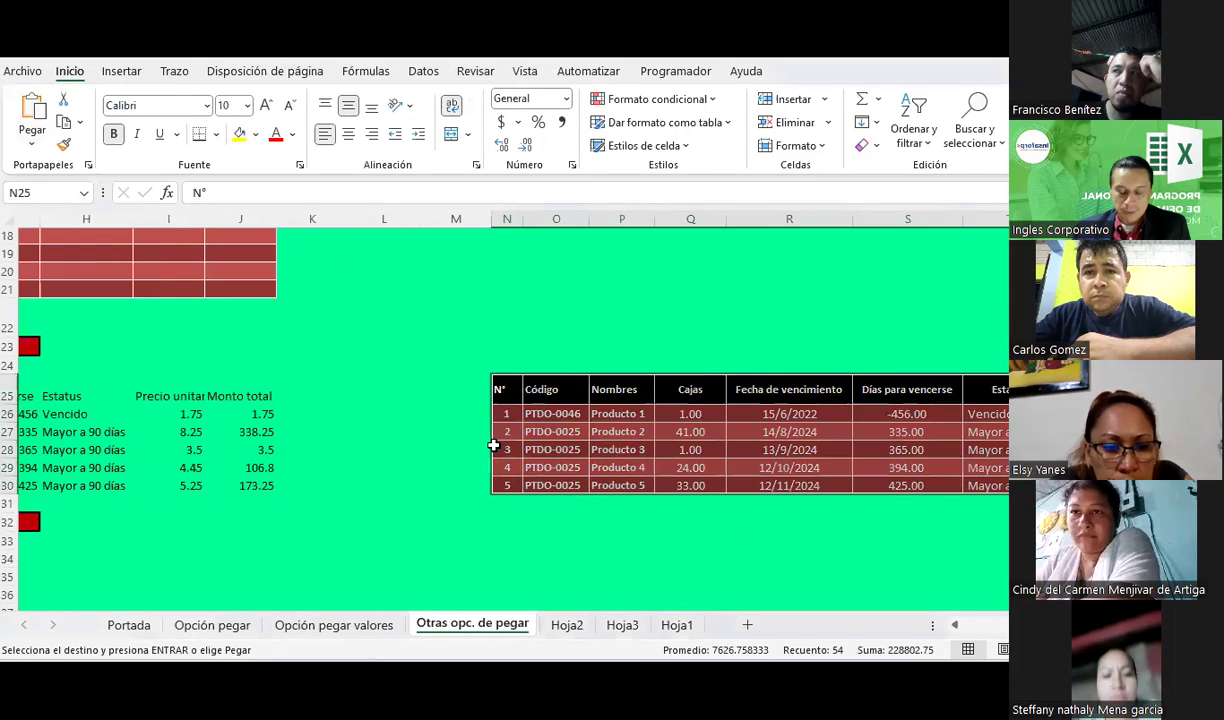
Trial-paste the table's formatting onto B25:J30, then undo it.
scroll(336, 350, "up", 5)
scroll(336, 350, "up", 1)
mouse_move(240, 316)
left_mouse_down()
mouse_move(233, 412)
mouse_move(110, 410)
left_mouse_up()
key("ctrl+v")
scroll(843, 511, "down", 6)
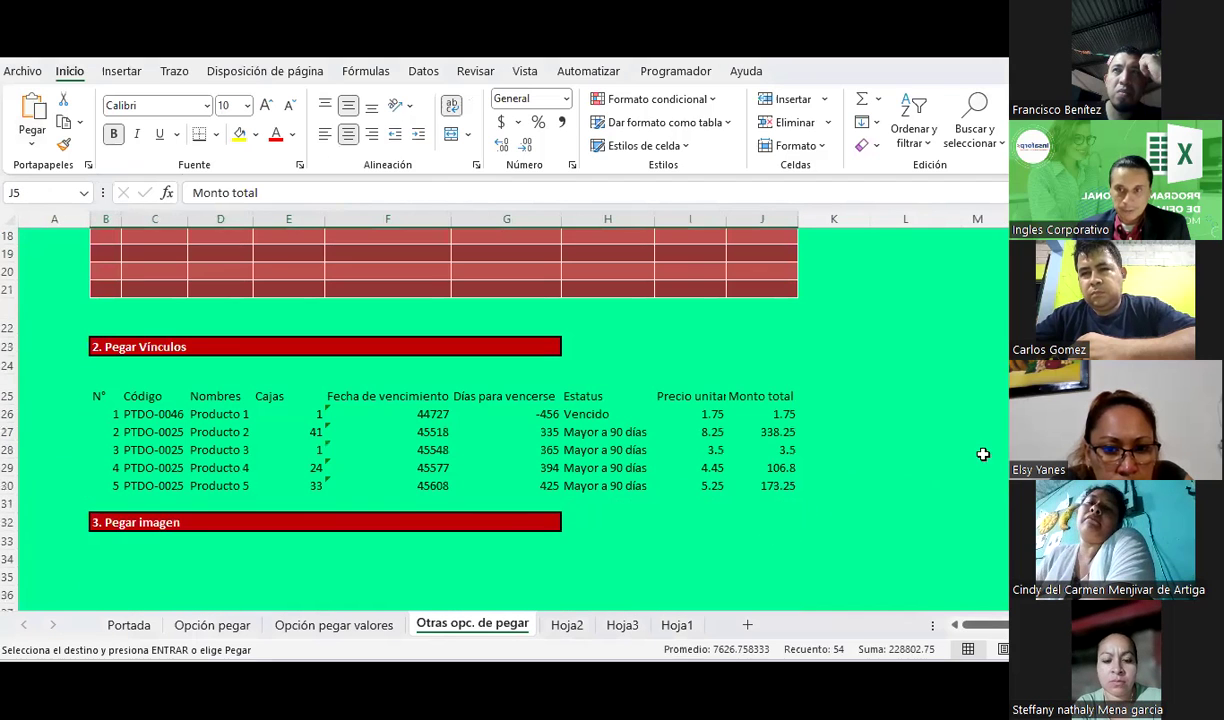
left_click(98, 396)
left_click(35, 145)
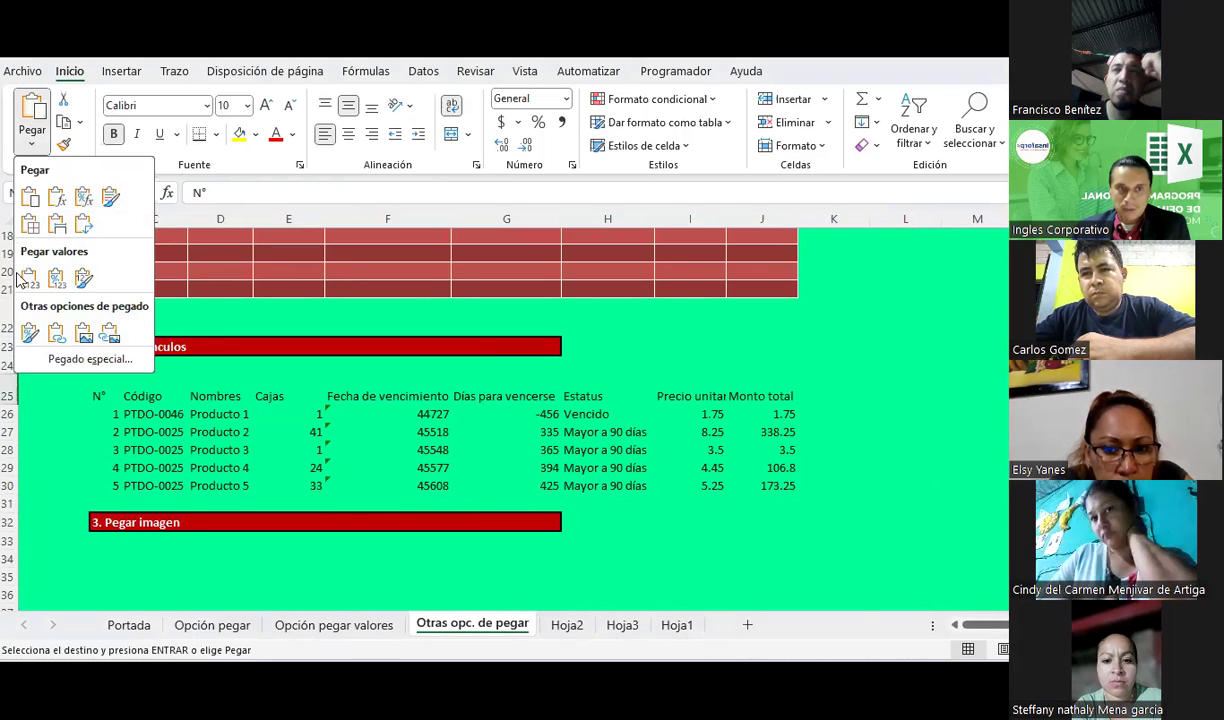
left_click(25, 330)
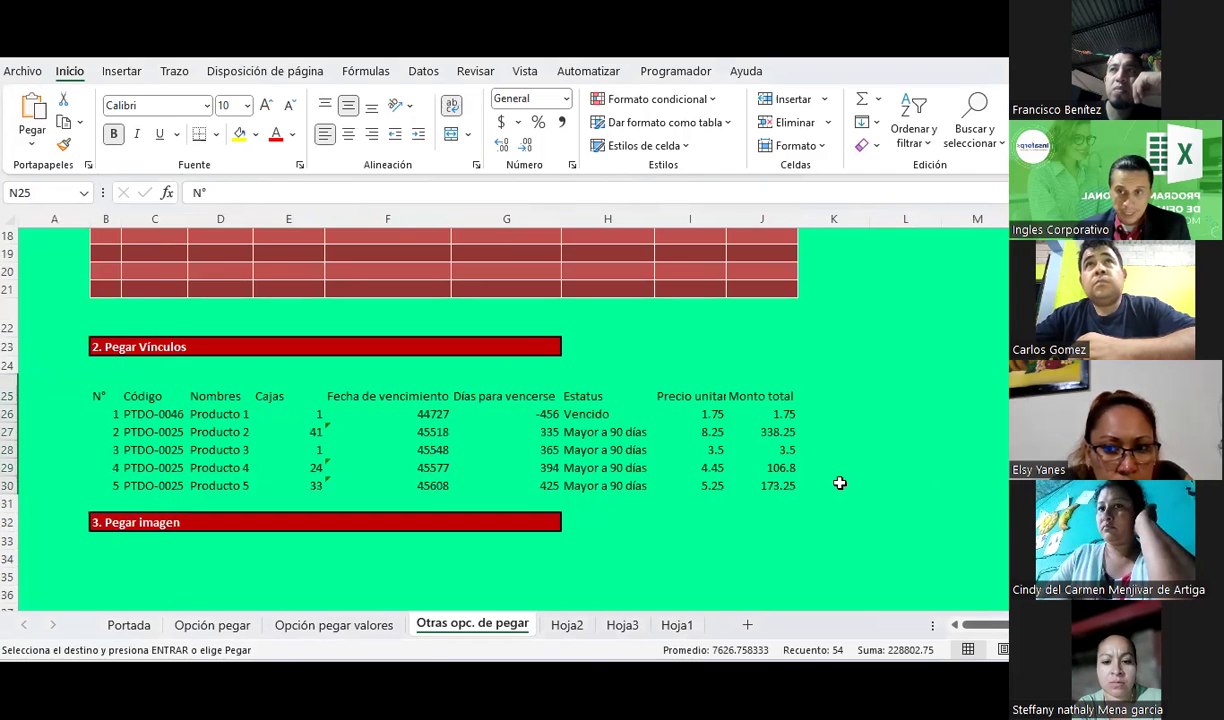
key("ctrl+z")
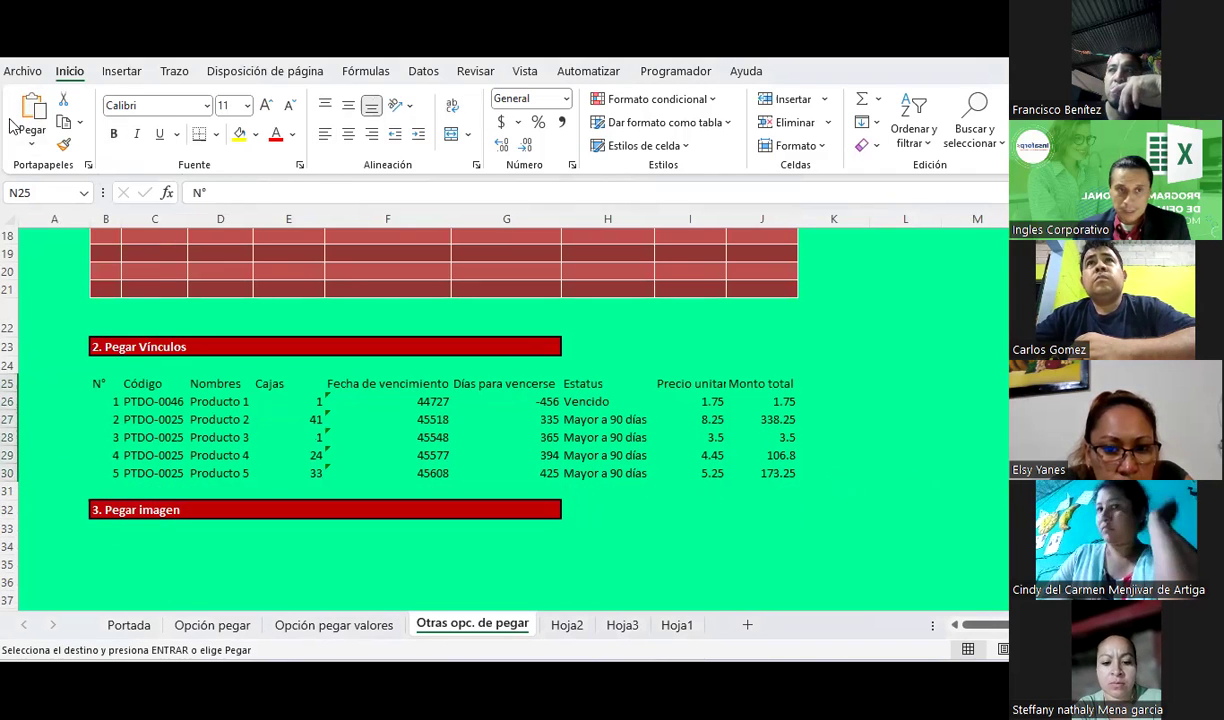
Paste only the source table's formatting into N25:V30.
left_click(31, 145)
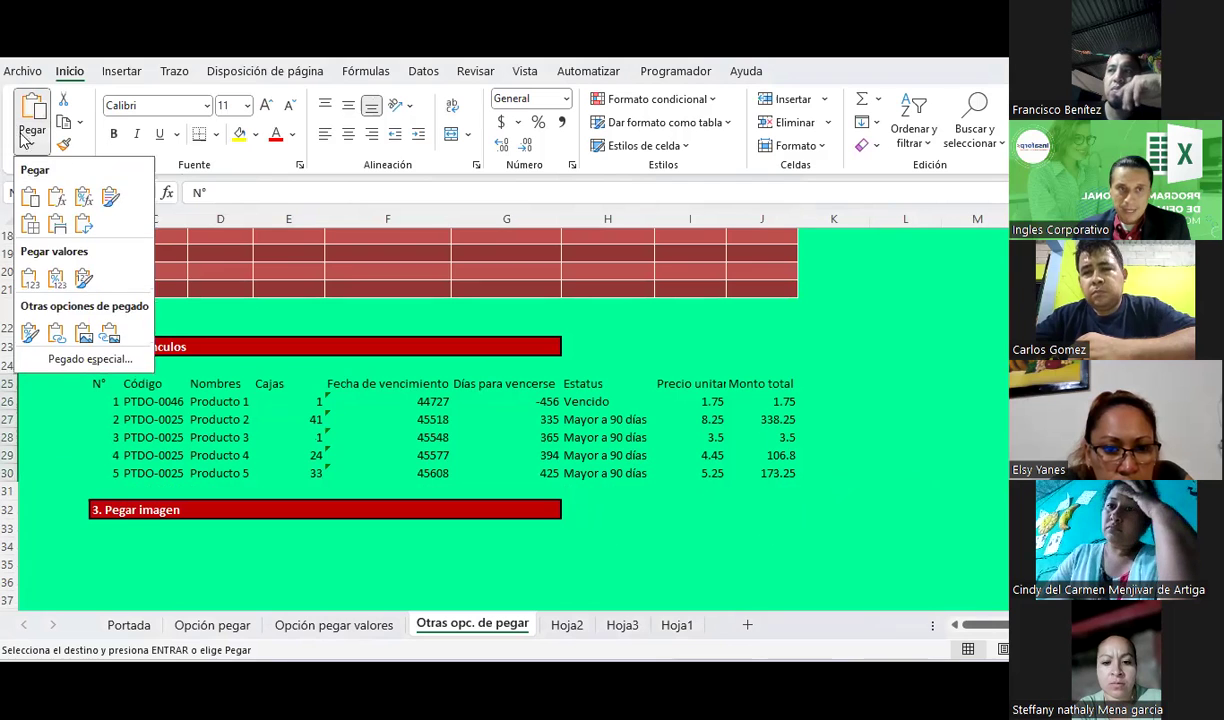
left_click(29, 338)
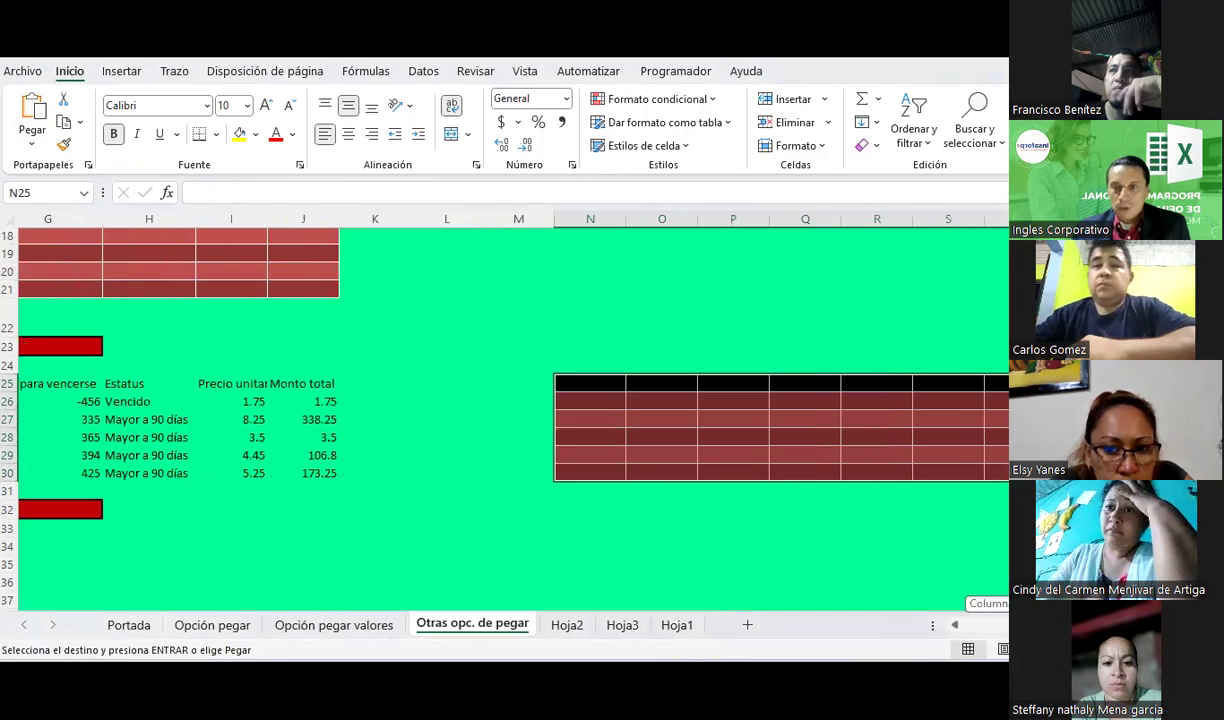
scroll(500, 420, "right", 1)
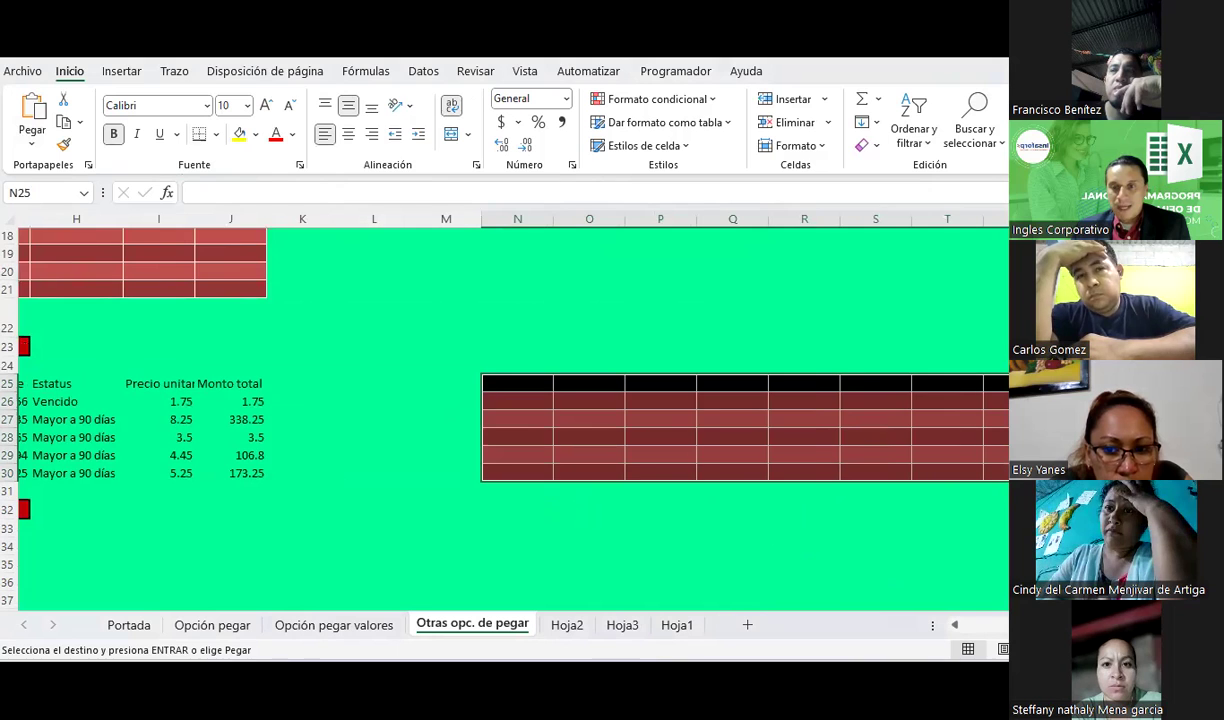
scroll(500, 420, "right", 3)
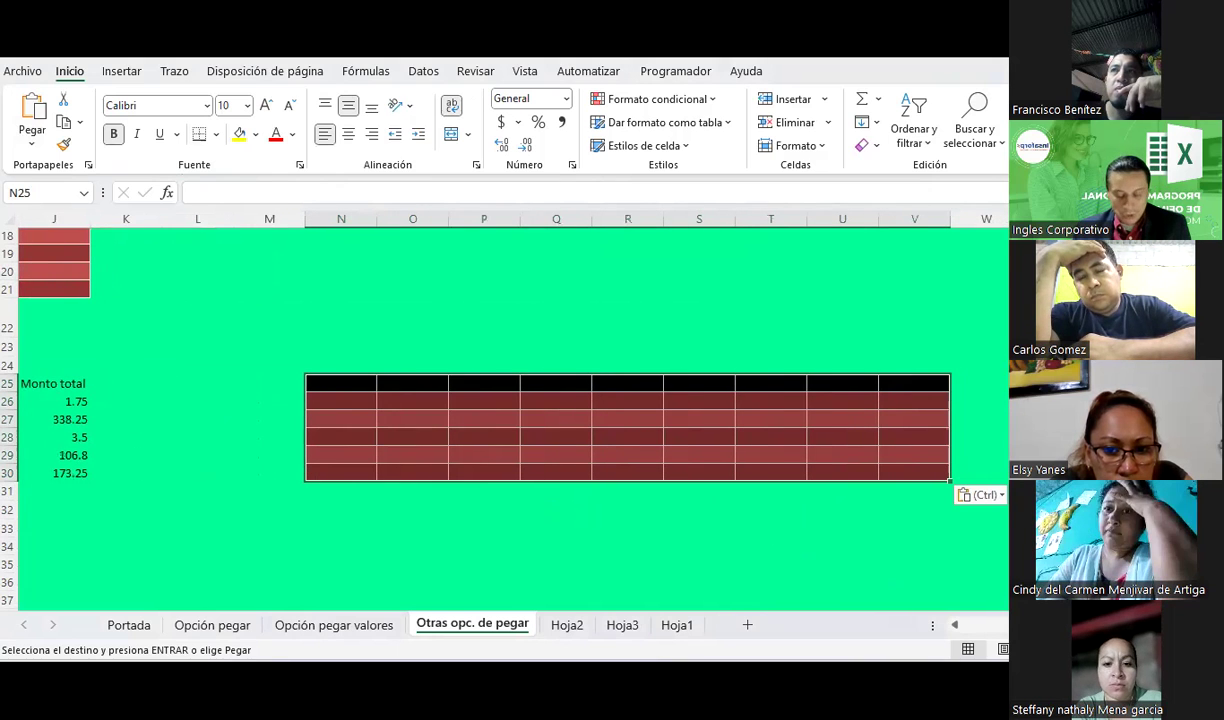
key("ctrl+z")
scroll(605, 449, "right", 1)
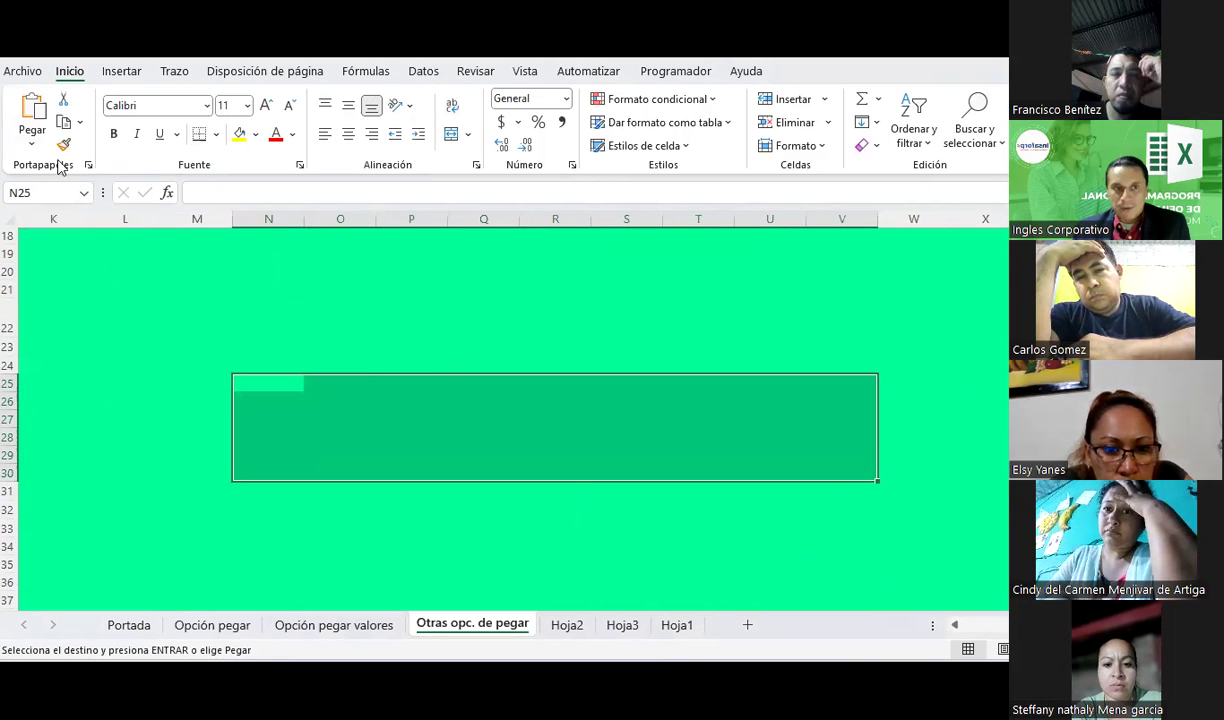
left_click(31, 140)
left_click(29, 334)
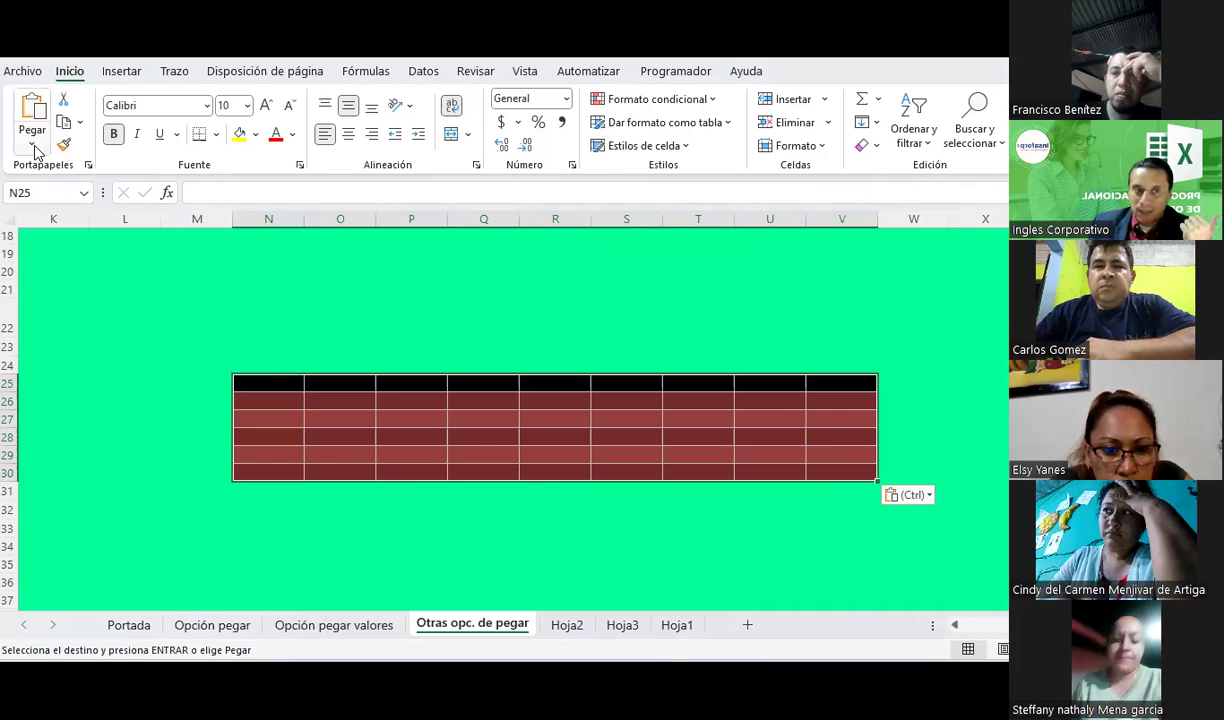
left_click(34, 147)
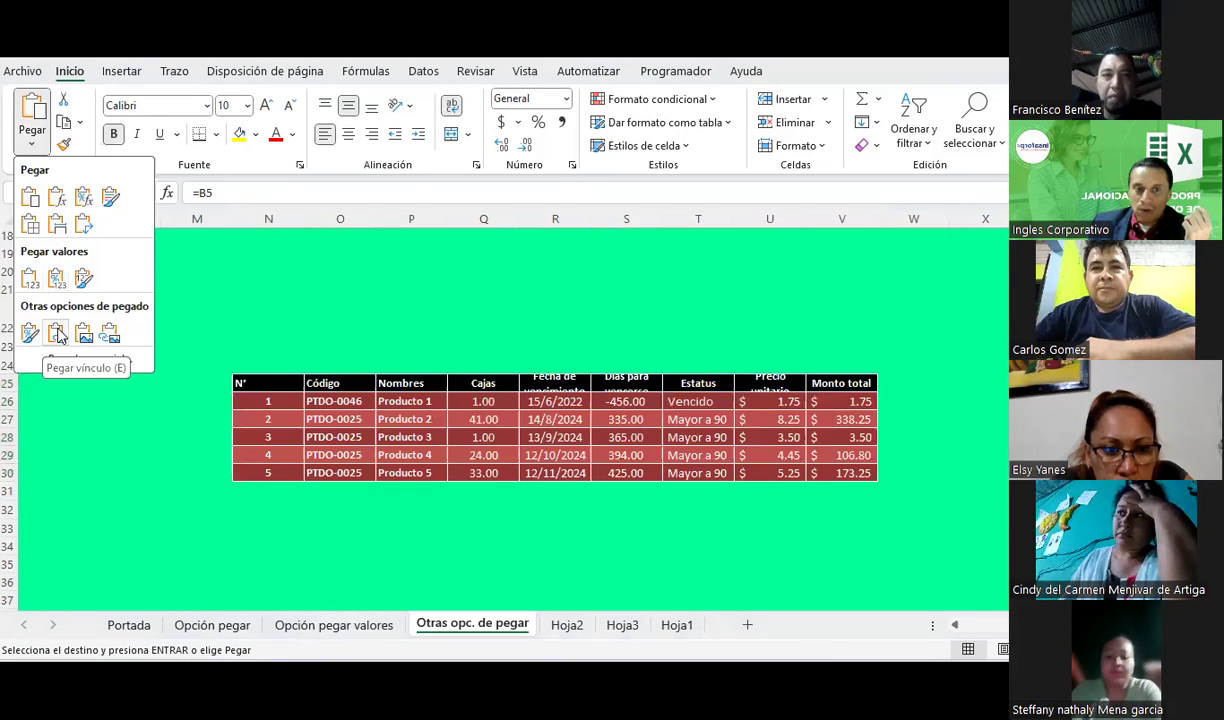
Paste the table at N25 as links, then again keeping source column widths.
left_click(57, 336)
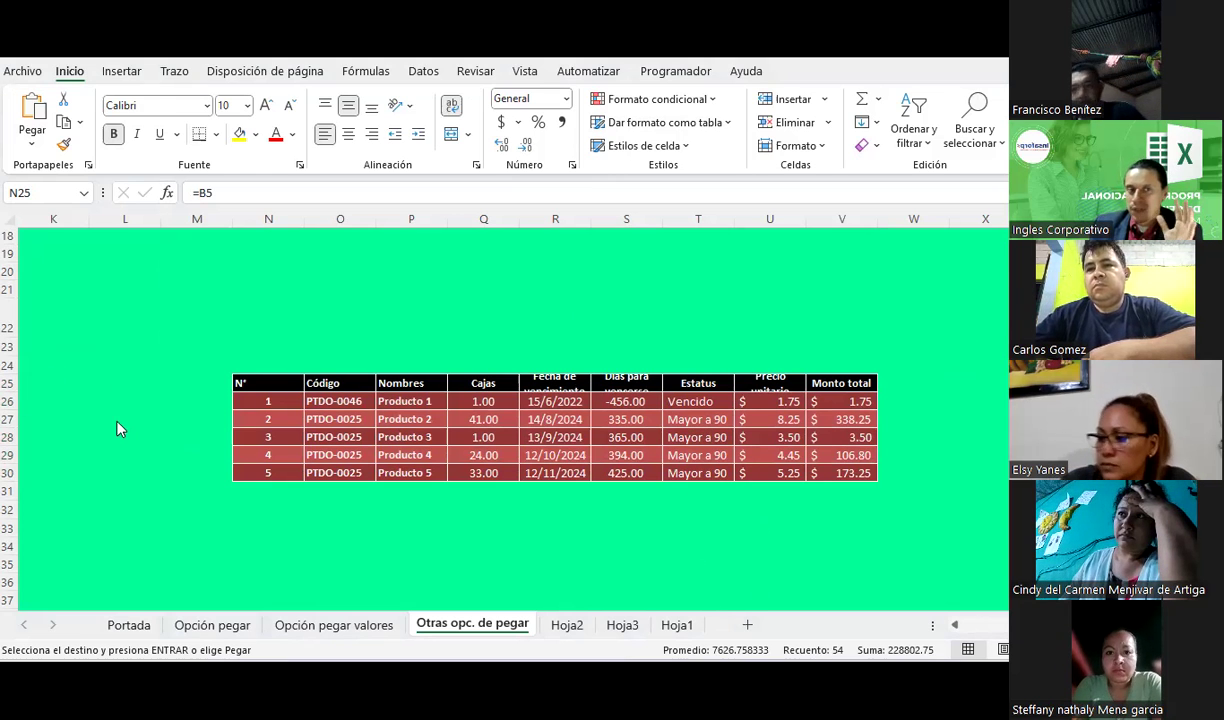
key("ctrl+v")
left_click(33, 145)
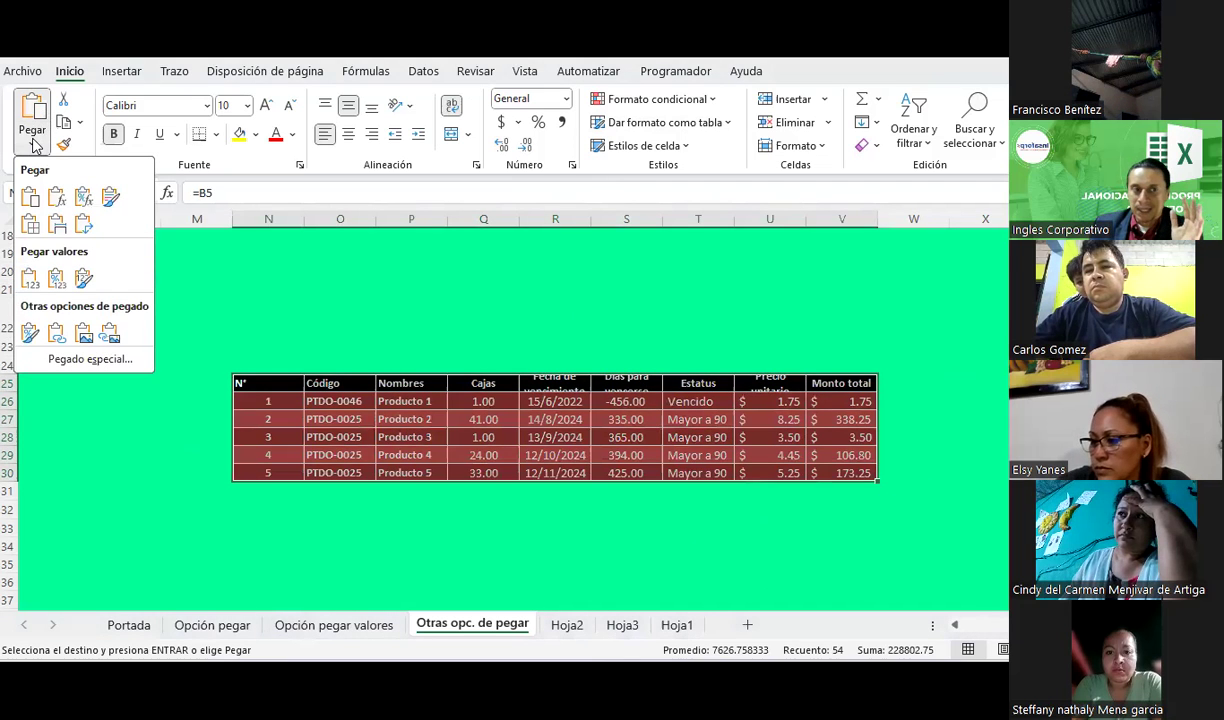
left_click(56, 225)
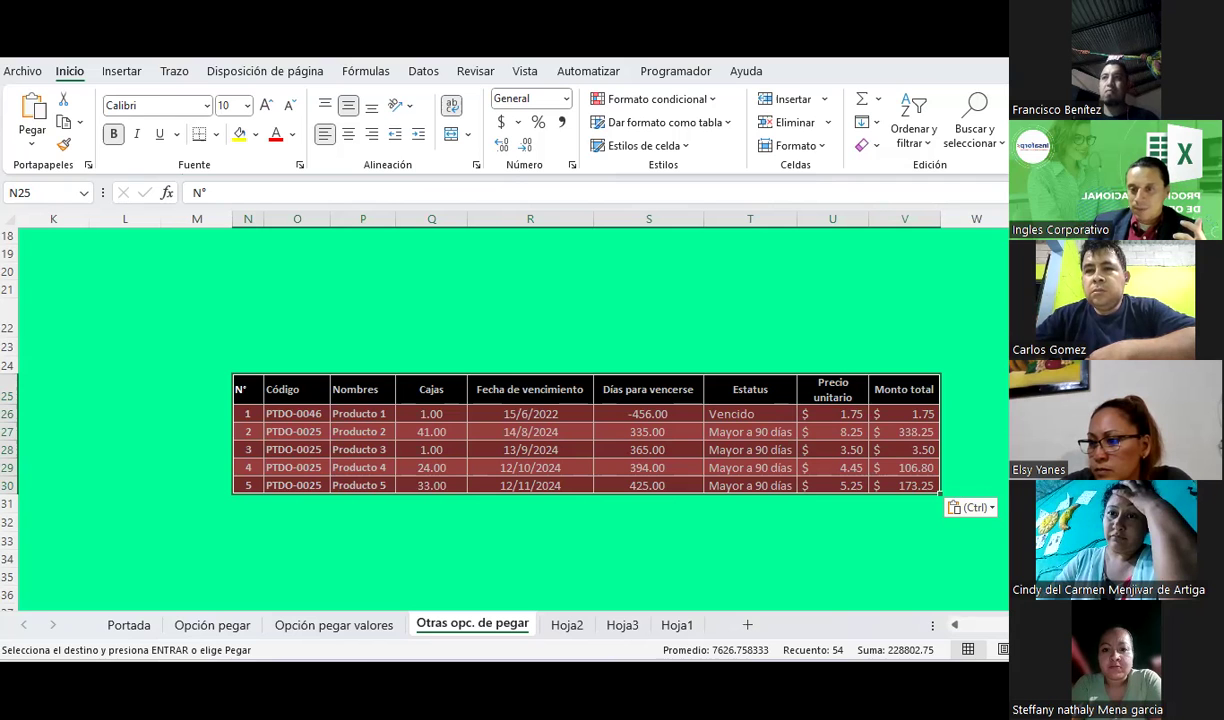
scroll(486, 481, "left", 5)
scroll(340, 424, "up", 4)
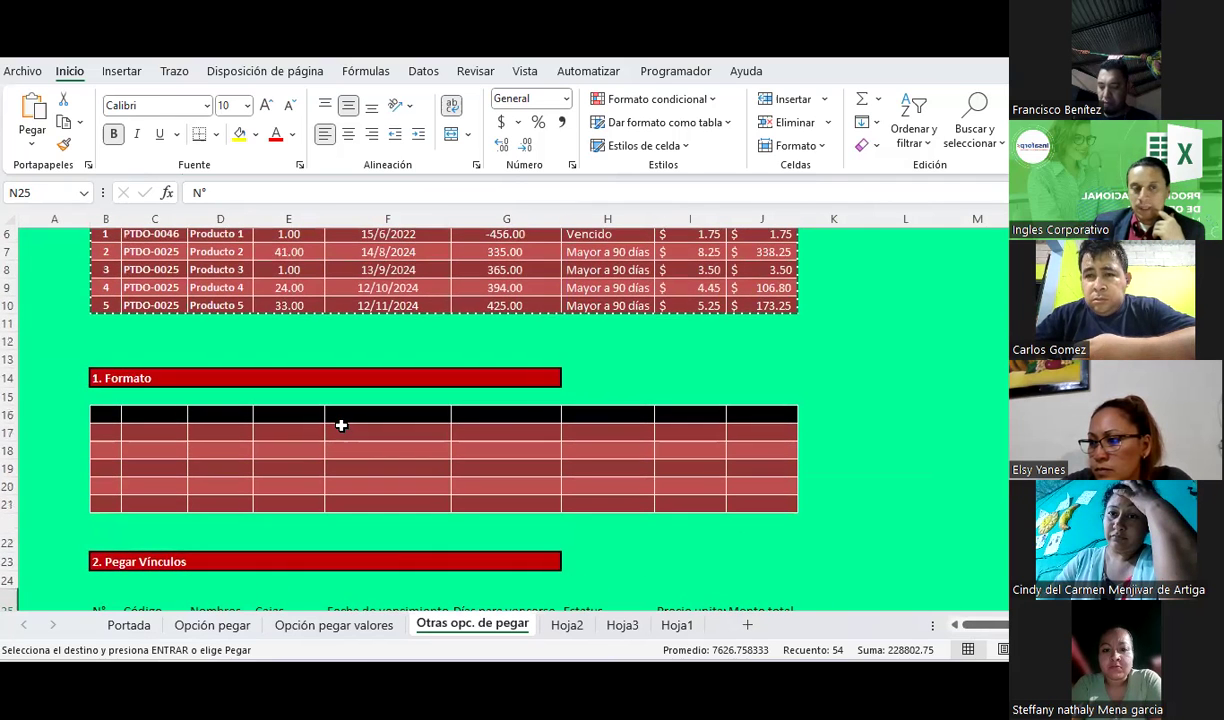
Paste the source table's formatting onto B16:J21.
left_click(107, 414)
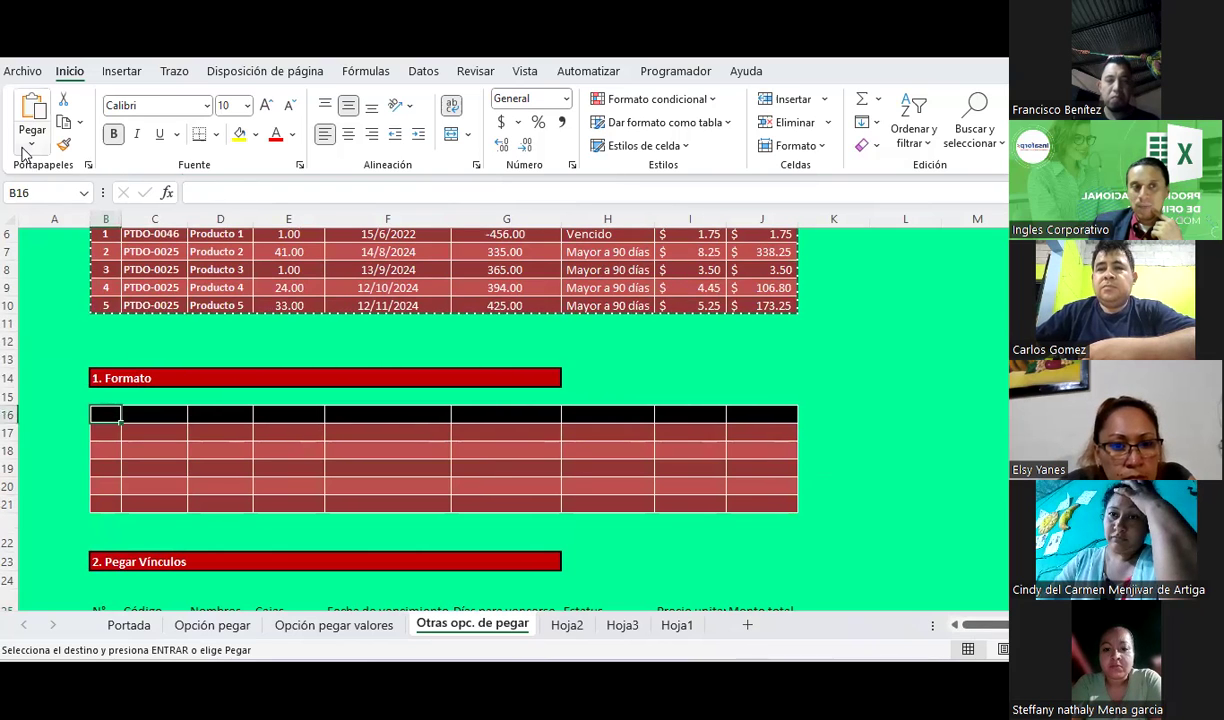
left_click(30, 145)
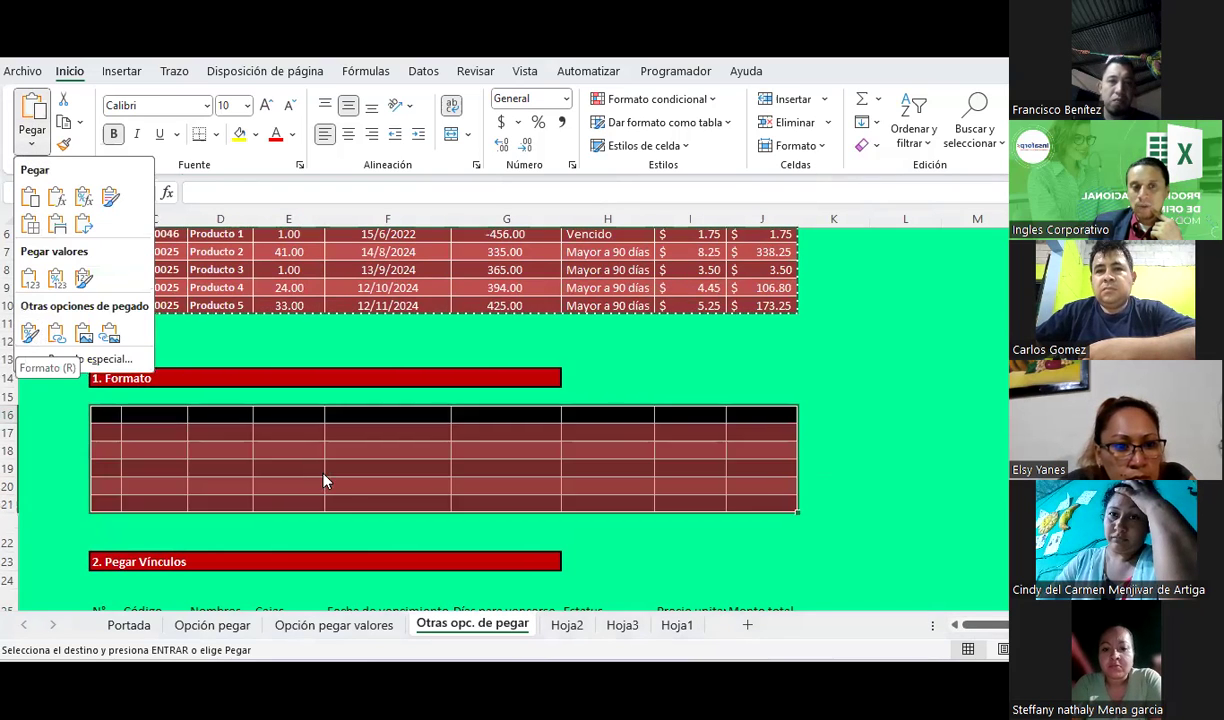
left_click(323, 481)
scroll(306, 451, "down", 4)
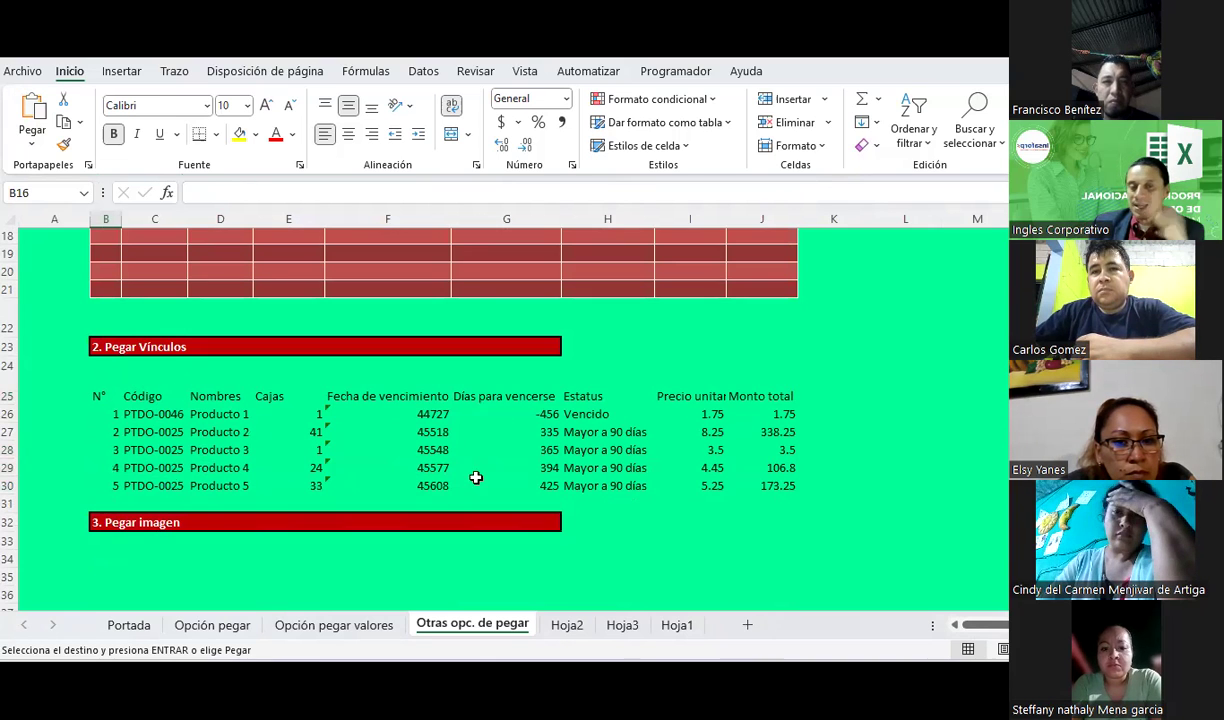
scroll(638, 413, "right", 5)
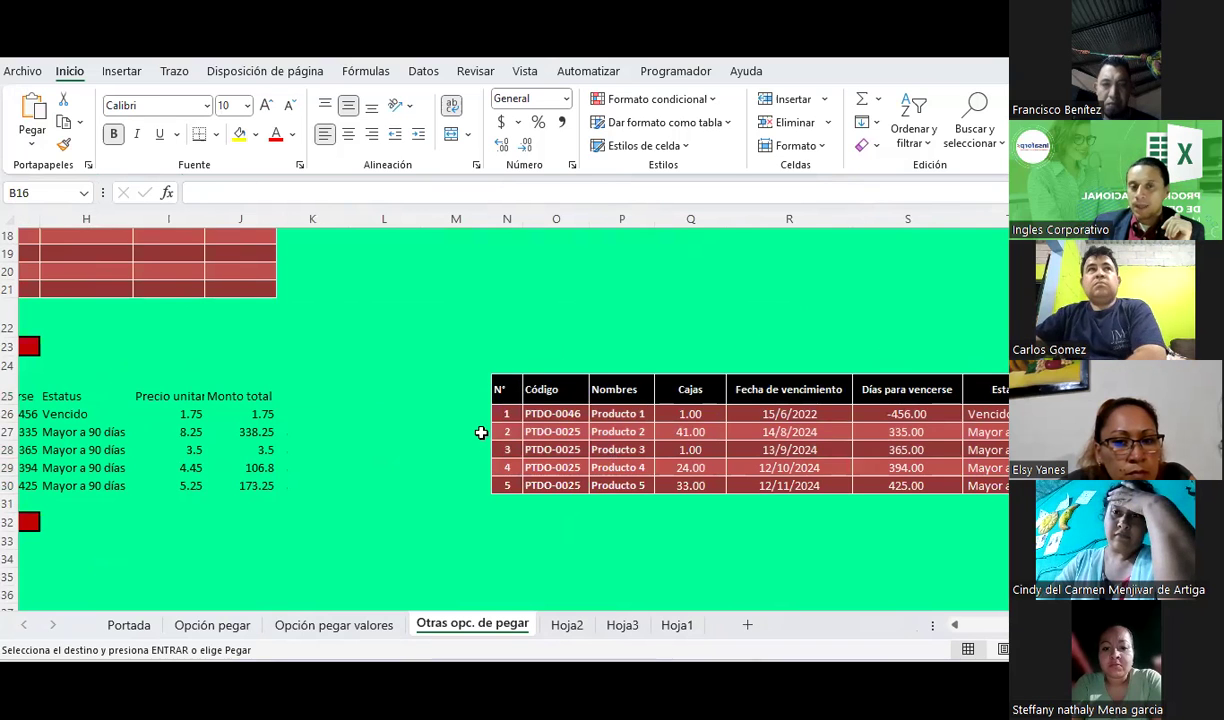
Inspect R26's expiry date and S26's =R26-HOY() formula, then reselect B5:J10.
left_click(32, 142)
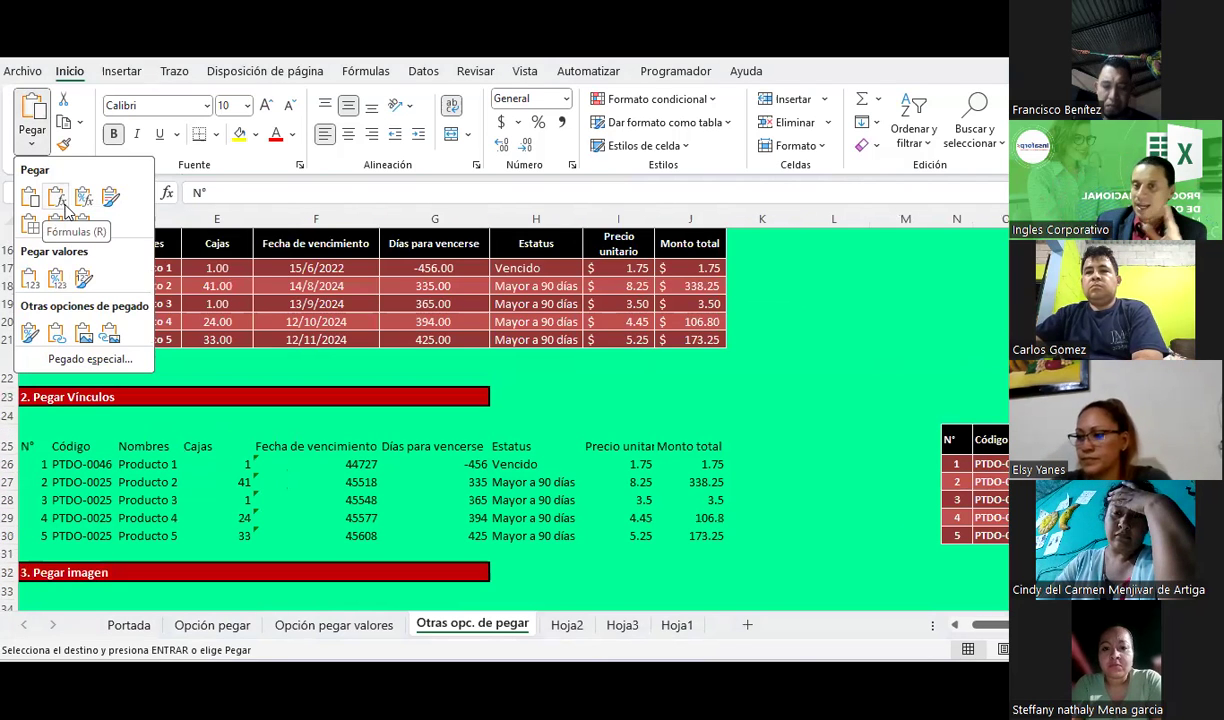
key("Escape")
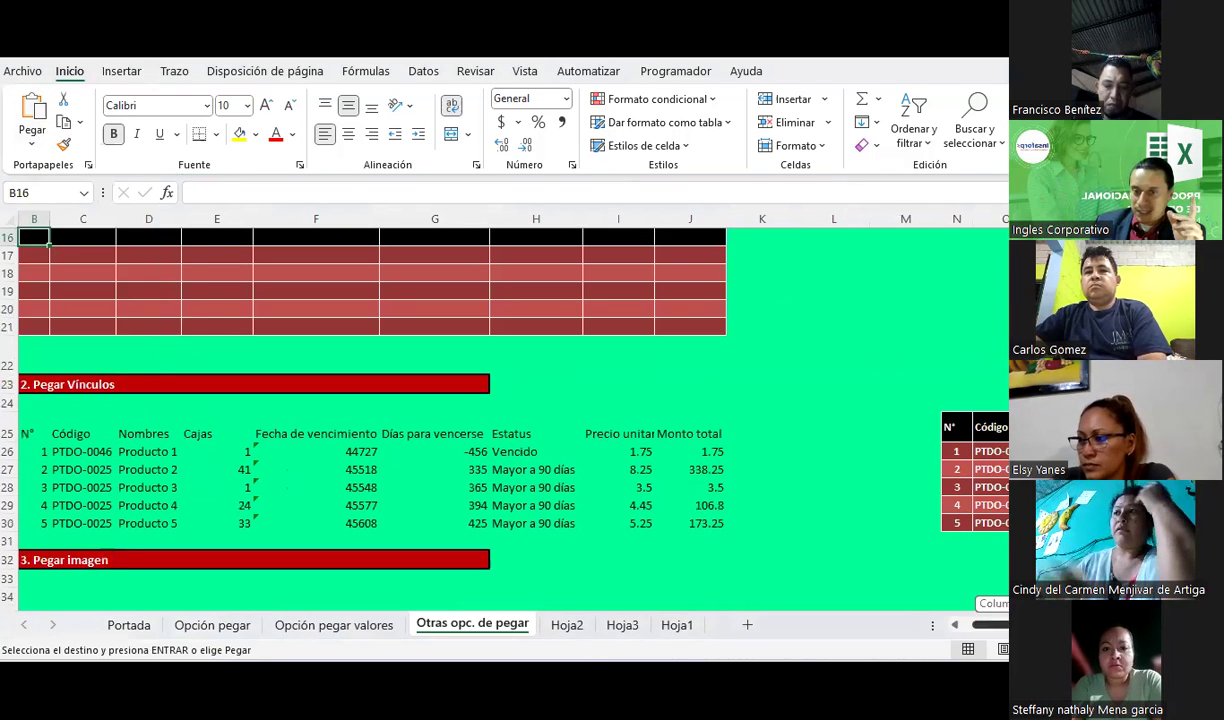
scroll(800, 436, "right", 5)
left_click(783, 453)
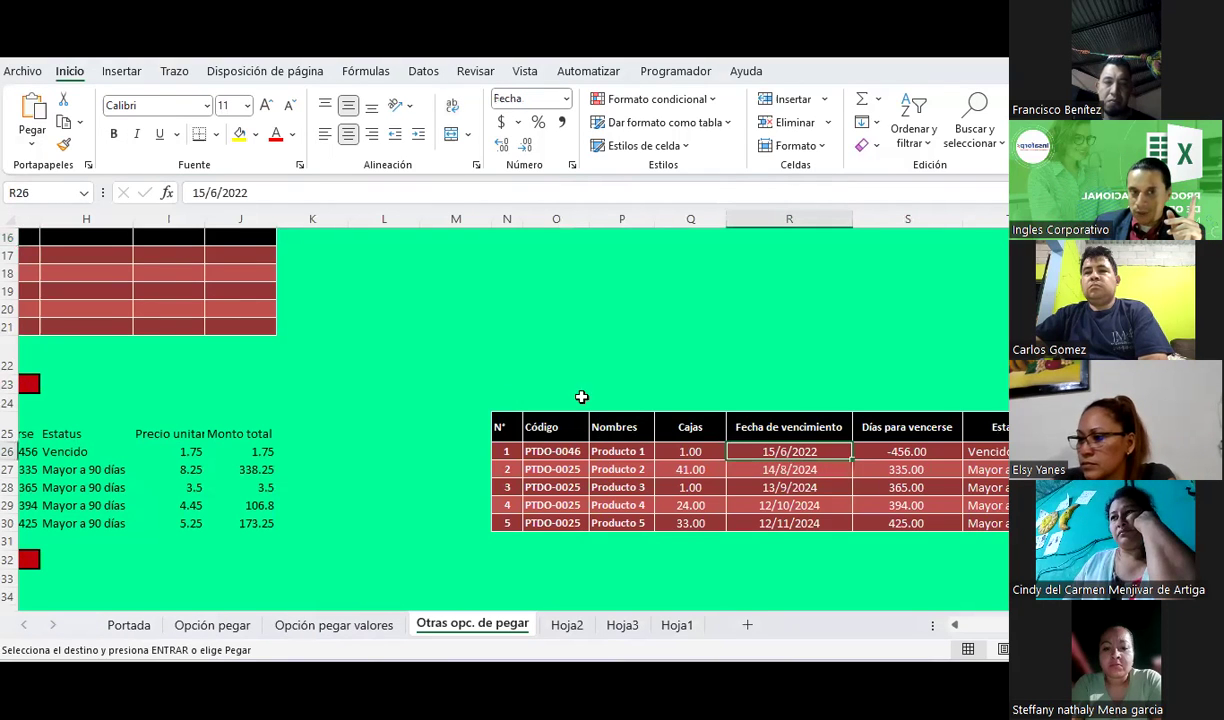
left_click(906, 449)
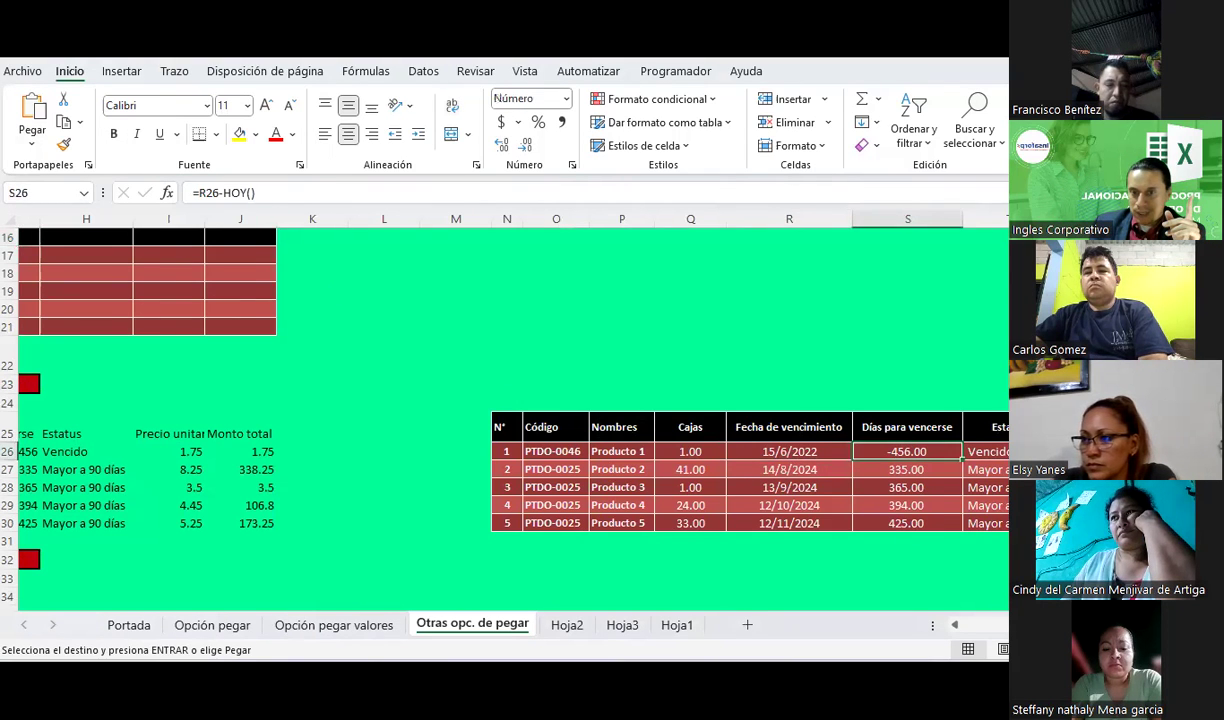
scroll(300, 400, "up", 5)
left_click_drag(168, 317, 105, 411)
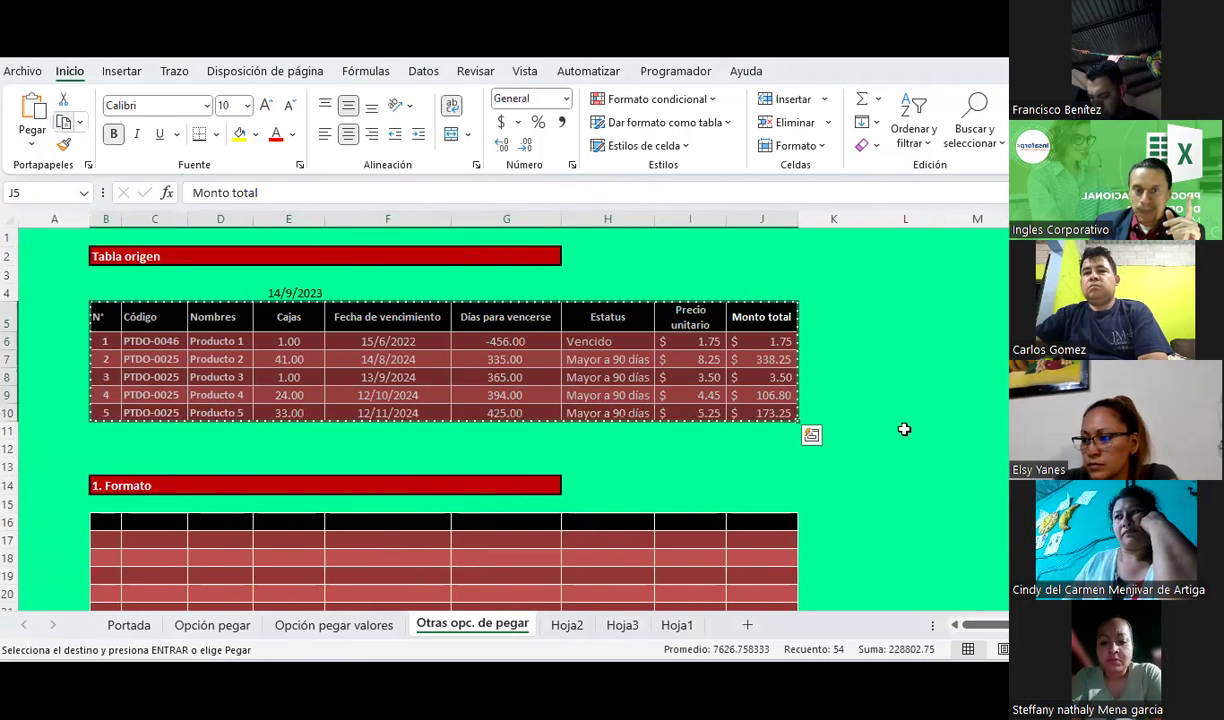
Paste the source table's formatting onto N25 and select the product code cells.
scroll(904, 429, "down", 4)
left_click(98, 503)
left_click(32, 145)
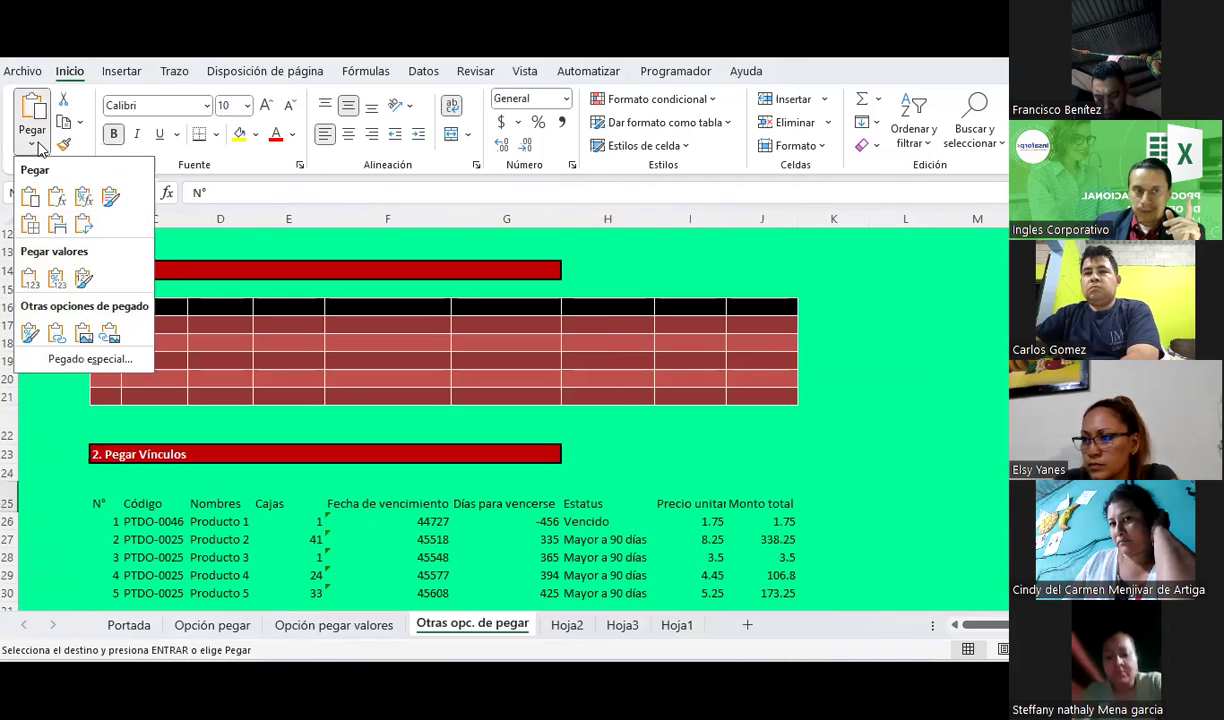
left_click(29, 332)
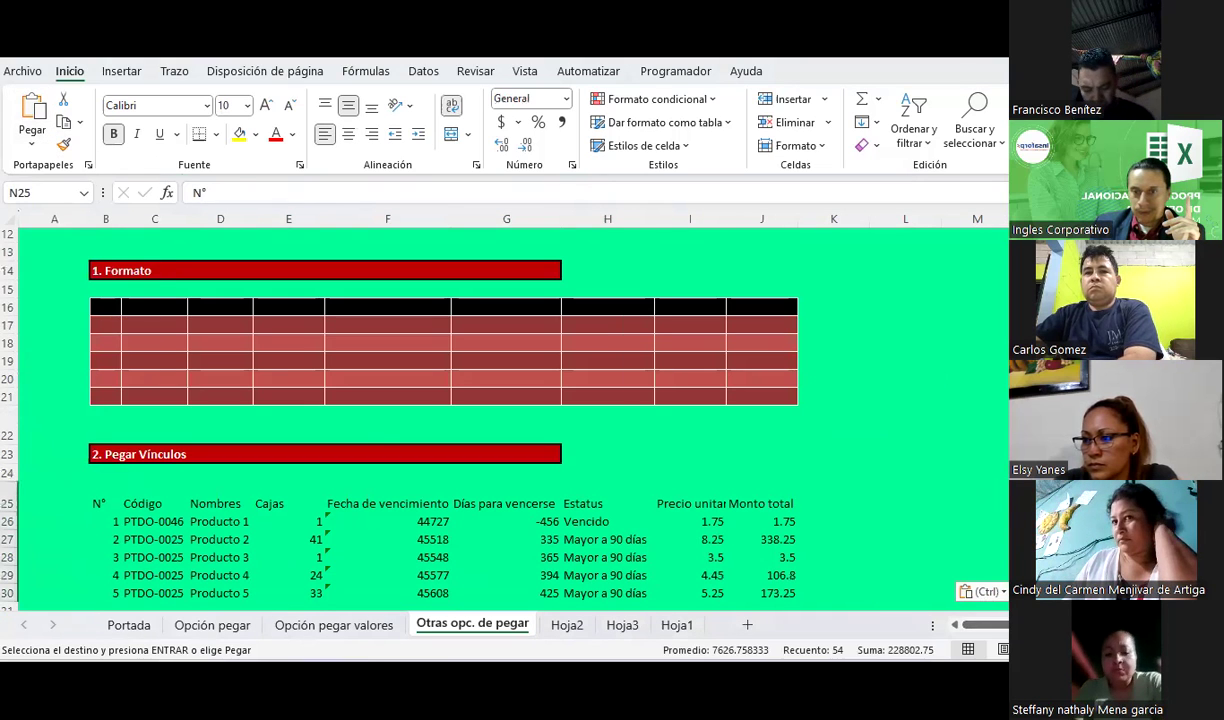
left_click(154, 539)
left_click(154, 521)
Clear M23:V30's formatting with Format Painter from blank O23, then copy B5:J10.
scroll(872, 451, "right", 5)
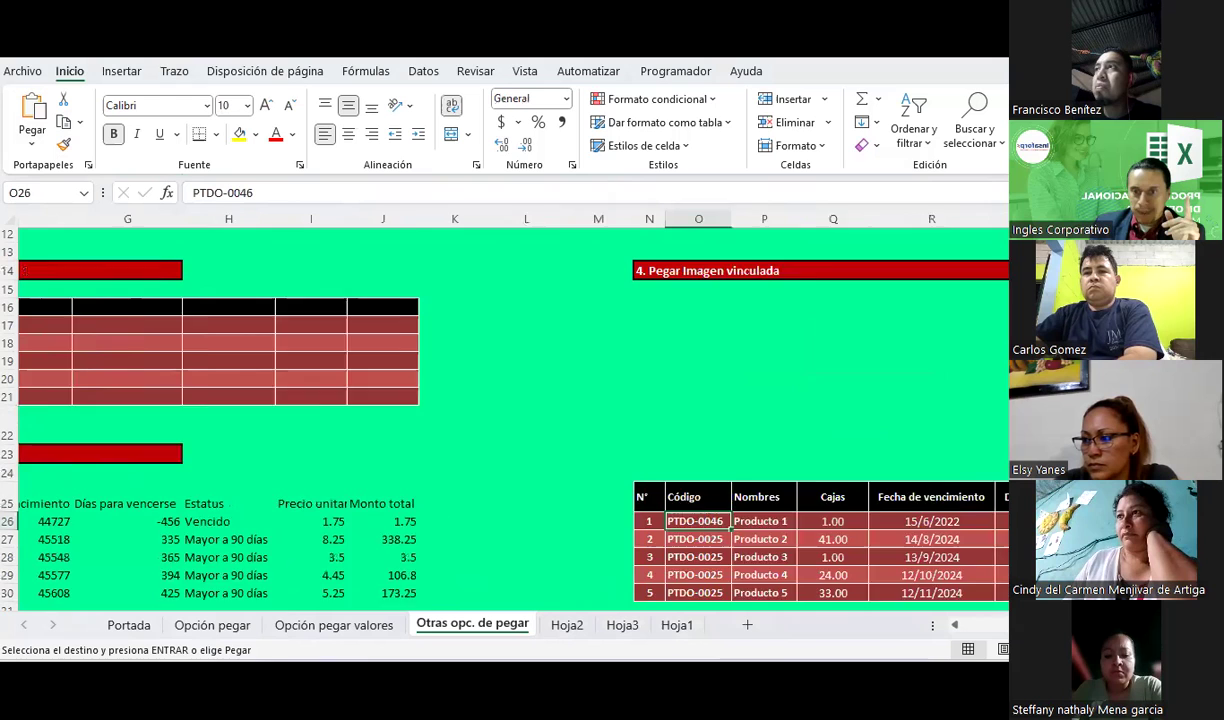
scroll(872, 451, "down", 3)
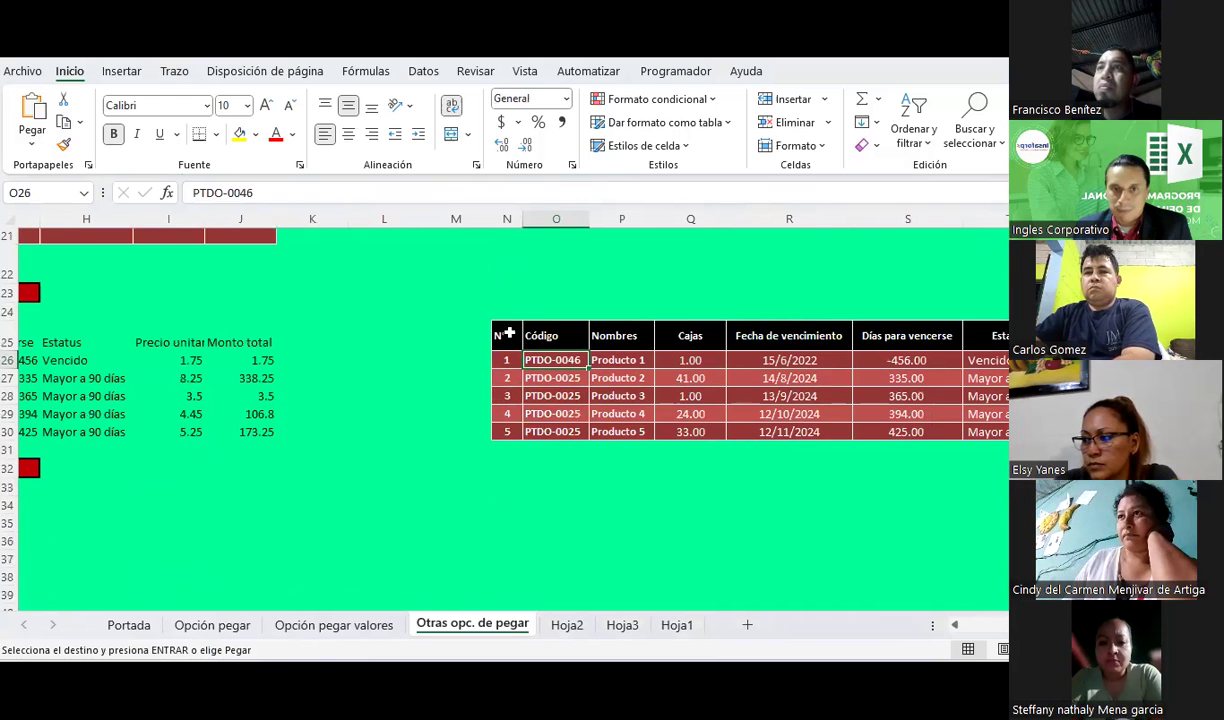
left_click(575, 292)
left_click(63, 144)
left_click_drag(456, 292, 955, 462)
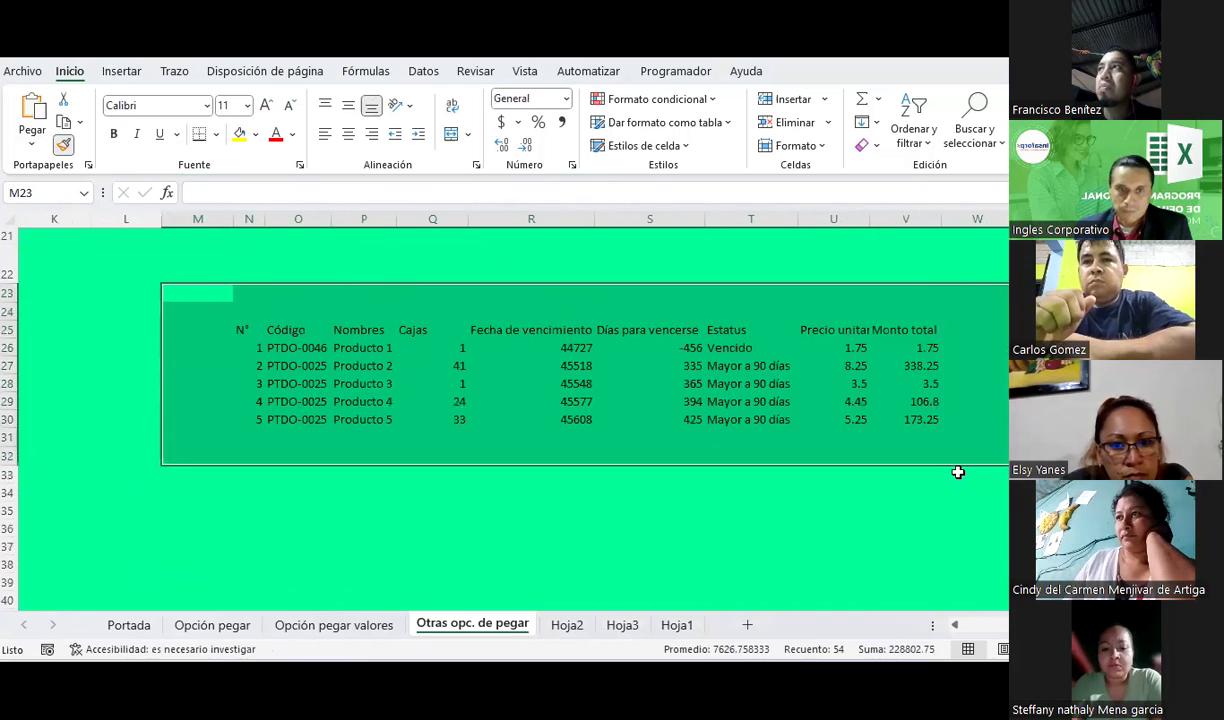
scroll(600, 420, "left", 5)
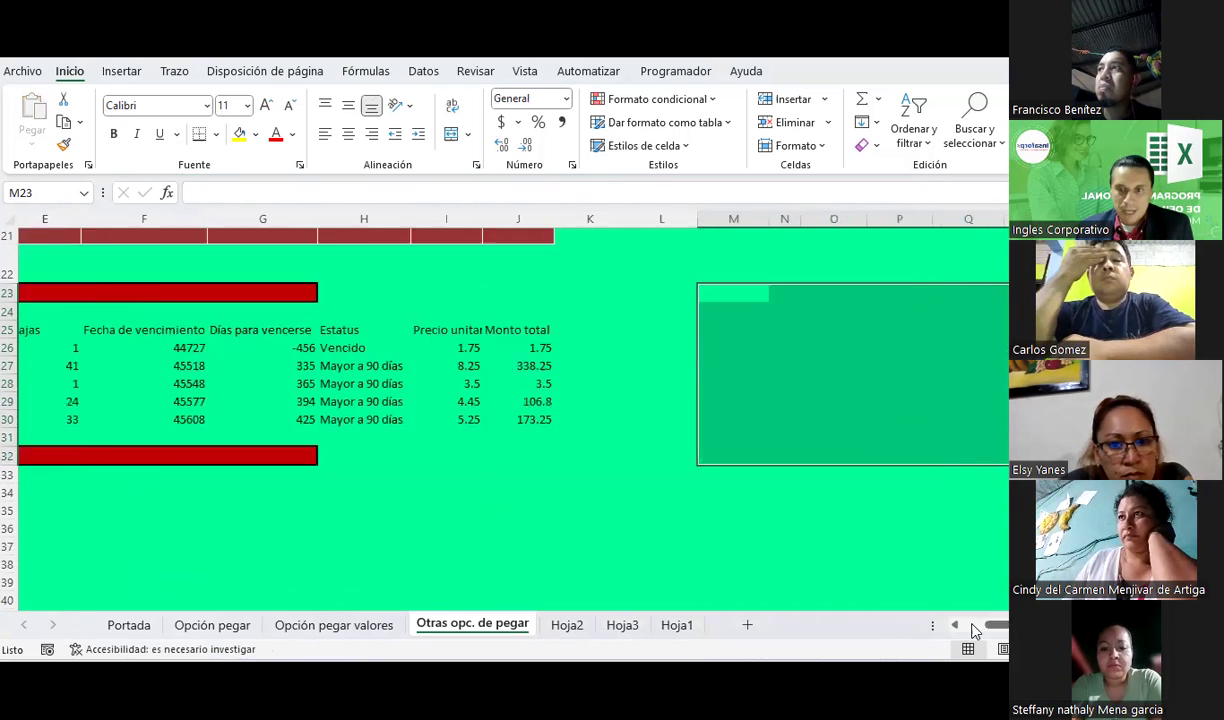
scroll(400, 400, "up", 7)
left_click_drag(90, 312, 790, 412)
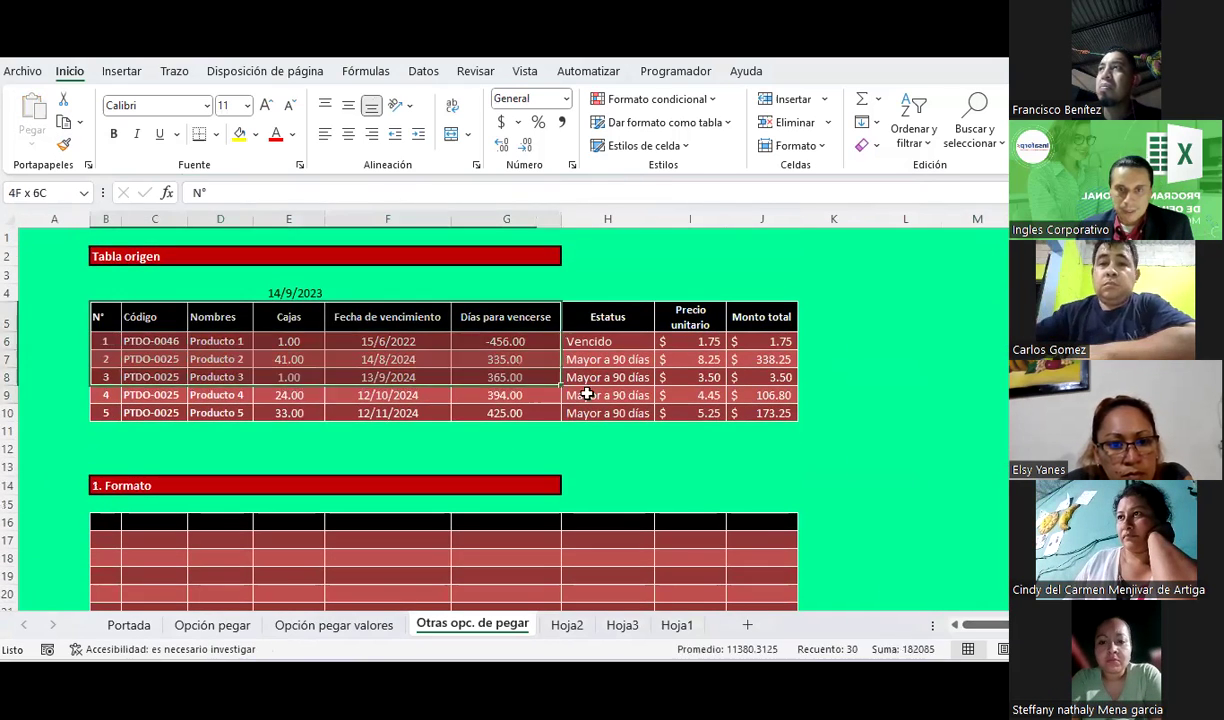
left_click(63, 121)
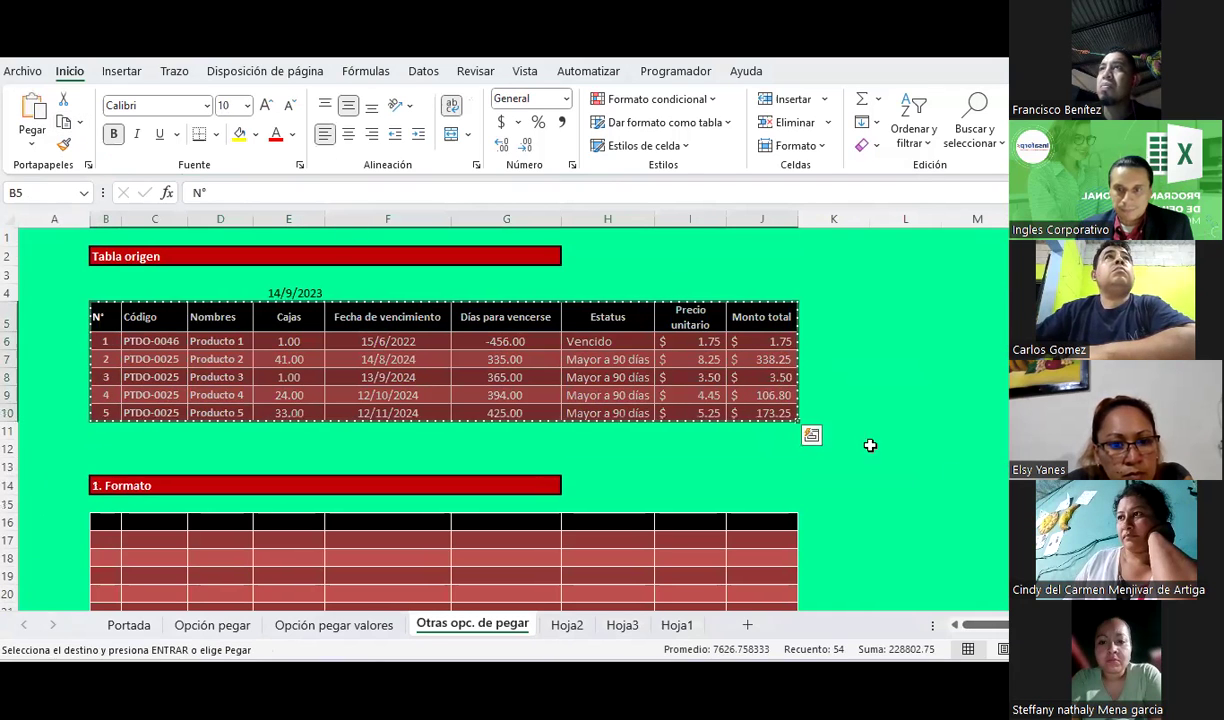
Paste the table's formatting, then links, at N24 and check a linked cell's formula.
scroll(869, 445, "down", 5)
left_click(1035, 418)
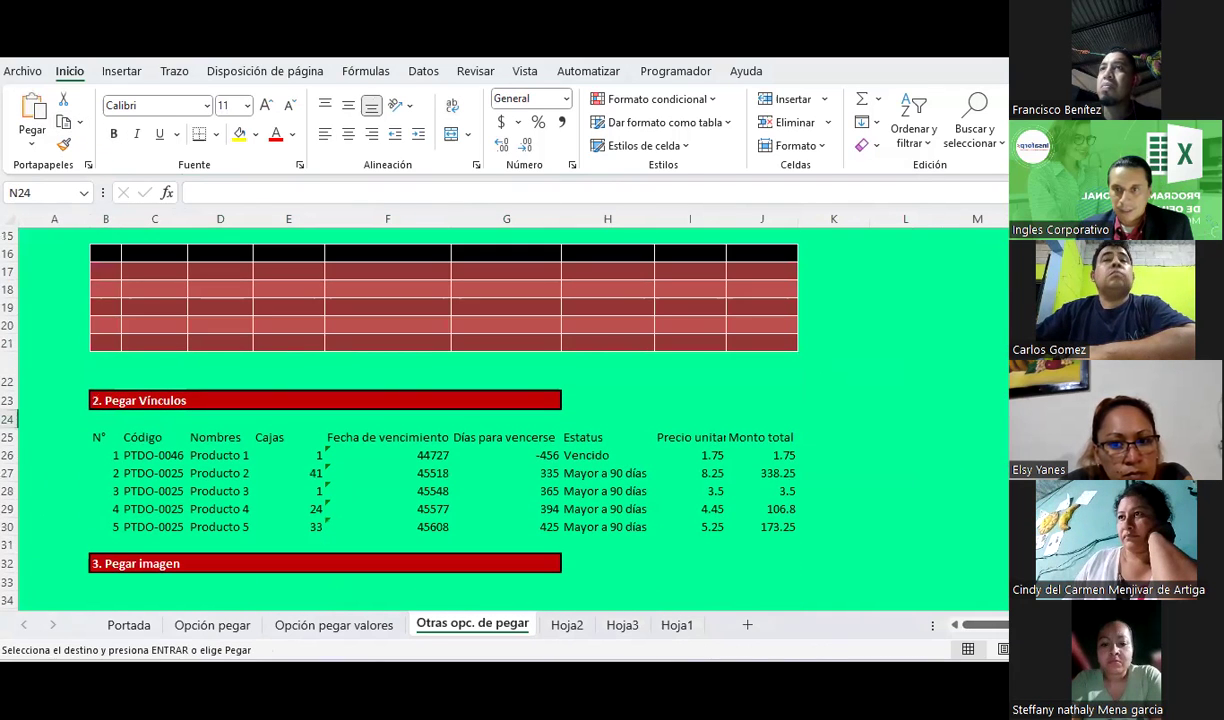
left_click(32, 143)
left_click(28, 336)
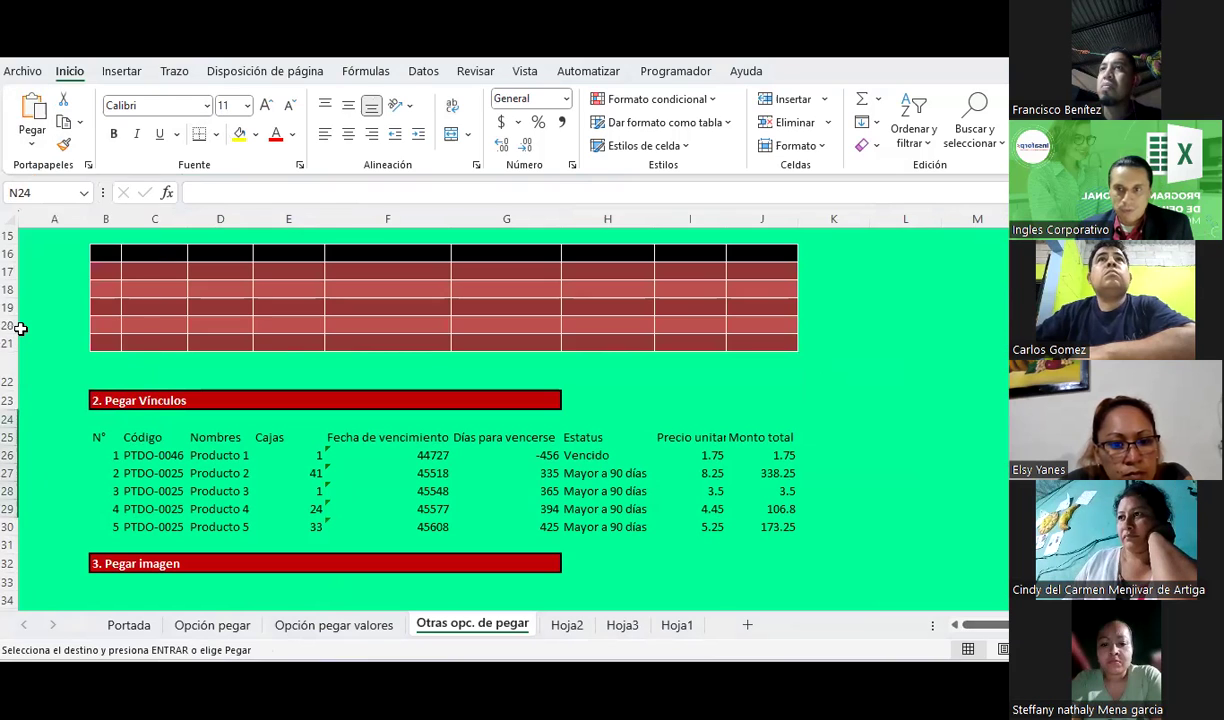
left_click(32, 140)
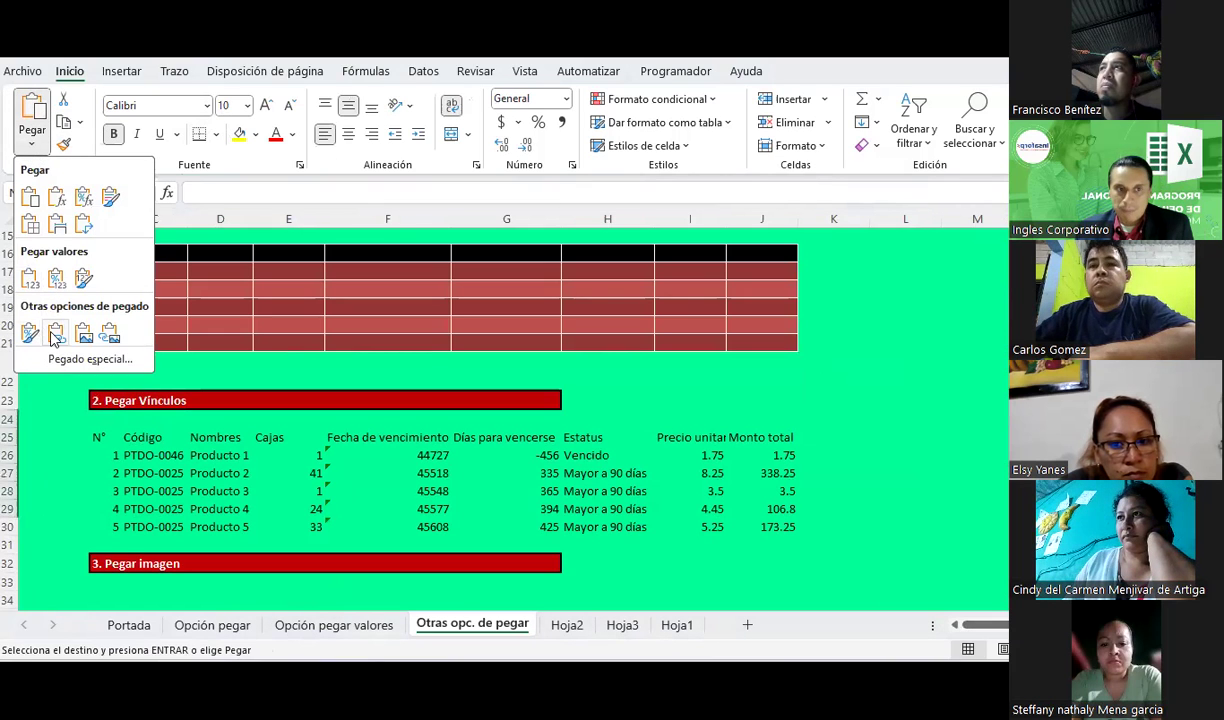
left_click(52, 338)
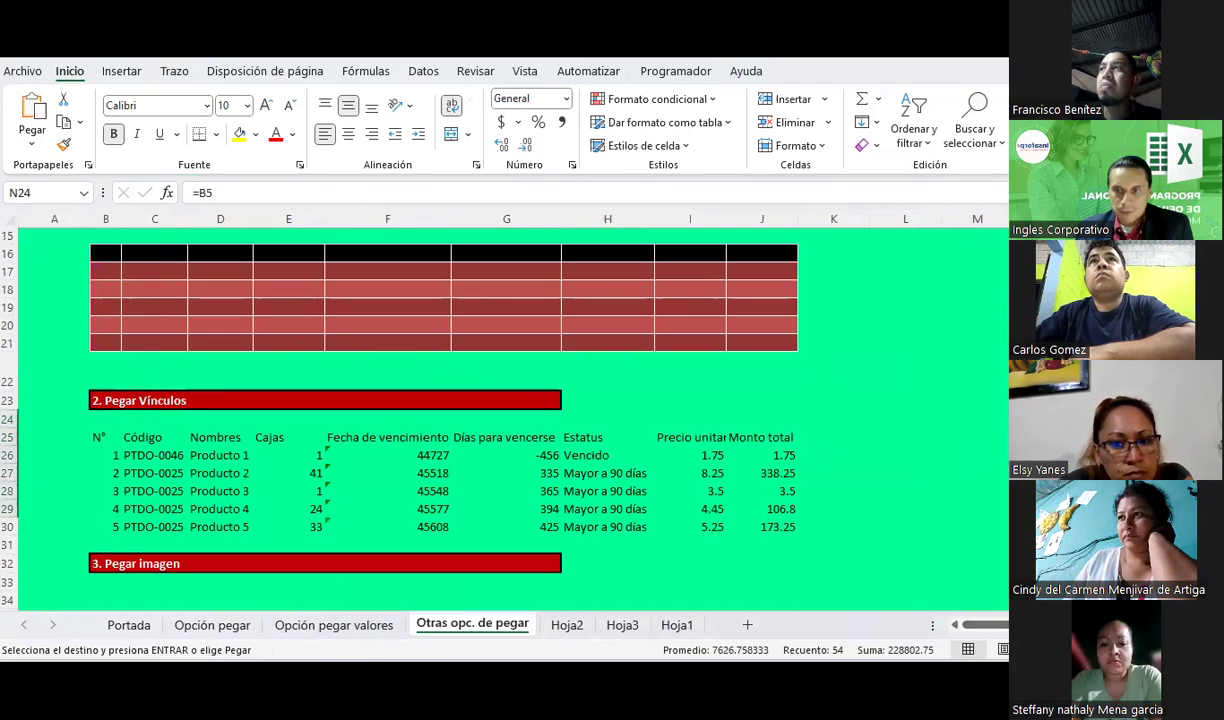
left_click(1110, 437)
scroll(500, 420, "right", 5)
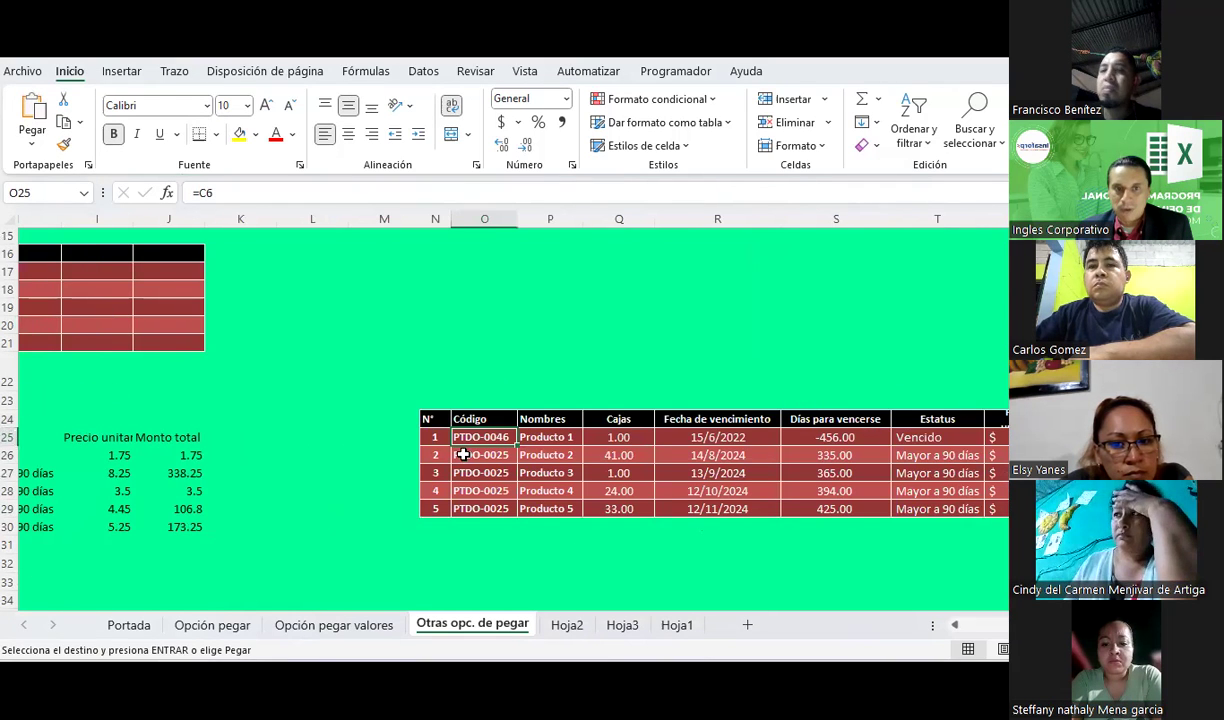
Make row 24 taller and toggle Mostrar fórmulas to view the =B5…=J10 references.
left_click(12, 421)
left_click_drag(12, 421, 15, 442)
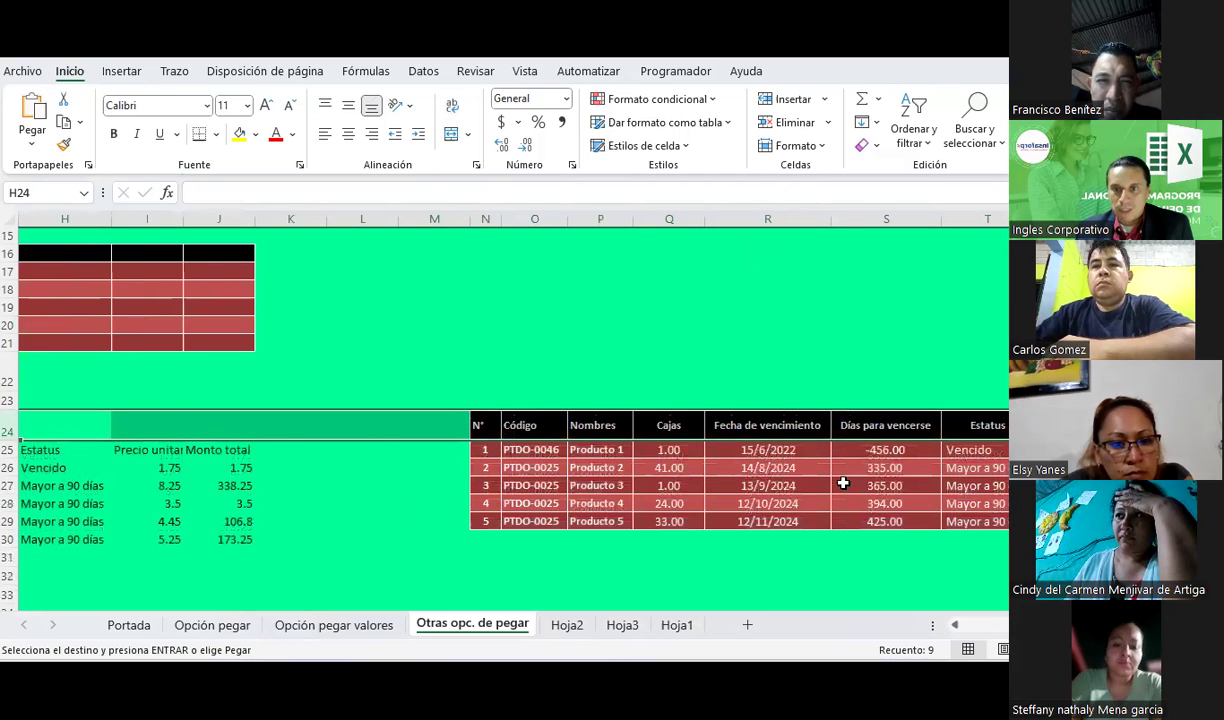
left_click_drag(15, 442, 15, 454)
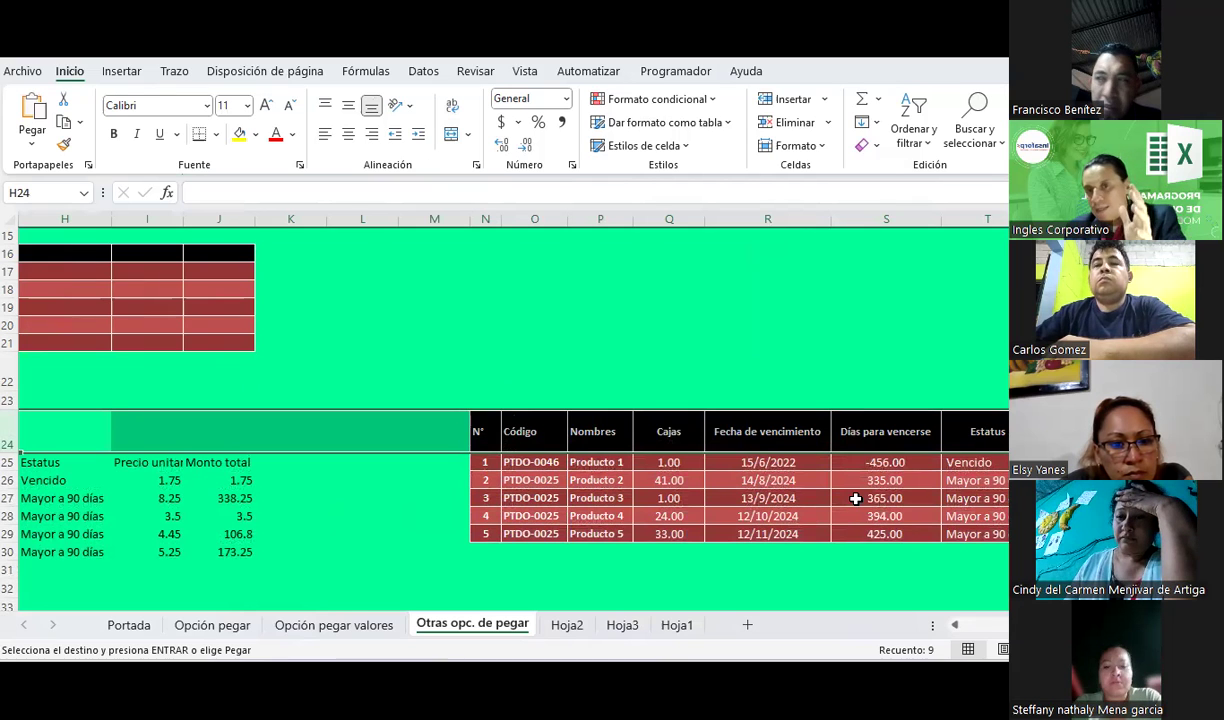
left_click(855, 498)
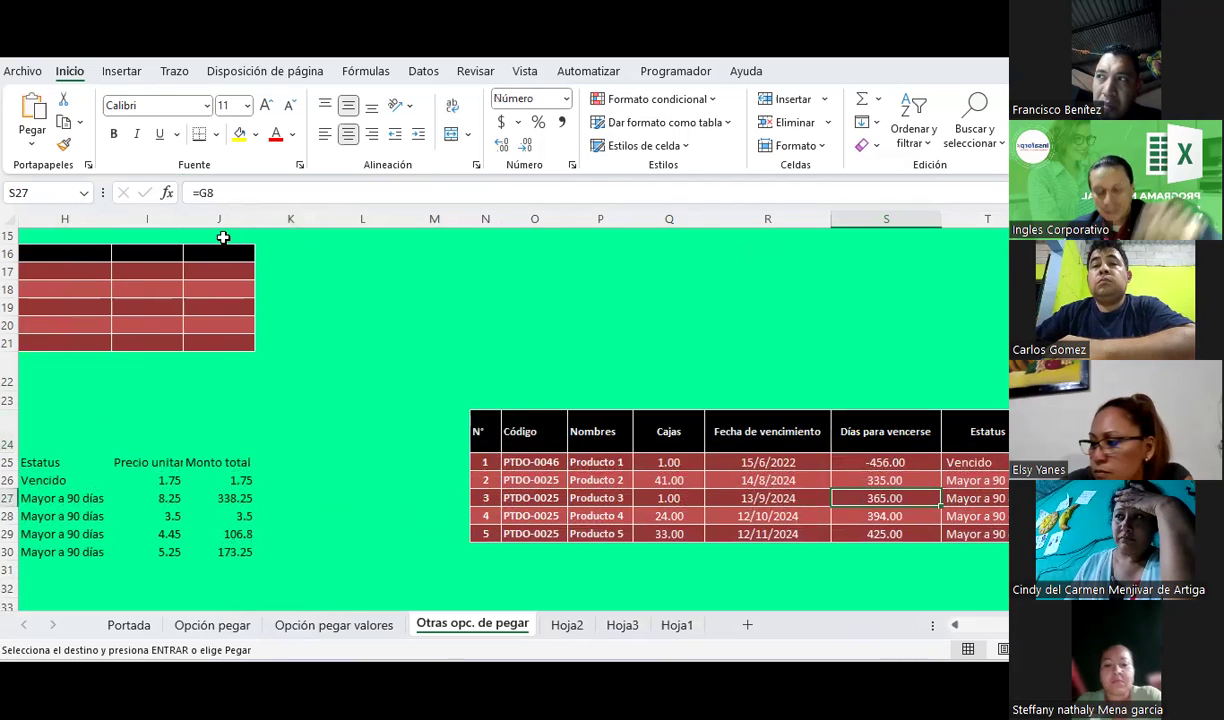
scroll(580, 440, "right", 3)
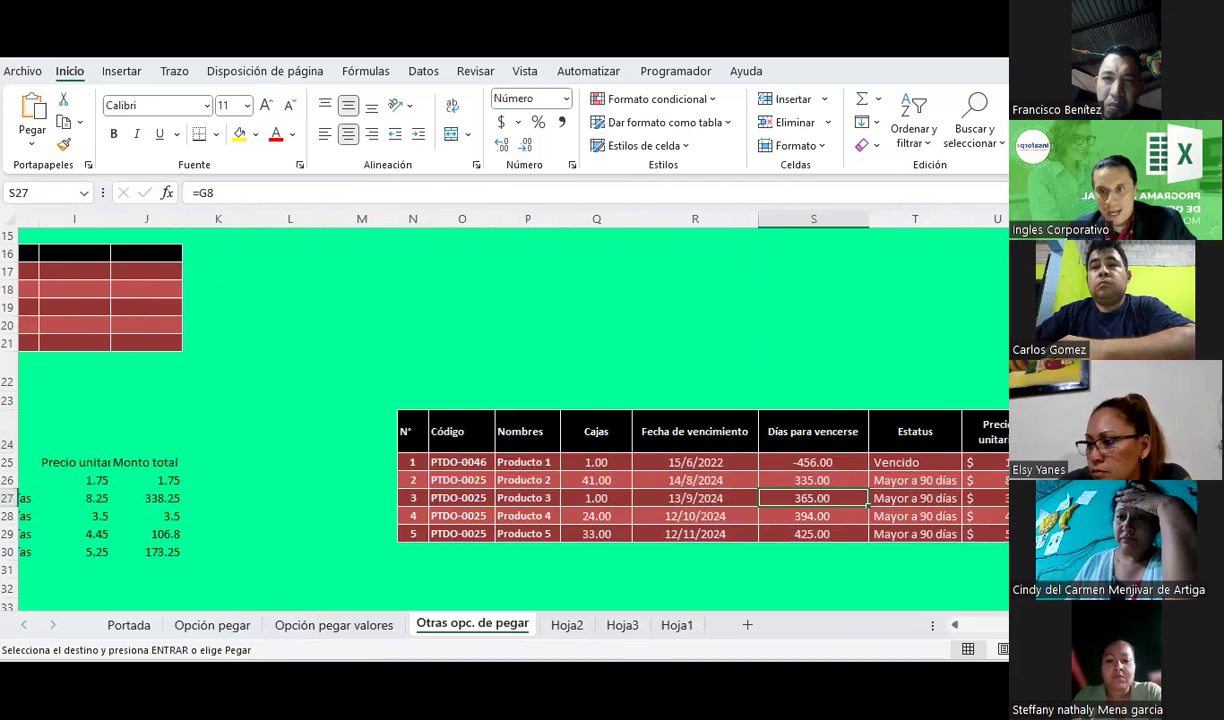
scroll(580, 440, "right", 1)
left_click(834, 498)
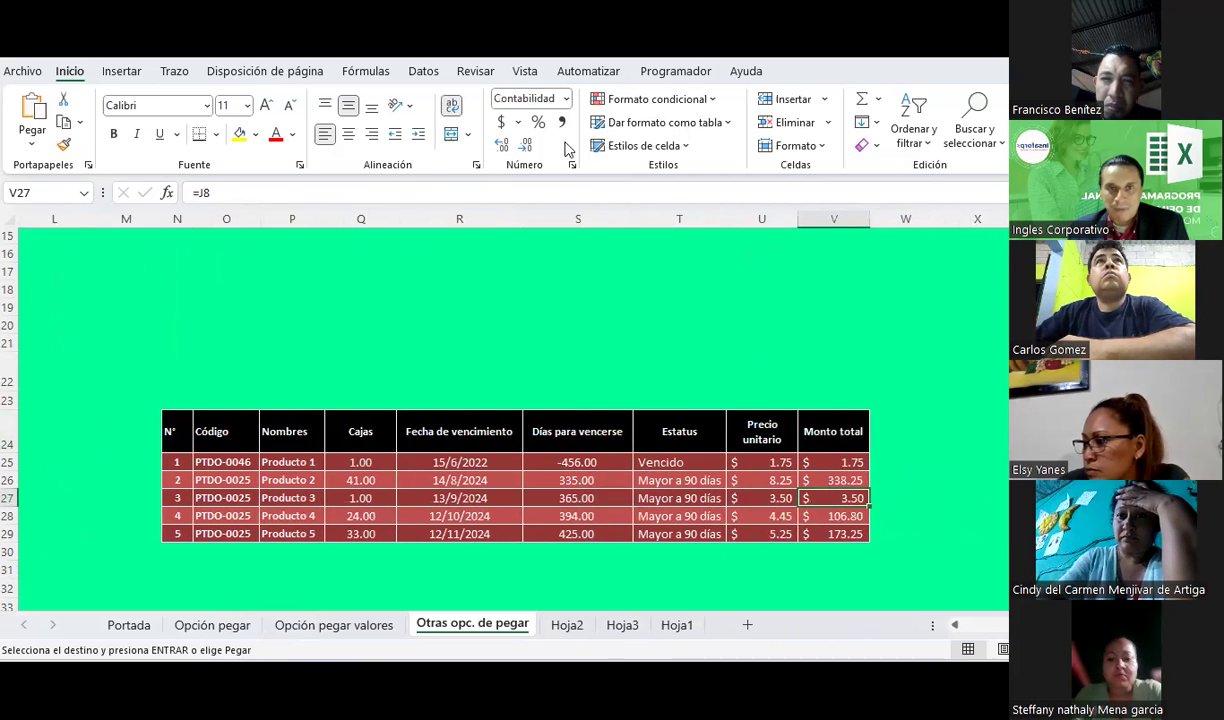
left_click(366, 71)
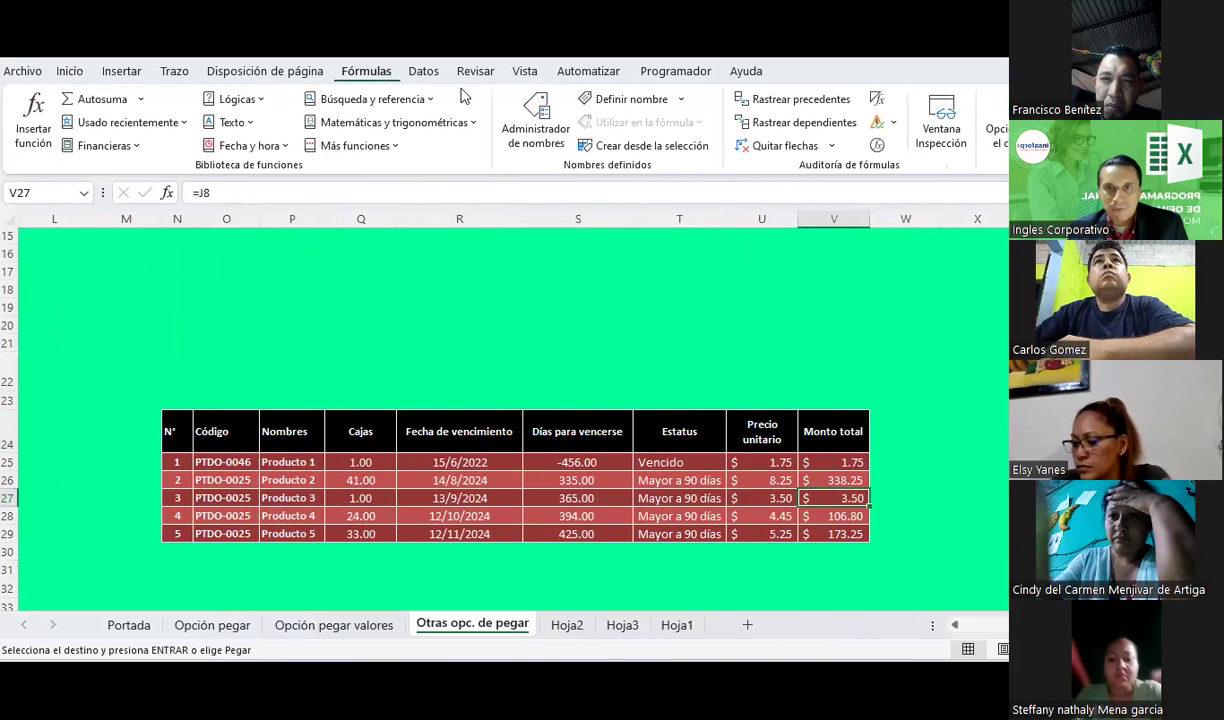
left_click(876, 101)
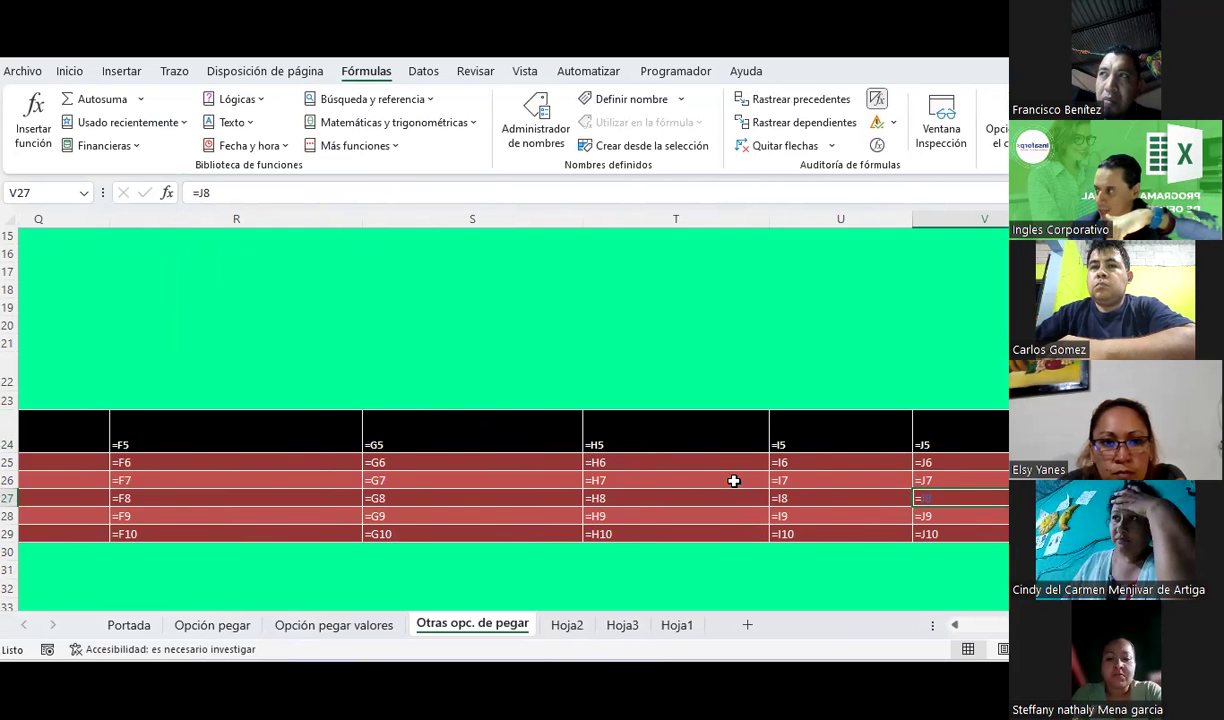
left_click(875, 101)
scroll(500, 420, "left", 5)
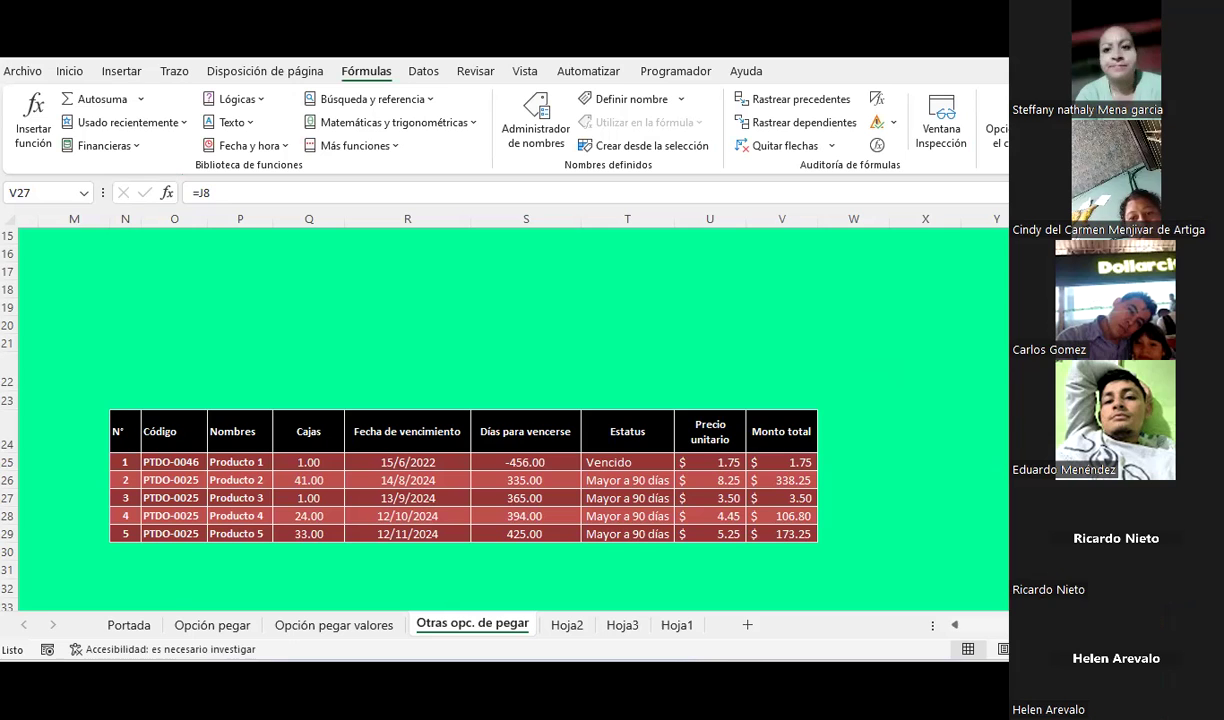
Change Producto 1's Precio unitario in I6 to 2.25 and confirm the linked copy updates.
left_click(393, 307)
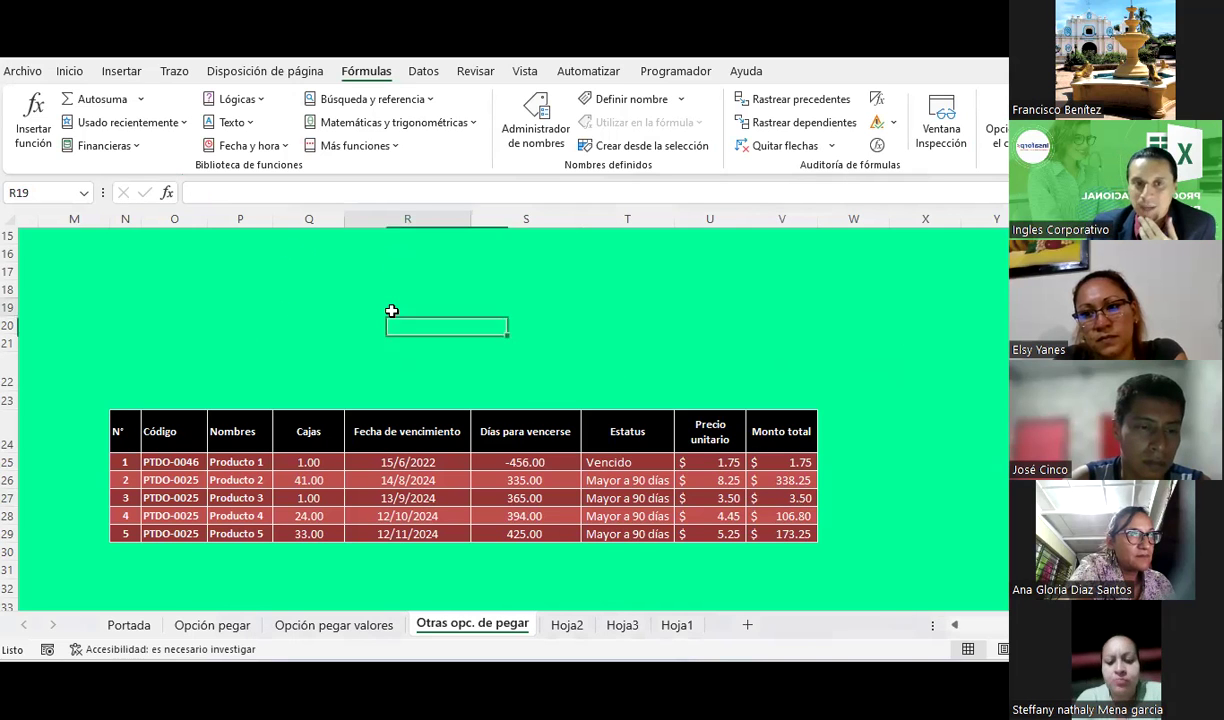
scroll(961, 603, "left", 6)
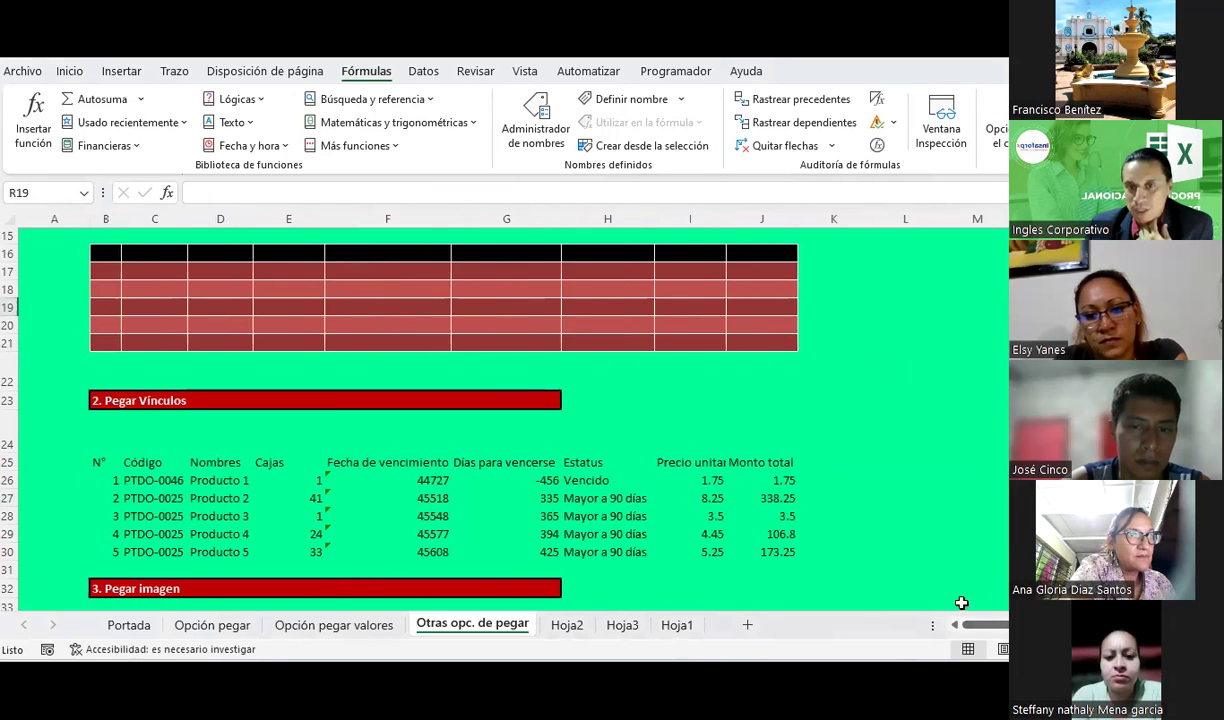
scroll(802, 399, "up", 2)
scroll(800, 396, "up", 3)
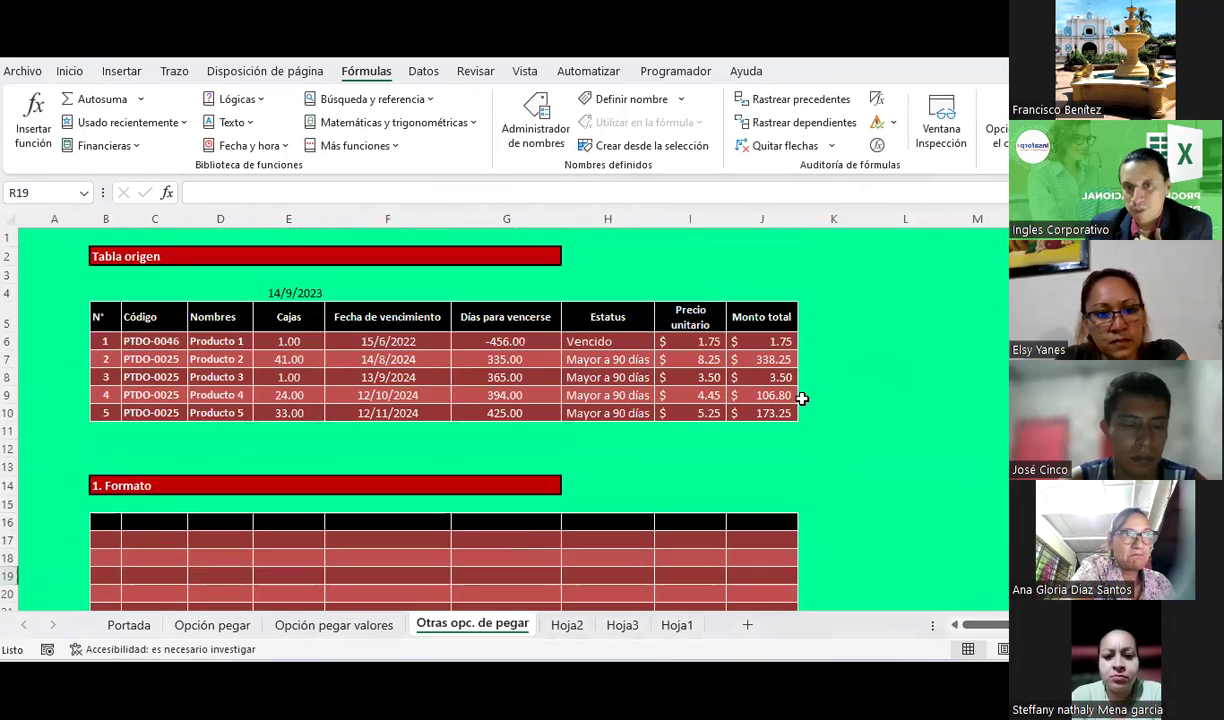
left_click(713, 342)
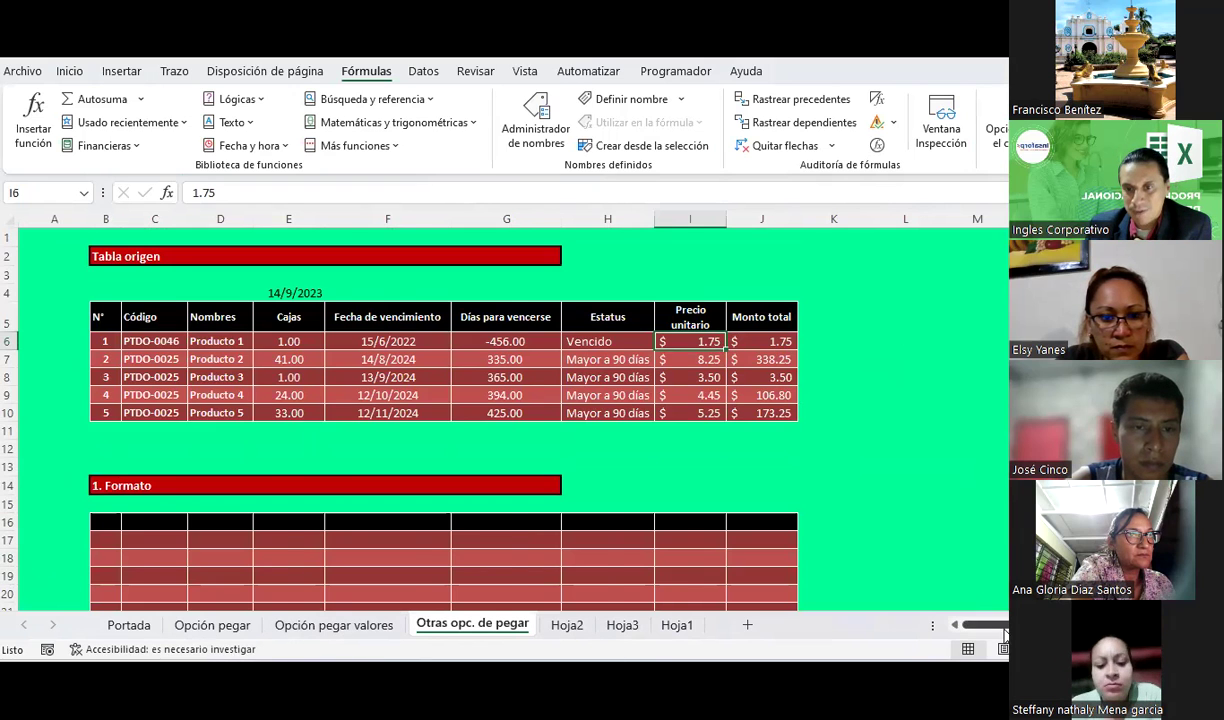
scroll(1005, 635, "right", 5)
scroll(700, 450, "down", 4)
scroll(700, 450, "down", 1)
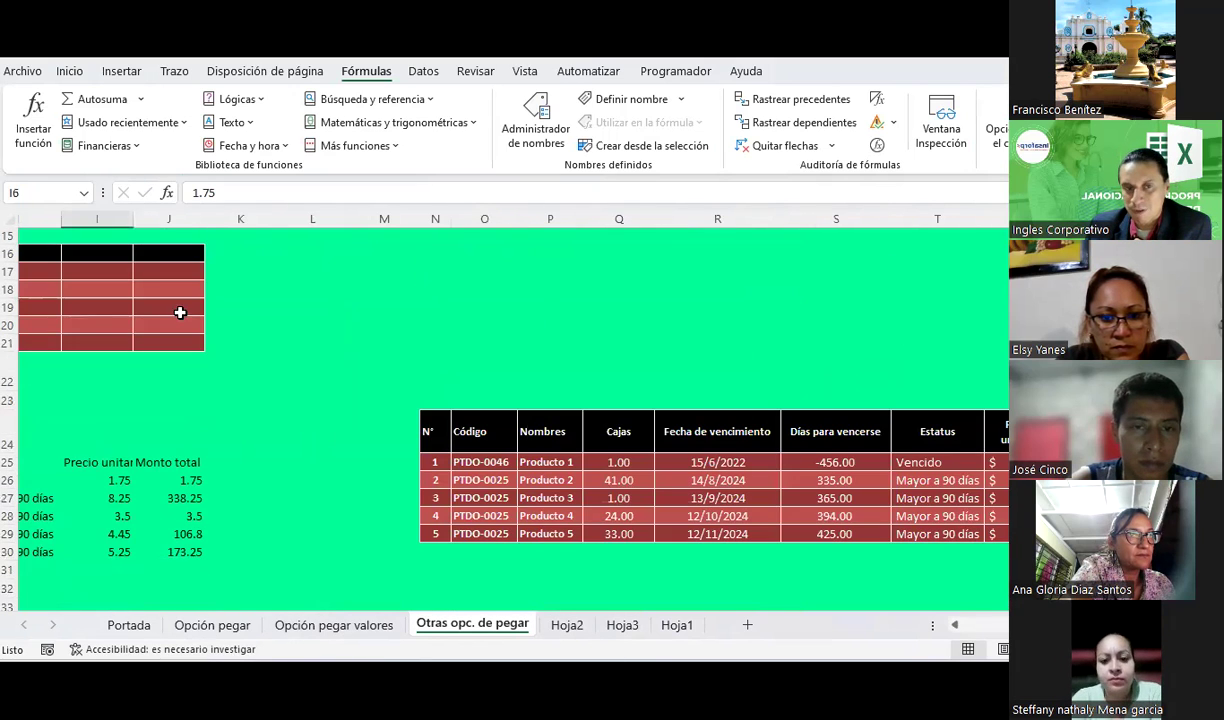
scroll(180, 313, "up", 5)
type("2.")
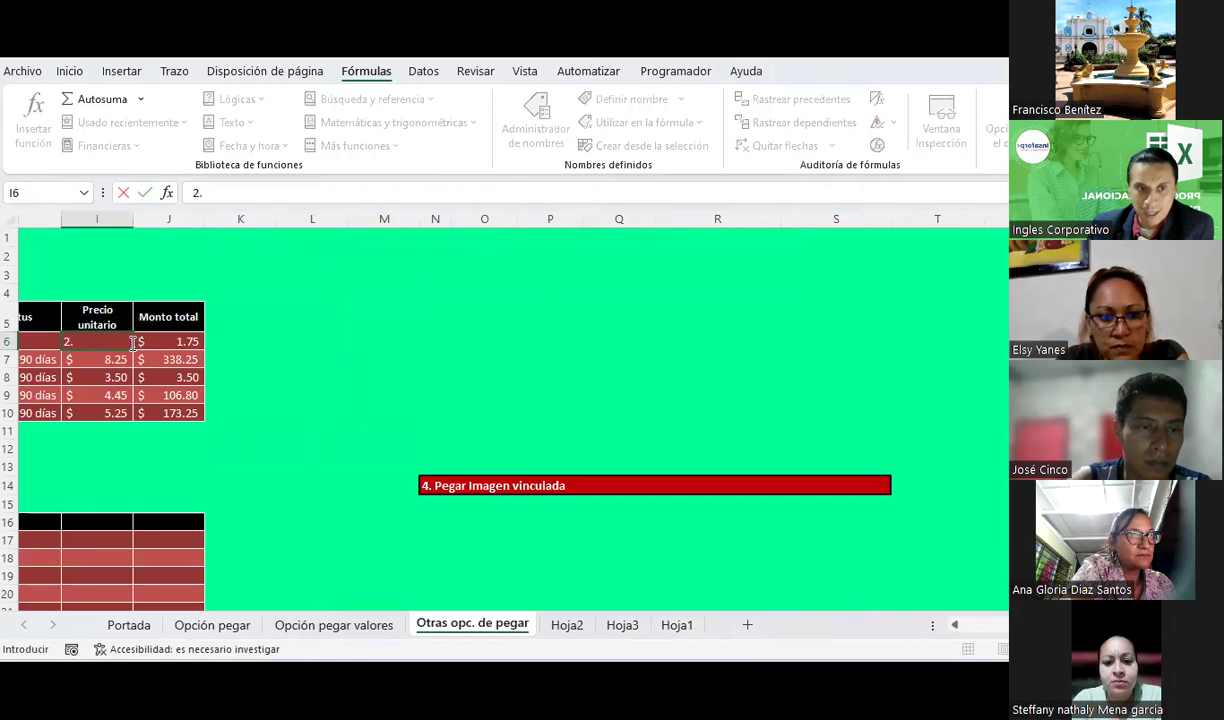
type("5")
key("Return")
scroll(130, 343, "down", 3)
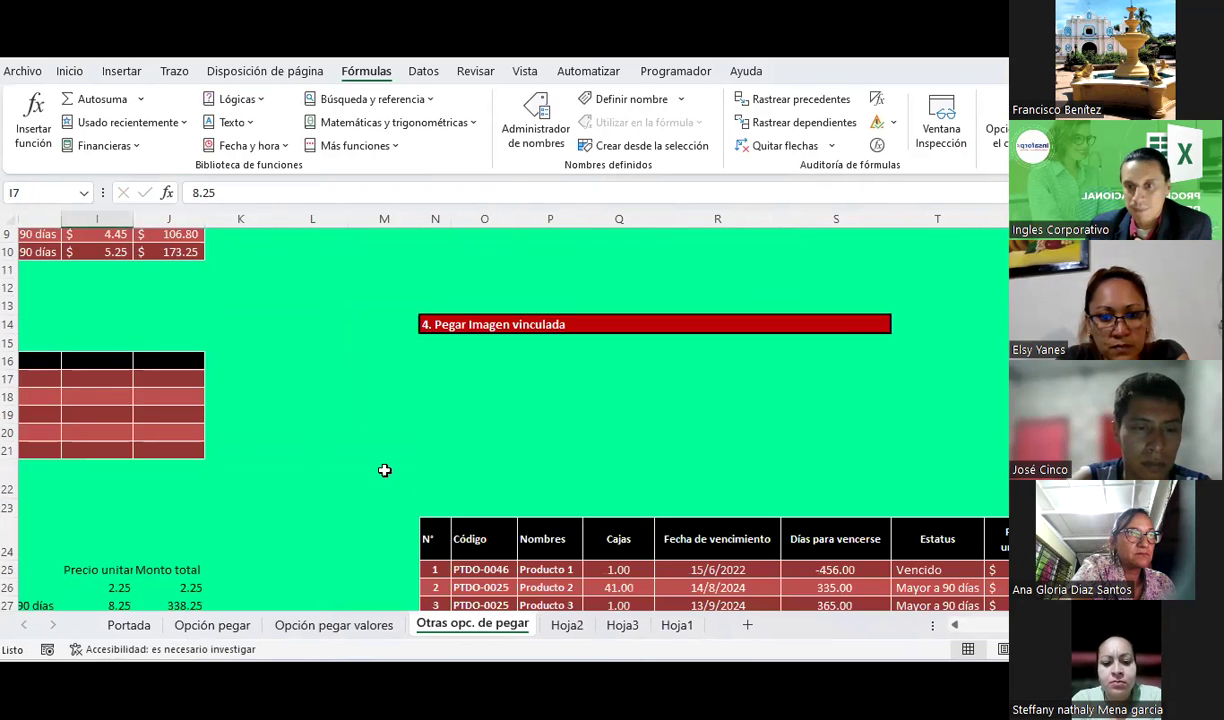
scroll(384, 470, "down", 2)
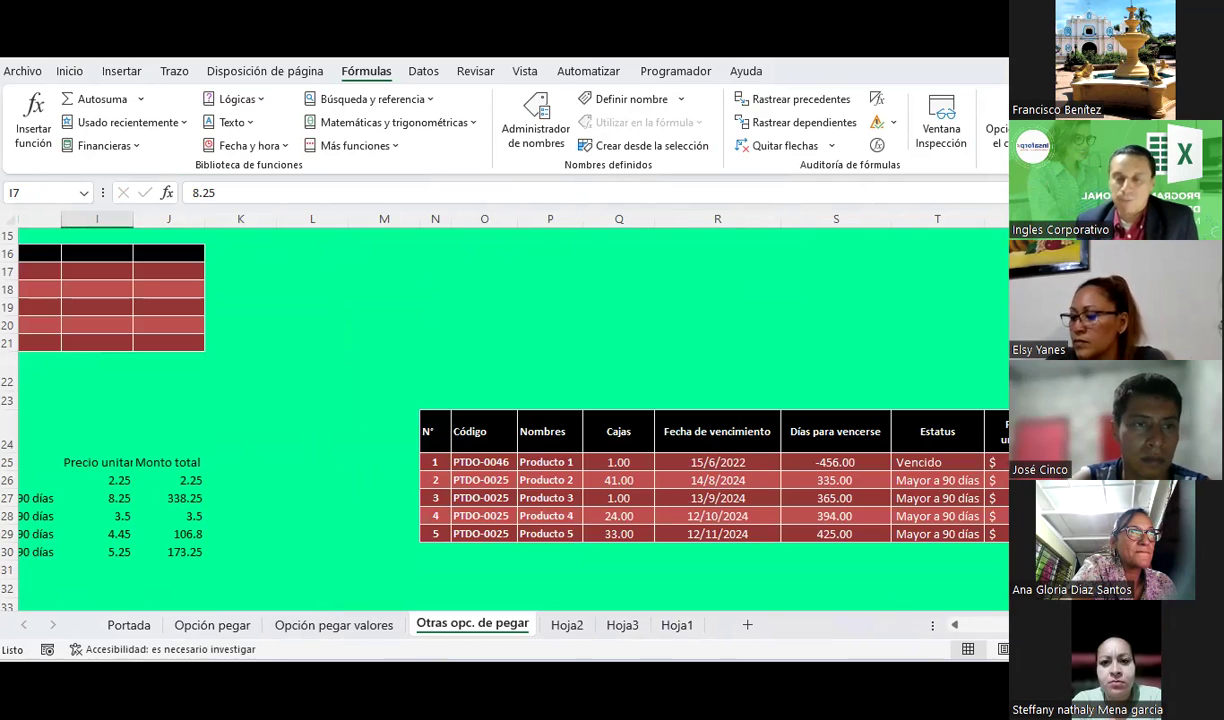
Copy the product table range B5:J10.
left_click(484, 289)
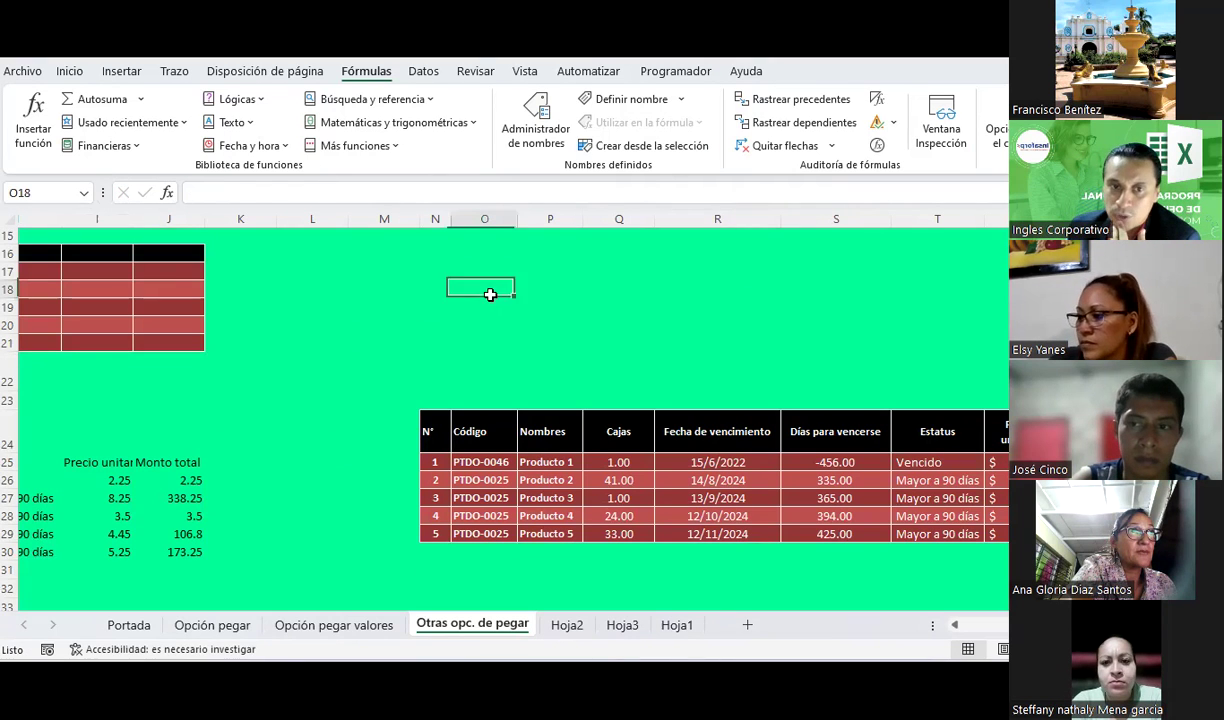
scroll(970, 625, "left", 3)
scroll(970, 625, "left", 3)
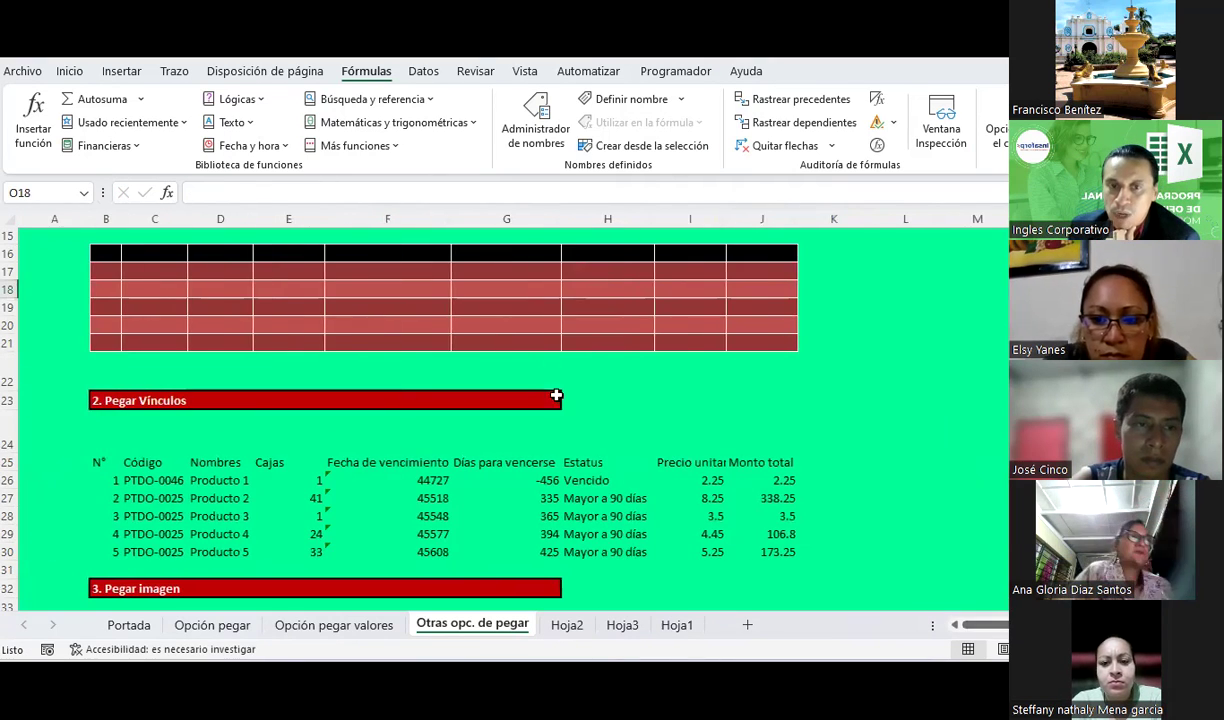
scroll(556, 380, "up", 2)
scroll(556, 361, "up", 2)
left_click_drag(103, 266, 690, 350)
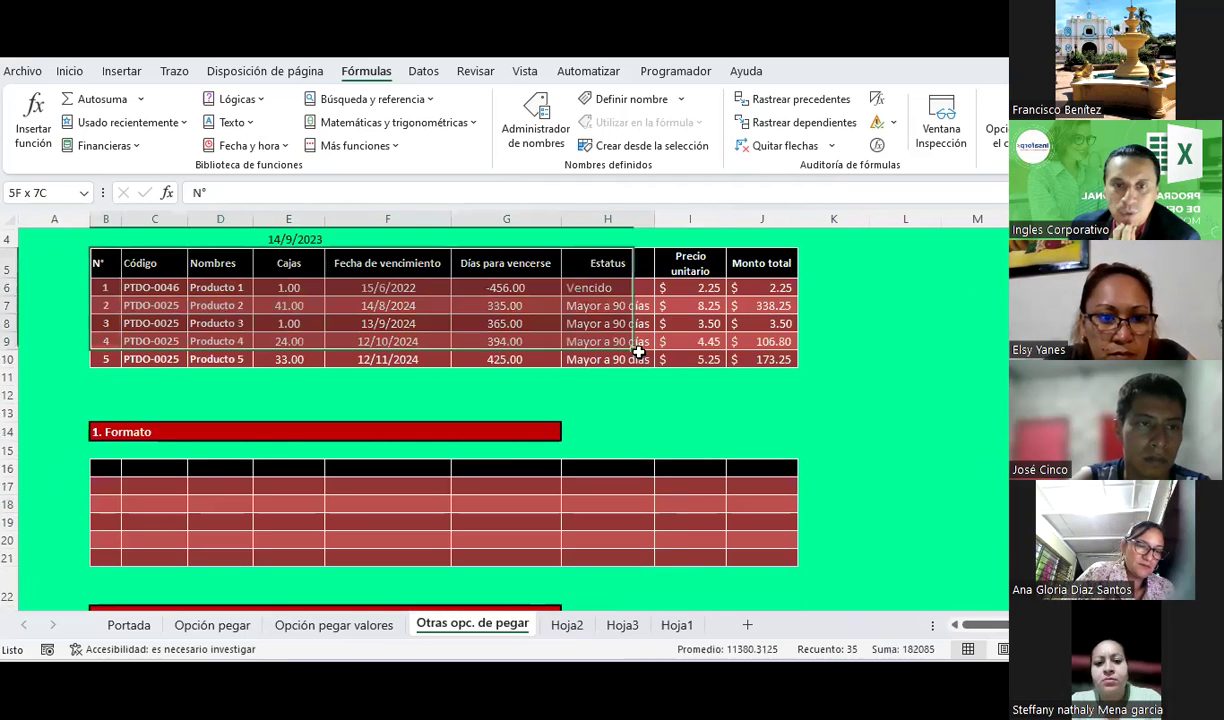
left_click(70, 72)
left_click(64, 121)
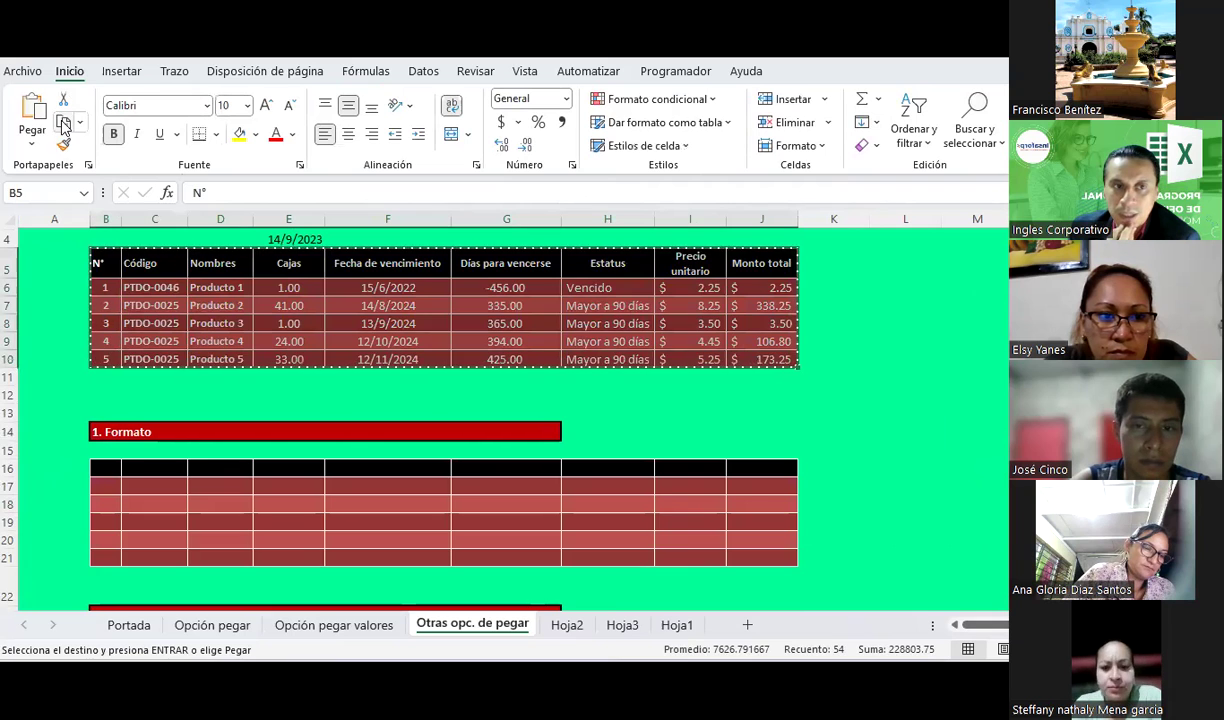
Paste the copied table as a picture at B34 under '3. Pegar imagen'.
scroll(628, 385, "down", 3)
scroll(628, 385, "down", 5)
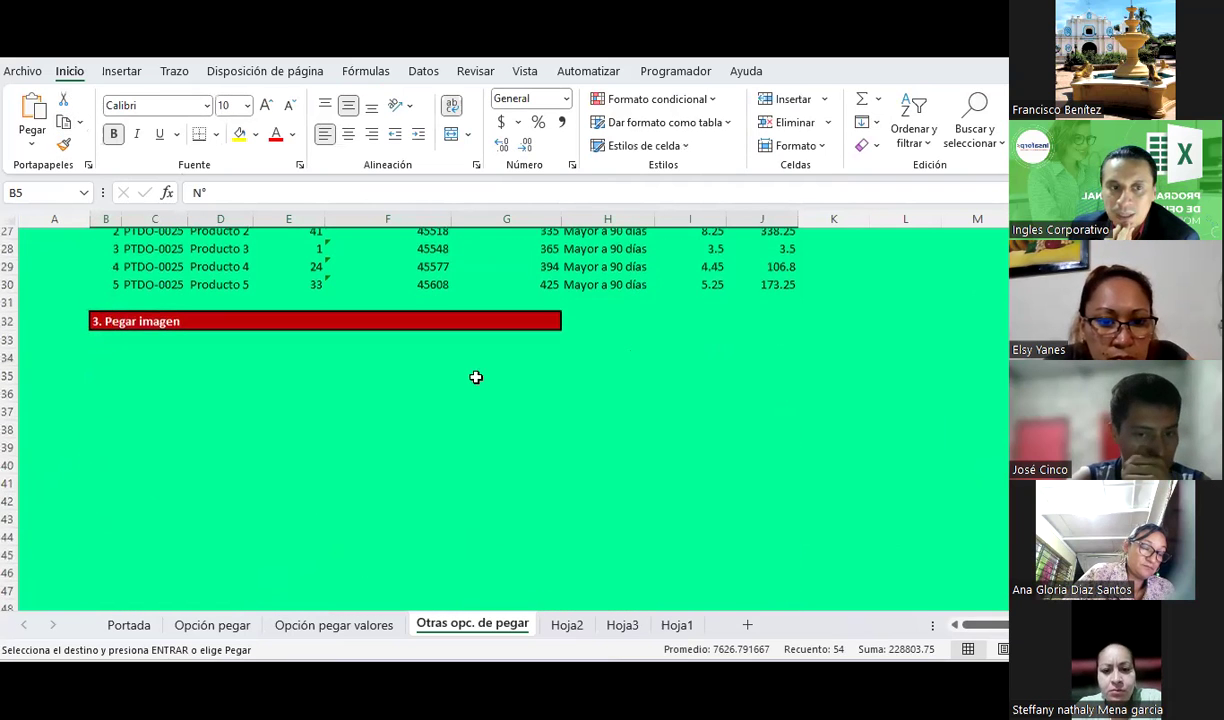
left_click(105, 361)
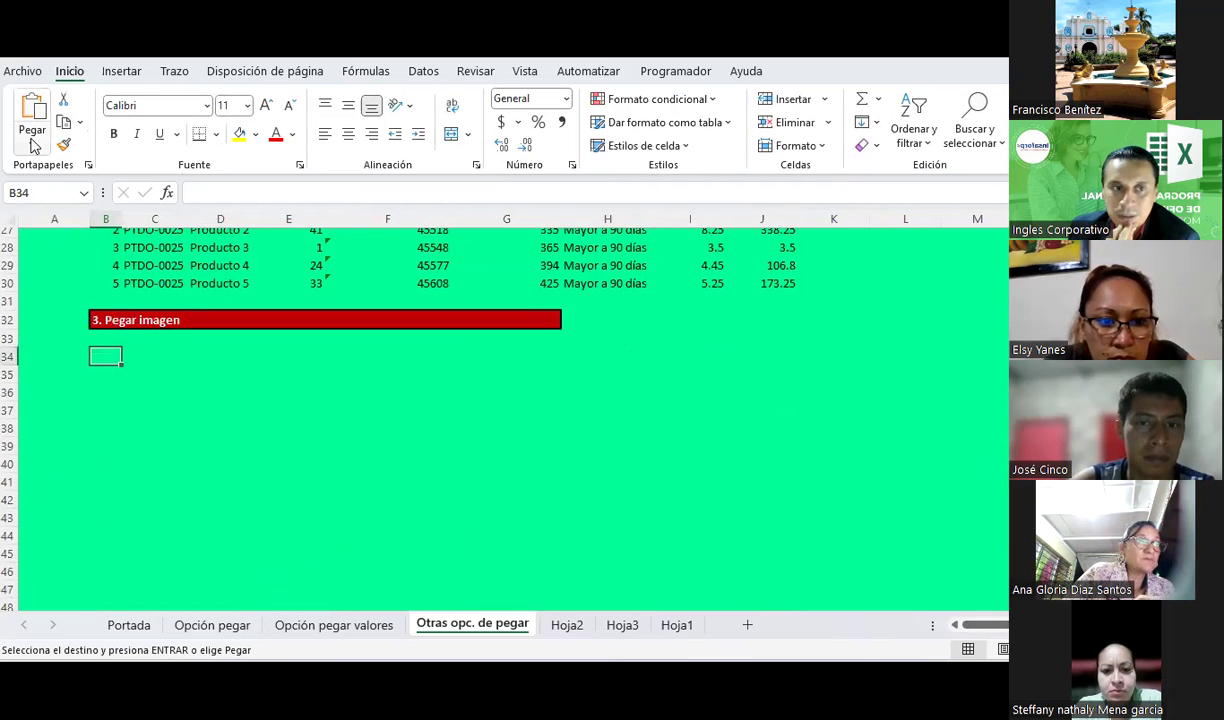
left_click(33, 146)
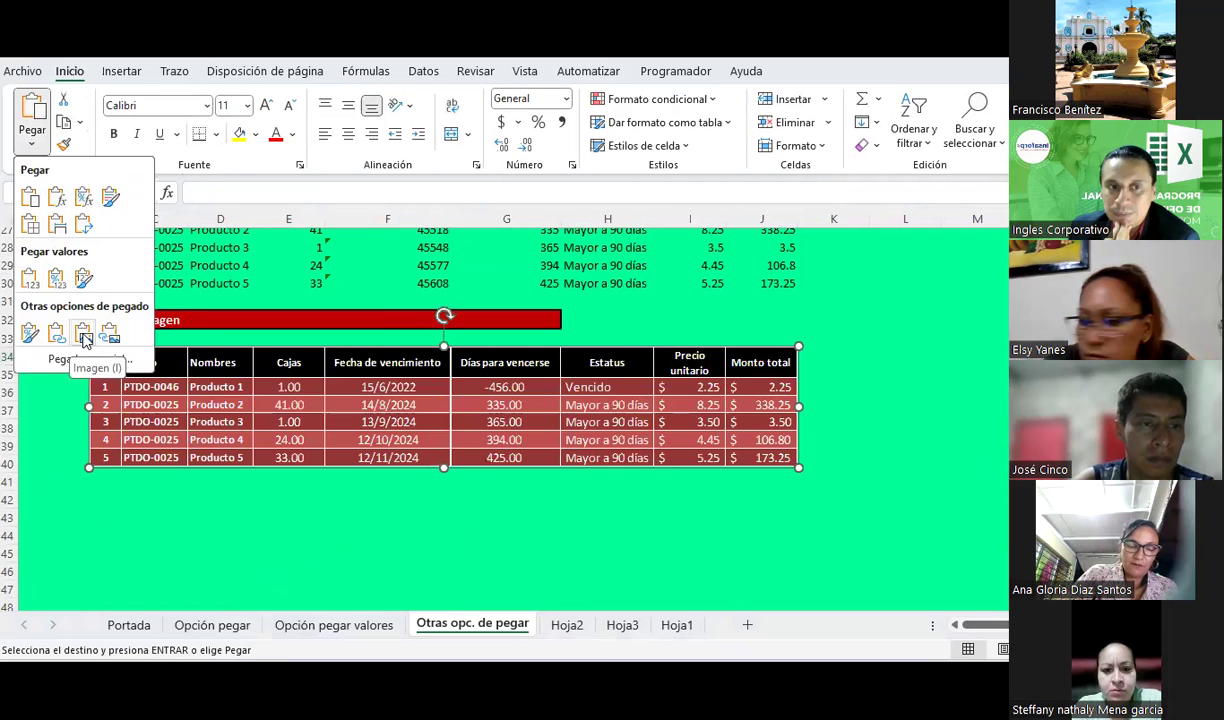
left_click(84, 332)
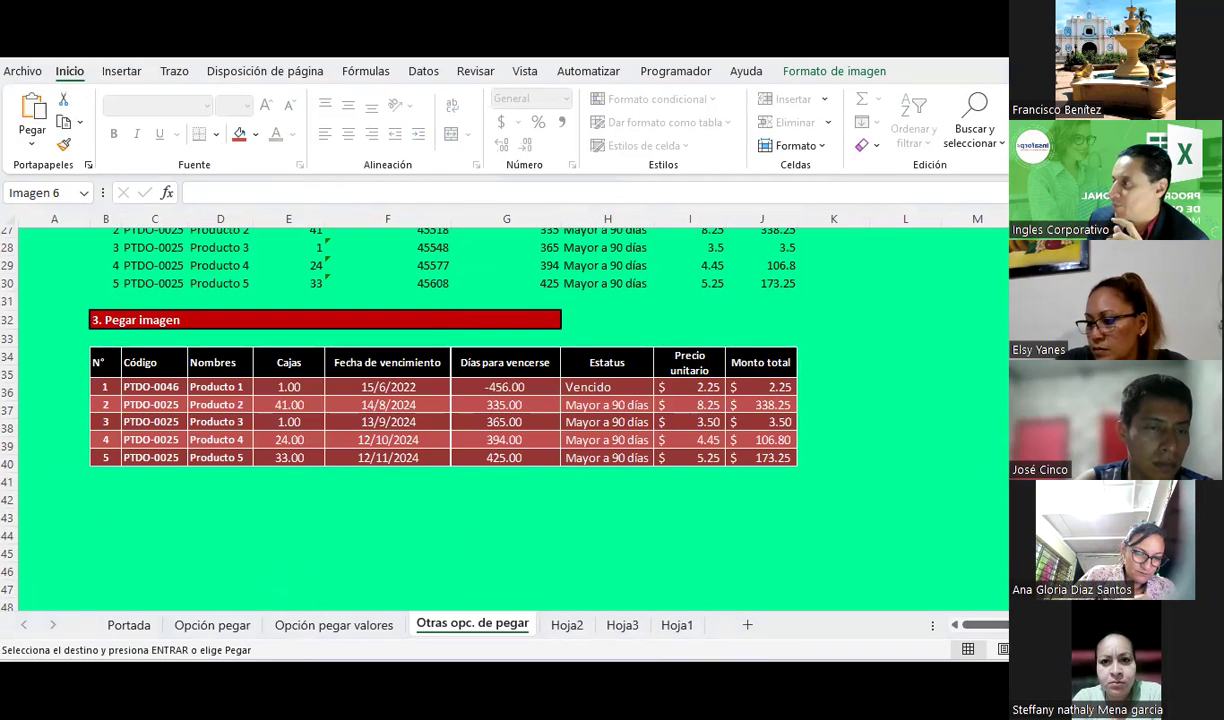
left_click(340, 413)
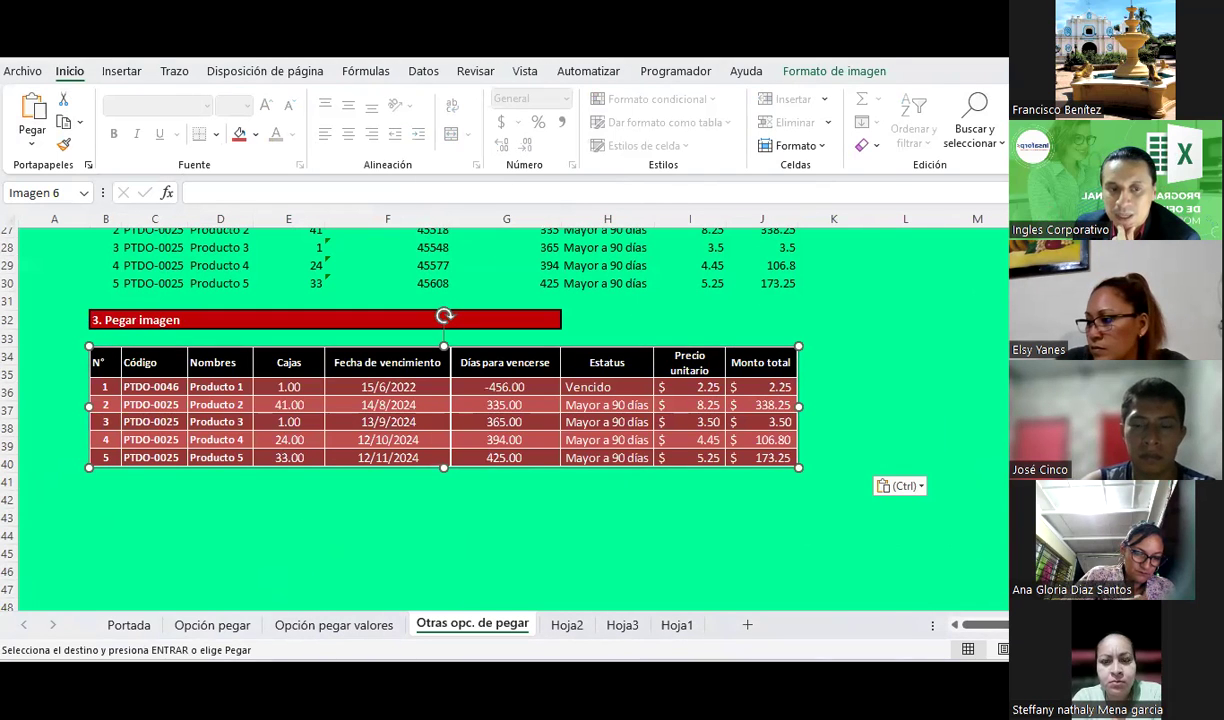
Start a blank Word document and paste the copied table as a picture.
key("super")
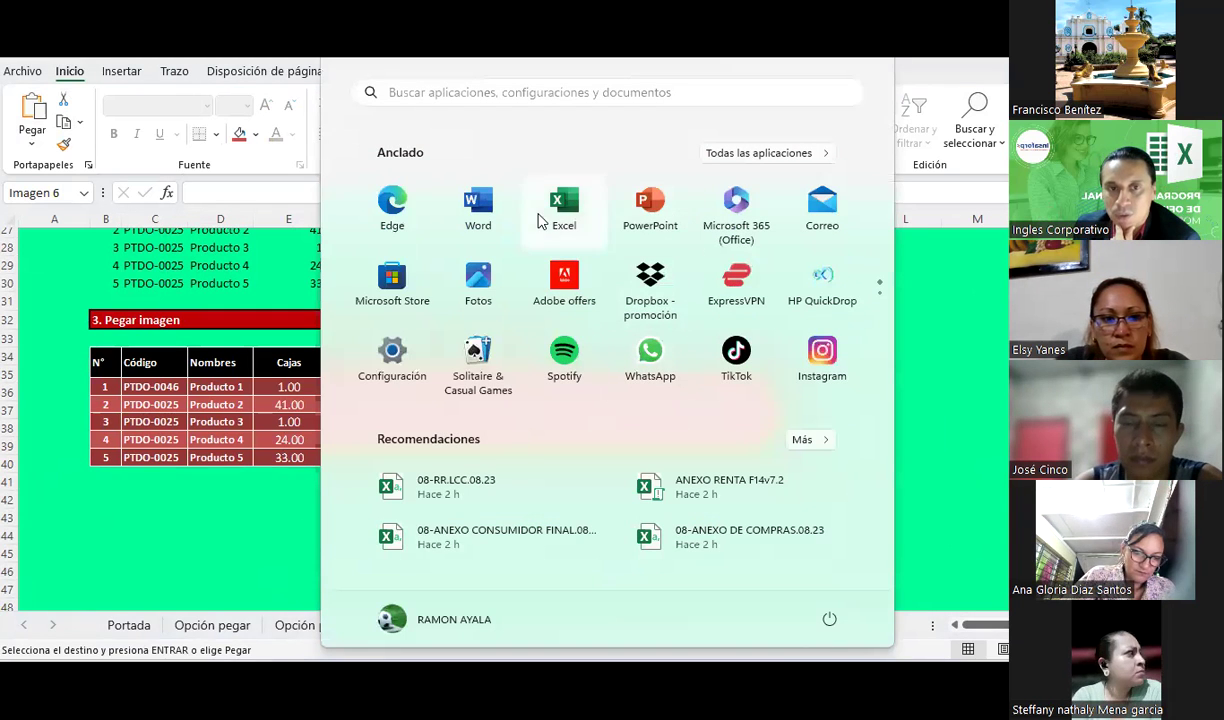
key("super")
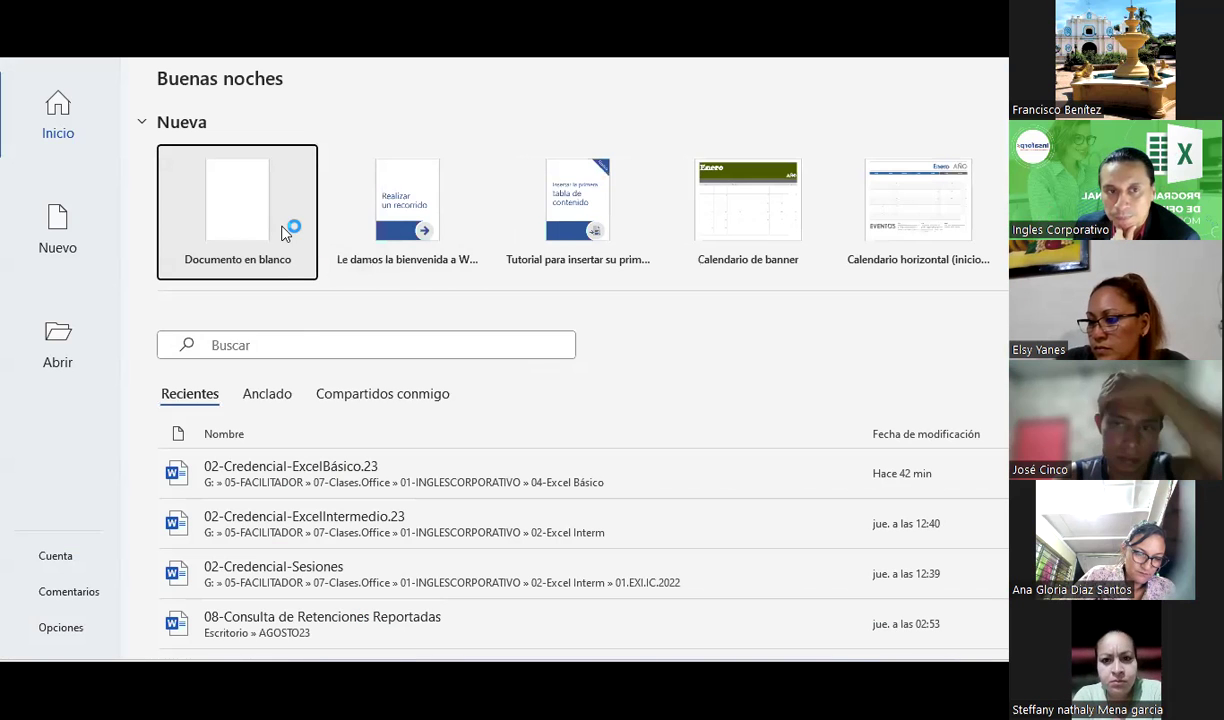
left_click(290, 237)
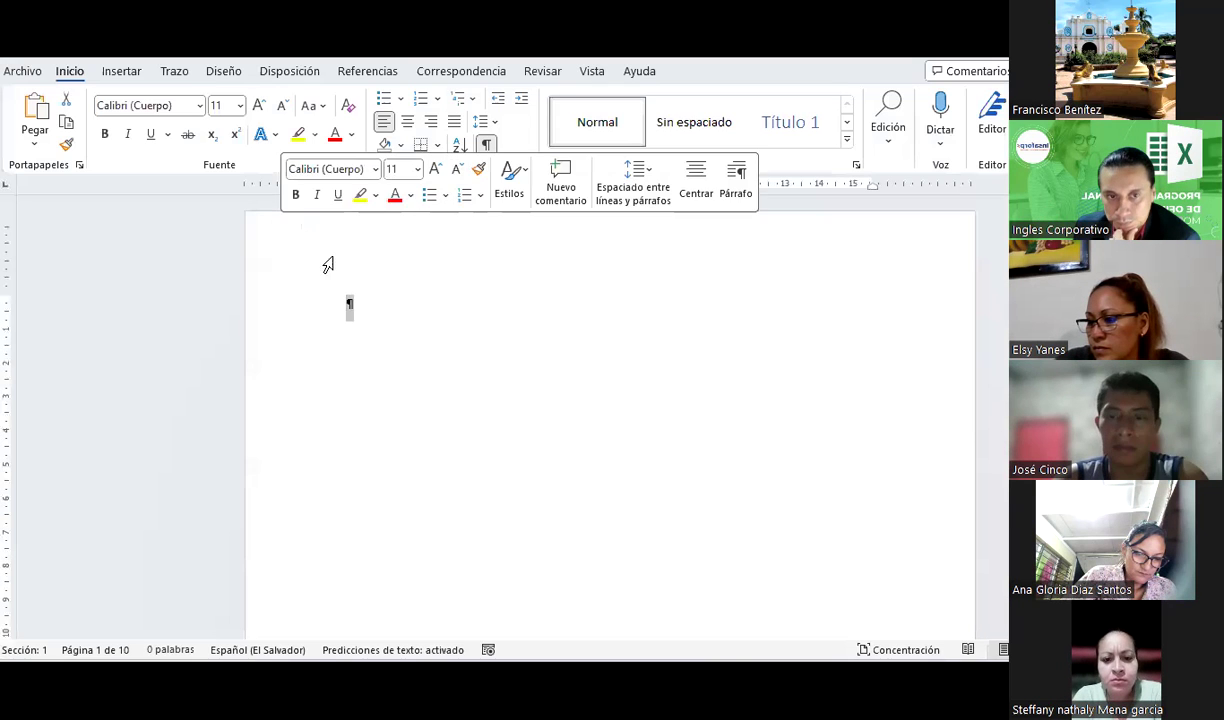
left_click(35, 140)
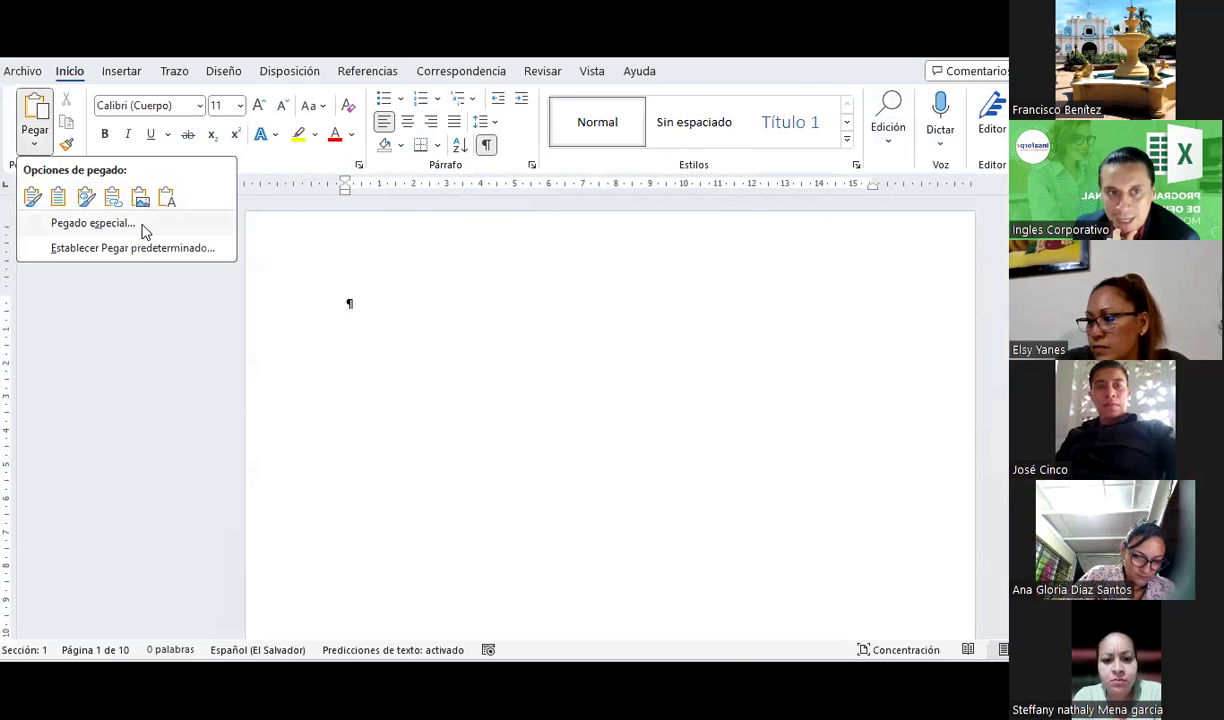
left_click(140, 197)
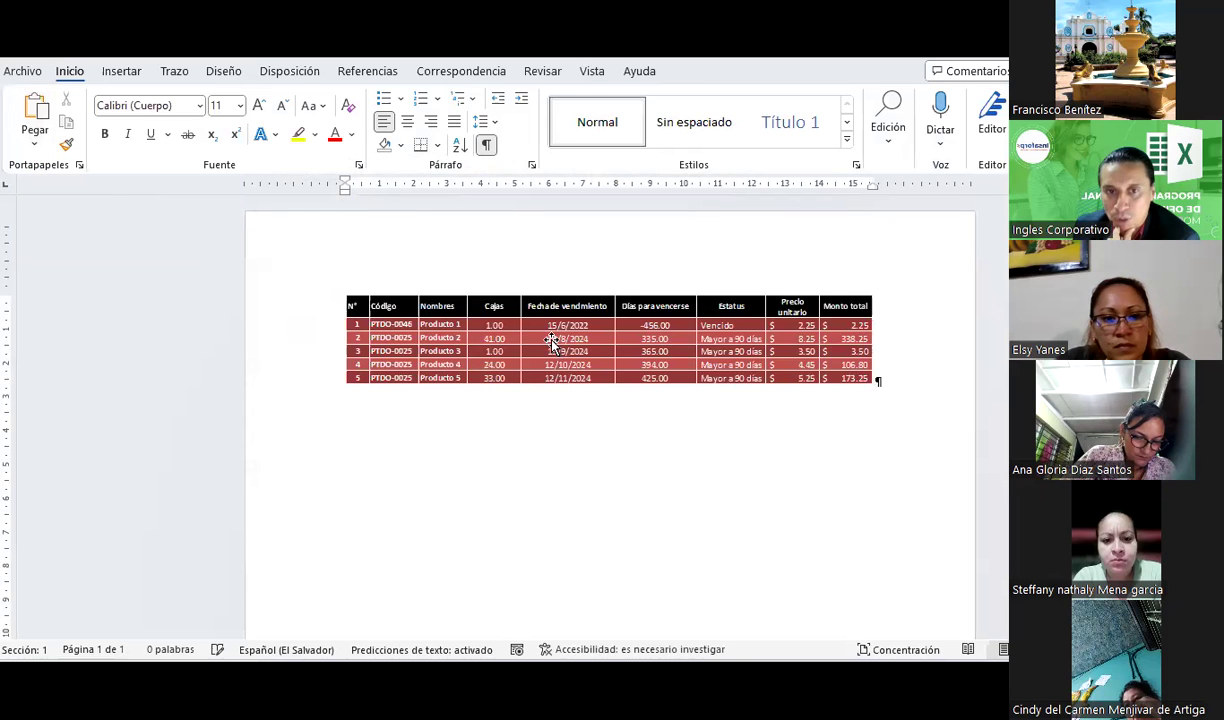
Shrink the table picture to fit the page and add empty lines below it.
left_click(551, 343)
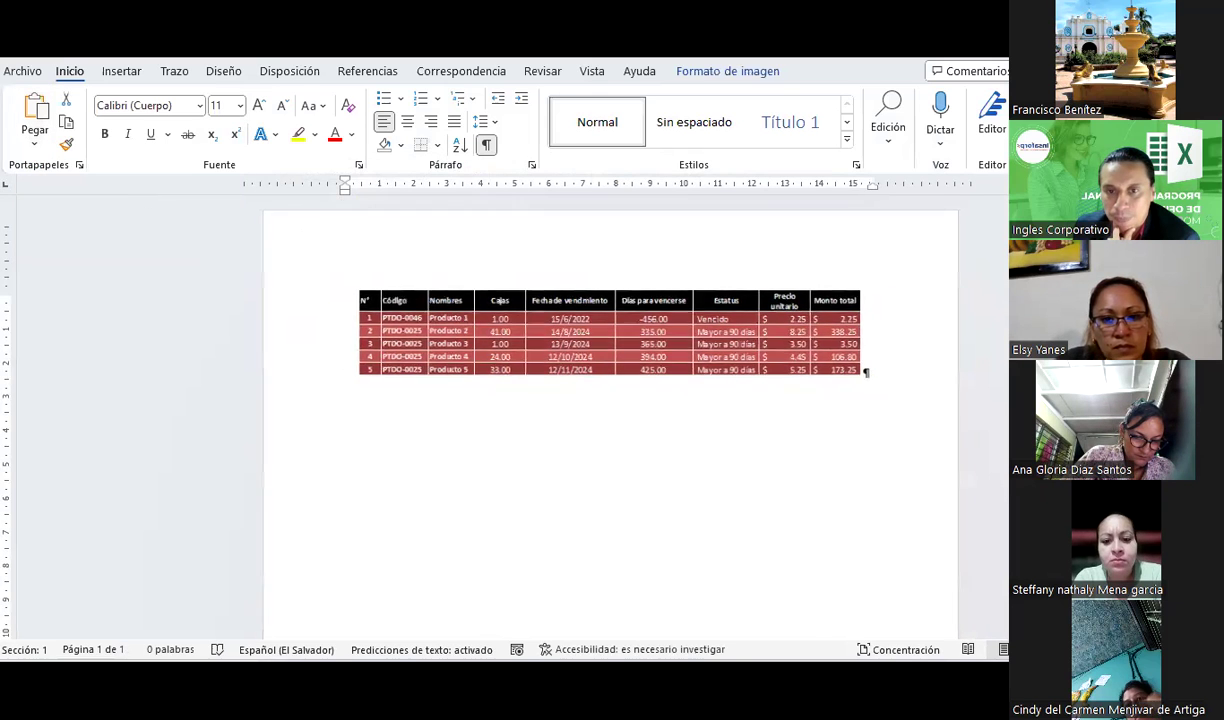
scroll(684, 418, "up", 8)
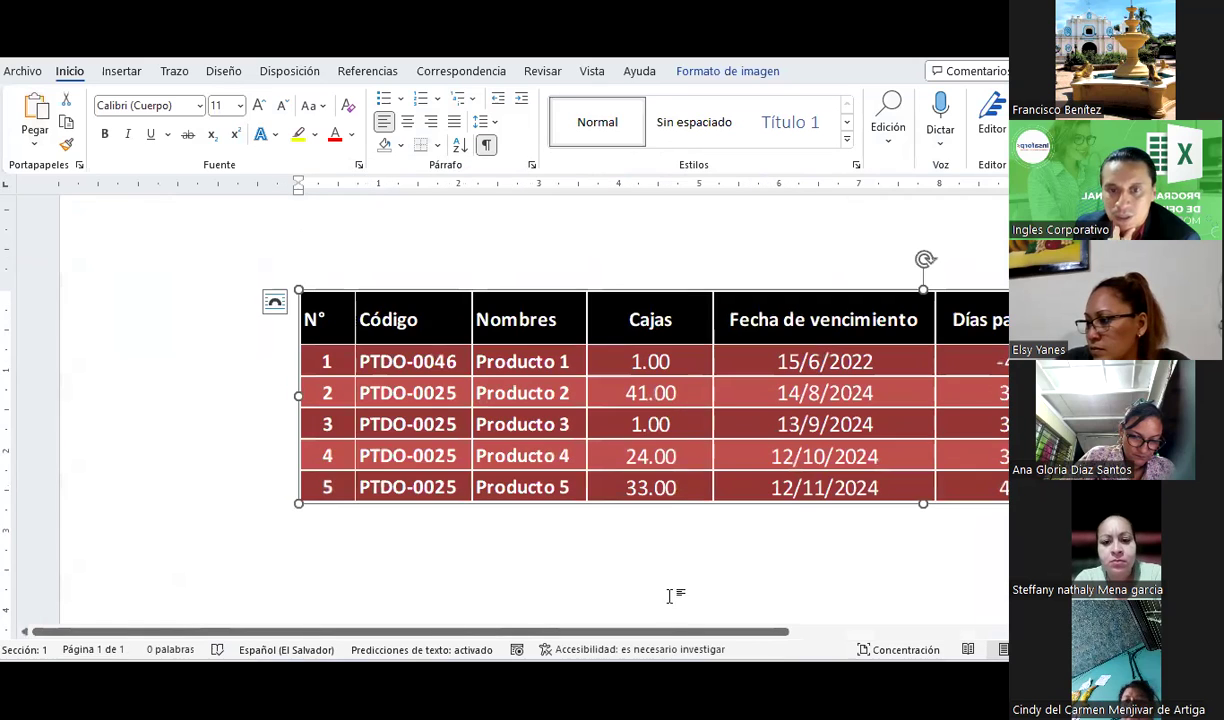
left_click_drag(661, 632, 960, 610)
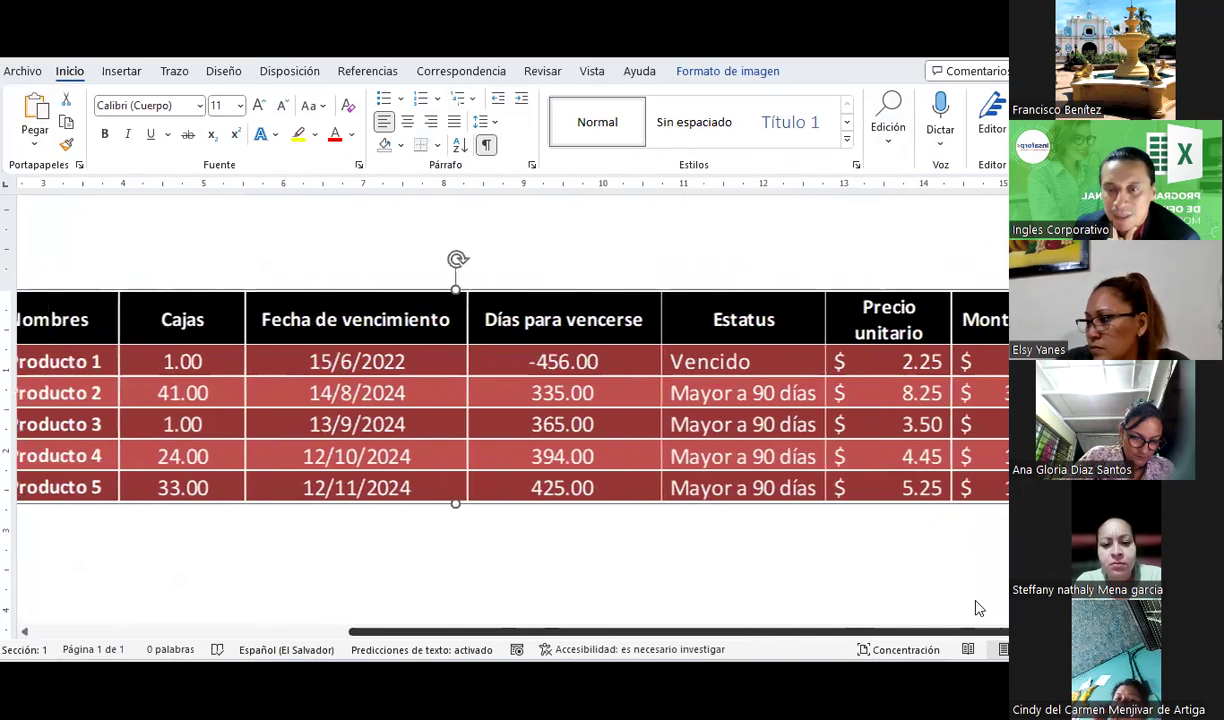
left_click_drag(1103, 503, 876, 437)
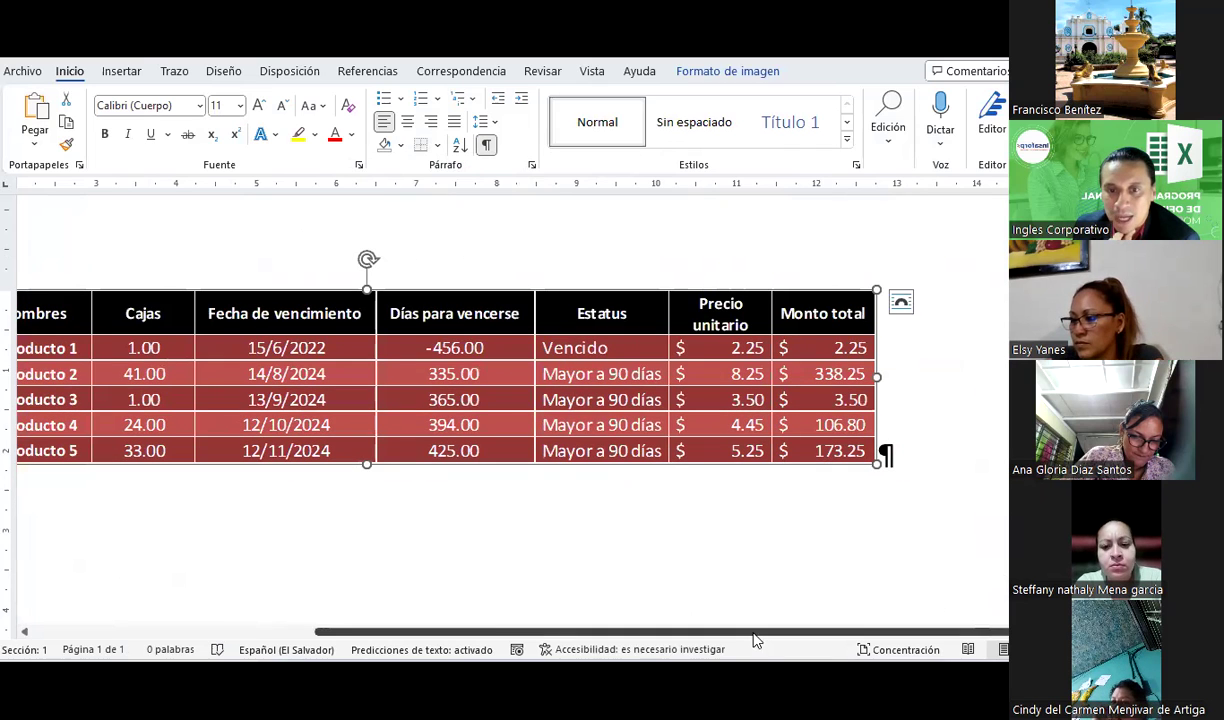
left_click(905, 458)
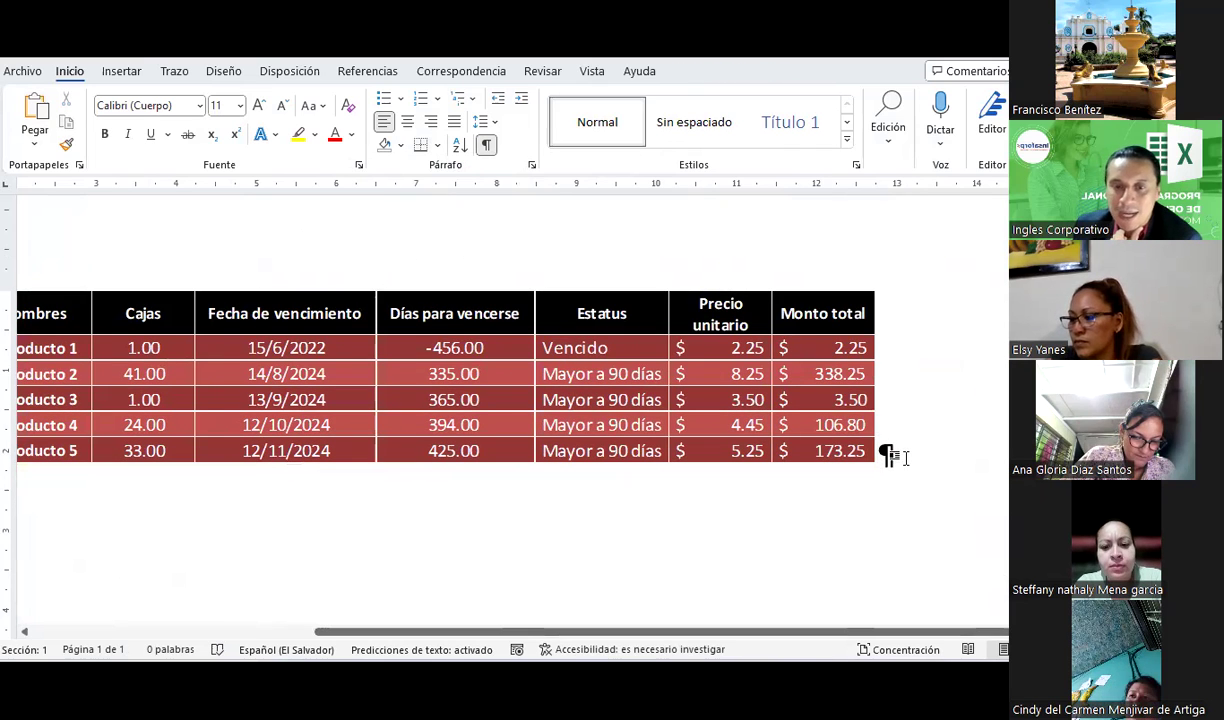
key("Return")
key("Return")
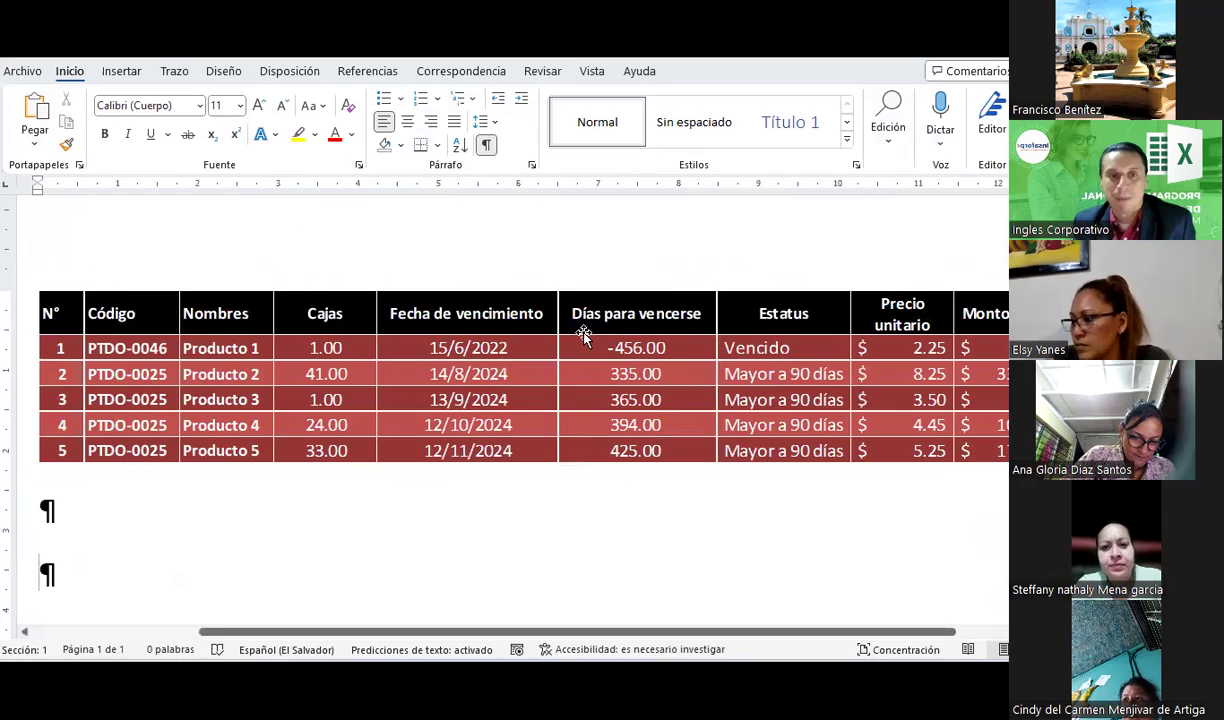
scroll(585, 335, "down", 1, "ctrl")
scroll(588, 340, "down", 2, "ctrl")
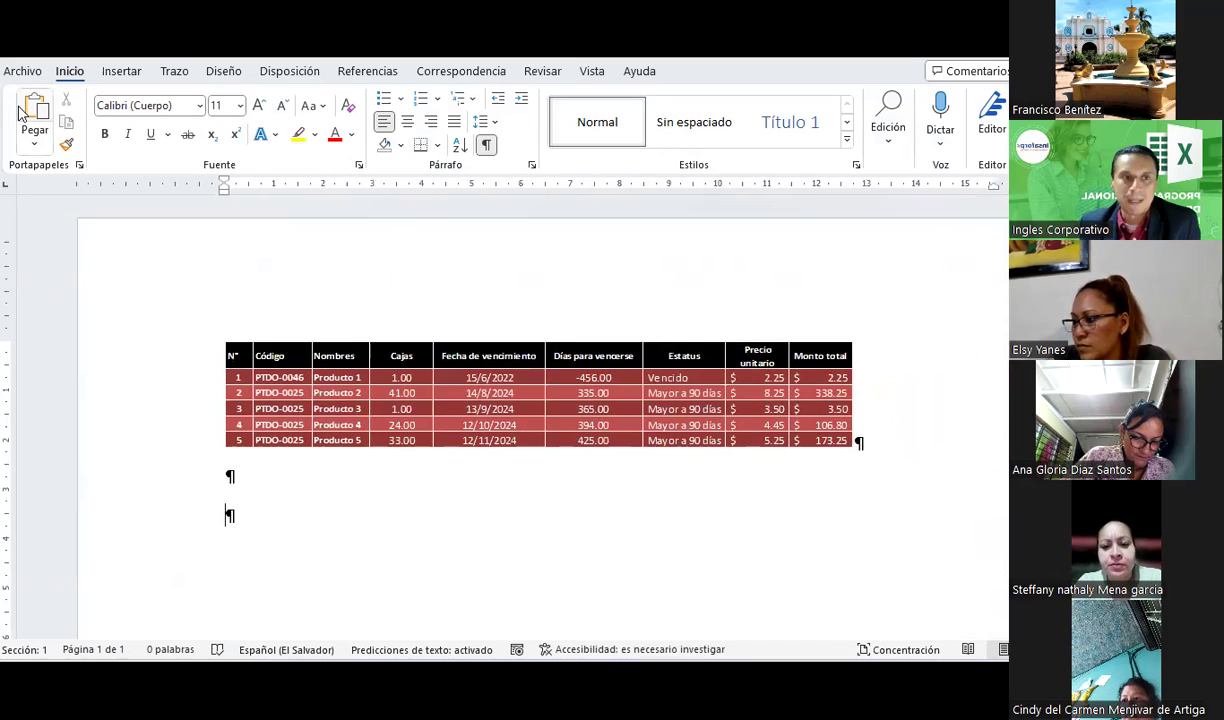
Paste the product table as an editable table and autofit it to the window width.
left_click(22, 112)
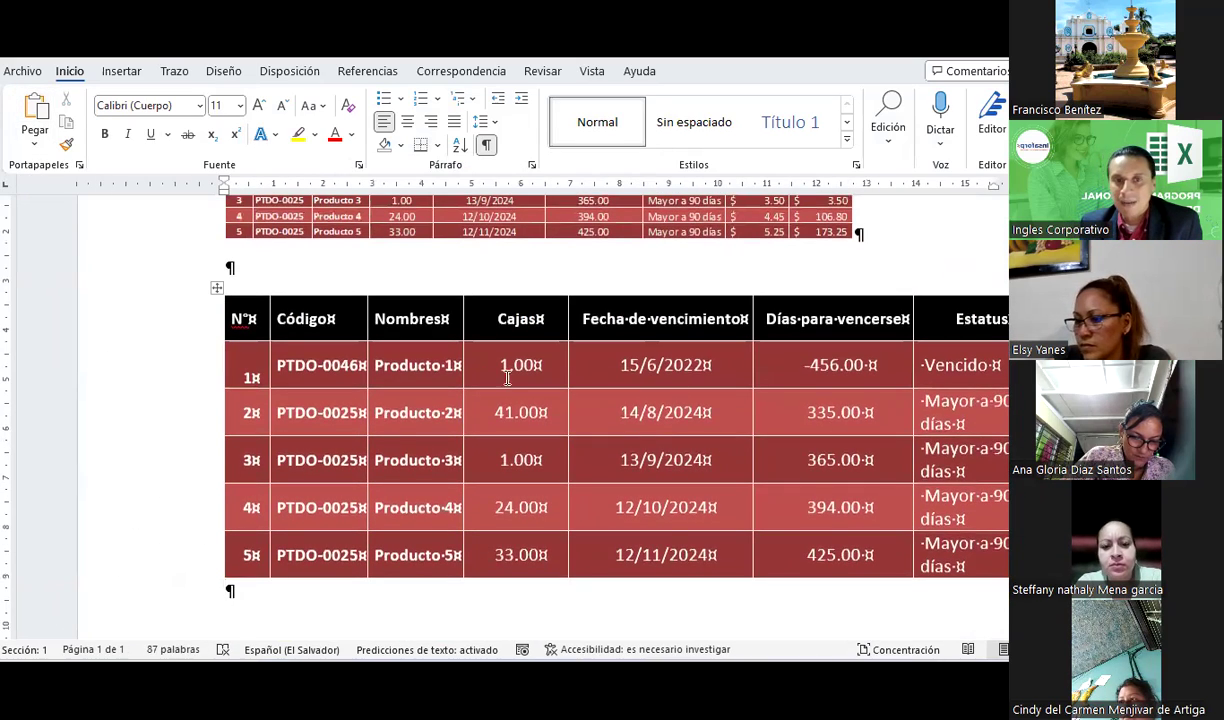
left_click(219, 289)
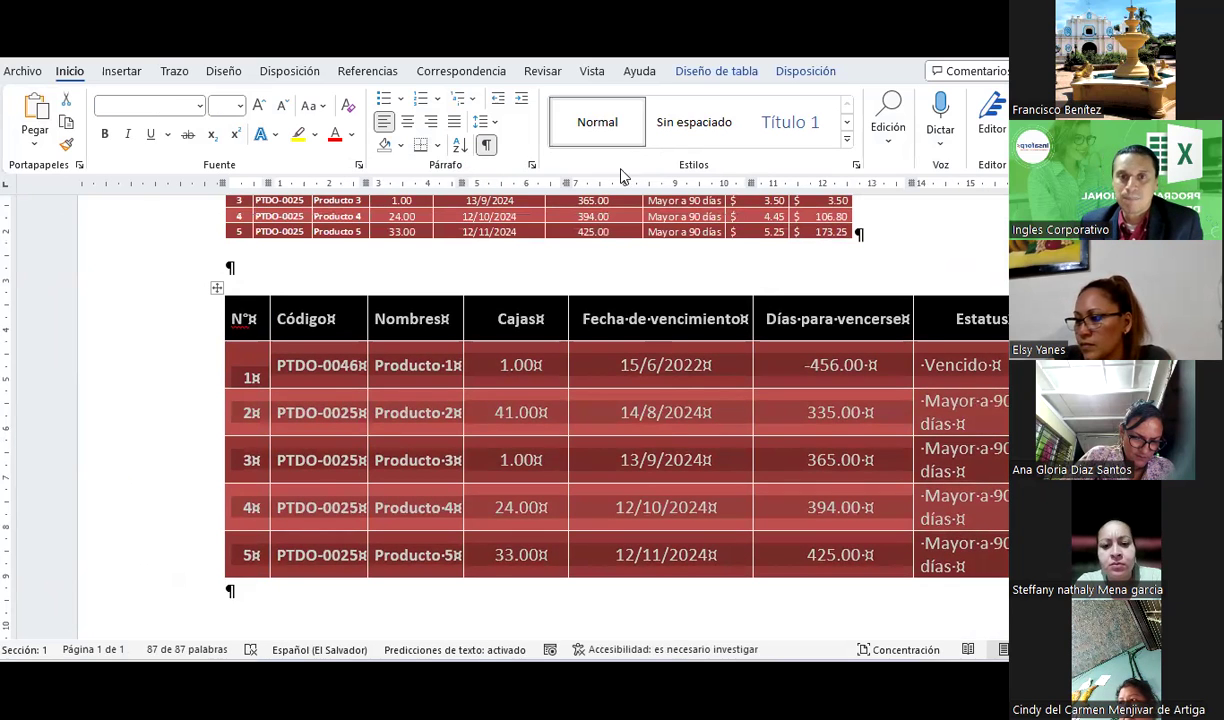
left_click(710, 72)
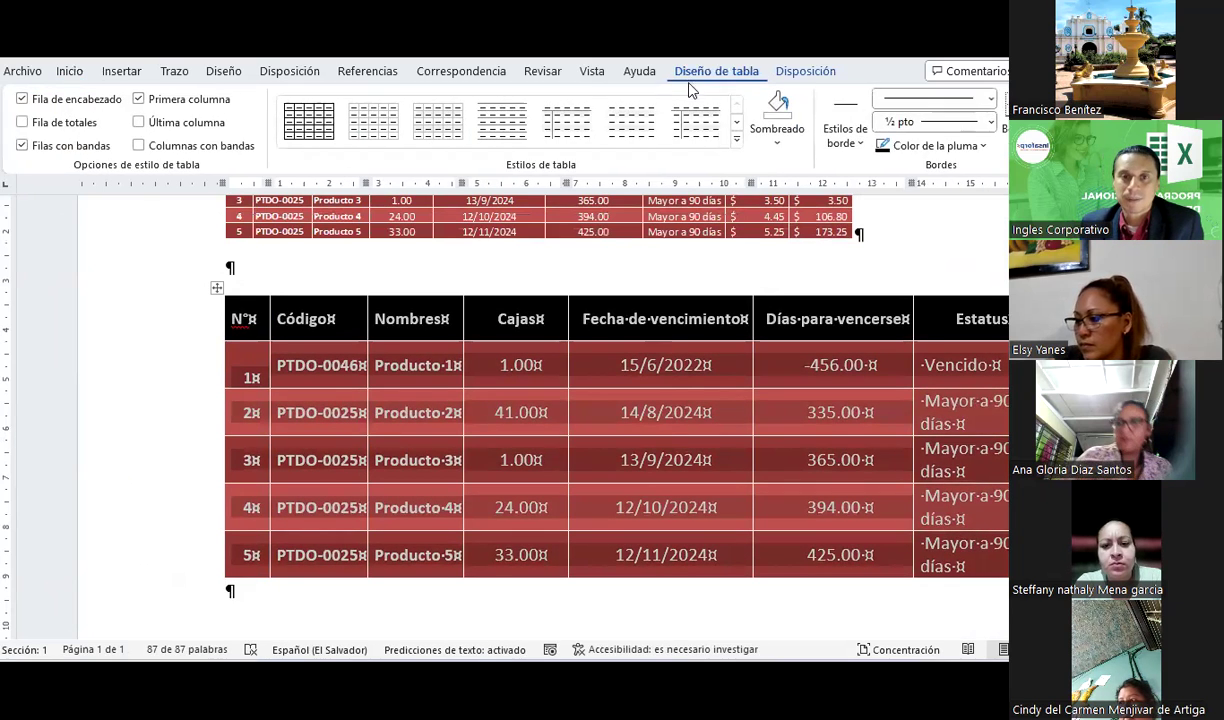
left_click(806, 75)
left_click(645, 147)
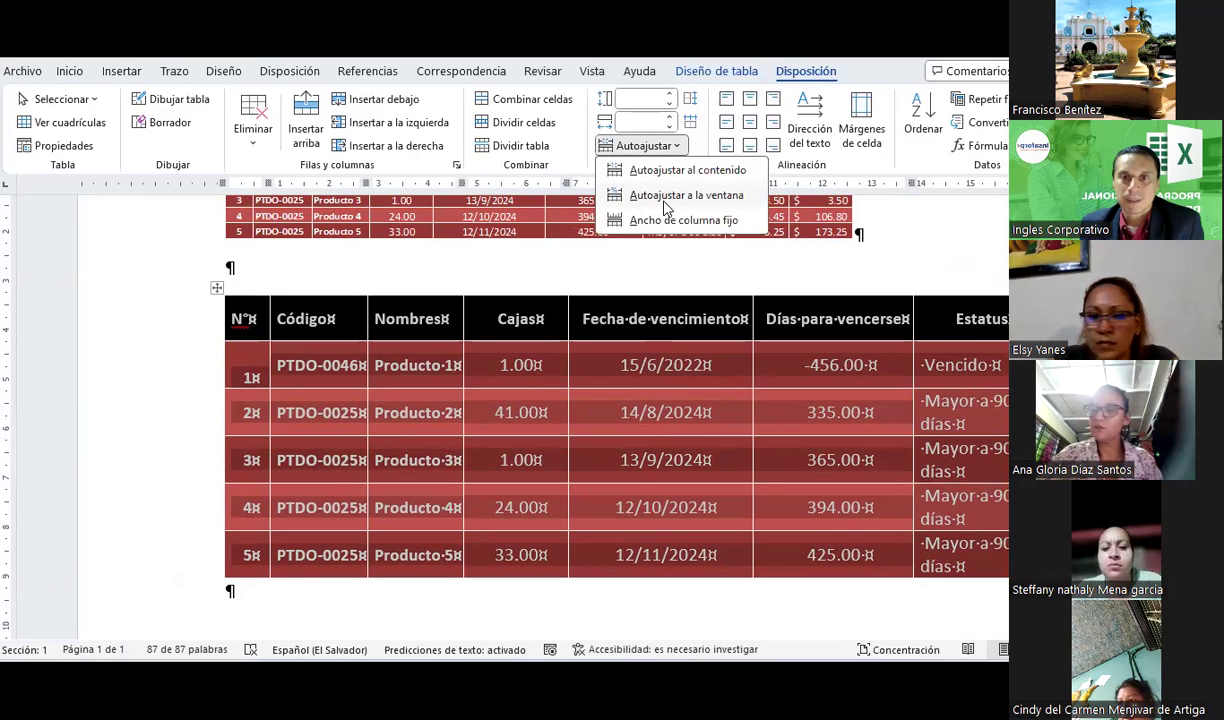
left_click(665, 196)
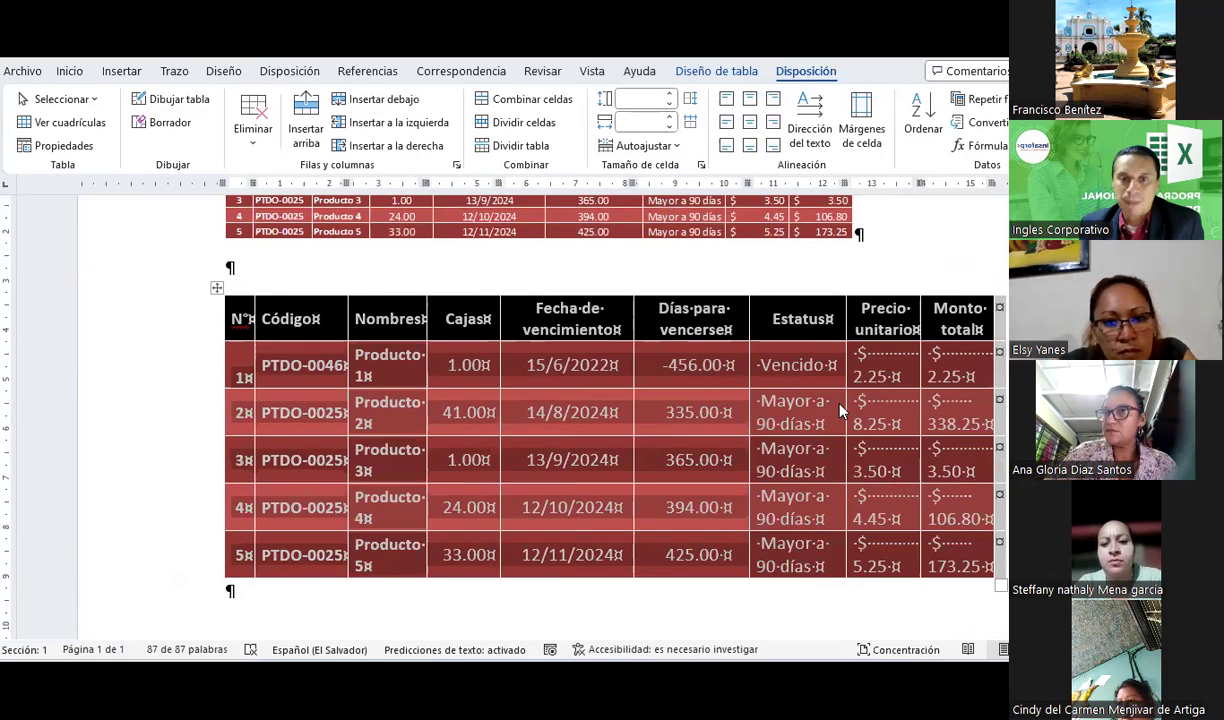
left_click(692, 419)
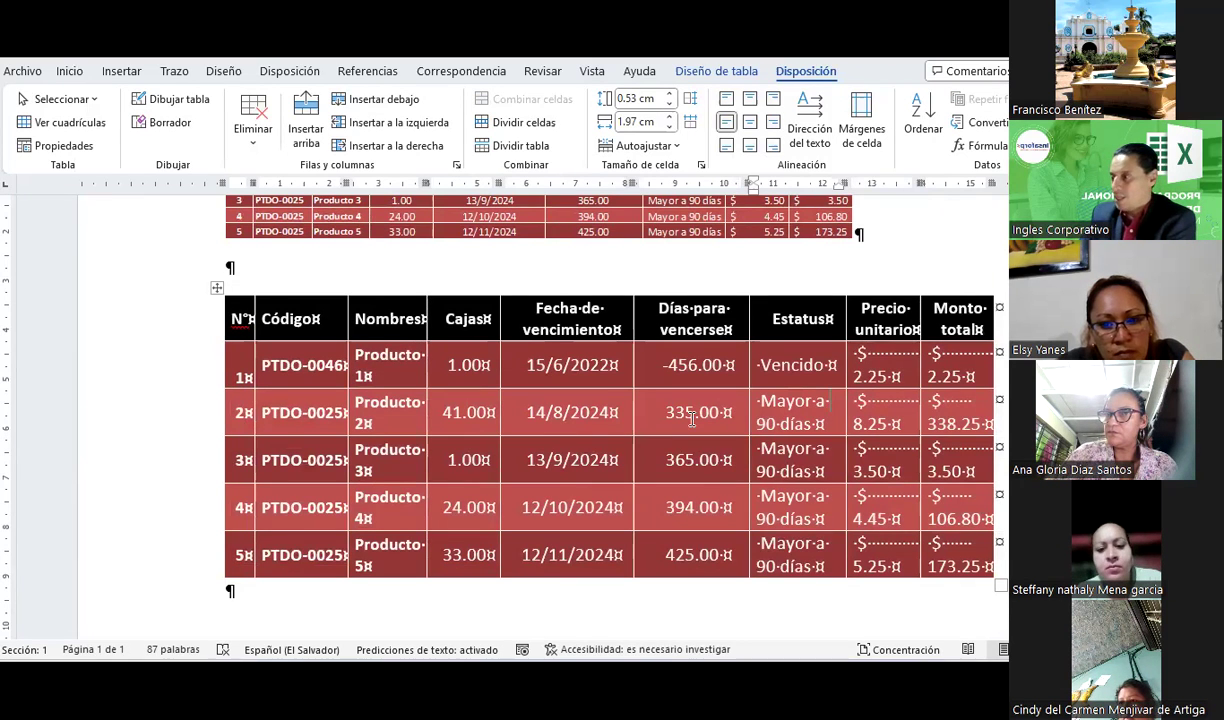
scroll(692, 419, "up", 3)
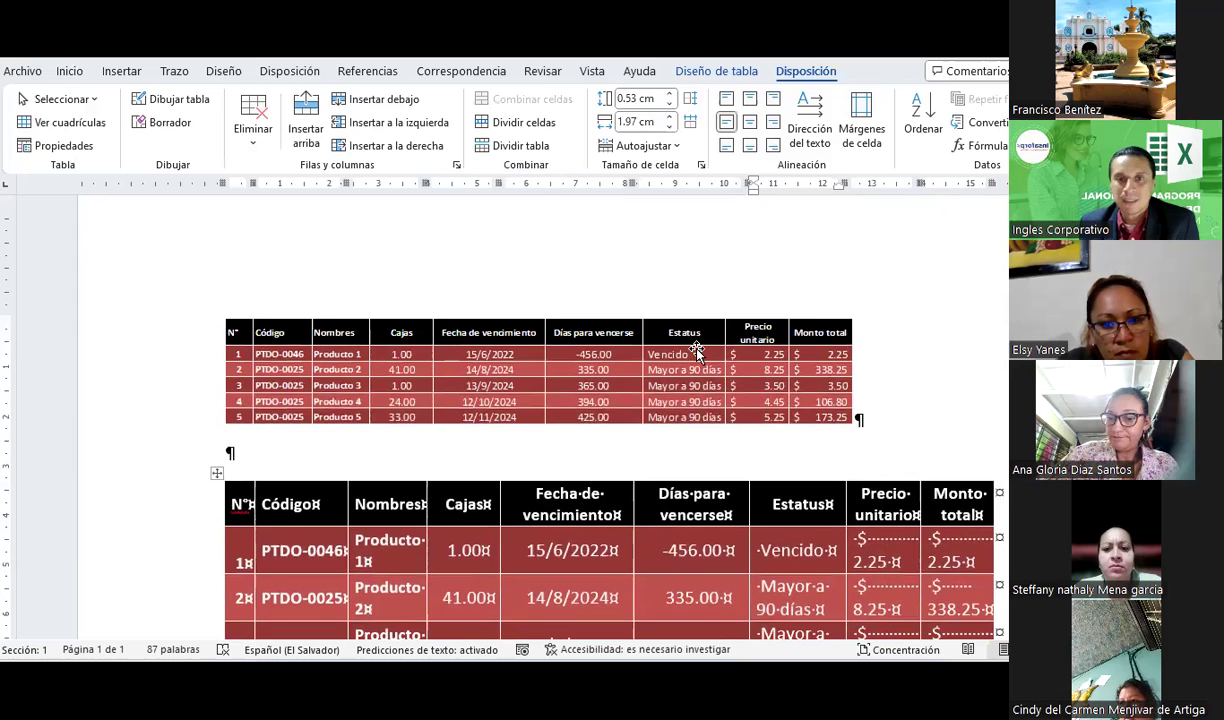
left_click(697, 352)
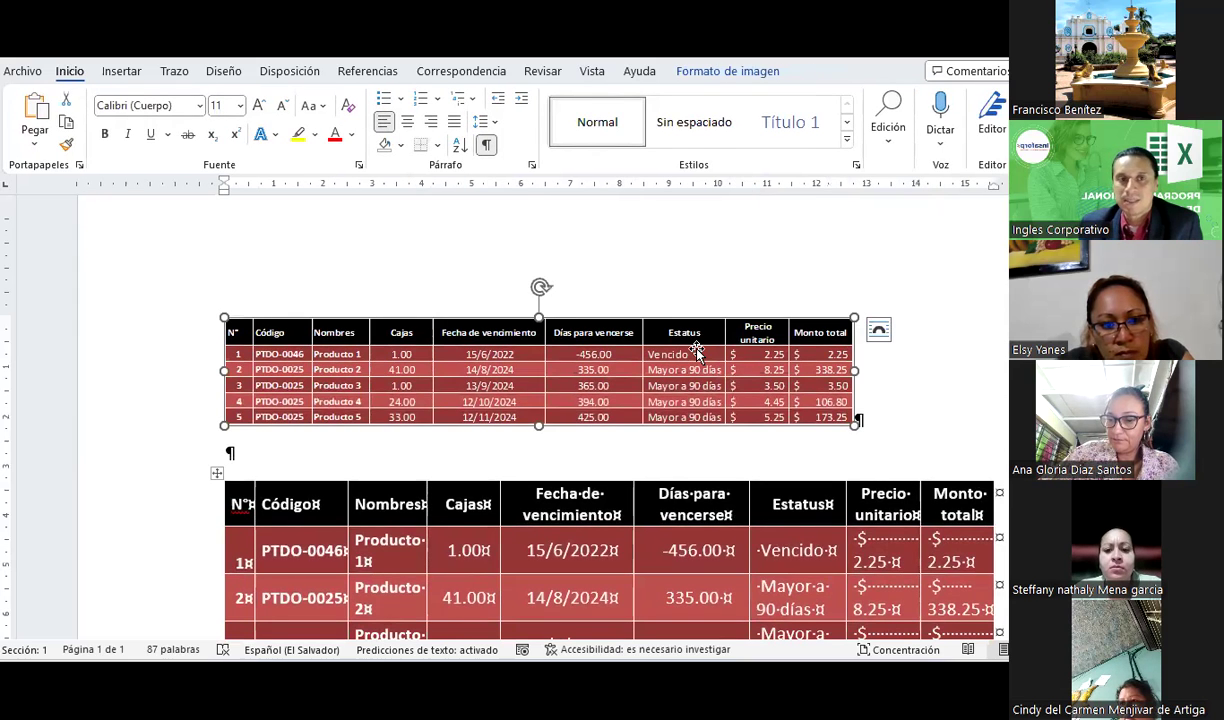
scroll(240, 507, "down", 4)
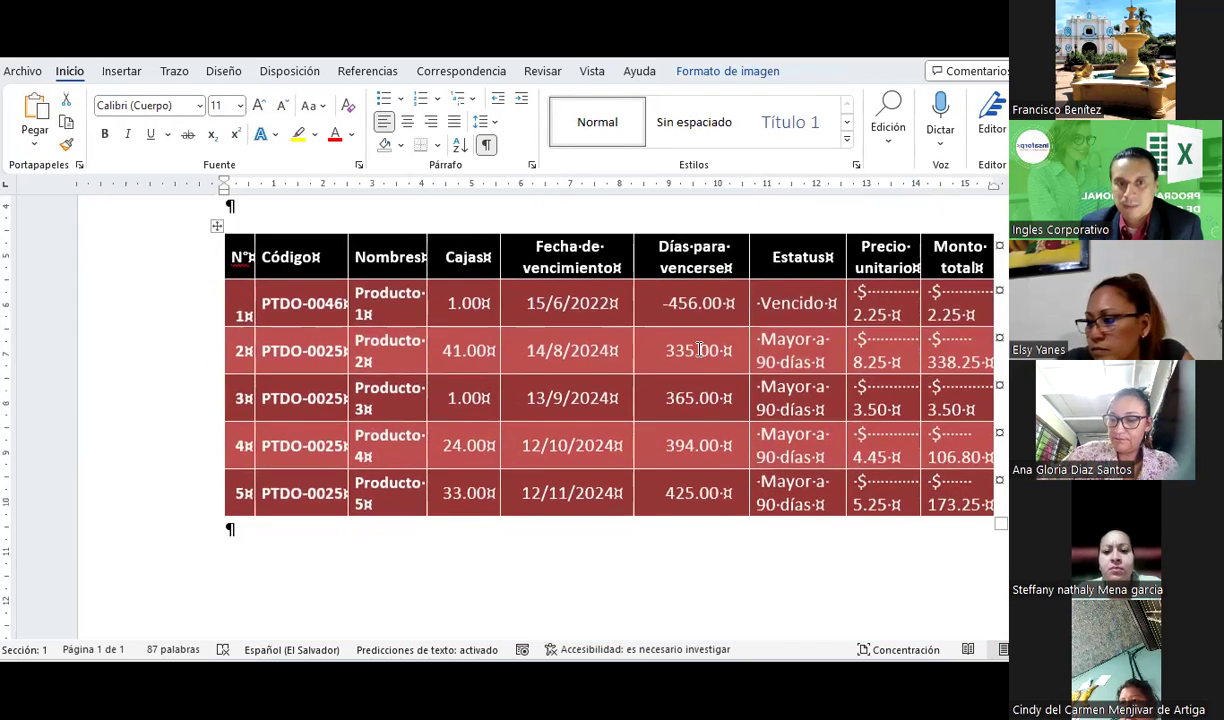
scroll(240, 507, "down", 2)
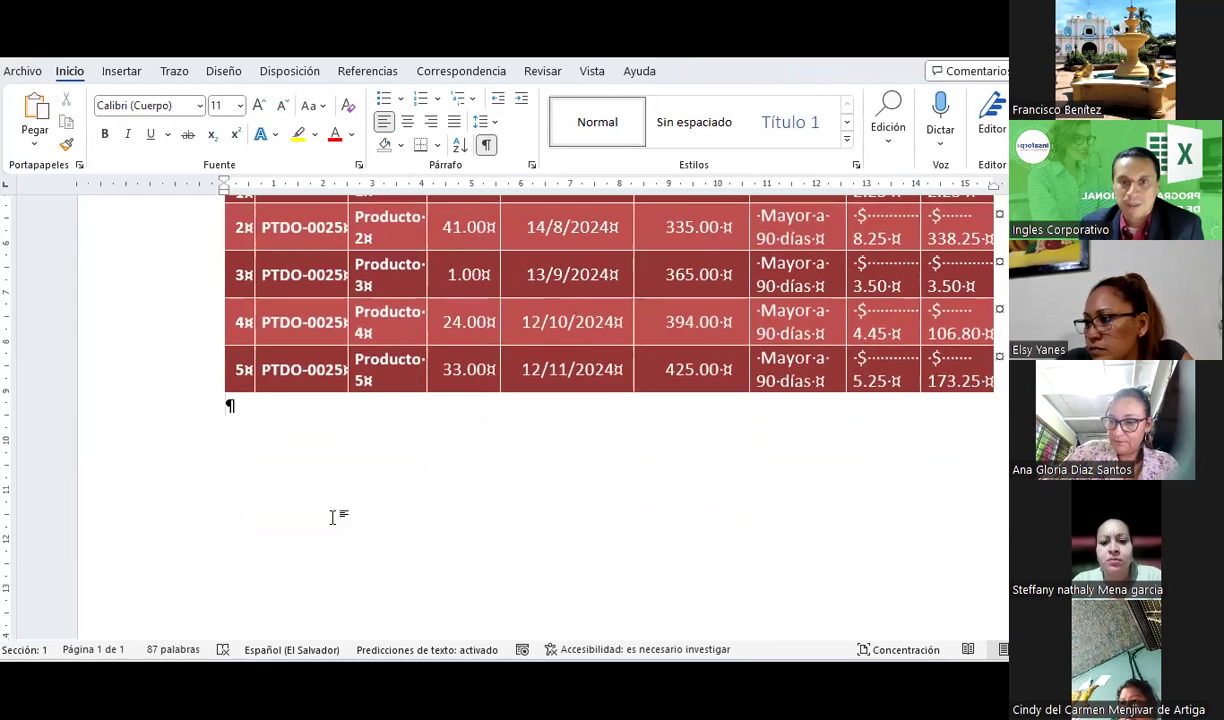
Create a blank PowerPoint presentation with the colourful picture design and paste the Excel table.
key("super")
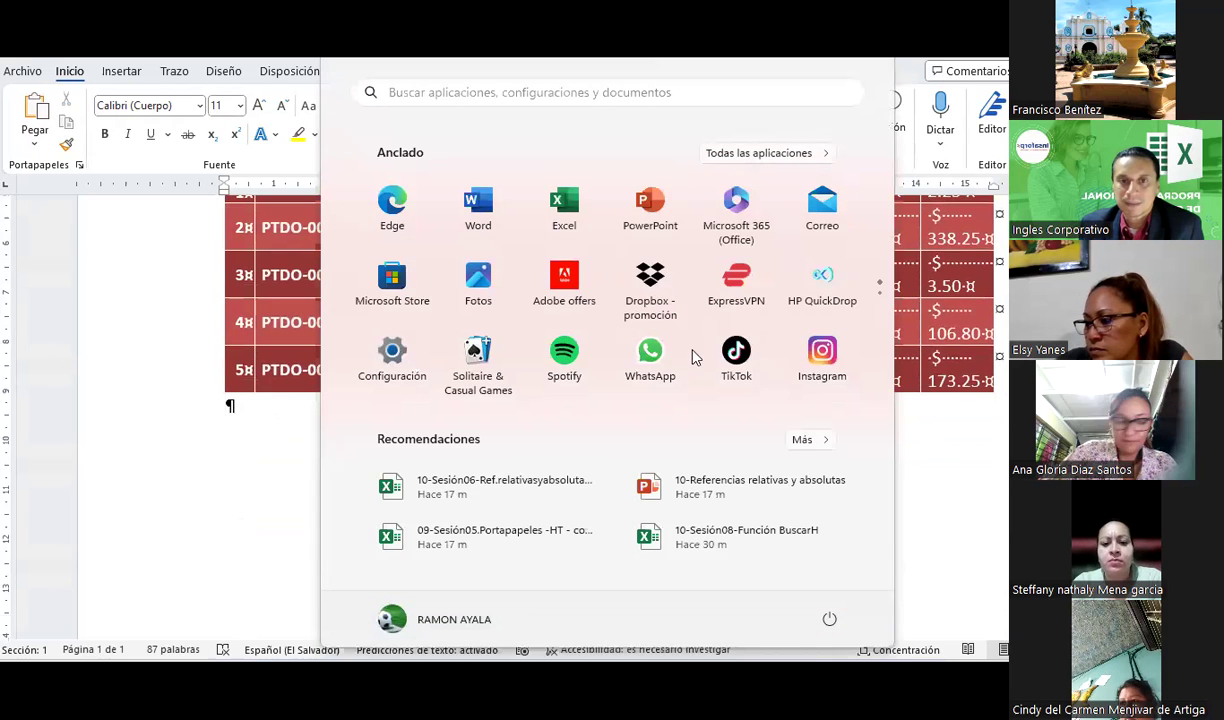
left_click(619, 215)
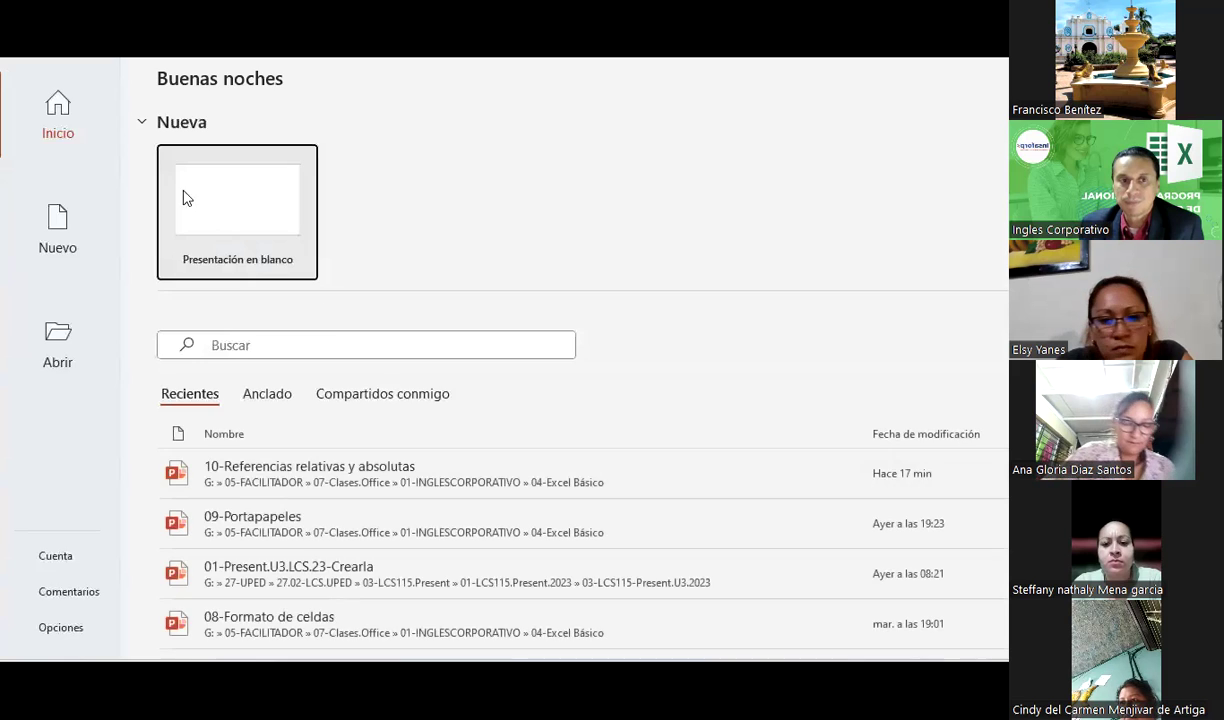
left_click(216, 188)
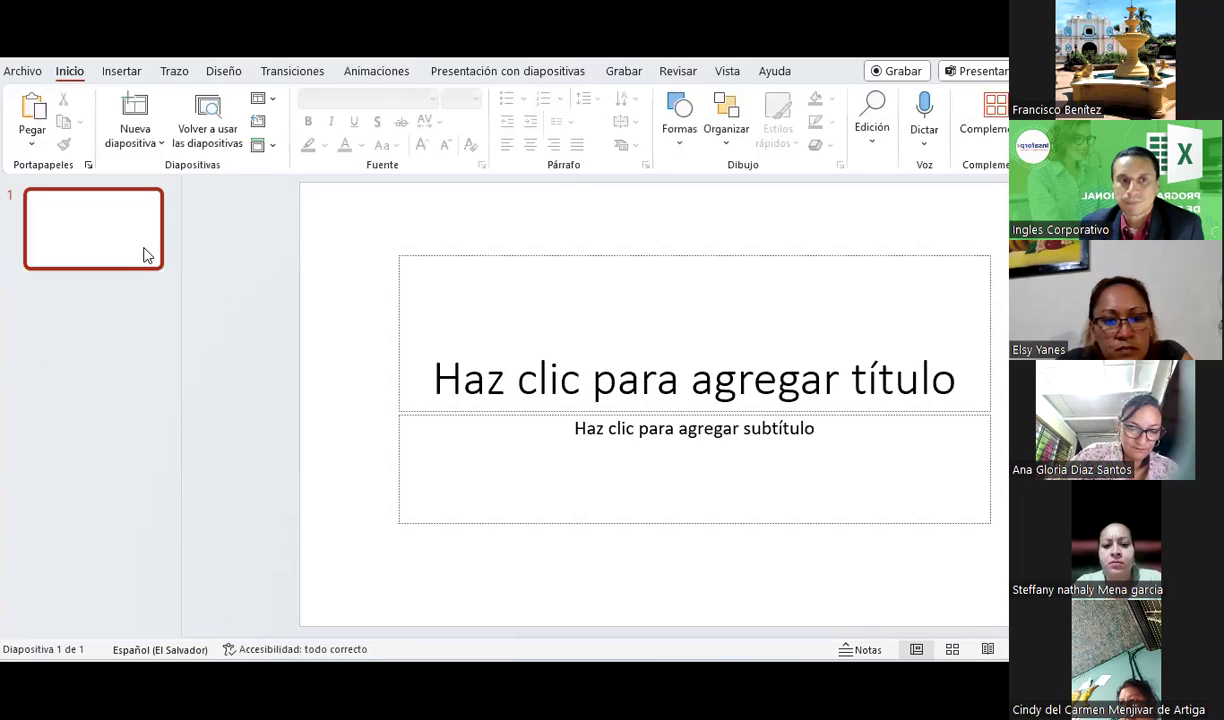
left_click(155, 142)
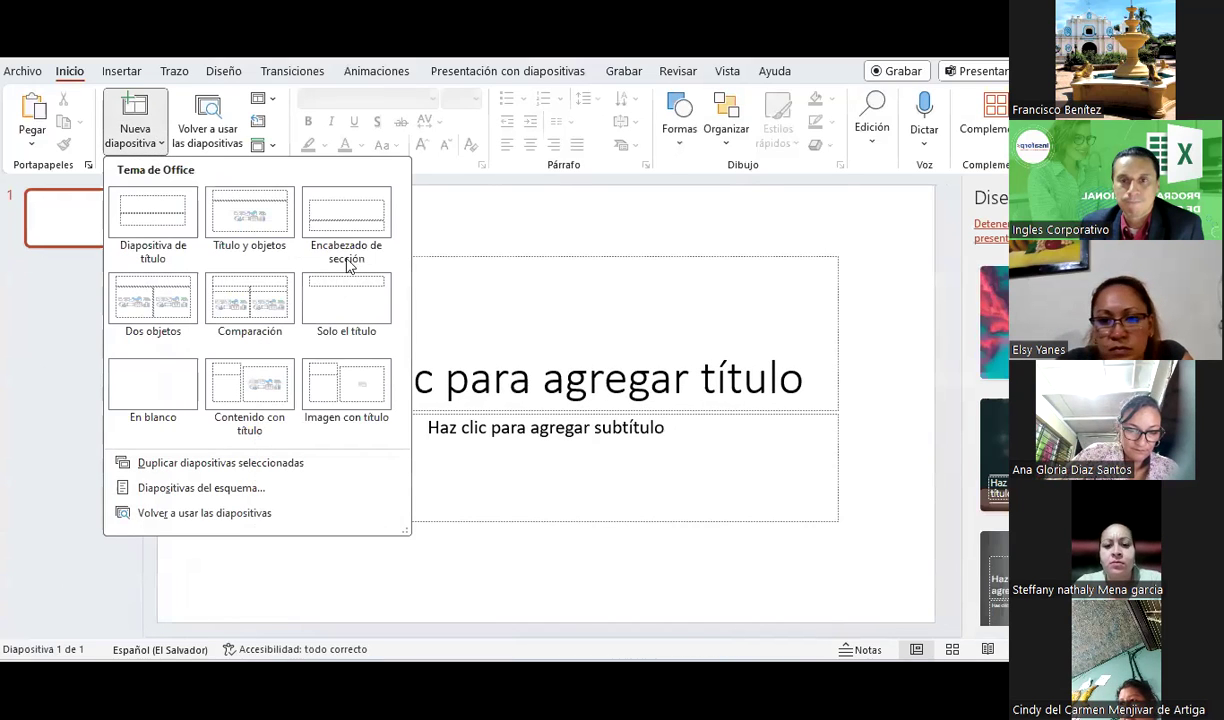
left_click(995, 320)
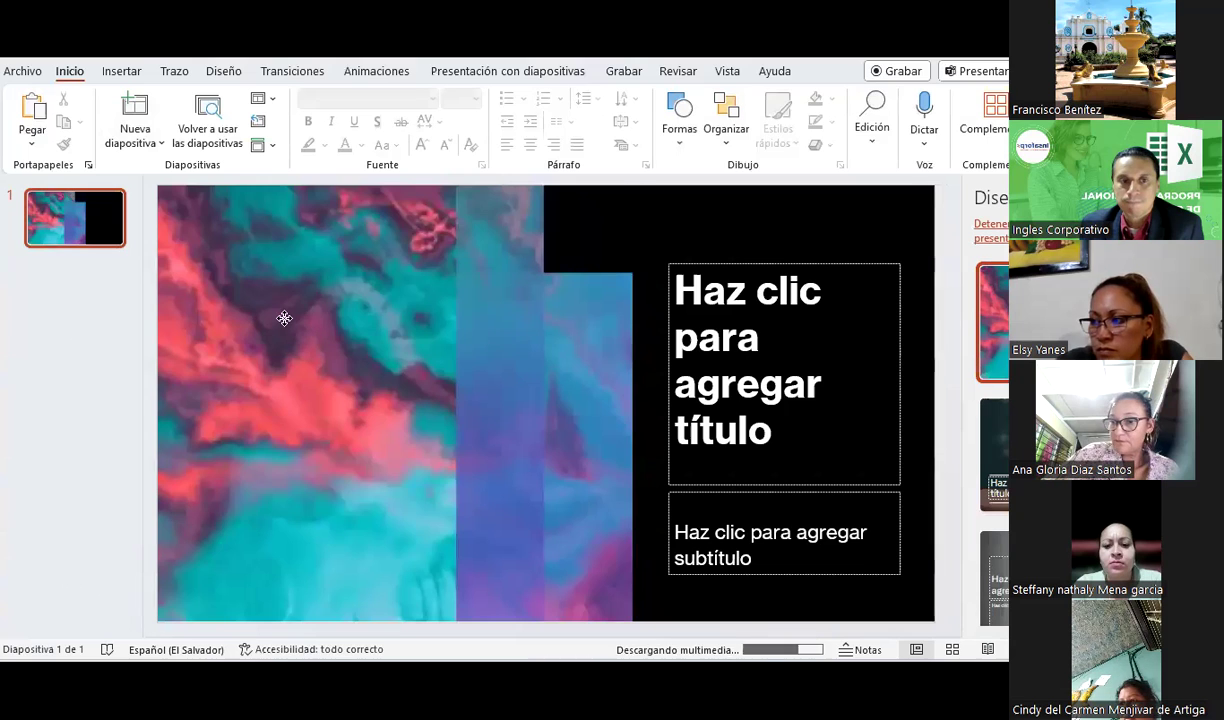
left_click(40, 113)
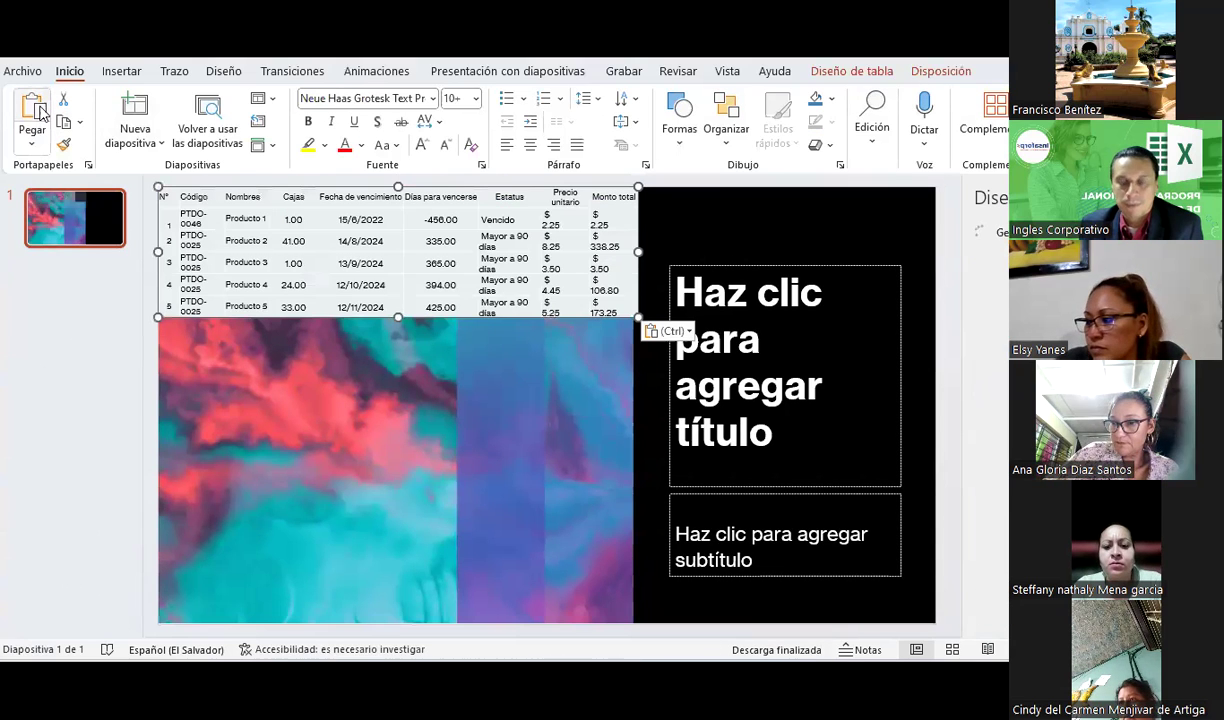
Replace the editable table with a picture of it and enlarge it proportionally.
key("ctrl+z")
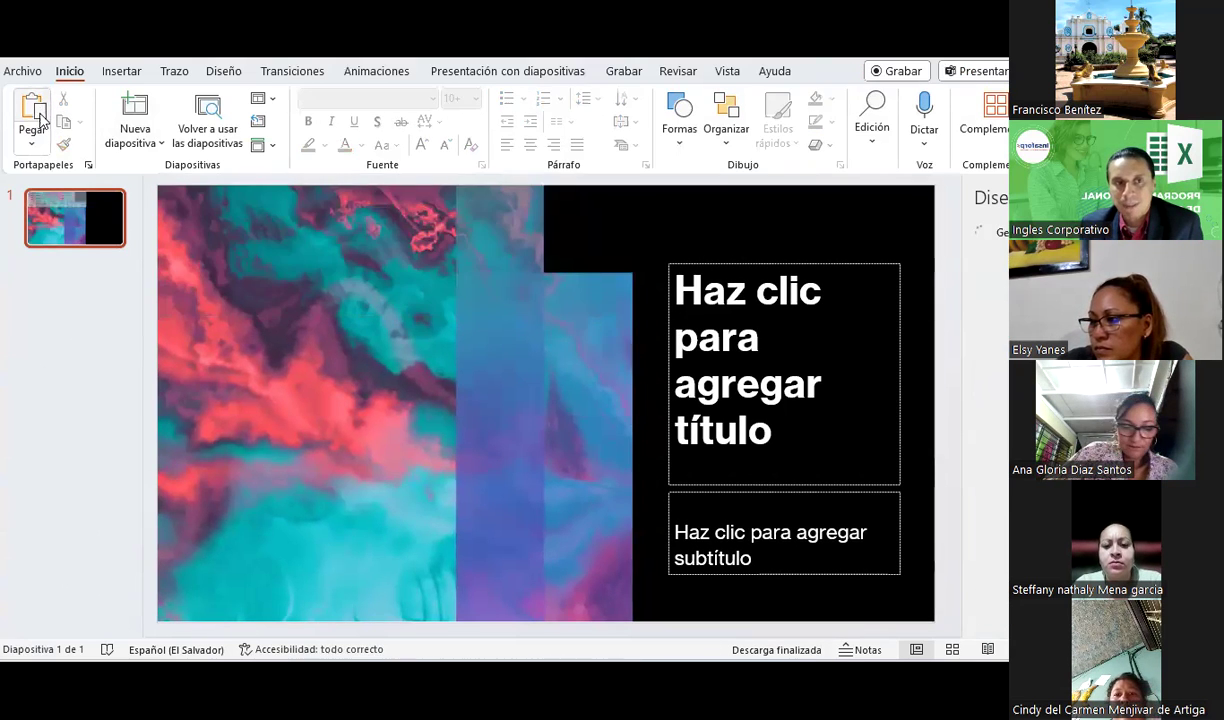
left_click(32, 143)
left_click(104, 200)
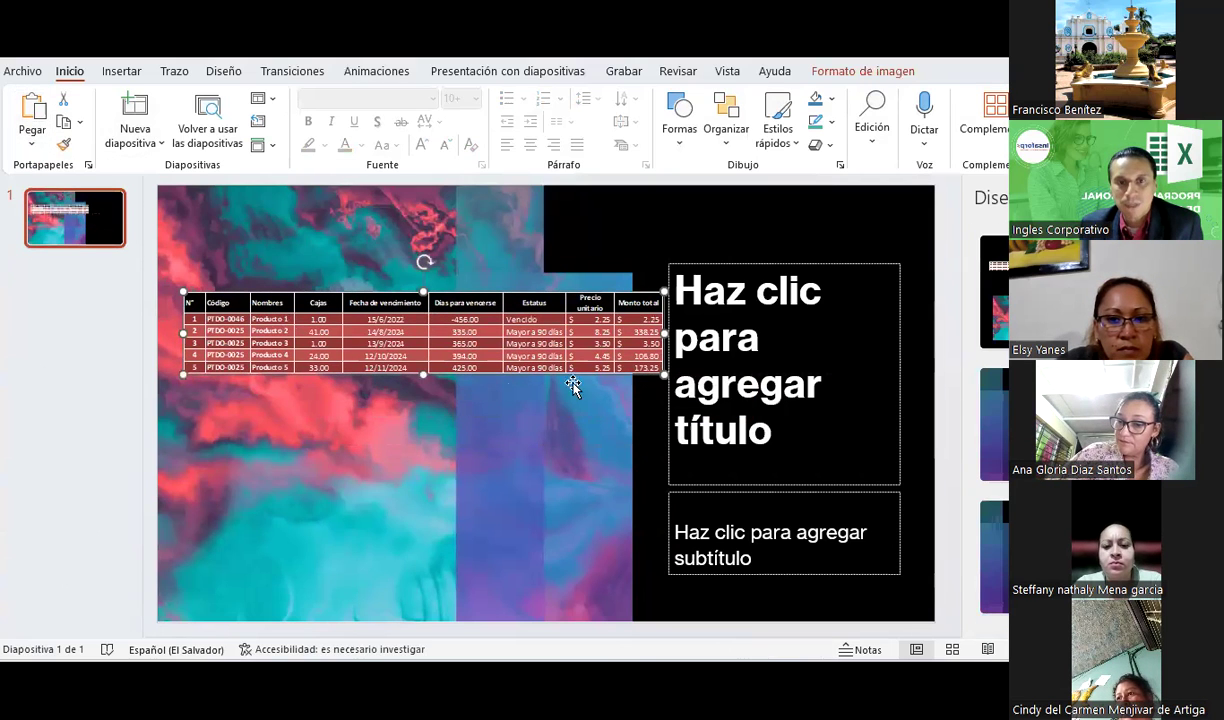
left_click_drag(423, 373, 423, 485)
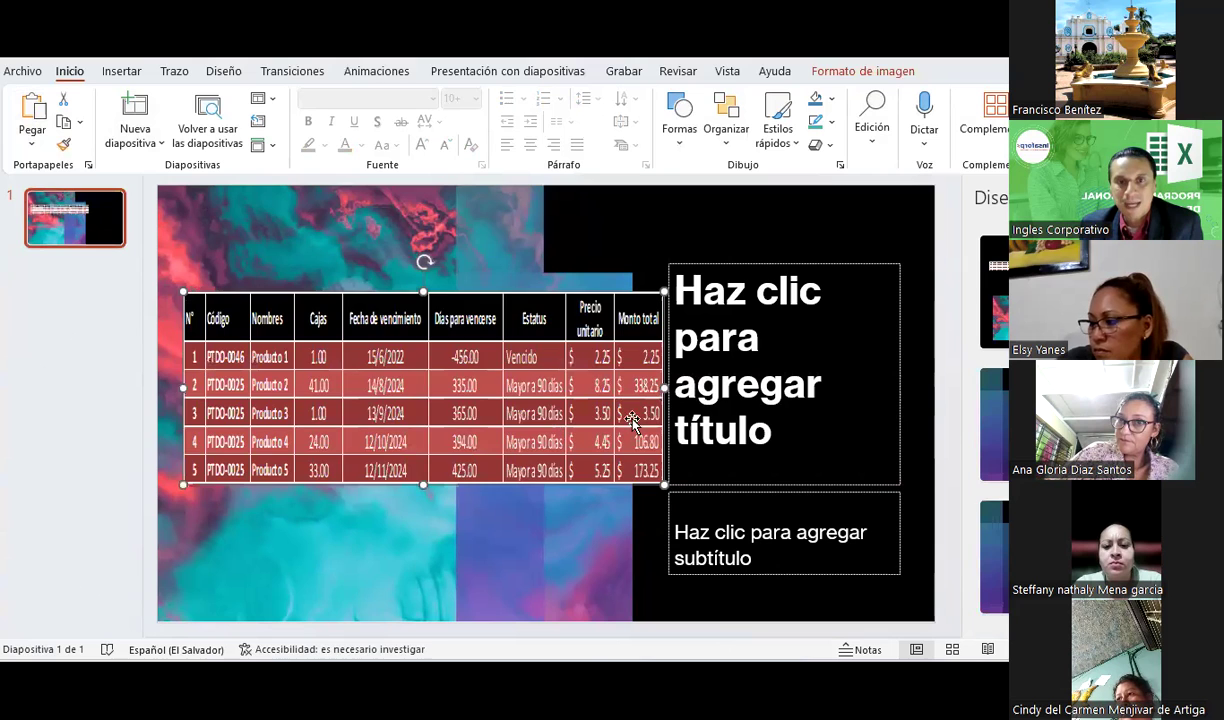
left_click_drag(661, 389, 831, 389)
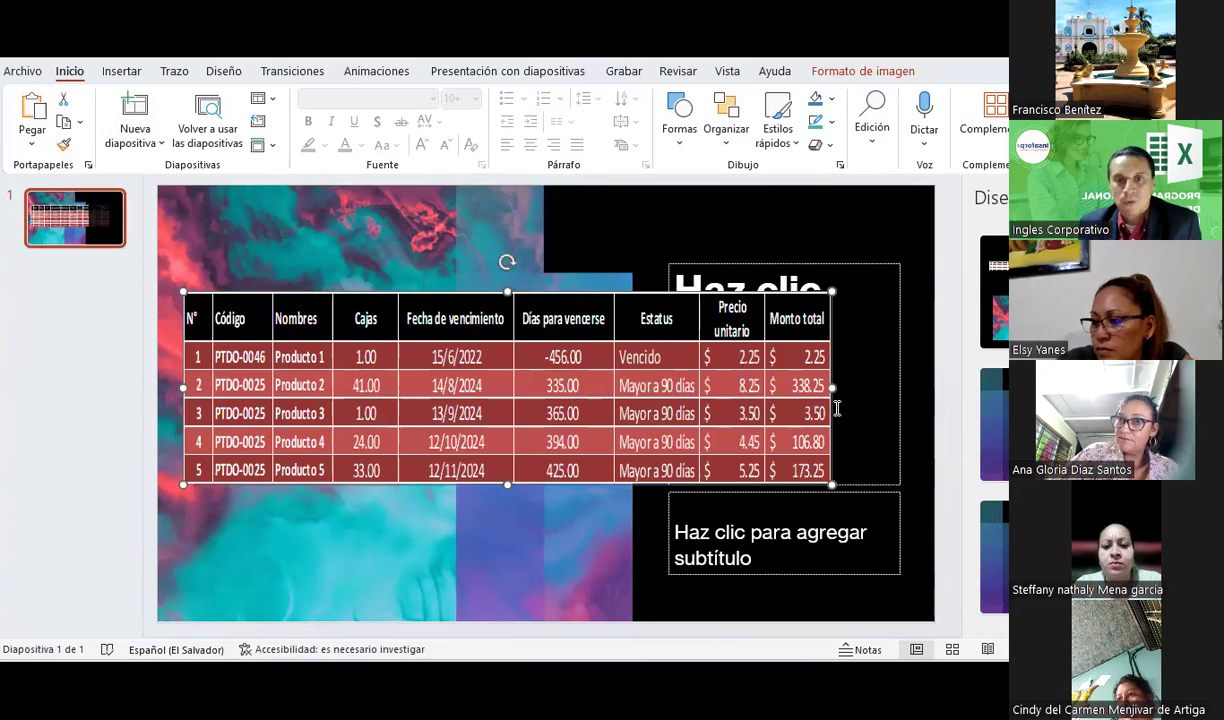
key("ctrl+z")
key("ctrl+z")
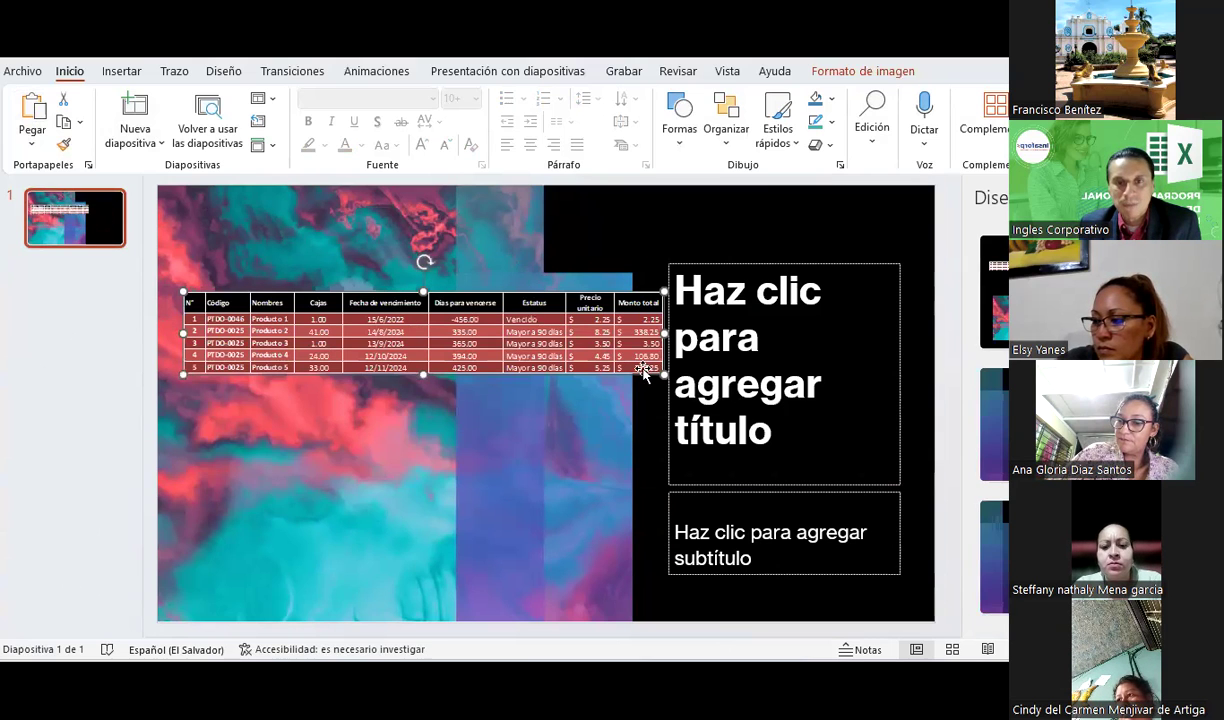
left_click_drag(665, 374, 742, 415)
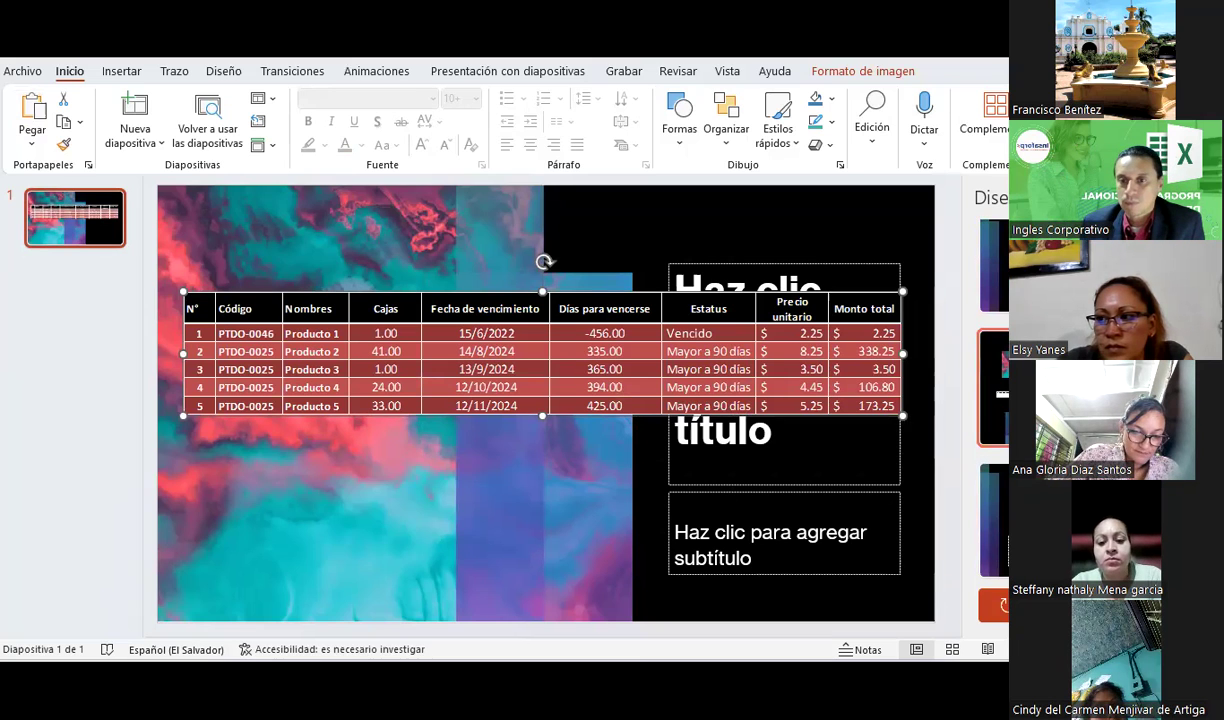
Apply a different slide design, fine-tune the picture size, and move the abstract image right.
left_click(992, 520)
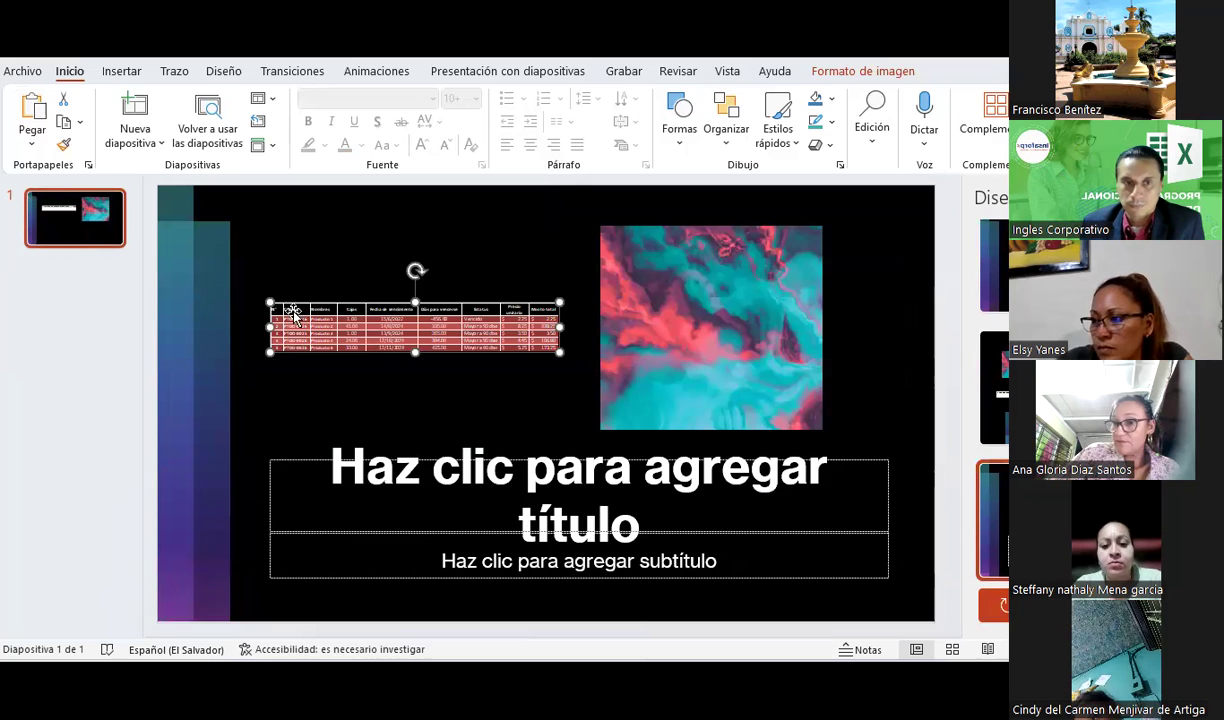
mouse_move(272, 300)
left_mouse_down()
mouse_move(311, 289)
mouse_move(229, 271)
left_mouse_up()
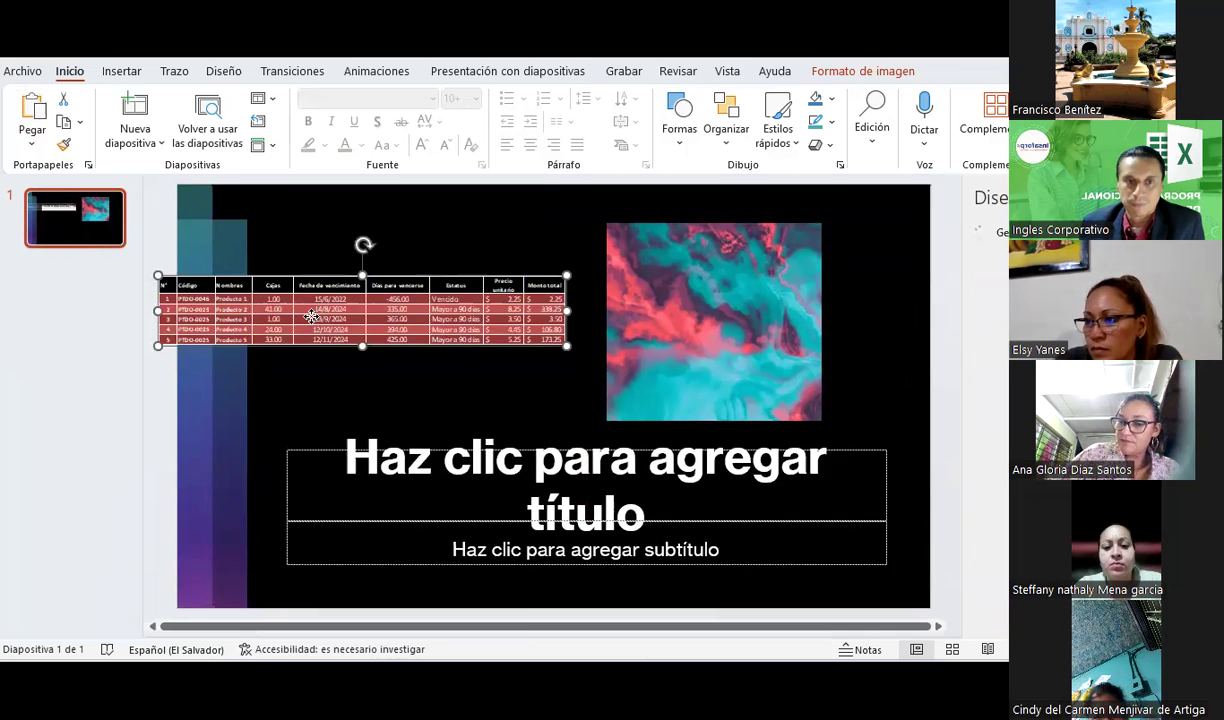
left_click_drag(691, 367, 764, 362)
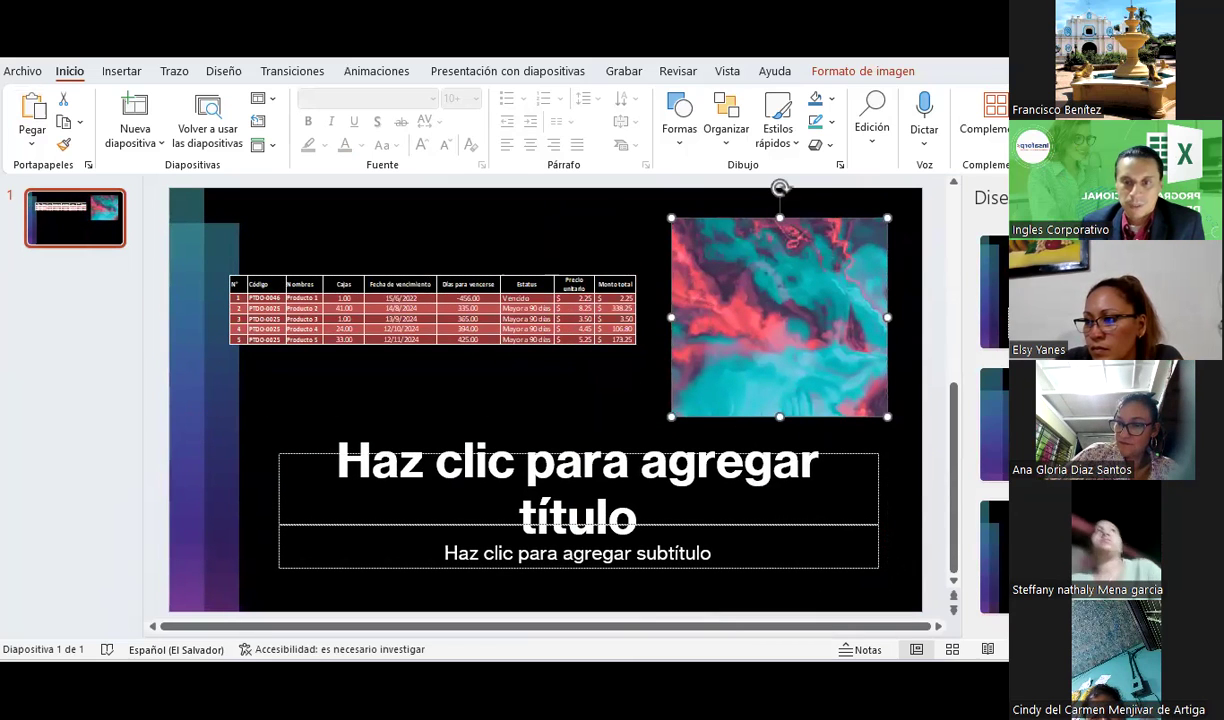
key("alt+Tab")
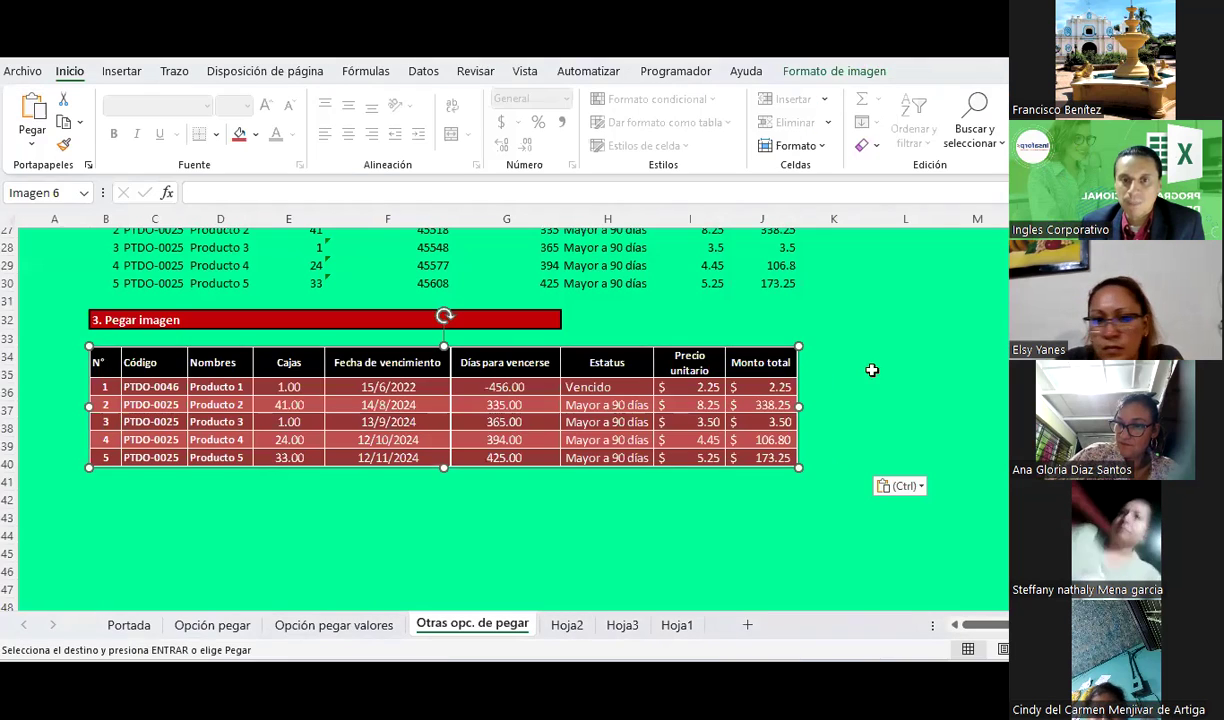
Select the source table B5:J10 and choose N16 under '4. Pegar Imagen vinculada'.
left_click(675, 455)
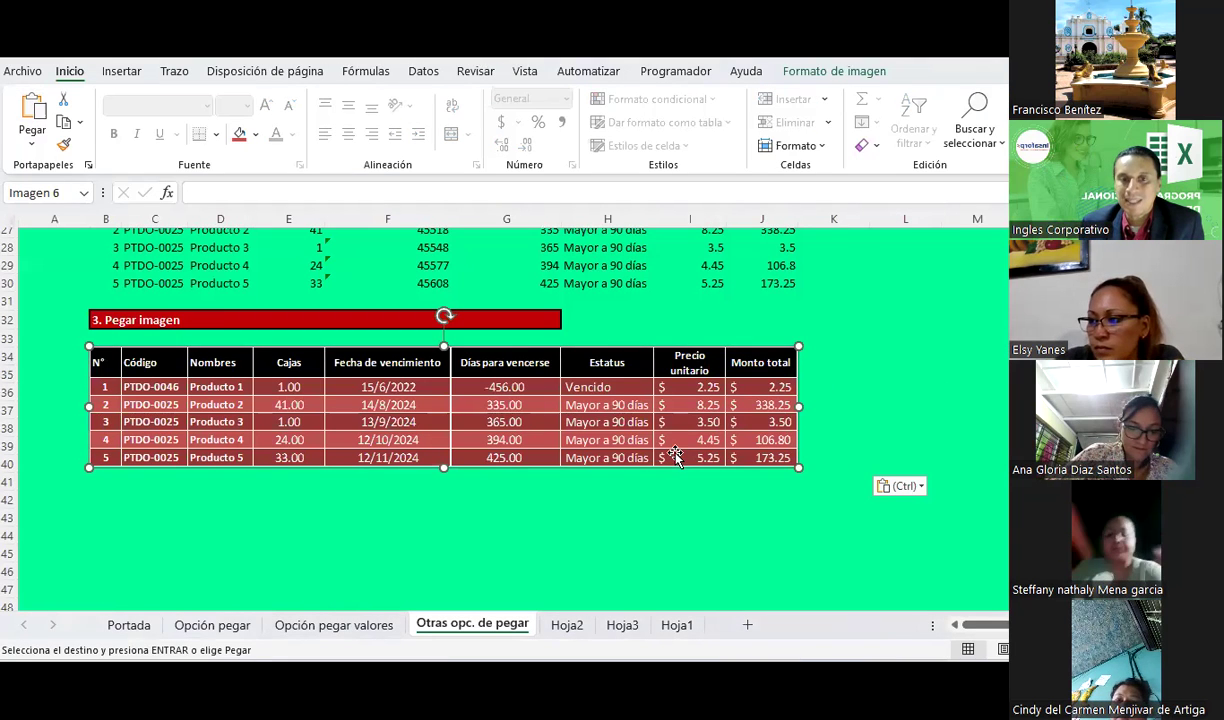
scroll(585, 480, "up", 8)
scroll(404, 417, "up", 1)
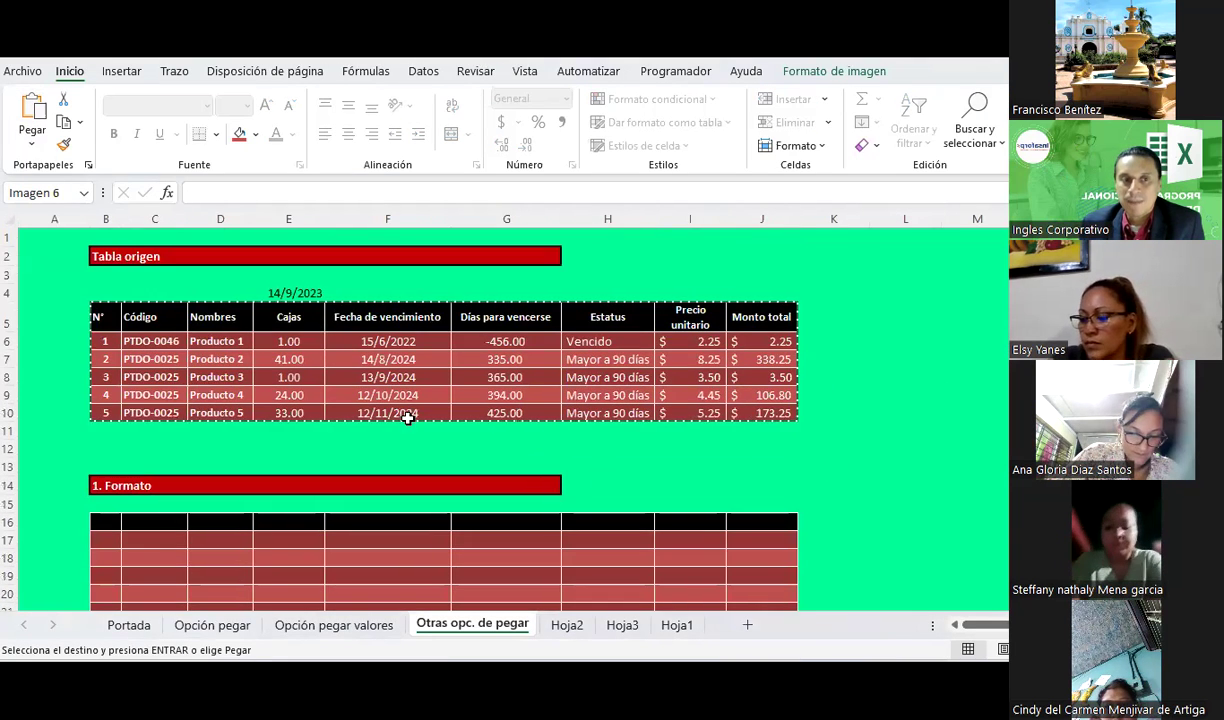
left_click_drag(107, 310, 744, 414)
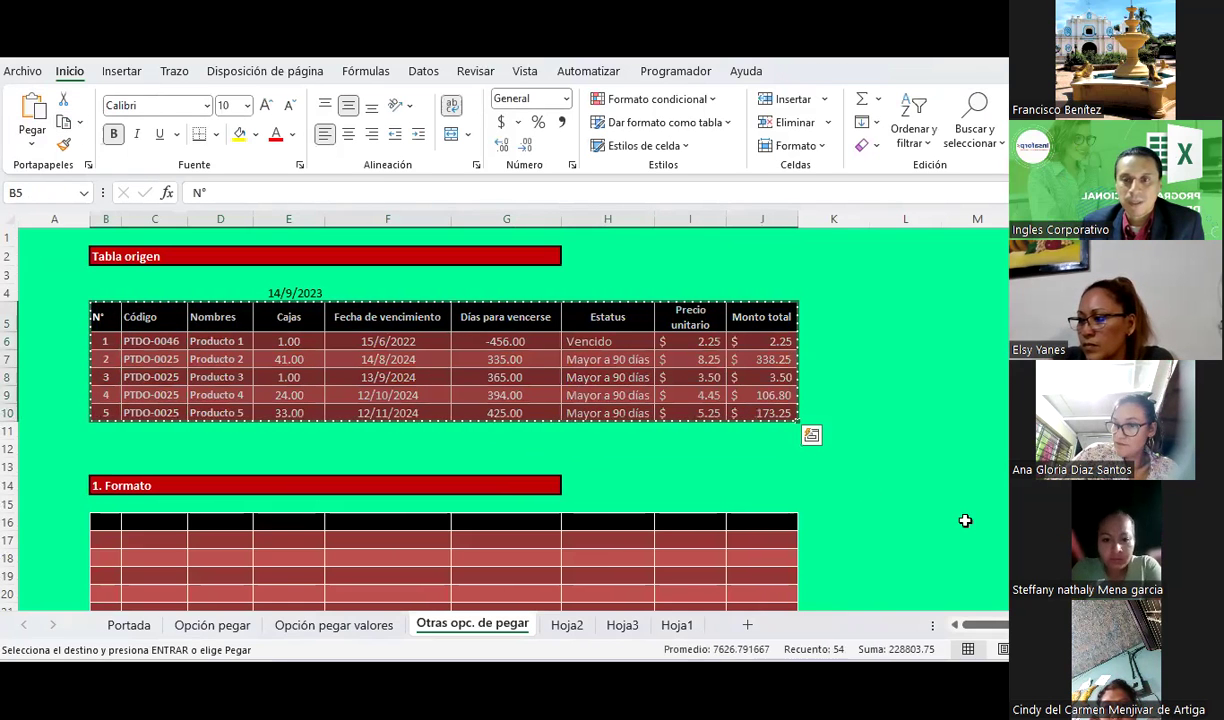
left_click(1020, 521)
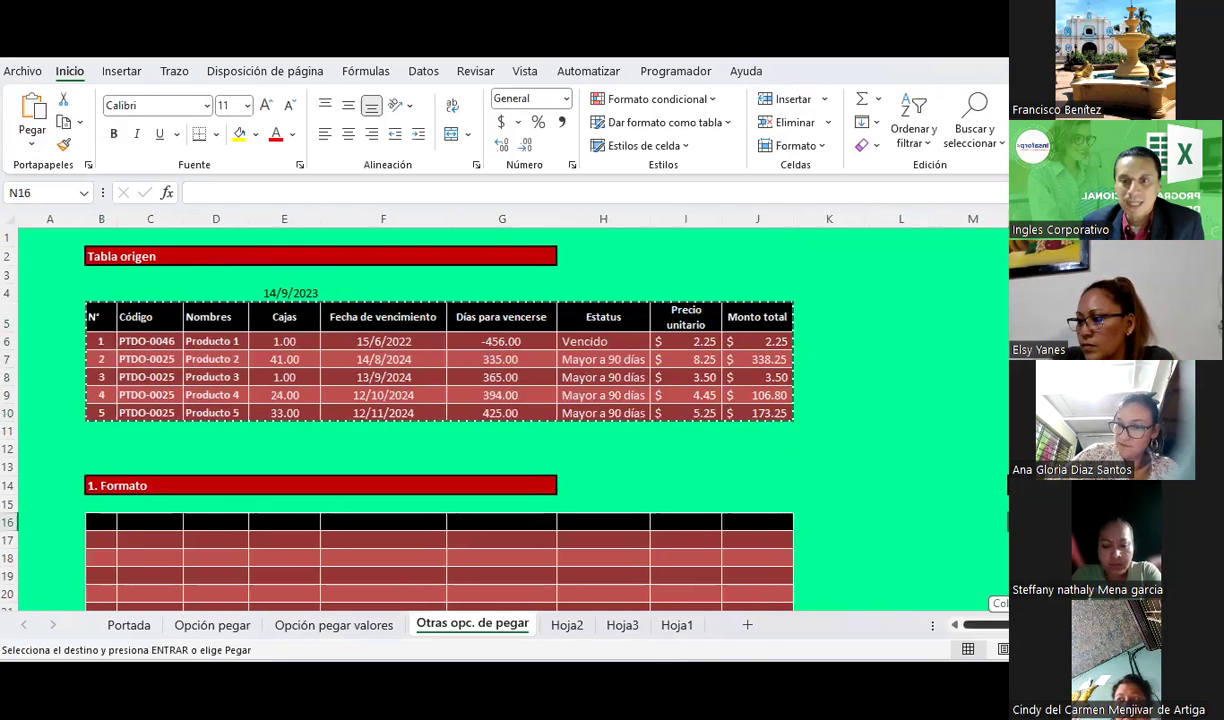
scroll(213, 251, "right", 3)
scroll(697, 355, "down", 4)
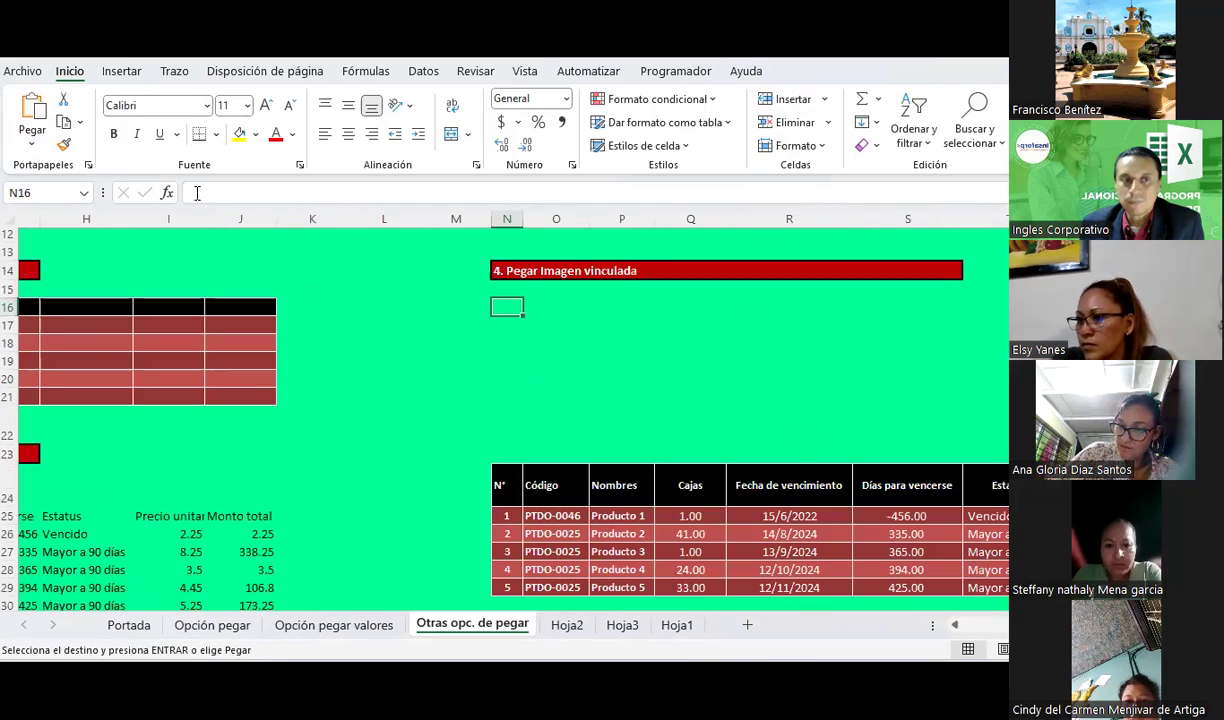
Paste a linked picture at N16, then delete that first attempt.
left_click(29, 138)
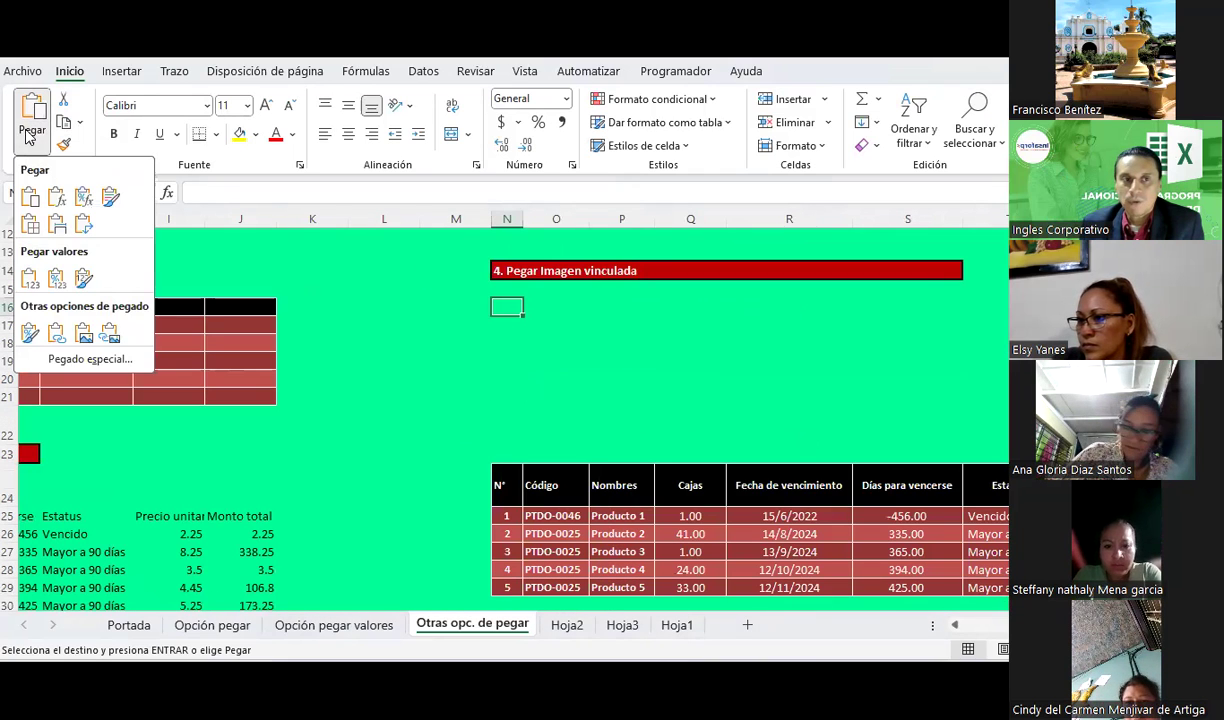
left_click(112, 337)
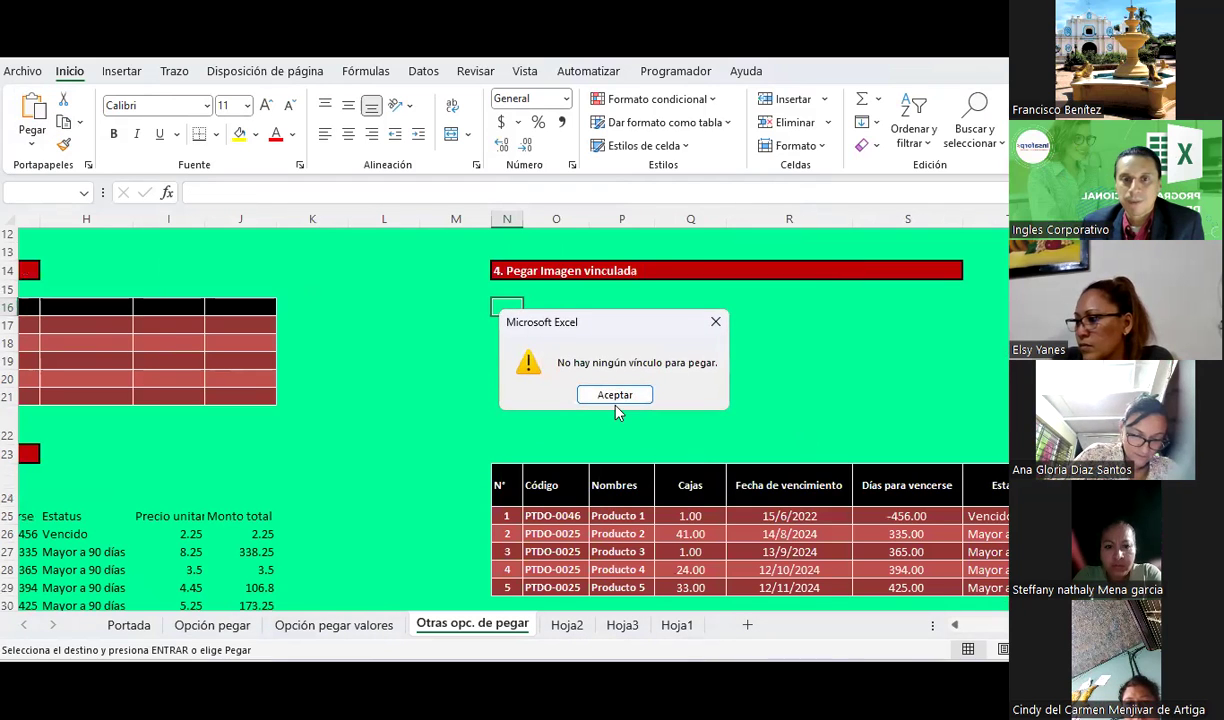
left_click(615, 395)
left_click(30, 138)
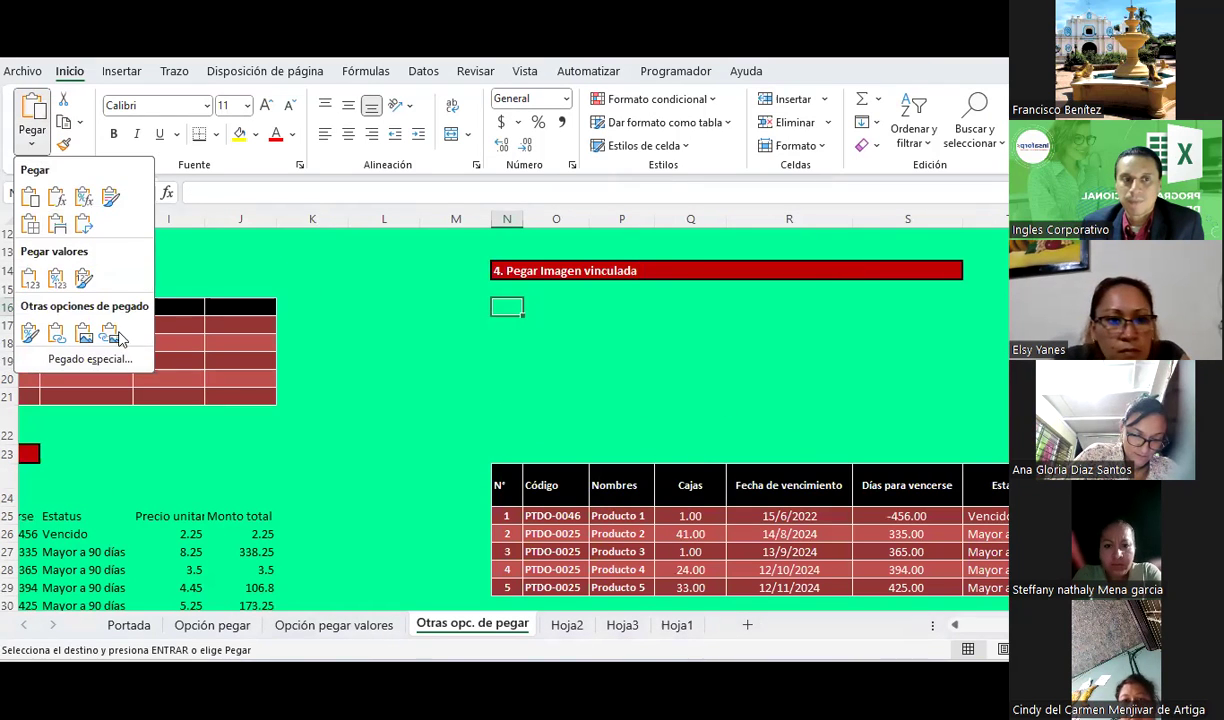
left_click(117, 338)
left_click(578, 429)
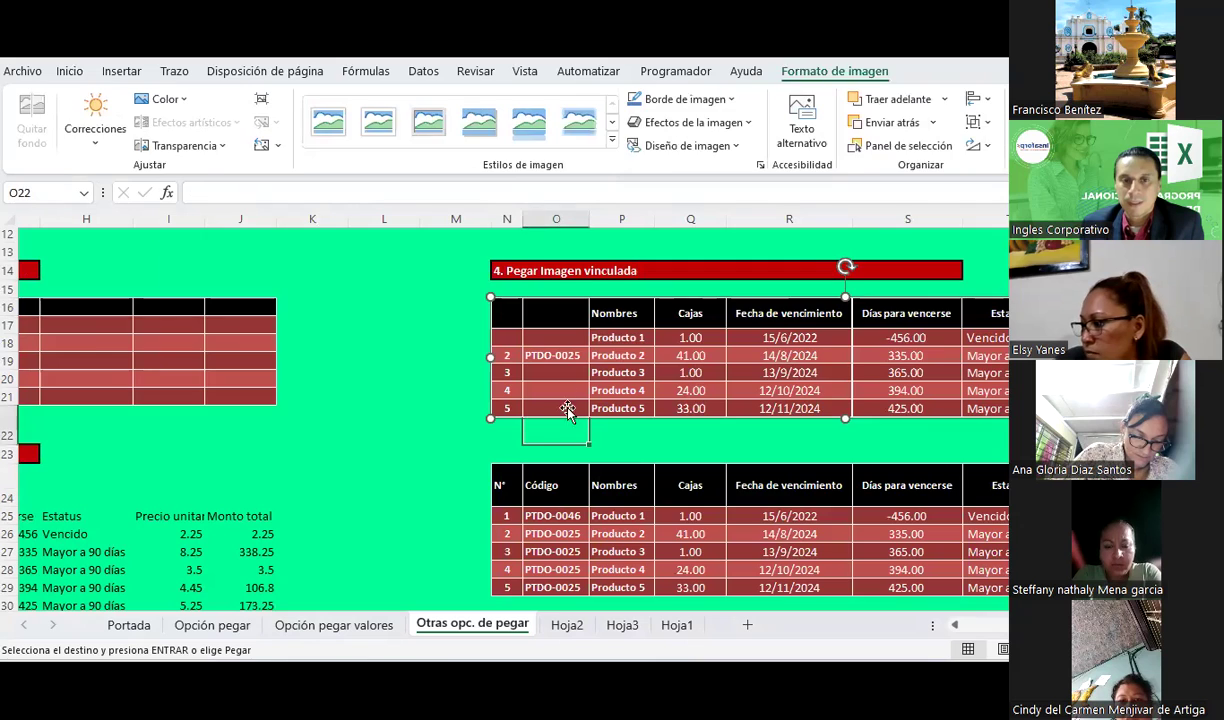
scroll(567, 397, "up", 4)
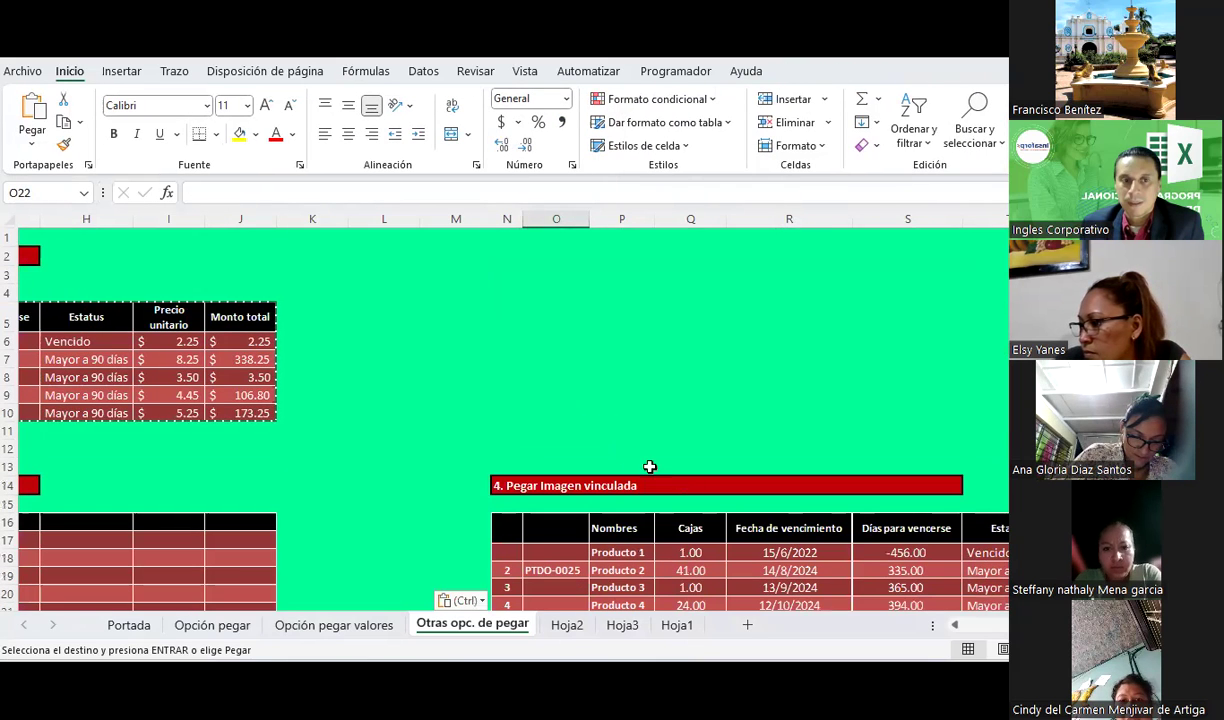
scroll(920, 648, "left", 3)
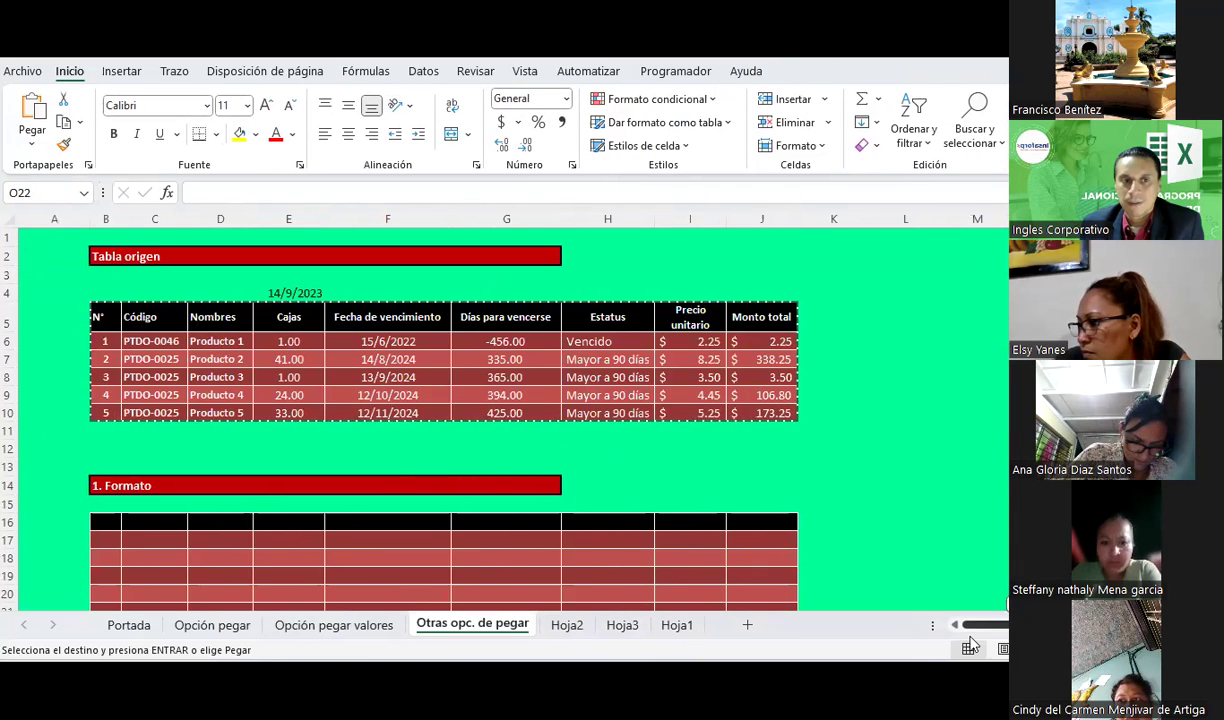
scroll(930, 615, "right", 3)
scroll(398, 452, "down", 2)
left_click(402, 432)
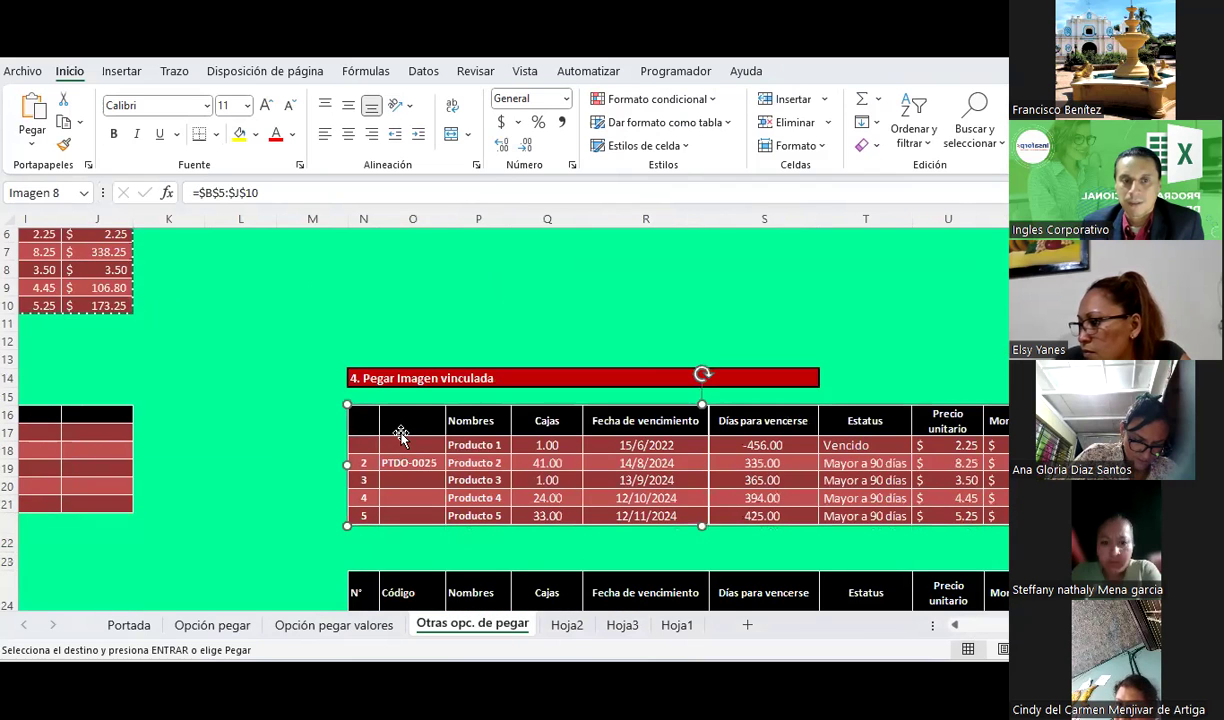
key("Delete")
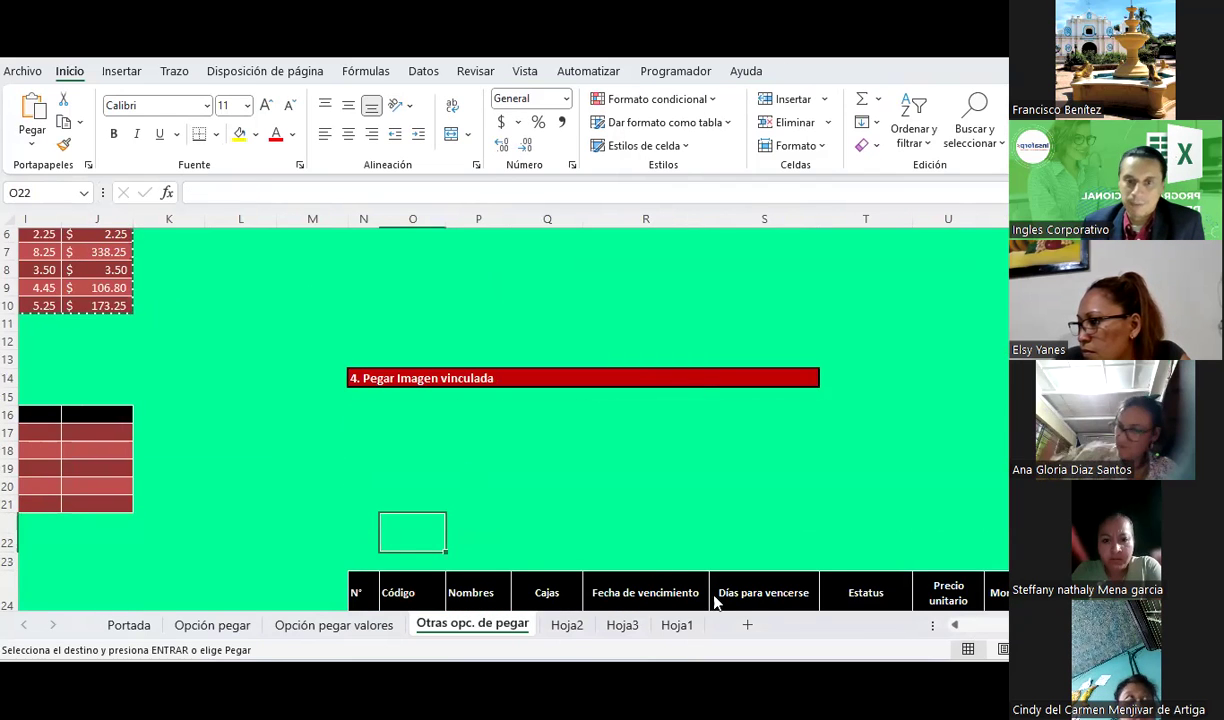
Reselect B5:J10 and paste it again as a linked picture at N16.
scroll(960, 622, "left", 5)
scroll(450, 400, "up", 2)
left_click_drag(100, 316, 755, 403)
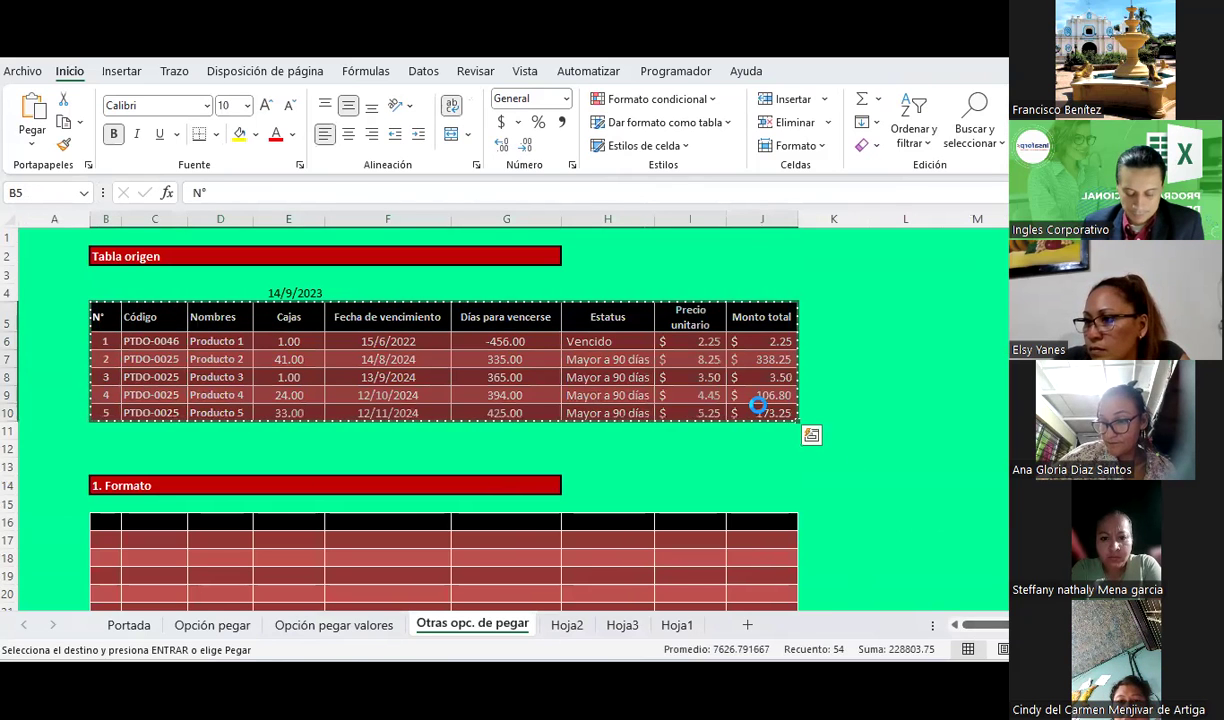
scroll(760, 405, "down", 2)
scroll(1003, 630, "right", 4)
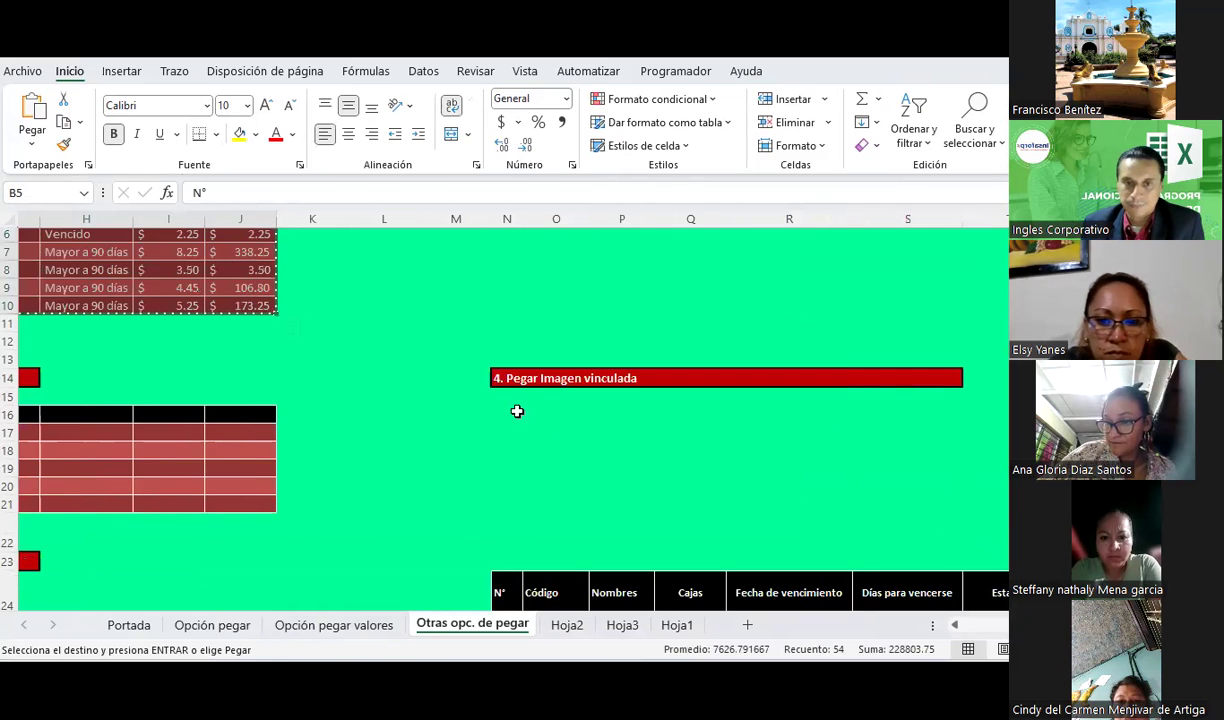
left_click(506, 414)
left_click(33, 143)
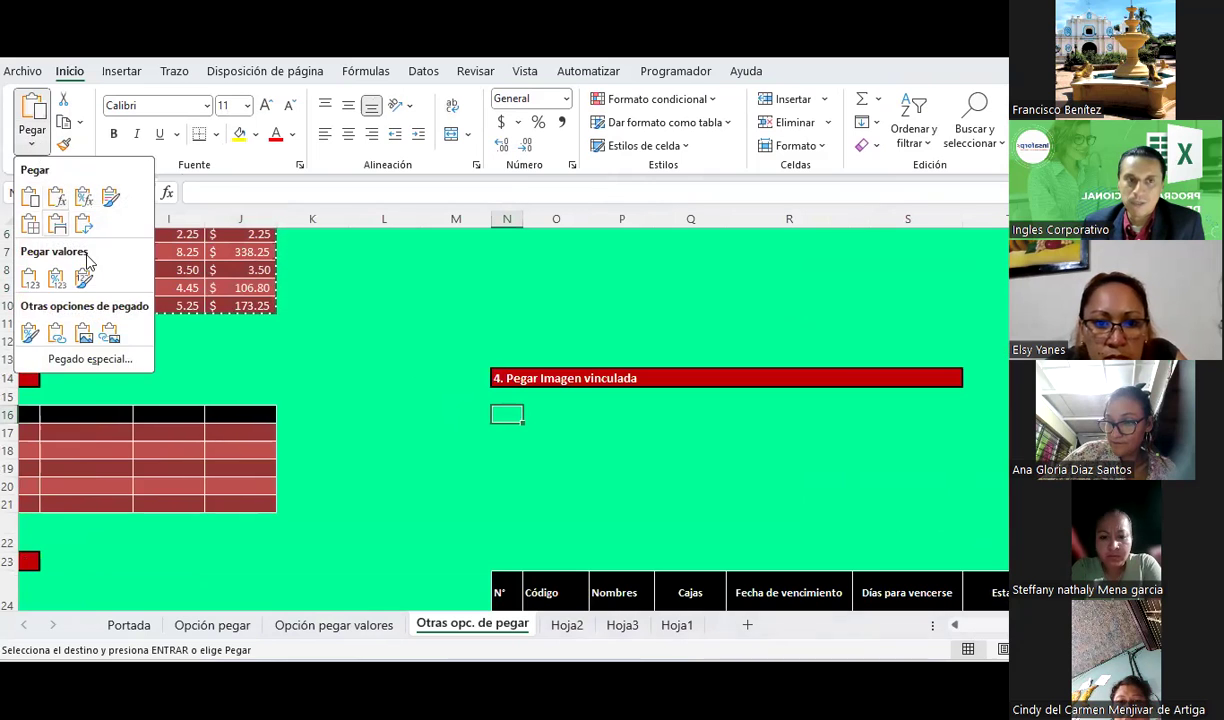
left_click(111, 336)
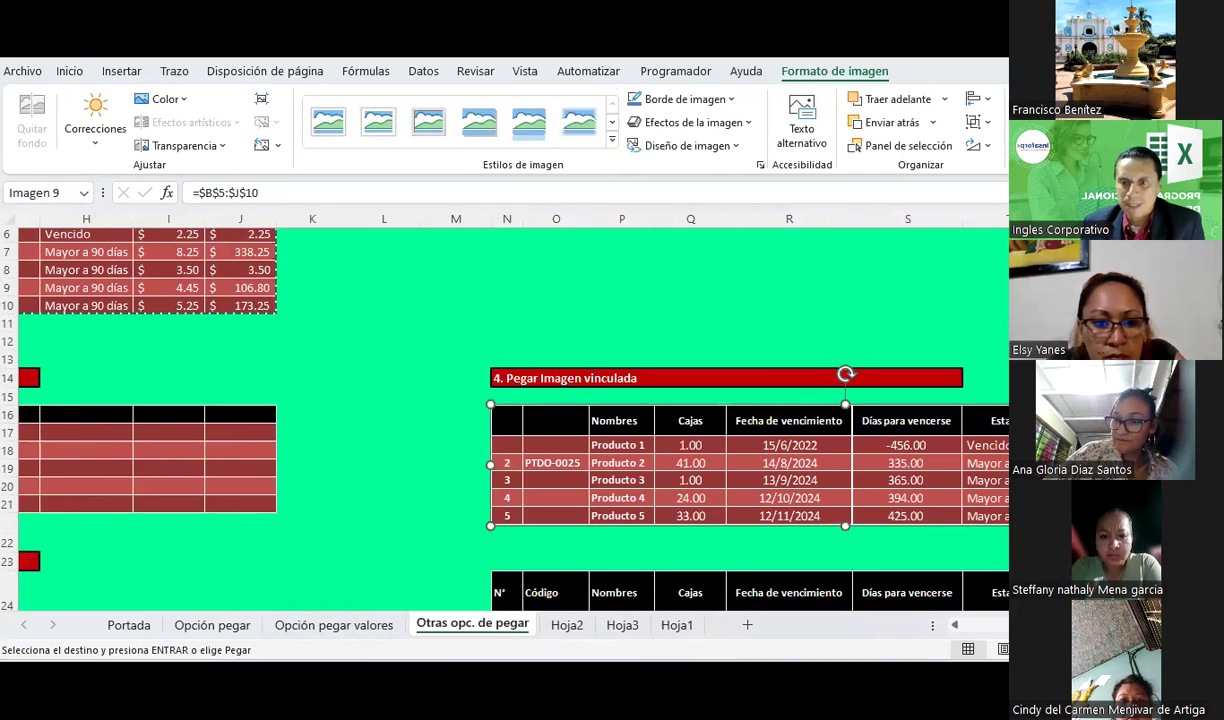
Change Producto 3's code in C8 to PTDO-0026.
scroll(845, 375, "right", 3)
left_click(863, 339)
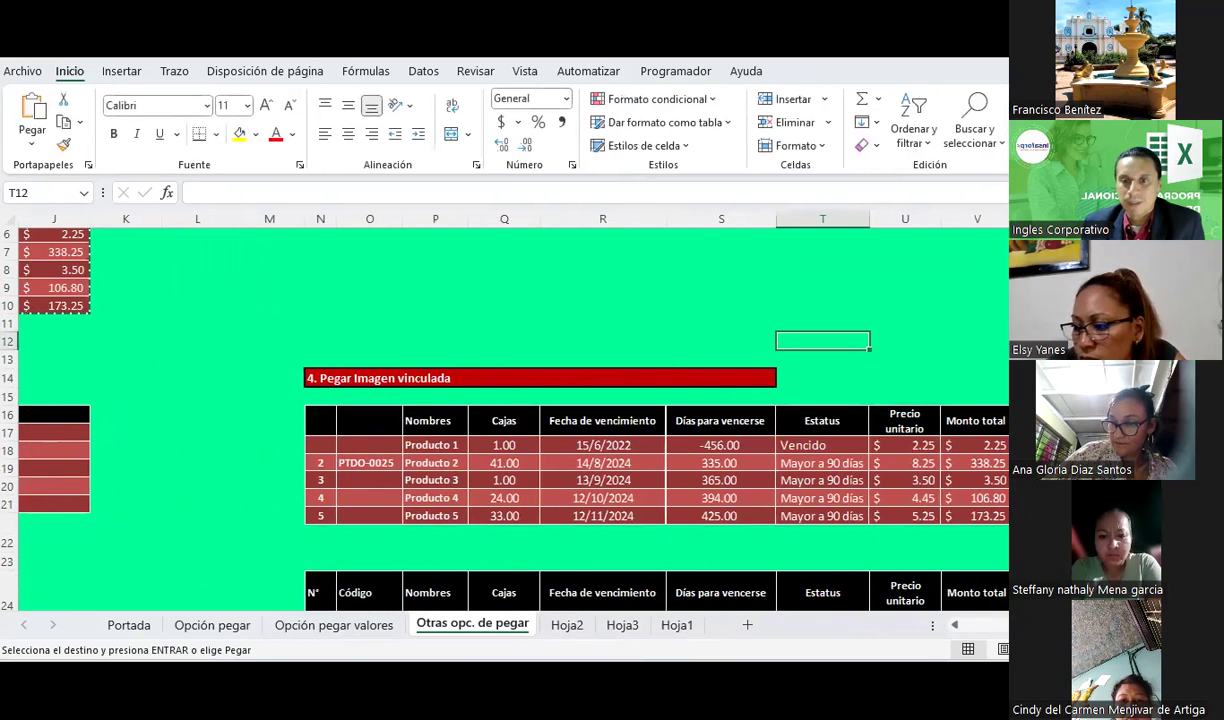
scroll(271, 405, "left", 5)
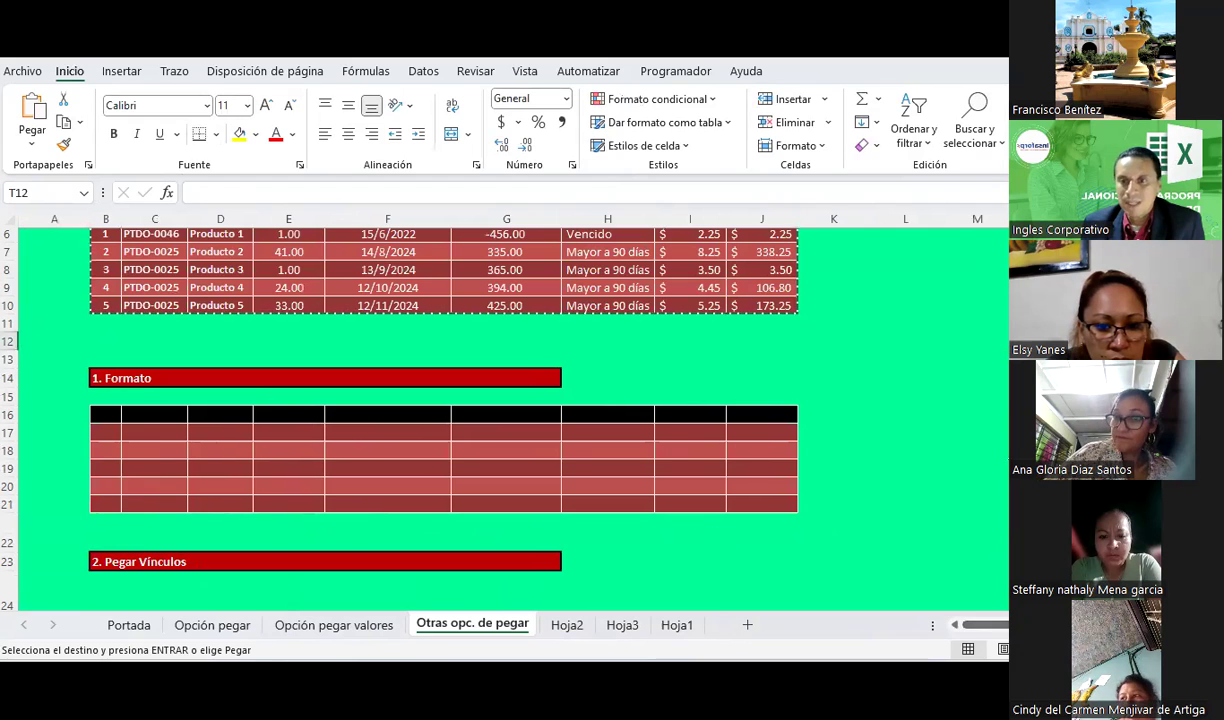
left_click(162, 270)
left_click(163, 252)
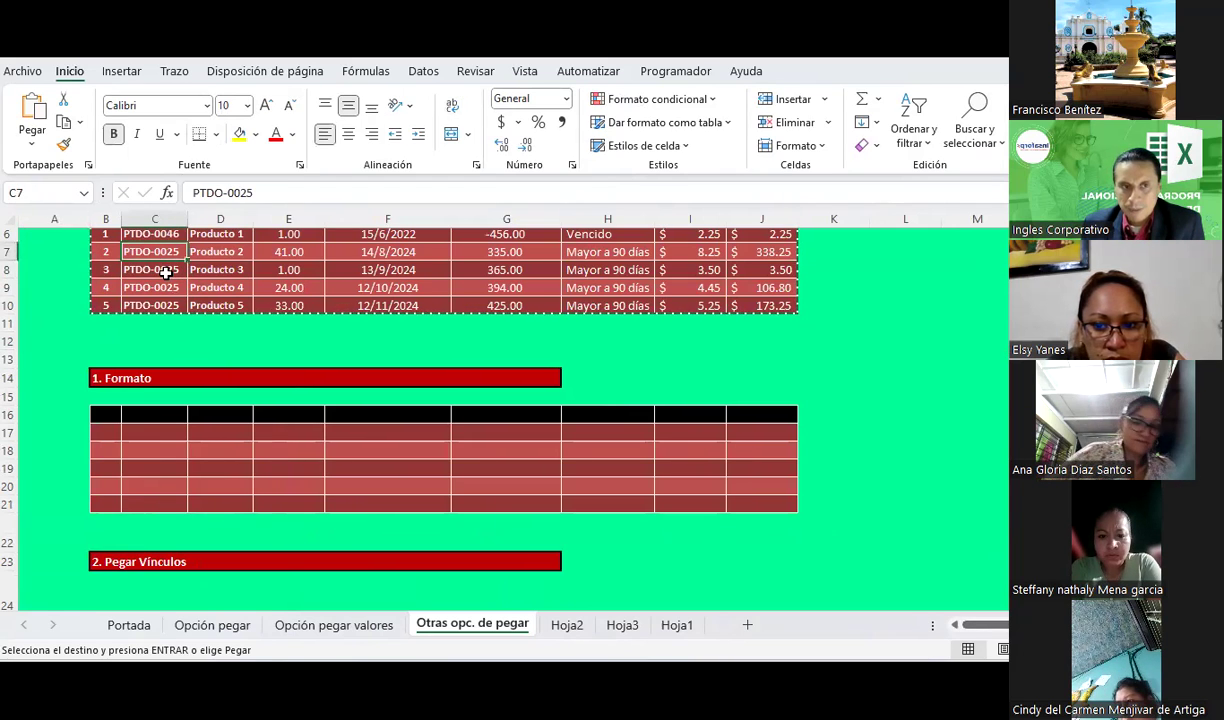
double_click(176, 270)
left_click_drag(182, 270, 175, 270)
type("6")
key("Return")
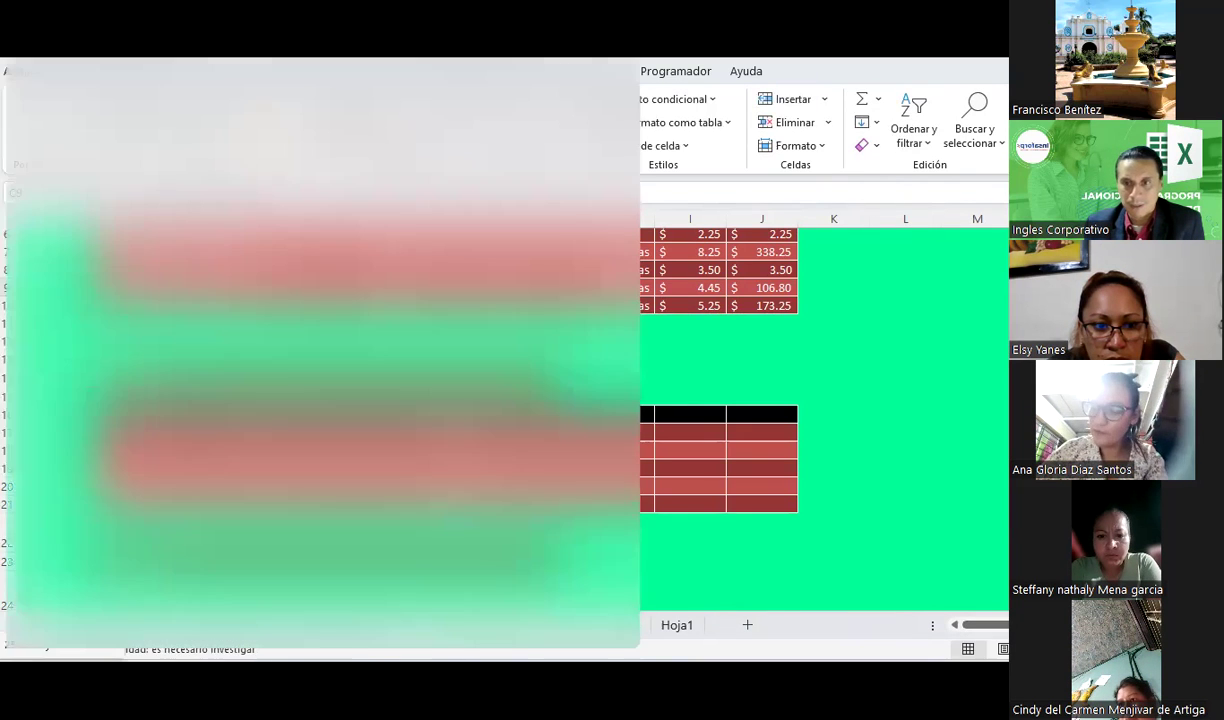
key("Down")
key("Down")
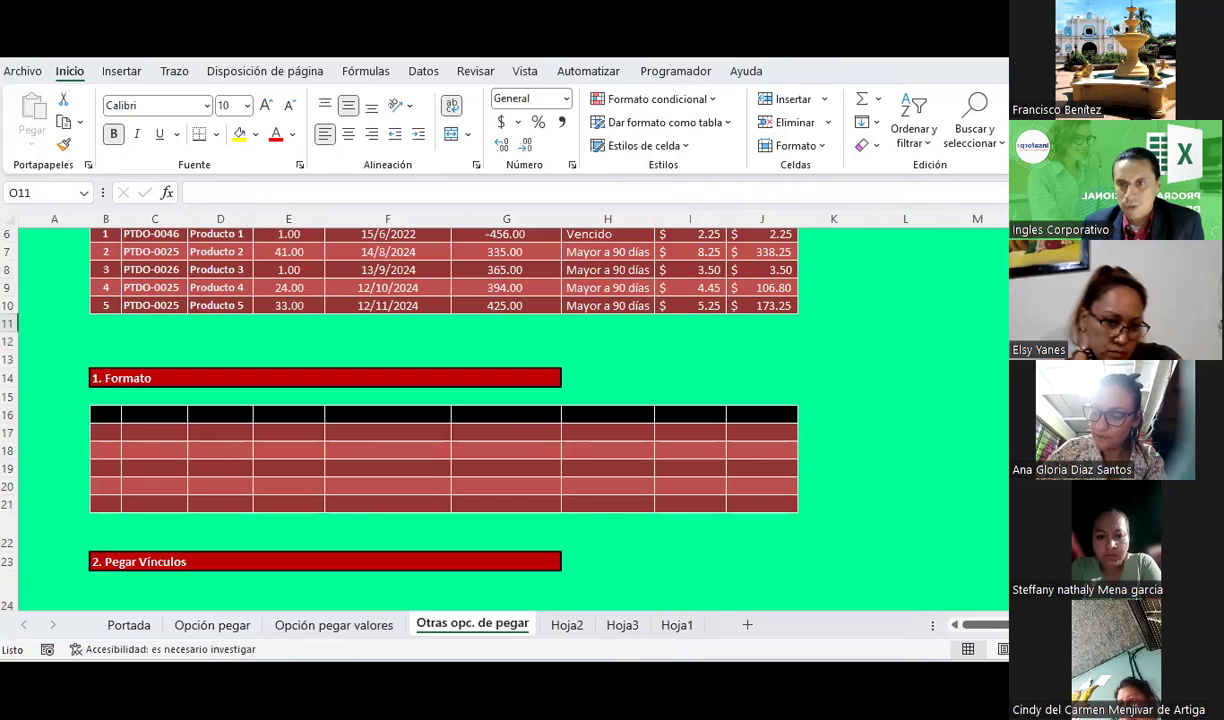
key("ctrl+v")
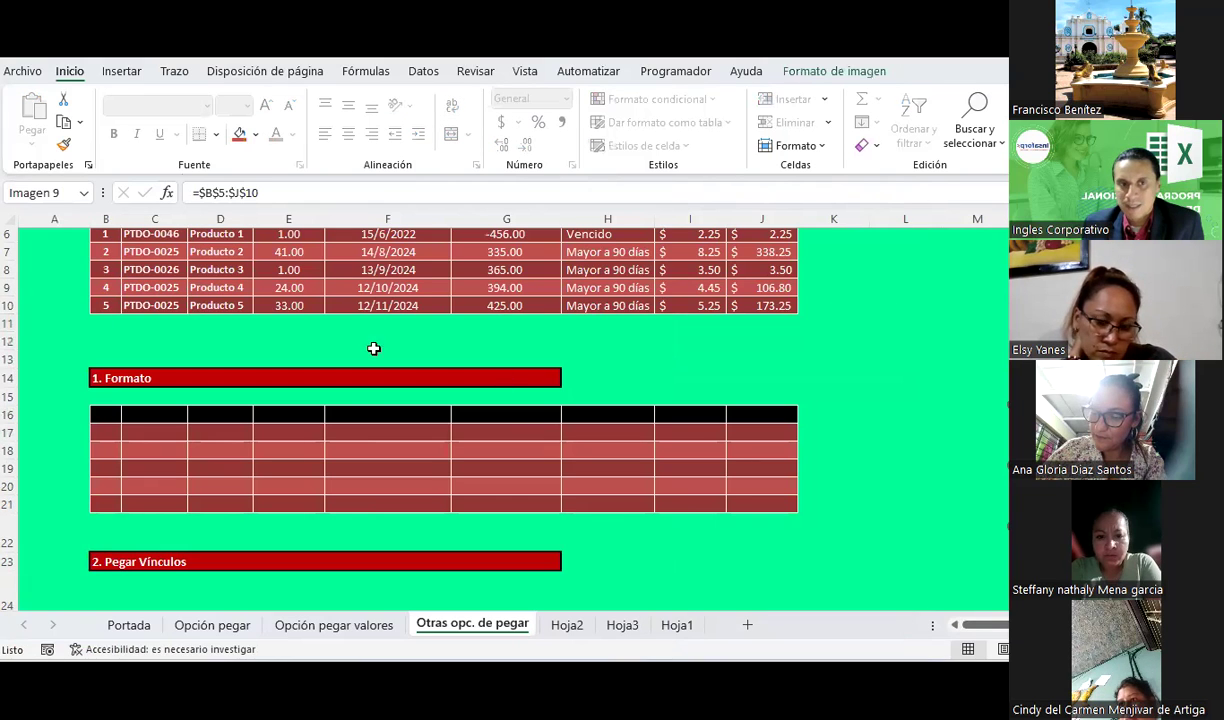
Enter 153 as Producto 5's box count in E10 and check the linked picture.
left_click(305, 301)
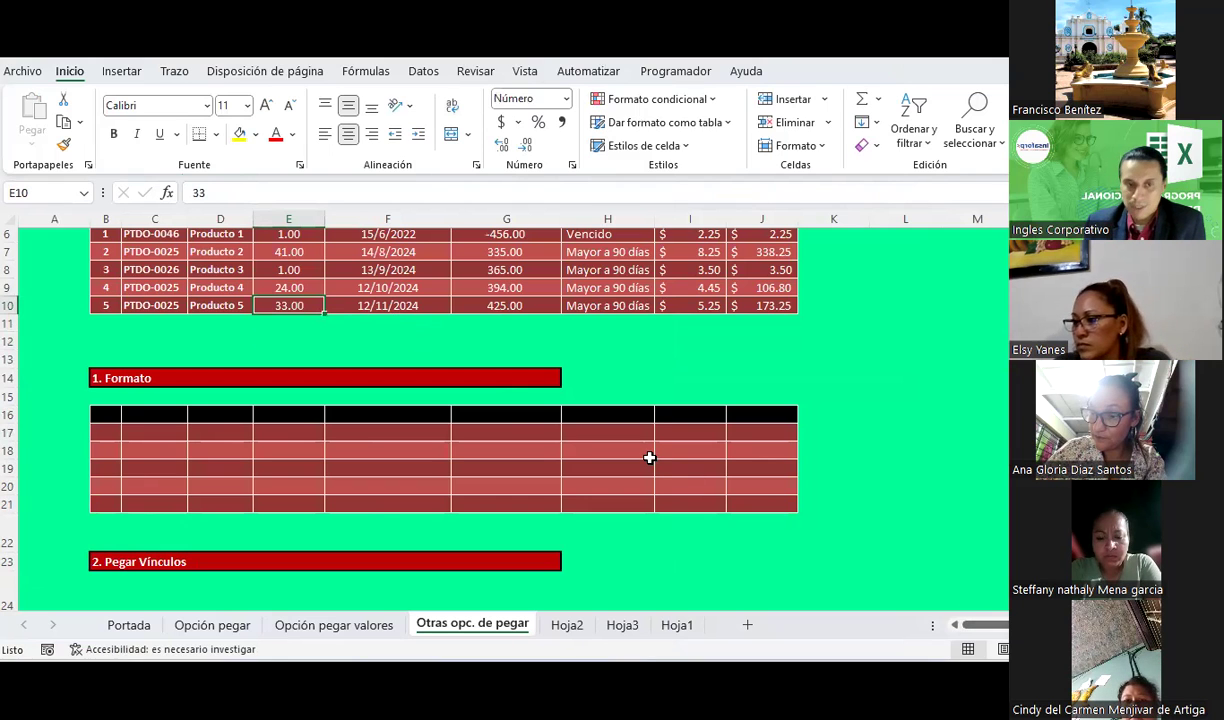
type("153")
key("Return")
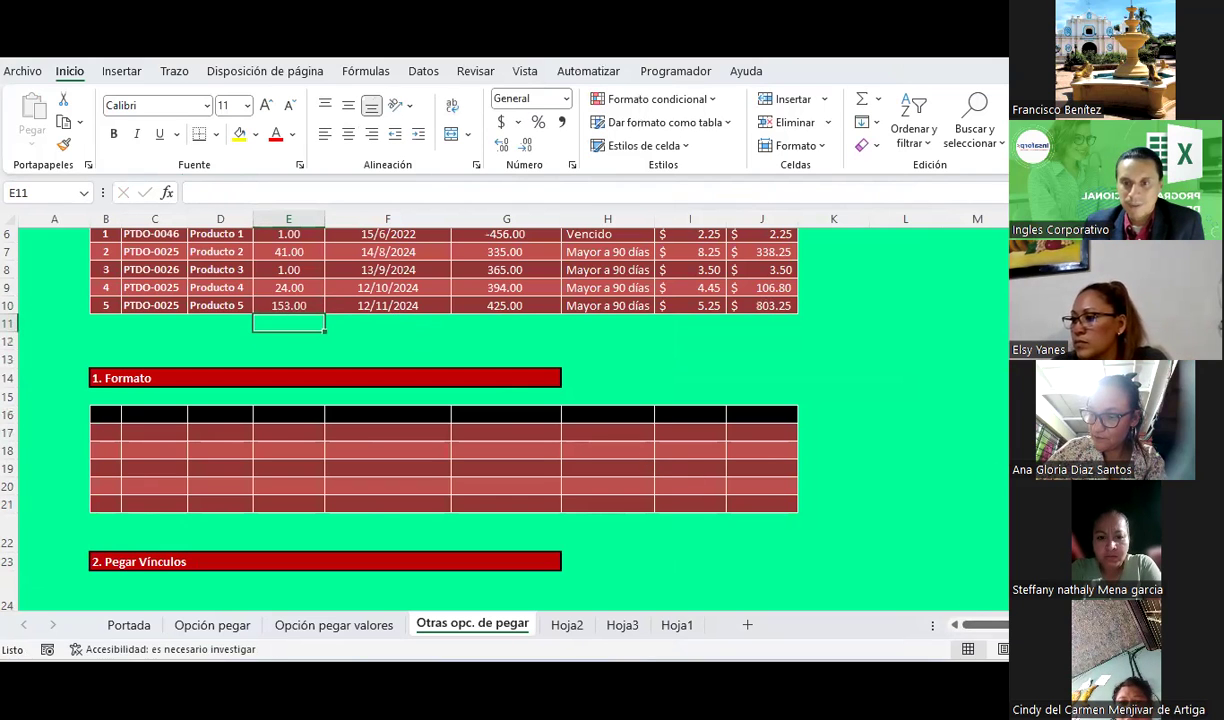
scroll(669, 521, "right", 3)
left_click(669, 521)
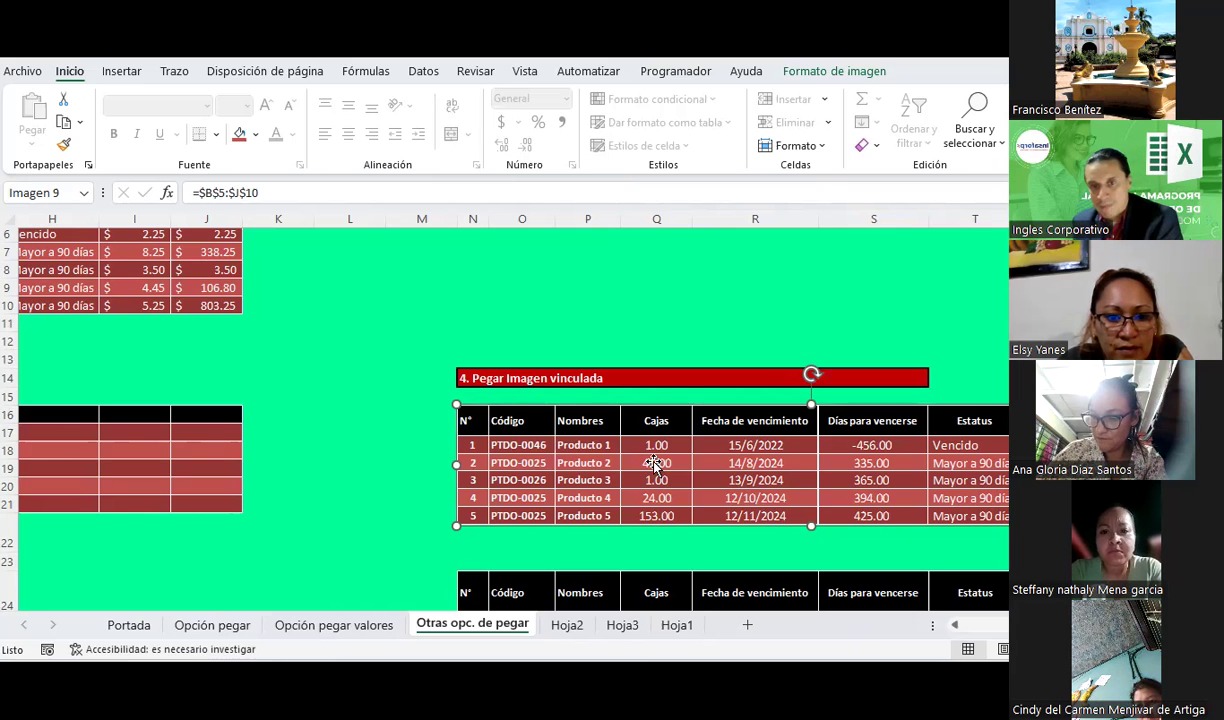
Delete the old linked picture and copy the Tabla origen range B5:J10.
key("Delete")
scroll(481, 357, "up", 2)
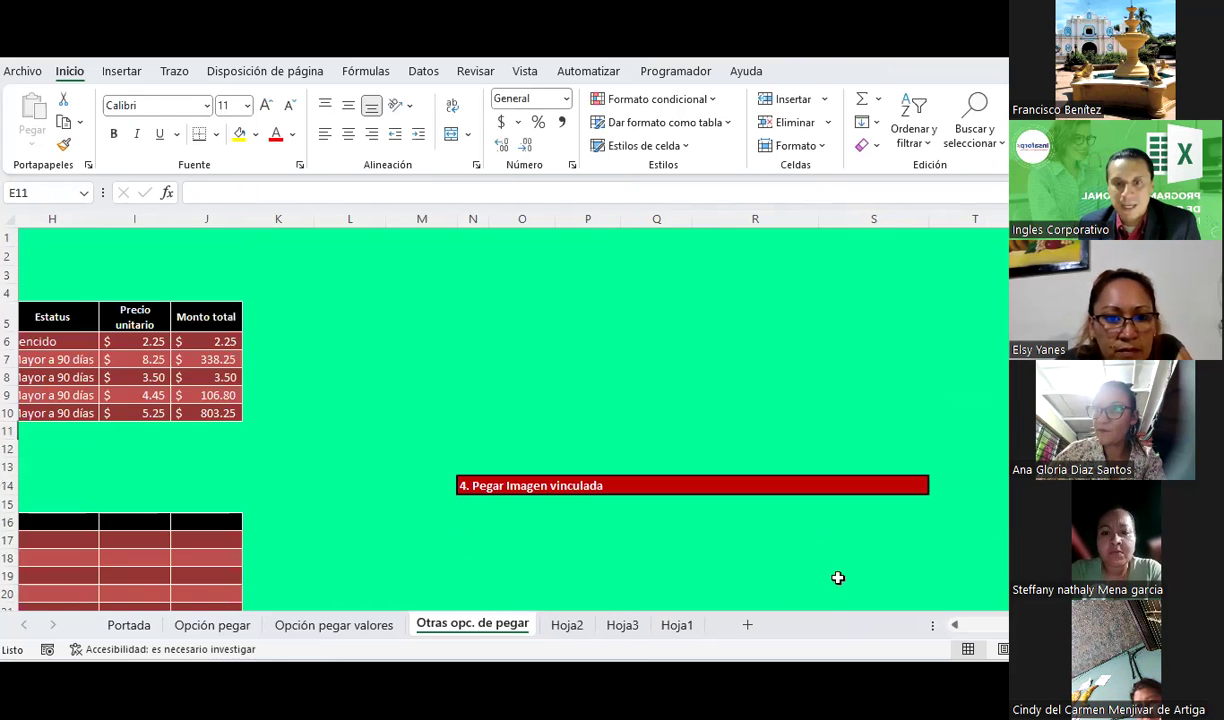
scroll(633, 533, "left", 3)
left_click_drag(105, 318, 779, 413)
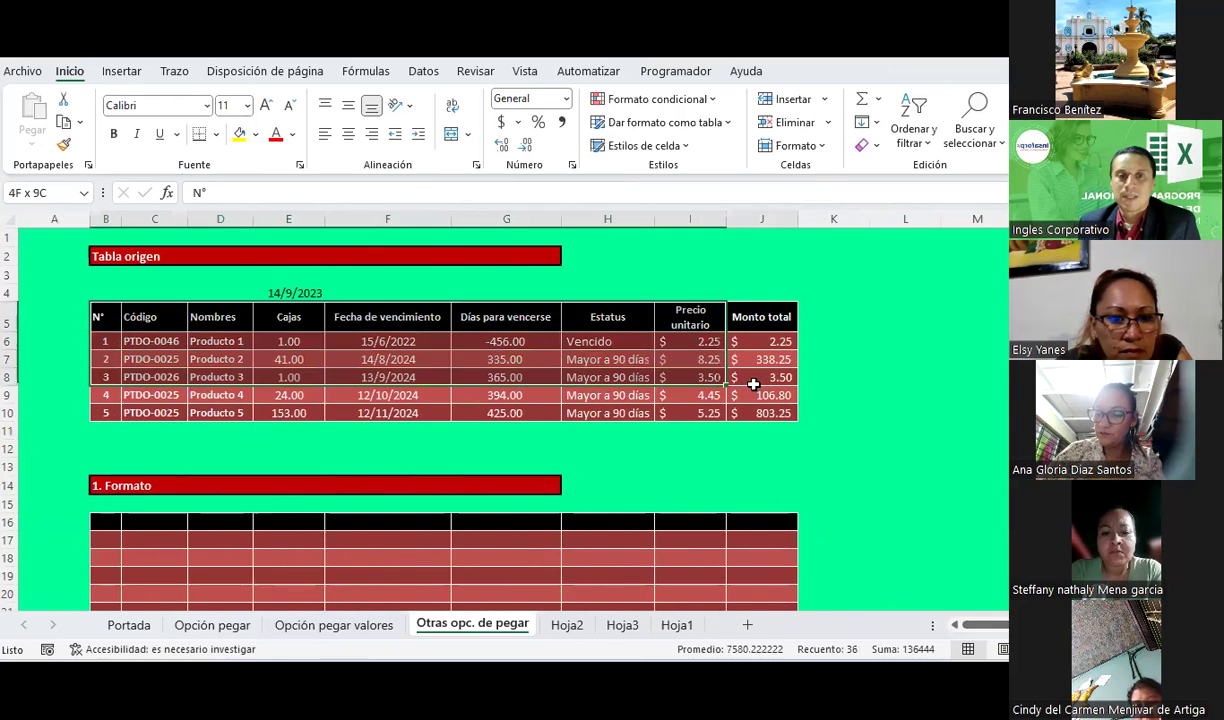
left_click(72, 125)
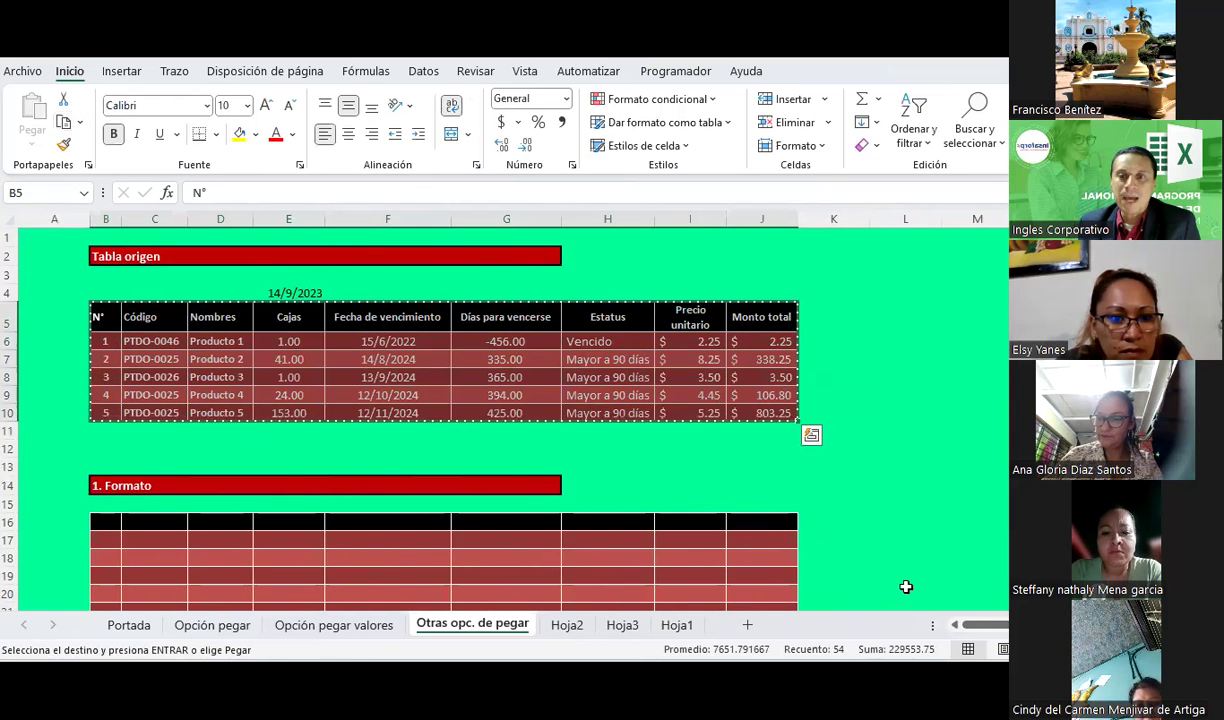
Paste the copied range as a new linked picture at N16.
scroll(910, 580, "right", 3)
left_click(511, 529)
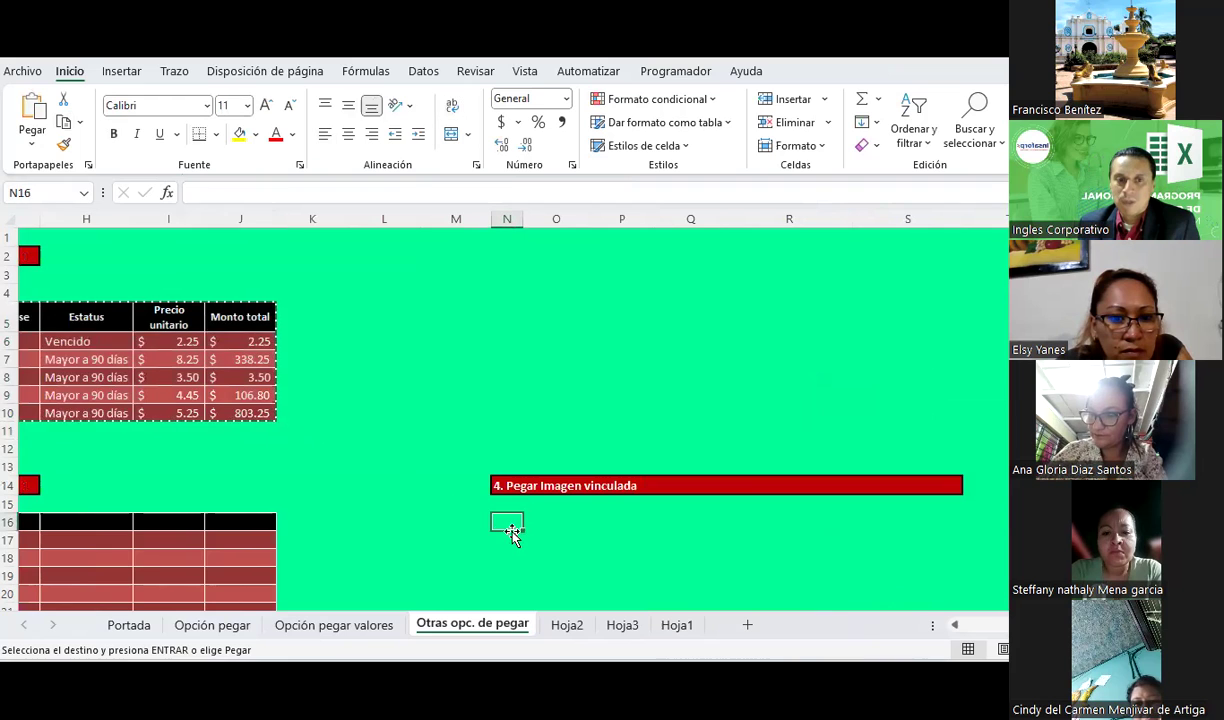
left_click(32, 143)
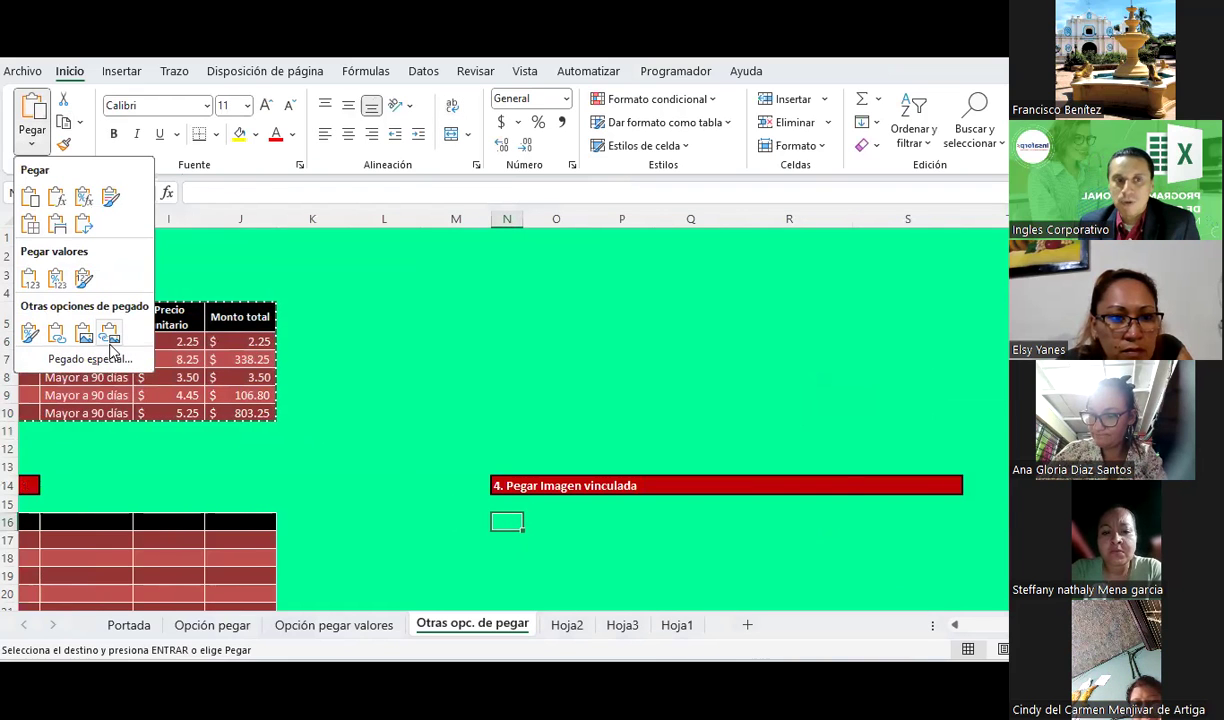
left_click(110, 340)
scroll(700, 383, "down", 3)
scroll(700, 383, "down", 1)
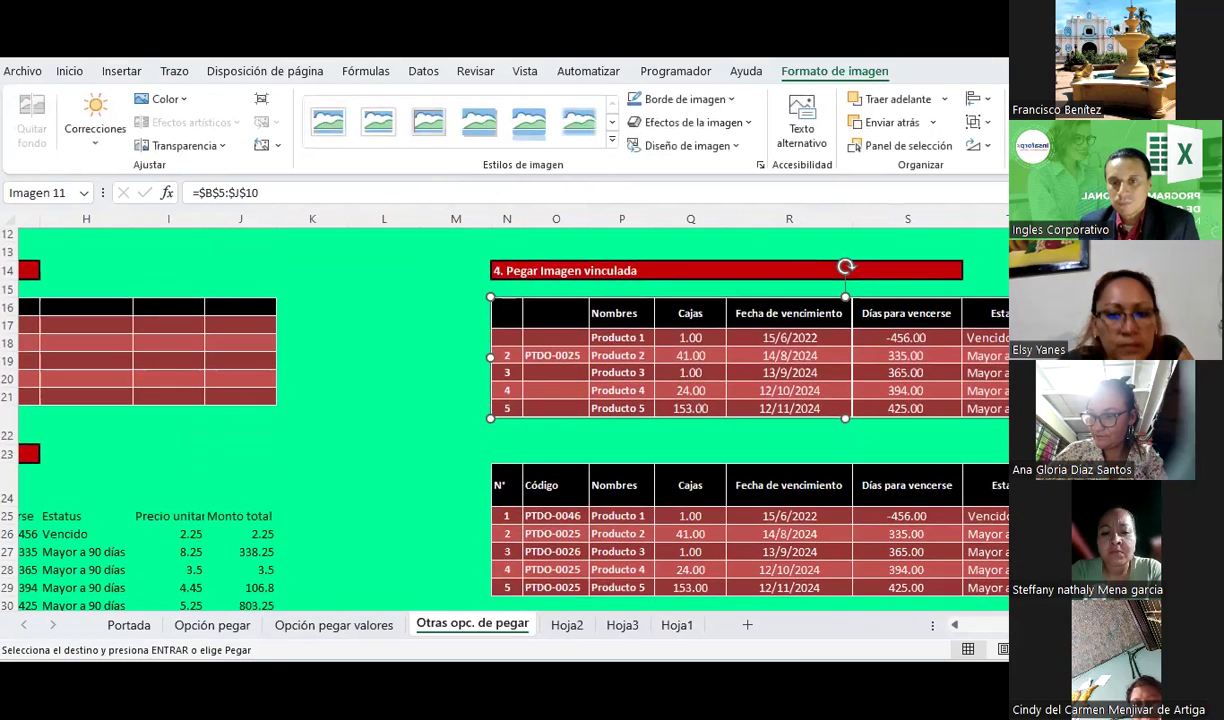
scroll(560, 388, "right", 1)
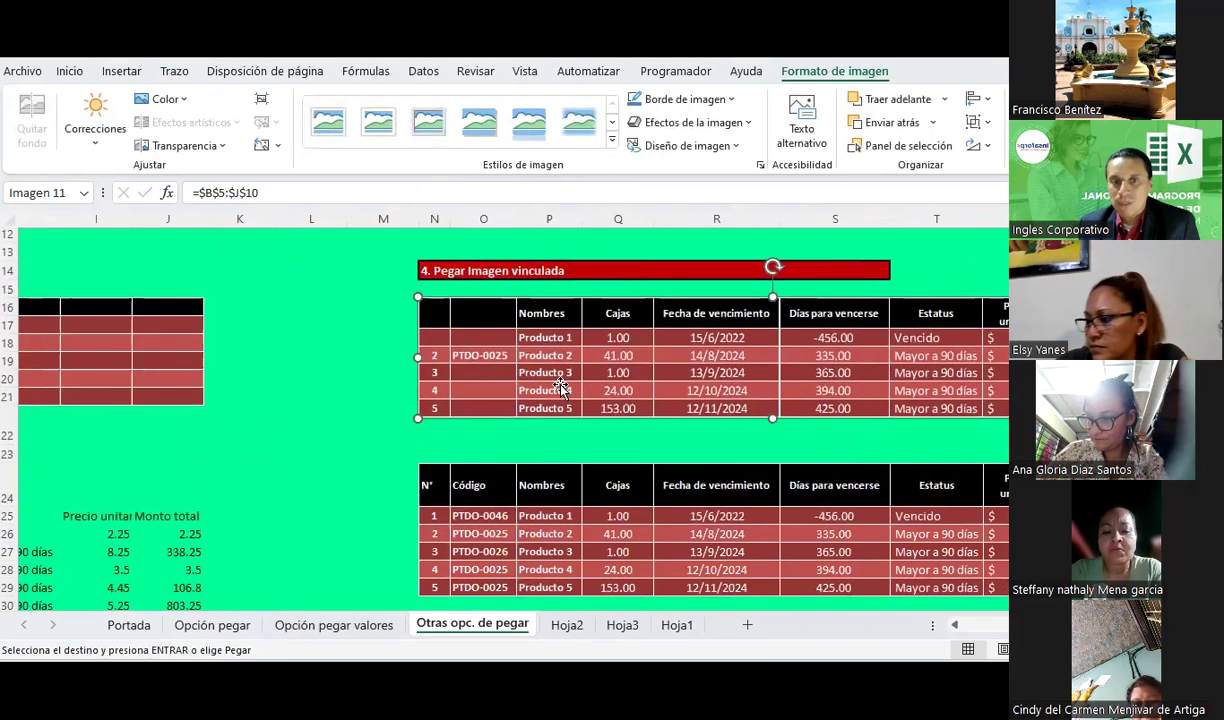
Set Producto 3's unit price in I8 to 4.50.
left_click(276, 426)
scroll(205, 404, "up", 4)
left_click(114, 381)
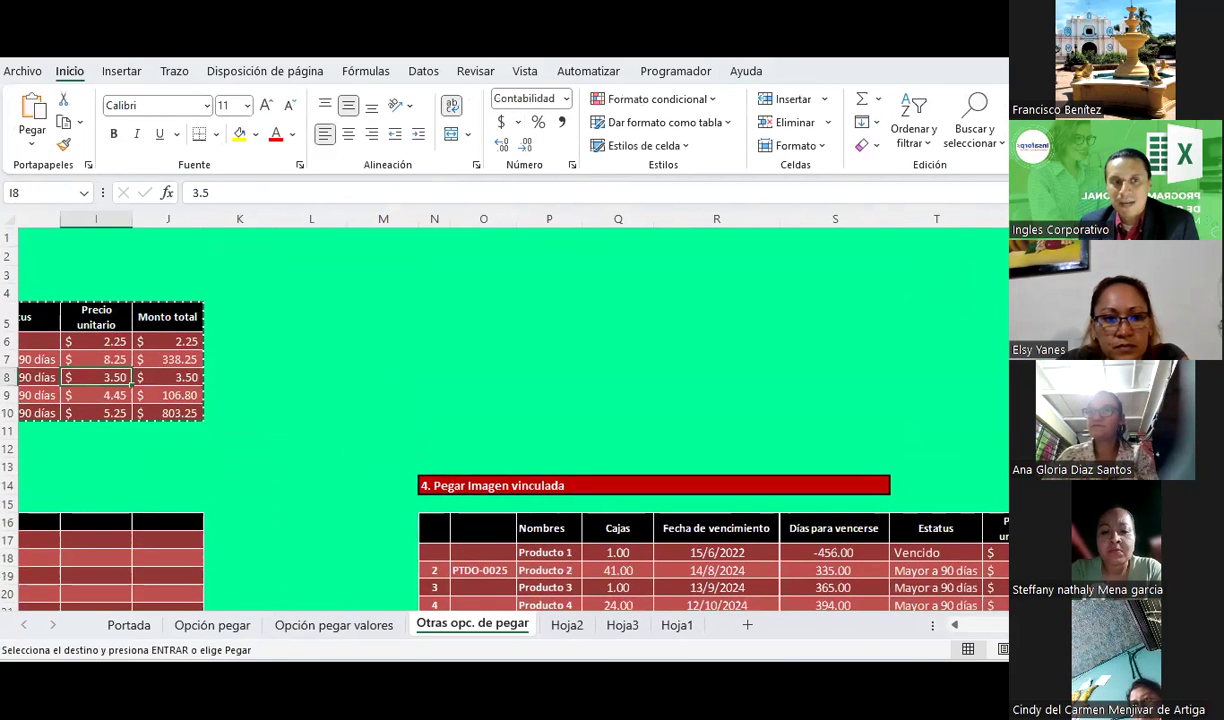
type("4.5")
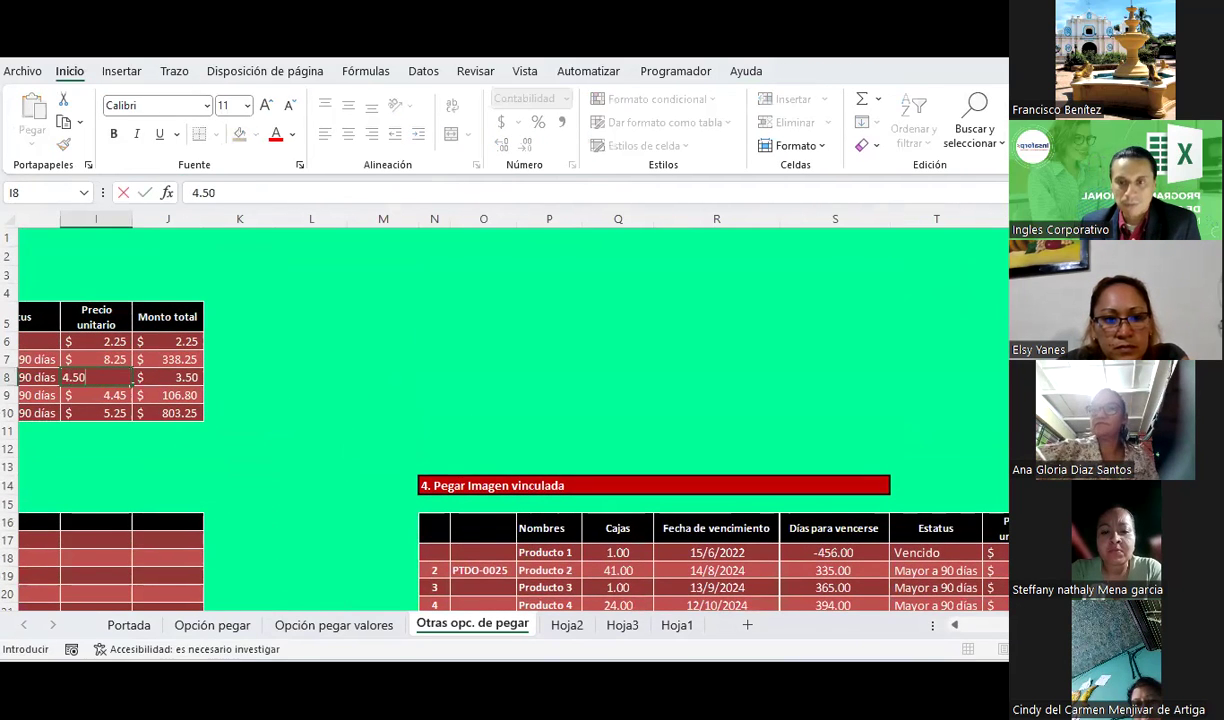
key("Return")
Move the linked picture so it lines up above the lower table.
scroll(960, 365, "down", 4)
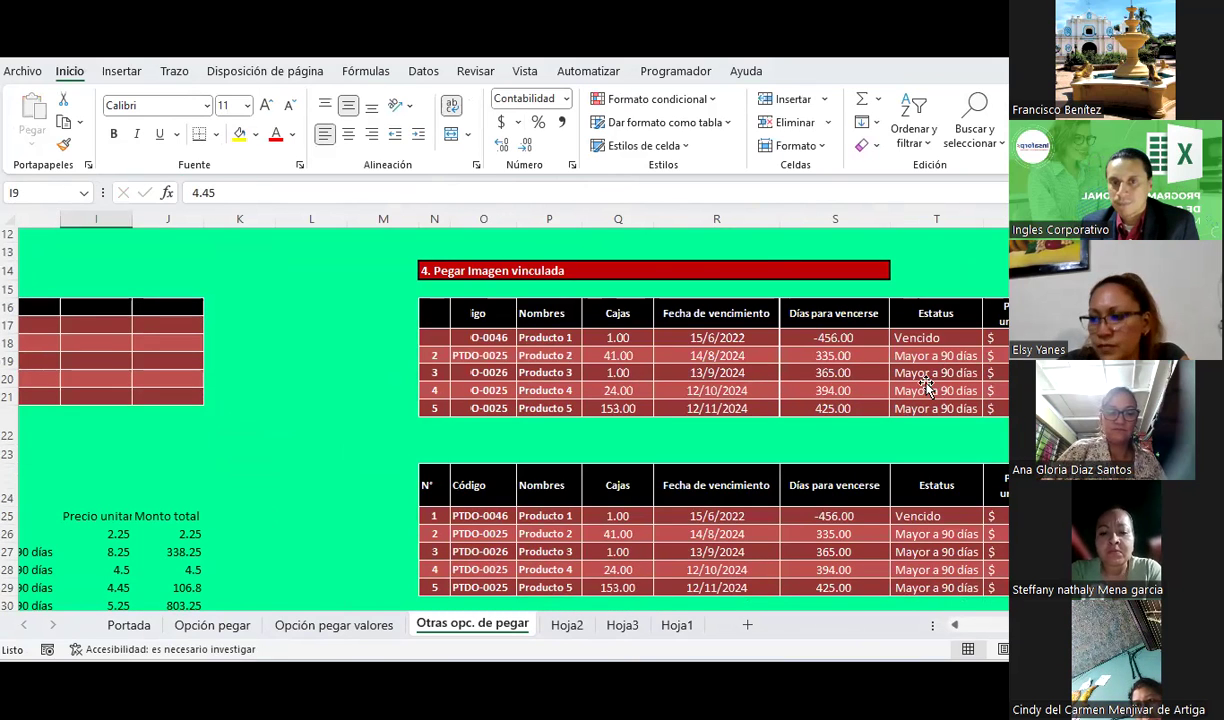
left_click_drag(939, 382, 981, 377)
scroll(535, 382, "down", 5)
scroll(536, 381, "up", 4)
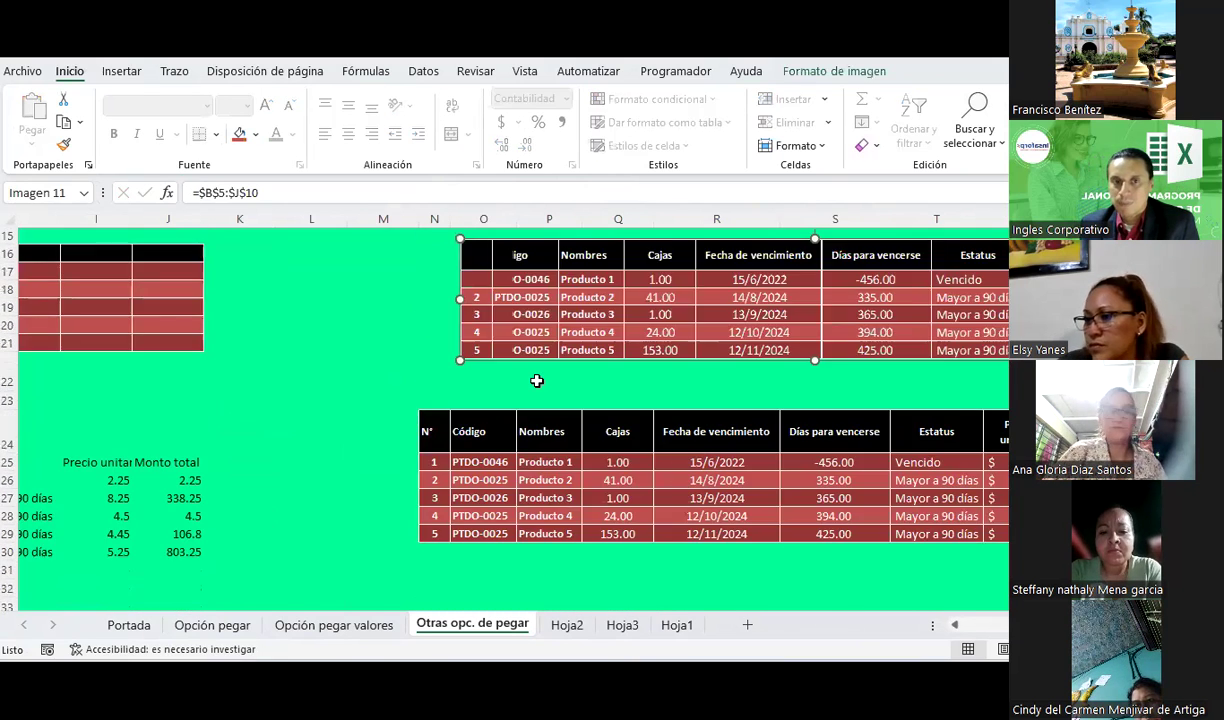
scroll(537, 384, "down", 9)
scroll(538, 385, "up", 6)
scroll(538, 385, "up", 3)
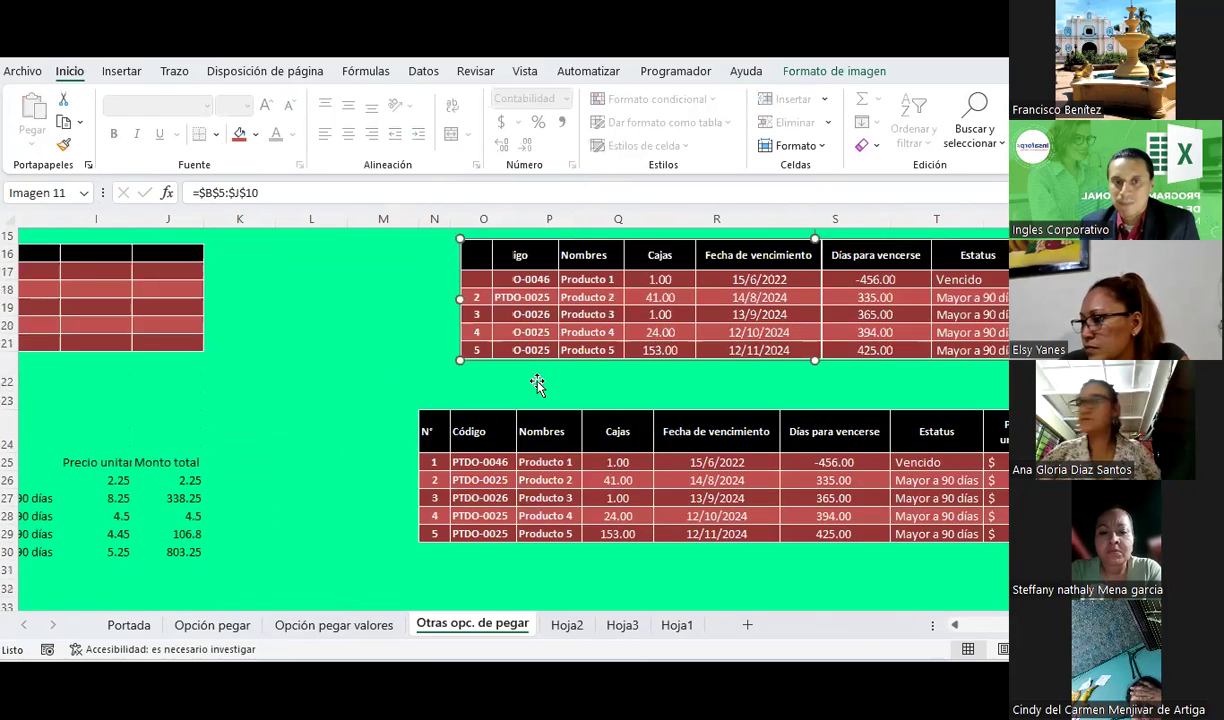
scroll(513, 381, "up", 2)
left_click_drag(501, 396, 451, 410)
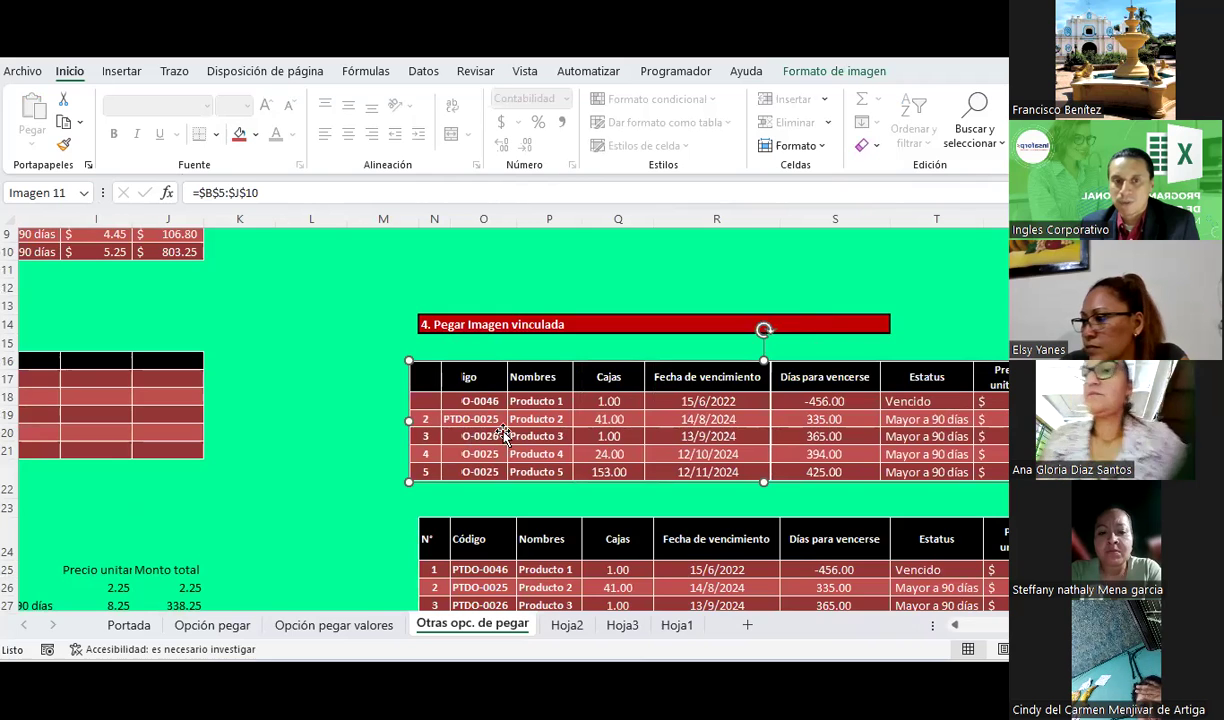
scroll(503, 434, "down", 9)
scroll(503, 434, "down", 1)
scroll(503, 434, "up", 1)
scroll(503, 434, "up", 7)
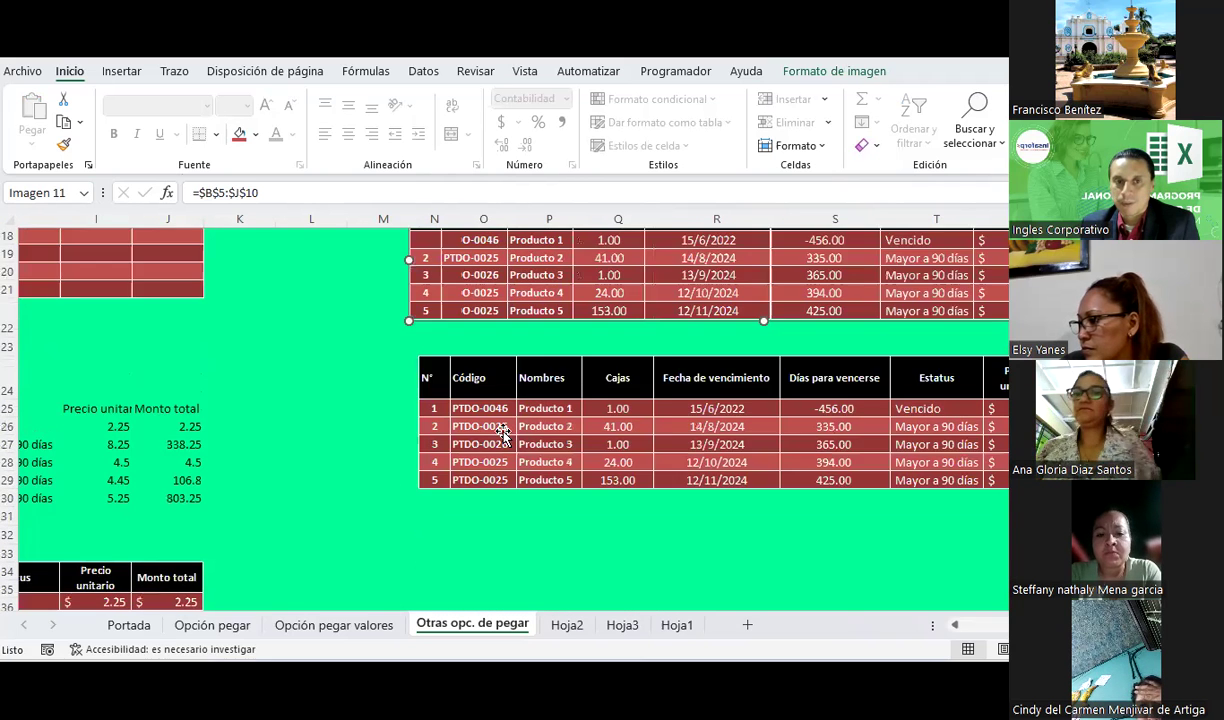
scroll(503, 434, "up", 1)
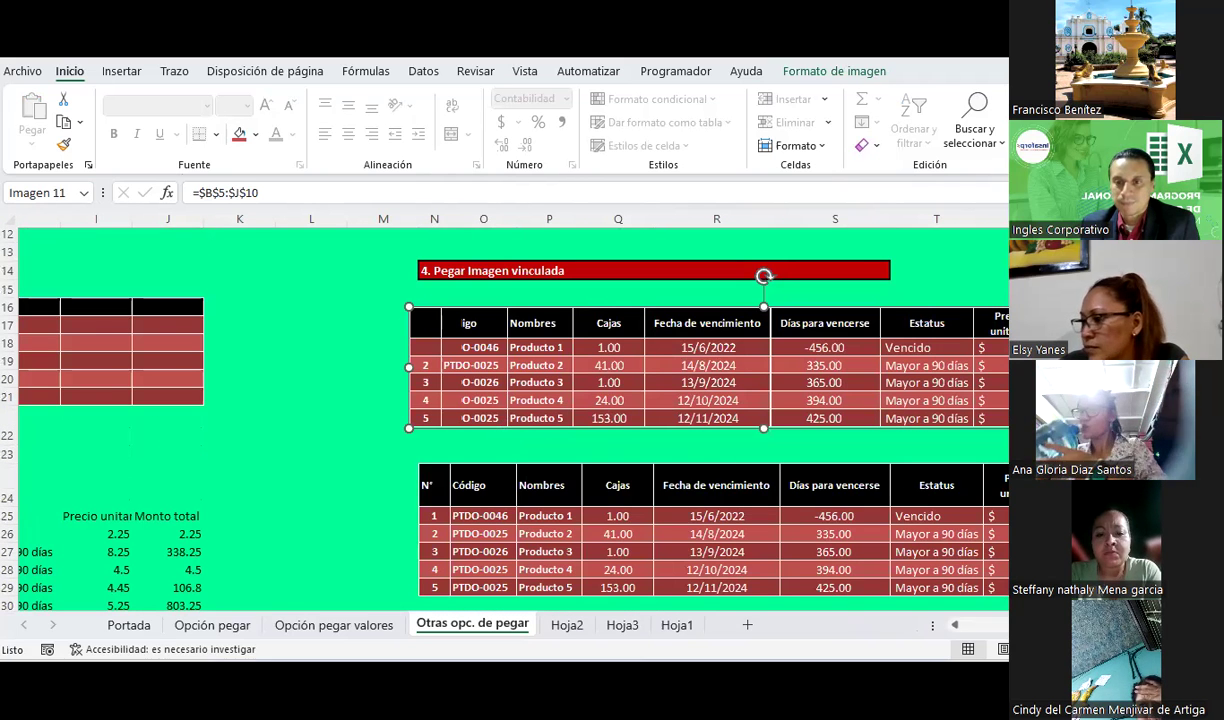
scroll(503, 434, "right", 1)
scroll(987, 630, "right", 1)
scroll(987, 630, "right", 3)
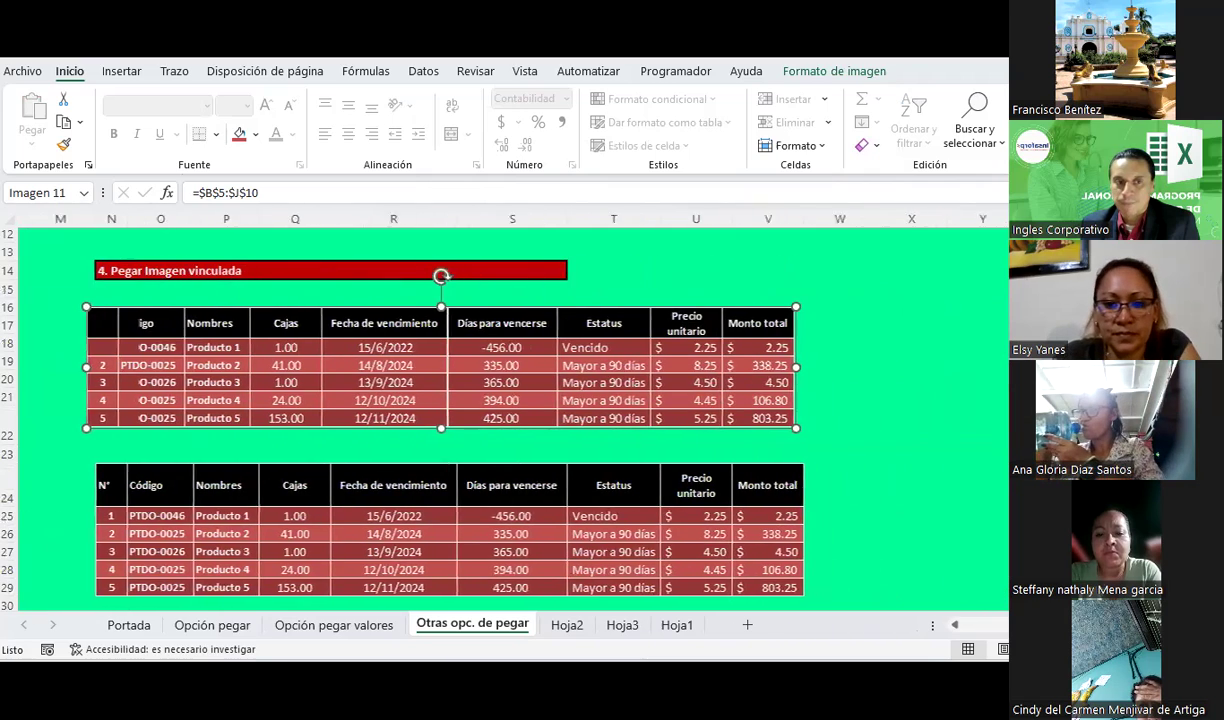
scroll(987, 630, "right", 2)
scroll(987, 630, "right", 2)
scroll(943, 630, "left", 1)
scroll(943, 630, "left", 2)
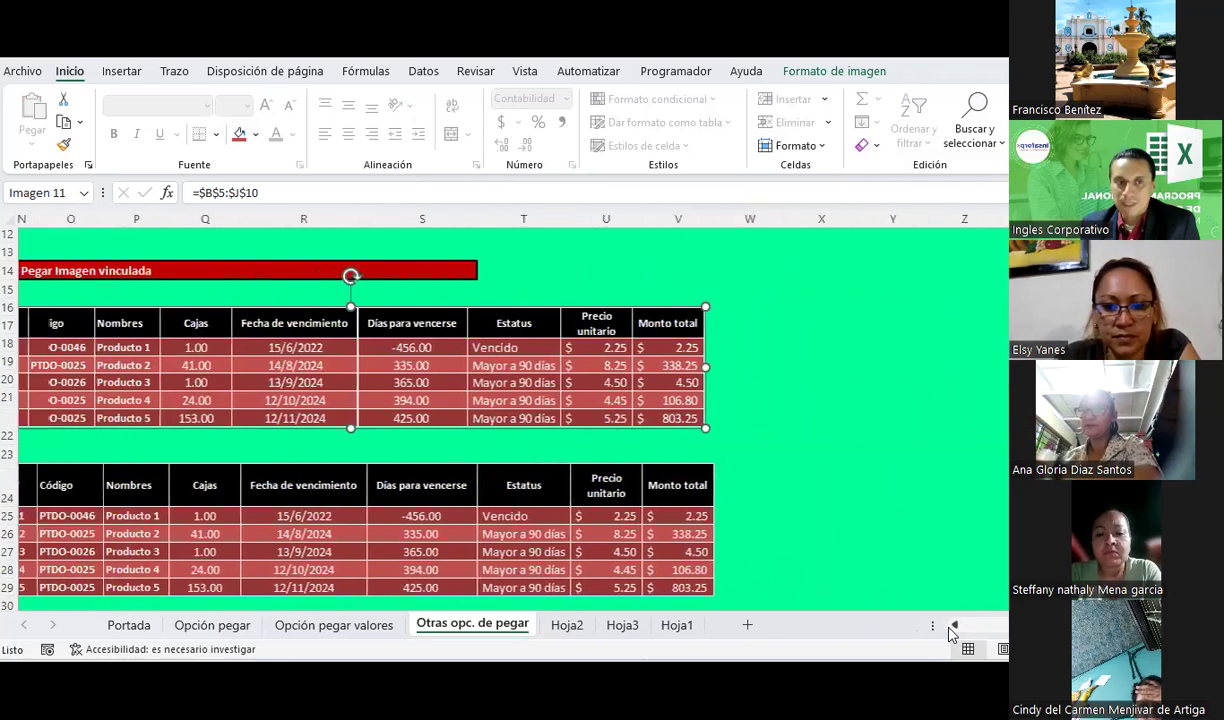
scroll(943, 630, "left", 2)
scroll(940, 627, "left", 1)
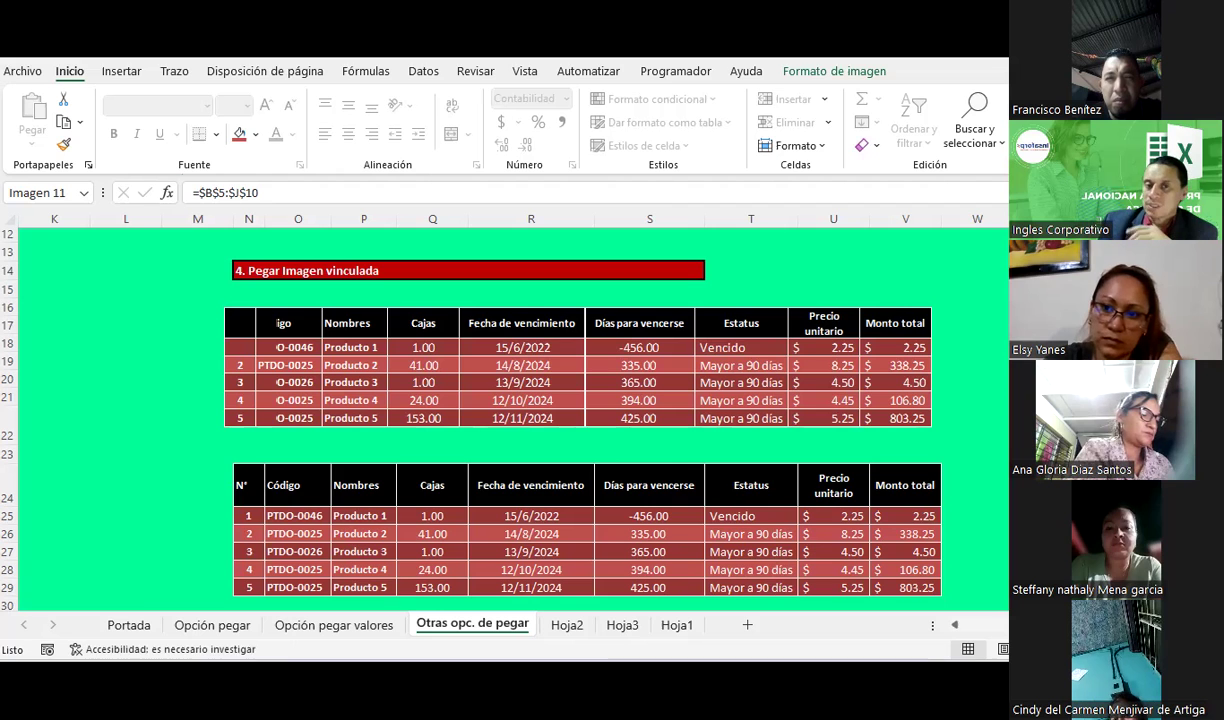
Copy the lower products table N24:V29 and bring up the Pegar paste options.
left_click(322, 315)
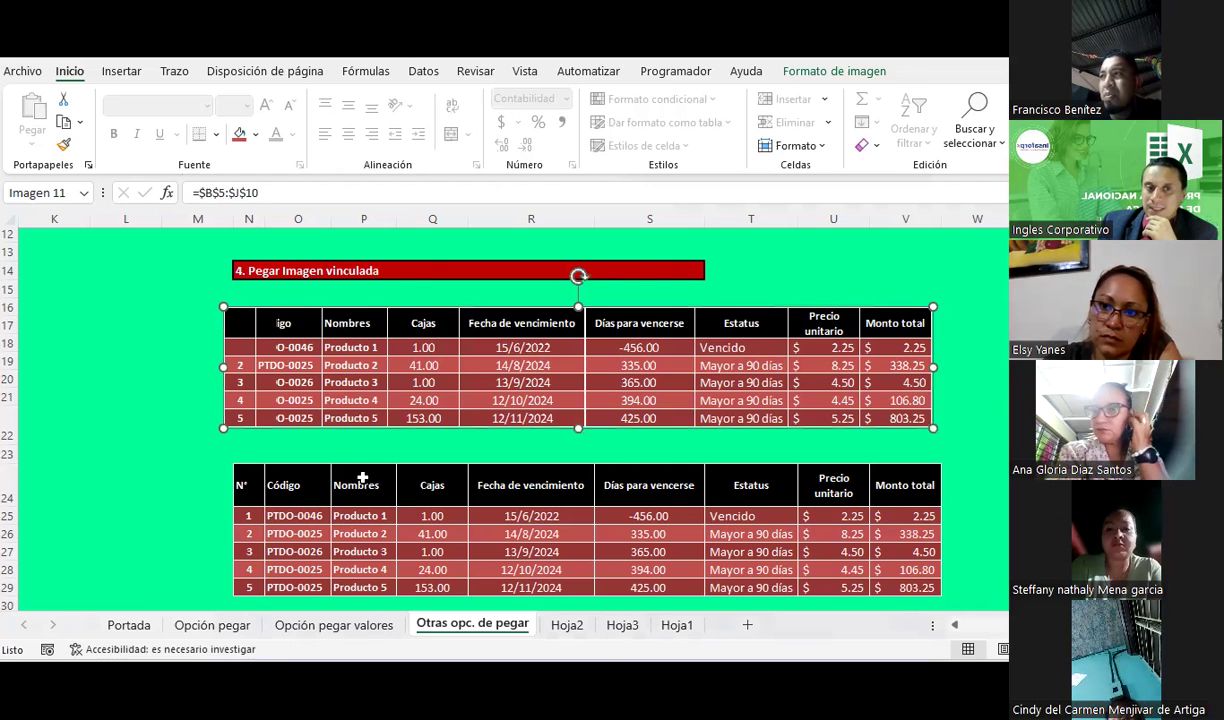
left_click_drag(242, 485, 904, 585)
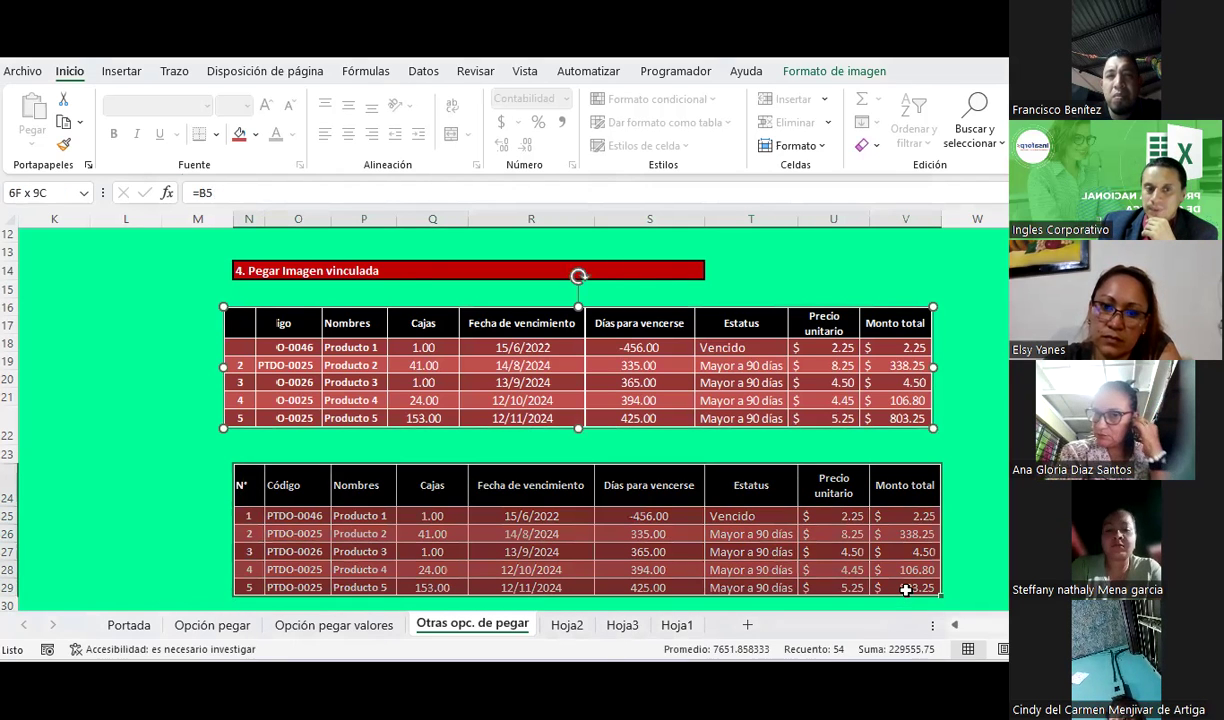
left_click(63, 121)
left_click(32, 140)
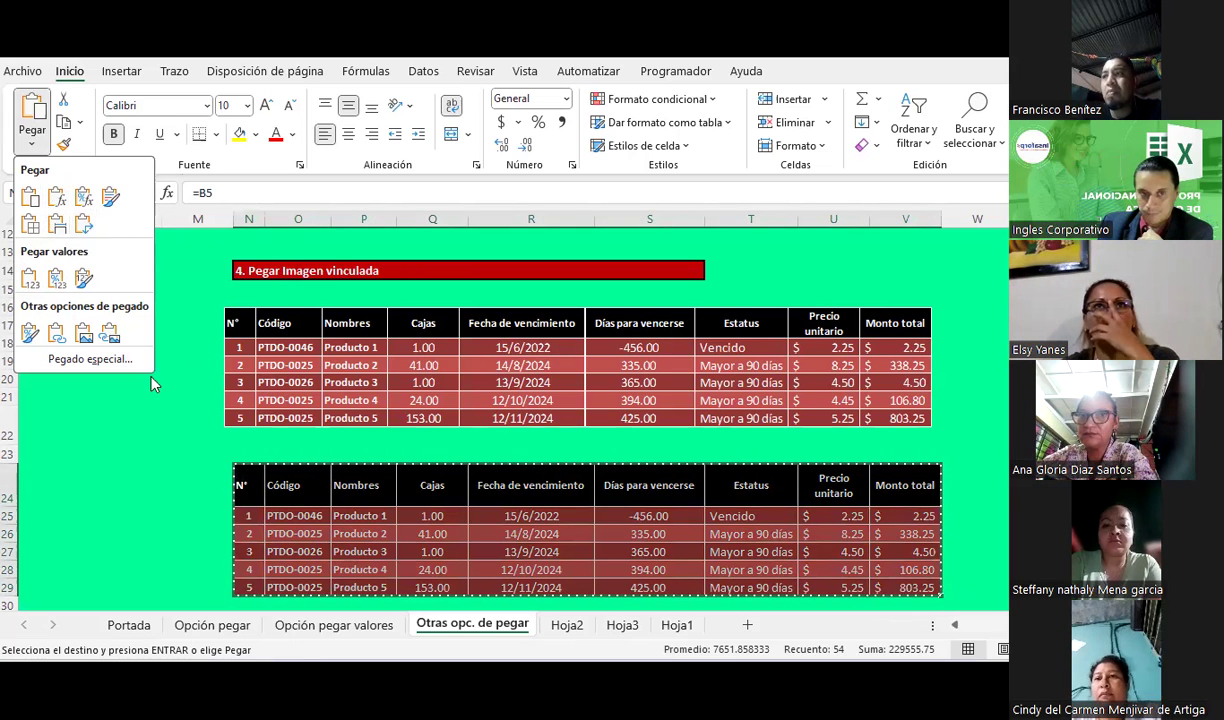
Dismiss the paste options list and select cell O15.
left_click(283, 302)
left_click(283, 296)
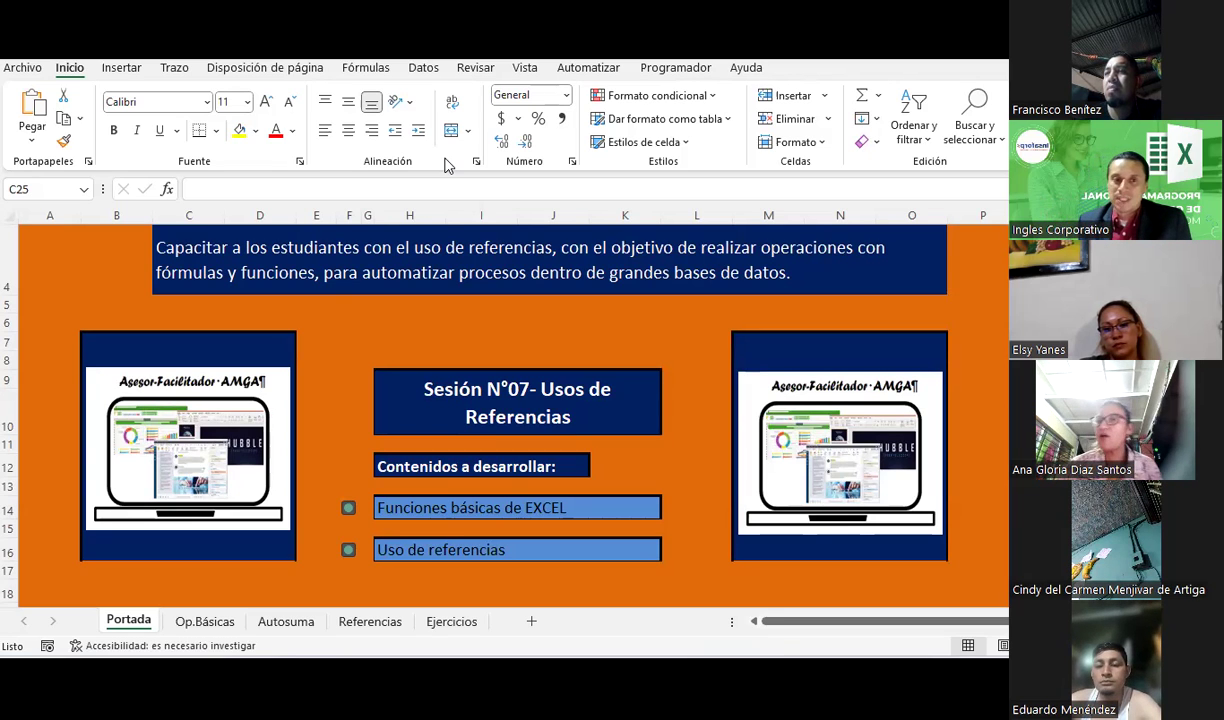
Look over the Portada cover sheet, selecting H7, H6, I6 and the objective text in C4.
left_click(408, 339)
left_click(408, 323)
left_click(513, 316)
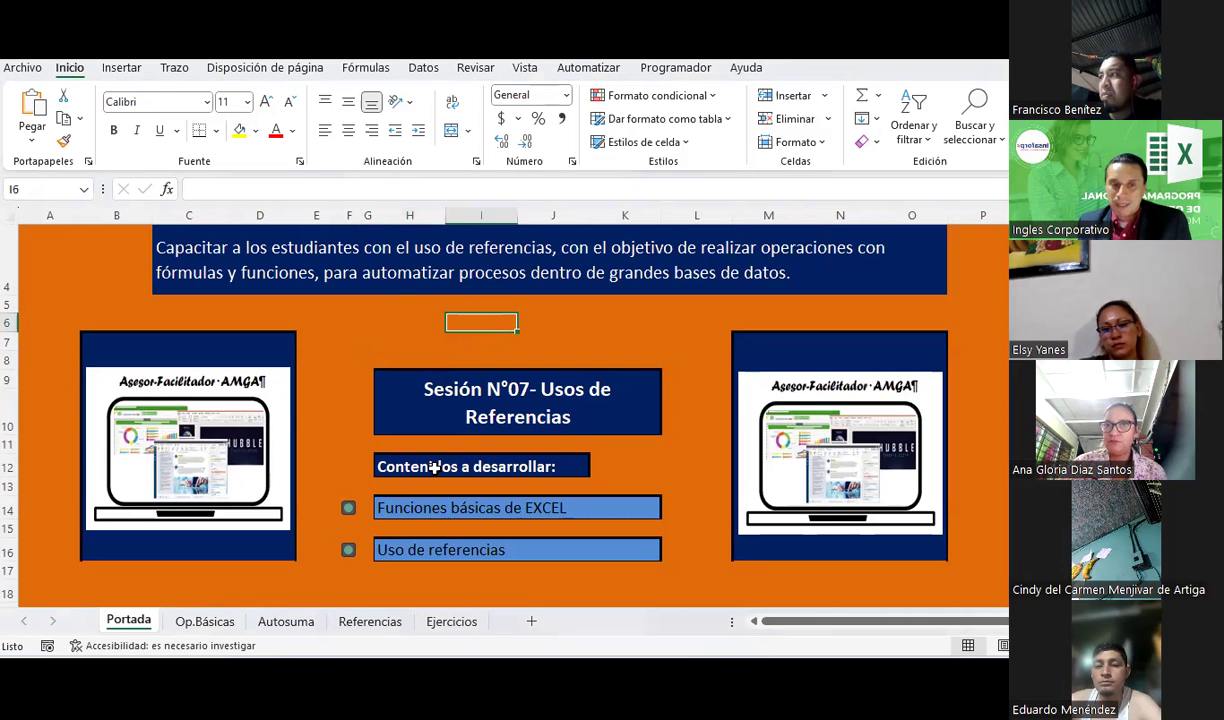
scroll(483, 372, "up", 1)
left_click(445, 335)
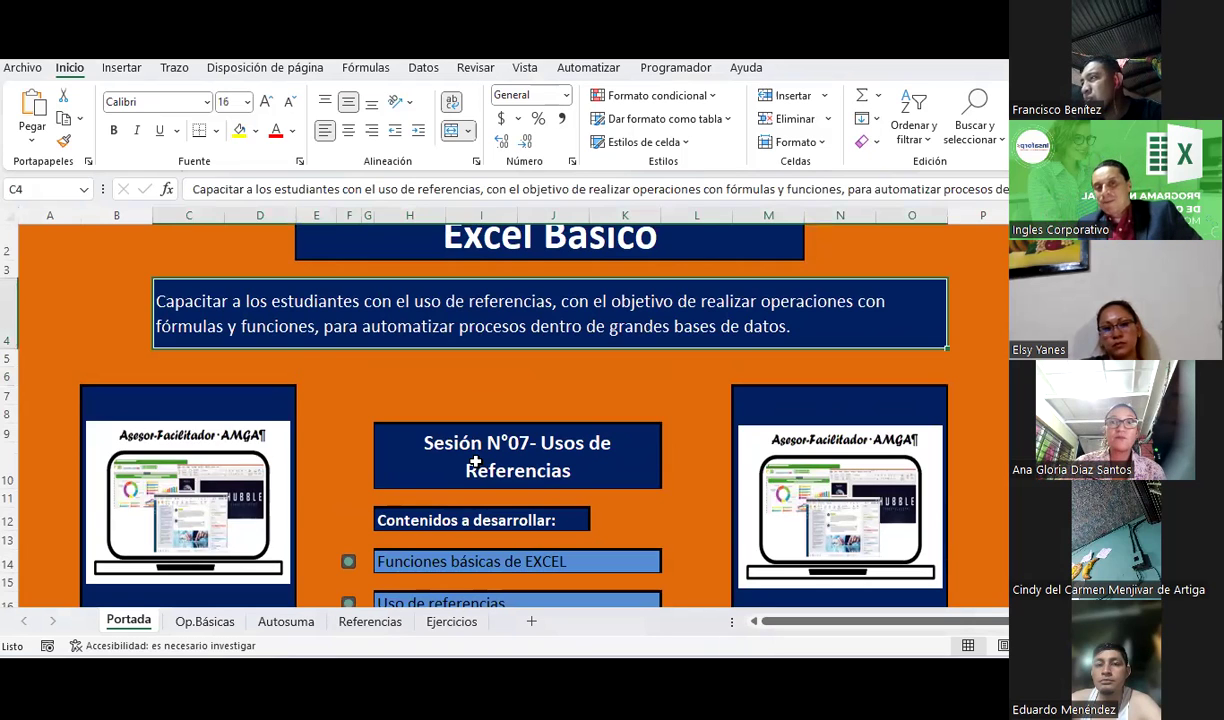
left_click(418, 372)
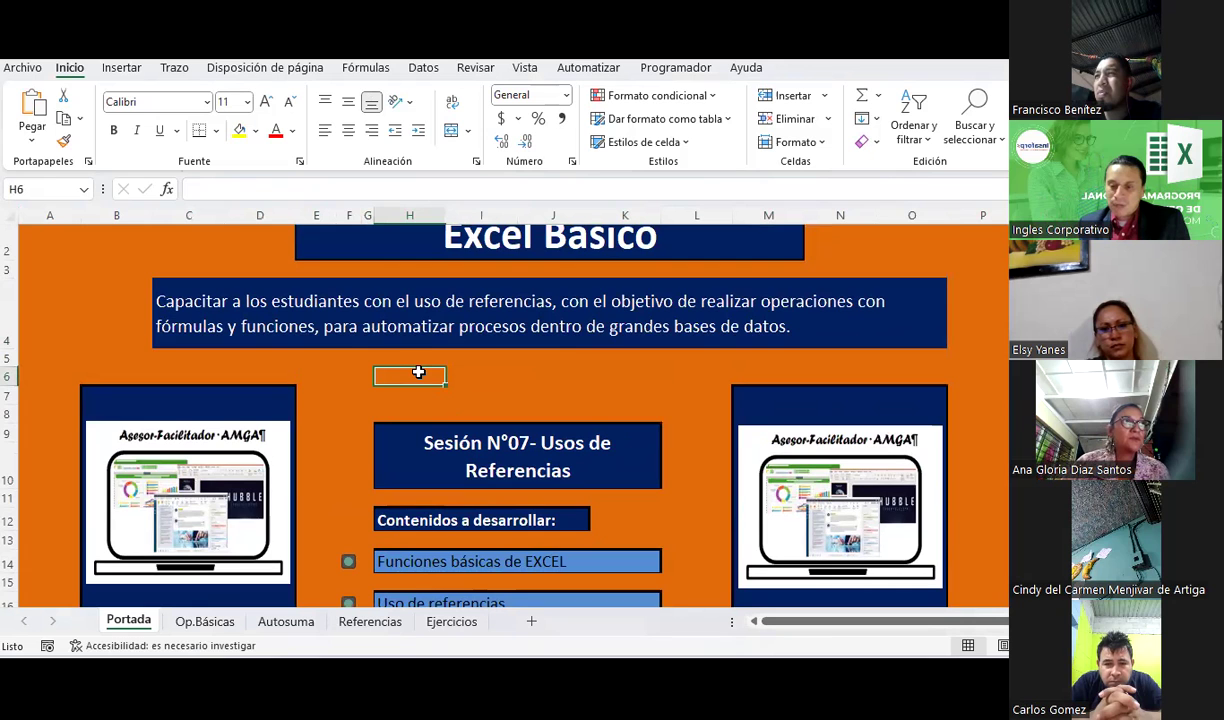
Go to the Op.Básicas sheet's Referencia de celdas section and select the Absoluta: label in B9.
left_click(200, 621)
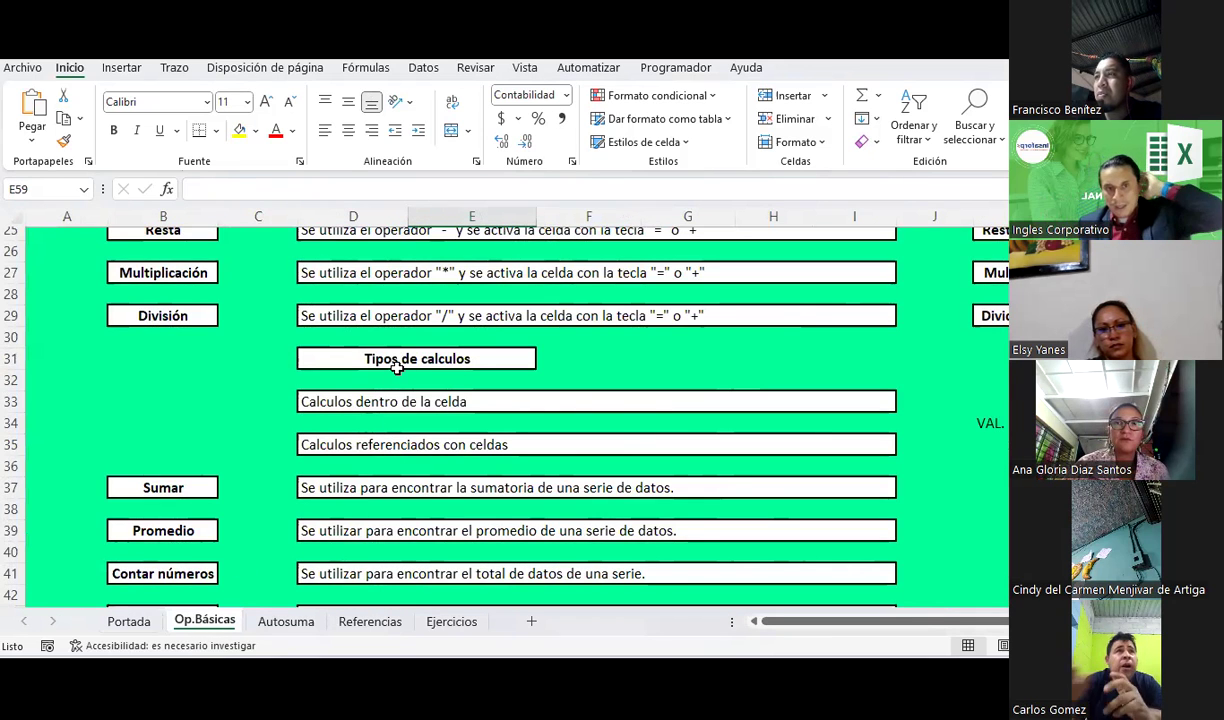
scroll(397, 362, "up", 4)
scroll(397, 362, "up", 1)
scroll(397, 368, "up", 3)
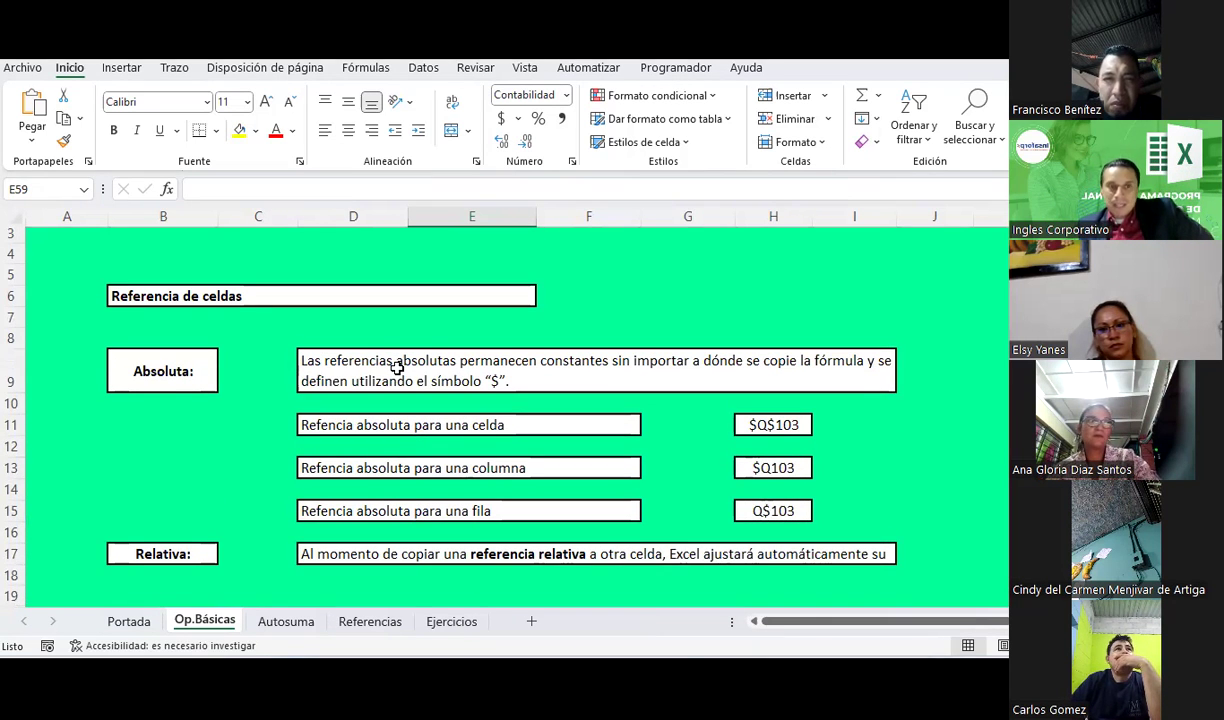
left_click(189, 382)
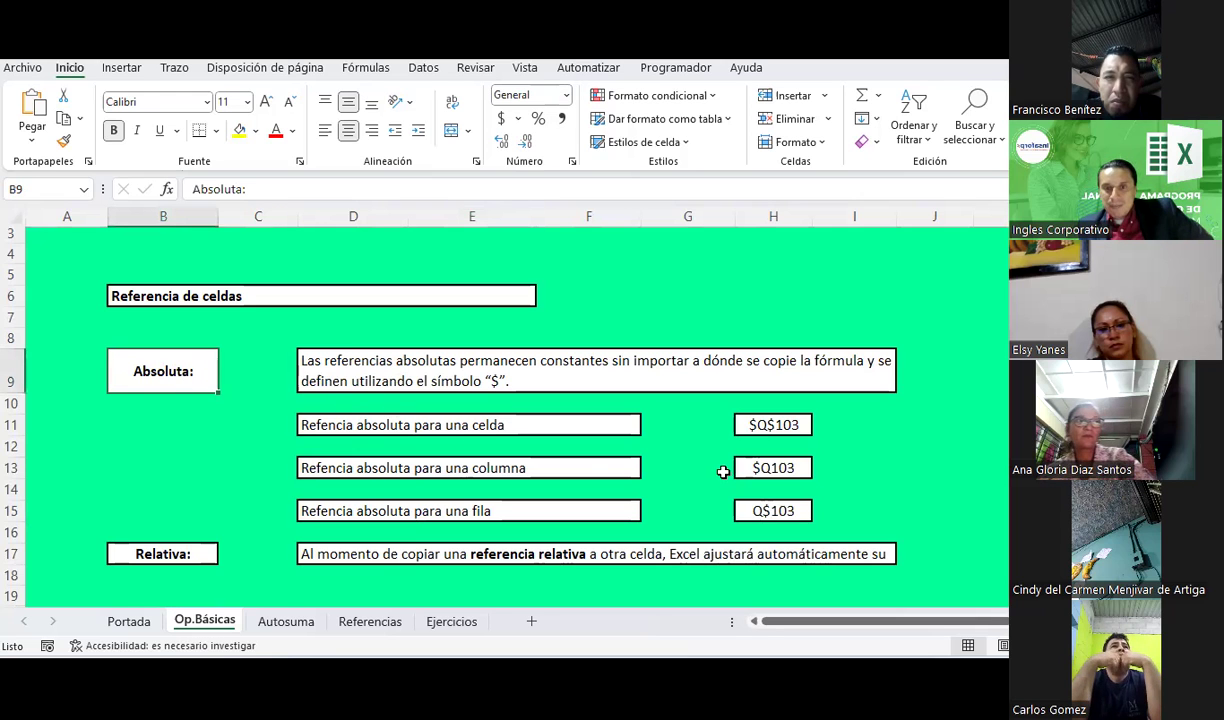
scroll(669, 413, "up", 2)
With the blue pen, draw ink arrows at the $ signs in $Q$103, $Q103 and Q$103.
scroll(669, 411, "up", 2)
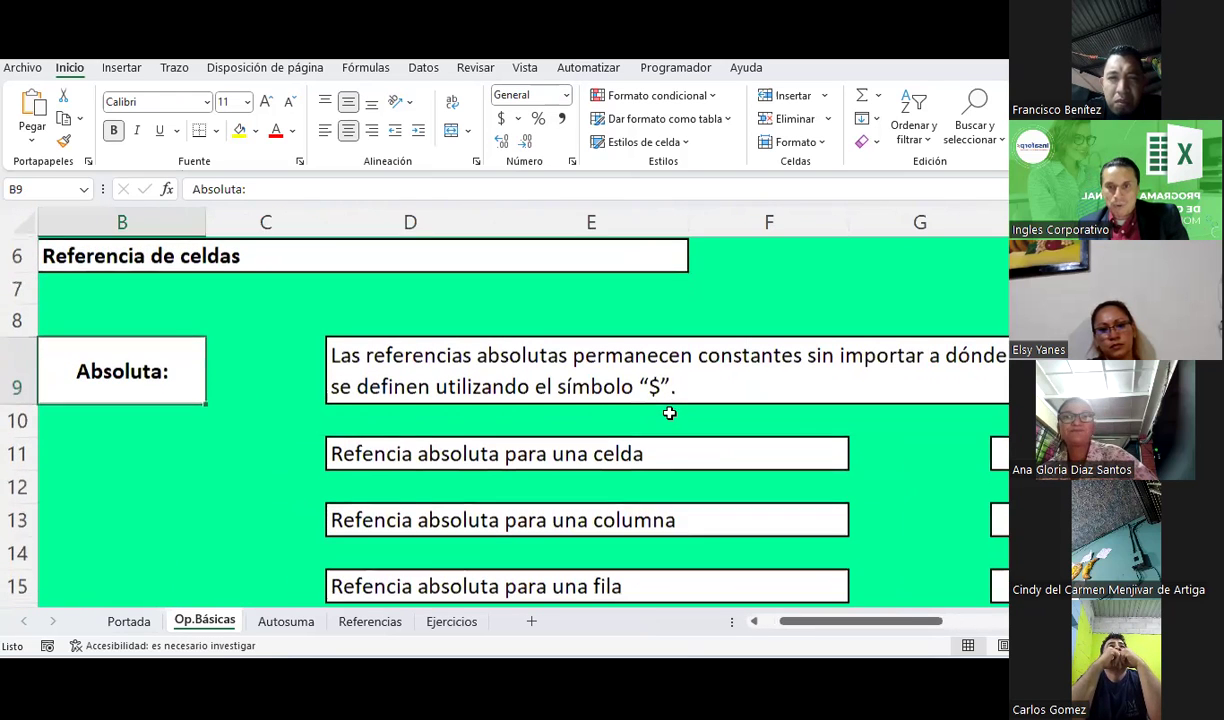
left_click_drag(845, 622, 917, 622)
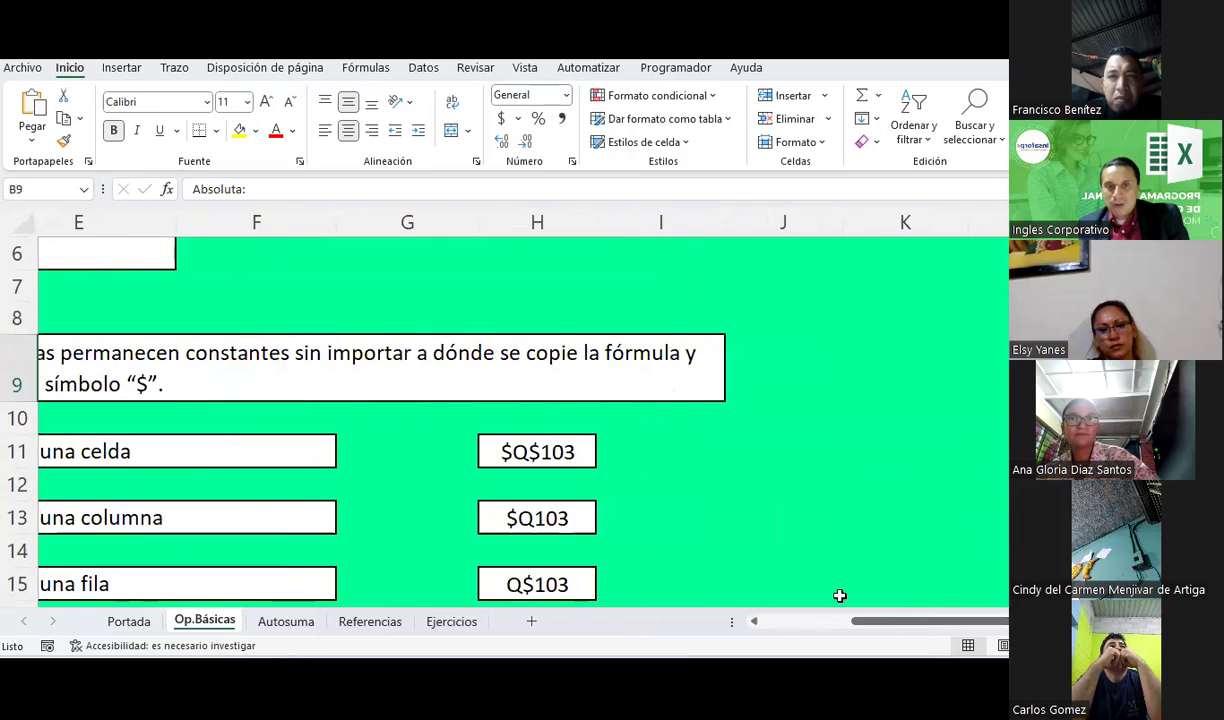
left_click(175, 68)
left_click(164, 112)
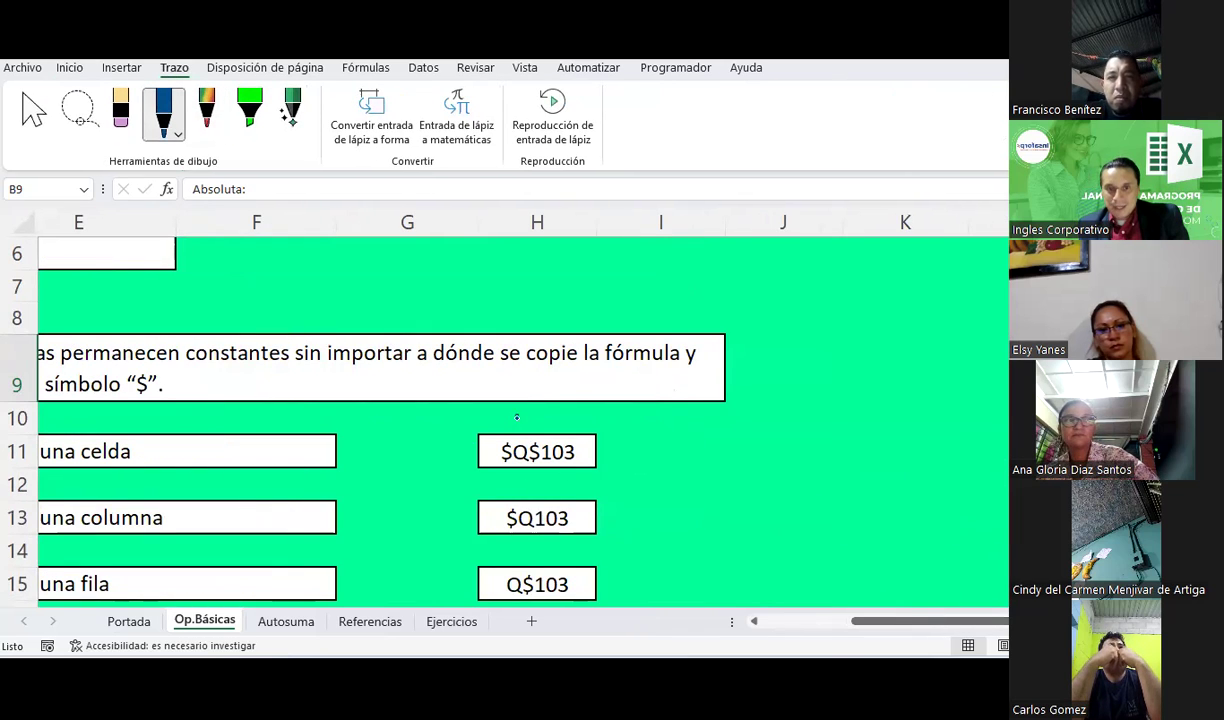
left_click_drag(509, 431, 520, 419)
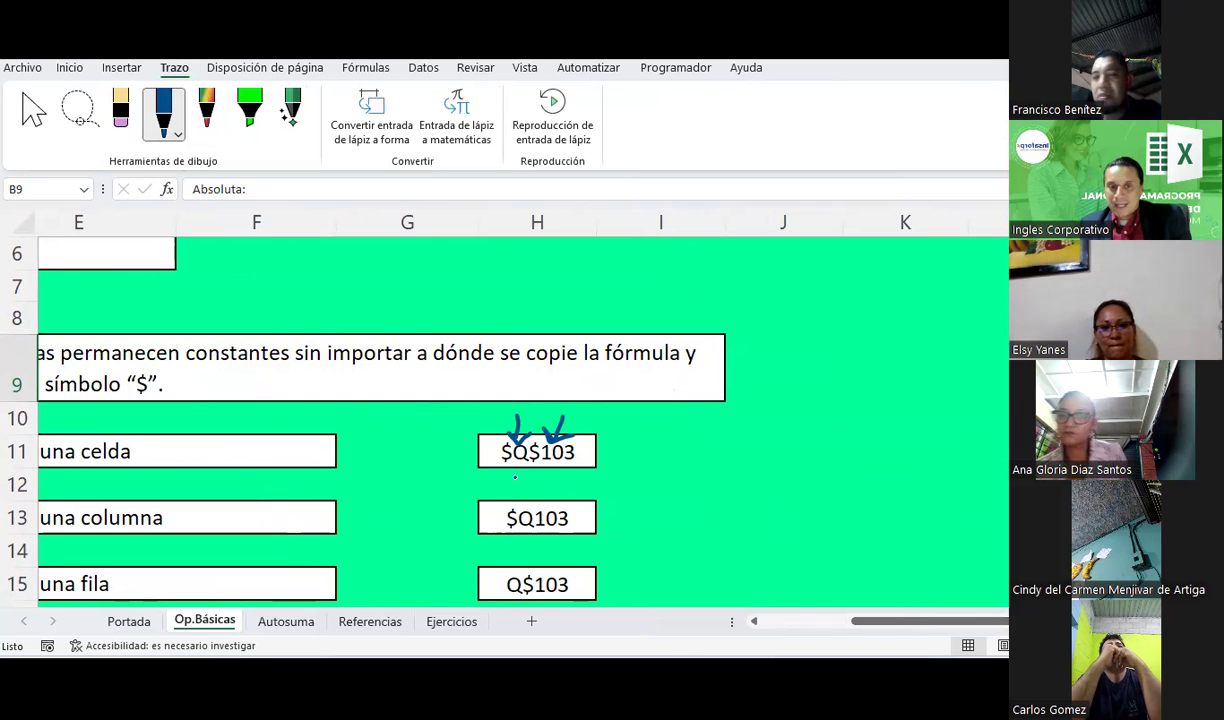
left_click_drag(515, 477, 515, 503)
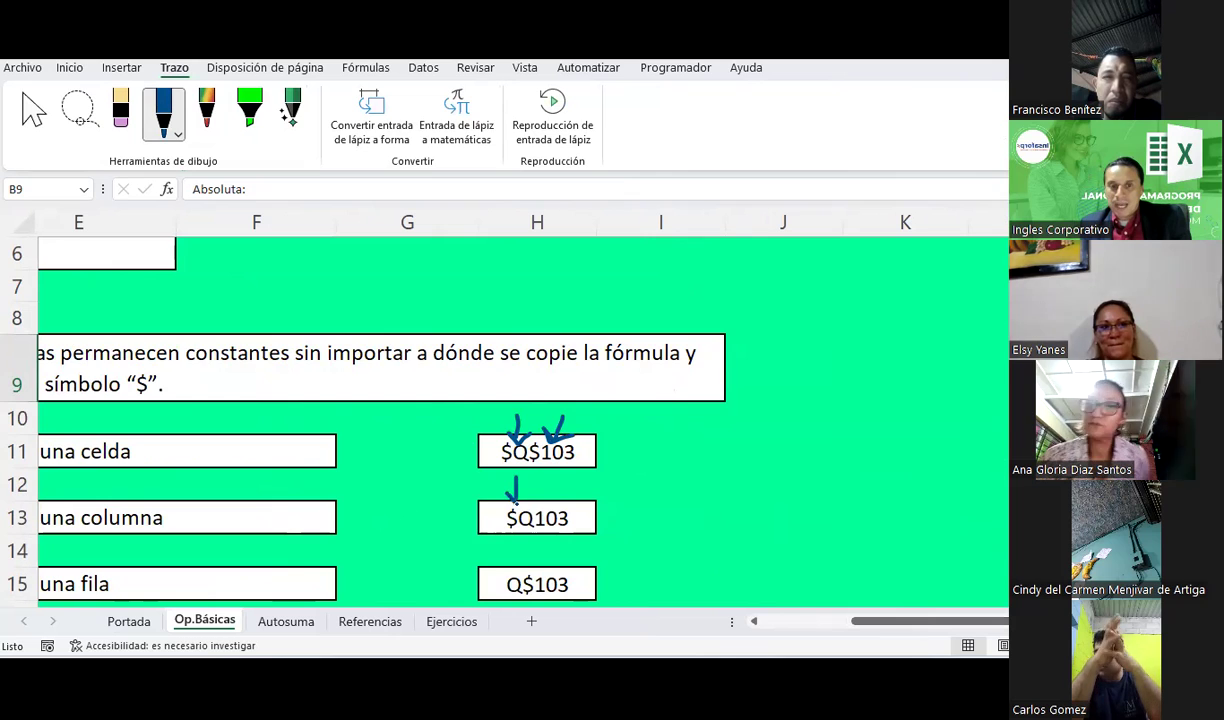
left_click_drag(541, 546, 544, 562)
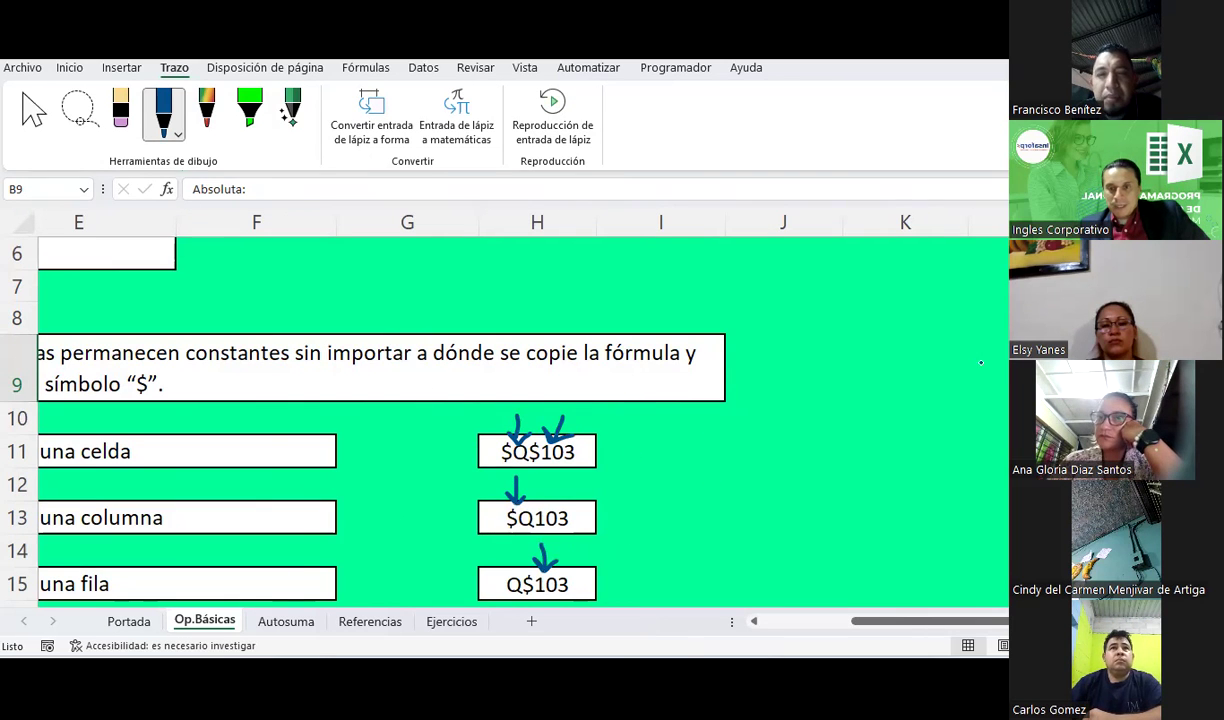
Label the handwritten Q103 x R103 note 'RR', box it, and draw three arrows curving right.
scroll(500, 420, "down", 3)
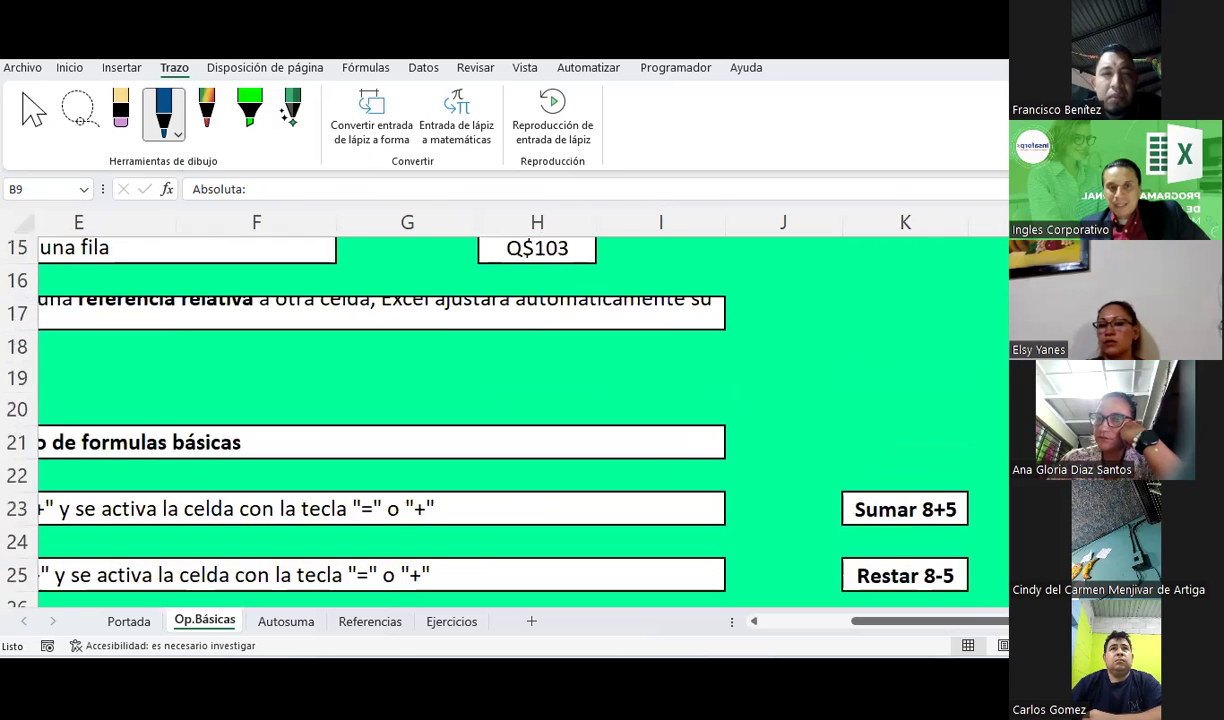
scroll(500, 420, "up", 2)
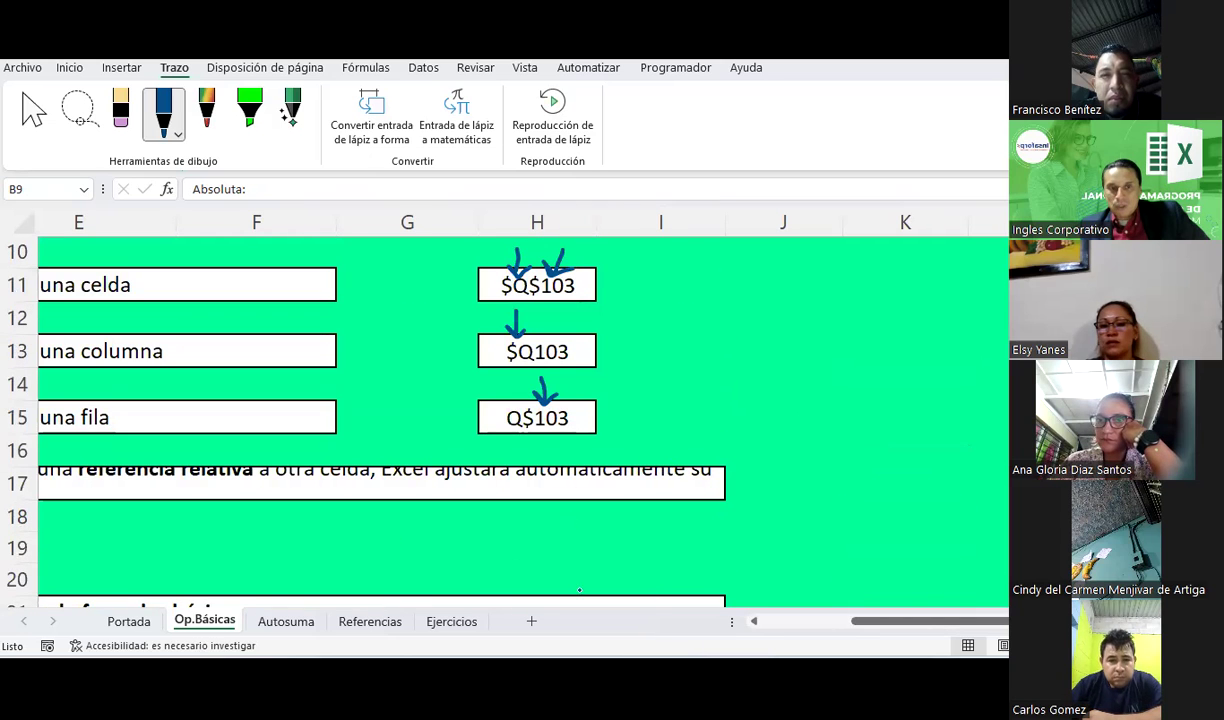
left_click_drag(962, 621, 956, 621)
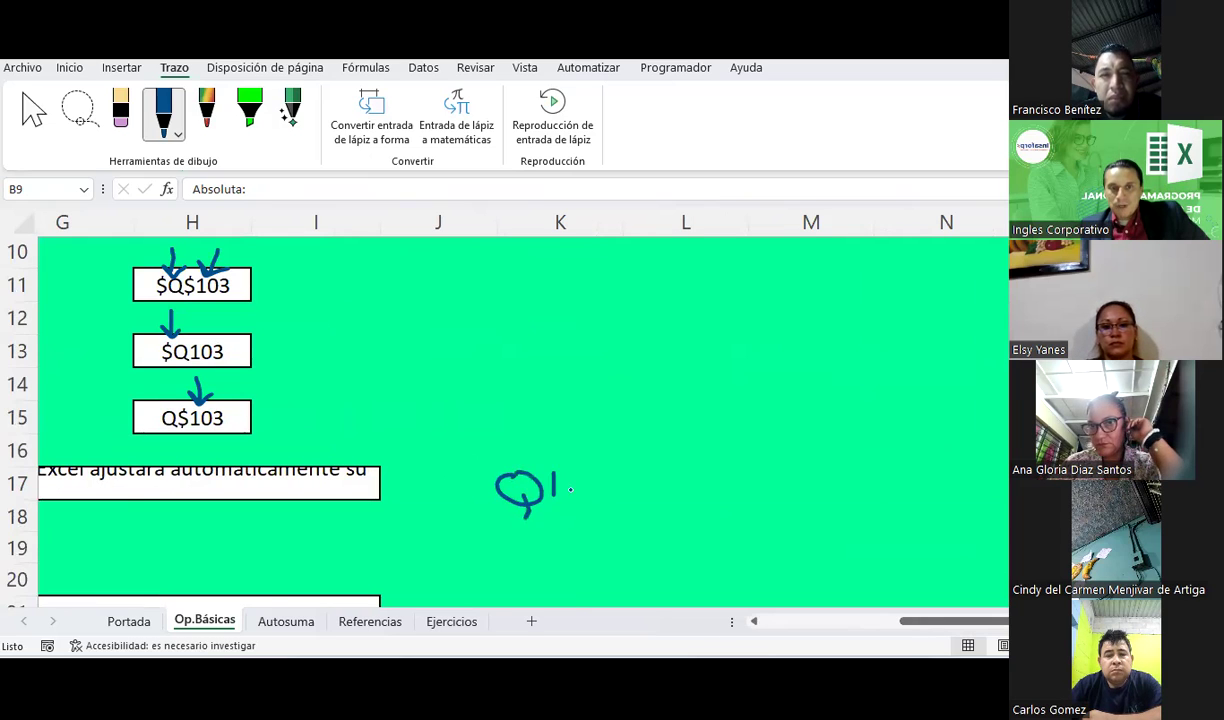
left_click_drag(566, 490, 738, 500)
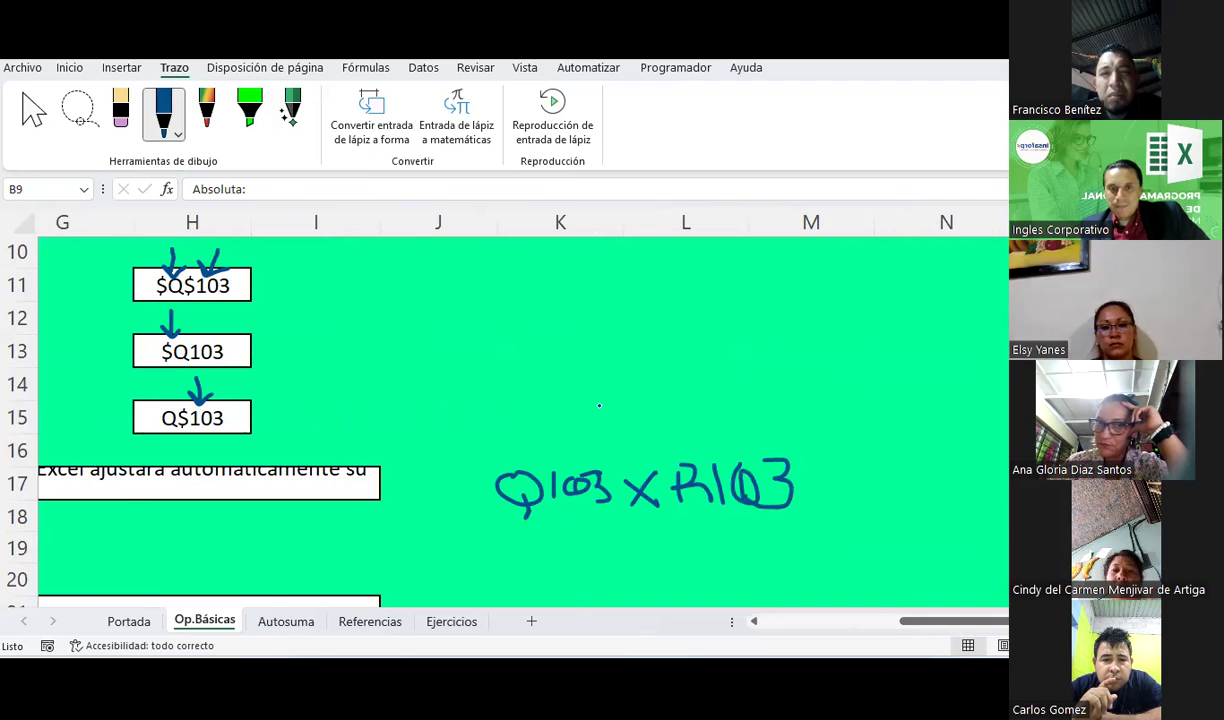
mouse_move(635, 446)
left_mouse_down()
mouse_move(631, 419)
mouse_move(632, 431)
left_mouse_up()
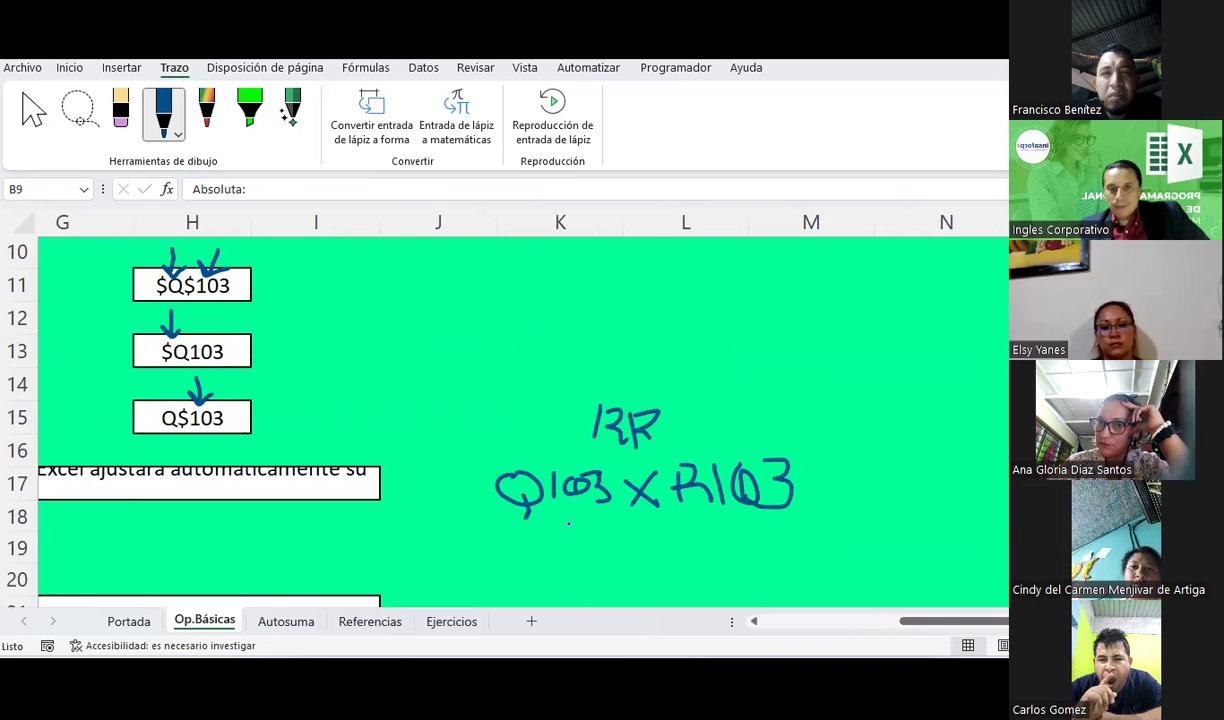
mouse_move(530, 541)
left_mouse_down()
mouse_move(735, 528)
mouse_move(805, 450)
mouse_move(525, 448)
mouse_move(478, 535)
left_mouse_up()
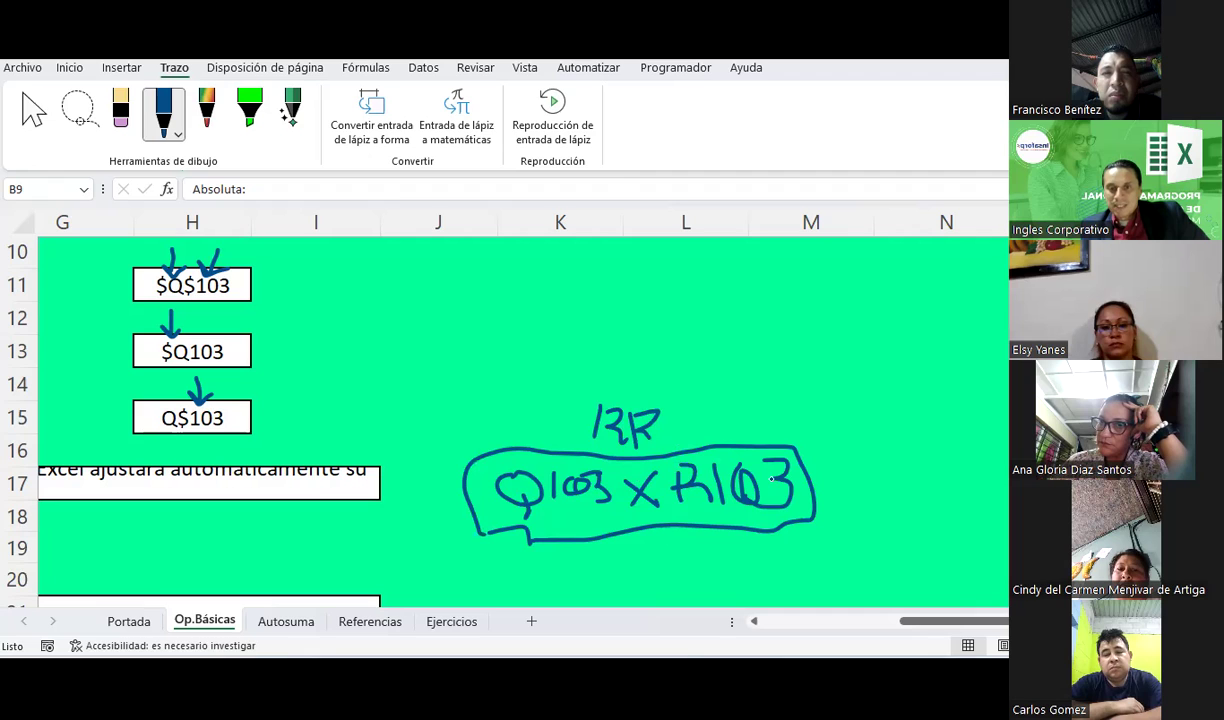
left_click_drag(770, 413, 893, 418)
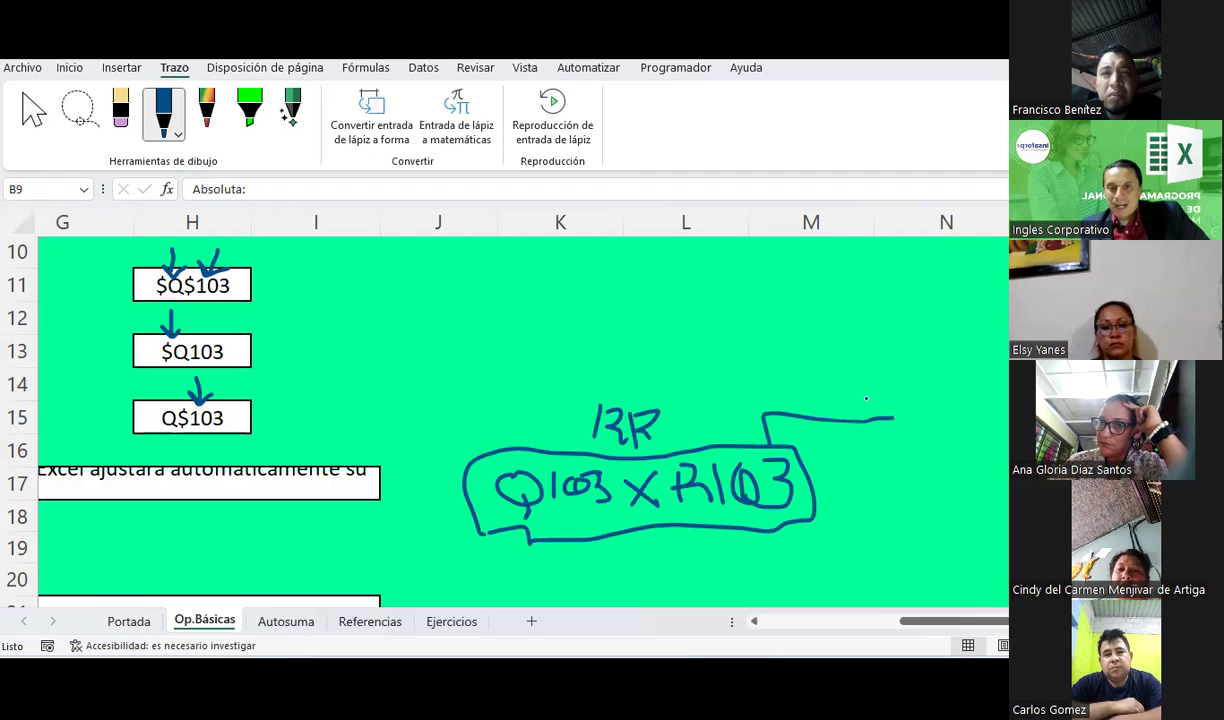
left_click_drag(663, 579, 879, 520)
mouse_move(690, 458)
left_mouse_down()
mouse_move(726, 333)
mouse_move(982, 425)
left_mouse_up()
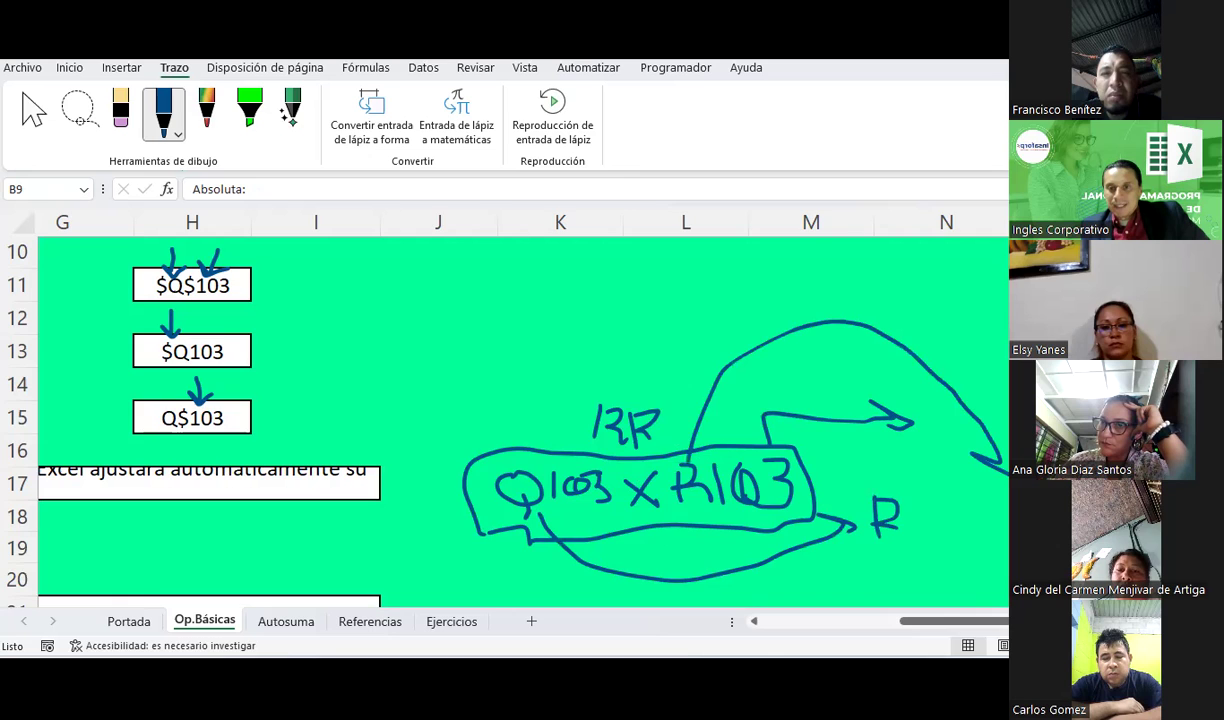
scroll(523, 420, "right", 6)
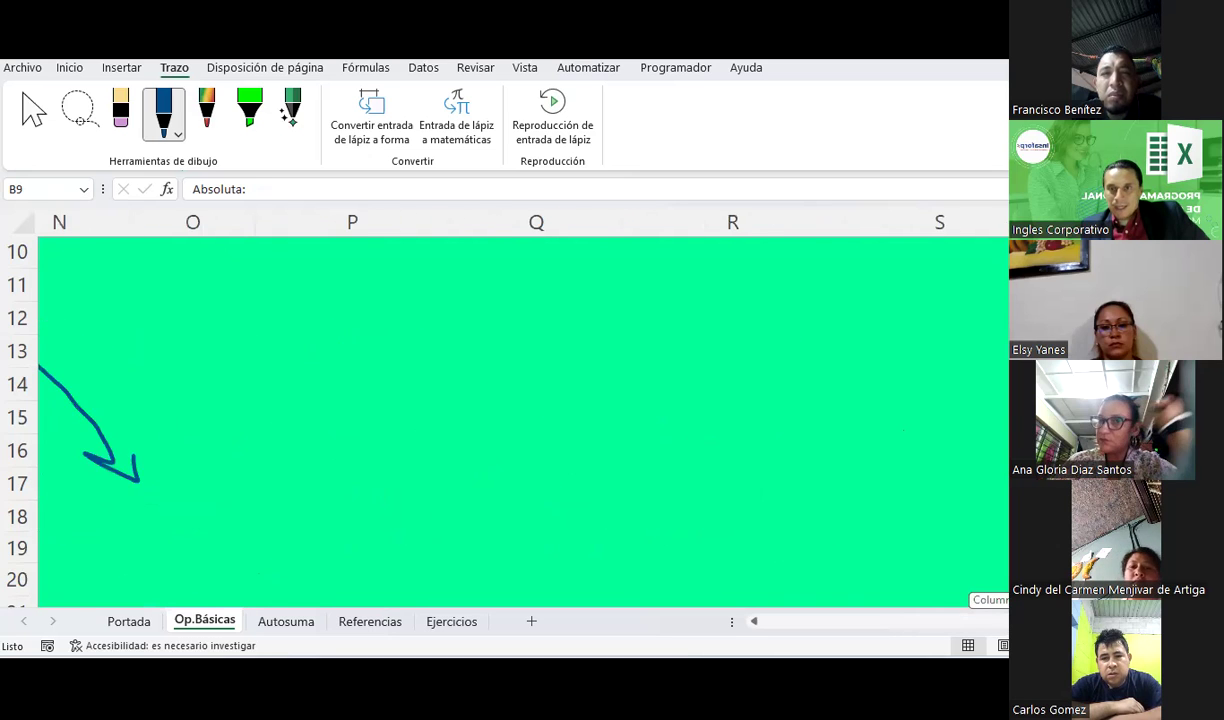
Ink more arrows from the boxed formula toward row 21 and handwrite 'R10' near column P.
scroll(860, 547, "left", 4)
scroll(860, 547, "left", 3)
scroll(860, 547, "right", 2)
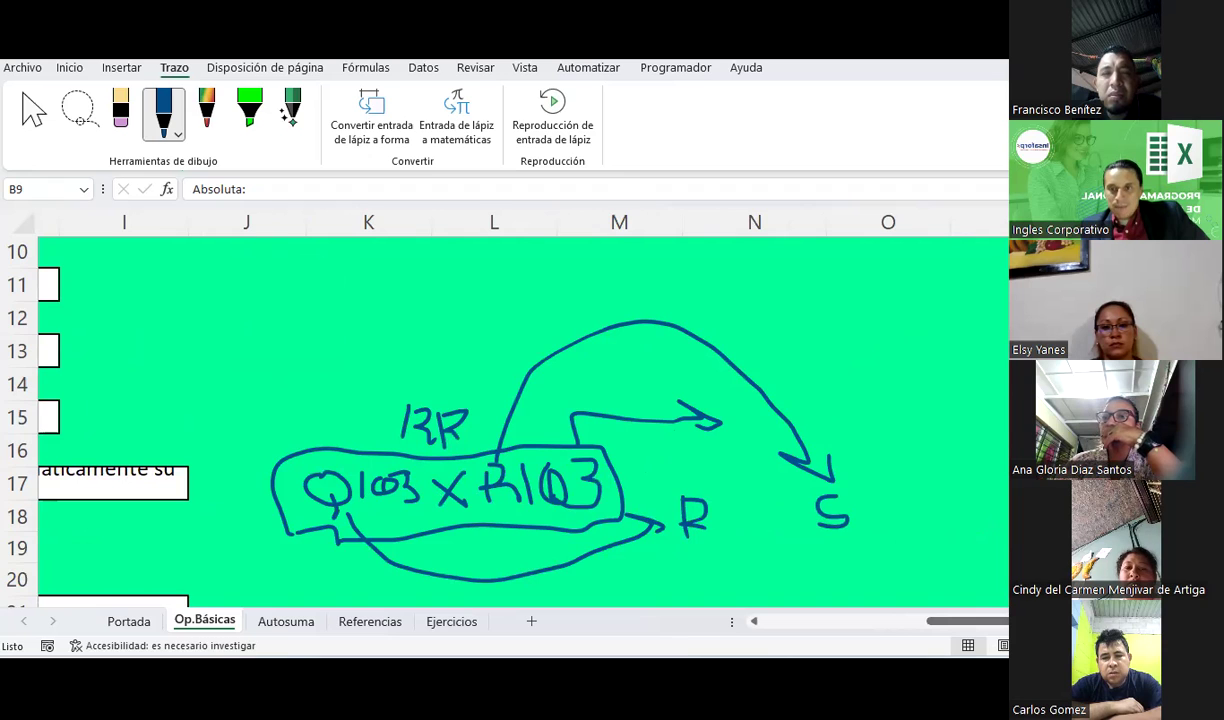
scroll(895, 301, "down", 1)
scroll(895, 301, "down", 2)
scroll(895, 301, "up", 1)
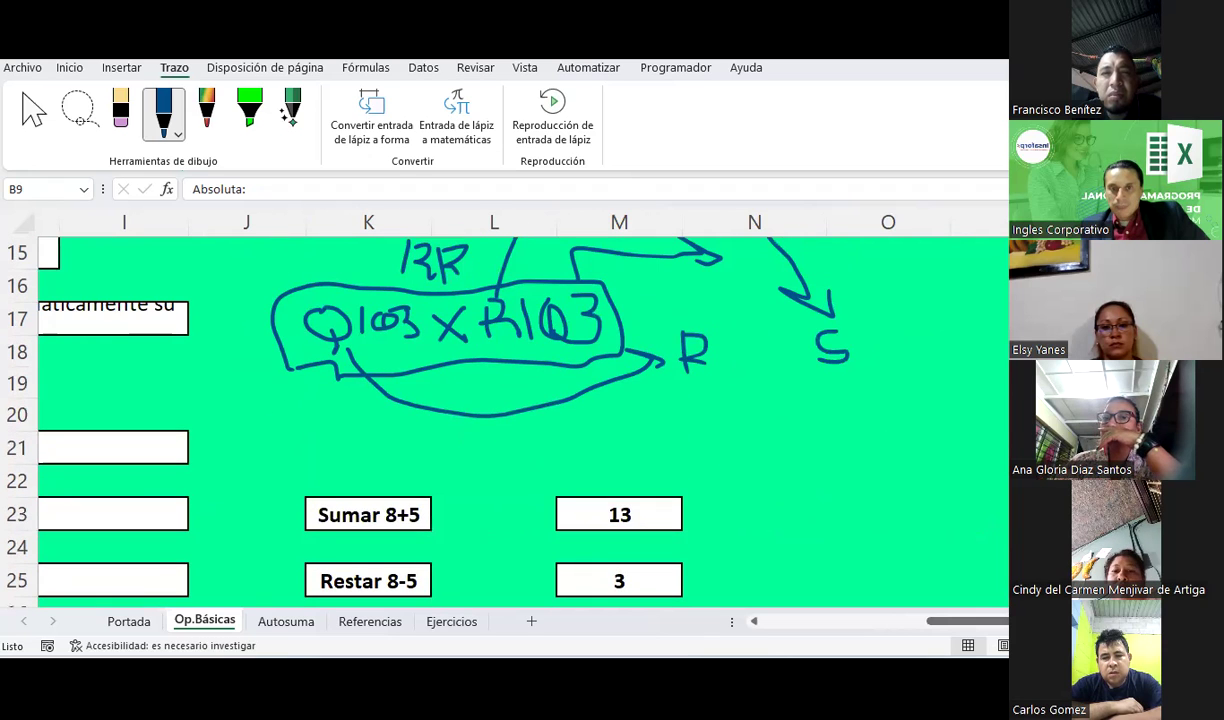
left_click_drag(900, 296, 888, 368)
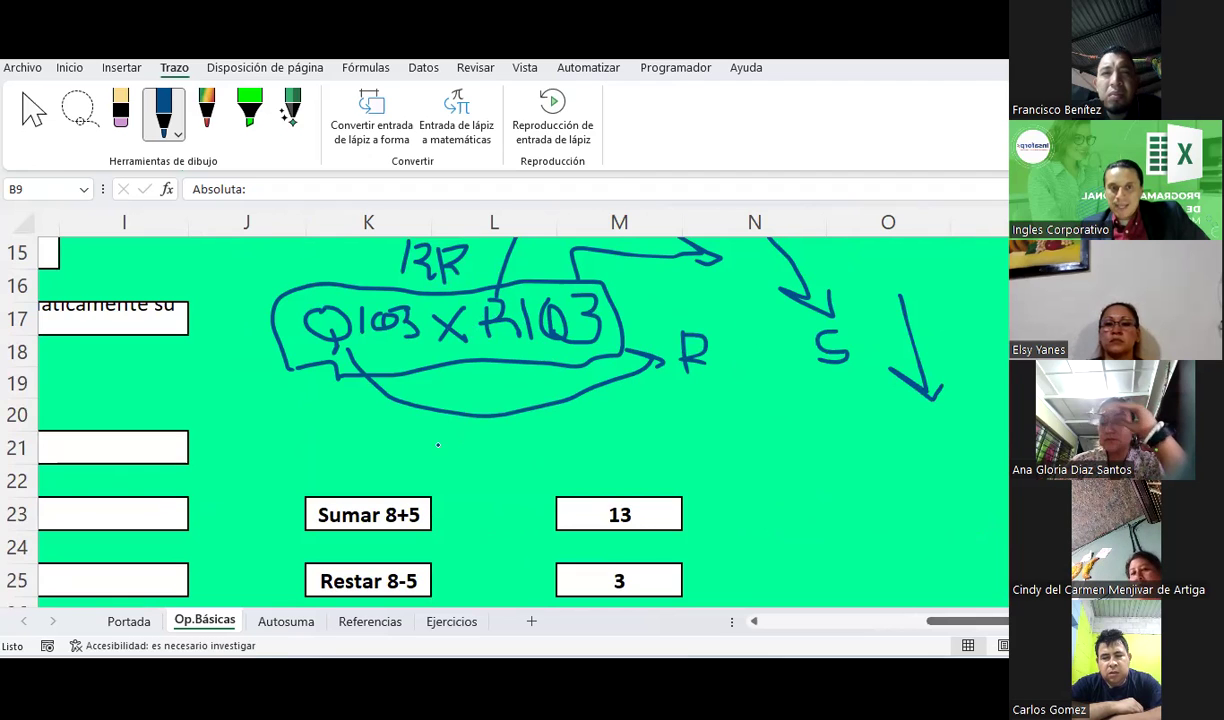
mouse_move(391, 342)
left_mouse_down()
mouse_move(900, 458)
mouse_move(922, 456)
mouse_move(940, 430)
mouse_move(962, 456)
mouse_move(982, 436)
left_mouse_up()
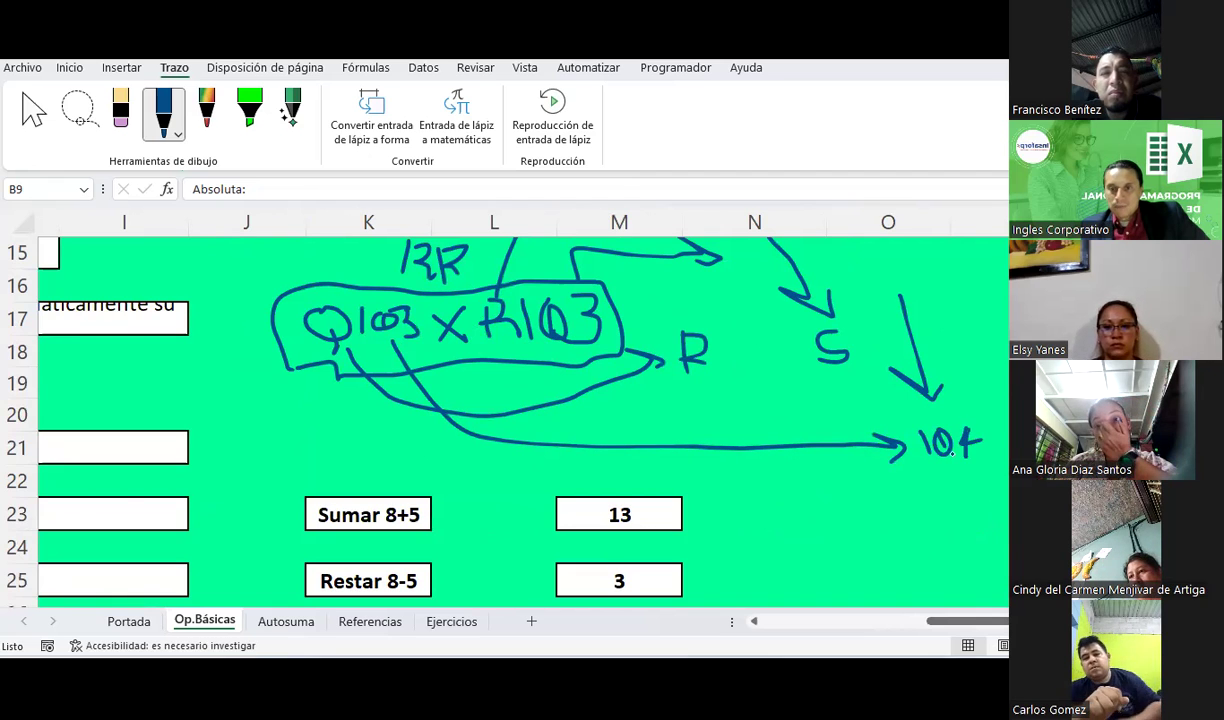
left_click_drag(902, 433, 906, 455)
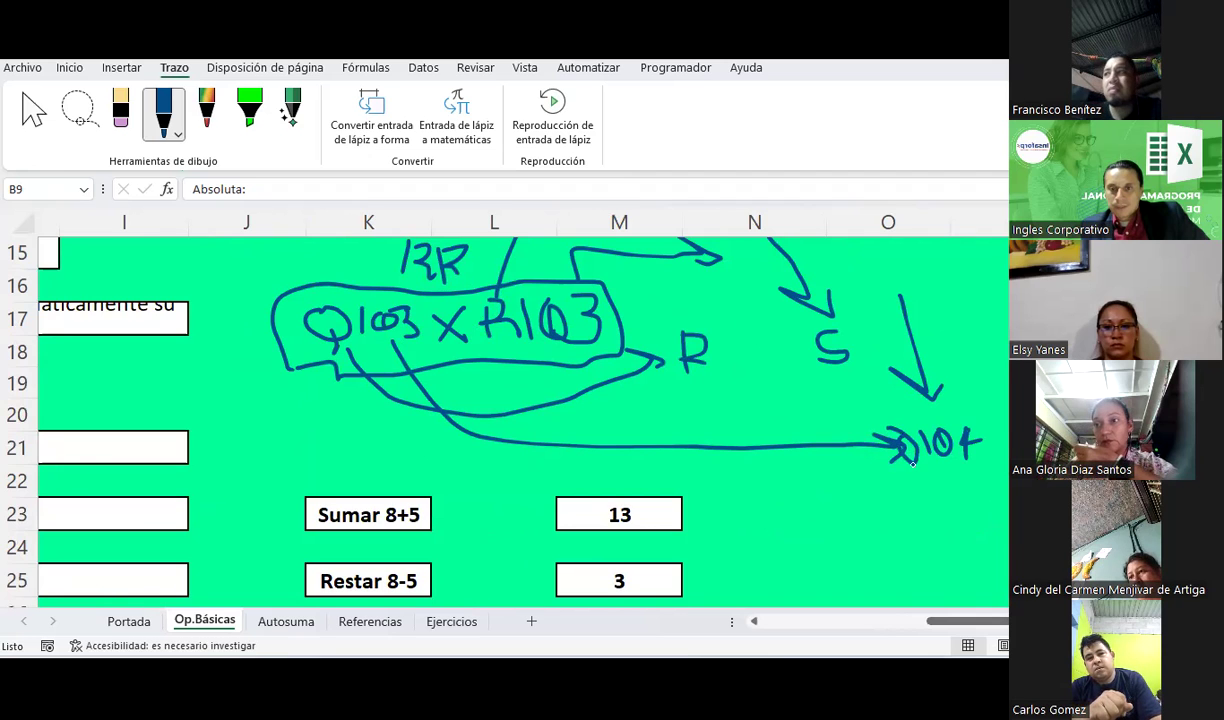
left_click_drag(600, 330, 1006, 390)
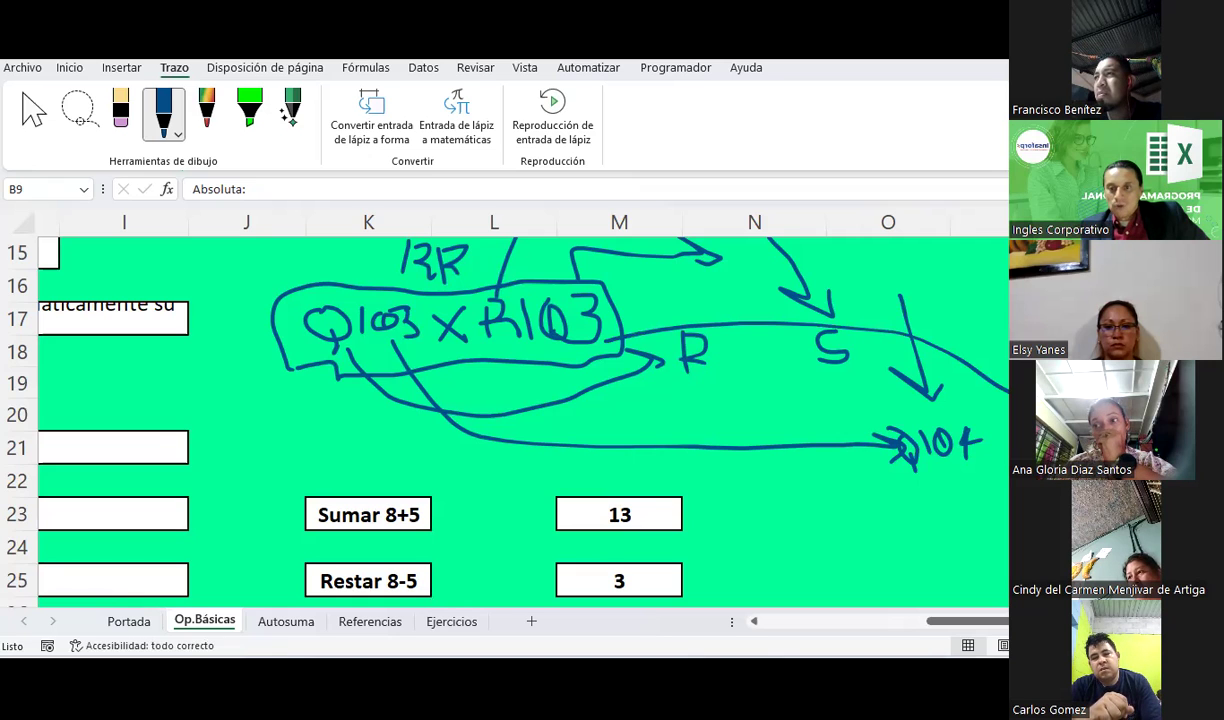
scroll(692, 462, "right", 3)
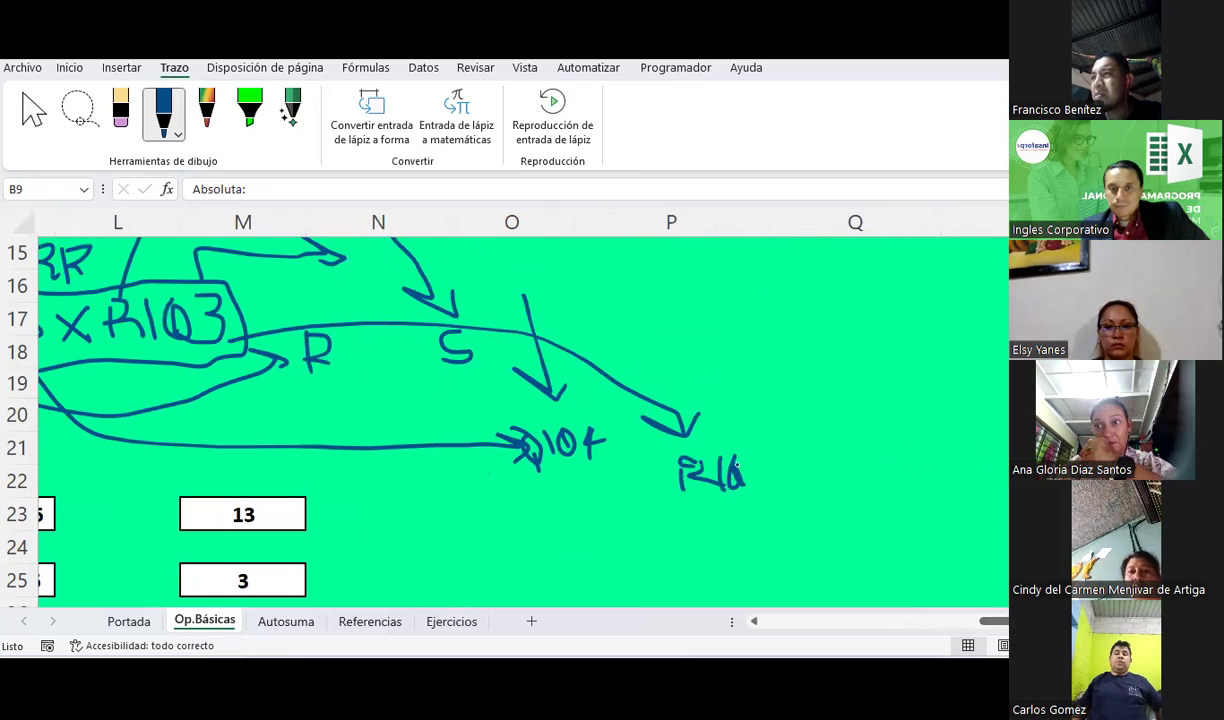
left_click_drag(759, 459, 782, 478)
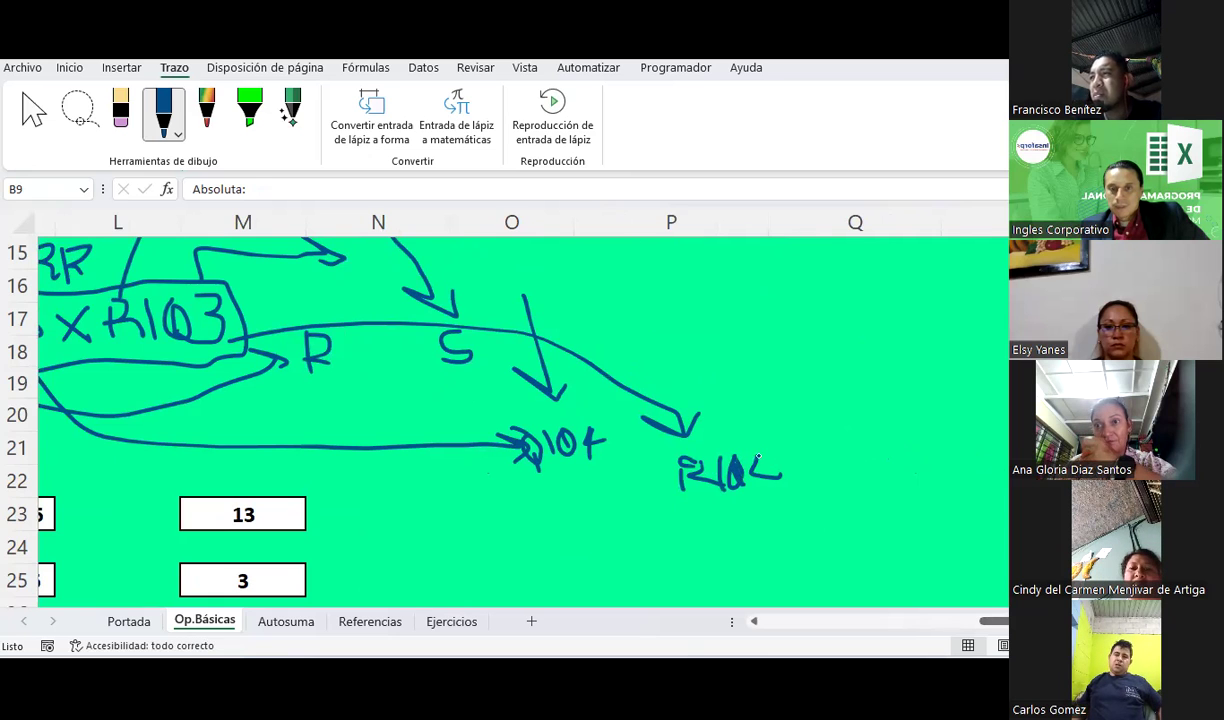
left_click_drag(985, 621, 890, 633)
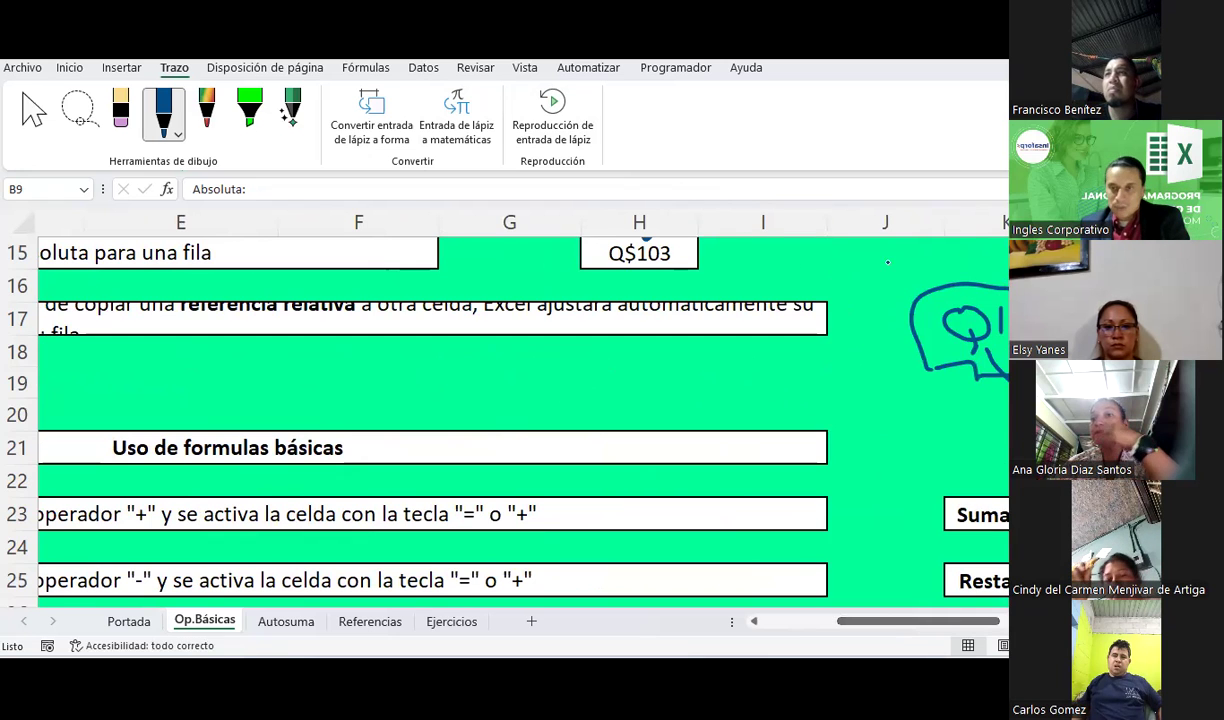
Draw ink arrows leading out from the $Q$103 box.
key("Escape")
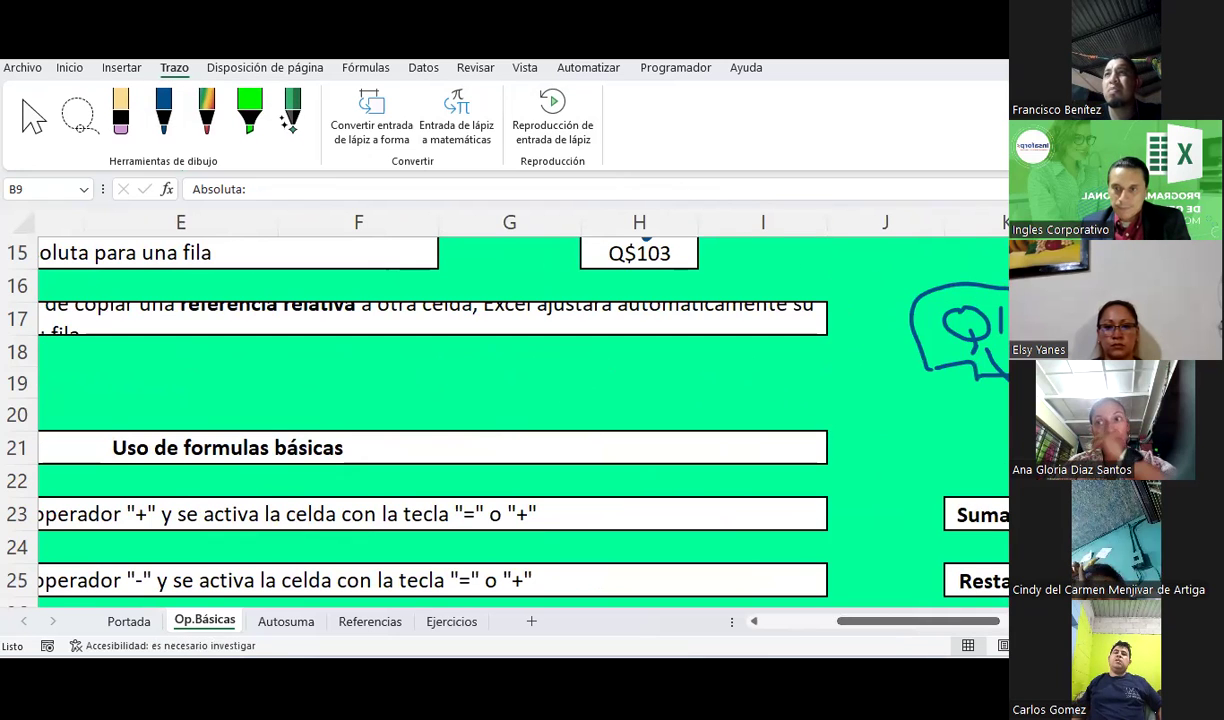
scroll(420, 420, "up", 4)
scroll(420, 420, "down", 1)
scroll(420, 420, "down", 1)
left_click(163, 110)
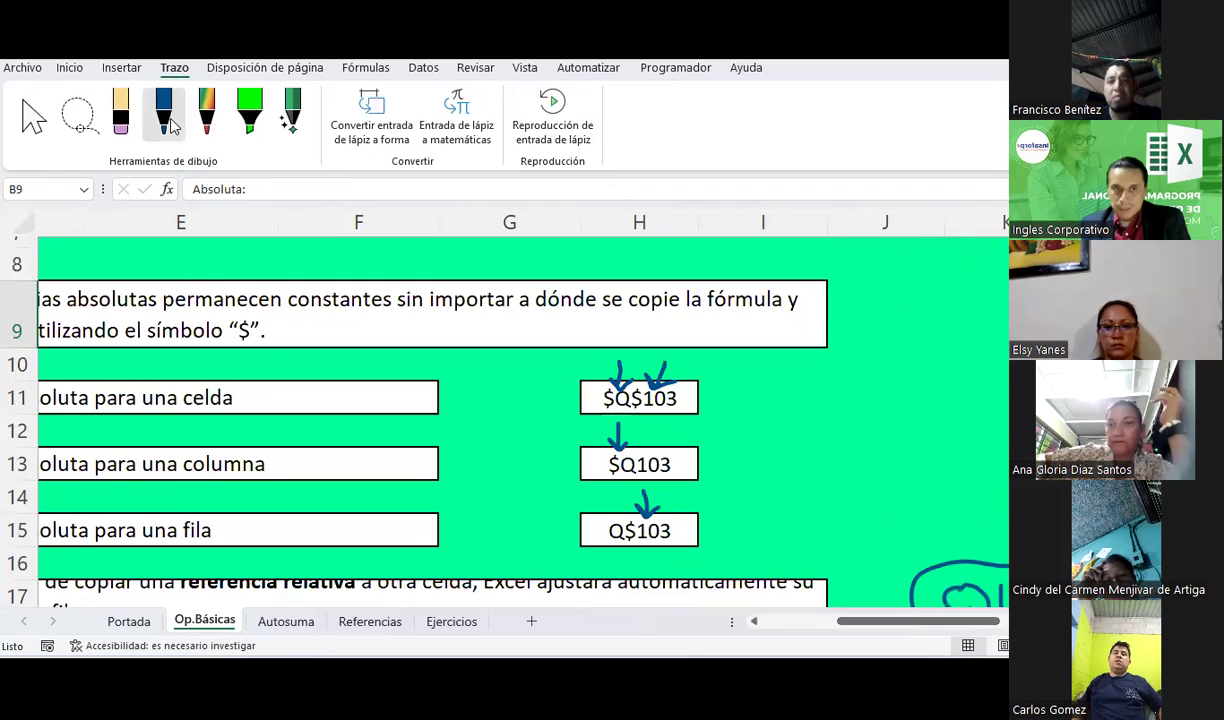
mouse_move(710, 401)
left_mouse_down()
mouse_move(781, 391)
mouse_move(771, 396)
mouse_move(820, 437)
left_mouse_up()
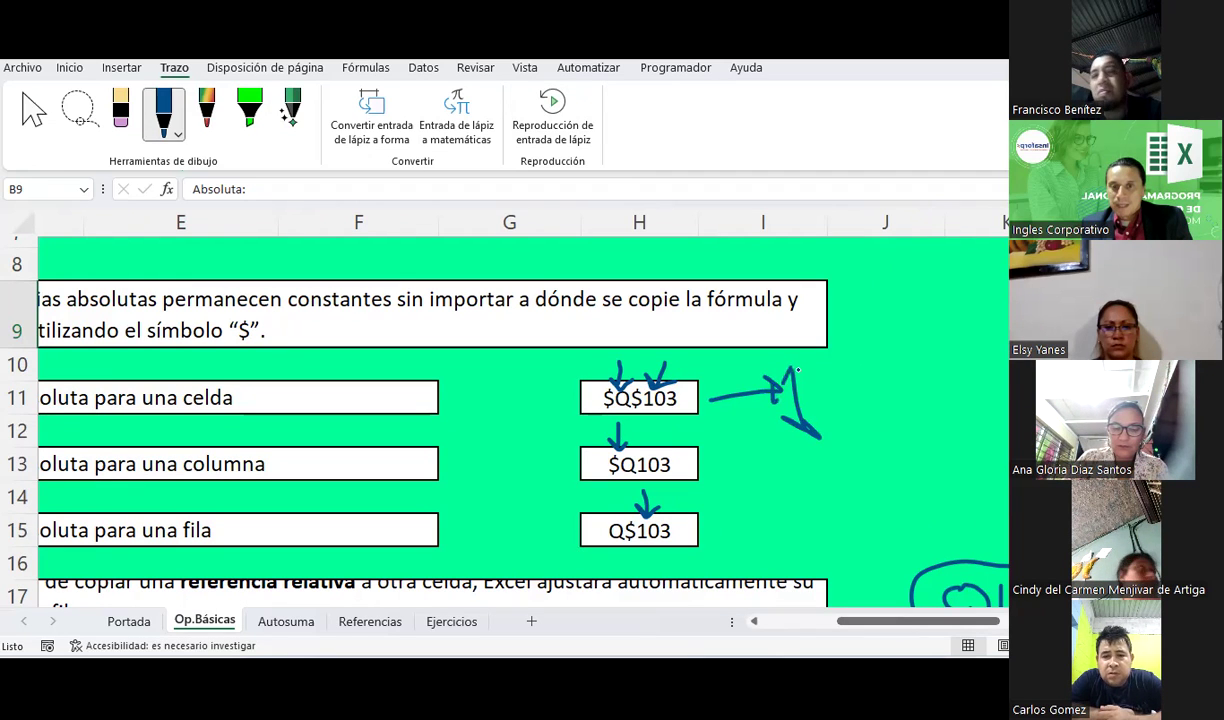
left_click_drag(796, 367, 809, 382)
left_click_drag(712, 386, 712, 408)
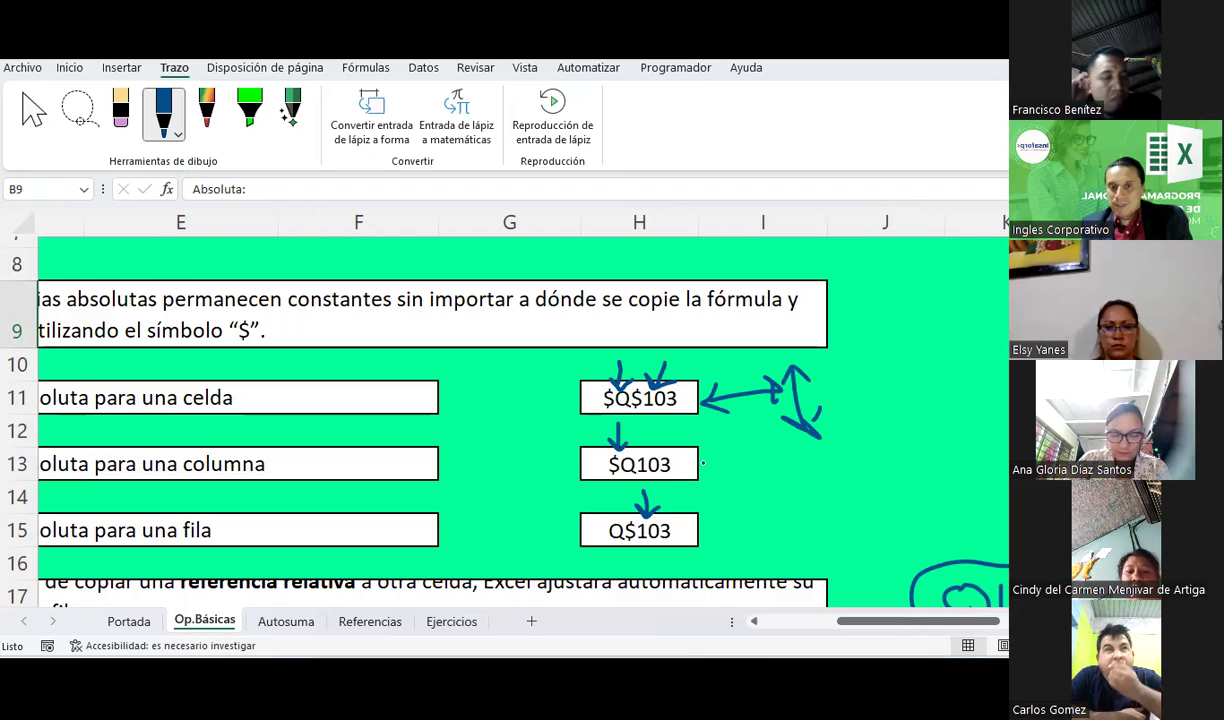
Draw arrows from the $Q103 box and handwrite the examples '$Q103' and '$Q104'.
mouse_move(700, 465)
left_mouse_down()
mouse_move(771, 456)
mouse_move(811, 473)
left_mouse_up()
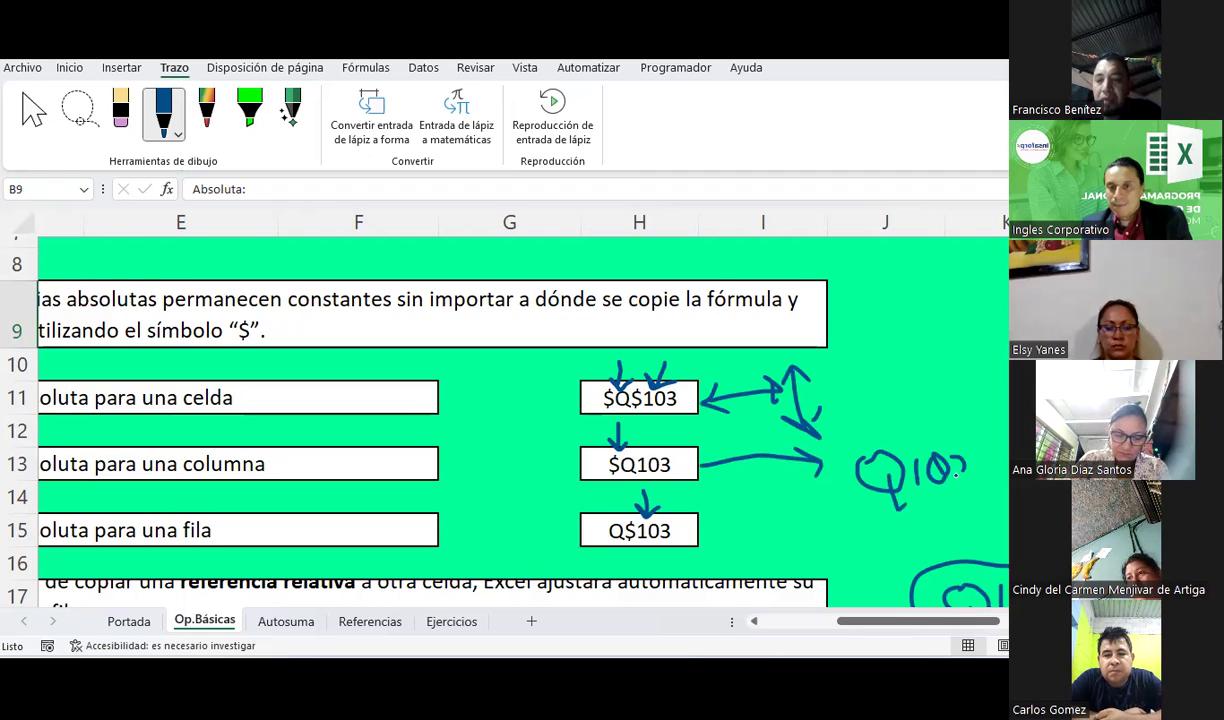
left_click_drag(812, 456, 827, 446)
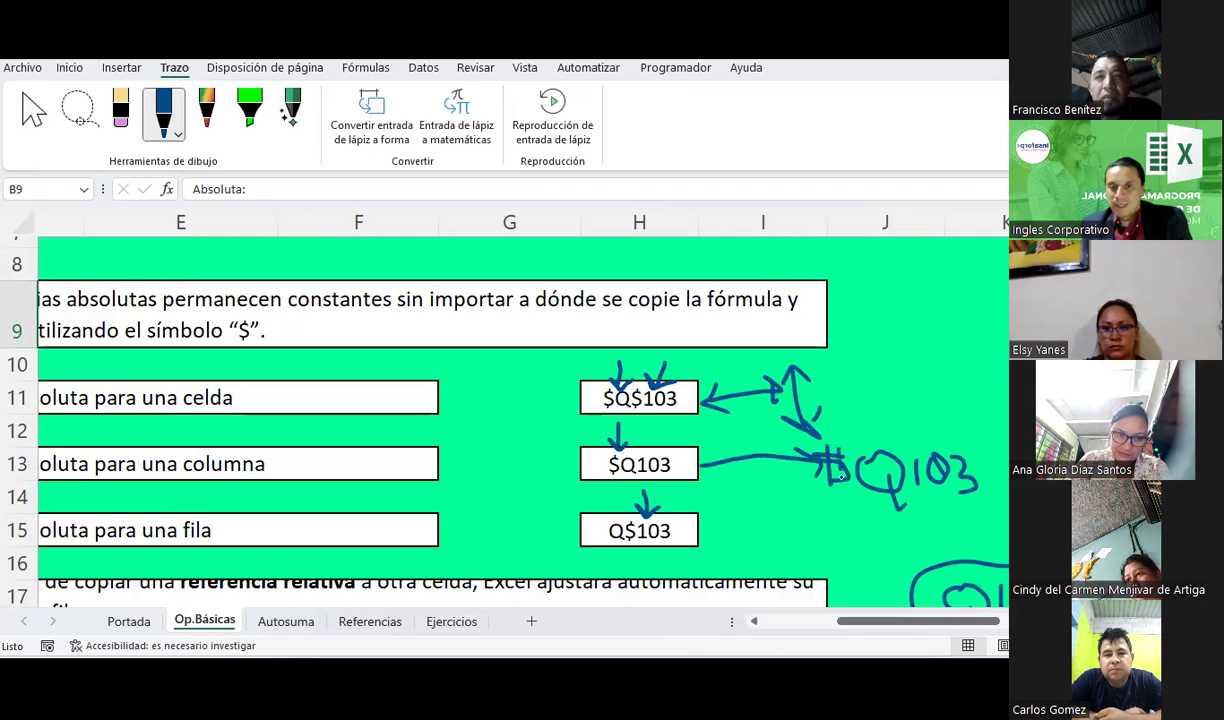
mouse_move(709, 448)
left_mouse_down()
mouse_move(709, 512)
mouse_move(733, 487)
left_mouse_up()
left_click_drag(1007, 404, 1000, 447)
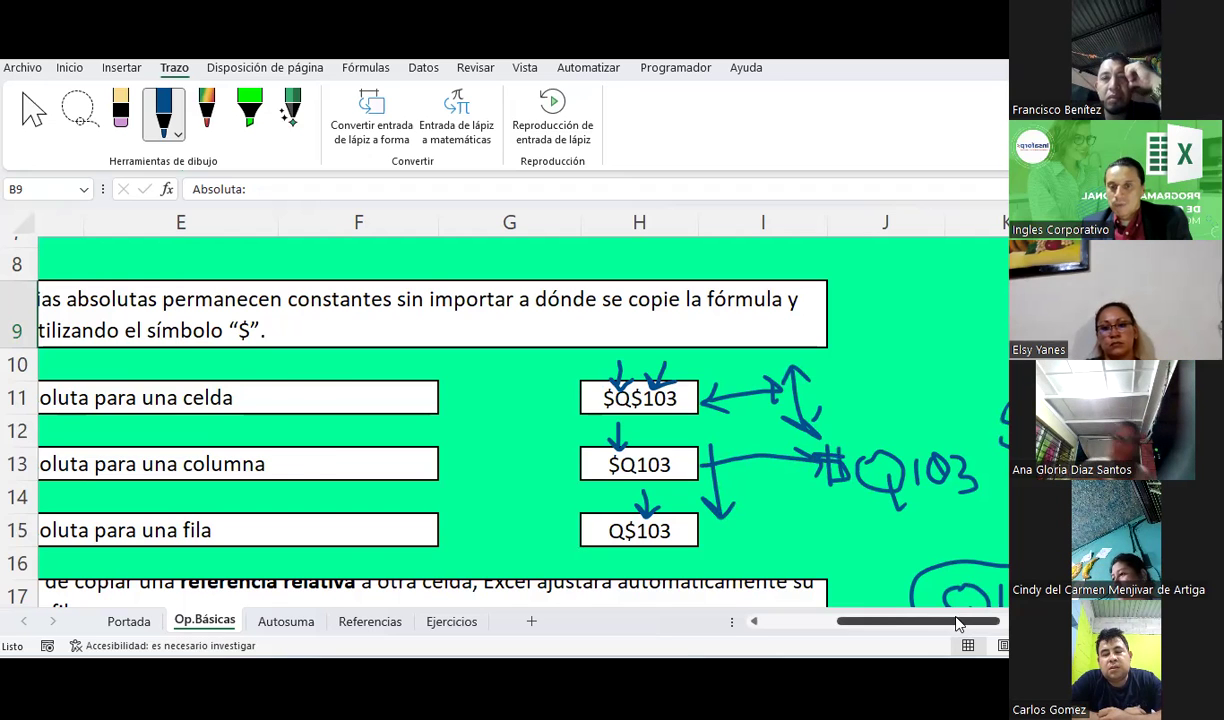
scroll(958, 624, "right", 1)
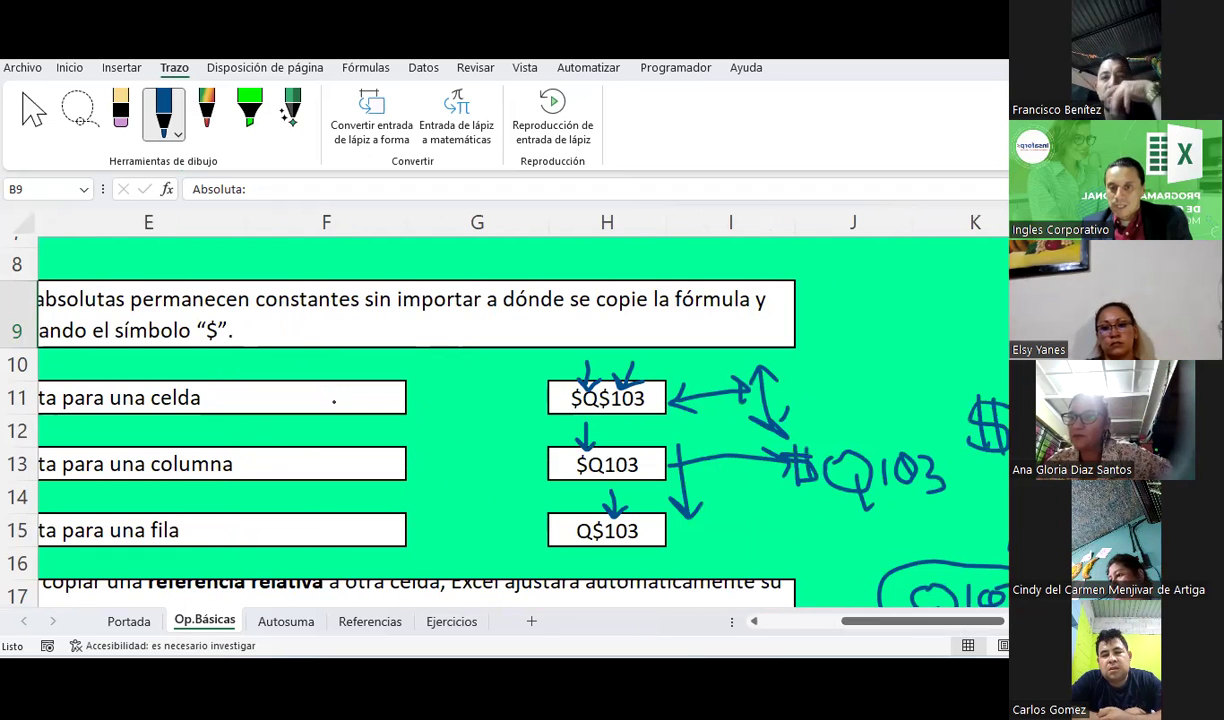
key("Escape")
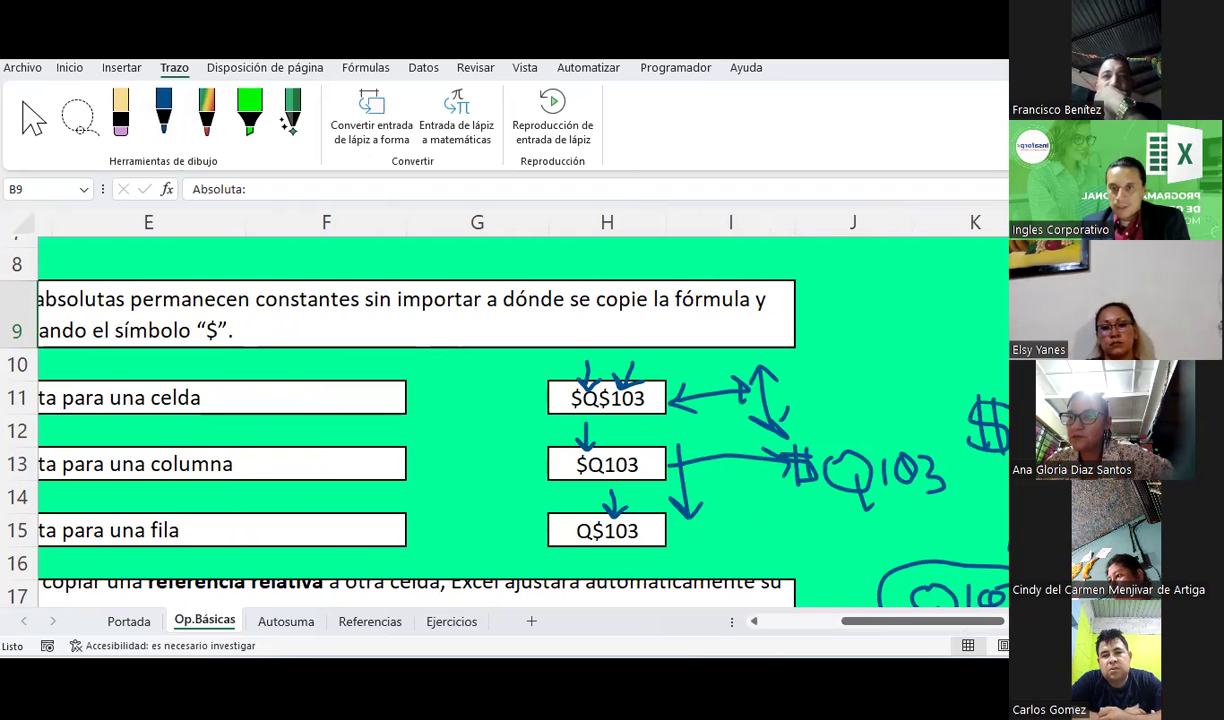
left_click_drag(976, 623, 1003, 624)
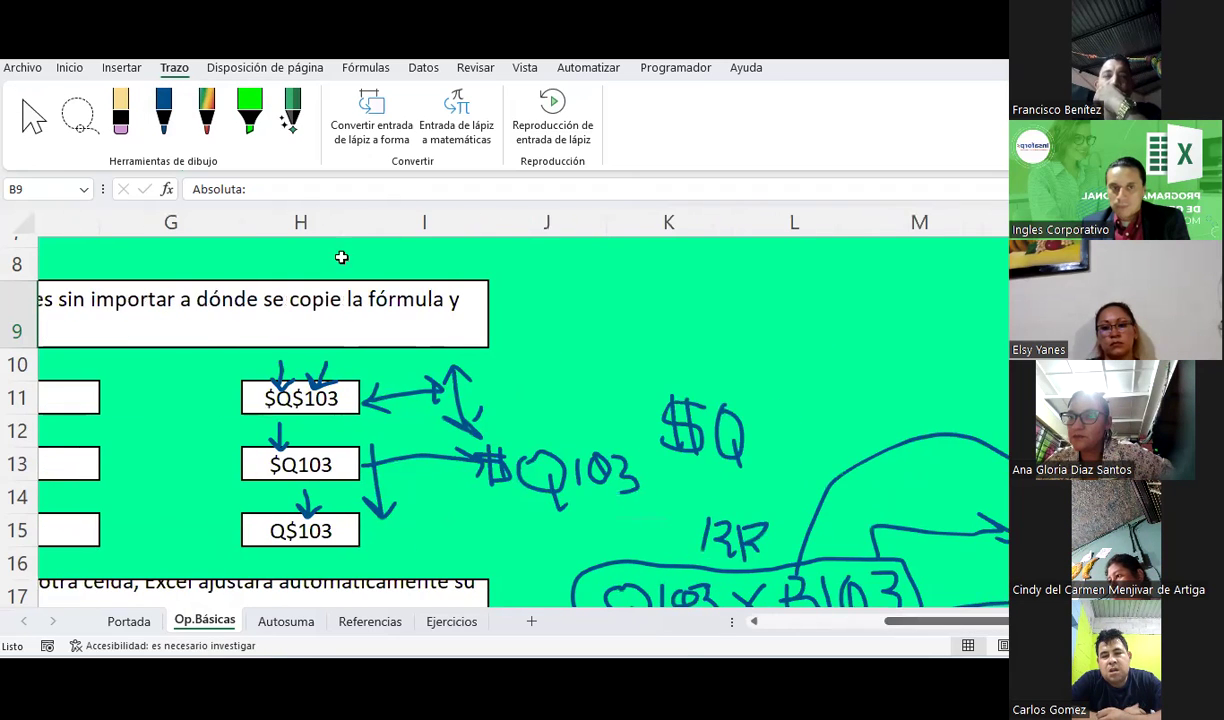
left_click(163, 112)
left_click_drag(750, 395, 748, 458)
left_click_drag(780, 405, 786, 446)
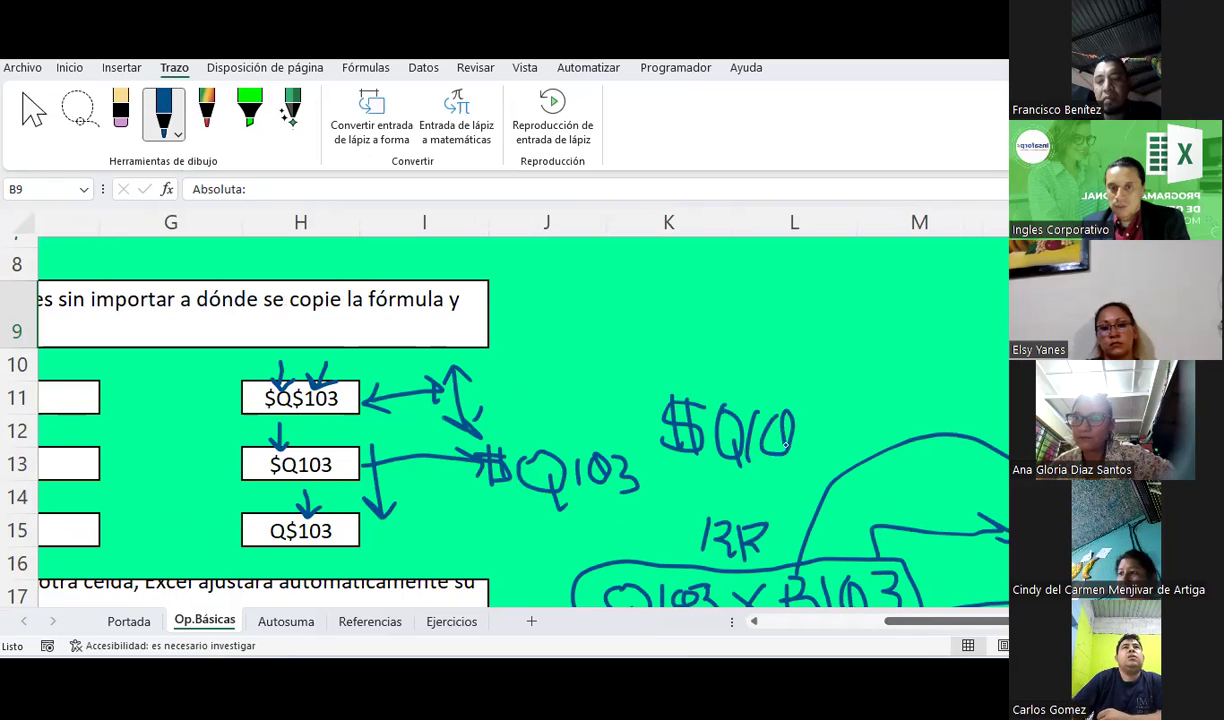
mouse_move(818, 400)
left_mouse_down()
mouse_move(832, 426)
mouse_move(822, 436)
left_mouse_up()
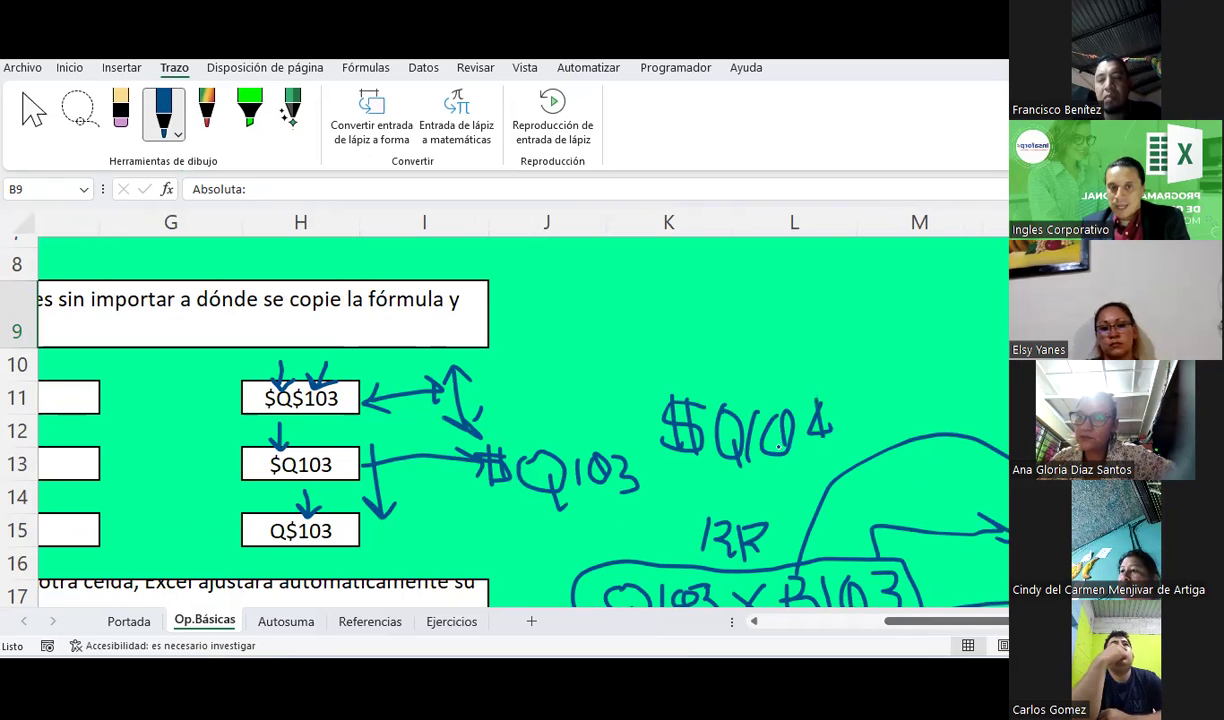
Draw an arrow up from Q$103 and handwrite the examples 'R$103' and 'Q$103'.
left_click_drag(352, 530, 576, 320)
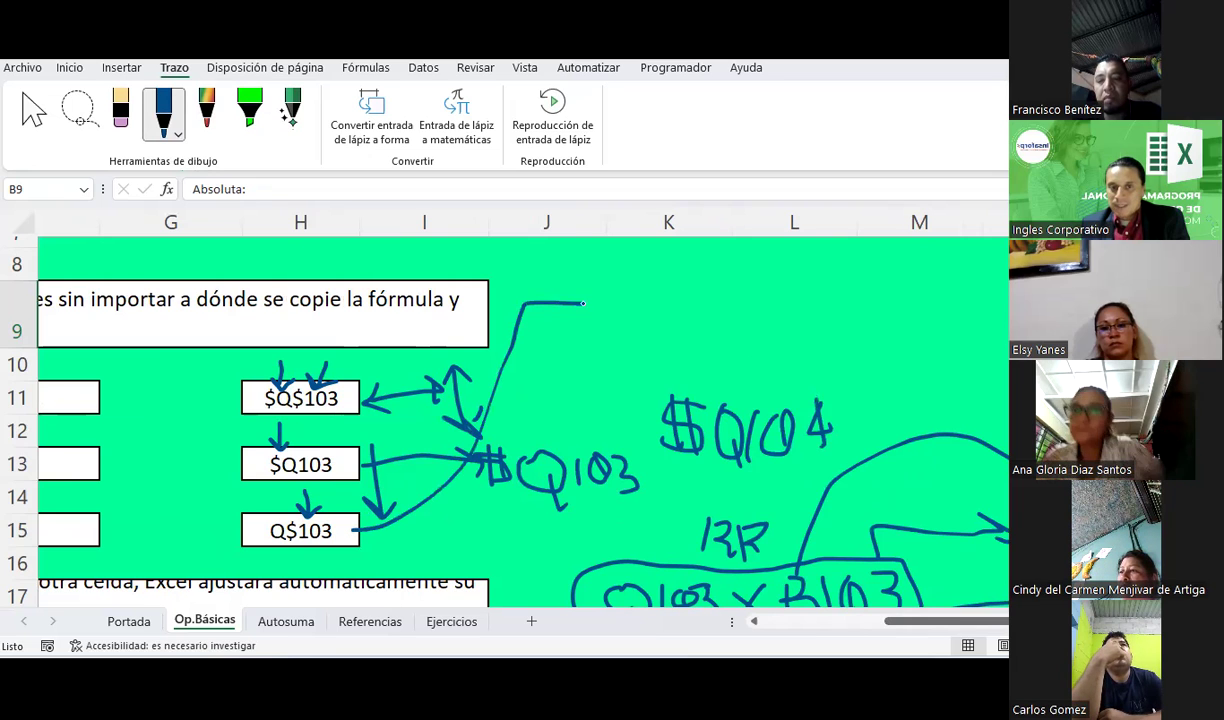
mouse_move(617, 272)
left_mouse_down()
mouse_move(693, 273)
mouse_move(683, 292)
left_mouse_up()
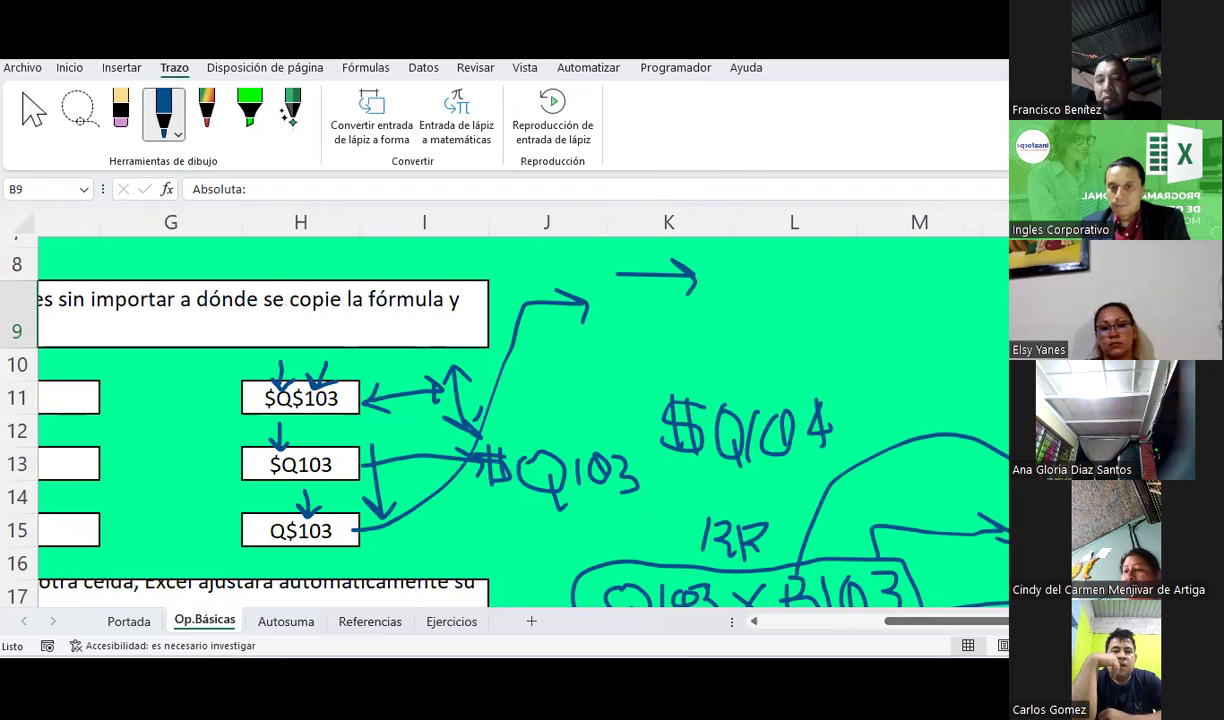
key("Escape")
mouse_move(989, 621)
left_mouse_down()
mouse_move(1000, 621)
mouse_move(969, 547)
left_mouse_up()
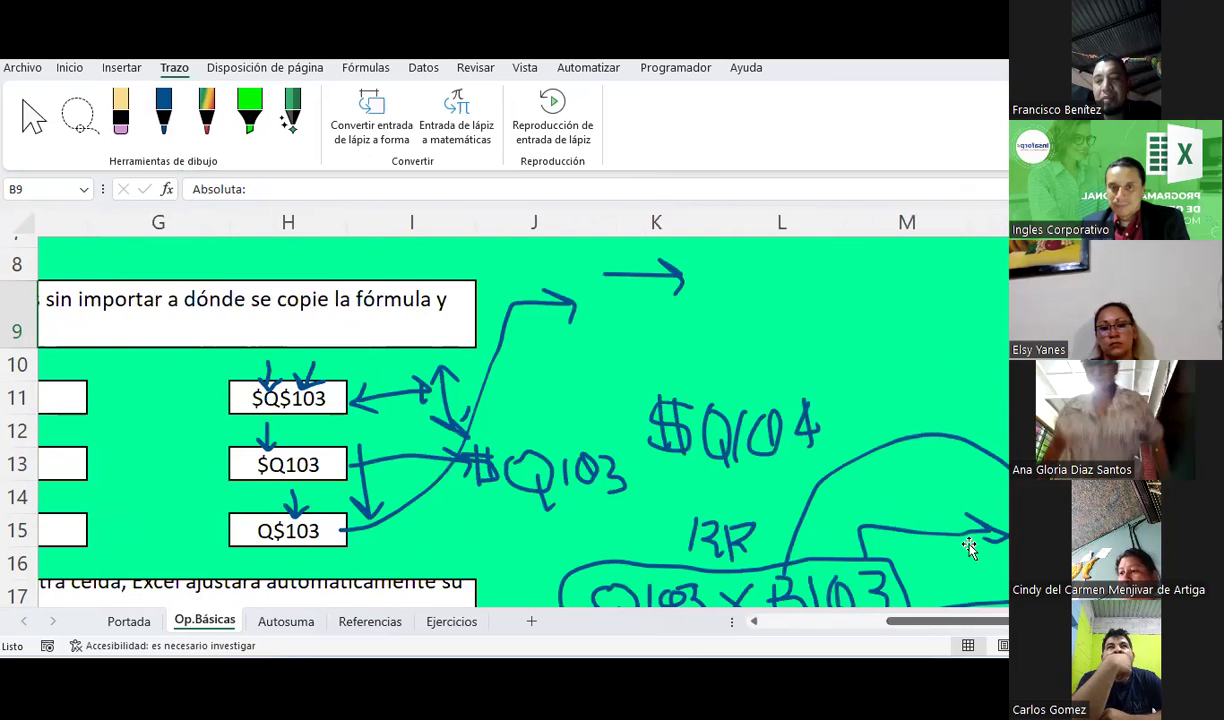
left_click(163, 112)
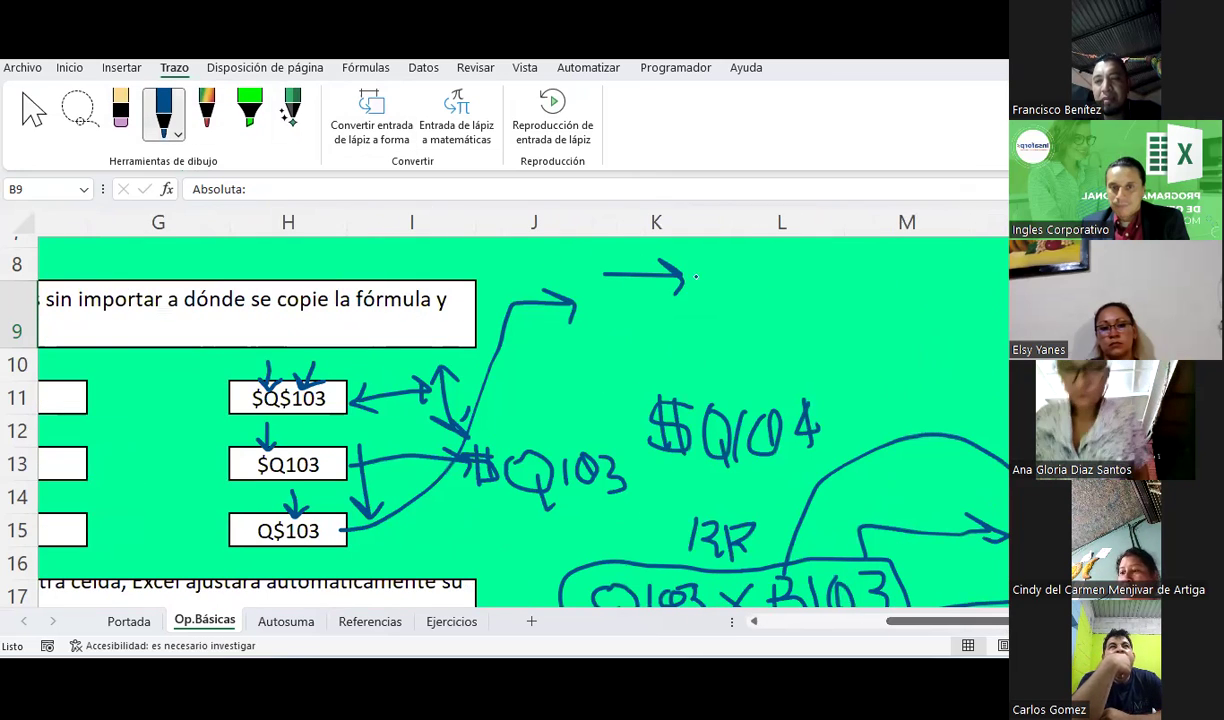
mouse_move(707, 255)
left_mouse_down()
mouse_move(709, 292)
mouse_move(711, 268)
mouse_move(735, 288)
left_mouse_up()
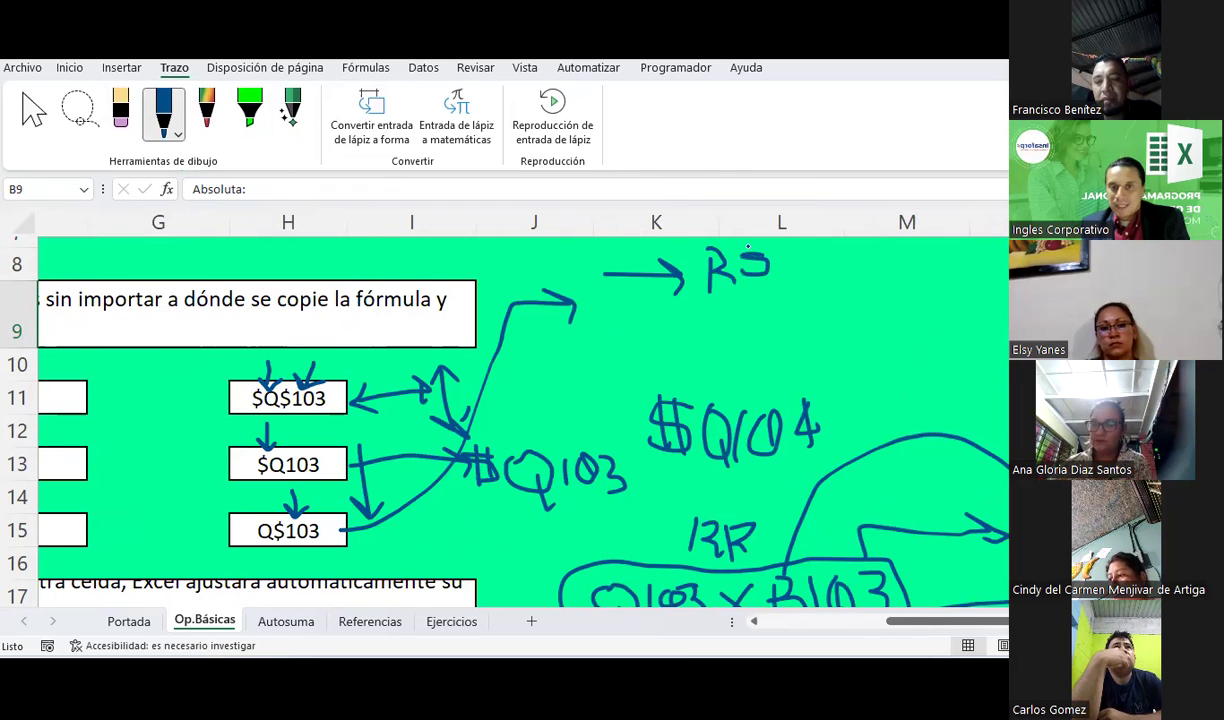
mouse_move(781, 256)
left_mouse_down()
mouse_move(781, 284)
mouse_move(800, 286)
mouse_move(814, 260)
left_mouse_up()
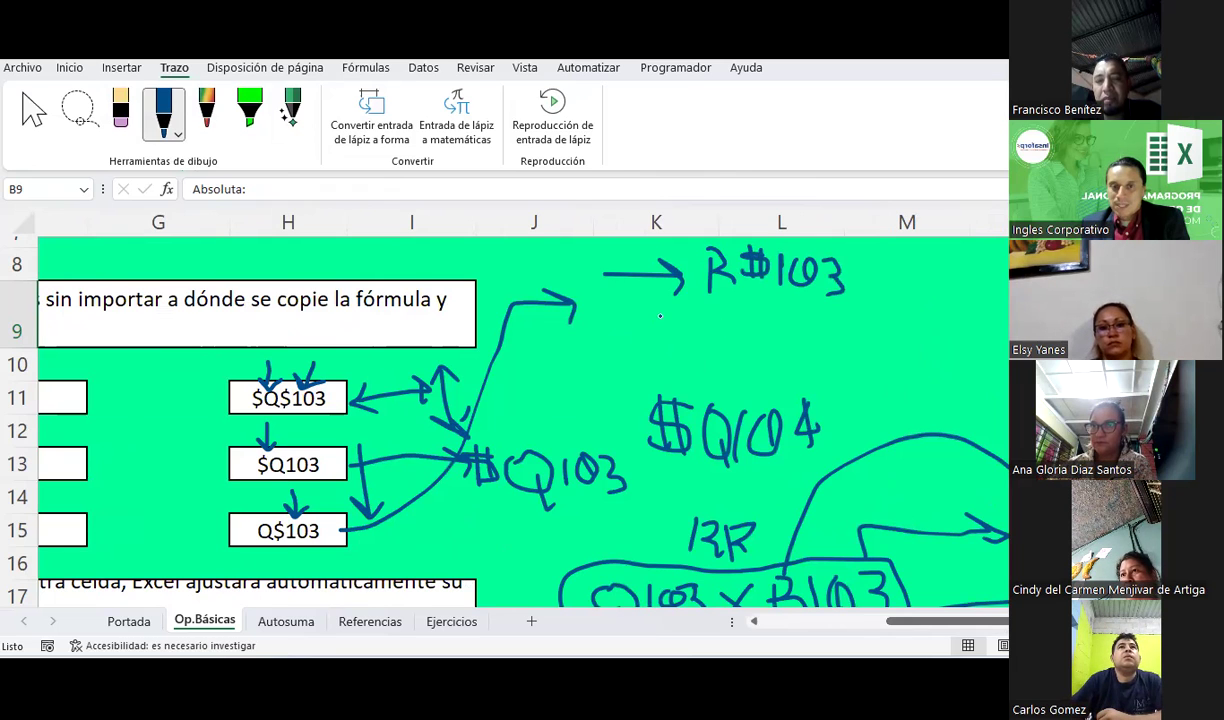
mouse_move(663, 373)
left_mouse_down()
mouse_move(679, 346)
mouse_move(714, 358)
left_mouse_up()
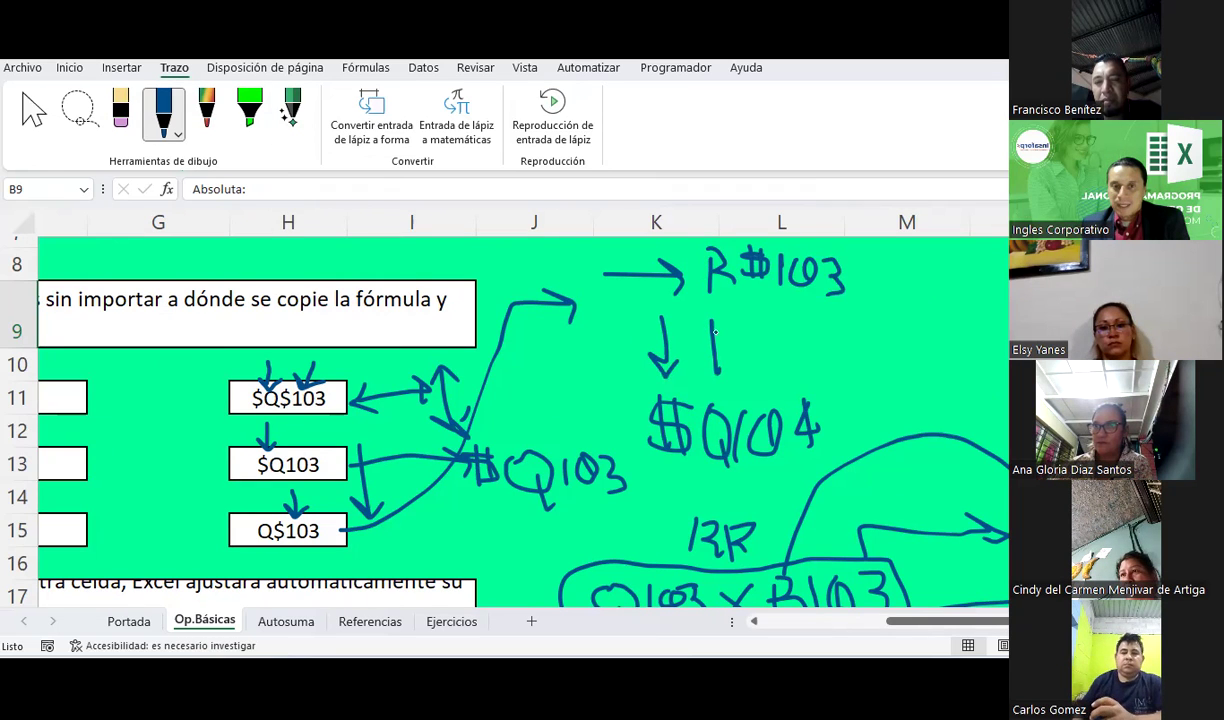
mouse_move(711, 322)
left_mouse_down()
mouse_move(746, 348)
mouse_move(780, 320)
mouse_move(763, 357)
mouse_move(872, 313)
left_mouse_up()
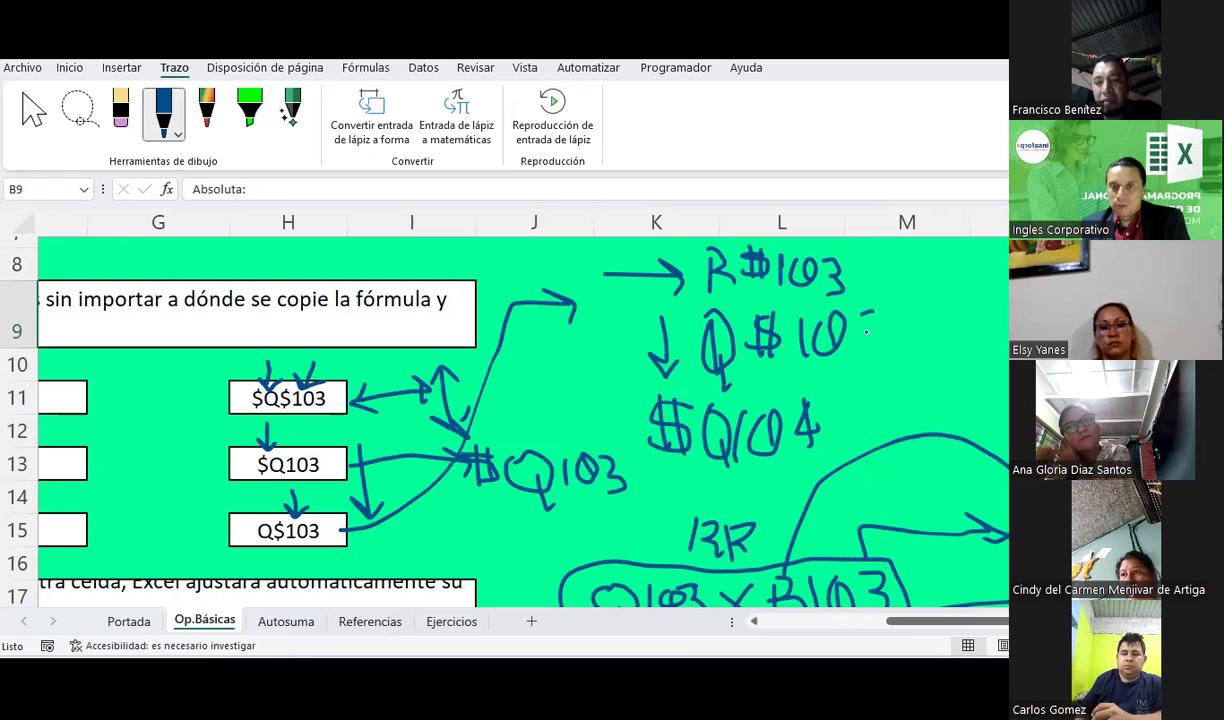
left_click_drag(828, 350, 797, 337)
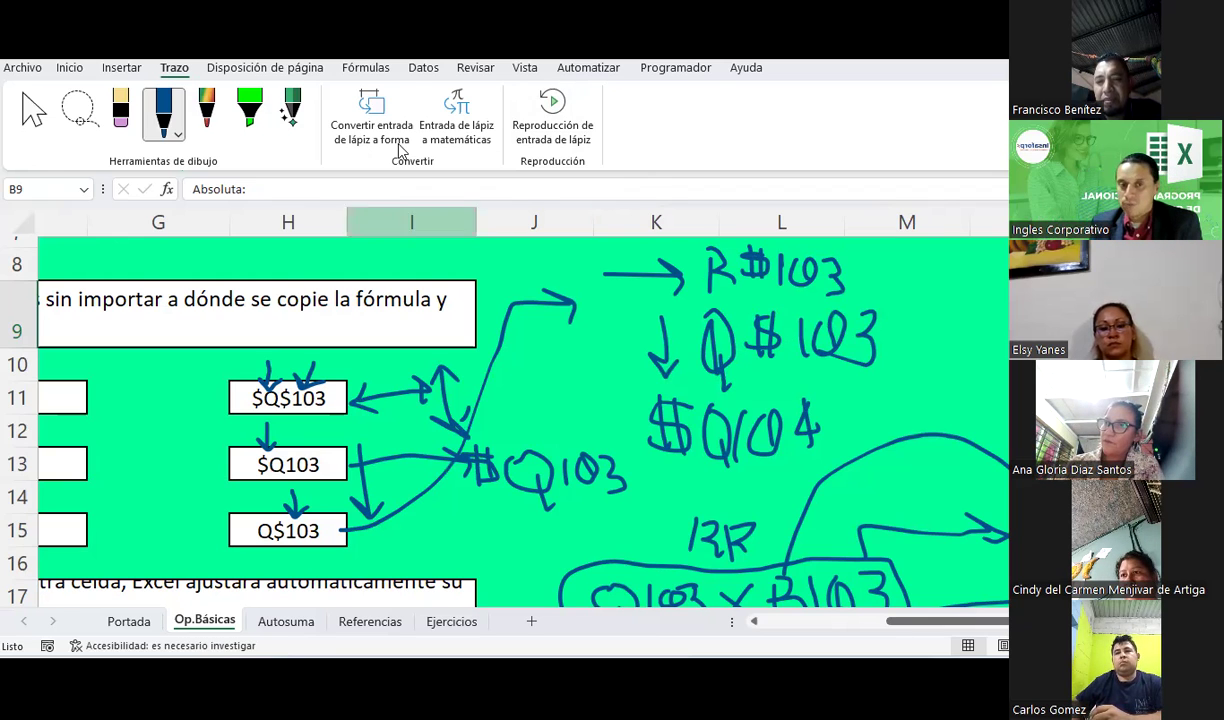
Checkmark both calculation types and handwrite 'vinculados' beneath 'Calculos dentro de la celda'.
left_click(163, 110)
scroll(484, 345, "down", 3)
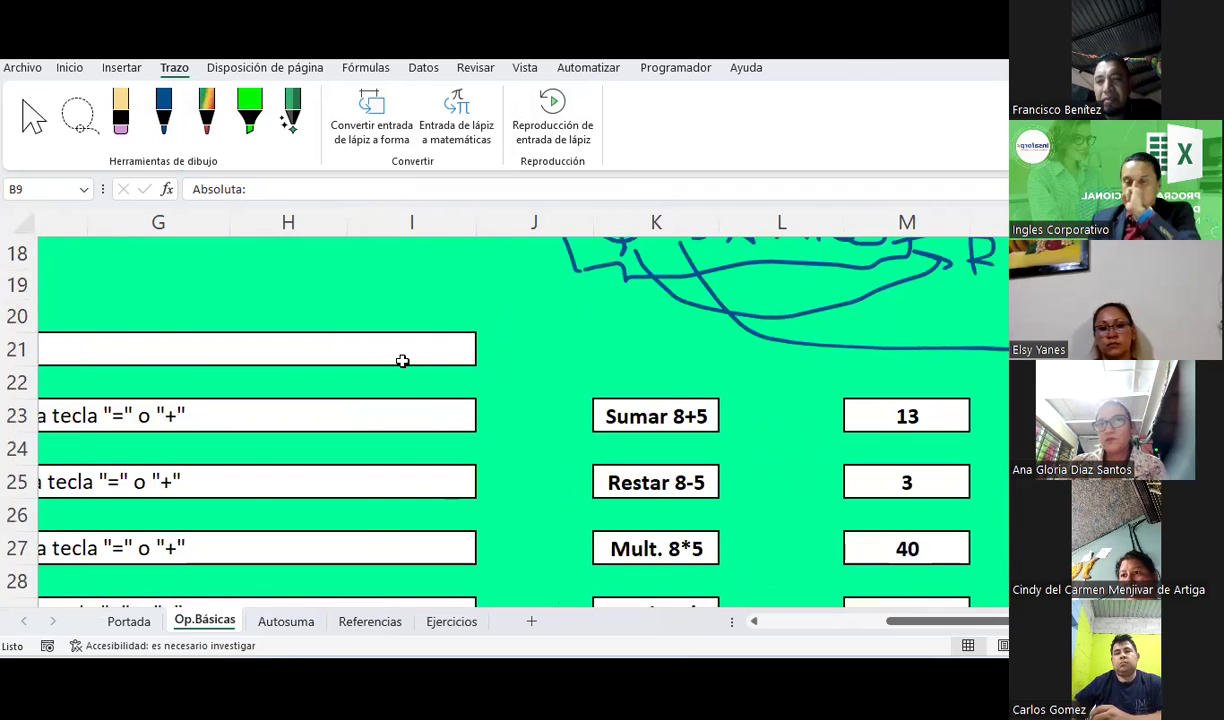
scroll(845, 563, "down", 2)
left_click_drag(918, 622, 822, 622)
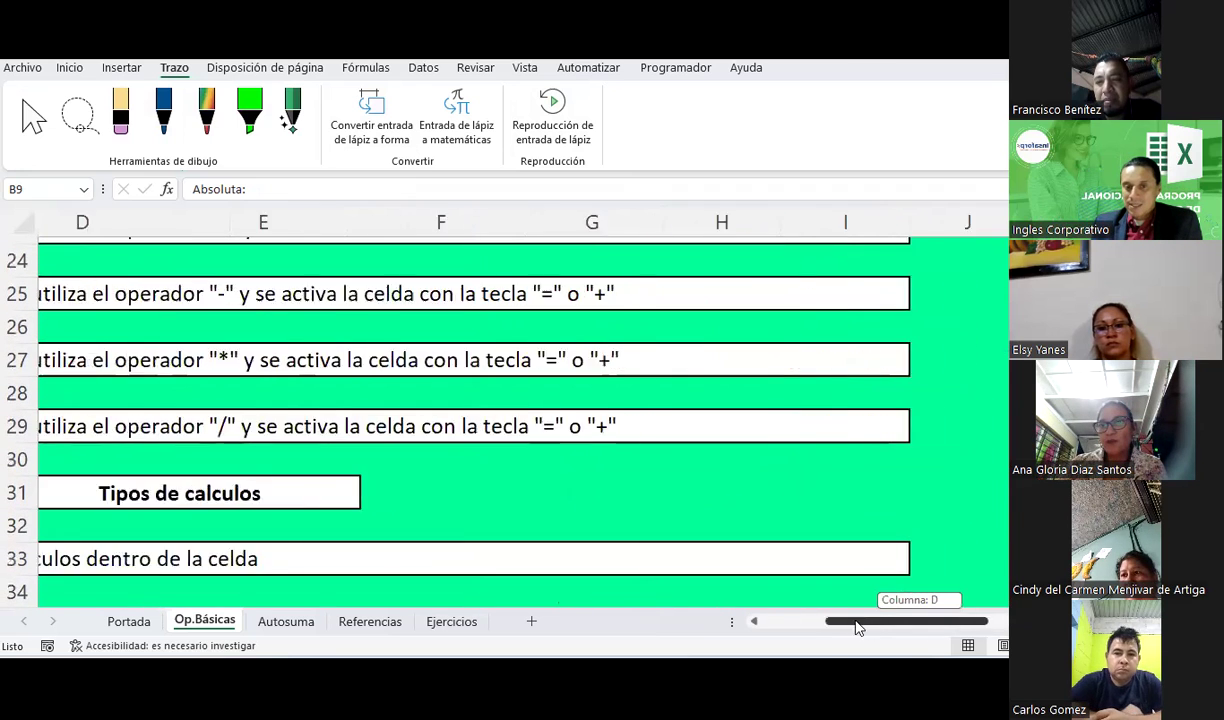
scroll(749, 426, "down", 3)
scroll(749, 426, "up", 1)
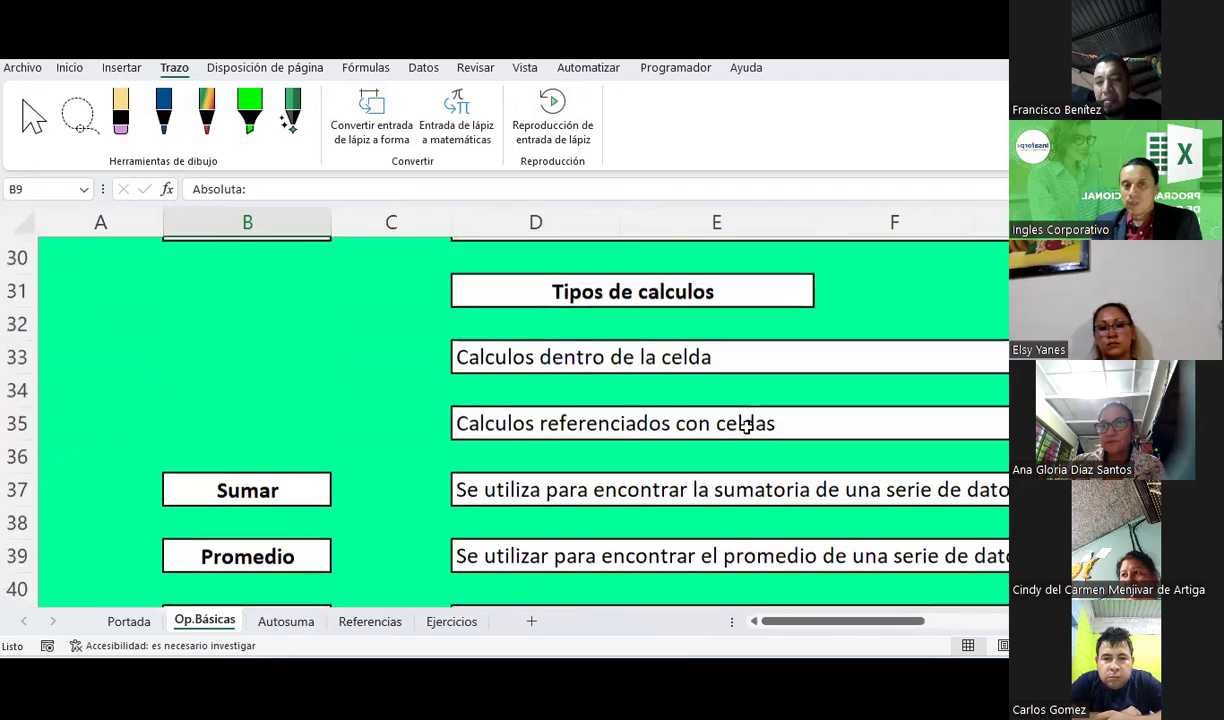
left_click(160, 110)
left_click_drag(434, 362, 483, 347)
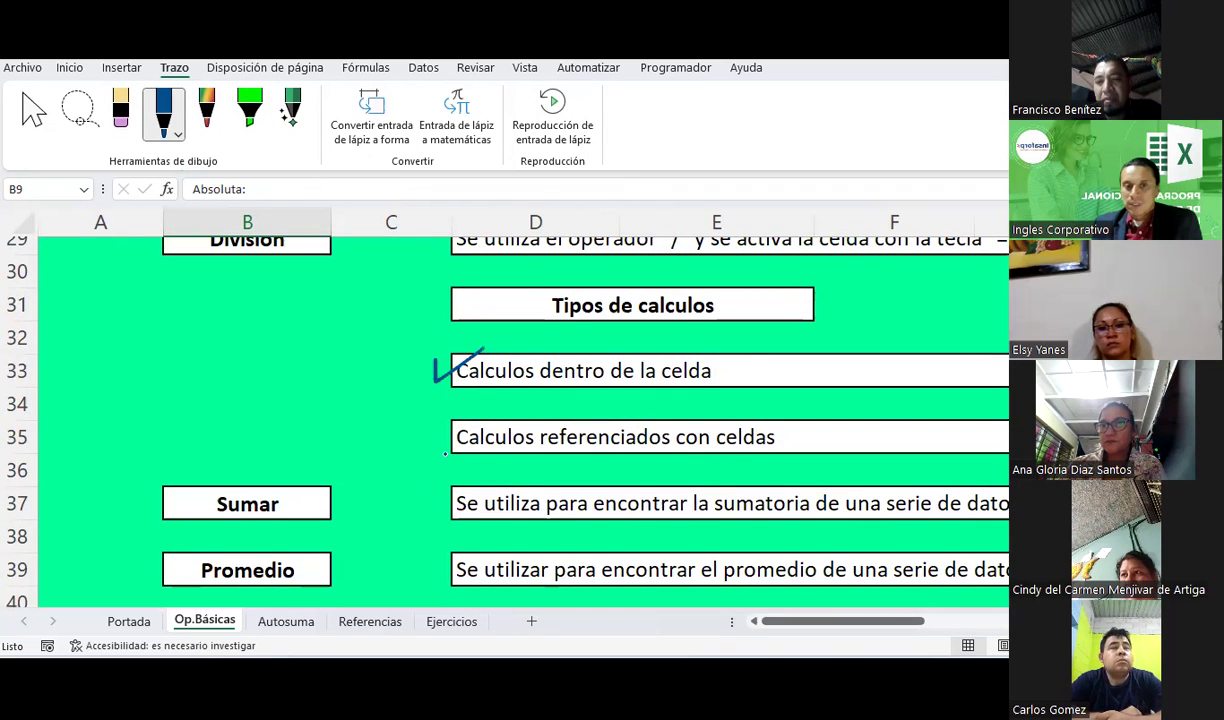
left_click_drag(437, 437, 464, 425)
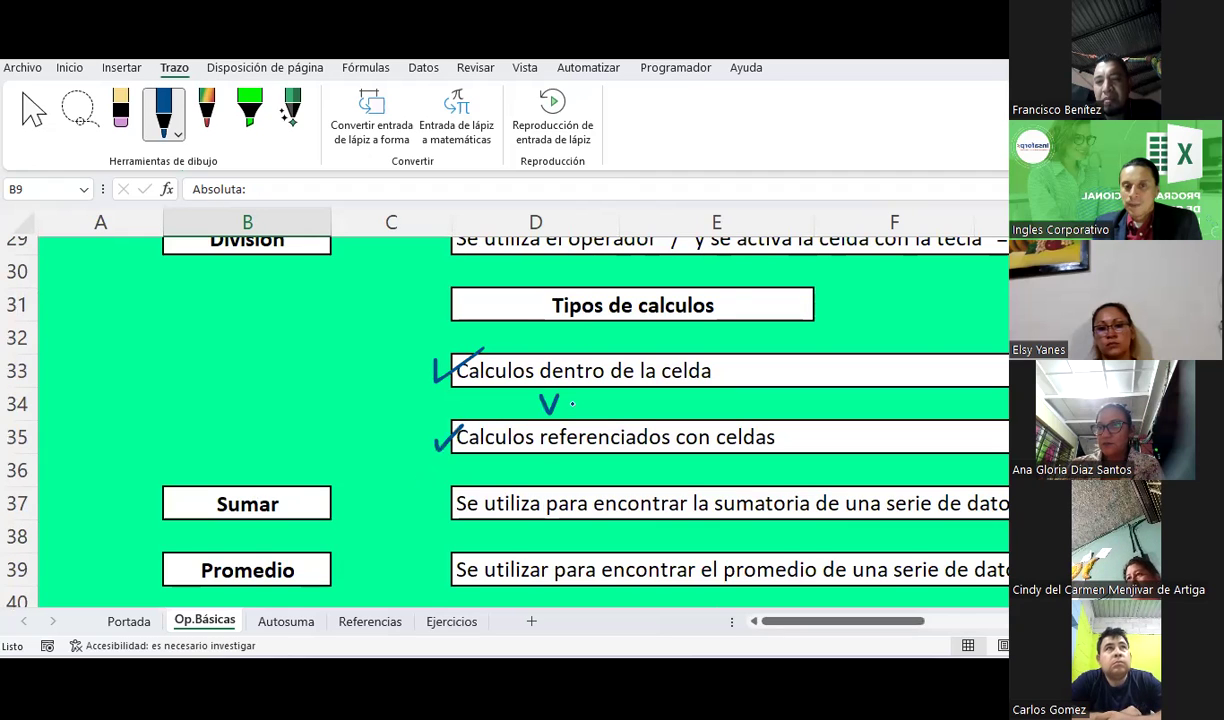
left_click_drag(563, 408, 675, 387)
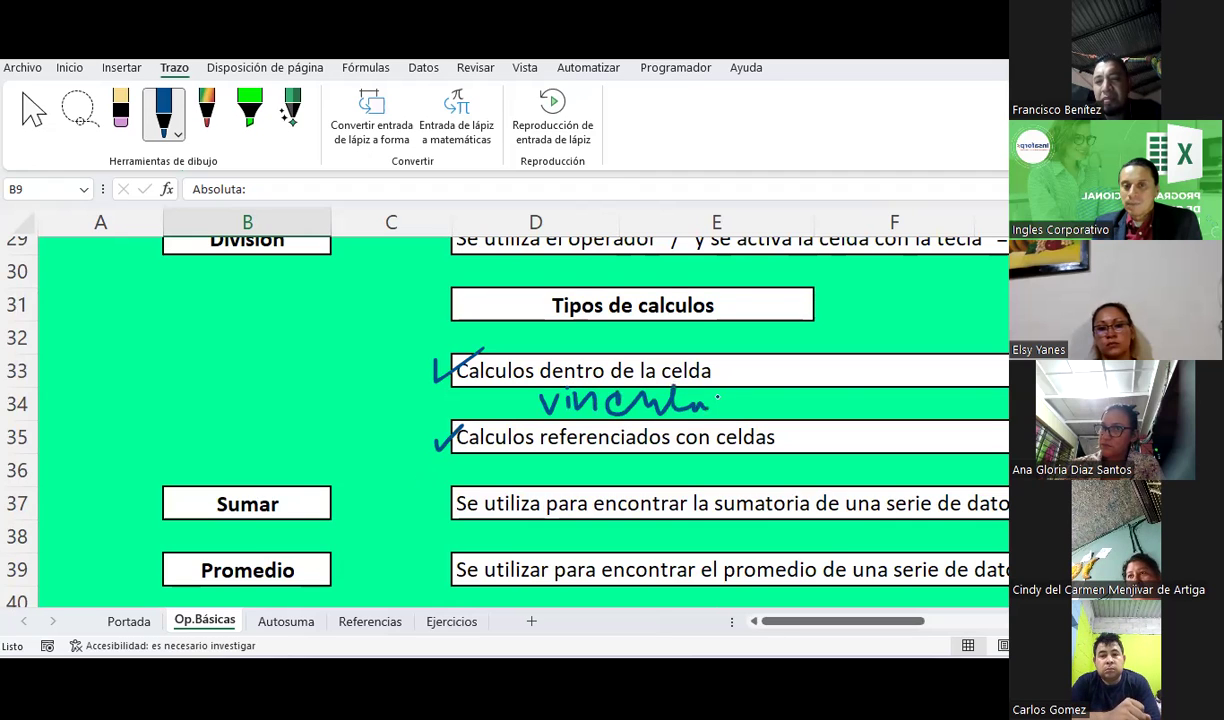
left_click_drag(778, 398, 800, 408)
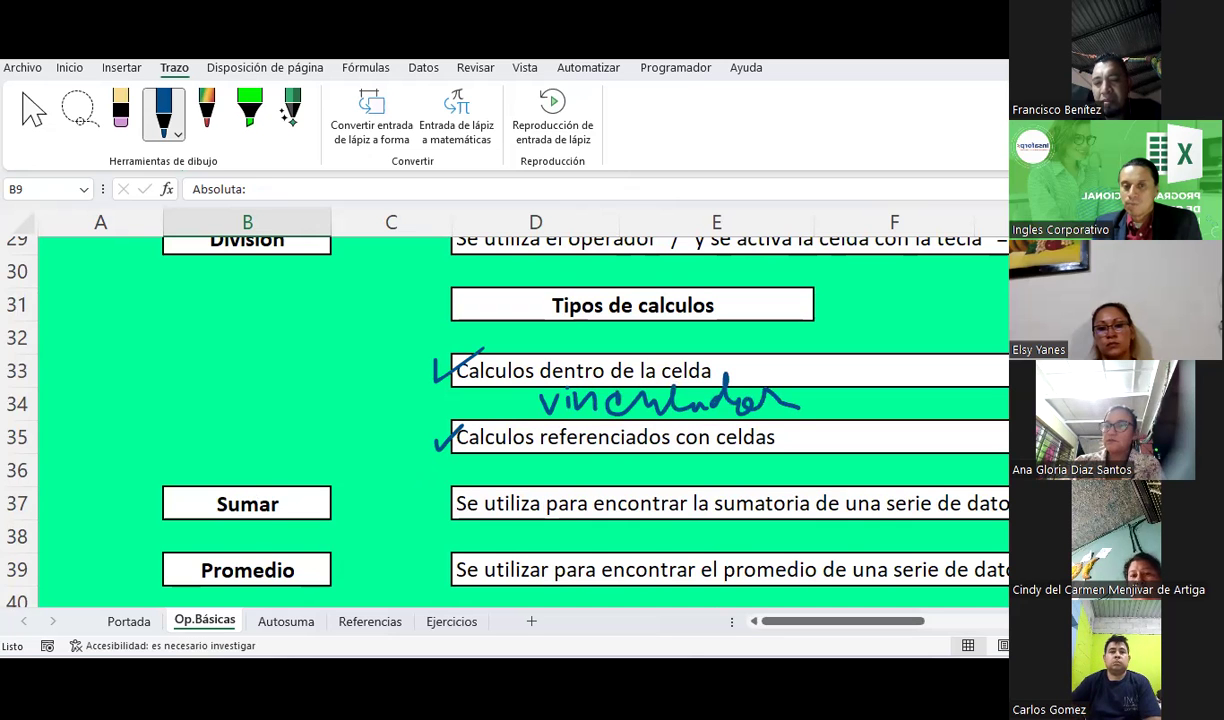
Tick the function rows Sumar, Contar números, Máx. and Mín. with blue ink checkmarks.
scroll(520, 420, "down", 2)
scroll(520, 420, "down", 2)
scroll(520, 420, "up", 2)
scroll(520, 420, "down", 1)
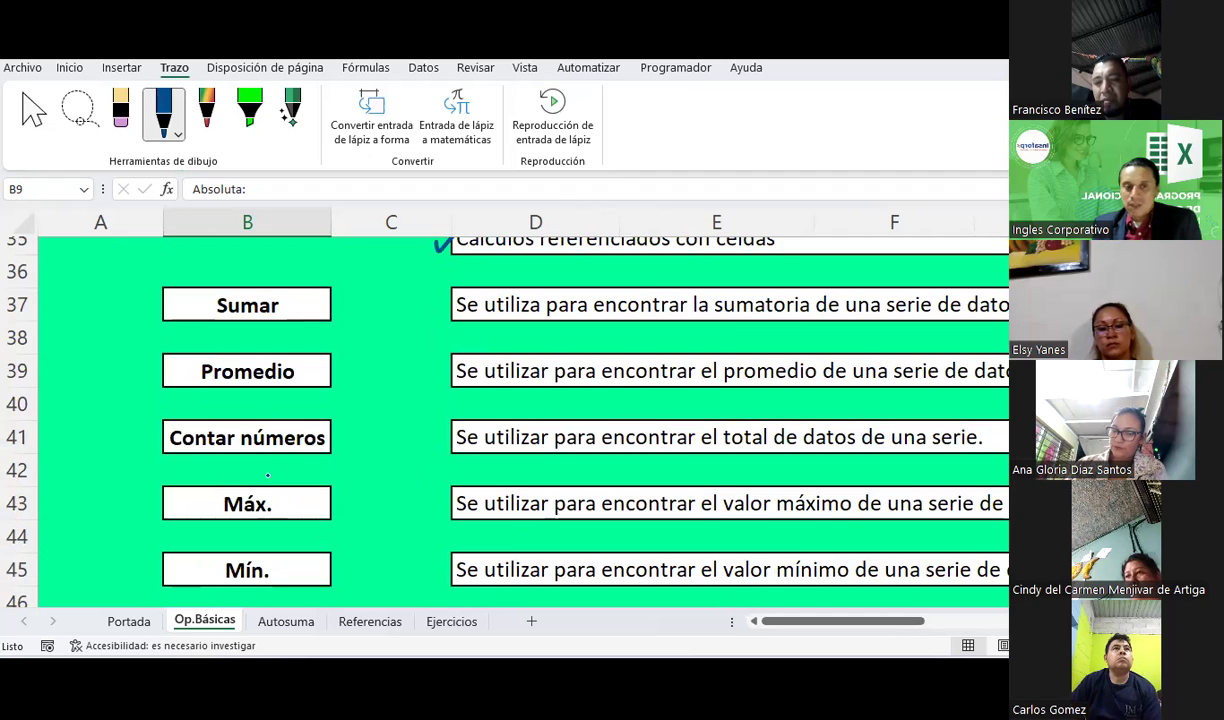
left_click_drag(352, 321, 408, 284)
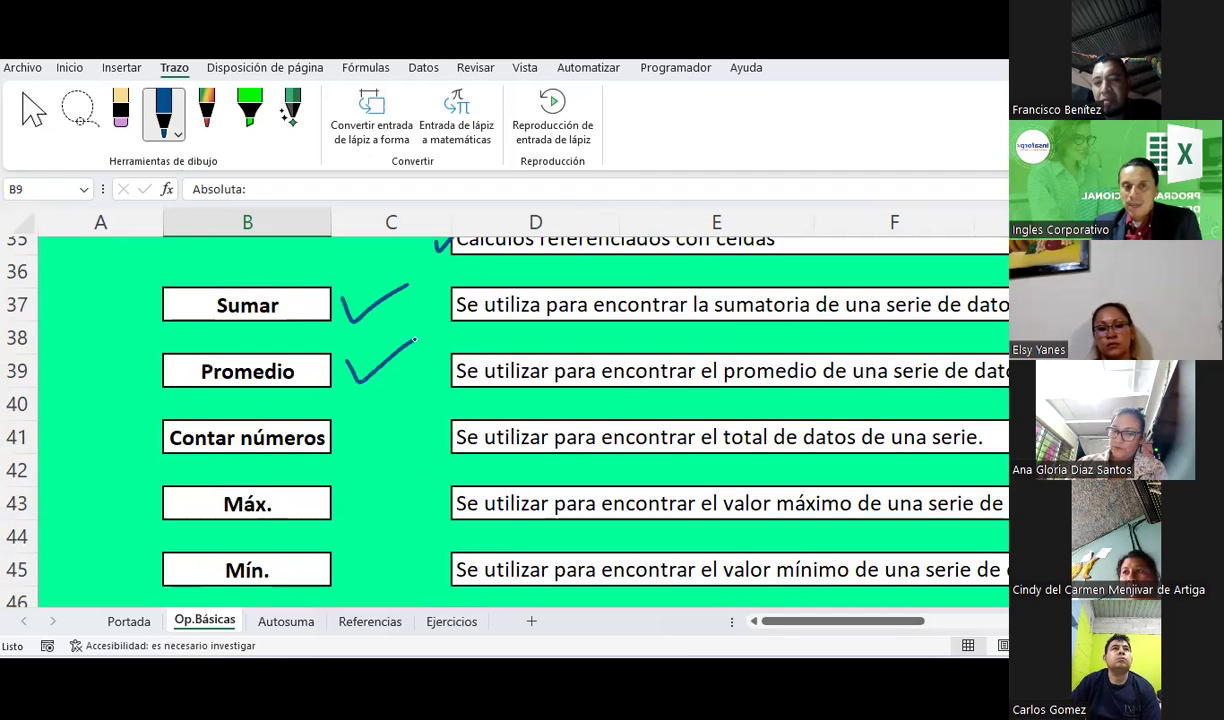
left_click_drag(344, 428, 392, 407)
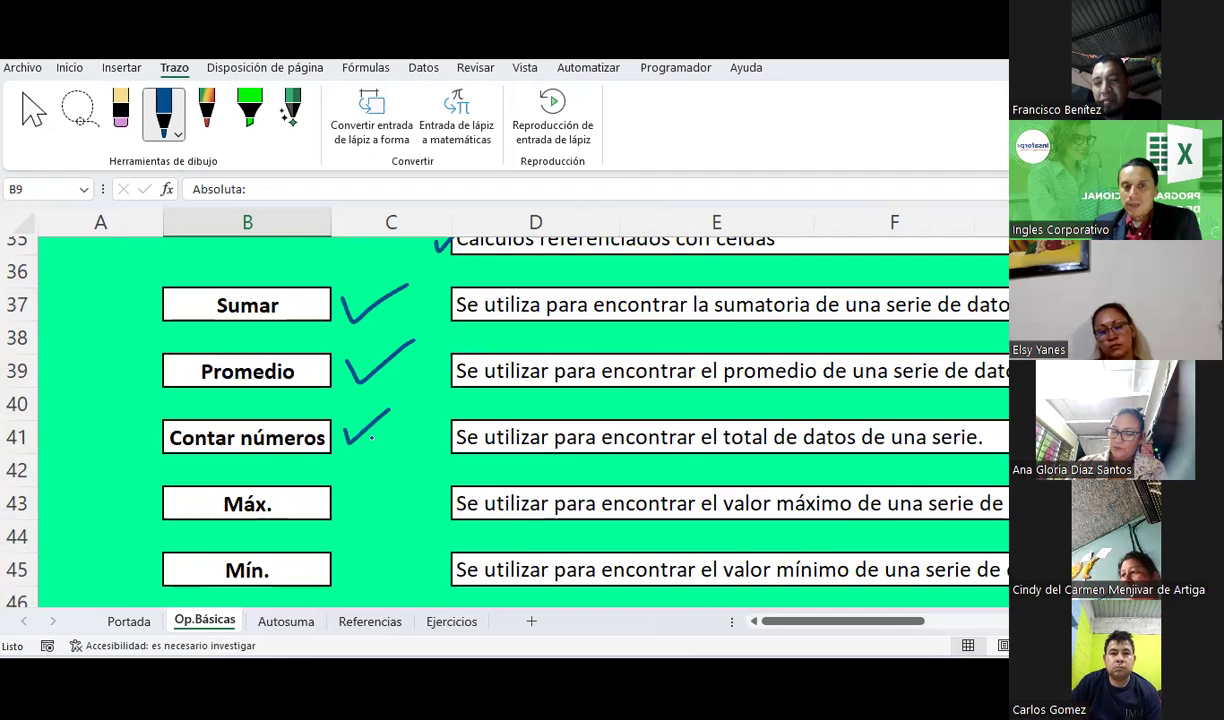
left_click_drag(345, 495, 402, 484)
mouse_move(345, 553)
left_mouse_down()
mouse_move(355, 572)
mouse_move(414, 537)
left_mouse_up()
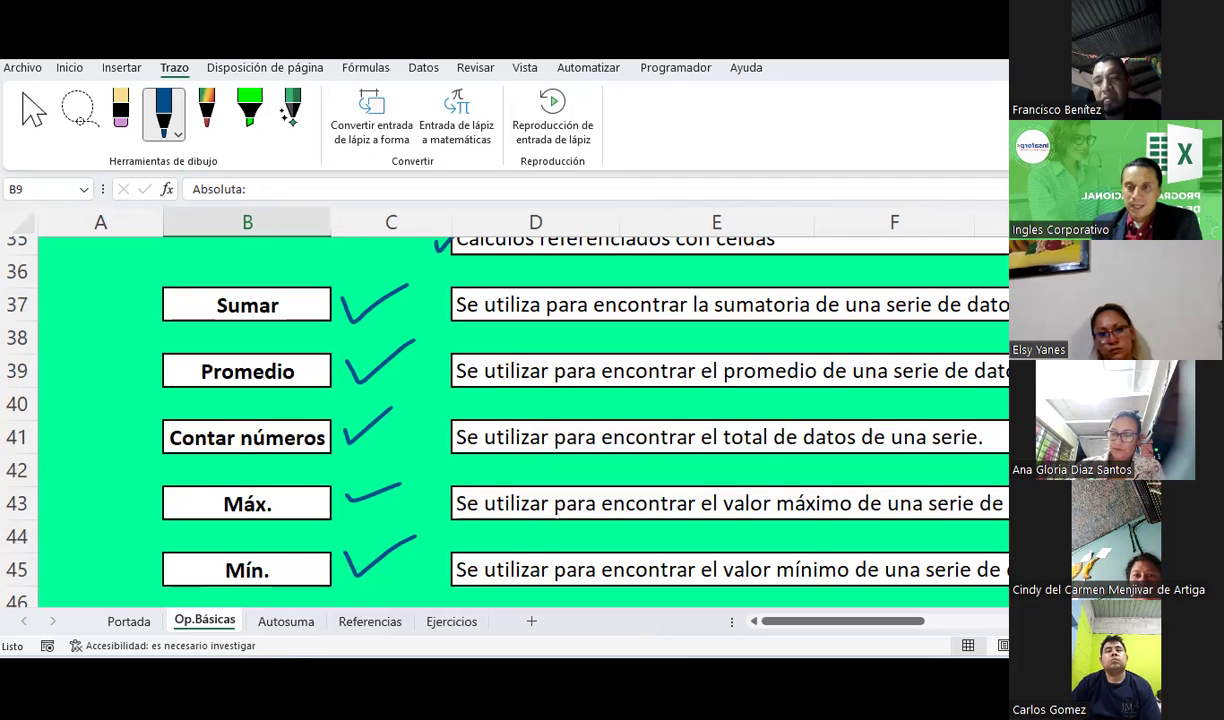
scroll(520, 420, "up", 2)
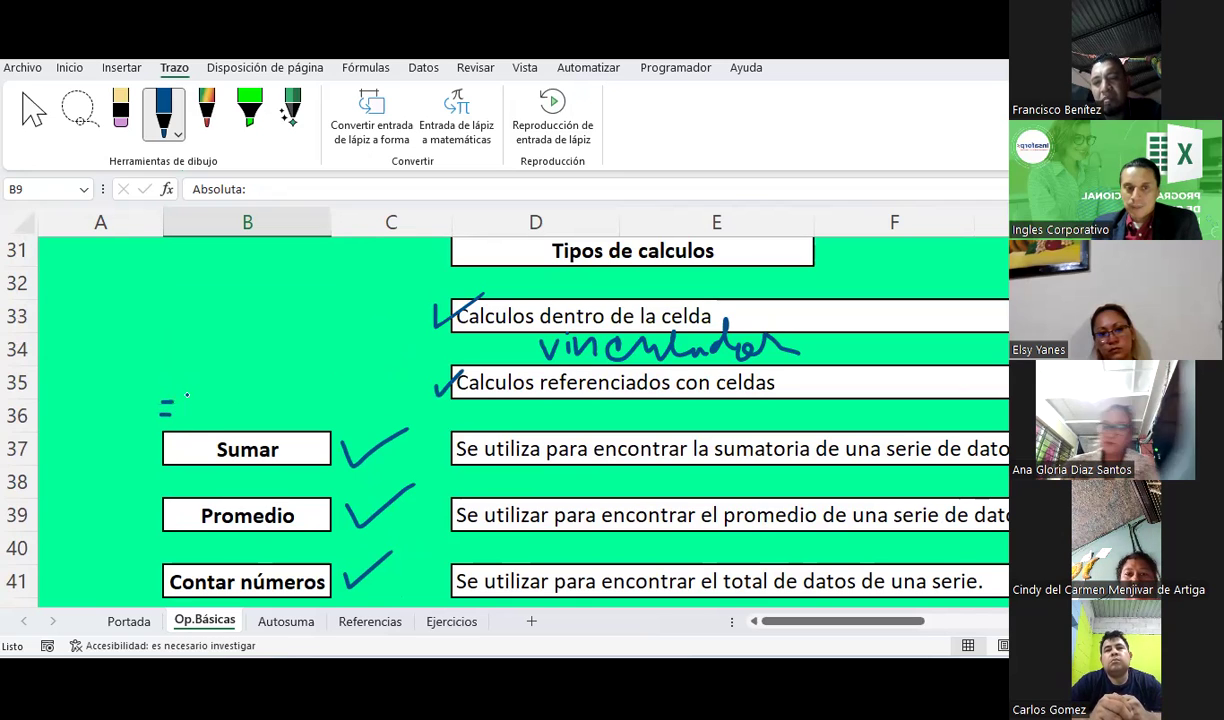
Handwrite the syntax '=Nf(Rango)' near B36, with an arrow from 'Suma' written above.
left_click_drag(191, 395, 190, 417)
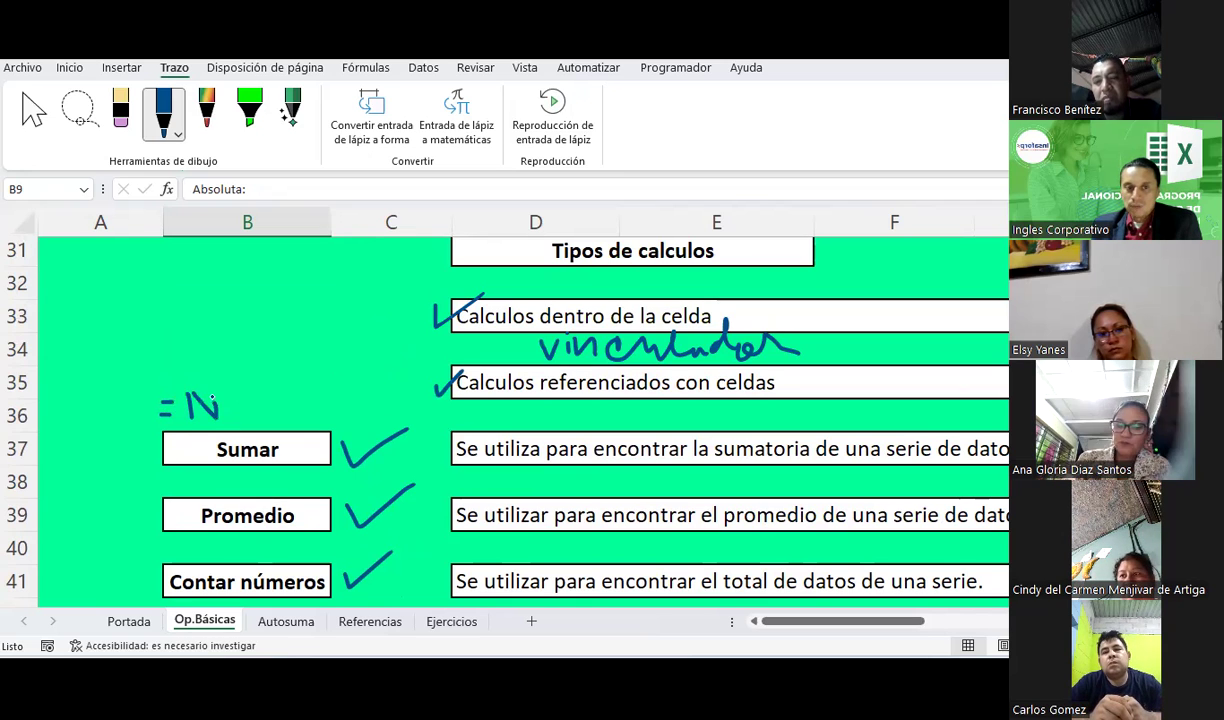
mouse_move(237, 392)
left_mouse_down()
mouse_move(233, 420)
mouse_move(293, 378)
left_mouse_up()
left_click_drag(267, 390, 310, 403)
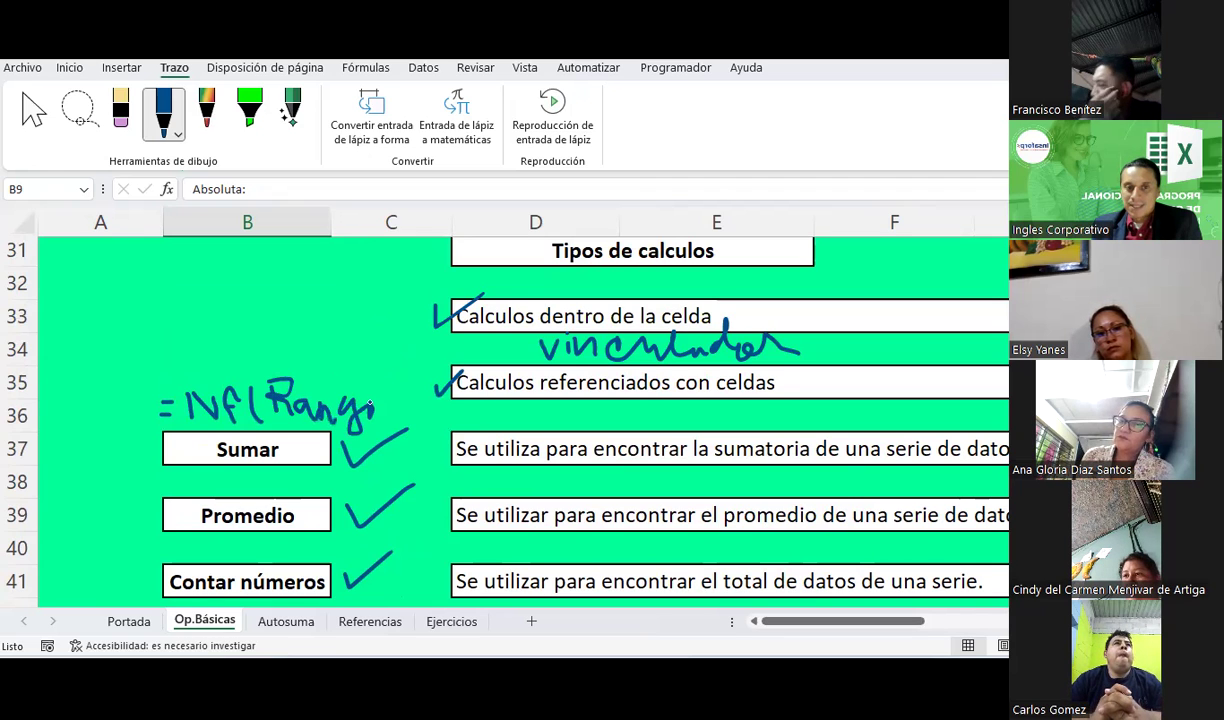
left_click_drag(371, 377, 374, 410)
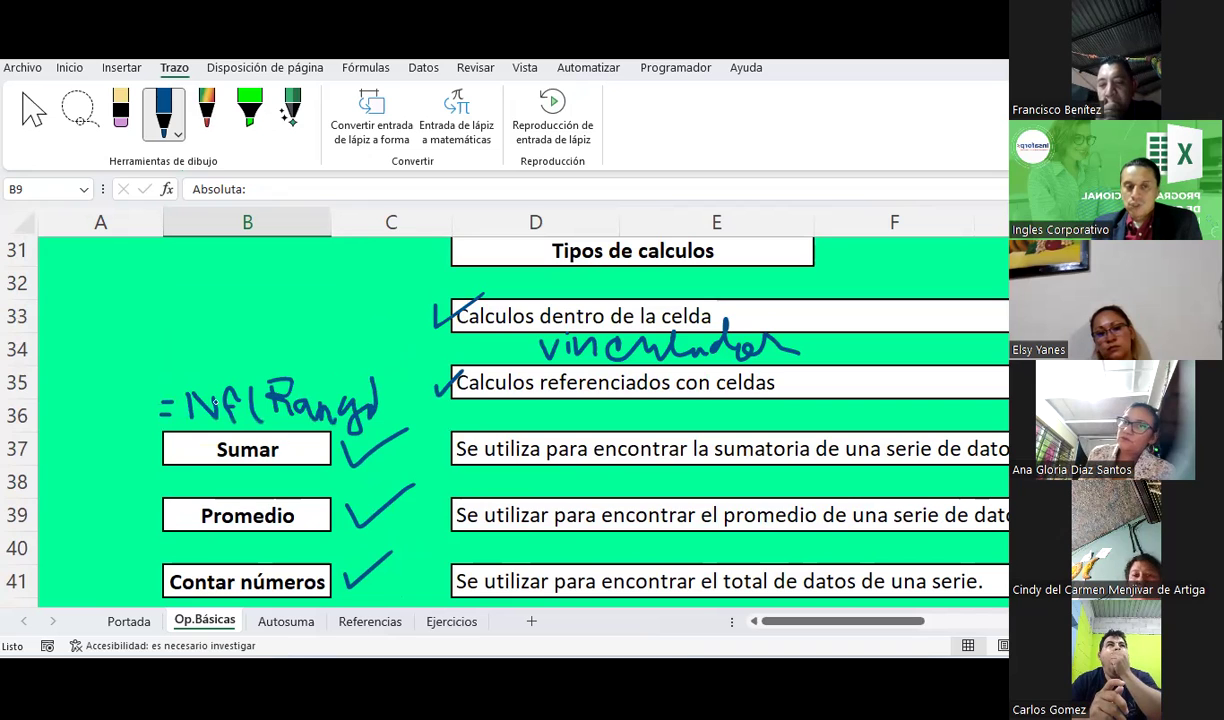
mouse_move(204, 316)
left_mouse_down()
mouse_move(206, 378)
mouse_move(232, 362)
left_mouse_up()
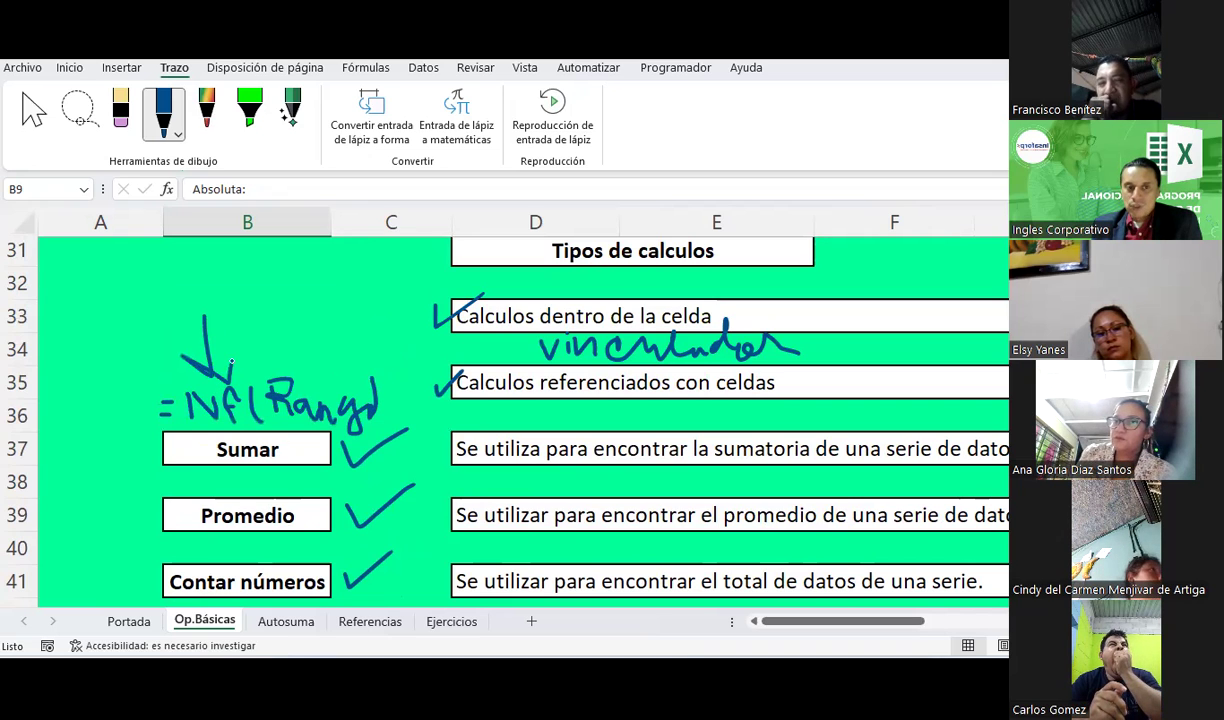
left_click_drag(186, 282, 157, 305)
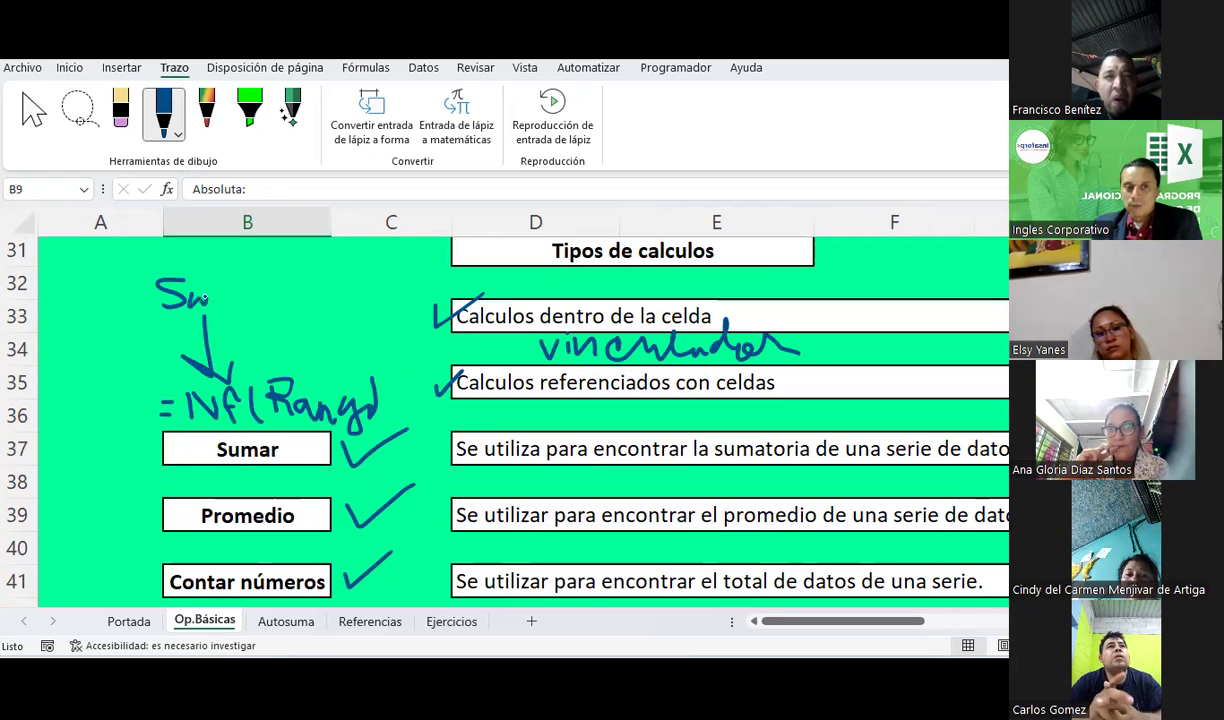
left_click_drag(206, 296, 236, 311)
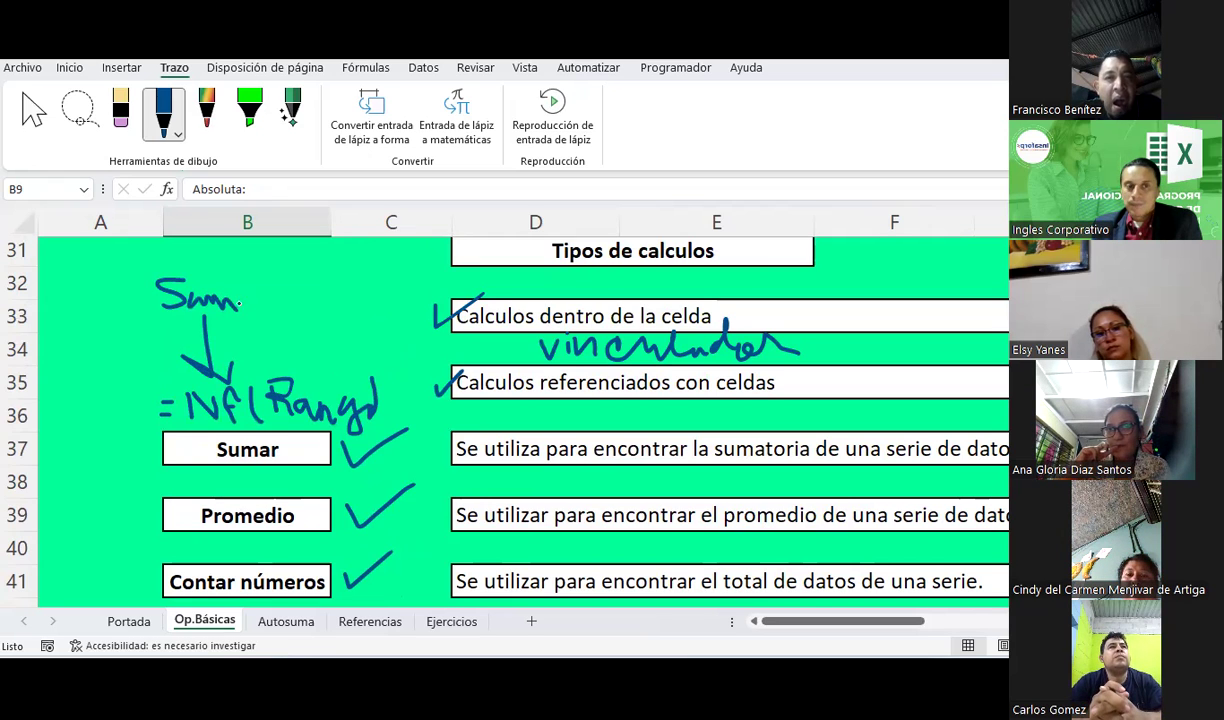
Change the label in cell B37 from 'Sumar' to 'Suma'.
key("Escape")
left_click(288, 447)
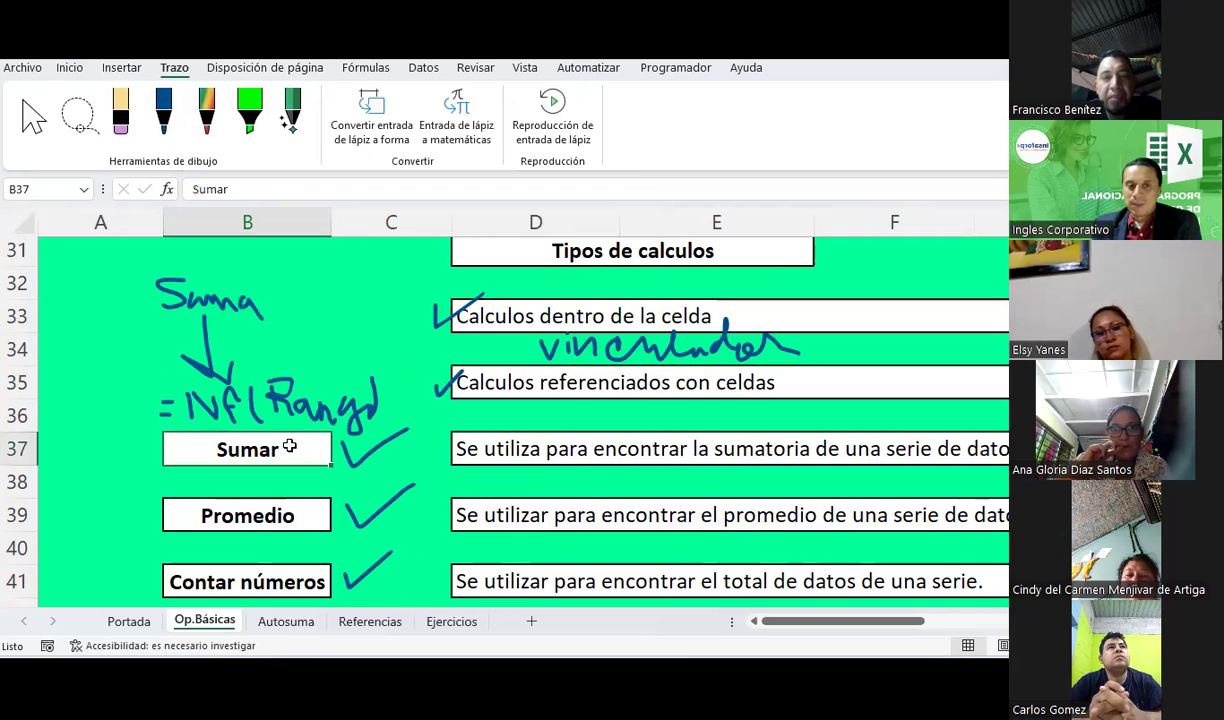
key("BackSpace")
key("Return")
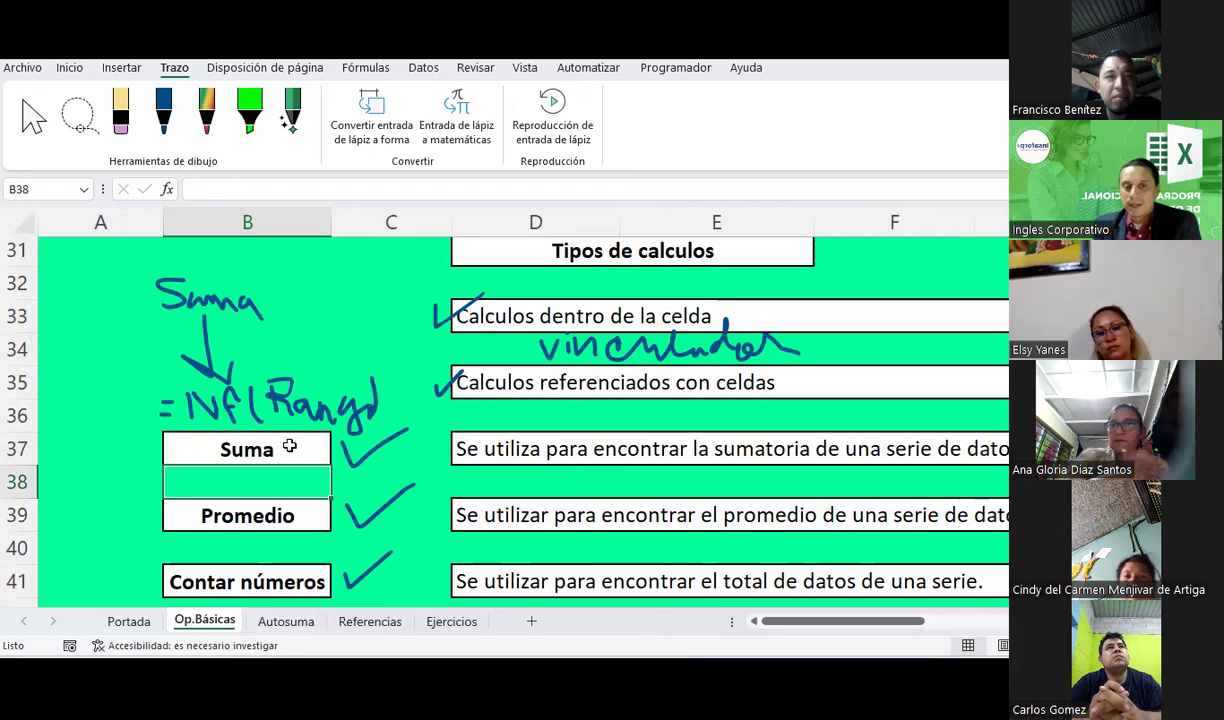
left_click(163, 110)
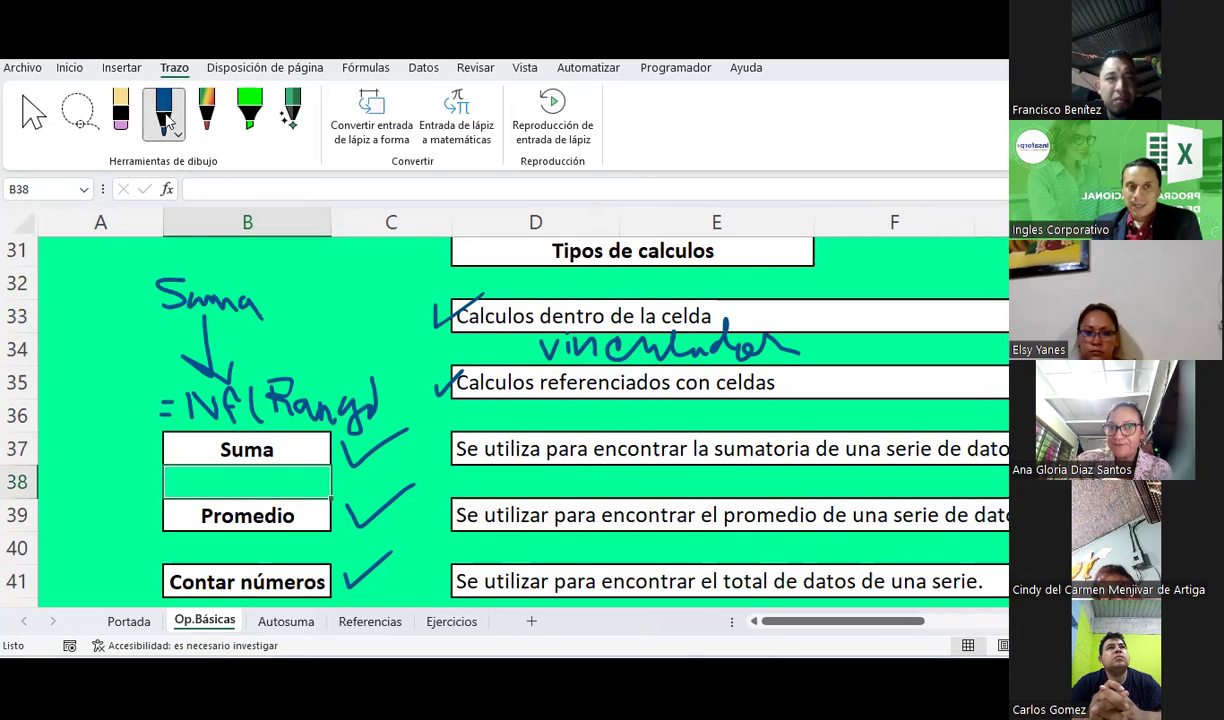
Ink 'Suma(B1:B10)' in blue pen beside the syntax note.
left_click_drag(276, 286, 270, 312)
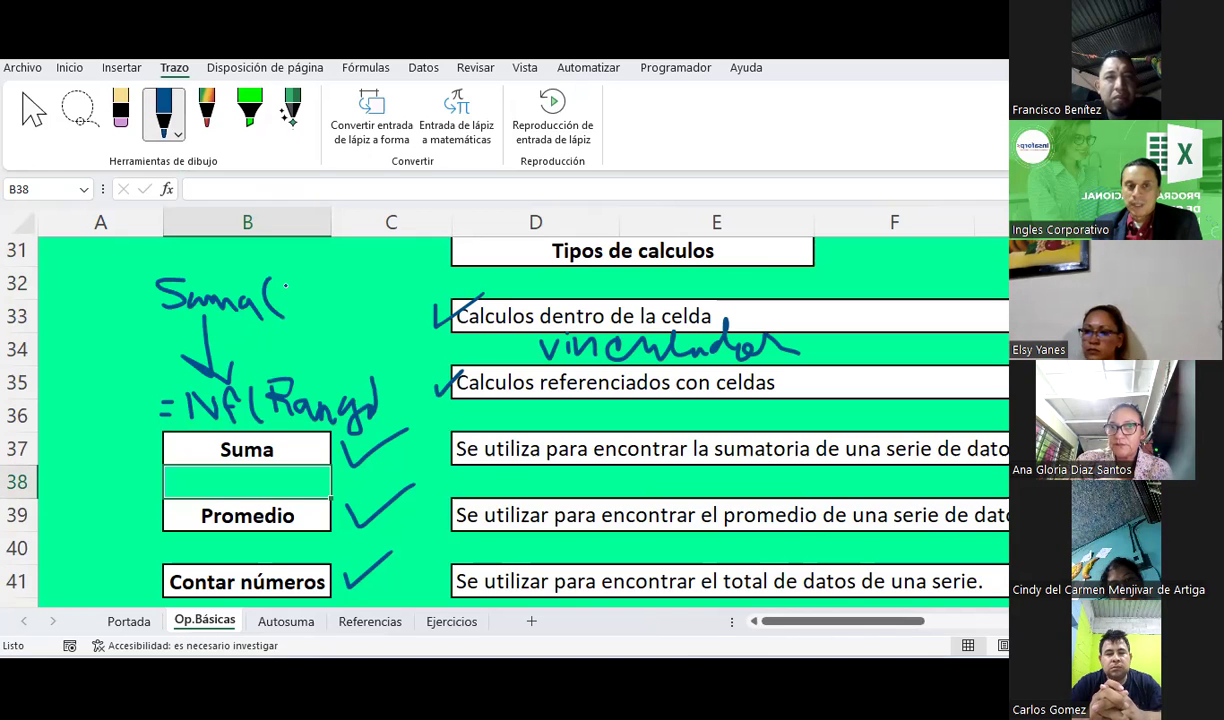
mouse_move(283, 283)
left_mouse_down()
mouse_move(306, 299)
mouse_move(286, 314)
mouse_move(354, 289)
mouse_move(356, 312)
mouse_move(398, 298)
mouse_move(403, 322)
left_mouse_up()
left_click(337, 288)
left_click(337, 303)
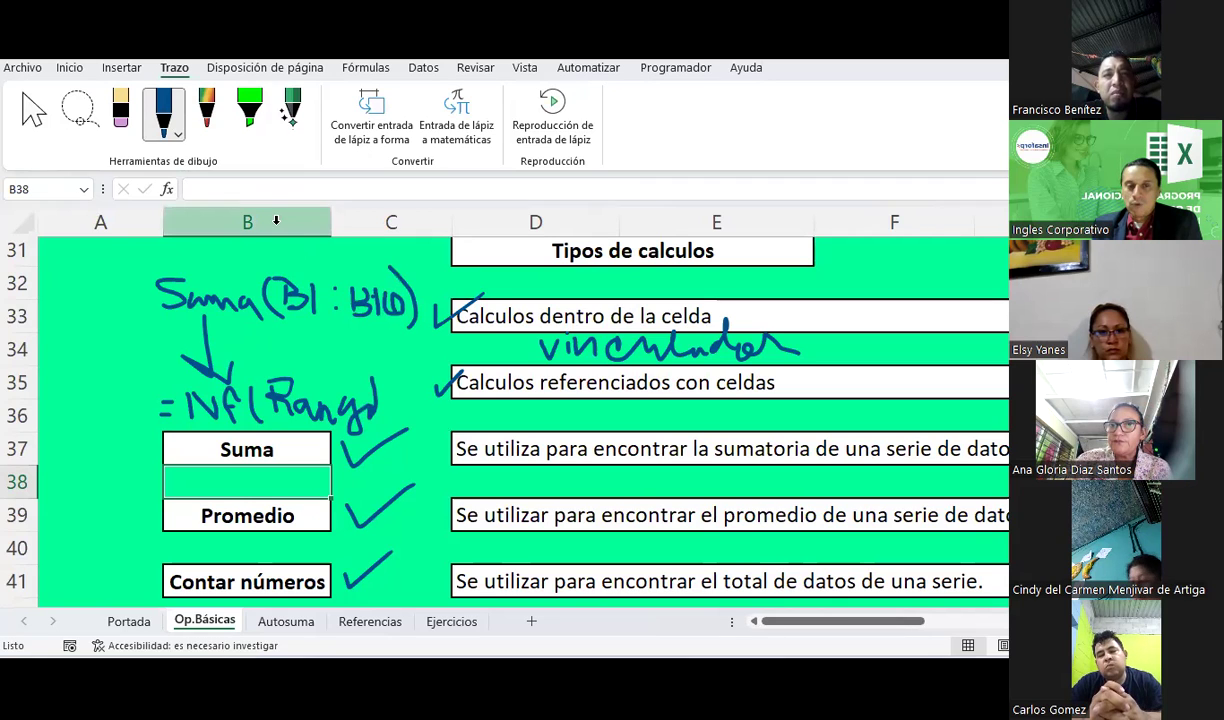
Ink the second range example '(B1:E1)' below Suma.
left_click_drag(271, 333, 268, 355)
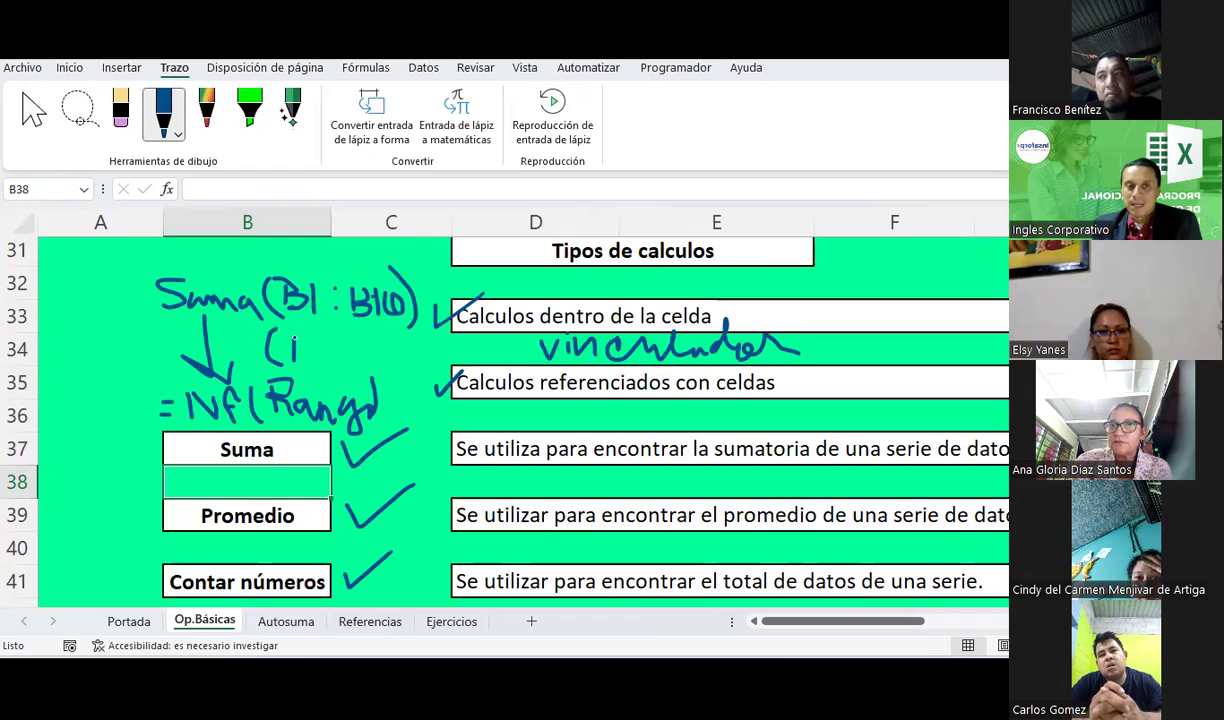
left_click_drag(313, 342, 325, 350)
left_click(351, 334)
left_click(351, 351)
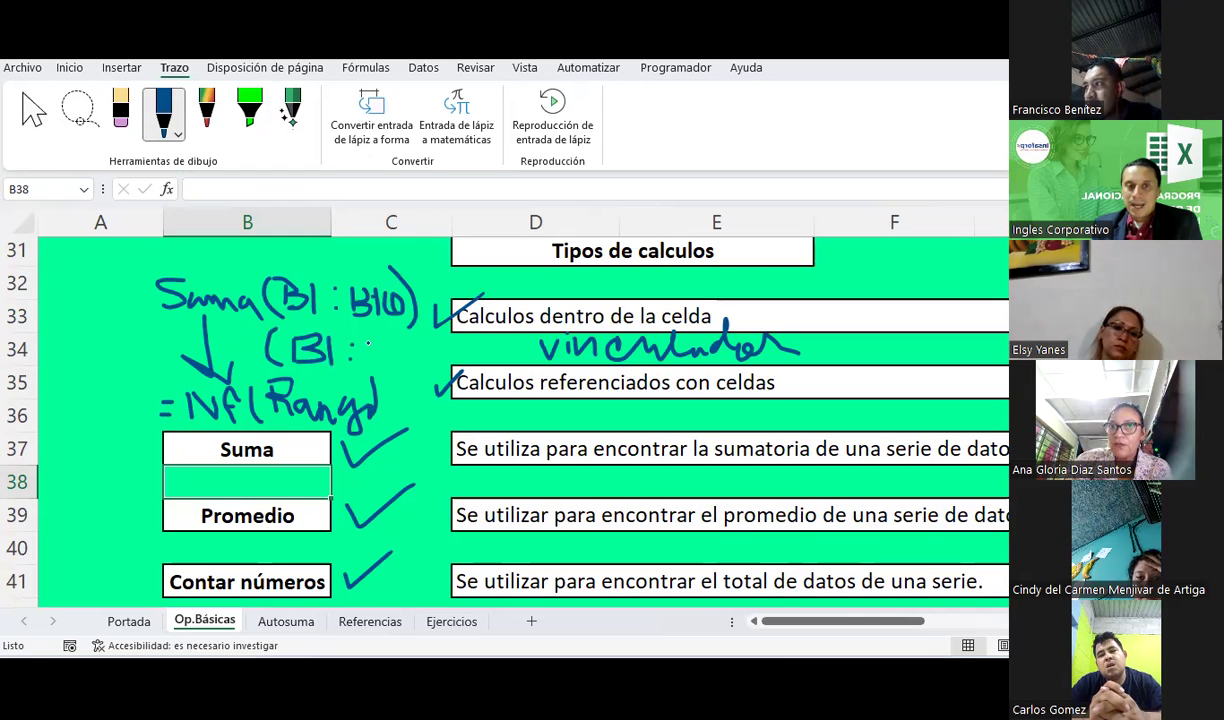
left_click(372, 352)
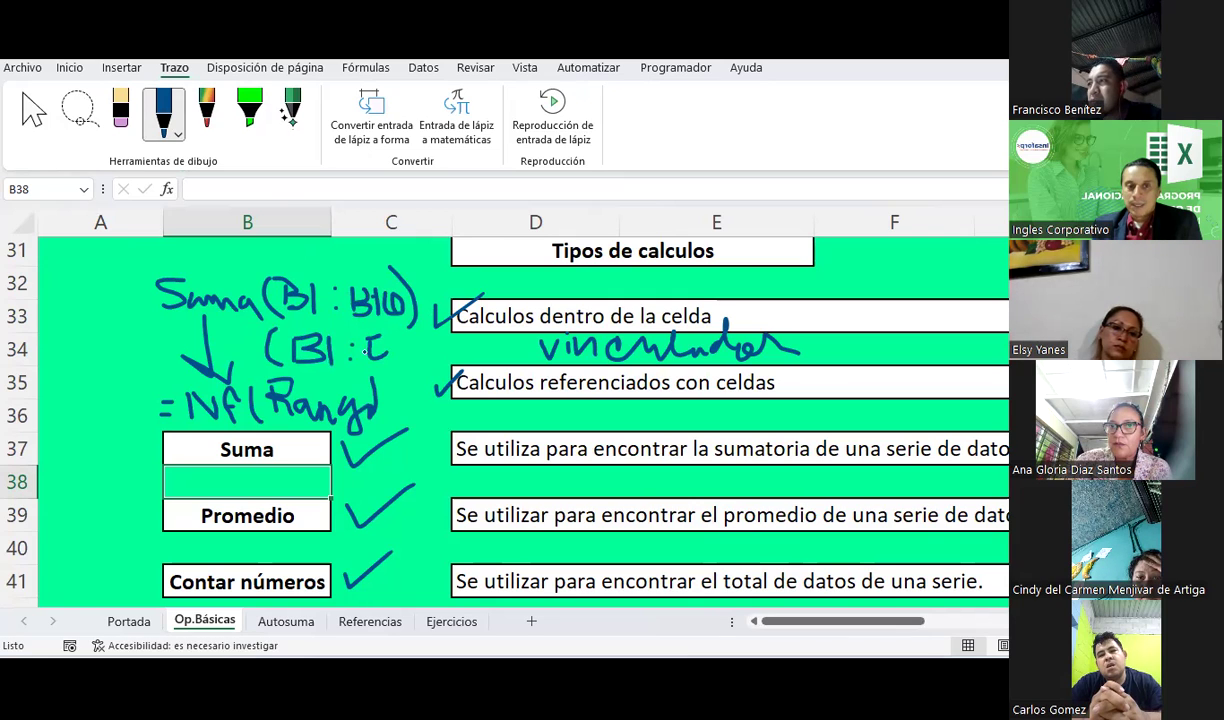
left_click_drag(384, 341, 386, 355)
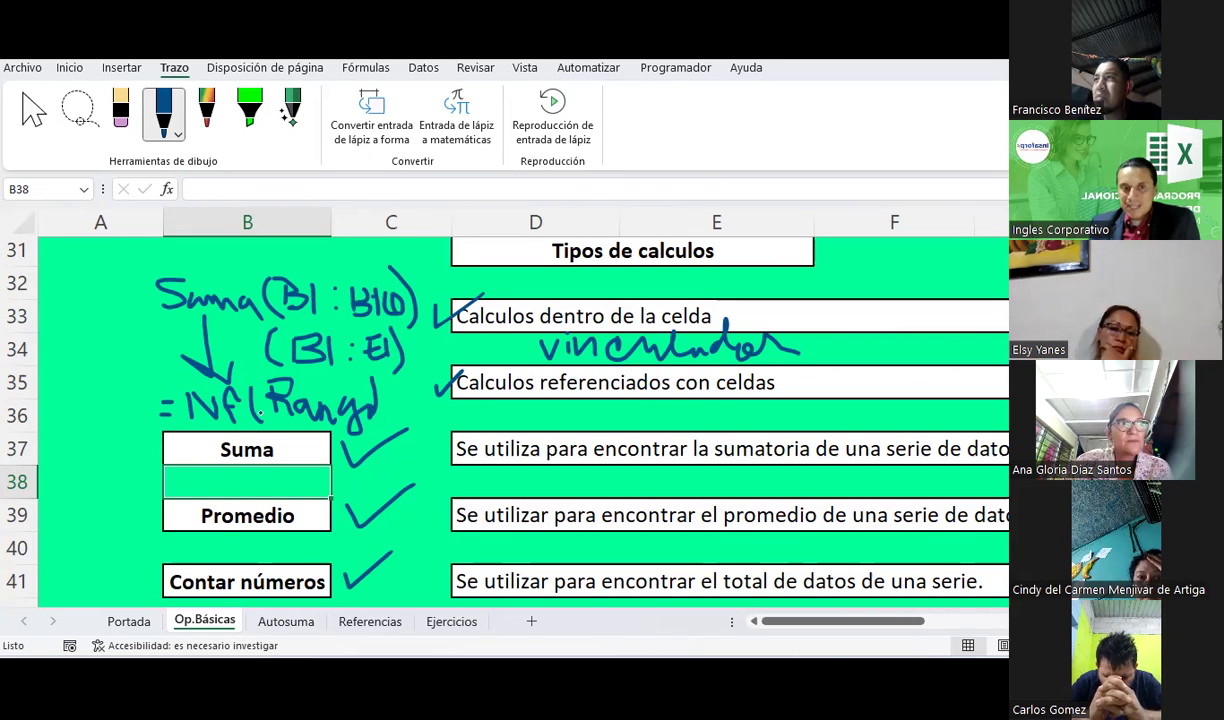
Leave inking mode and select the Promedio label in cell B39.
key("Escape")
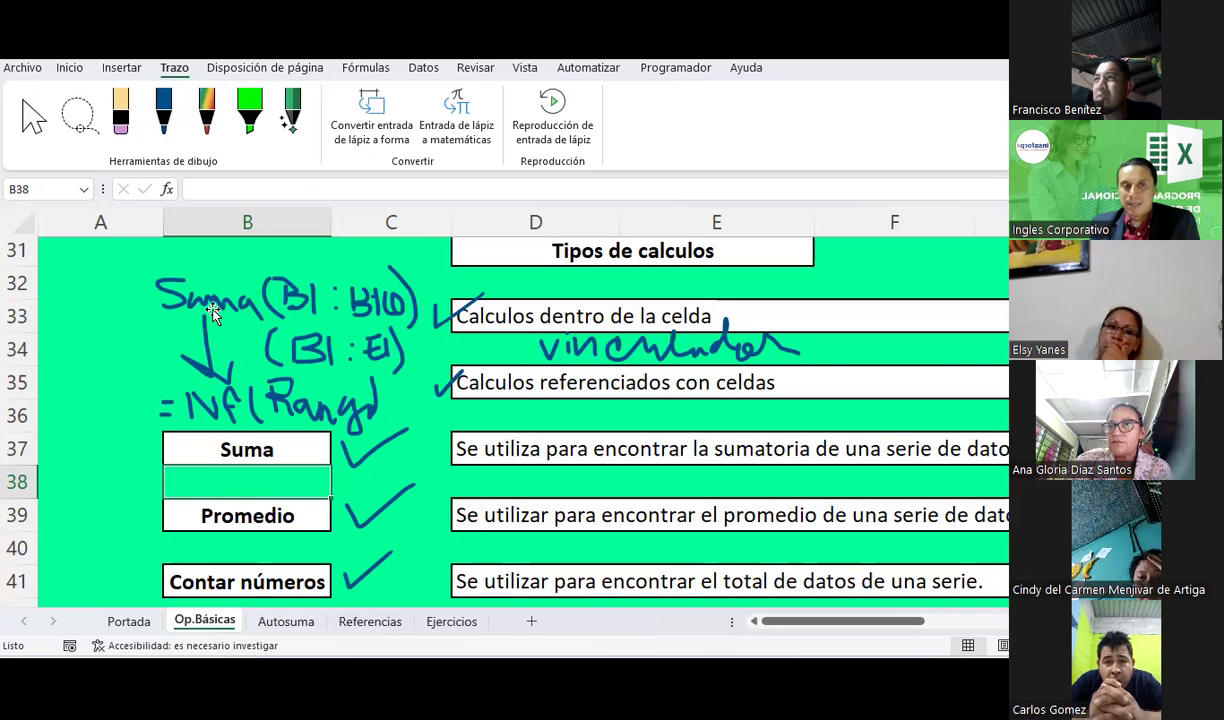
scroll(232, 440, "down", 2)
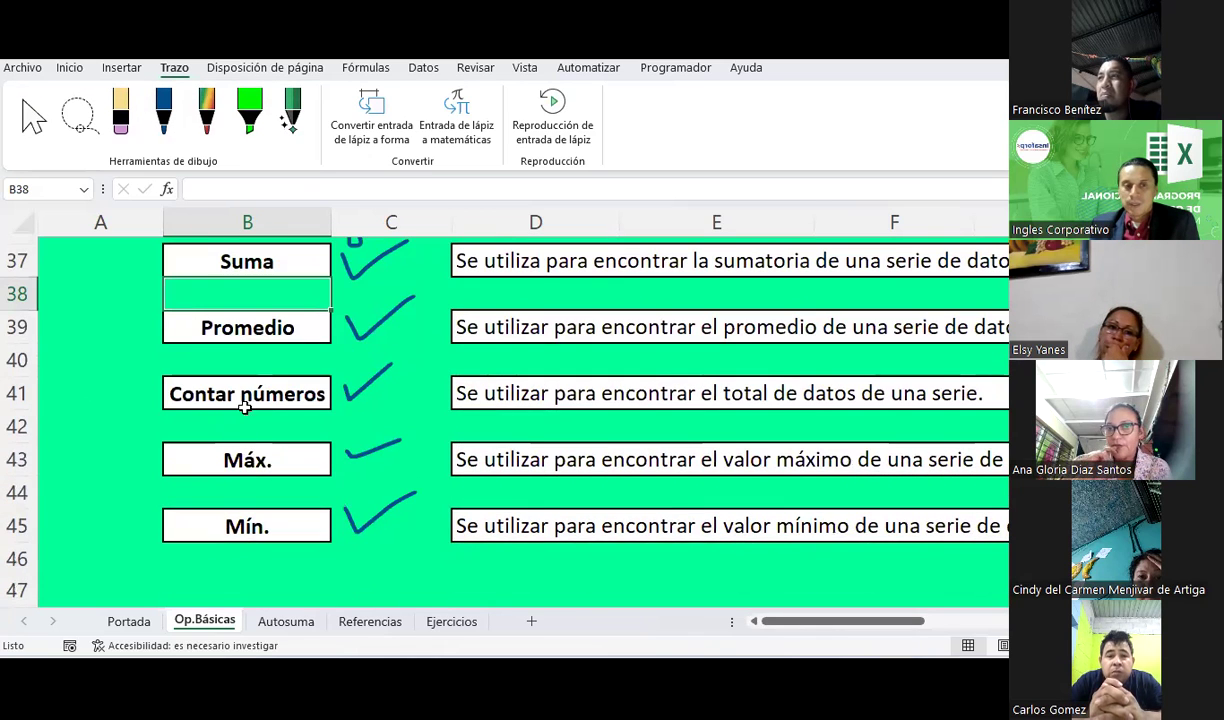
left_click(240, 337)
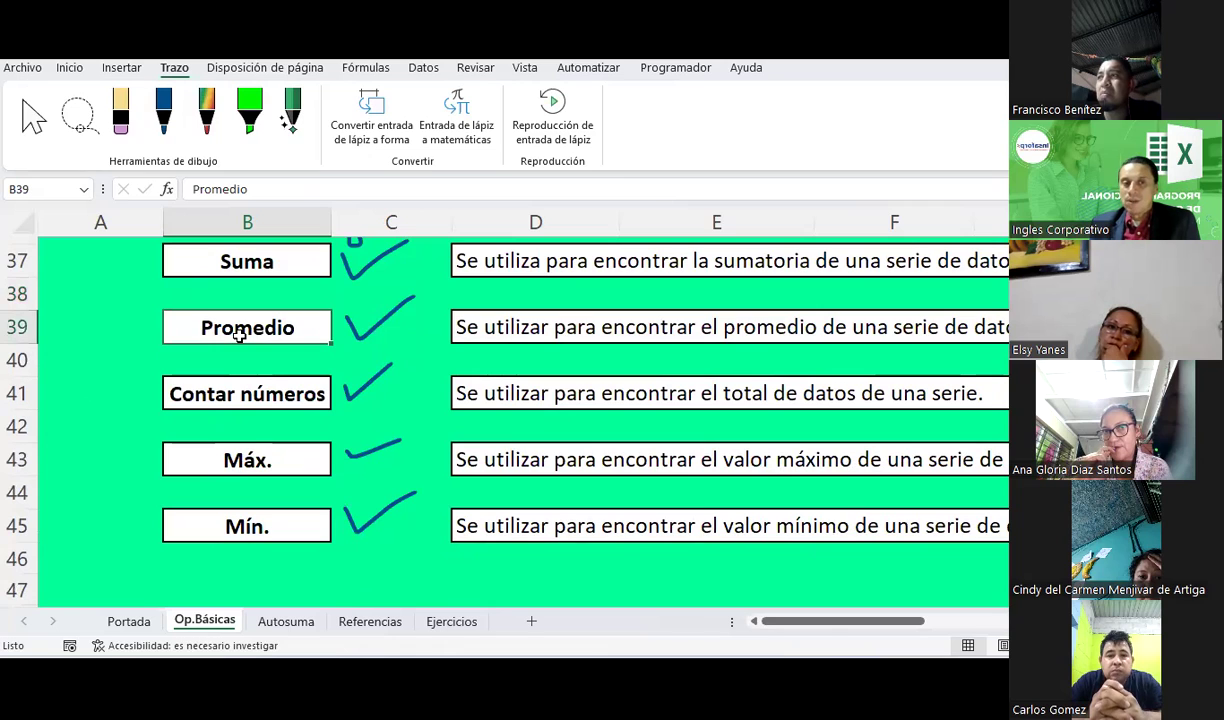
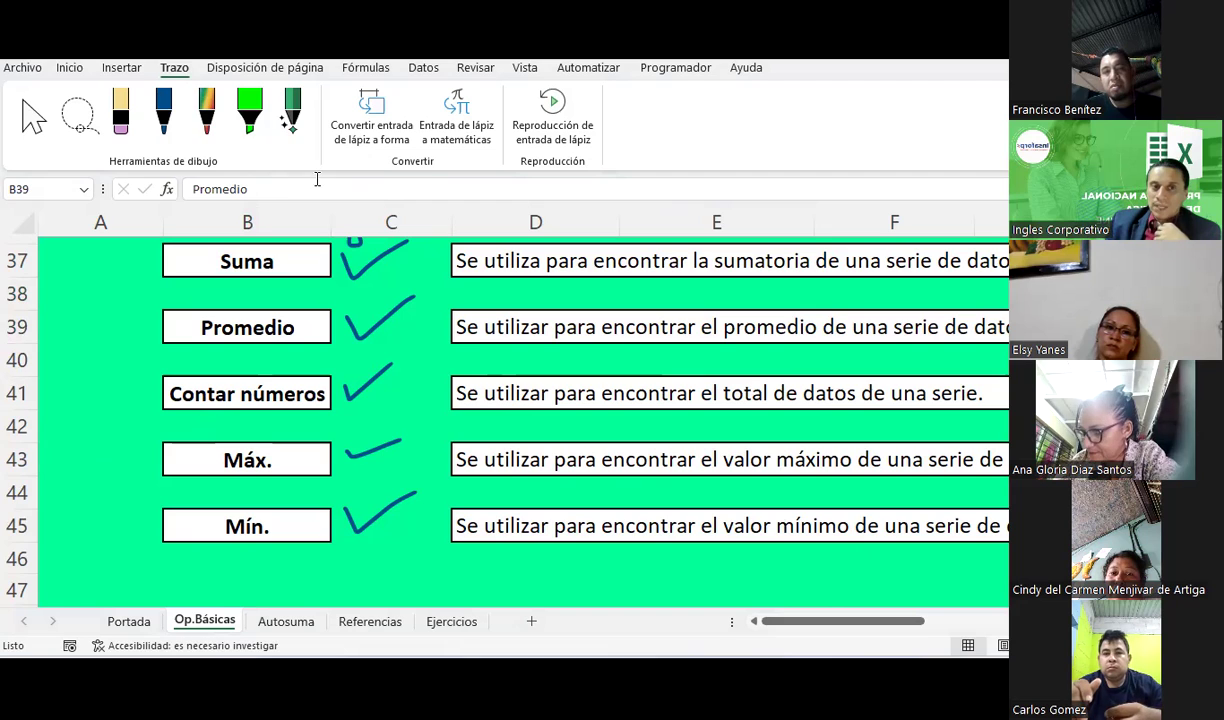
Shorten the B41 label on Op.Básicas from 'Contar números' to 'Contar'.
left_click(165, 112)
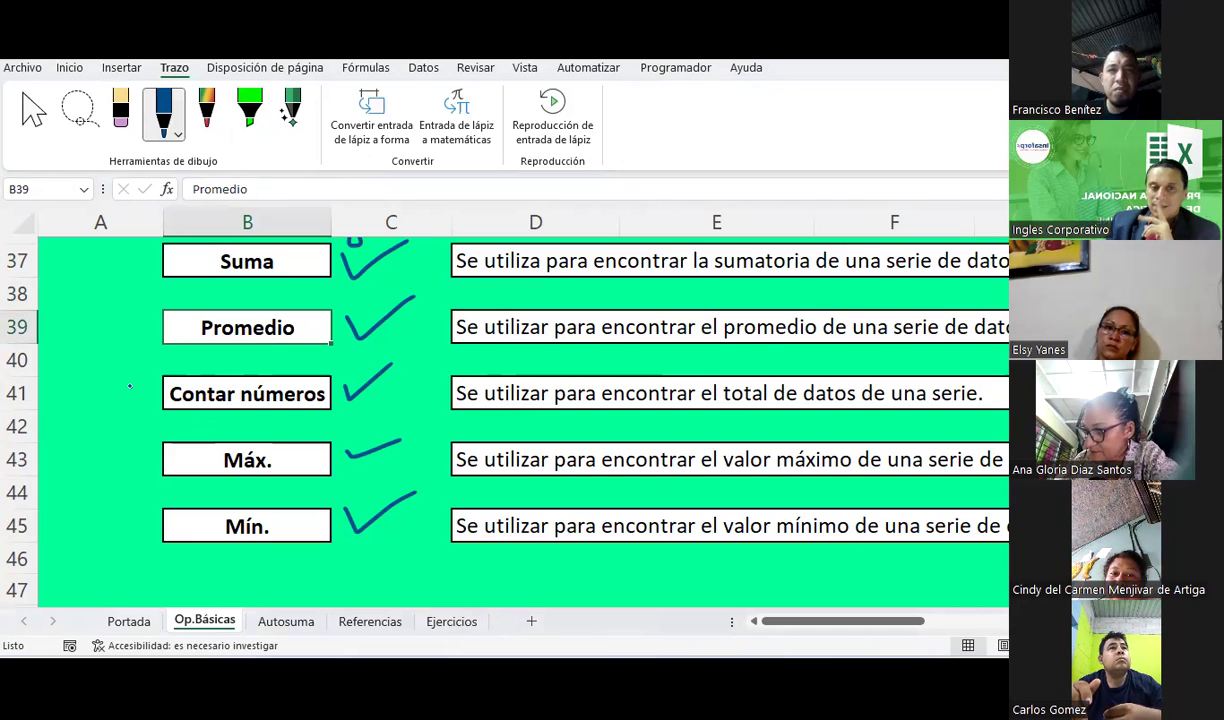
key("Escape")
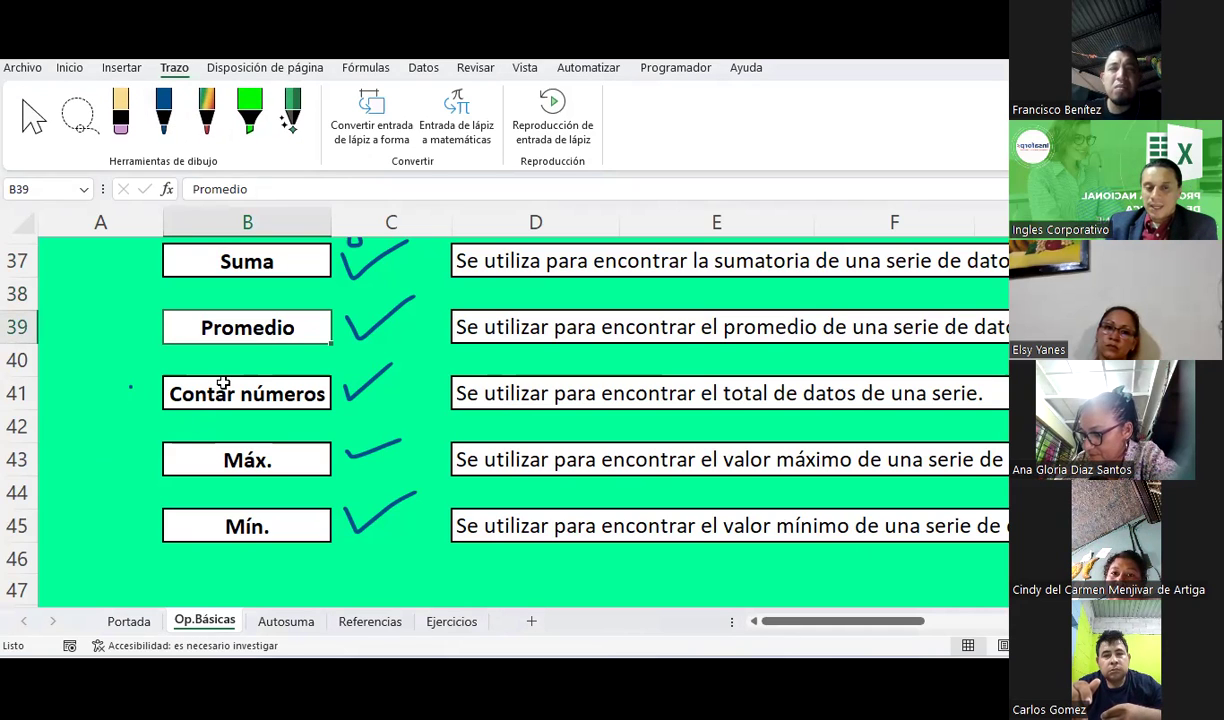
double_click(224, 393)
left_click_drag(237, 393, 368, 398)
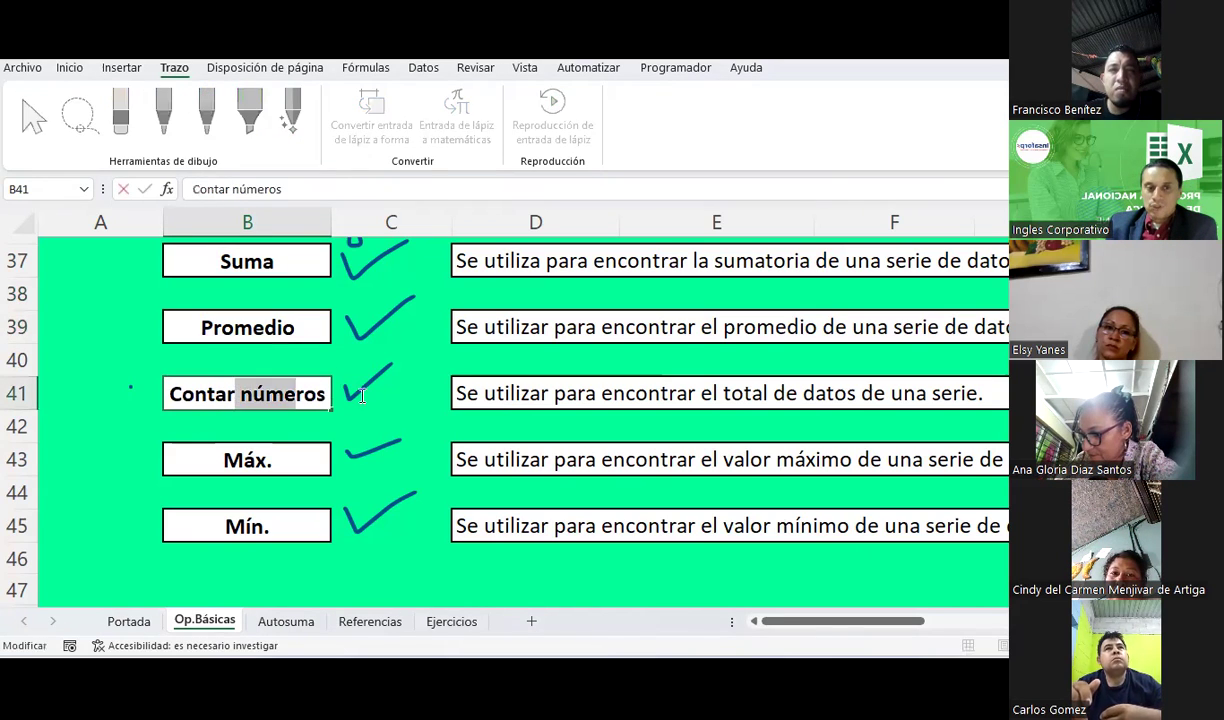
key("BackSpace")
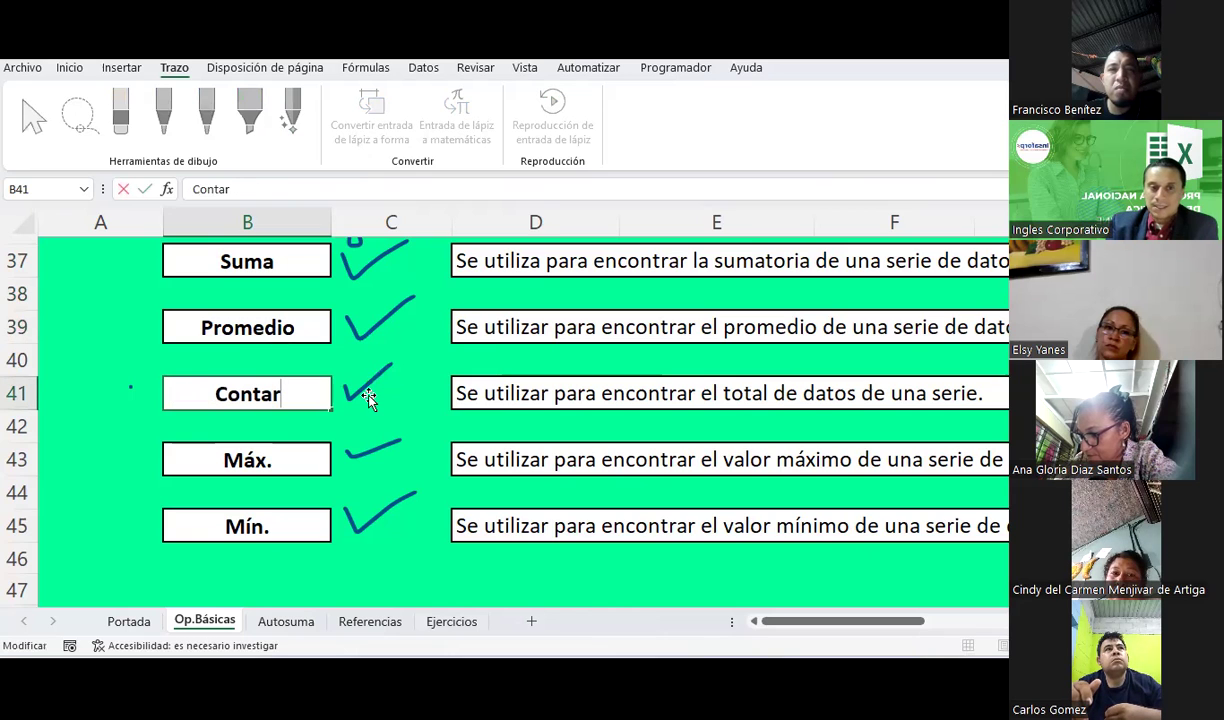
key("Return")
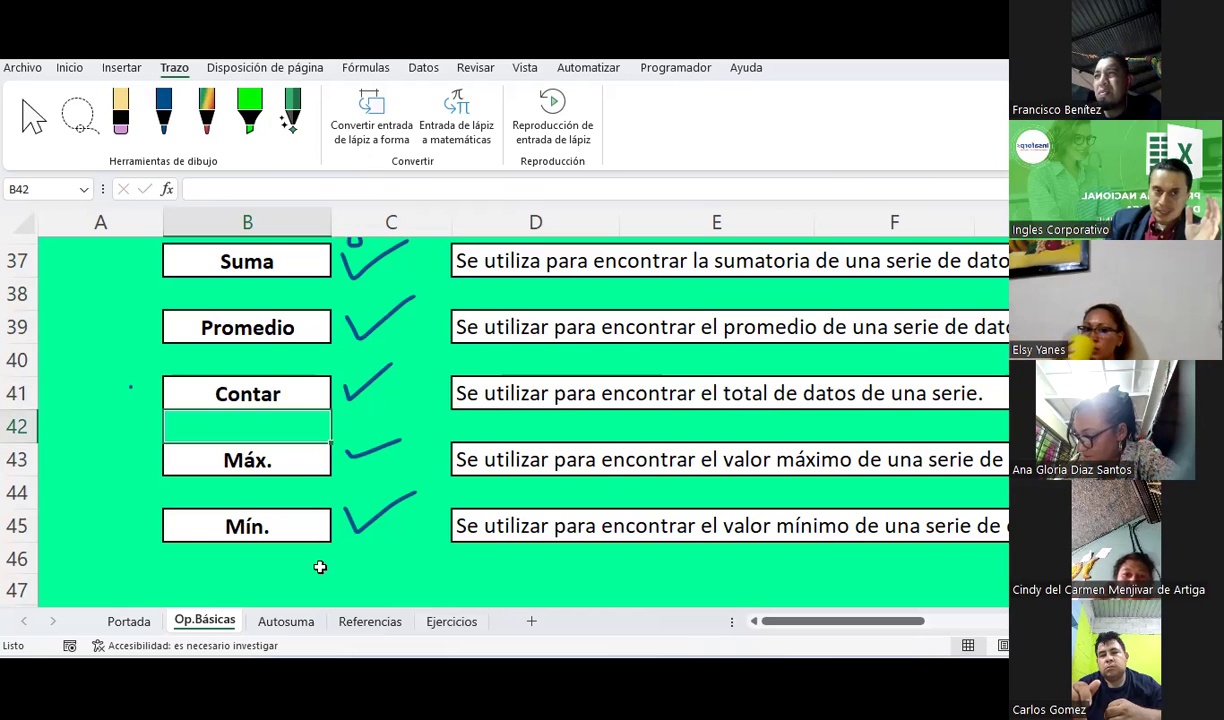
Handwrite 7, 8, 9 in blue ink beside rows 41–45, boxed, with a double-headed arrow.
left_click(163, 110)
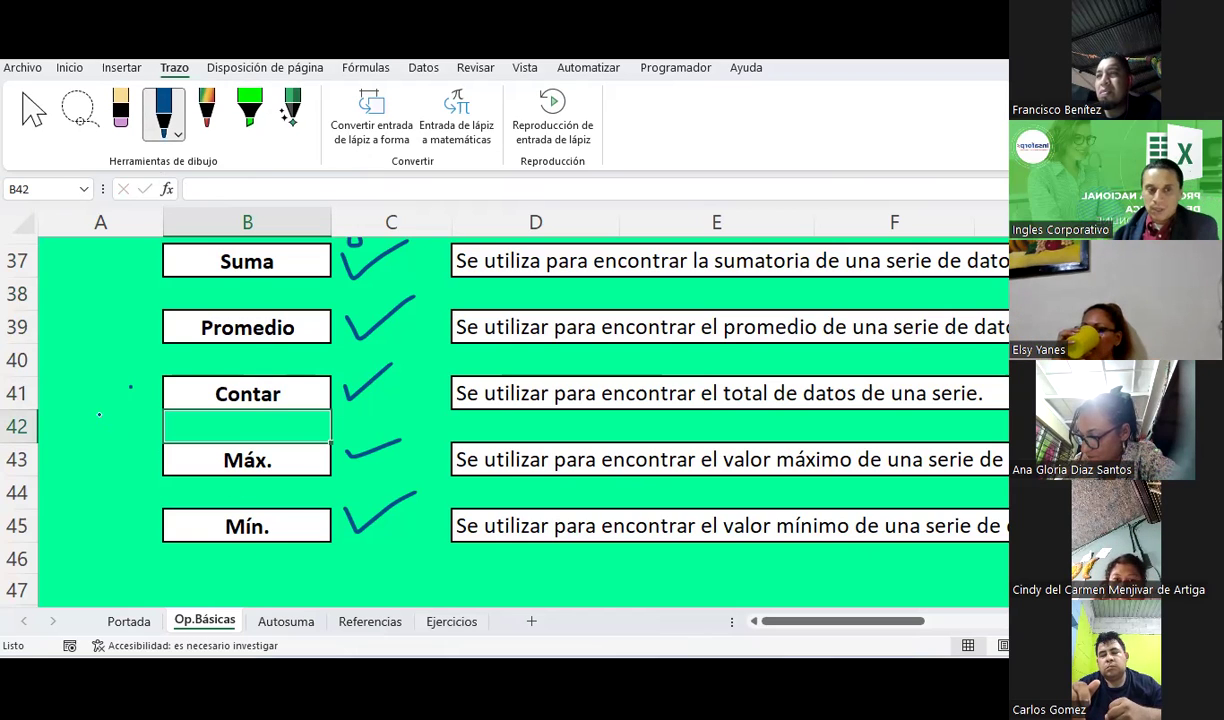
left_click_drag(57, 387, 64, 421)
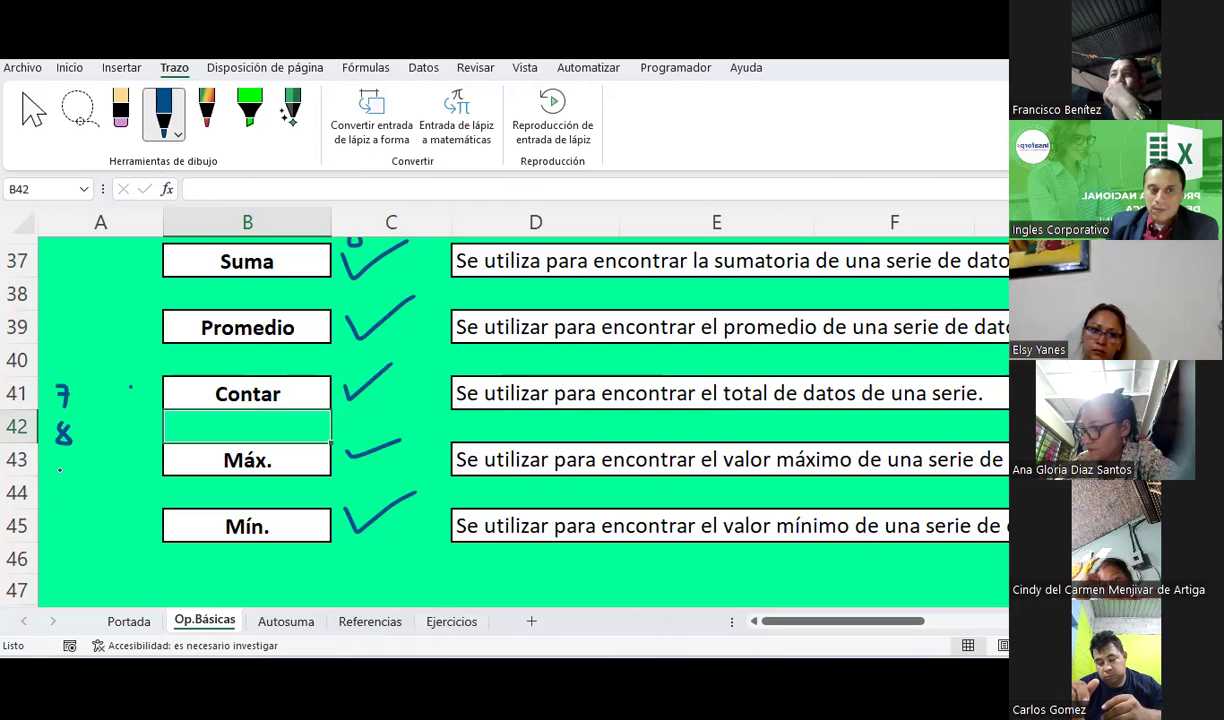
mouse_move(54, 454)
left_mouse_down()
mouse_move(85, 456)
mouse_move(57, 518)
left_mouse_up()
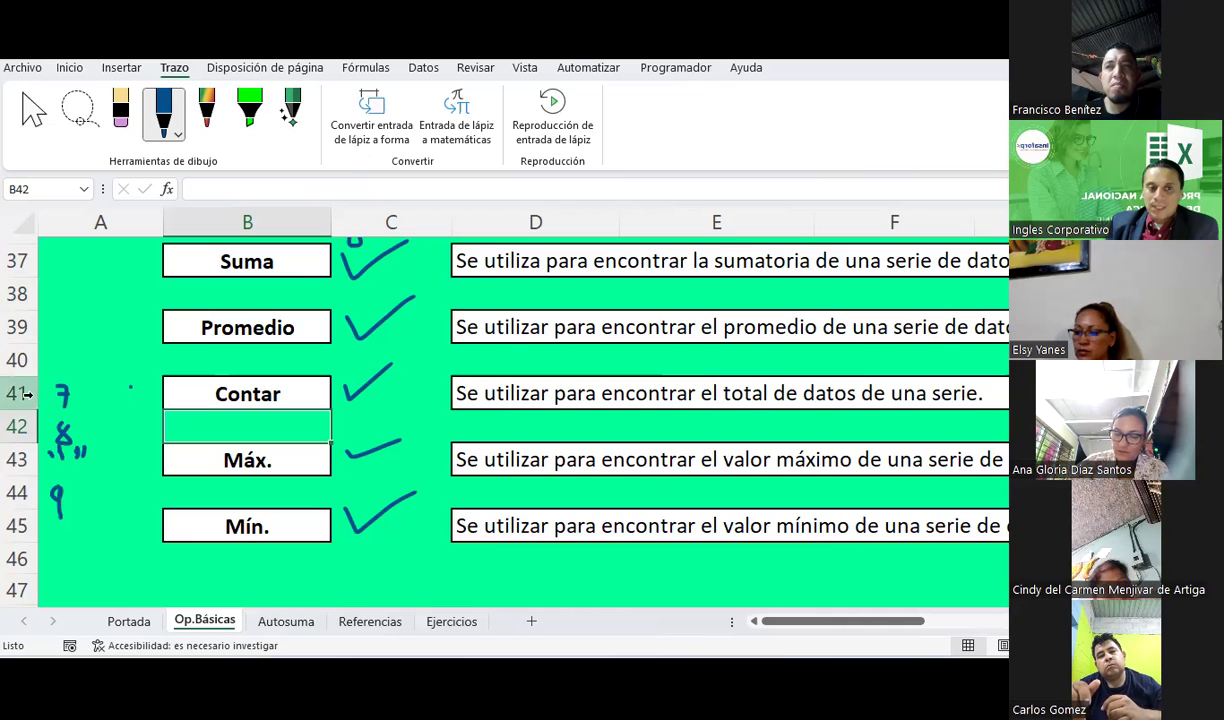
mouse_move(91, 397)
left_mouse_down()
mouse_move(132, 394)
mouse_move(127, 495)
mouse_move(113, 519)
left_mouse_up()
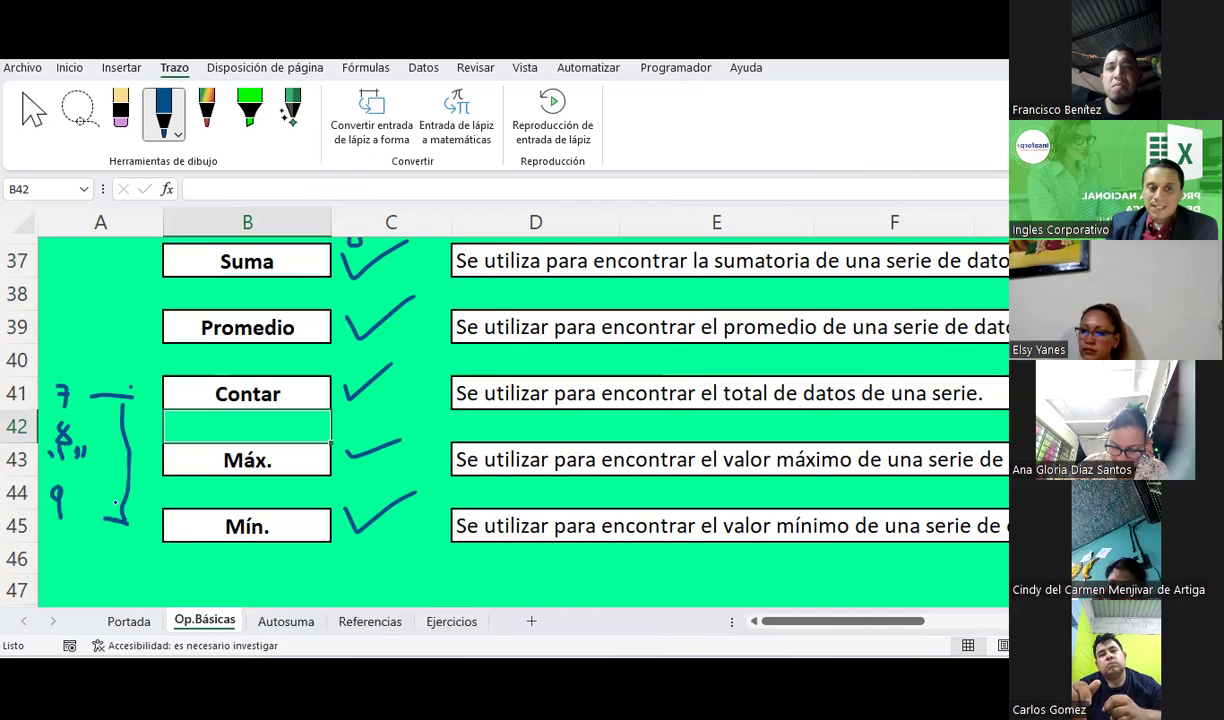
left_click_drag(114, 420, 142, 427)
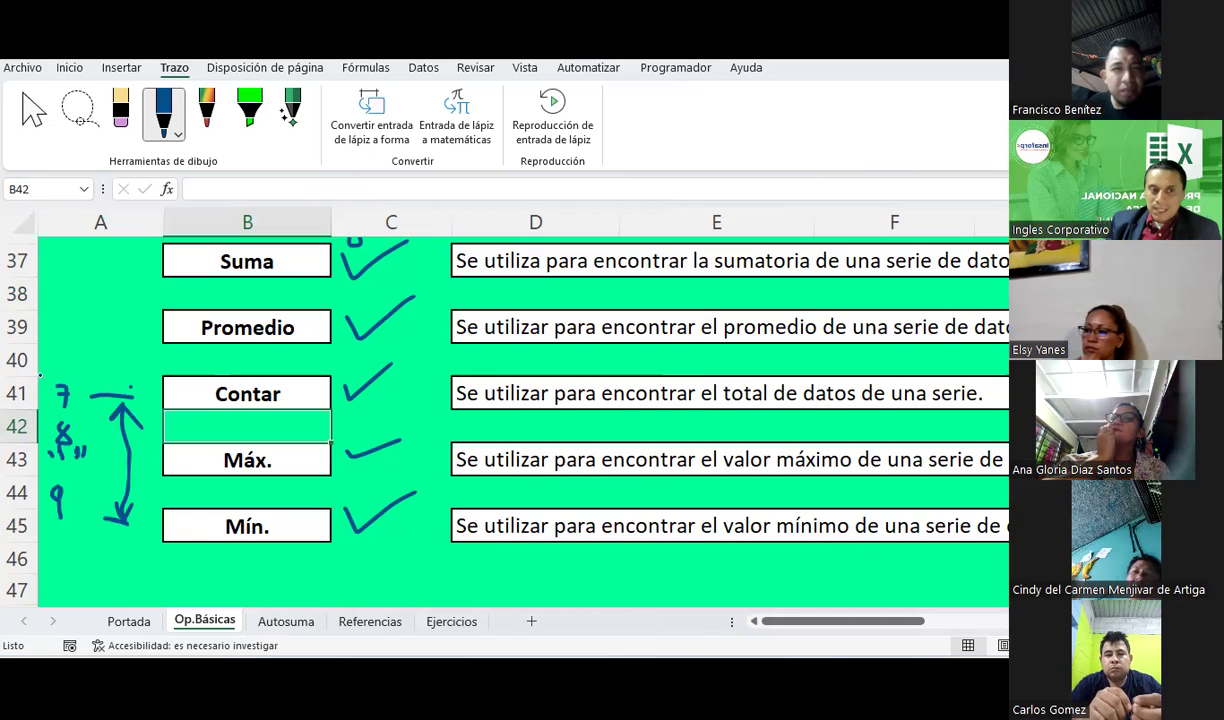
mouse_move(40, 376)
left_mouse_down()
mouse_move(92, 450)
mouse_move(90, 515)
mouse_move(40, 531)
left_mouse_up()
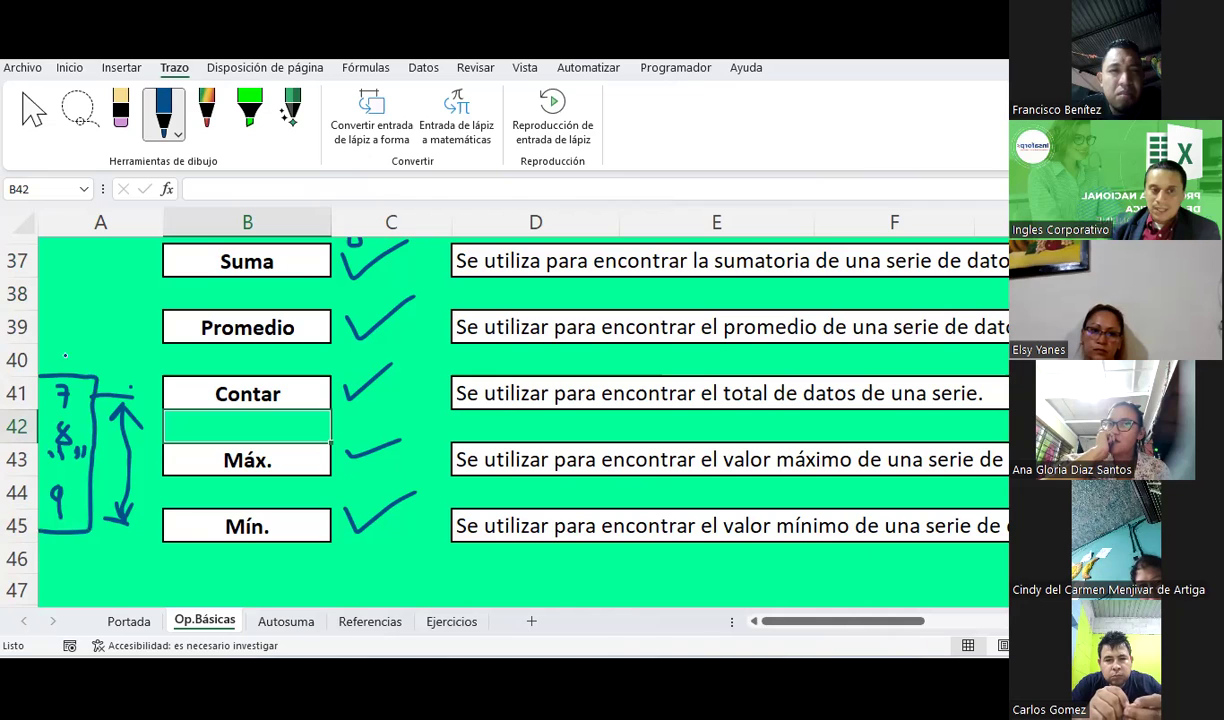
left_click_drag(58, 366, 93, 352)
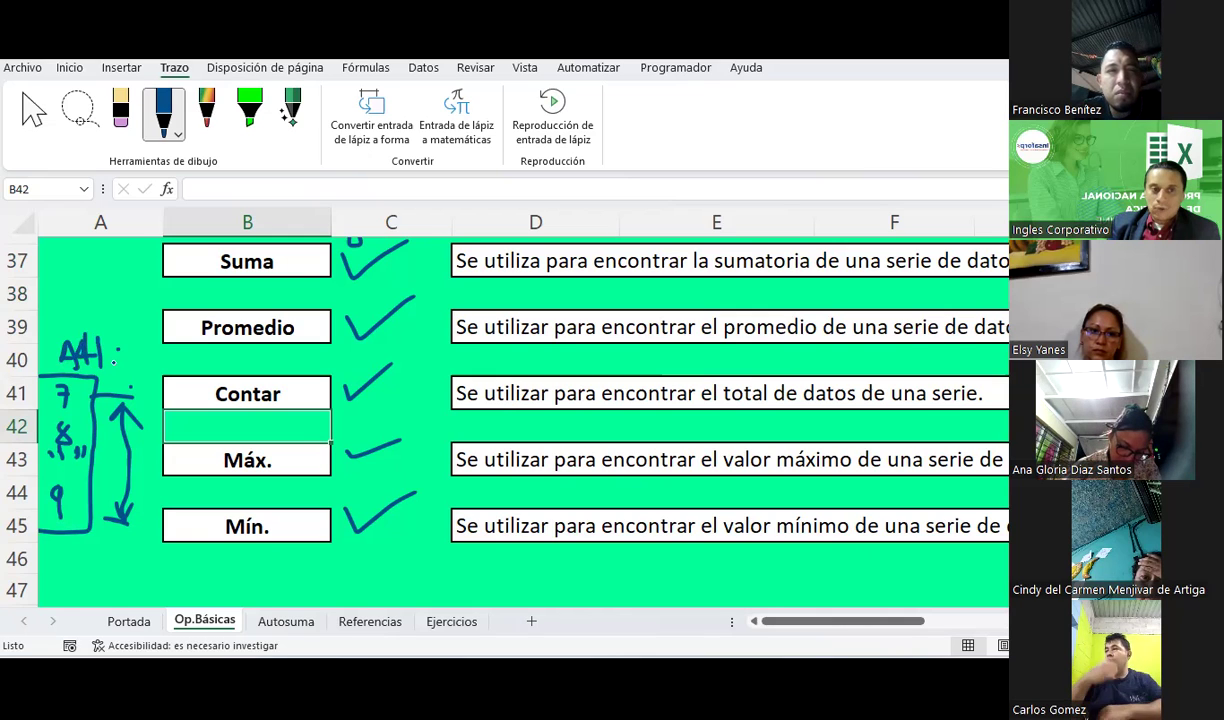
Write the ink note A41:A45 ÷ 3 above the numbers with a curve to Promedio.
left_click_drag(126, 365, 139, 365)
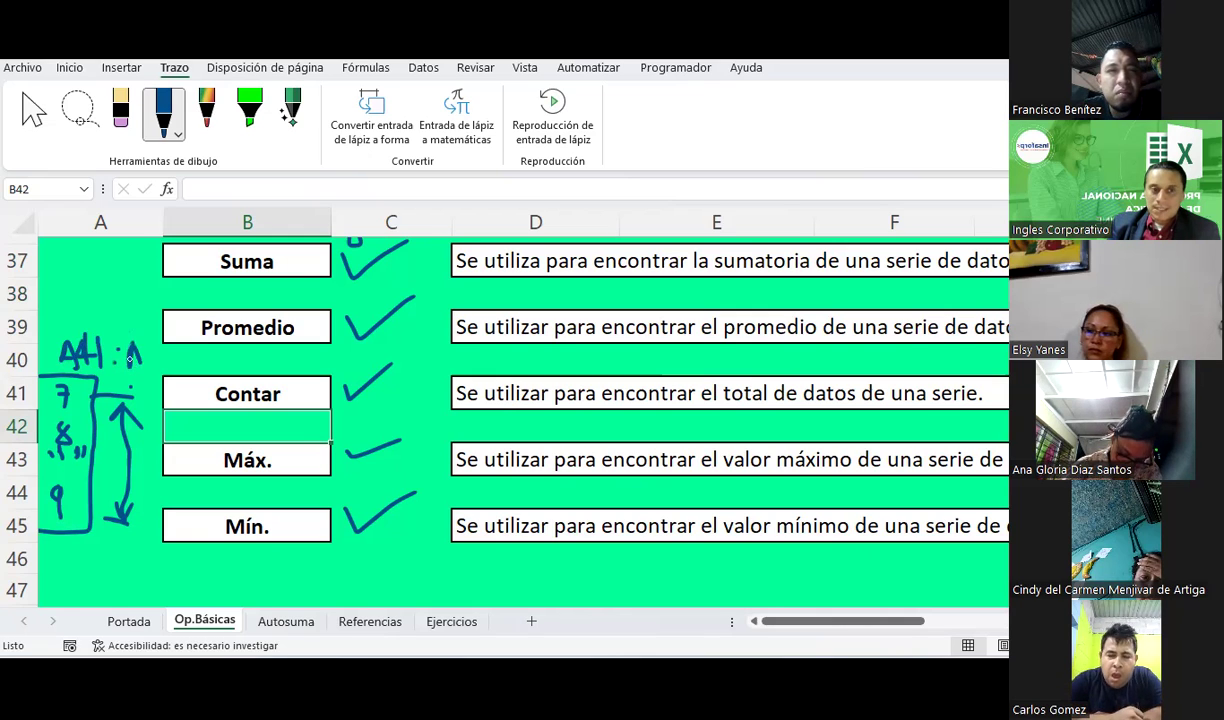
left_click_drag(146, 333, 168, 366)
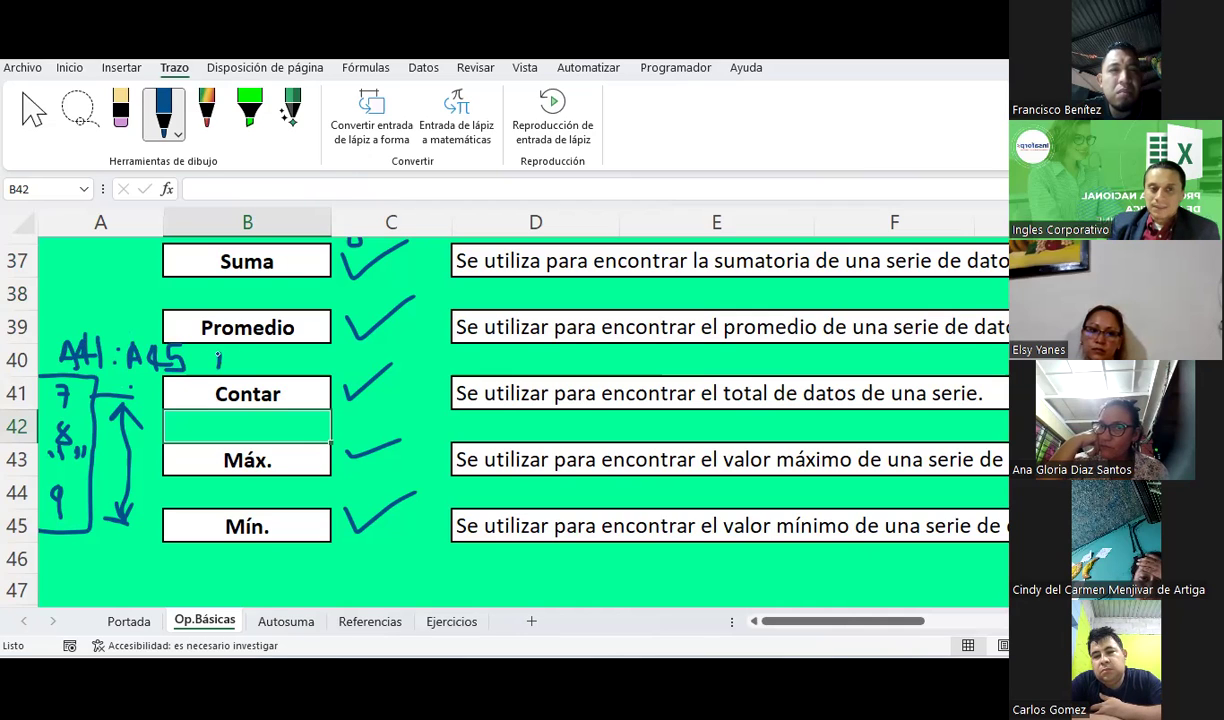
left_click_drag(244, 346, 244, 378)
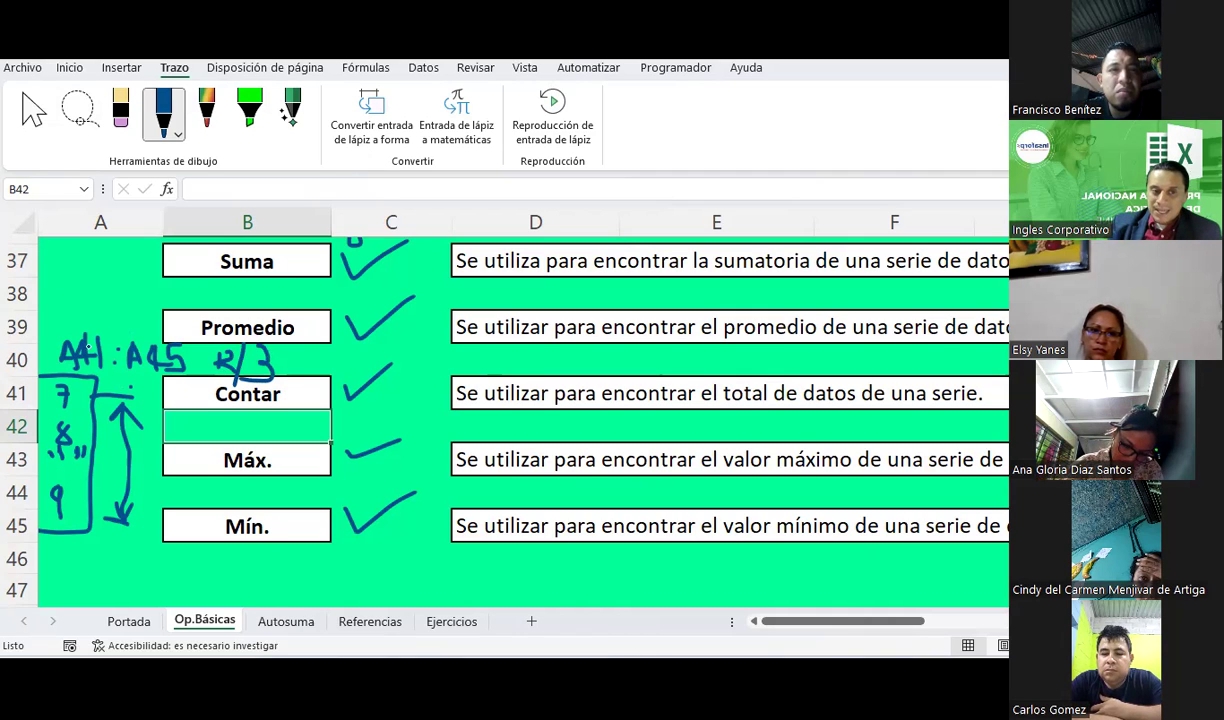
mouse_move(52, 322)
left_mouse_down()
mouse_move(160, 313)
mouse_move(240, 378)
left_mouse_up()
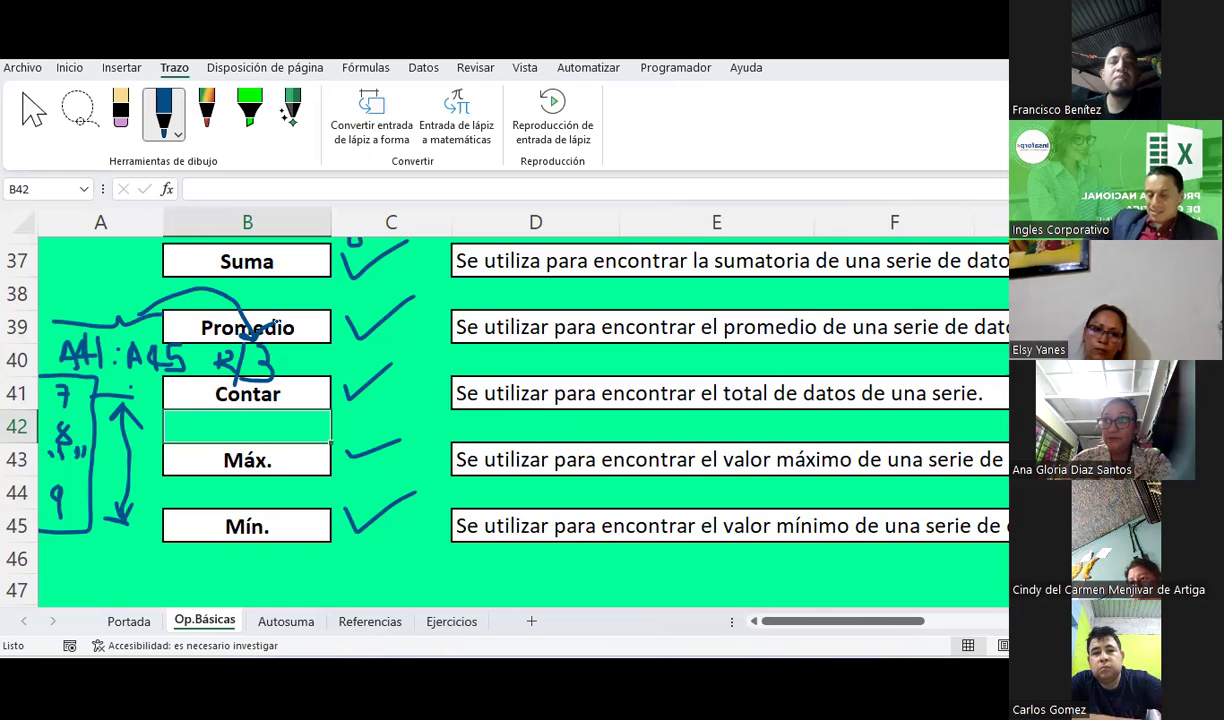
Change Máx. in B43 to Max. and Mín. in B45 to Min.
key("Escape")
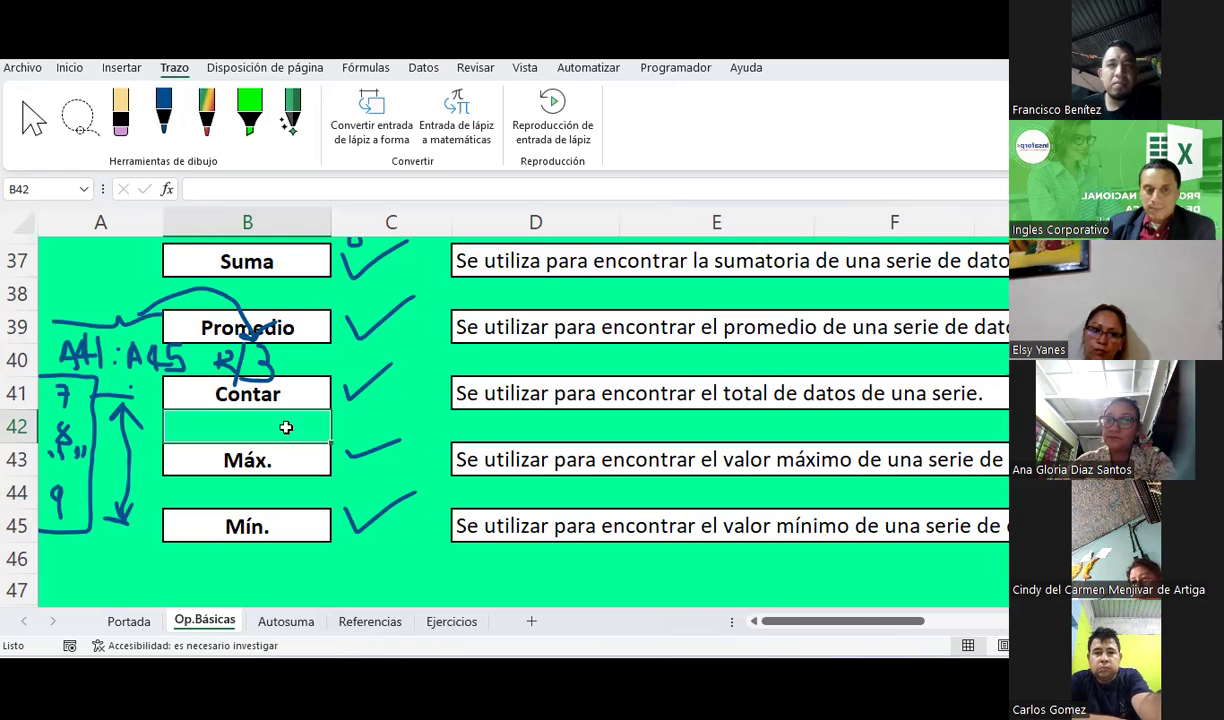
double_click(240, 459)
key("BackSpace")
type("a")
left_click(303, 486)
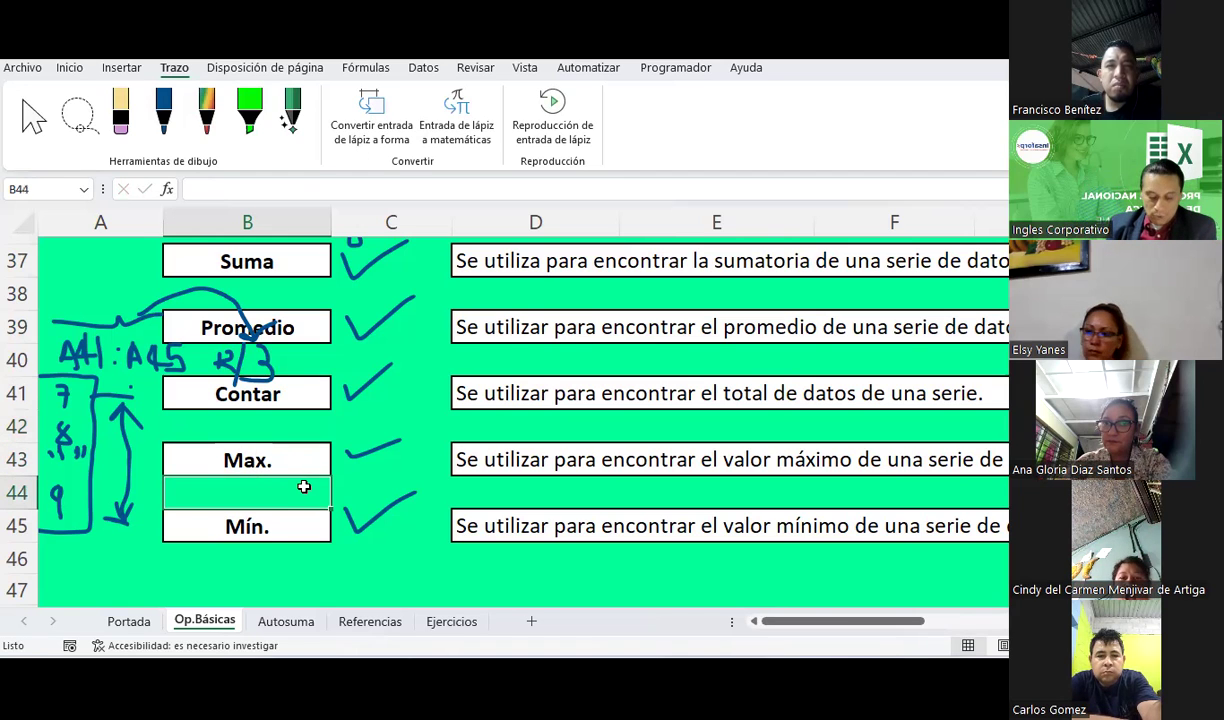
double_click(279, 526)
key("BackSpace")
type("i")
left_click(296, 562)
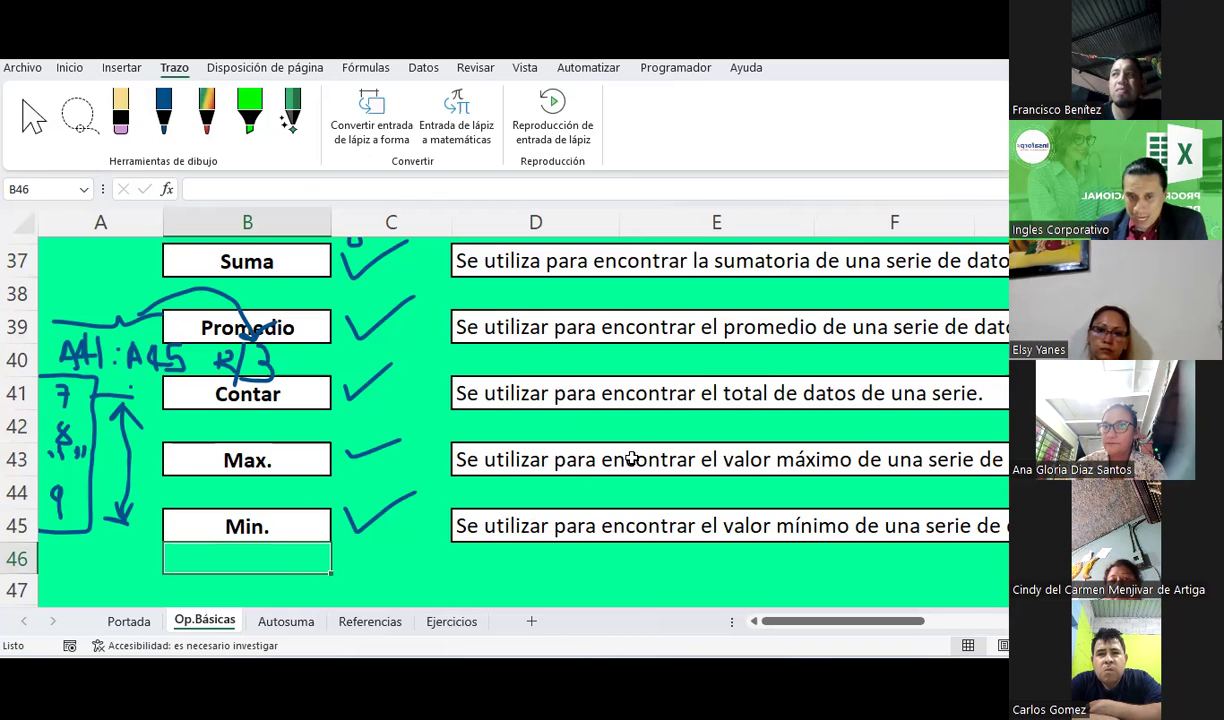
Handwrite 'Función' and '(C1:C25)' with a check mark below the table in blue ink.
scroll(634, 452, "down", 3)
scroll(634, 451, "up", 1)
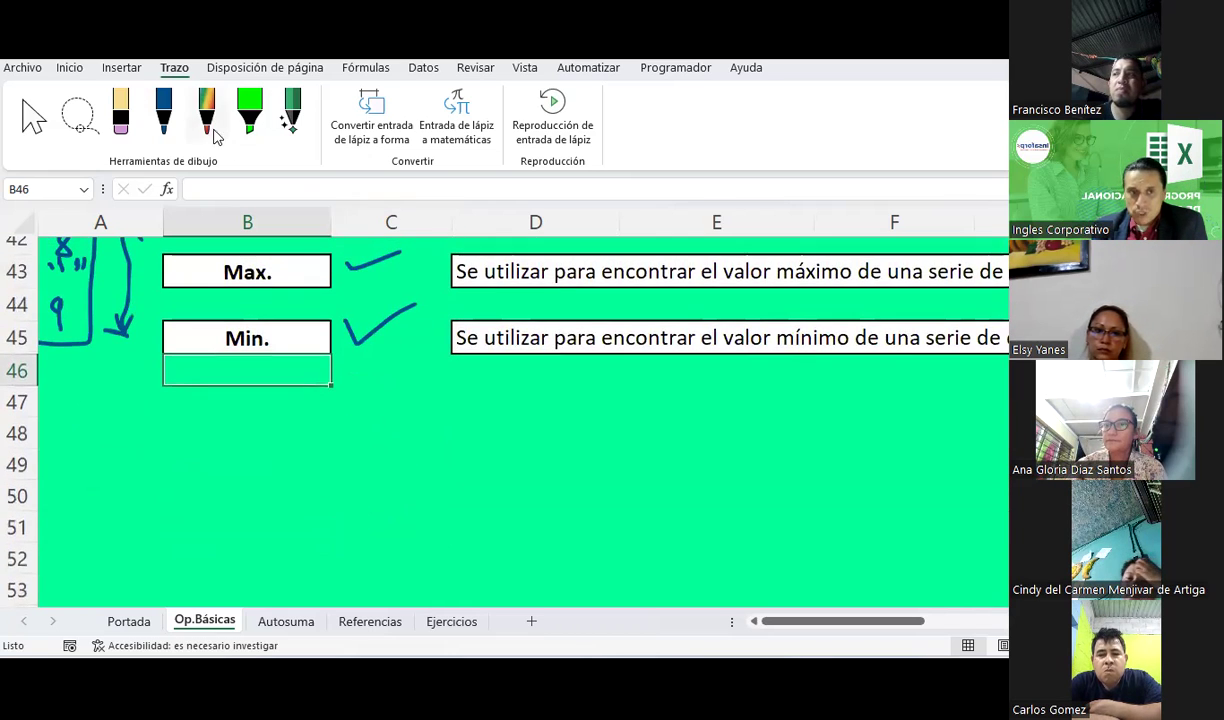
left_click(163, 112)
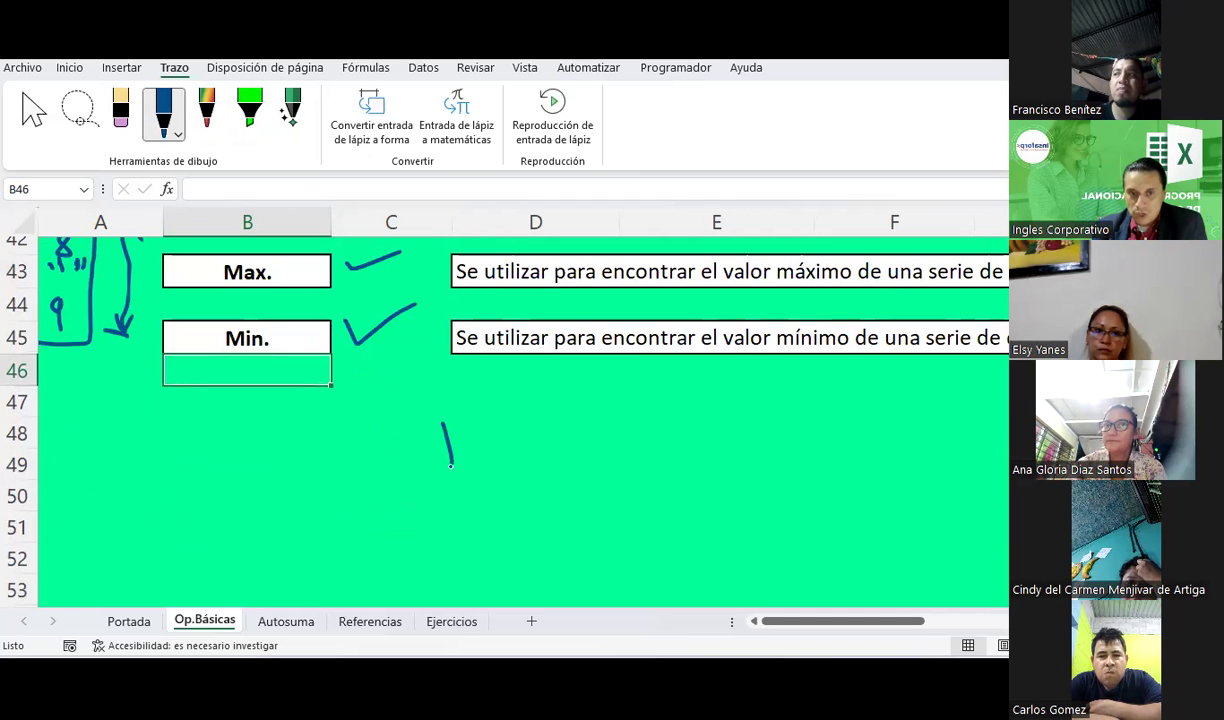
mouse_move(446, 440)
left_mouse_down()
mouse_move(549, 464)
mouse_move(566, 437)
left_mouse_up()
left_click_drag(591, 463, 612, 464)
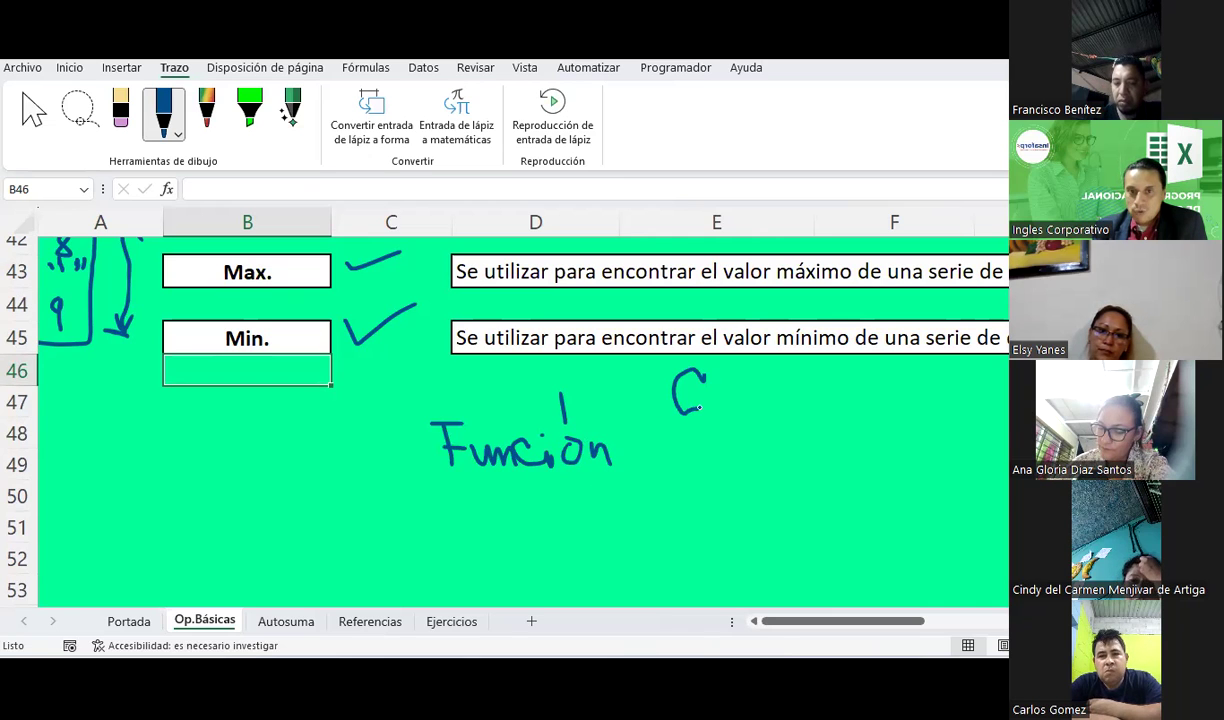
left_click_drag(705, 381, 733, 418)
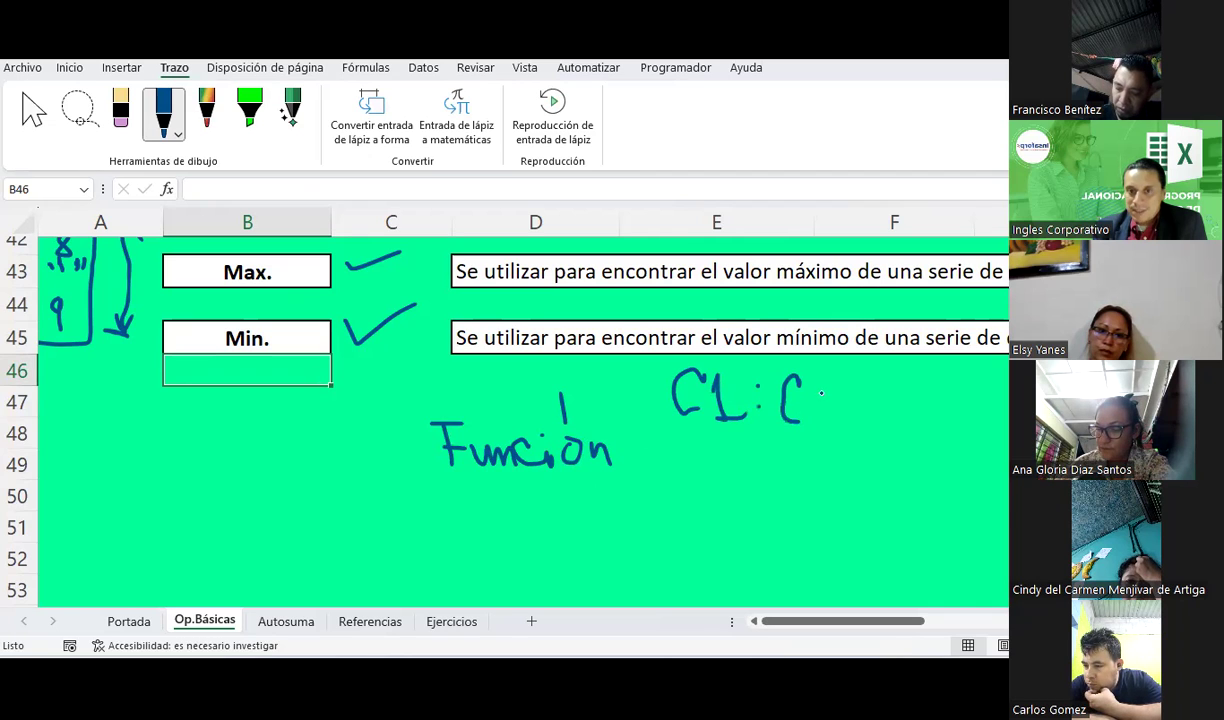
mouse_move(822, 386)
left_mouse_down()
mouse_move(848, 385)
mouse_move(868, 422)
left_mouse_up()
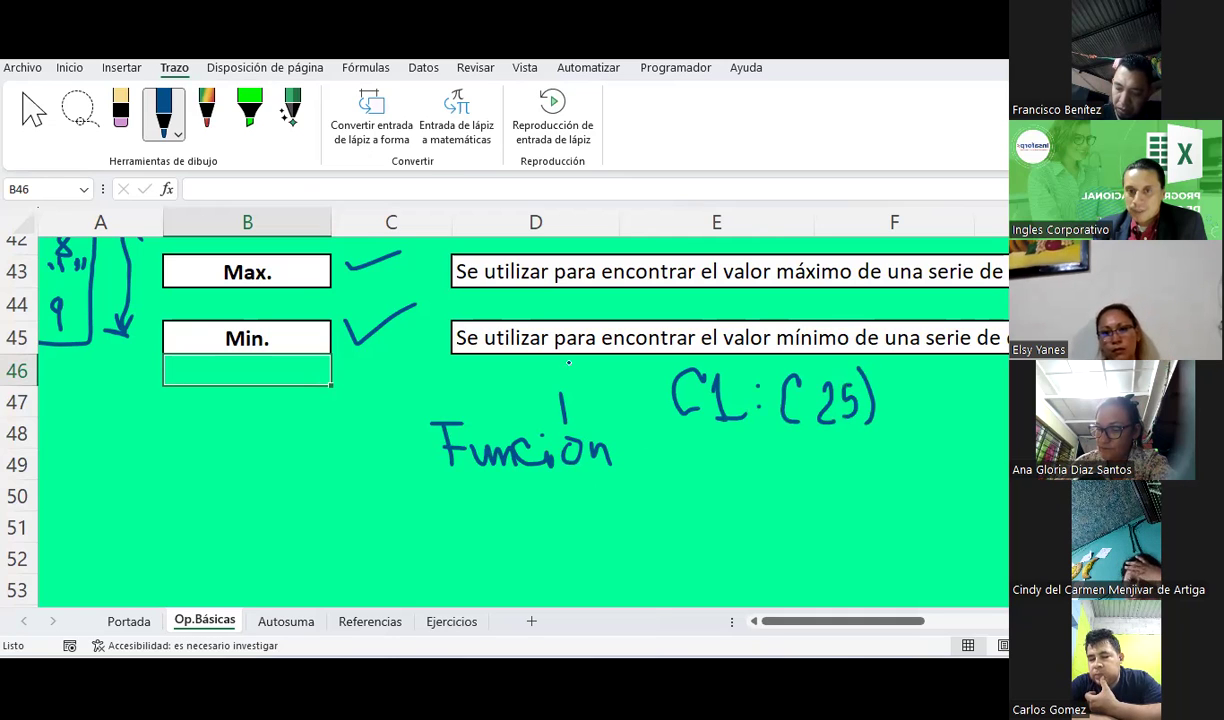
left_click_drag(657, 369, 653, 424)
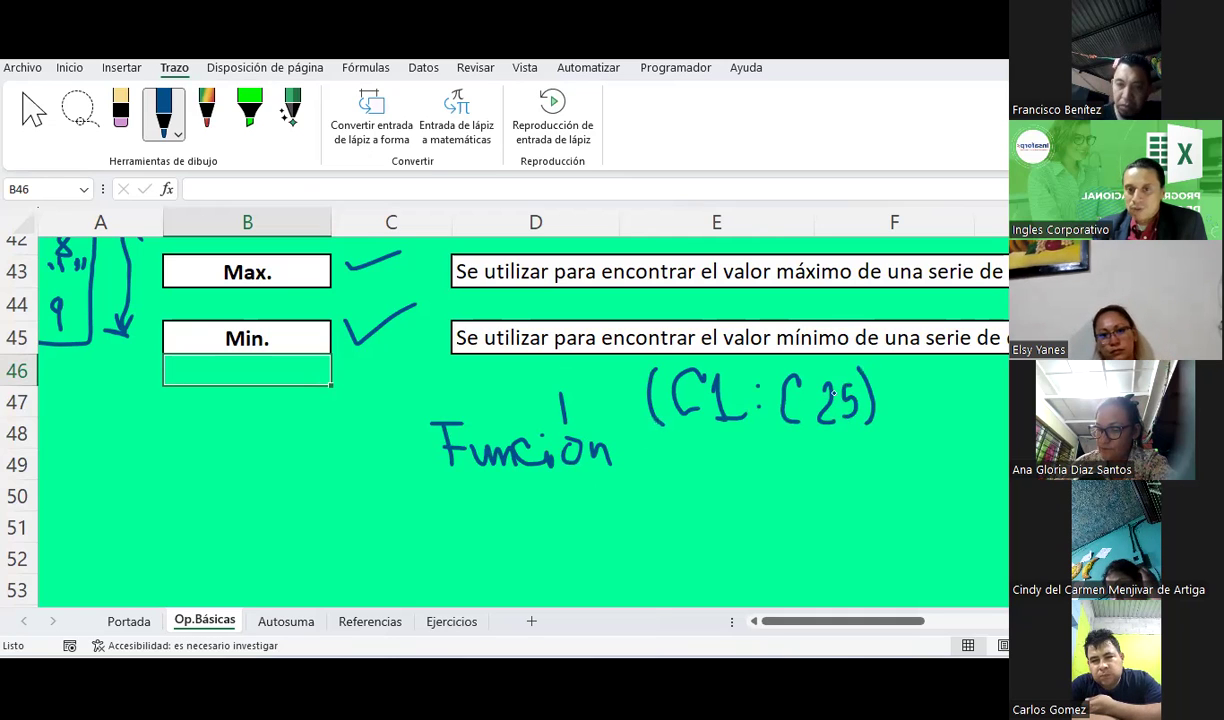
mouse_move(902, 398)
left_mouse_down()
mouse_move(909, 423)
mouse_move(958, 403)
left_mouse_up()
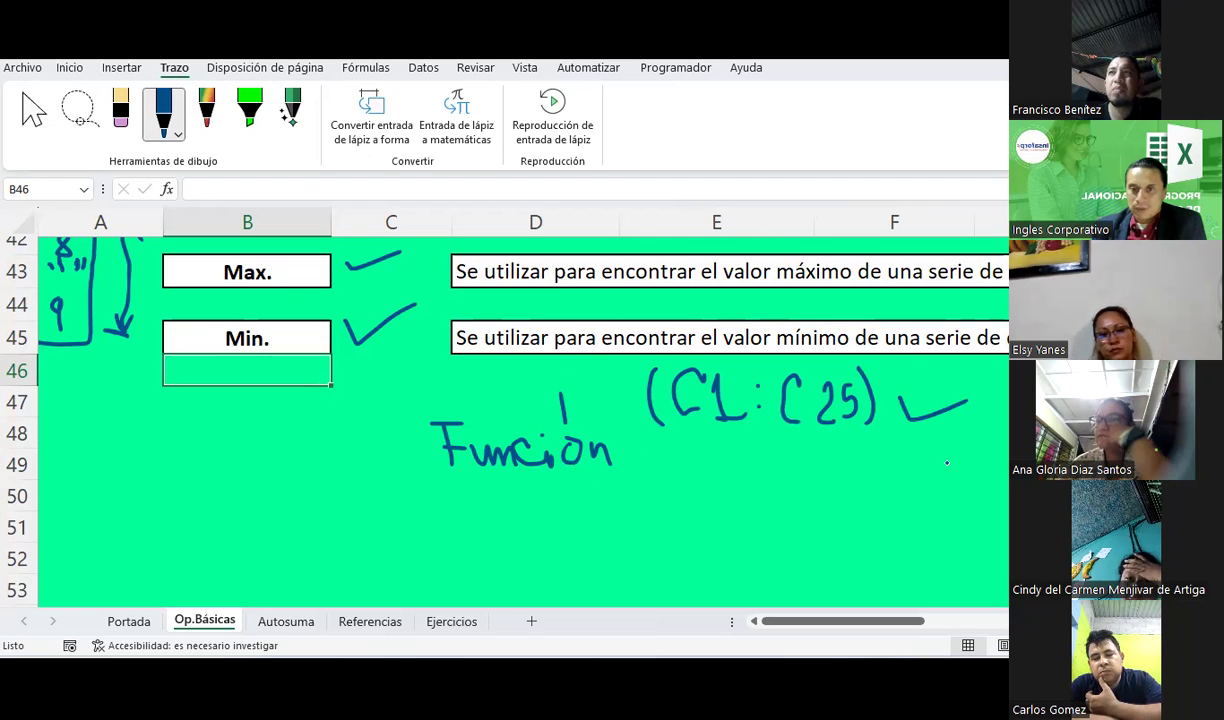
Write '=Suma(' under Función with an arrow to the range, and 'Fórmula' below it.
scroll(454, 409, "down", 2)
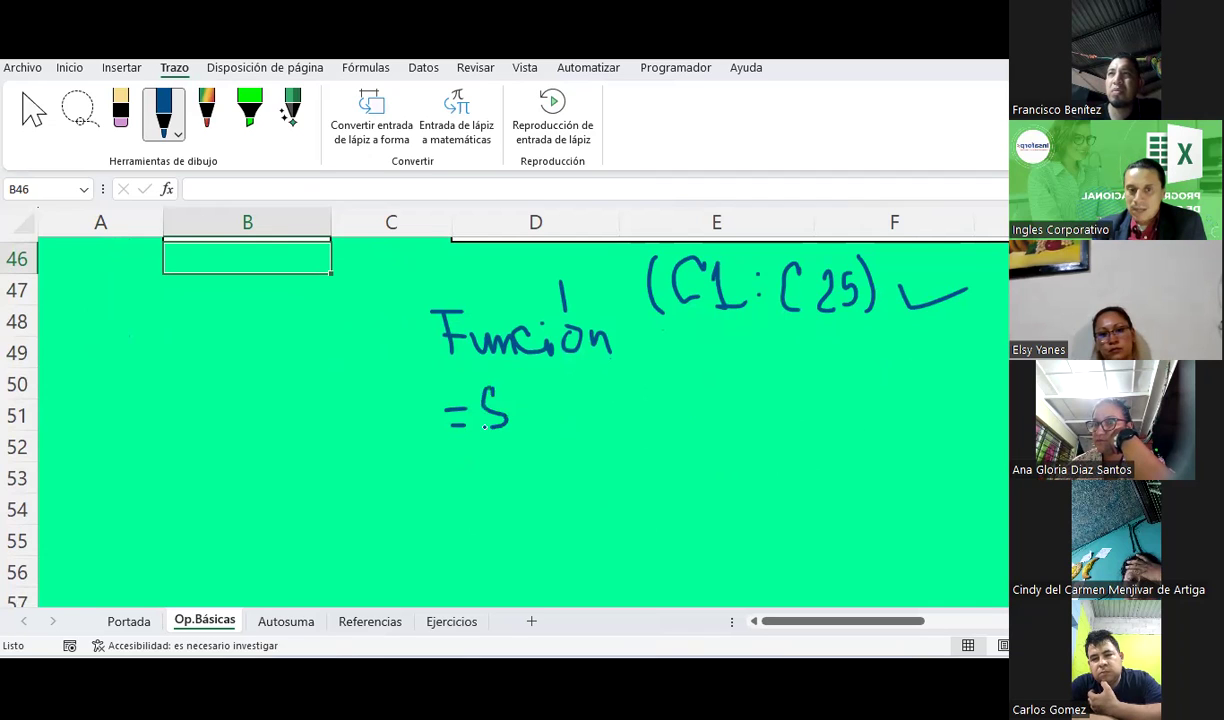
left_click_drag(514, 397, 527, 406)
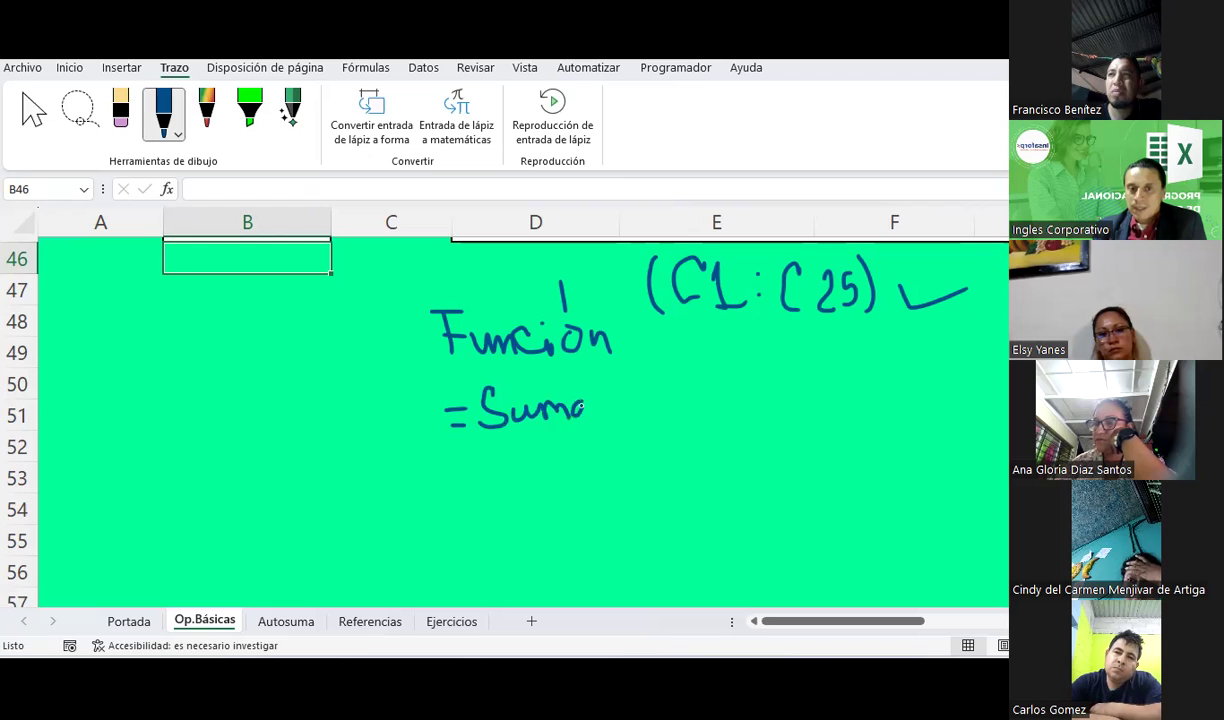
mouse_move(605, 378)
left_mouse_down()
mouse_move(606, 420)
mouse_move(631, 398)
left_mouse_up()
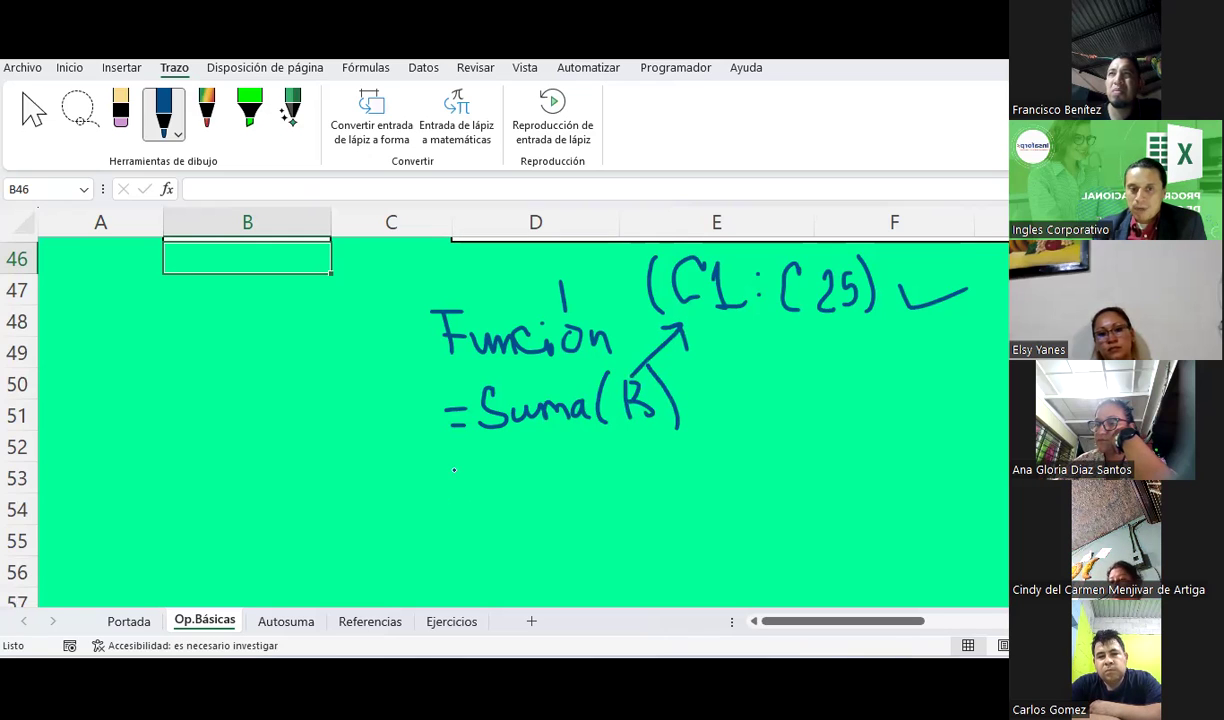
left_click_drag(461, 500, 461, 513)
left_click(481, 489)
left_click_drag(489, 484, 613, 500)
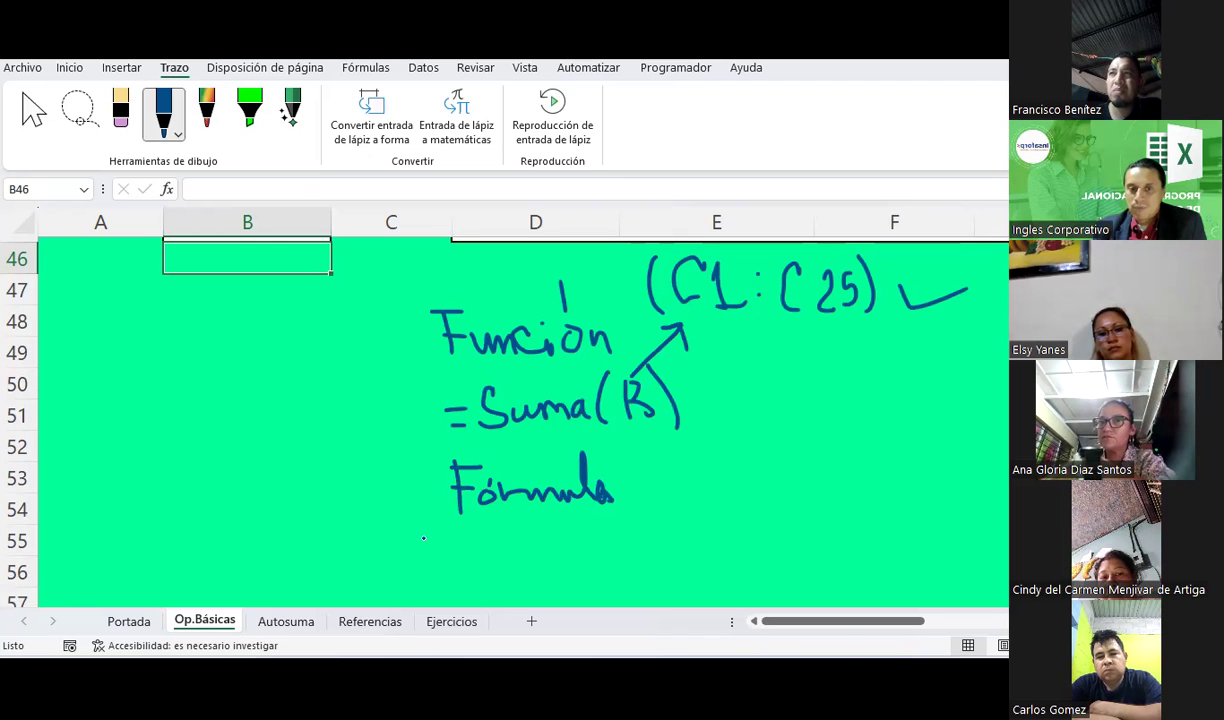
Underline =Suma(B), write =C1+C2+…+C25 under Fórmula, and add check marks.
mouse_move(463, 557)
left_mouse_down()
mouse_move(483, 557)
mouse_move(487, 573)
left_mouse_up()
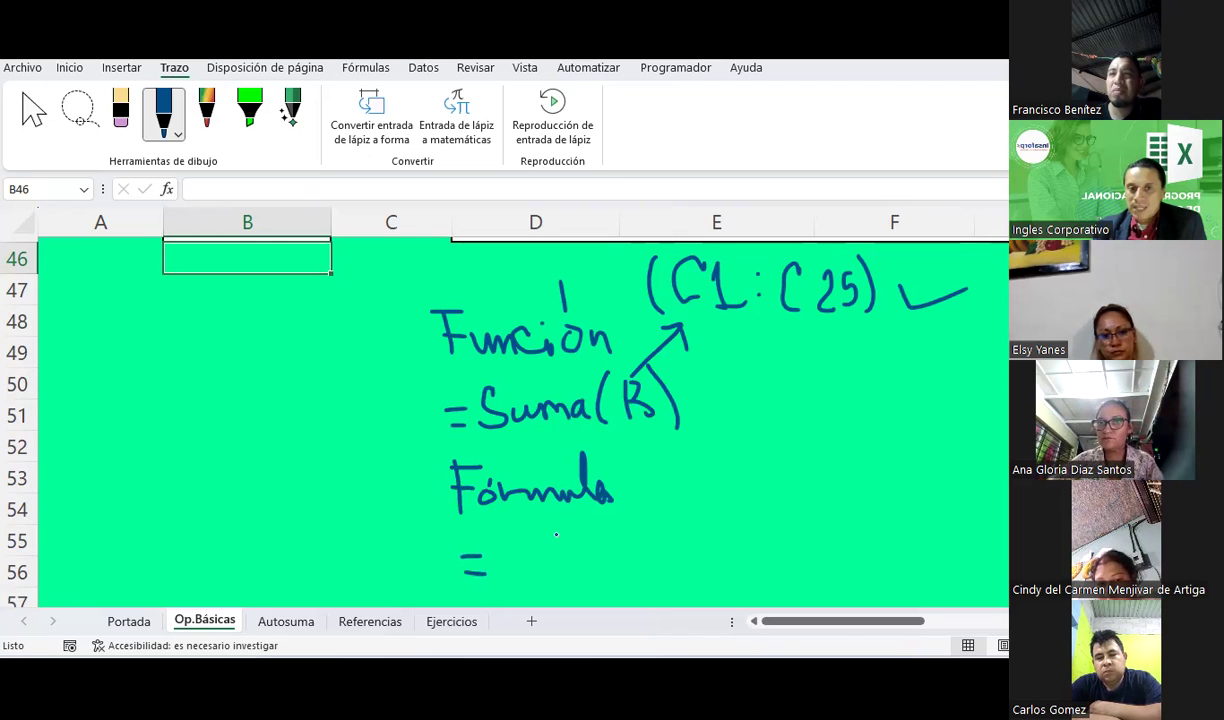
left_click_drag(497, 443, 638, 438)
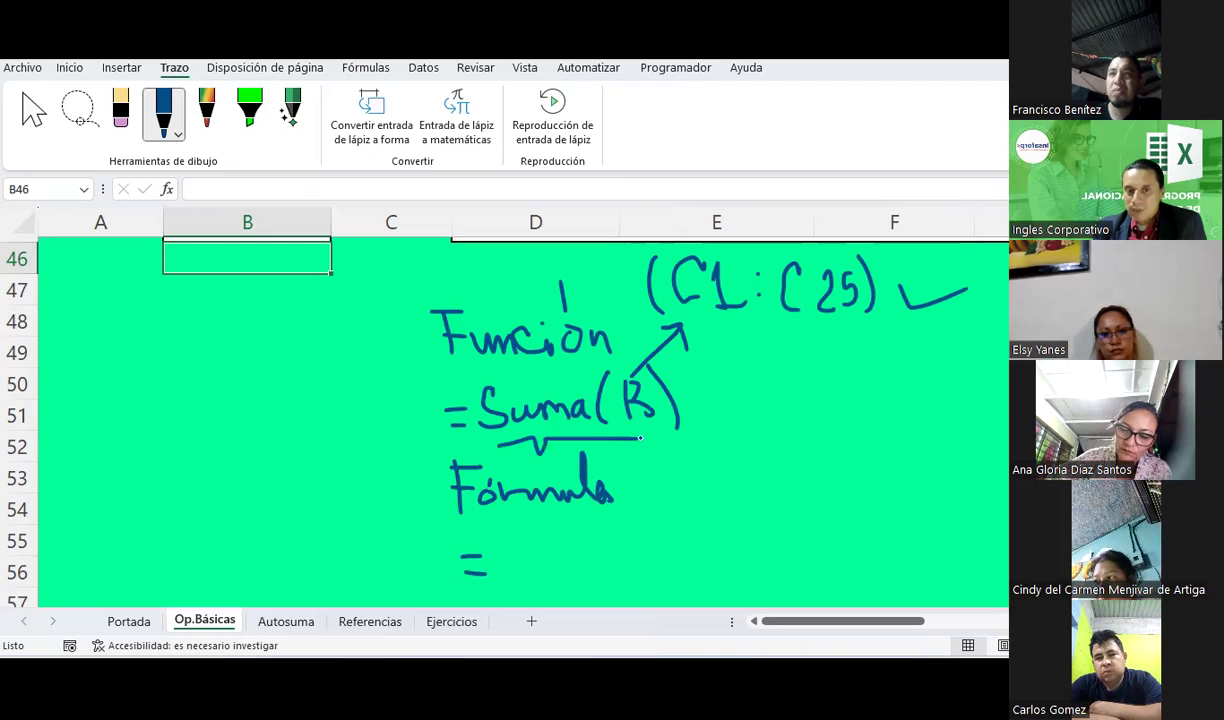
mouse_move(524, 543)
left_mouse_down()
mouse_move(525, 565)
mouse_move(546, 565)
left_mouse_up()
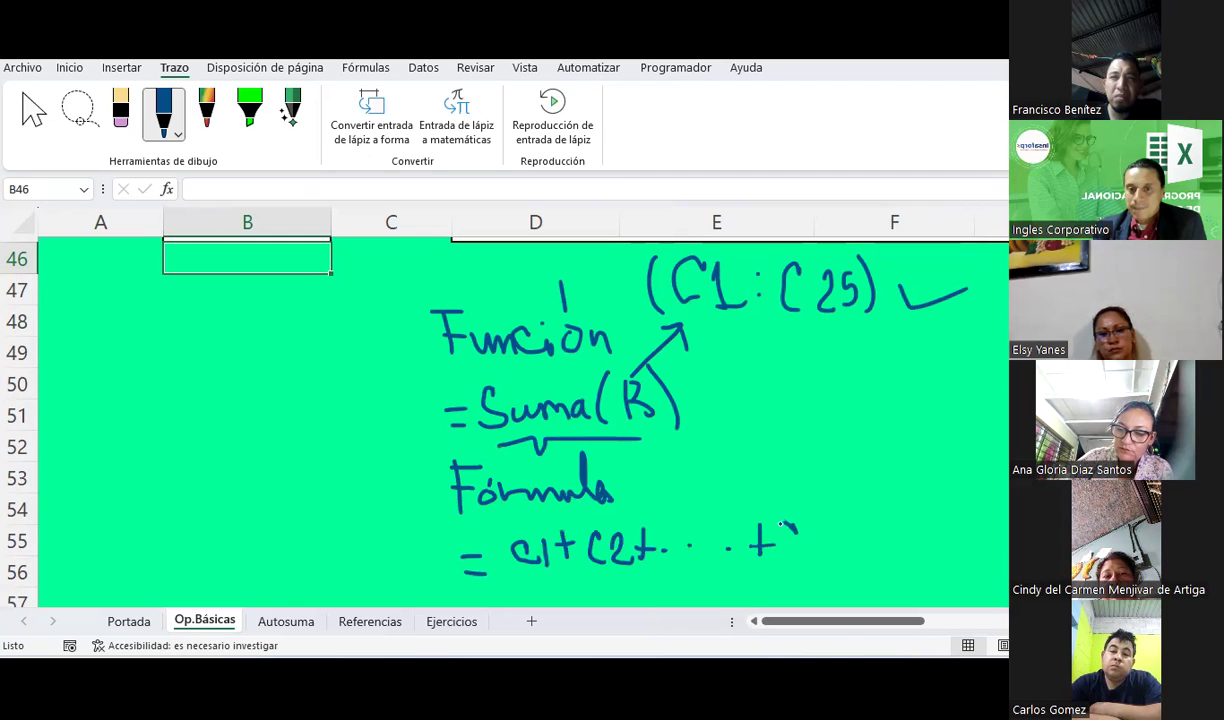
left_click_drag(818, 522, 832, 550)
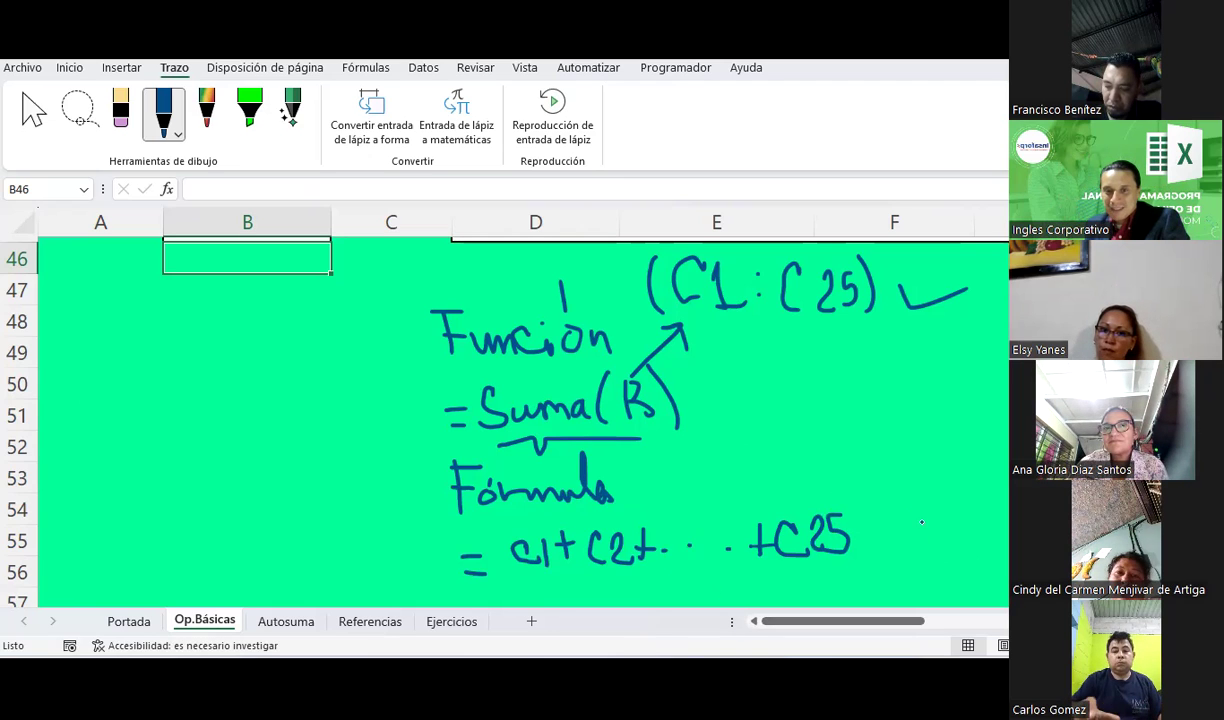
mouse_move(702, 372)
left_mouse_down()
mouse_move(716, 408)
mouse_move(755, 356)
mouse_move(818, 408)
left_mouse_up()
Add the ink marks Ef. and C beside =Suma(B), each with a downward arrow.
left_click(791, 404)
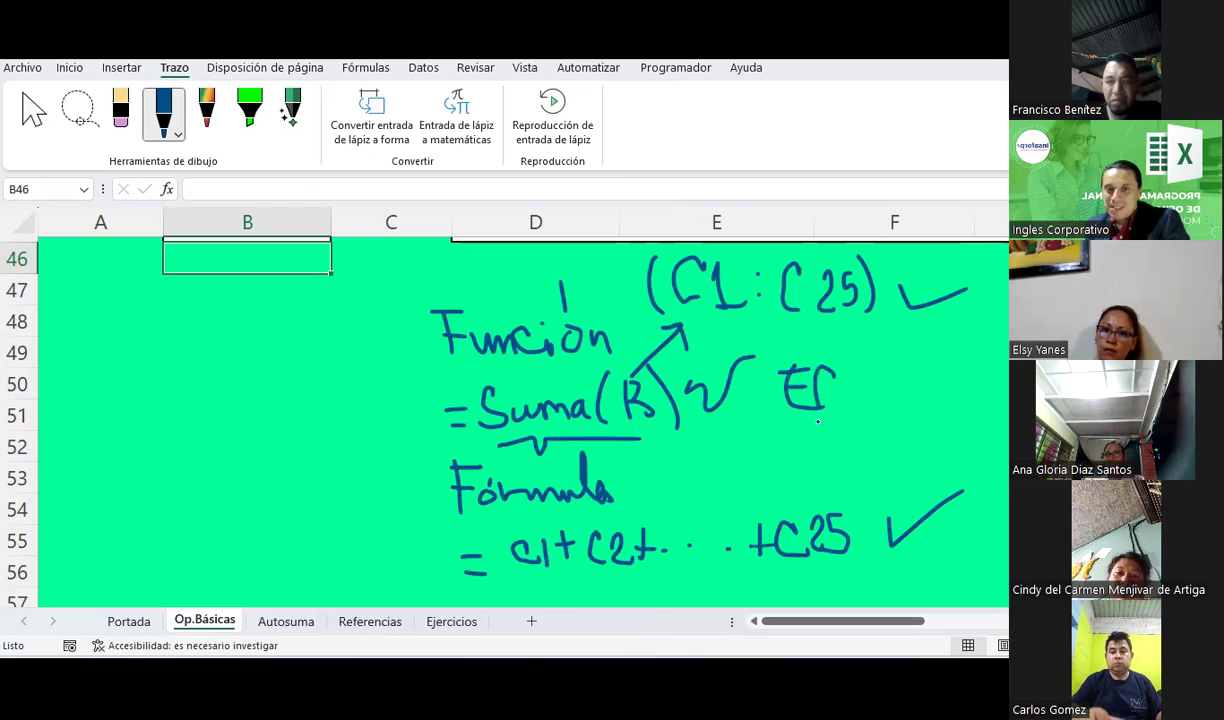
left_click_drag(897, 350, 876, 430)
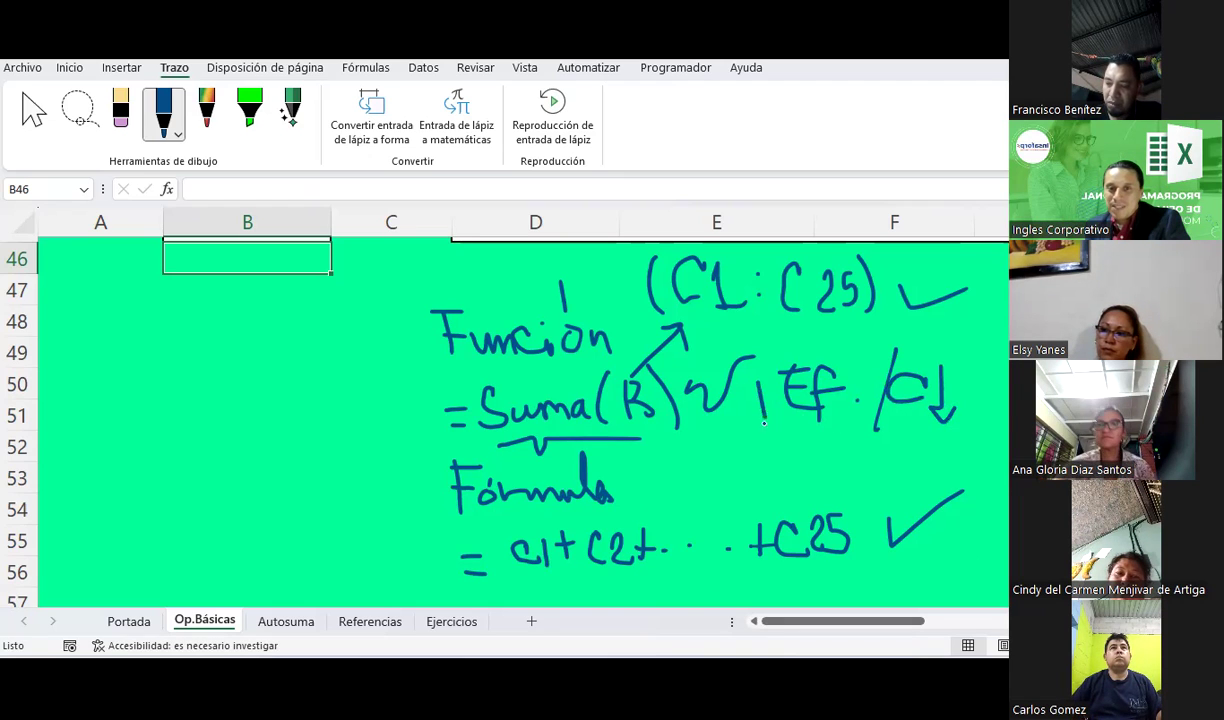
left_click_drag(758, 400, 768, 388)
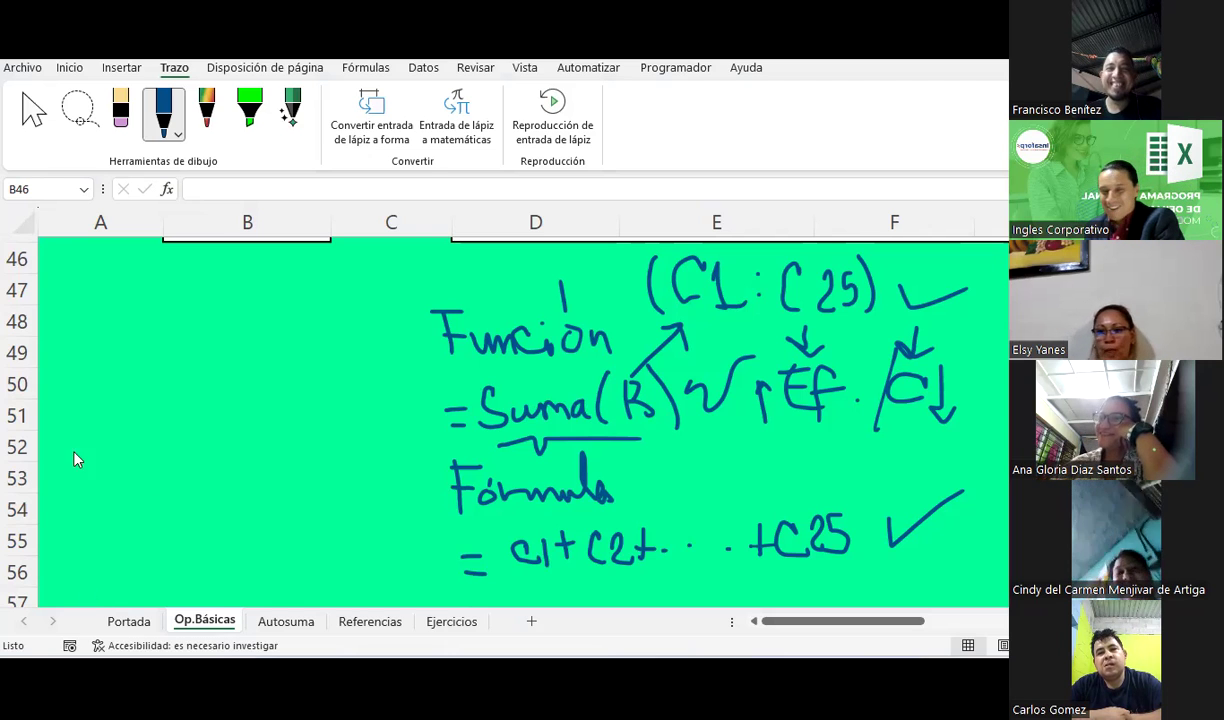
Switch to the Autosuma sheet and leave pen mode.
left_click(268, 624)
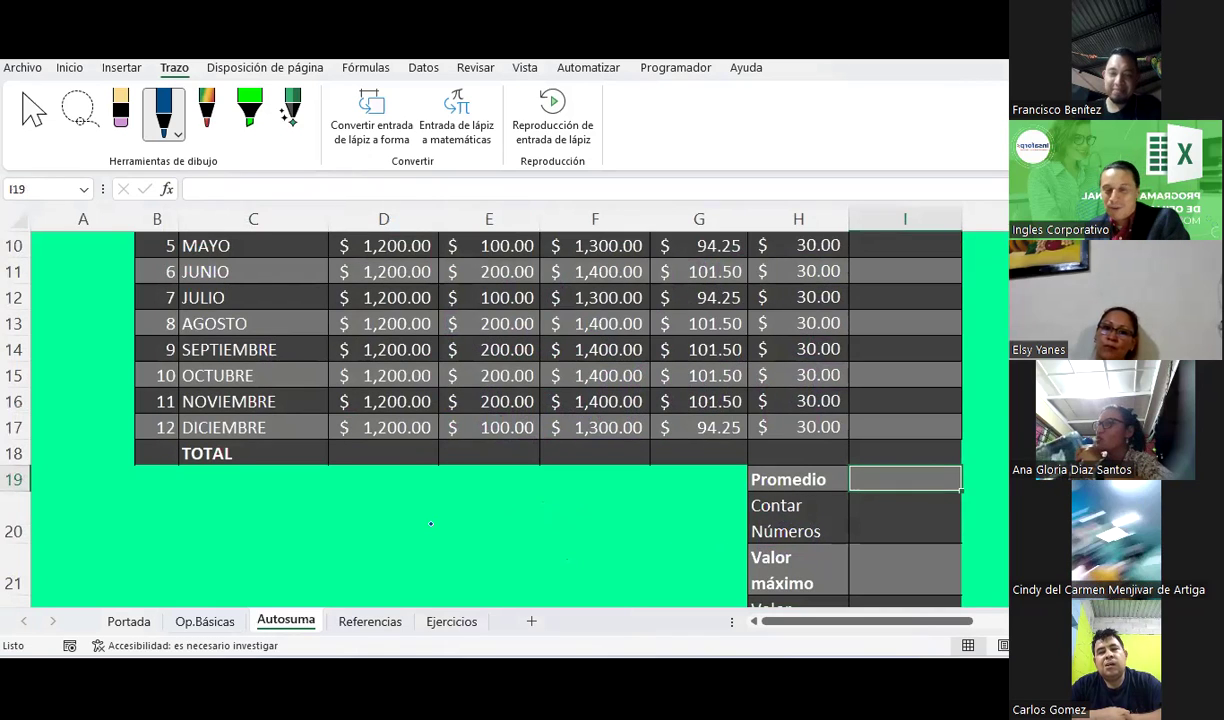
key("Escape")
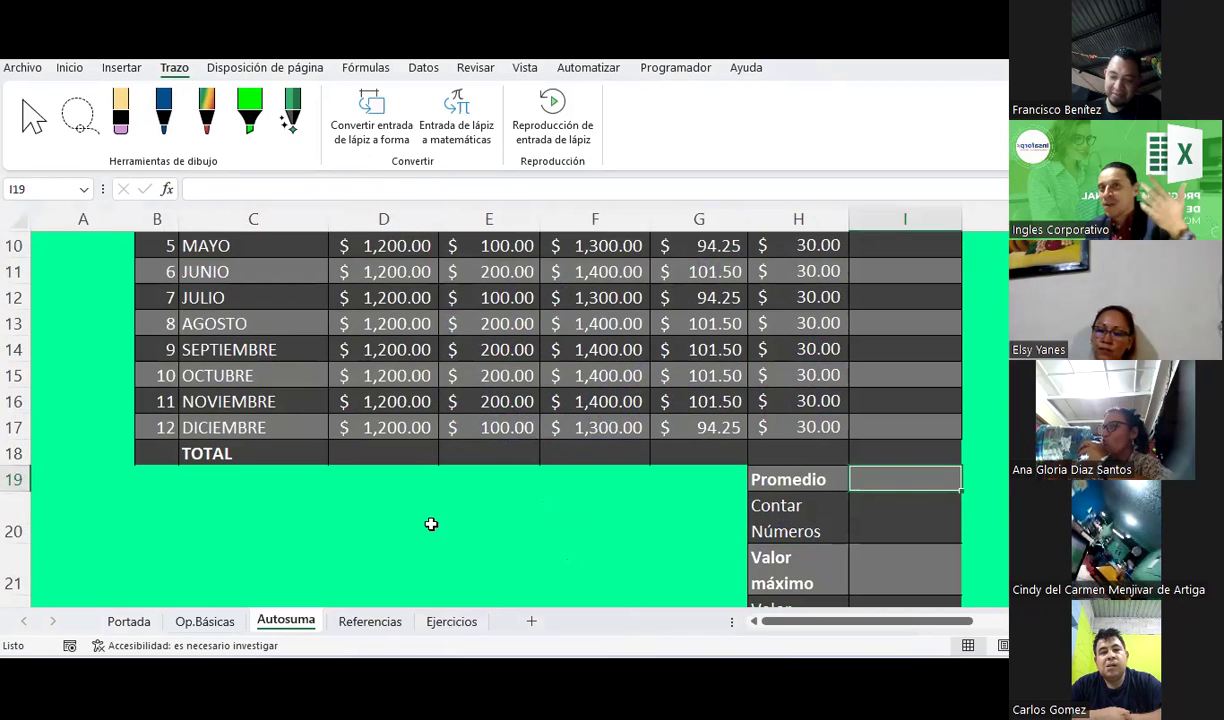
scroll(431, 524, "up", 1)
scroll(431, 524, "up", 1)
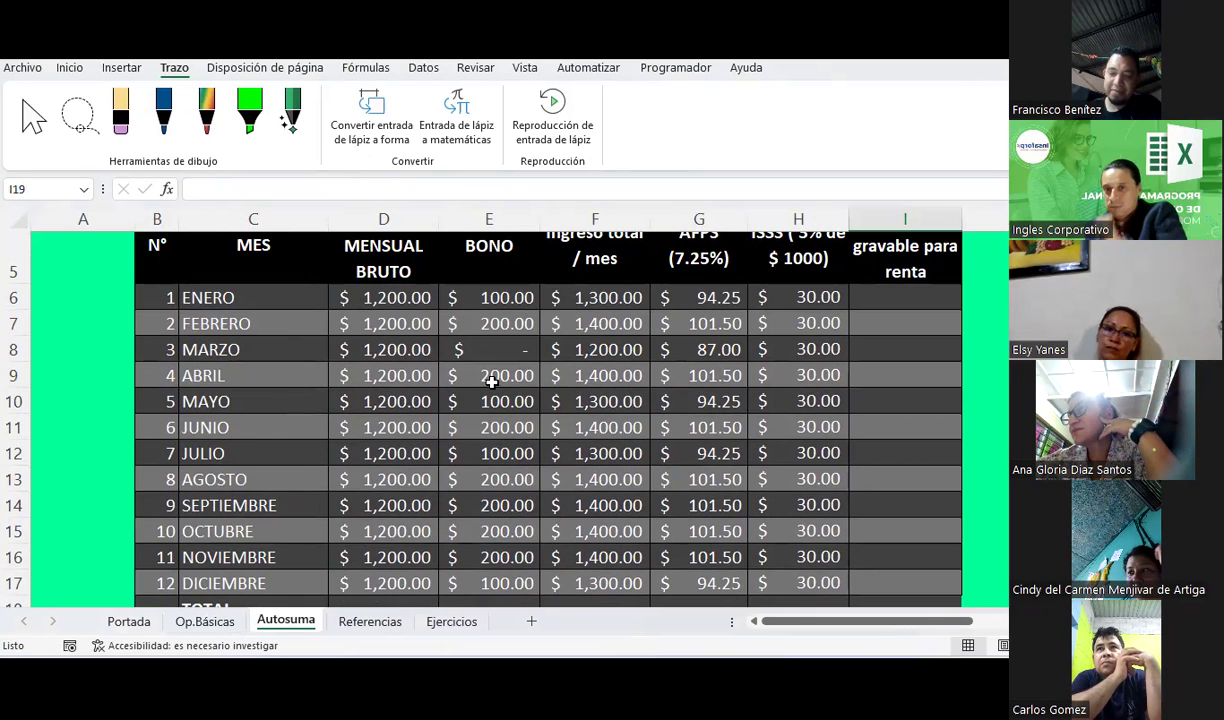
scroll(492, 382, "up", 1)
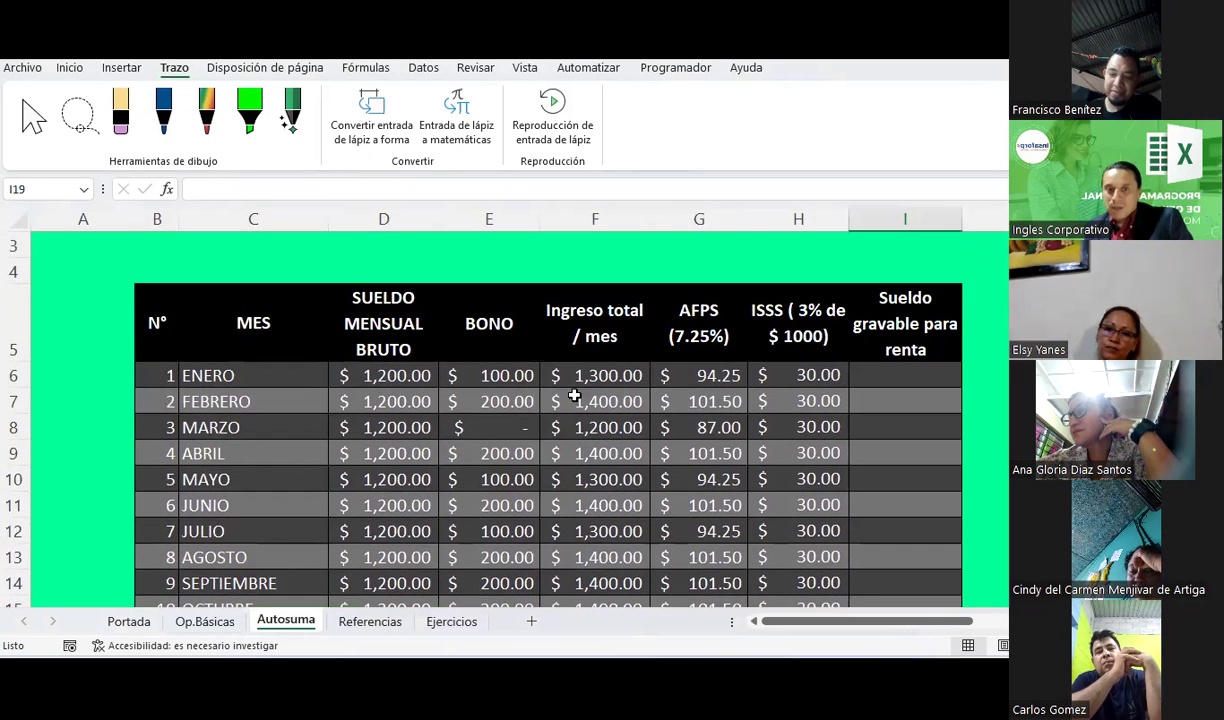
Browse the salary table's Ingreso total, AFPS and ISSS cells, ending on I6.
left_click(575, 397)
key("Up")
key("Right")
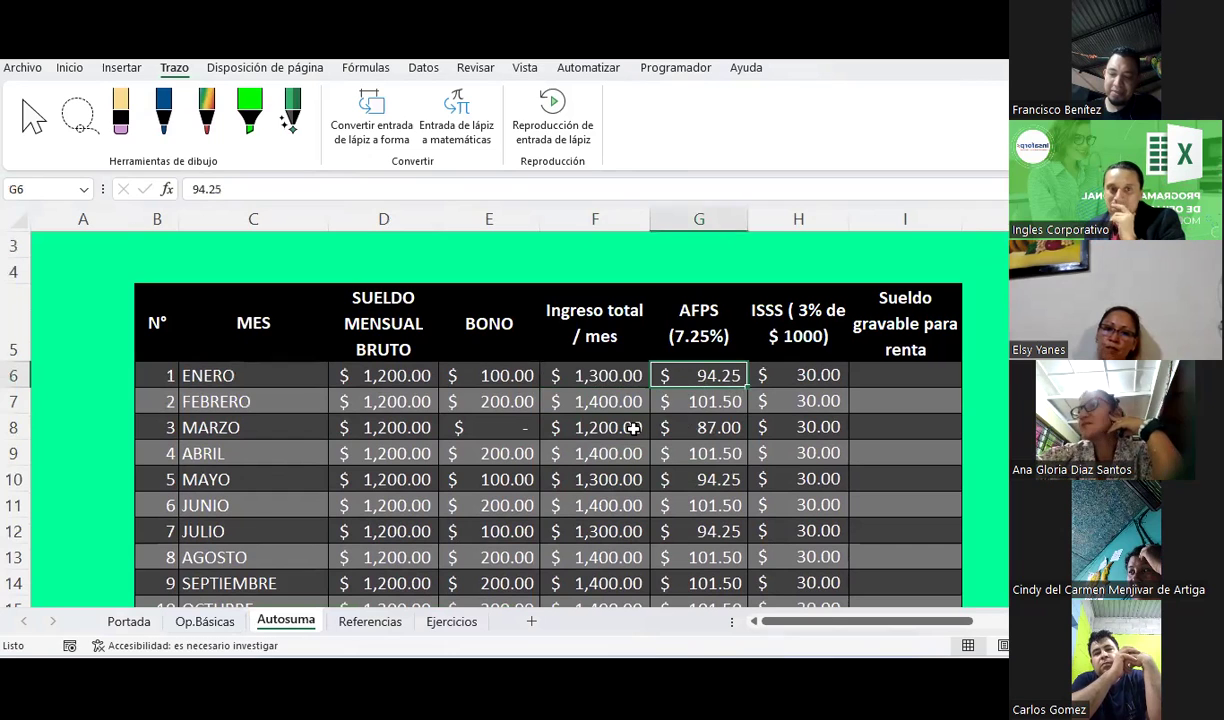
mouse_move(418, 387)
left_mouse_down()
mouse_move(790, 541)
mouse_move(809, 472)
left_mouse_up()
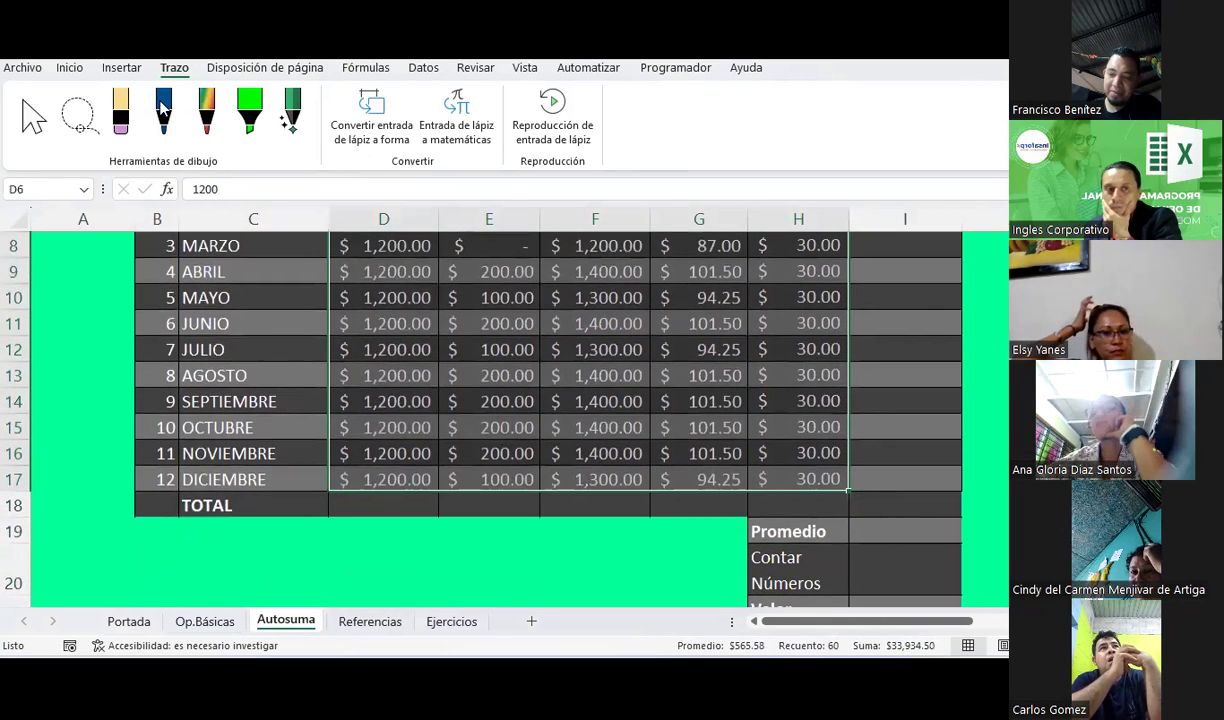
left_click(70, 68)
scroll(762, 415, "up", 2)
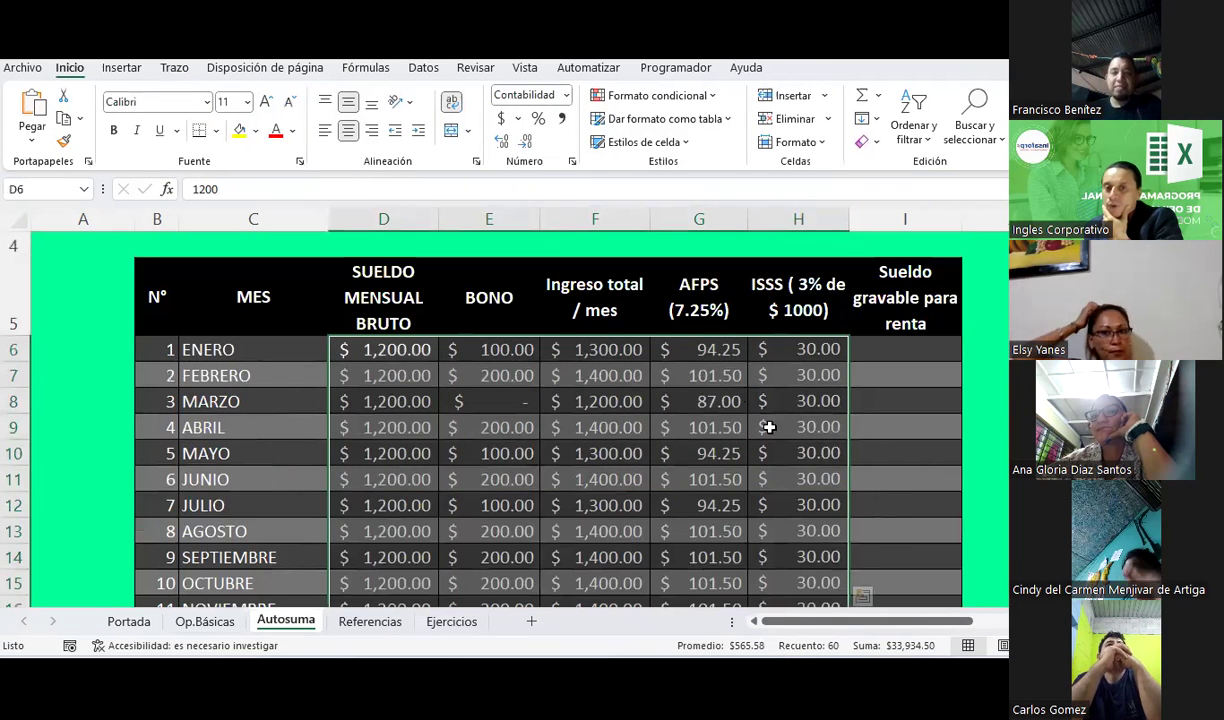
left_click_drag(960, 625, 983, 625)
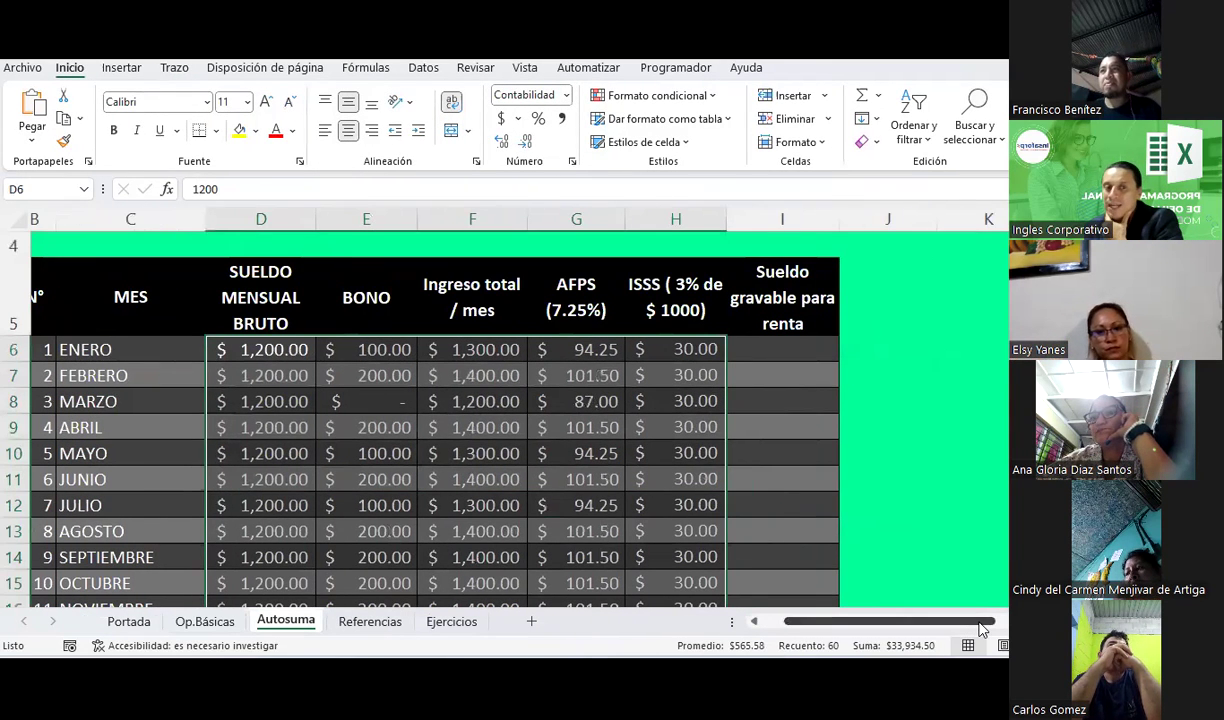
left_click(675, 455)
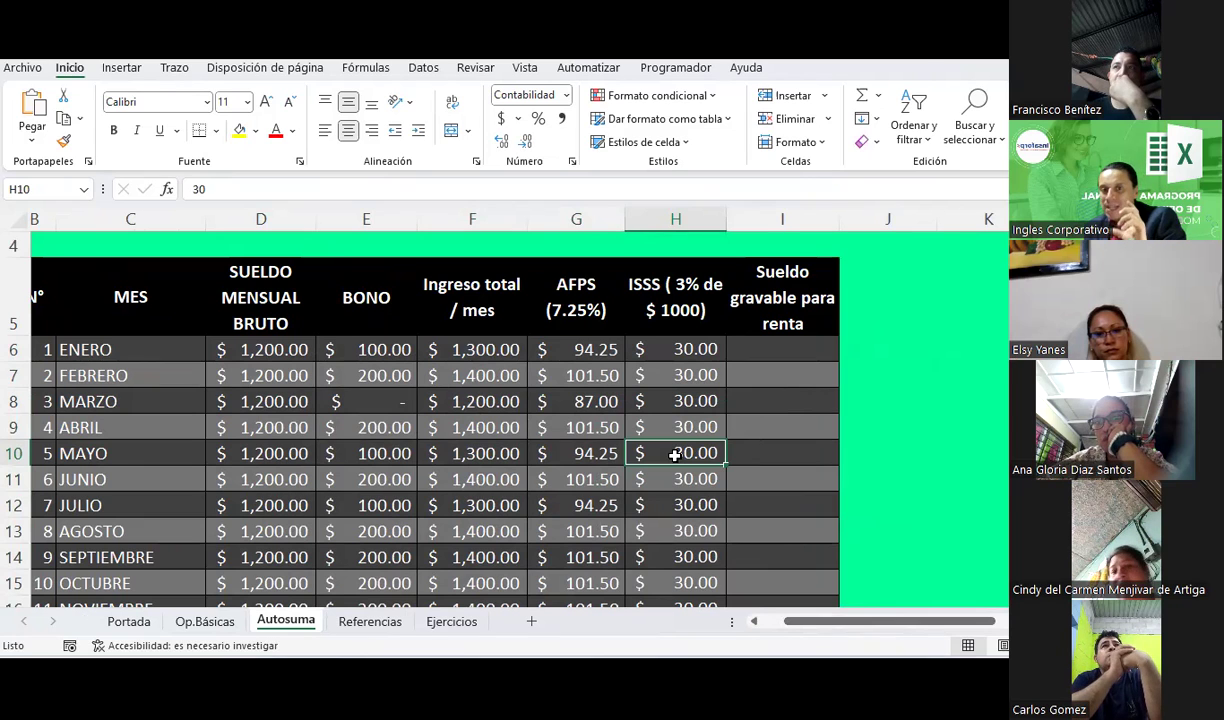
left_click(762, 353)
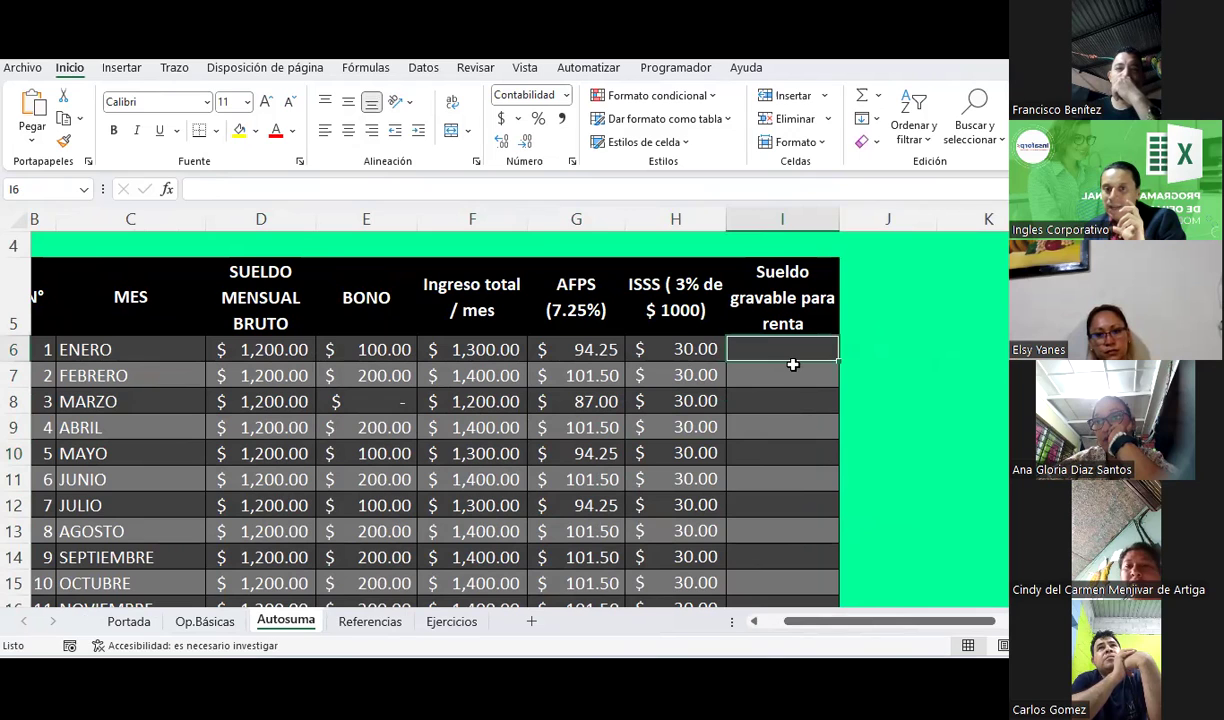
Write 'Sg = IT' in blue ink with an arrow from Ingreso total / mes, and 'Comb' below.
left_click(174, 68)
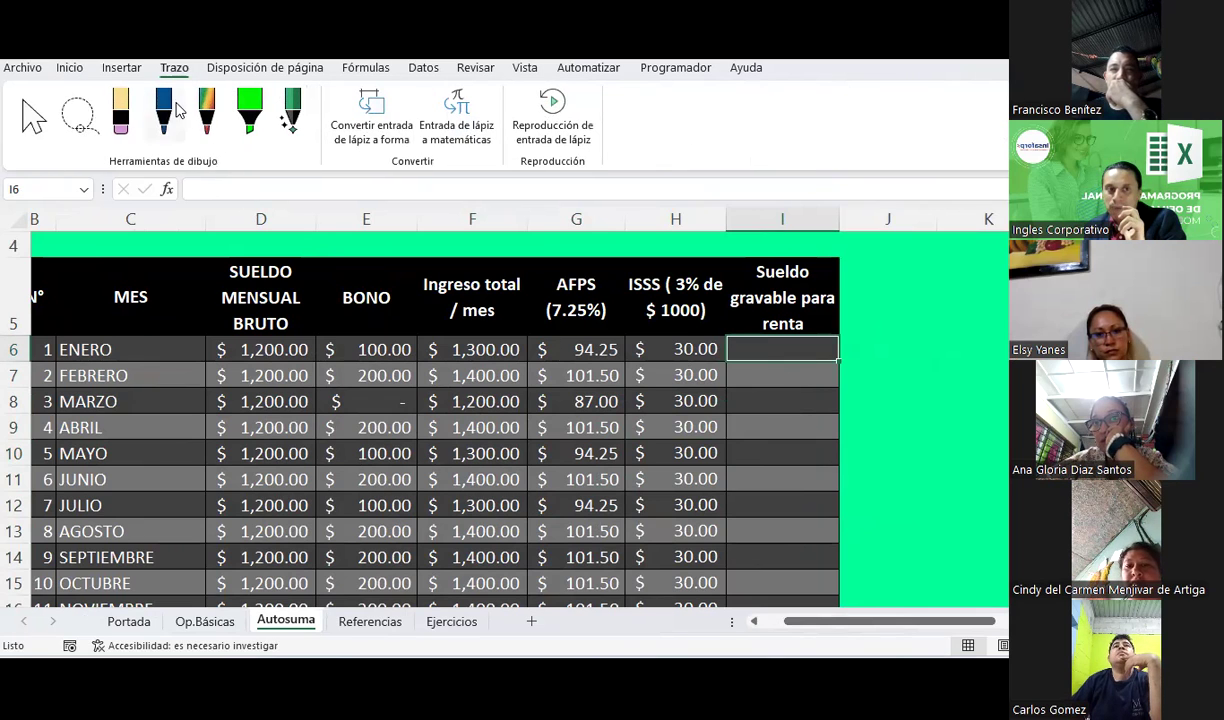
left_click(163, 110)
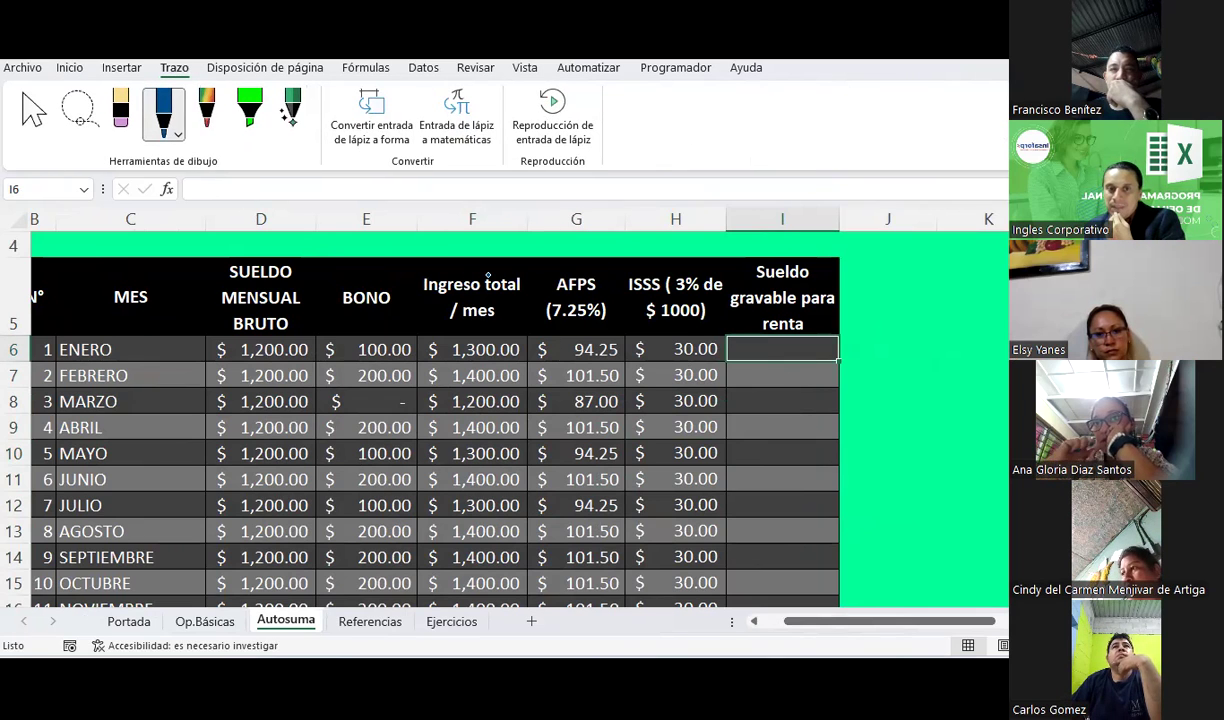
mouse_move(944, 289)
left_mouse_down()
mouse_move(944, 320)
mouse_move(977, 318)
left_mouse_up()
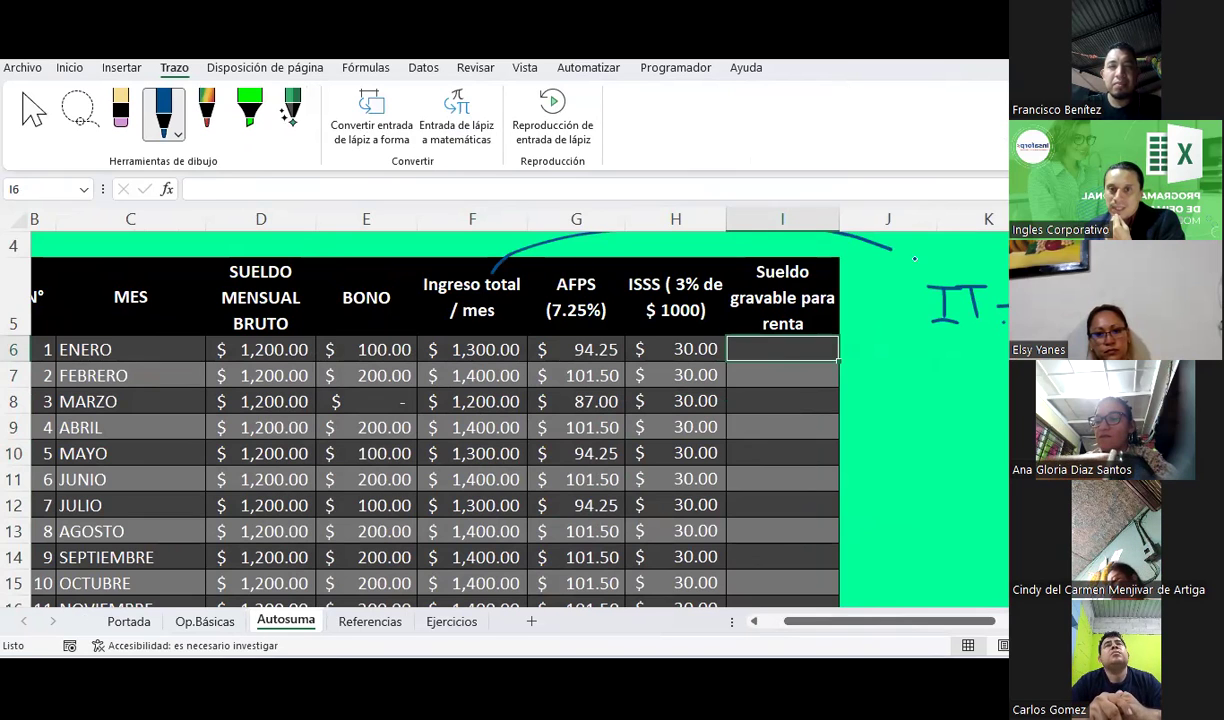
left_click_drag(912, 261, 945, 261)
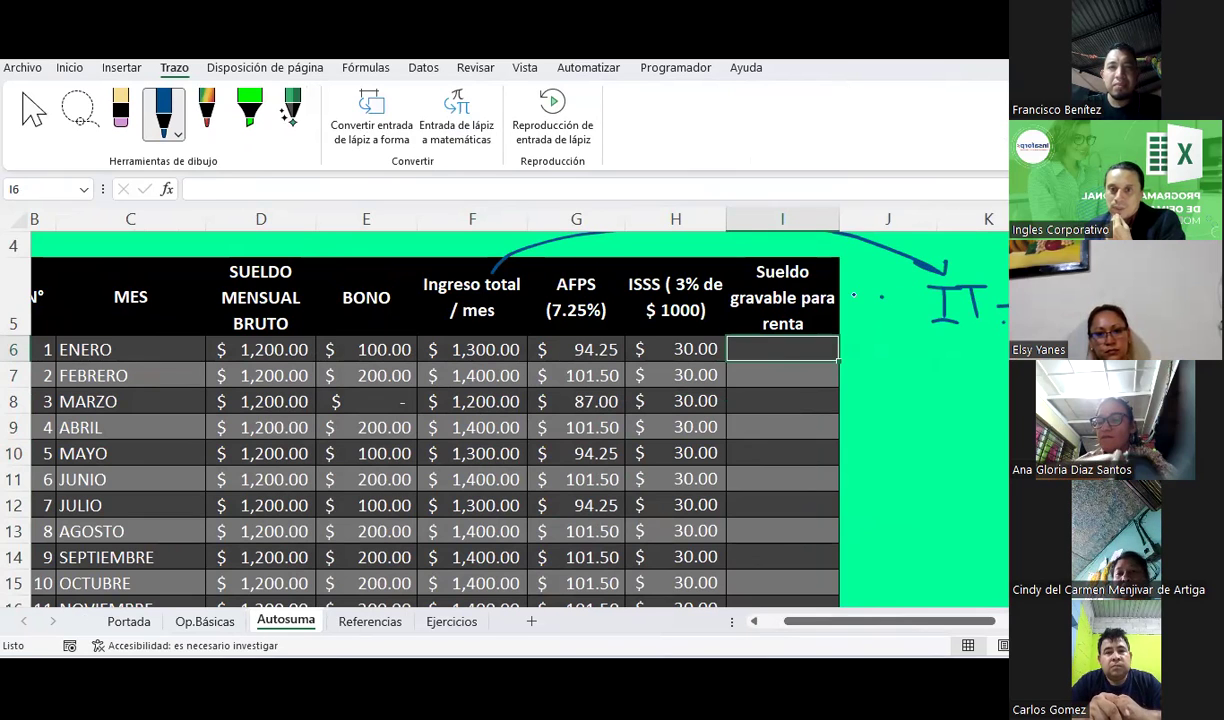
left_click_drag(881, 296, 864, 321)
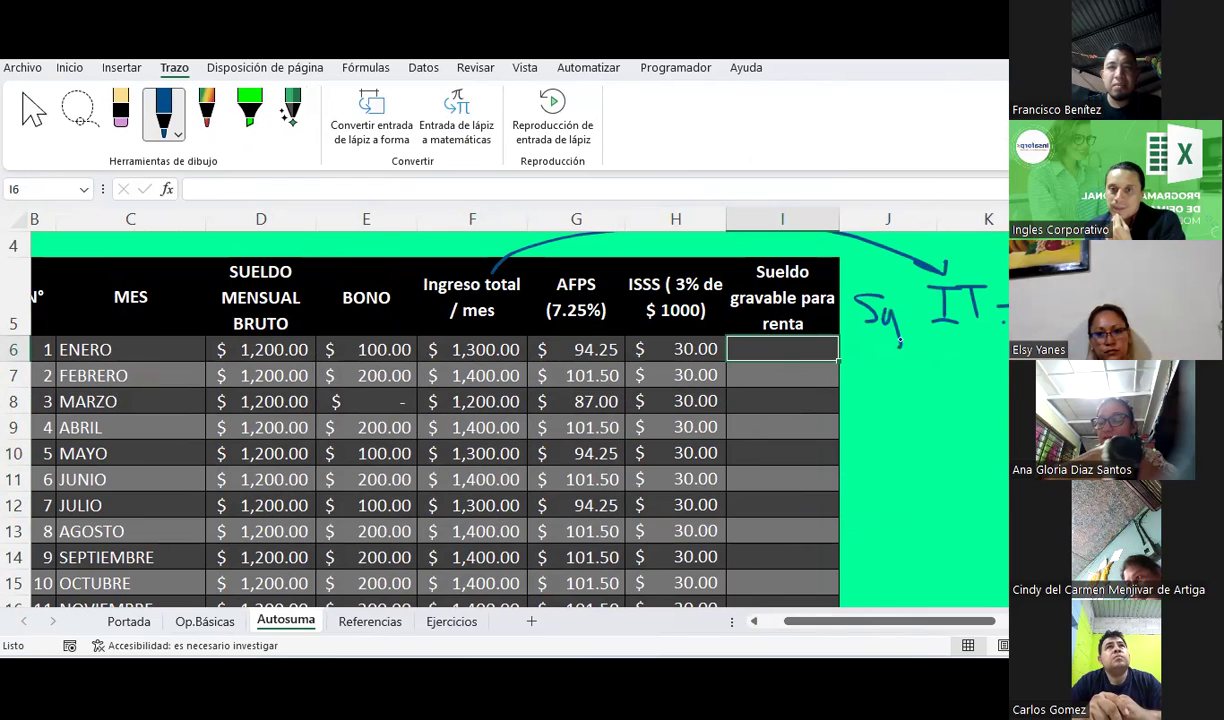
left_click_drag(910, 321, 926, 320)
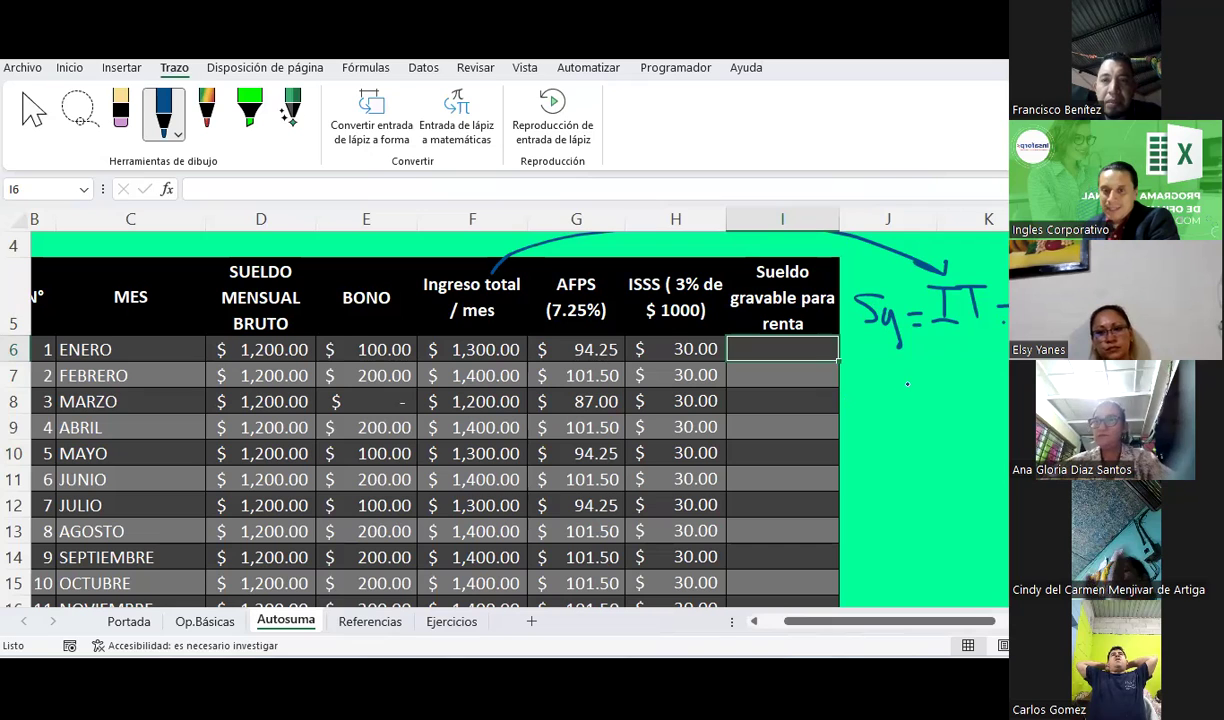
mouse_move(908, 386)
left_mouse_down()
mouse_move(898, 389)
mouse_move(961, 424)
left_mouse_up()
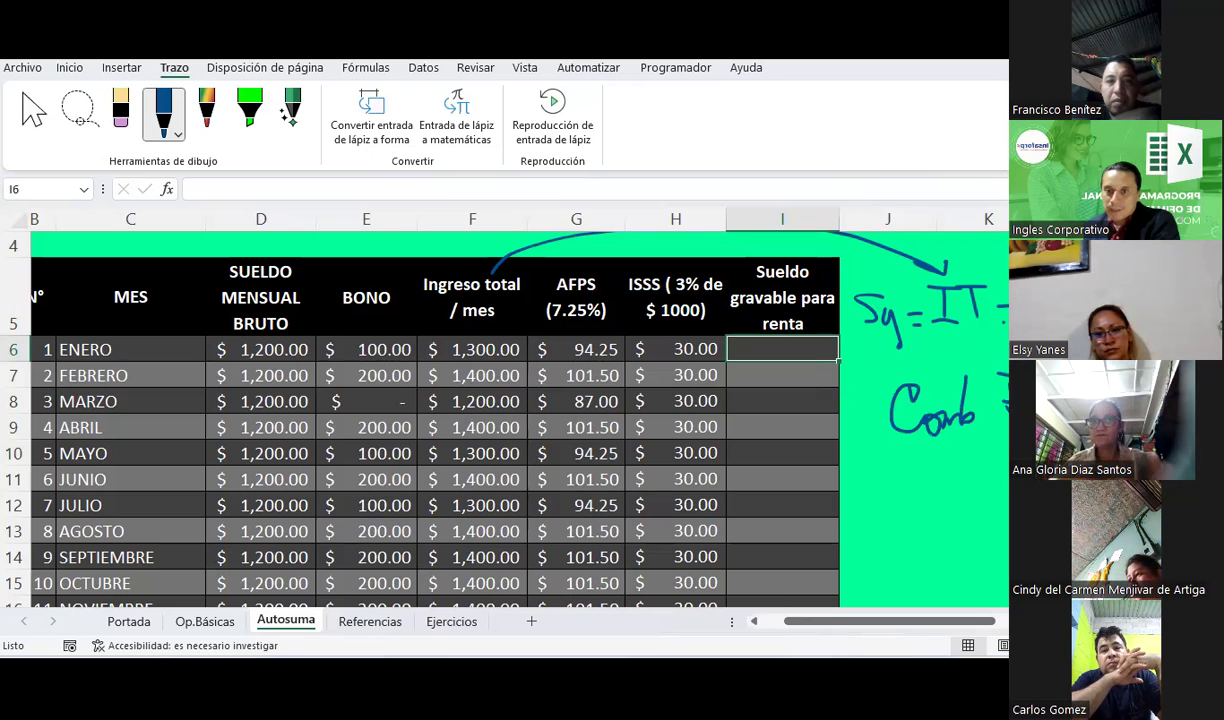
left_click_drag(864, 334, 887, 351)
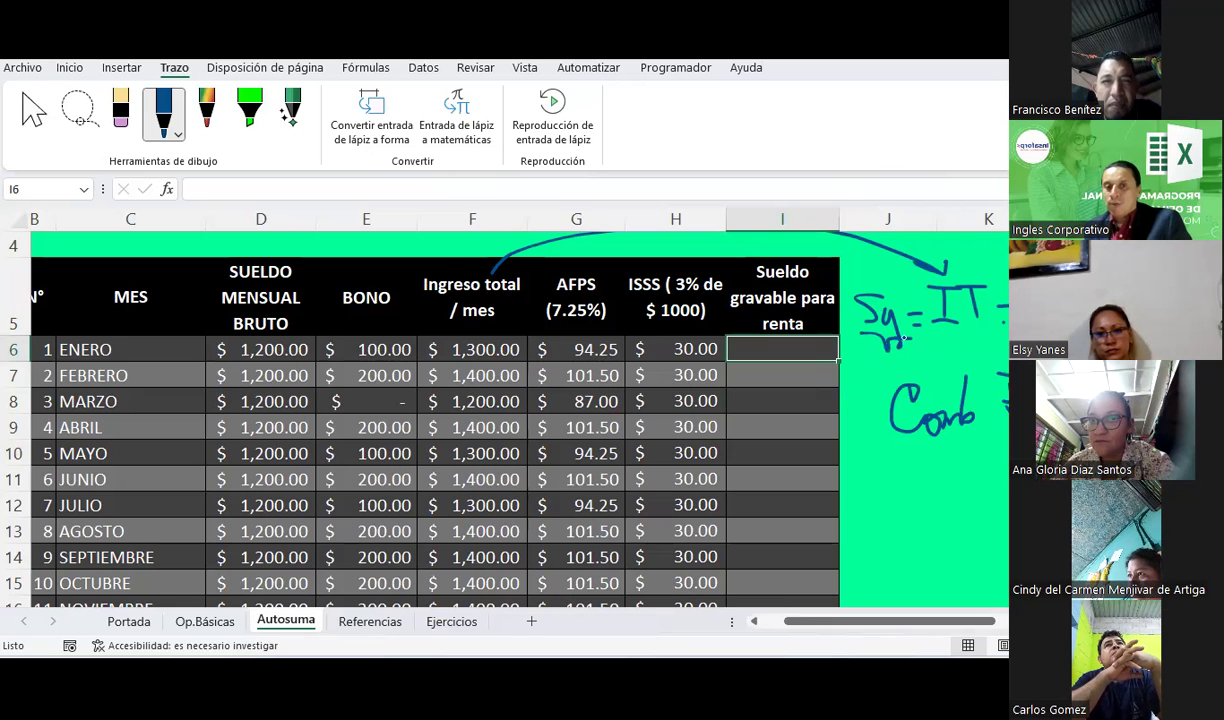
Leave pen mode and cancel the formula begun in I6.
key("Escape")
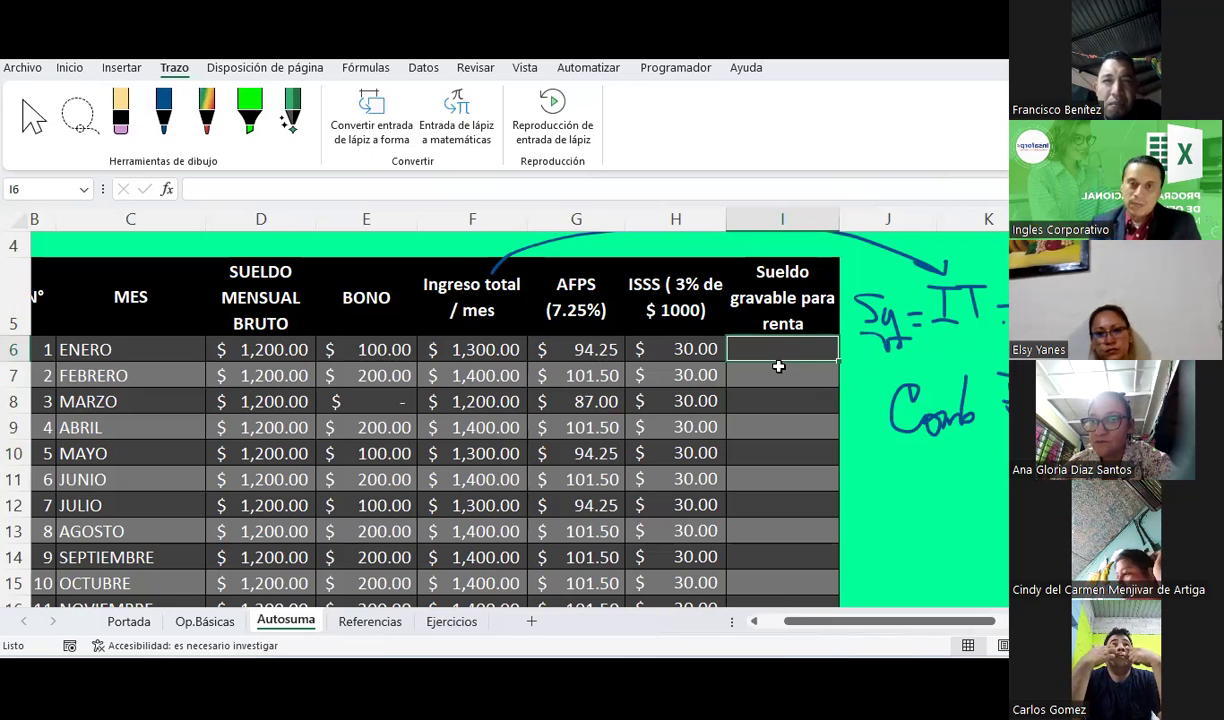
type("=")
key("Escape")
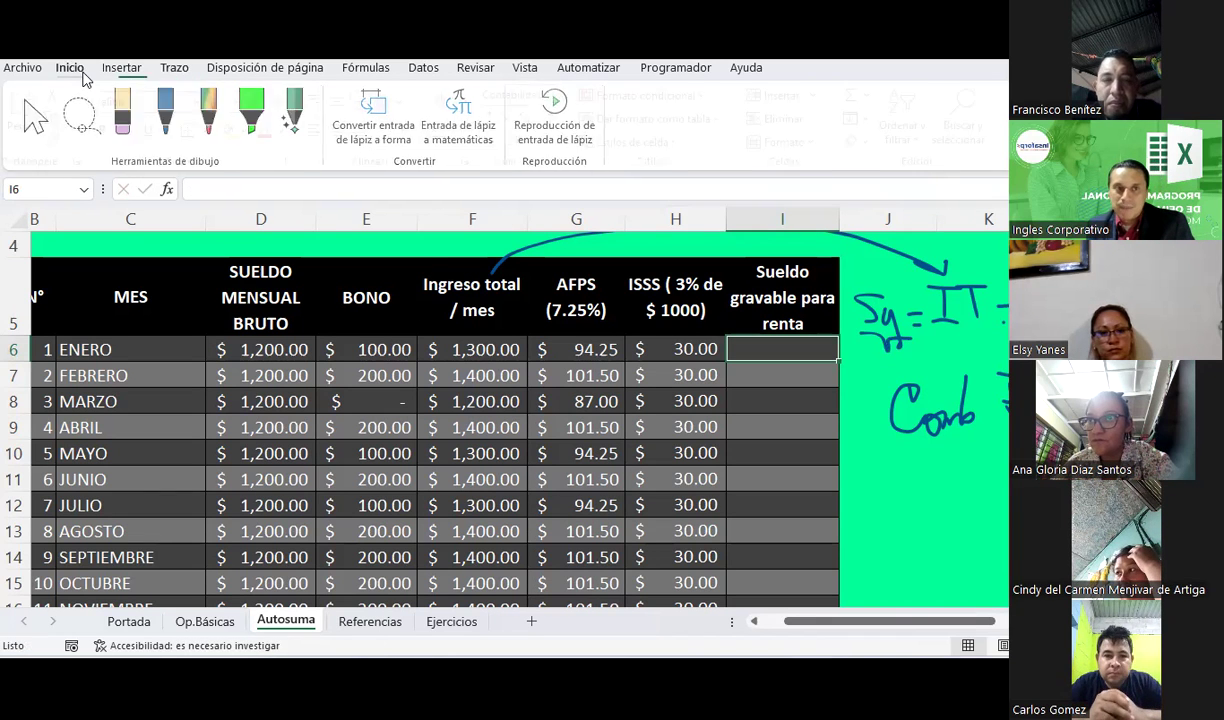
Insert an AutoSum of the monthly gross salaries D6:D17 into D18 on the TOTAL row.
left_click(72, 69)
scroll(596, 415, "down", 3)
scroll(596, 415, "up", 1)
scroll(478, 429, "up", 1)
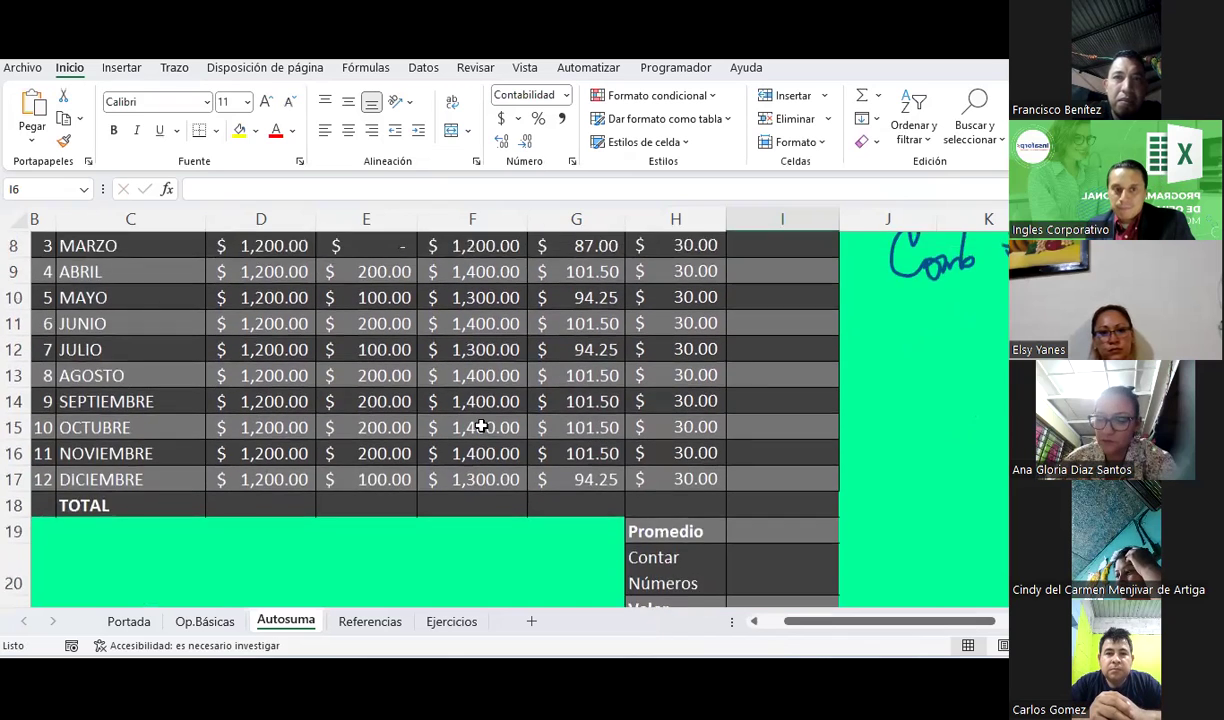
scroll(252, 344, "up", 1)
mouse_move(252, 344)
left_mouse_down()
mouse_move(259, 614)
mouse_move(260, 477)
left_mouse_up()
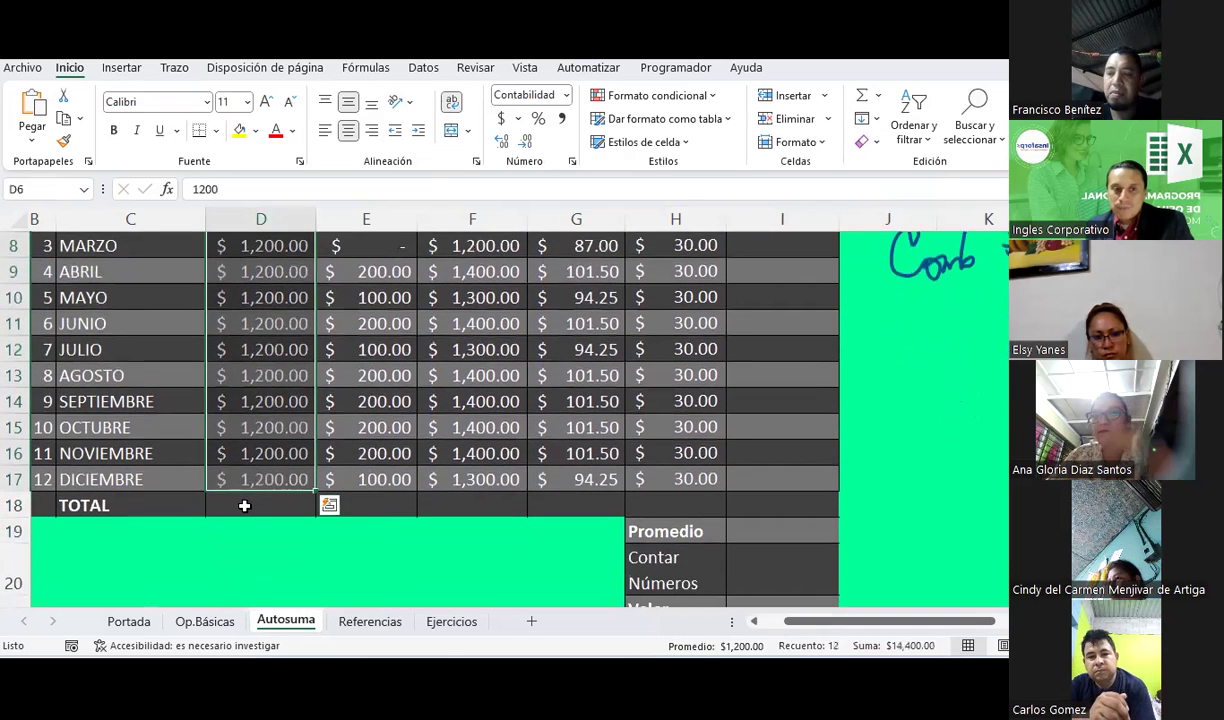
left_click(239, 511)
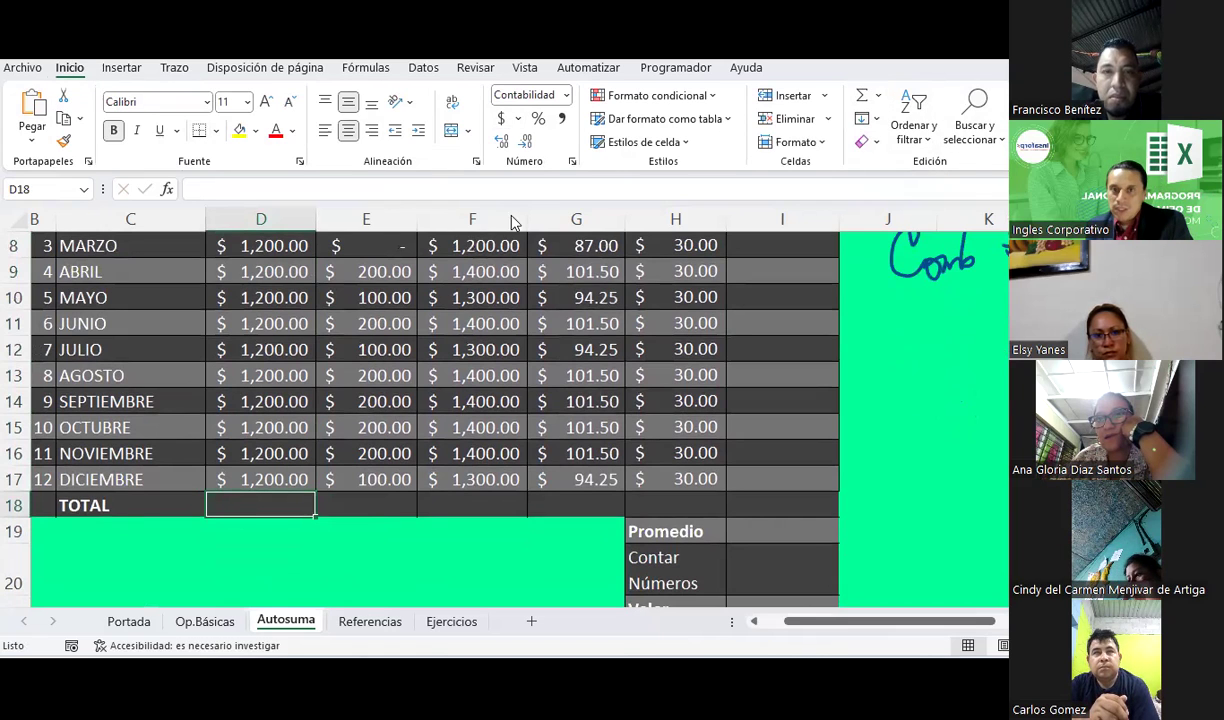
left_click(878, 97)
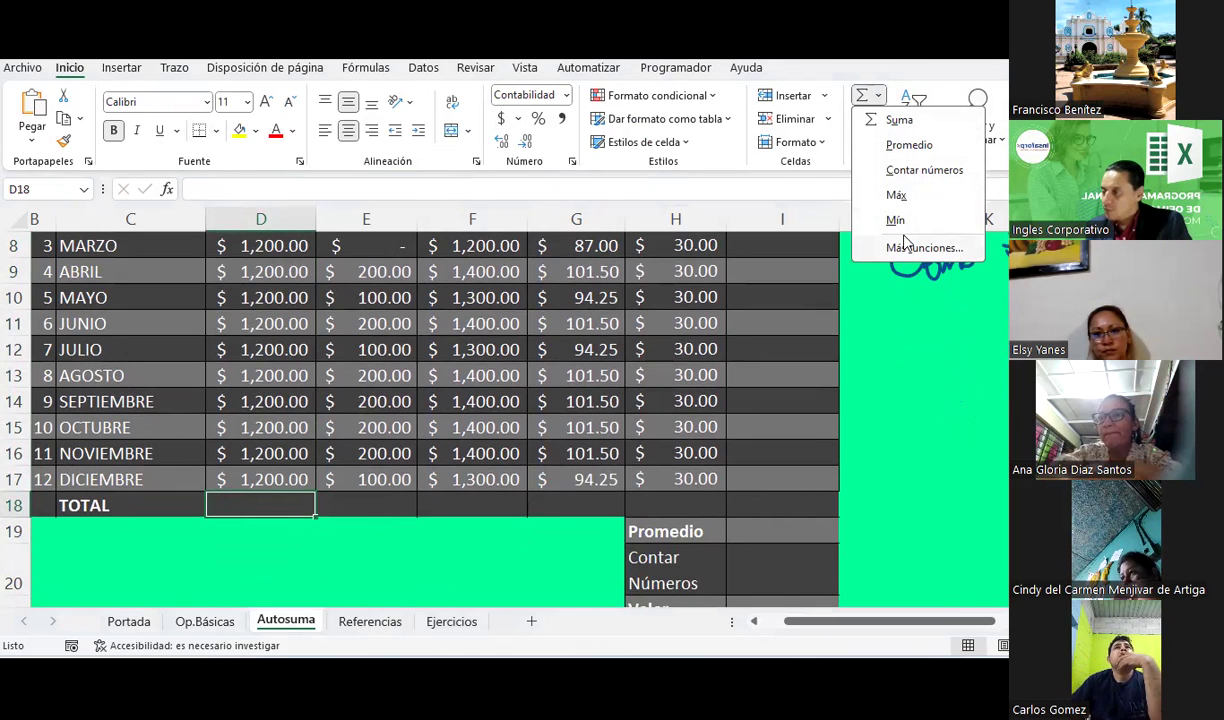
left_click(900, 121)
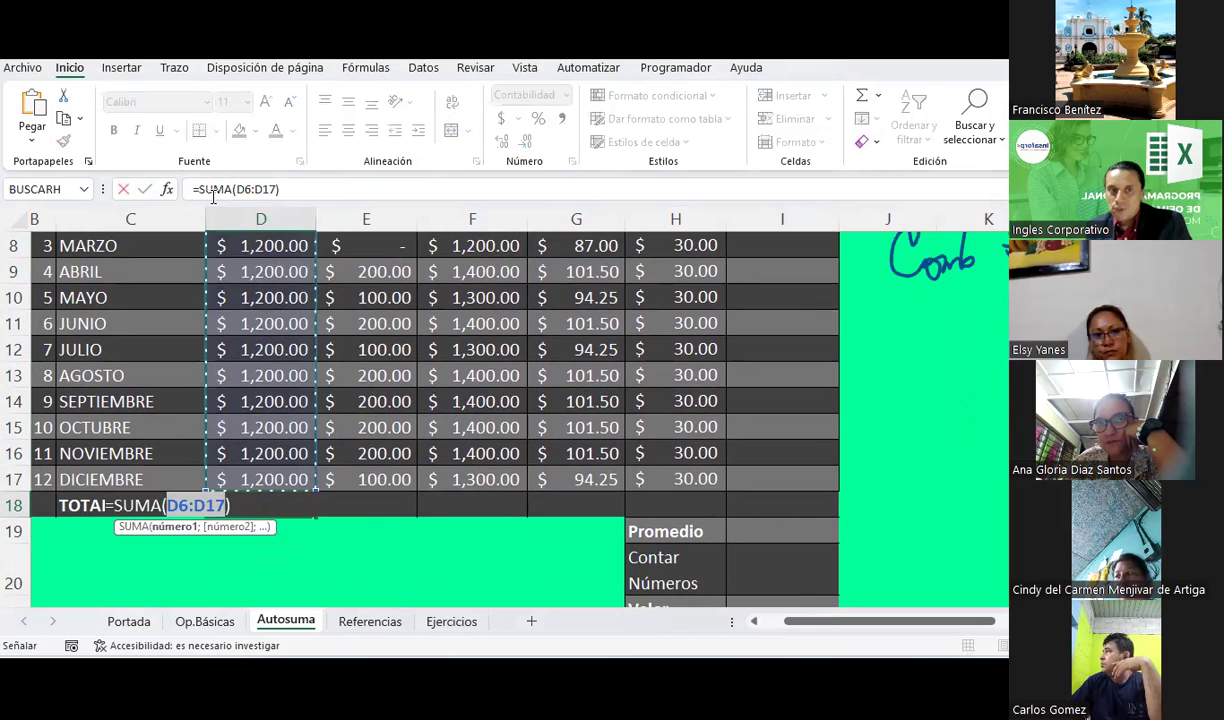
Confirm the =SUMA(D6:D17) total of $14,400.00 in D18 and check its formula.
scroll(261, 418, "up", 3)
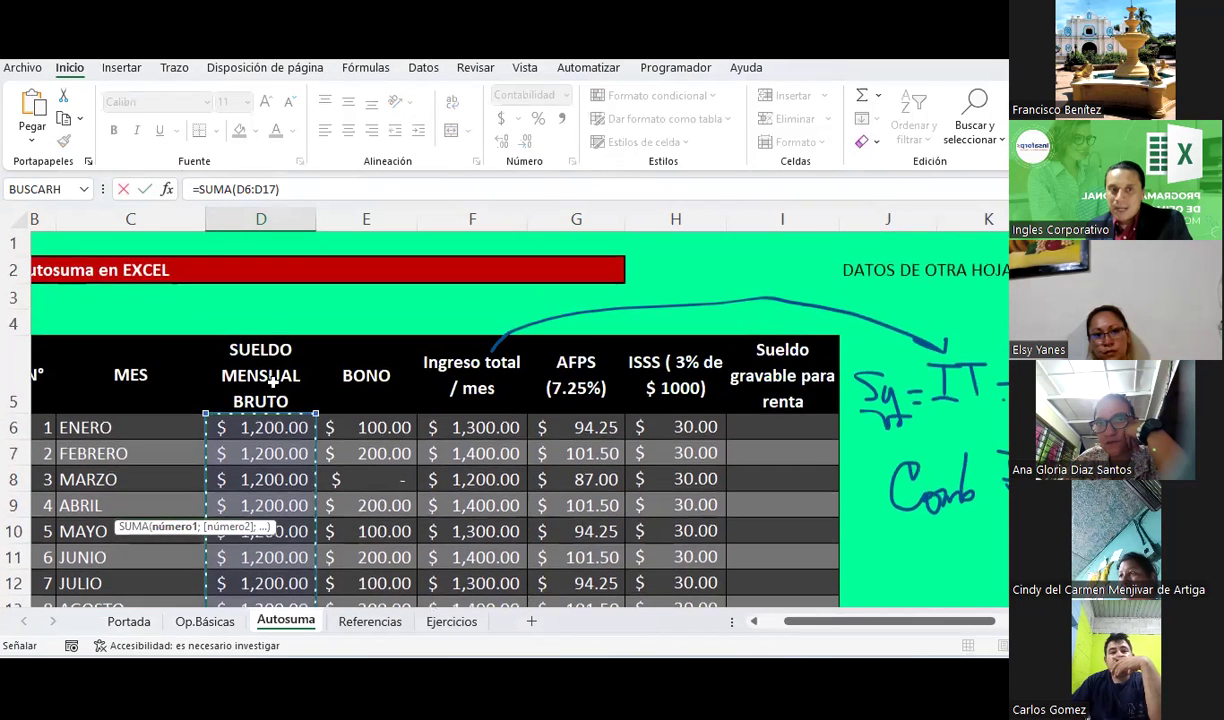
scroll(261, 418, "down", 4)
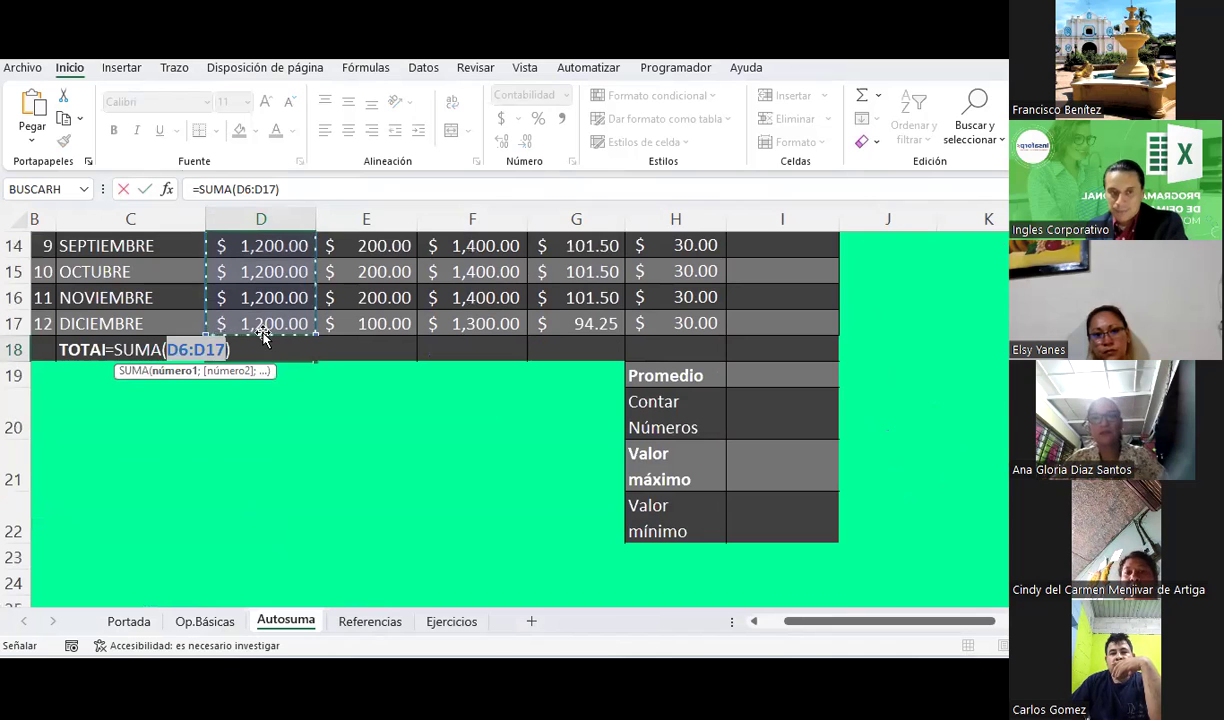
key("Return")
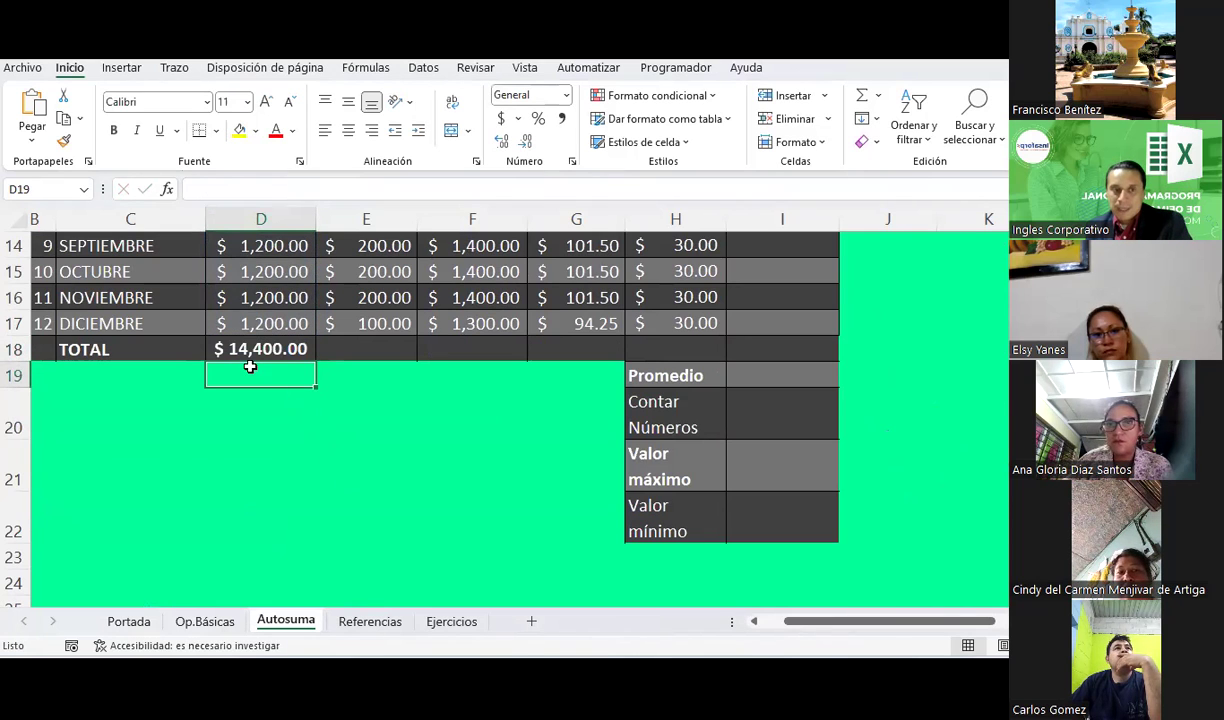
left_click(265, 352)
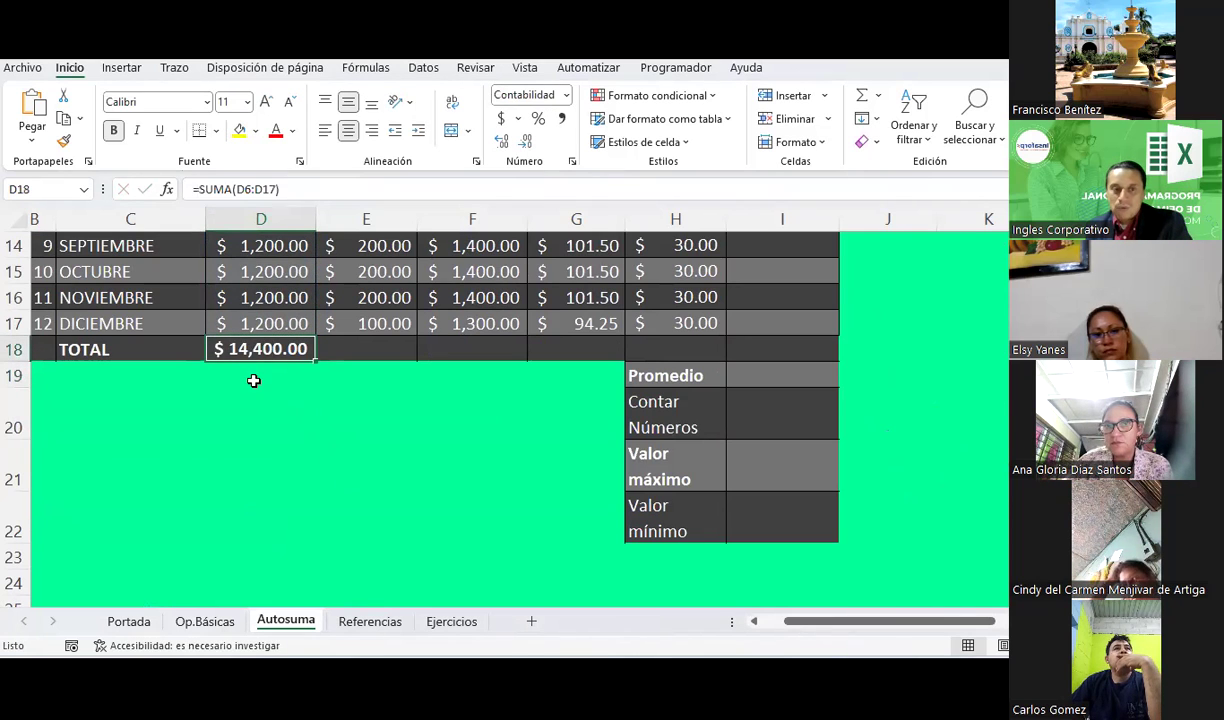
left_click(253, 381)
In D20, build the long-hand formula =D6+D7+…+D17 adding each month's salary.
left_click(259, 411)
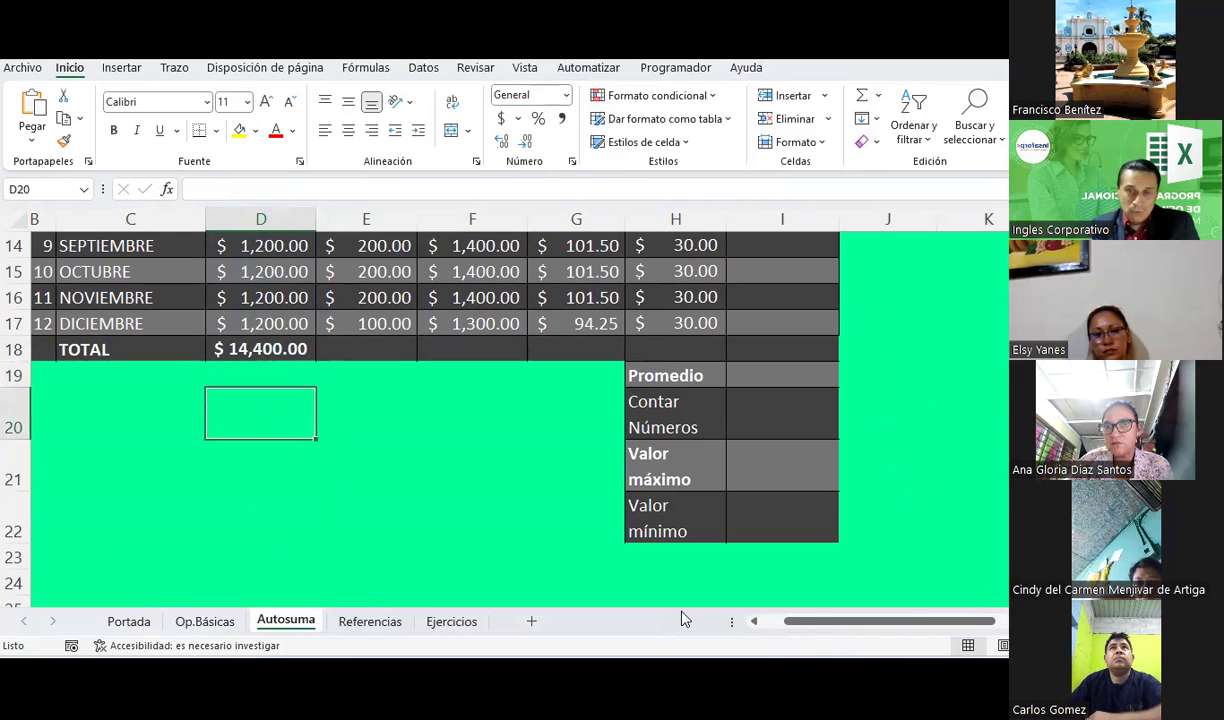
type("=")
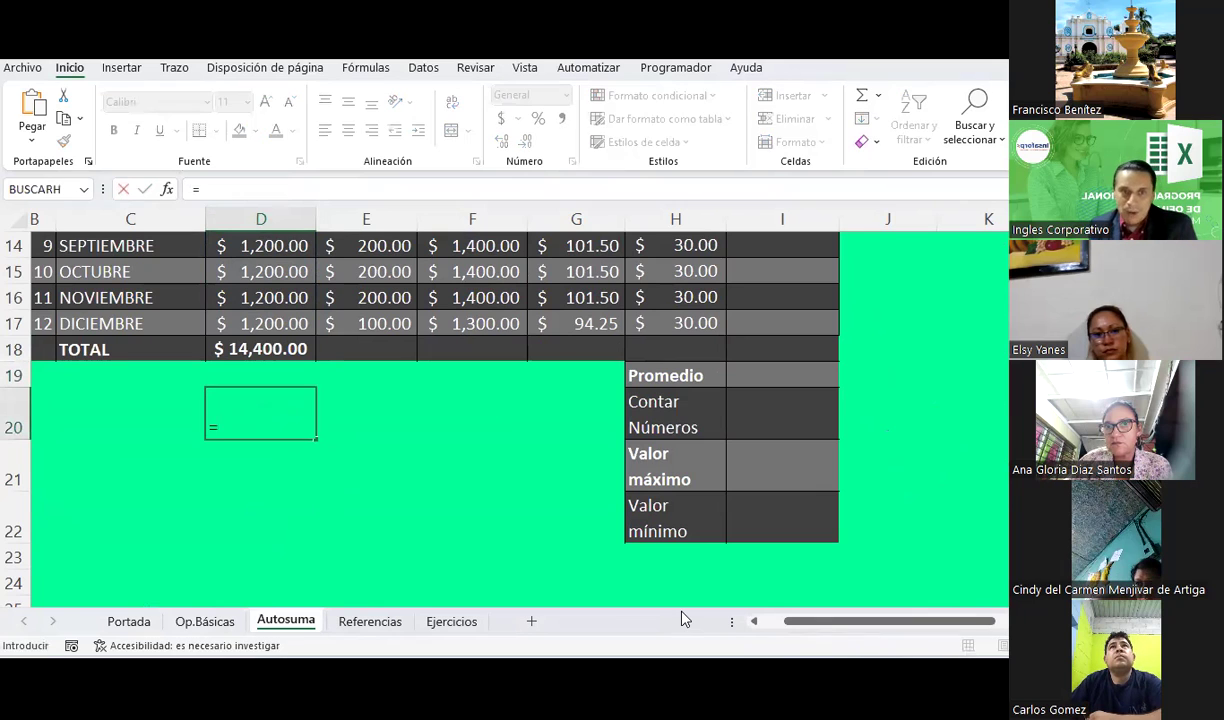
scroll(307, 414, "up", 2)
scroll(307, 414, "up", 2)
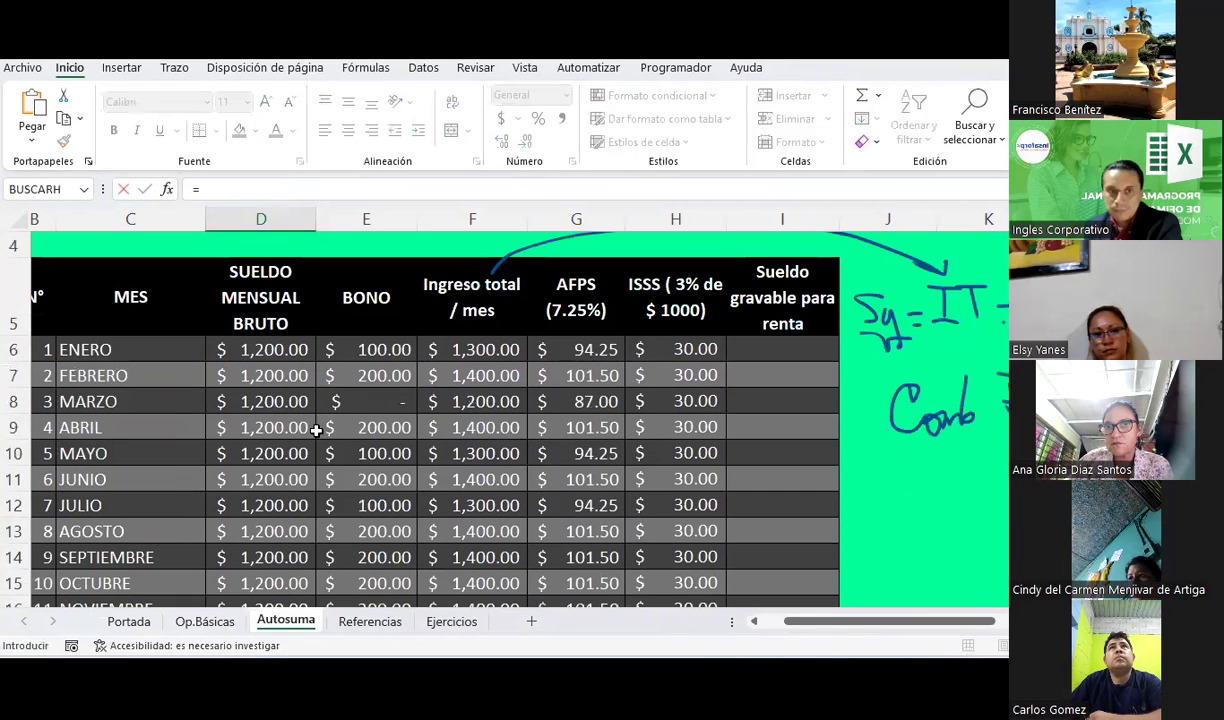
left_click(285, 349)
type("+")
left_click(270, 375)
type("+")
left_click(262, 400)
type("+")
left_click(268, 427)
type("+")
left_click(270, 453)
type("+")
left_click(272, 479)
type("+")
left_click(272, 505)
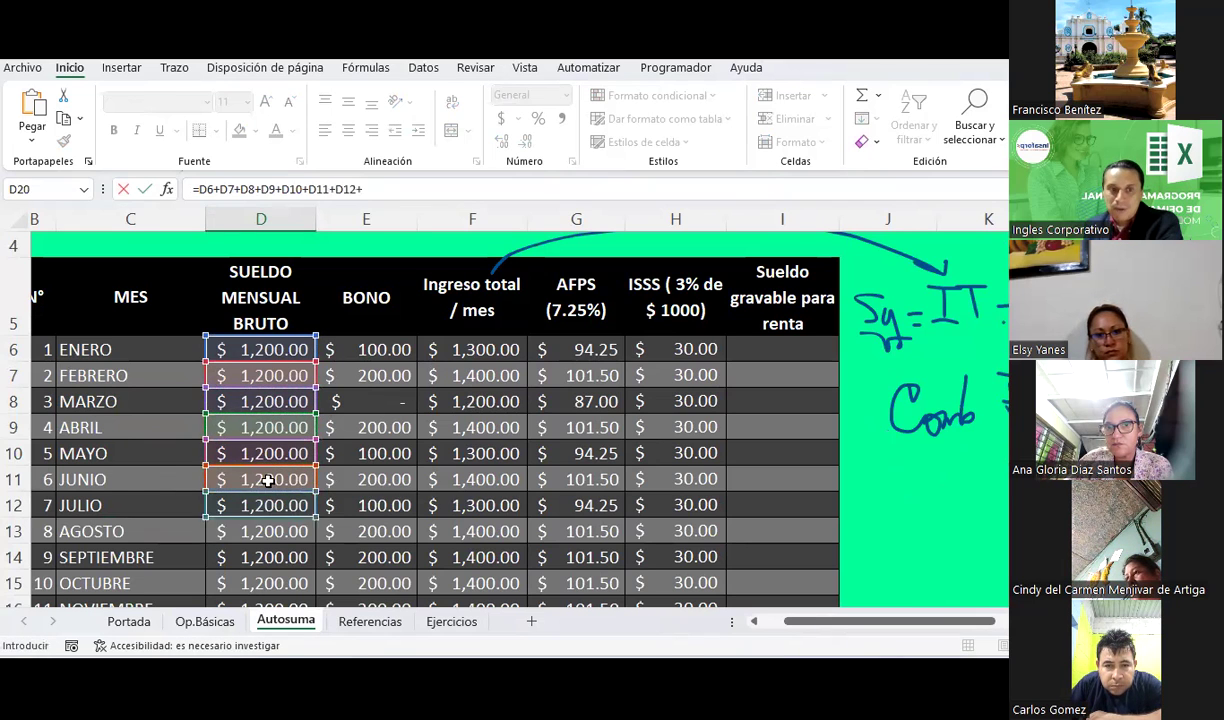
type("+")
left_click(263, 378)
type("+")
left_click(256, 400)
type("+")
left_click(262, 430)
type("+")
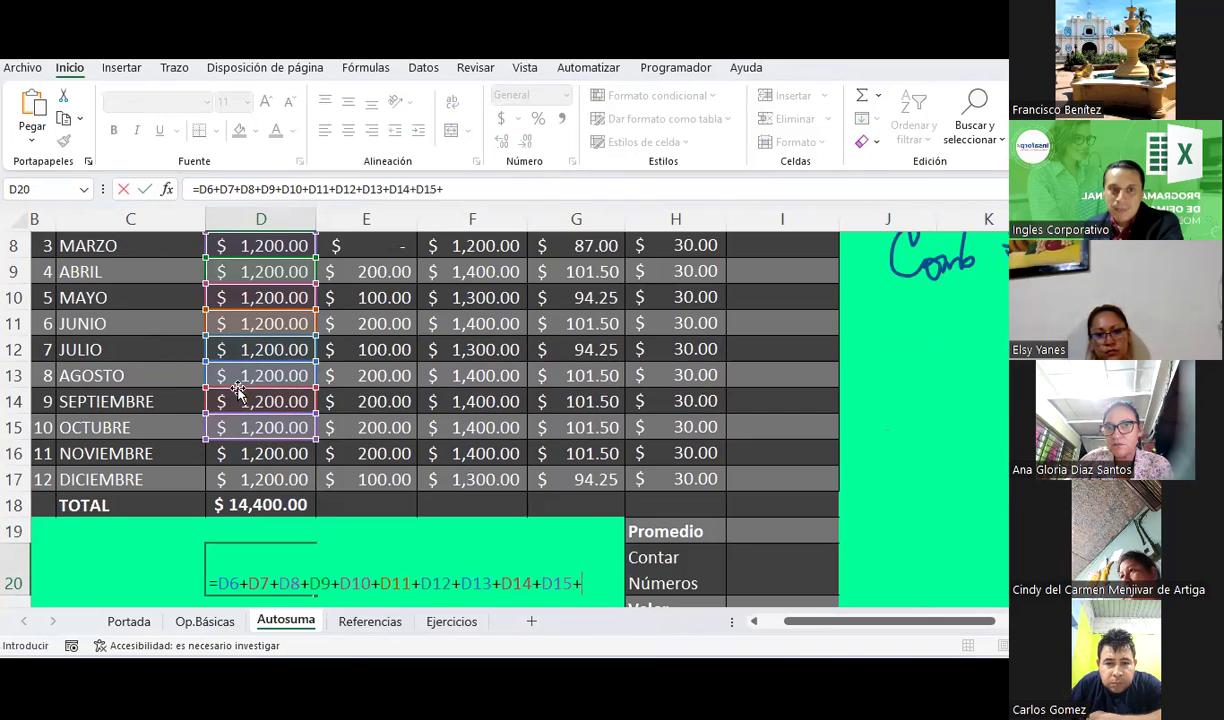
type("+")
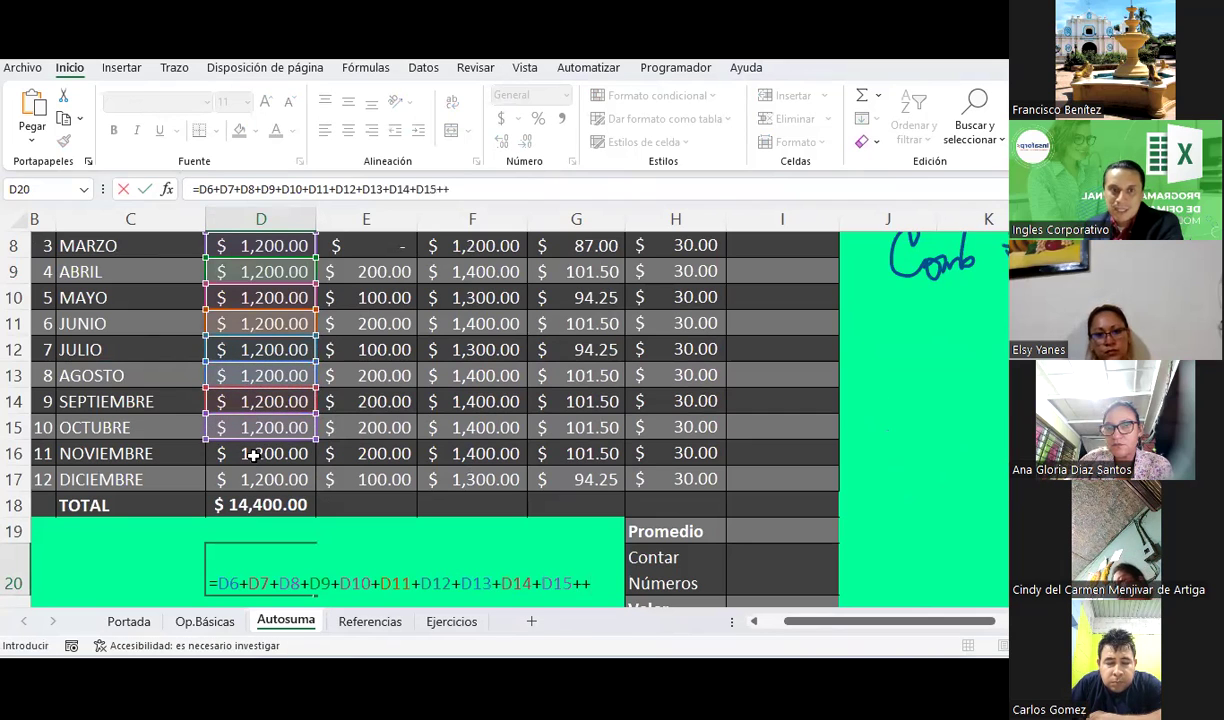
key("BackSpace")
left_click(255, 453)
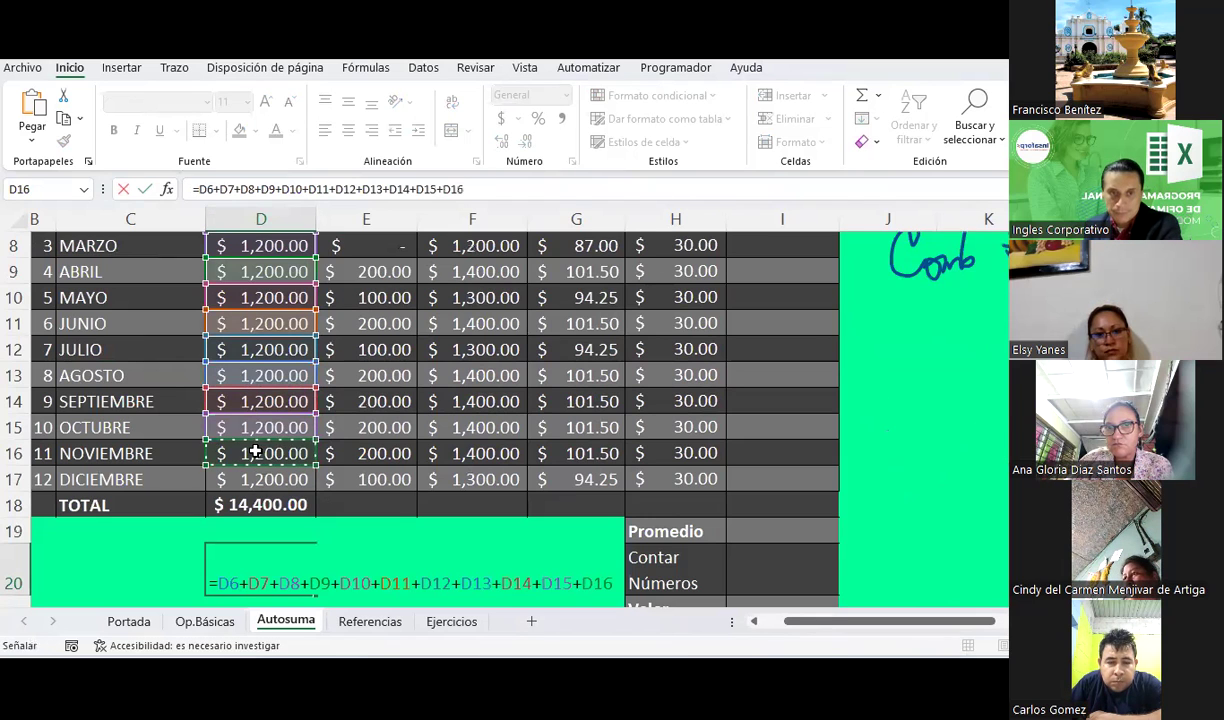
type("+")
left_click(255, 478)
key("Return")
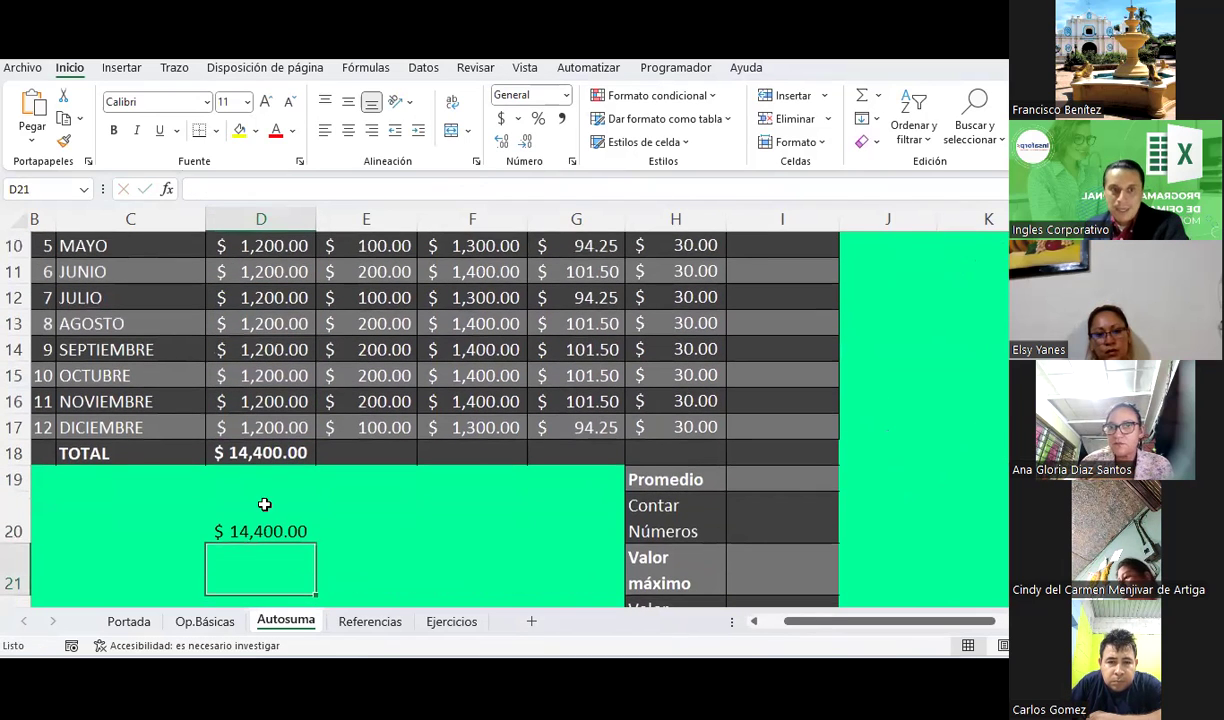
Move the manual sum from D20 up to D19 and compare it with D18's SUMA total.
left_click(257, 522)
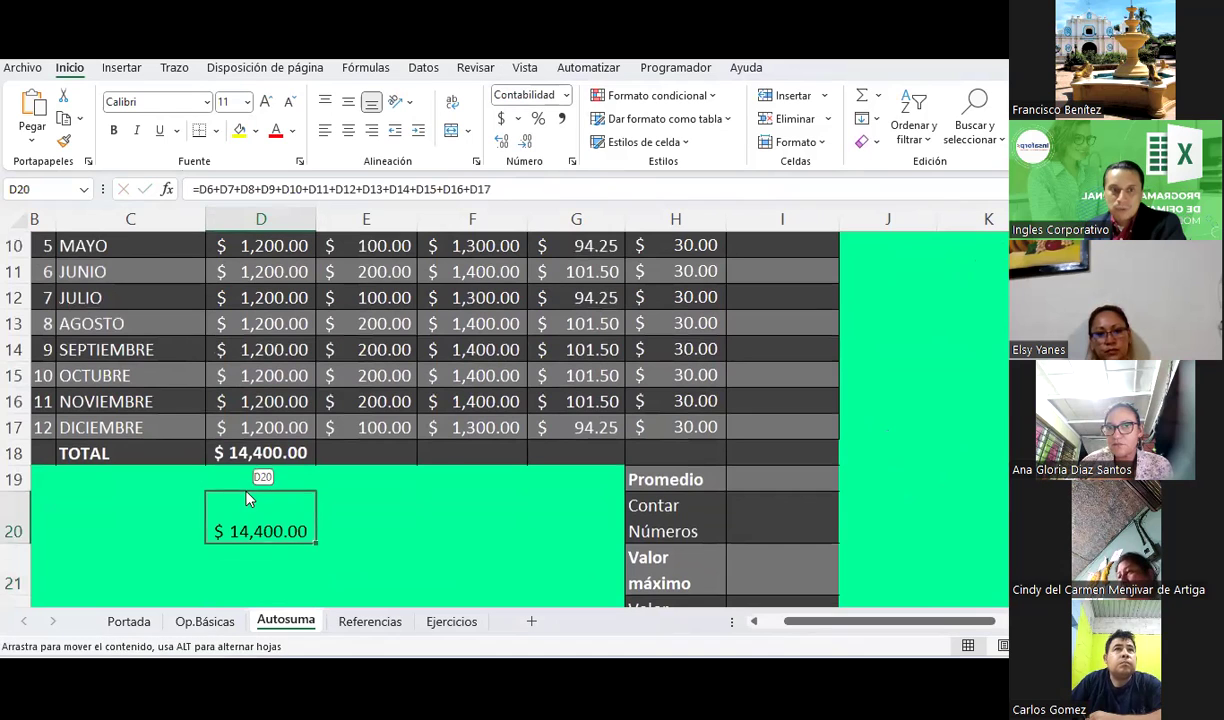
left_click_drag(249, 499, 251, 480)
left_click(276, 446)
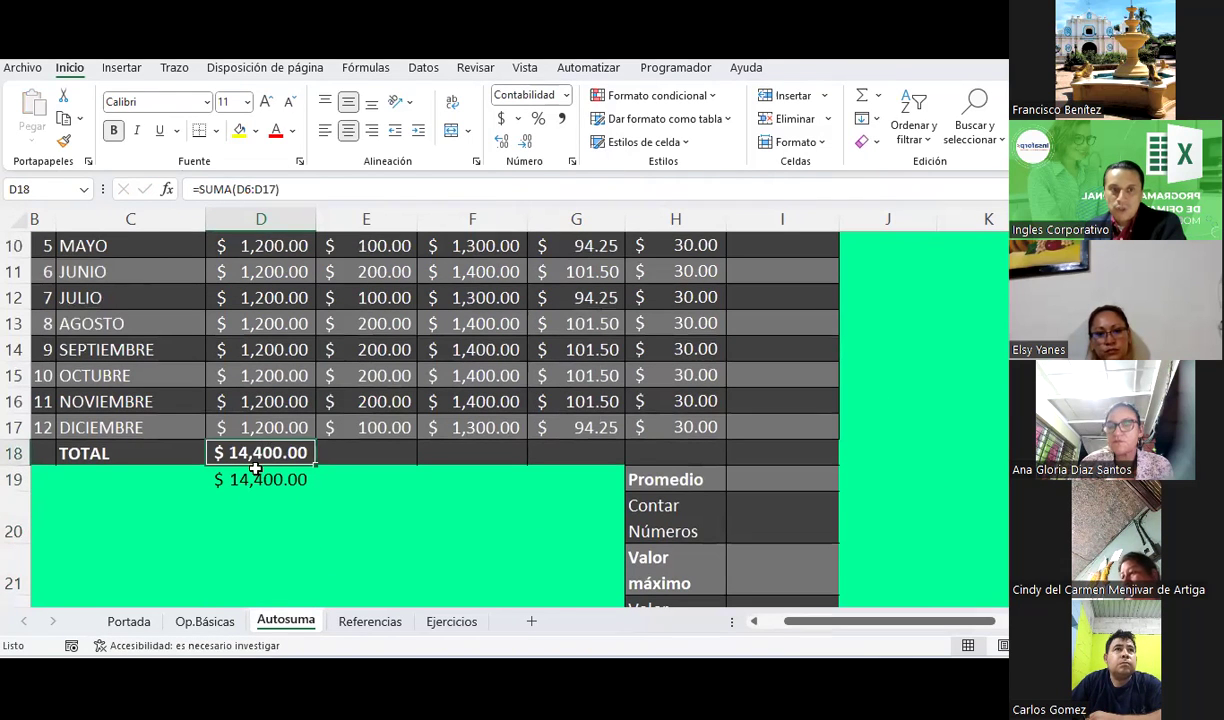
left_click(232, 484)
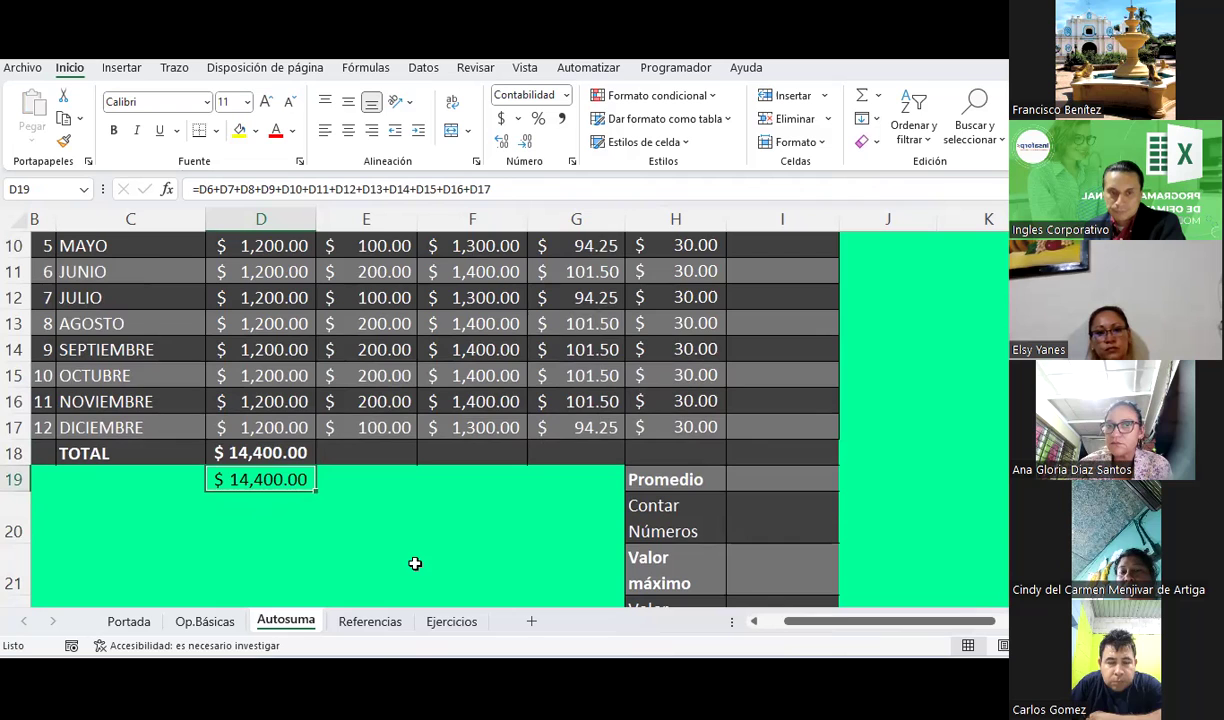
scroll(660, 501, "up", 1)
scroll(660, 501, "up", 1)
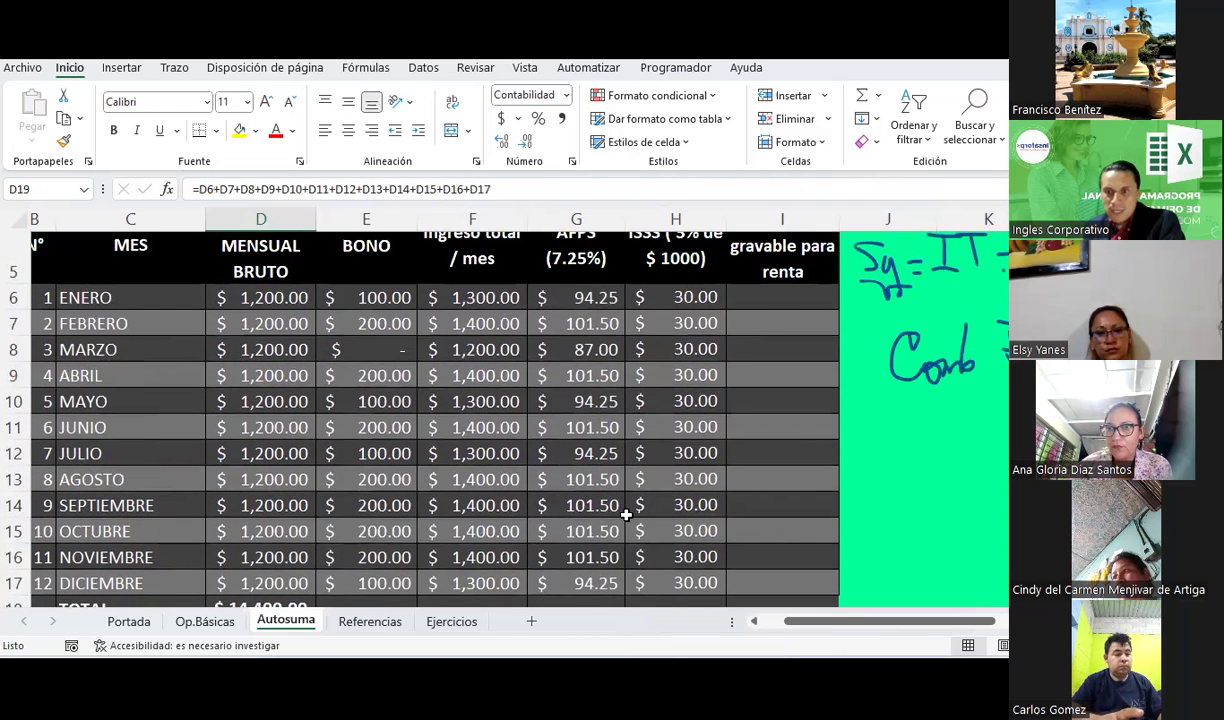
Select the Sueldo gravable para renta column and settle on January's cell I6.
left_click(780, 305)
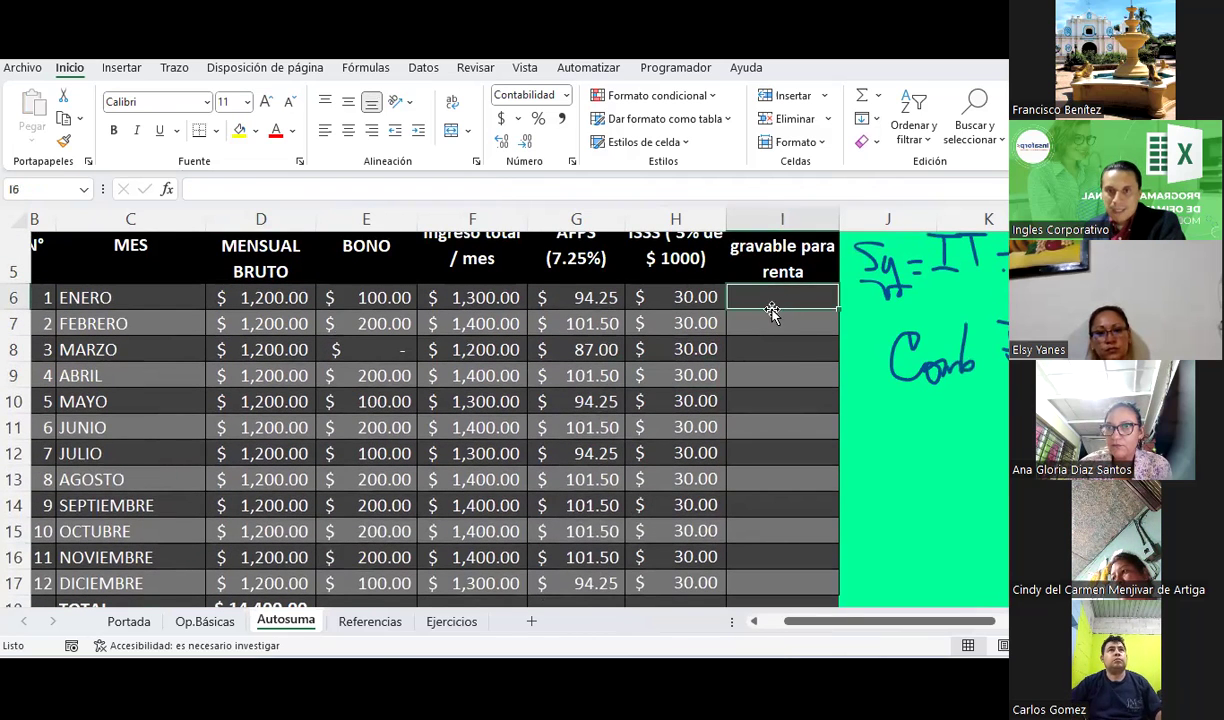
scroll(769, 353, "up", 1)
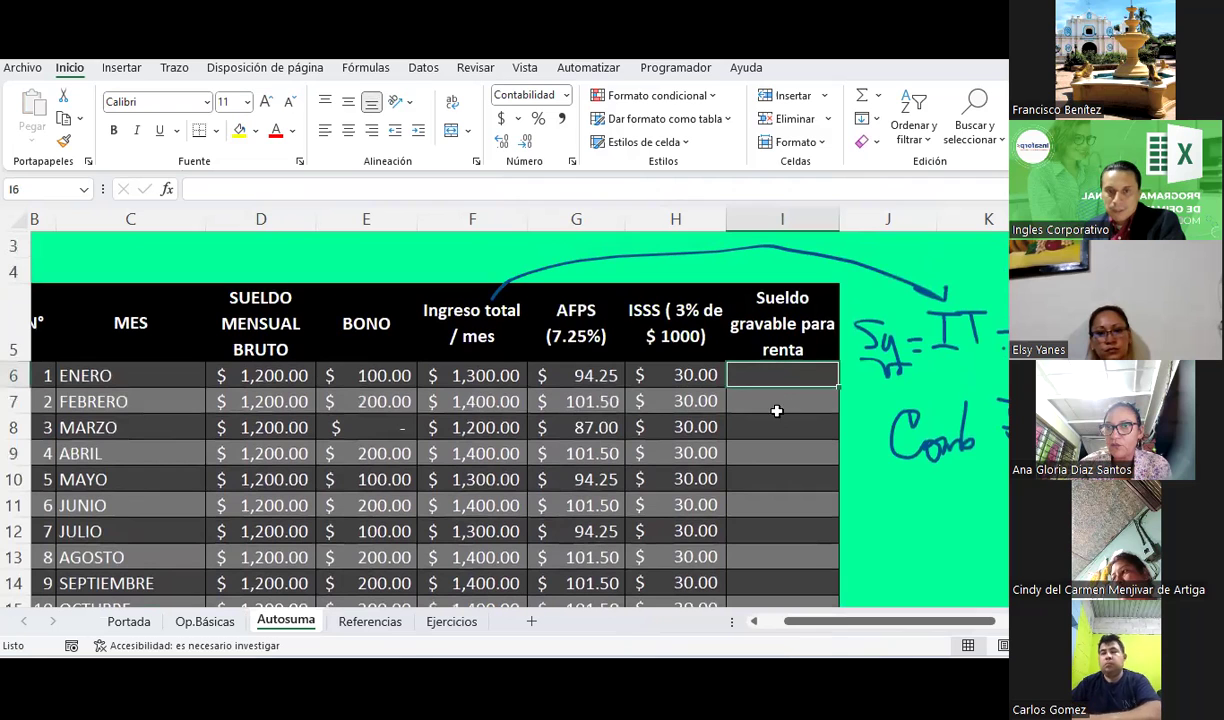
left_click_drag(771, 376, 767, 543)
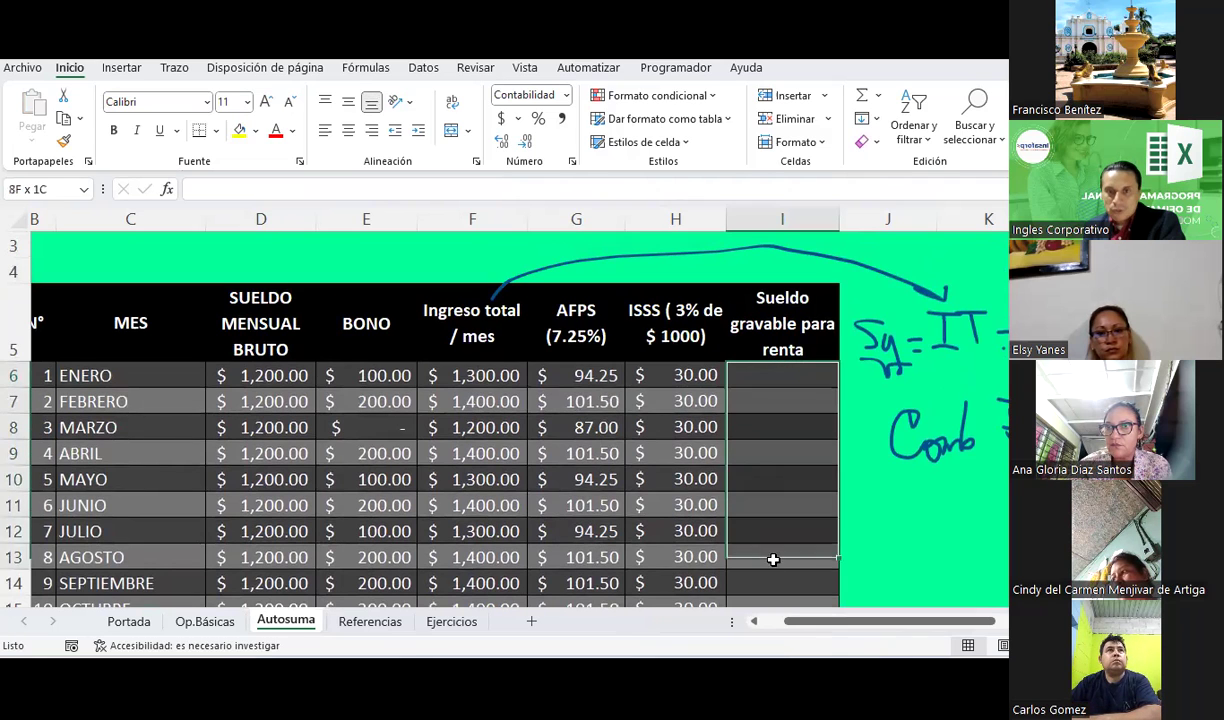
left_click_drag(767, 543, 746, 421)
scroll(748, 420, "up", 2)
scroll(748, 420, "up", 1)
left_click(746, 423)
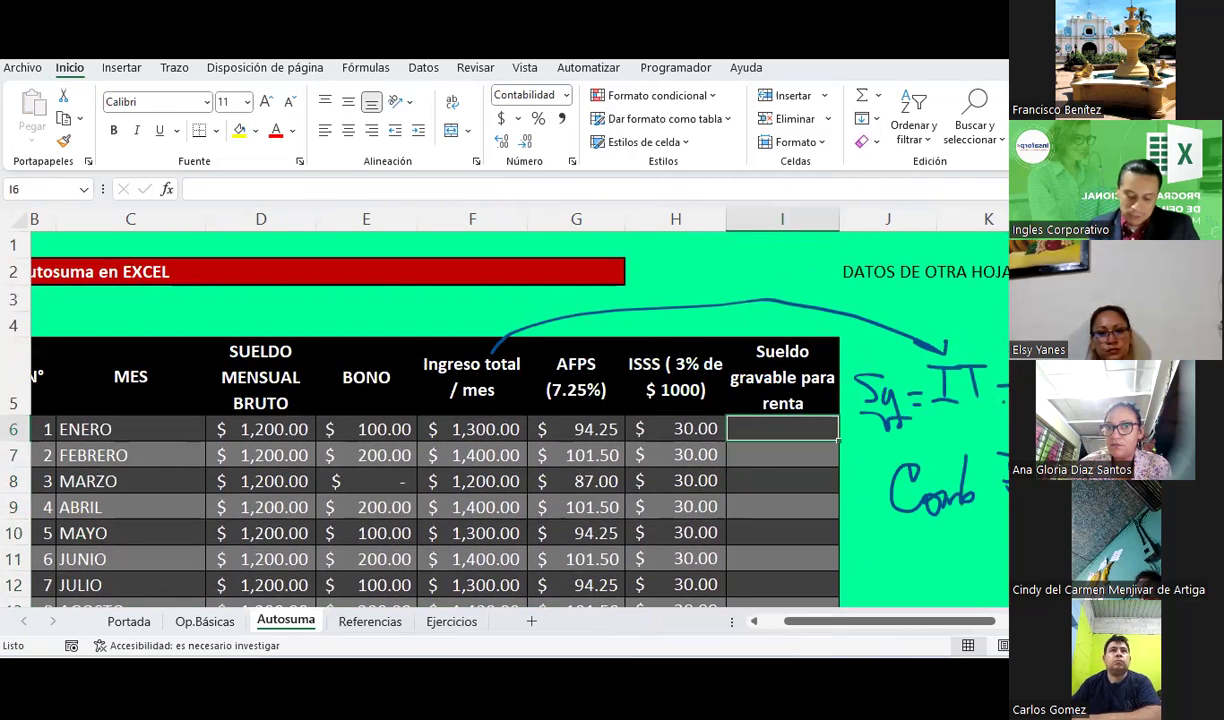
Enter January's taxable salary formula =F6-G6-H6 in I6 using arrow-key references.
type("=")
key("Left")
key("Left")
key("Left")
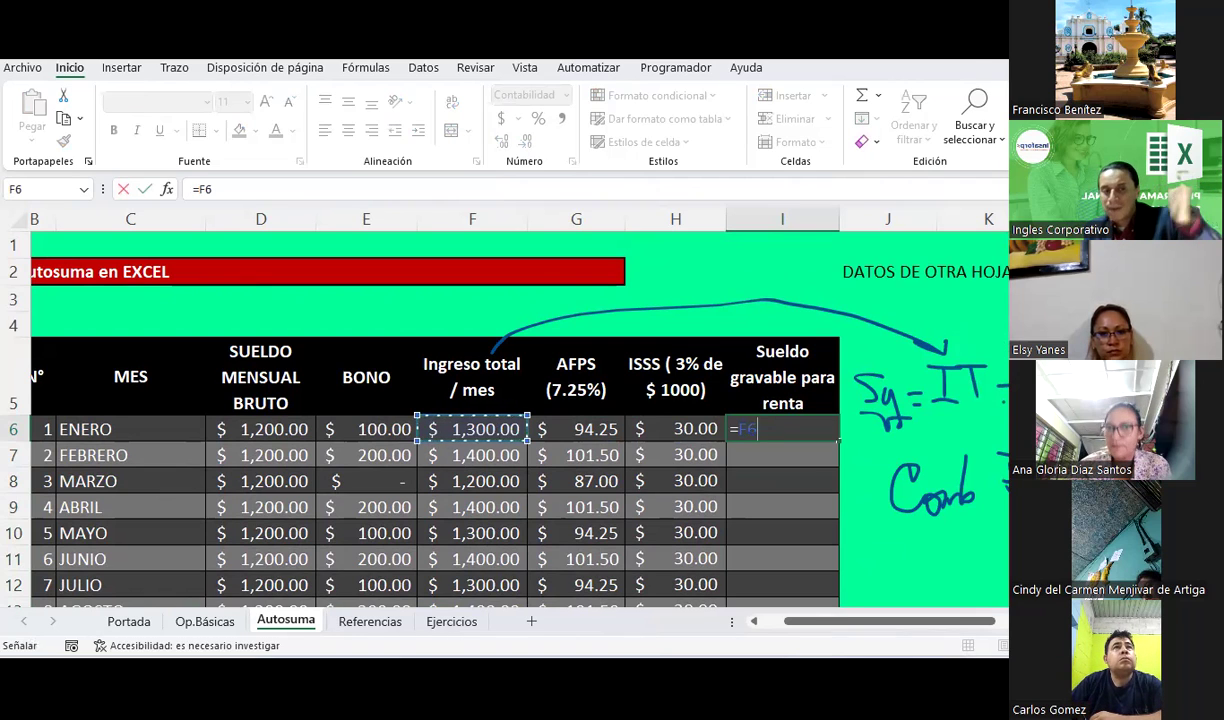
type("-")
key("Left")
key("Left")
type("-")
key("Left")
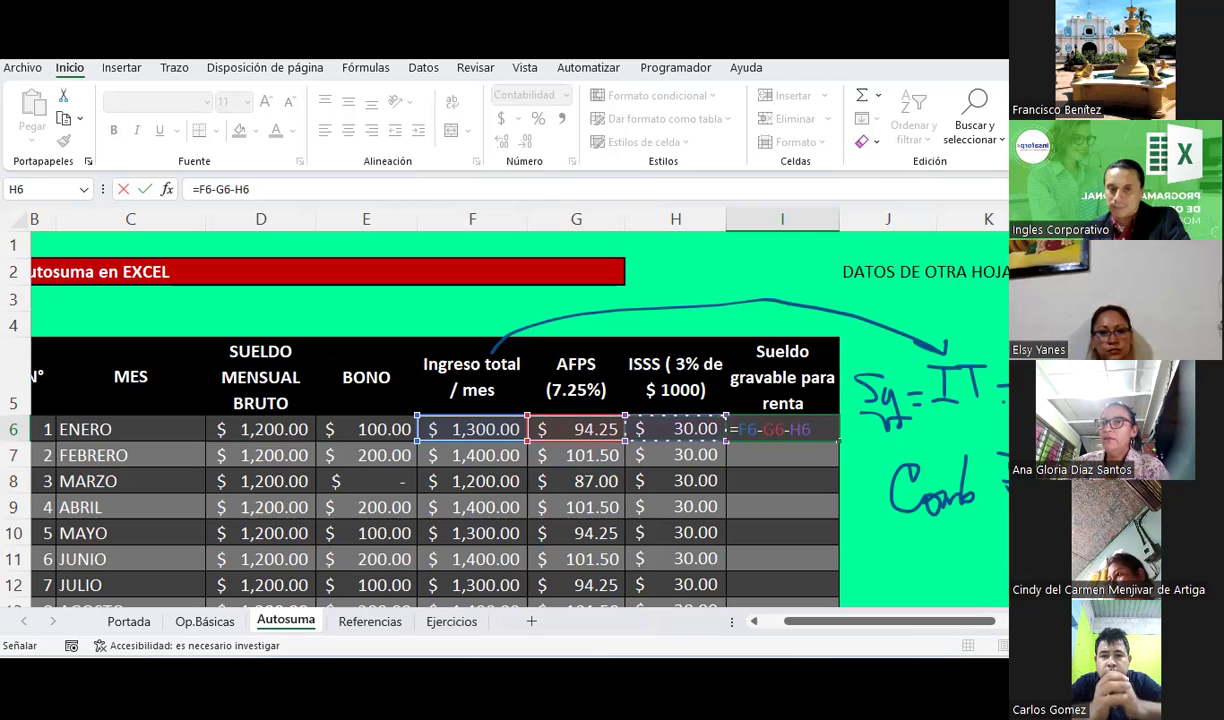
key("Return")
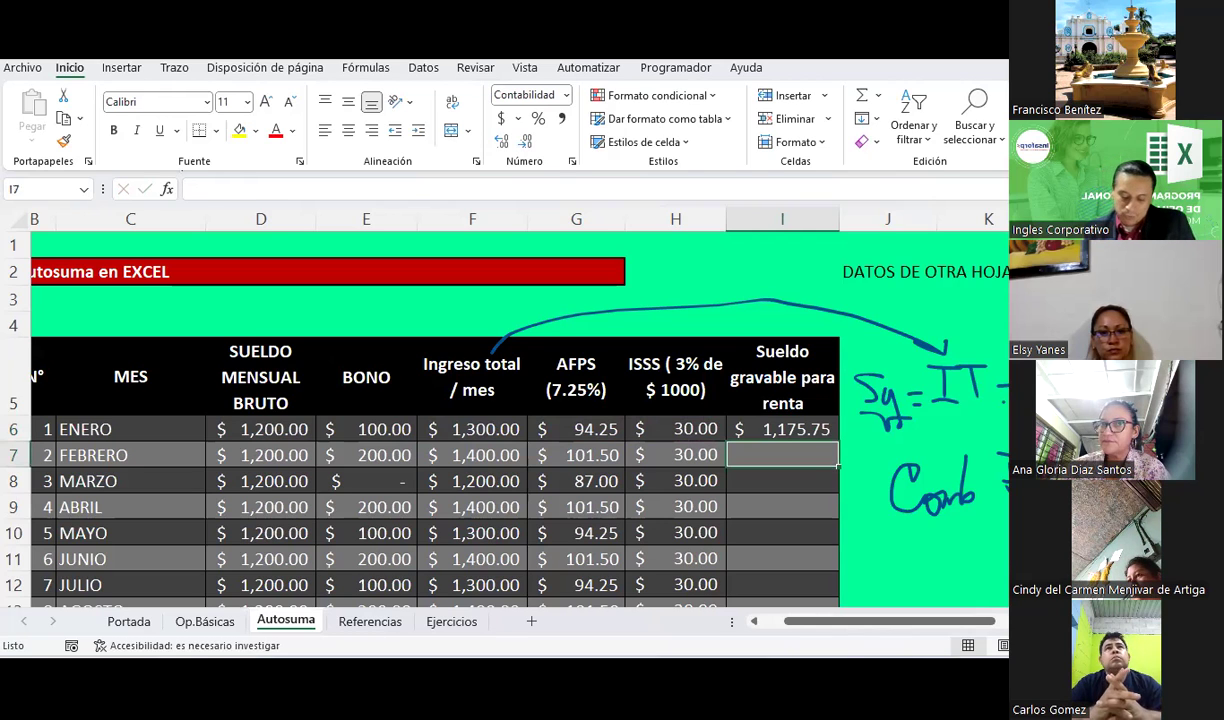
Enter =SUMA(D7:E7)-G7-H7 in I7 for February's $1,268.50, then review I7 and I6.
type("=")
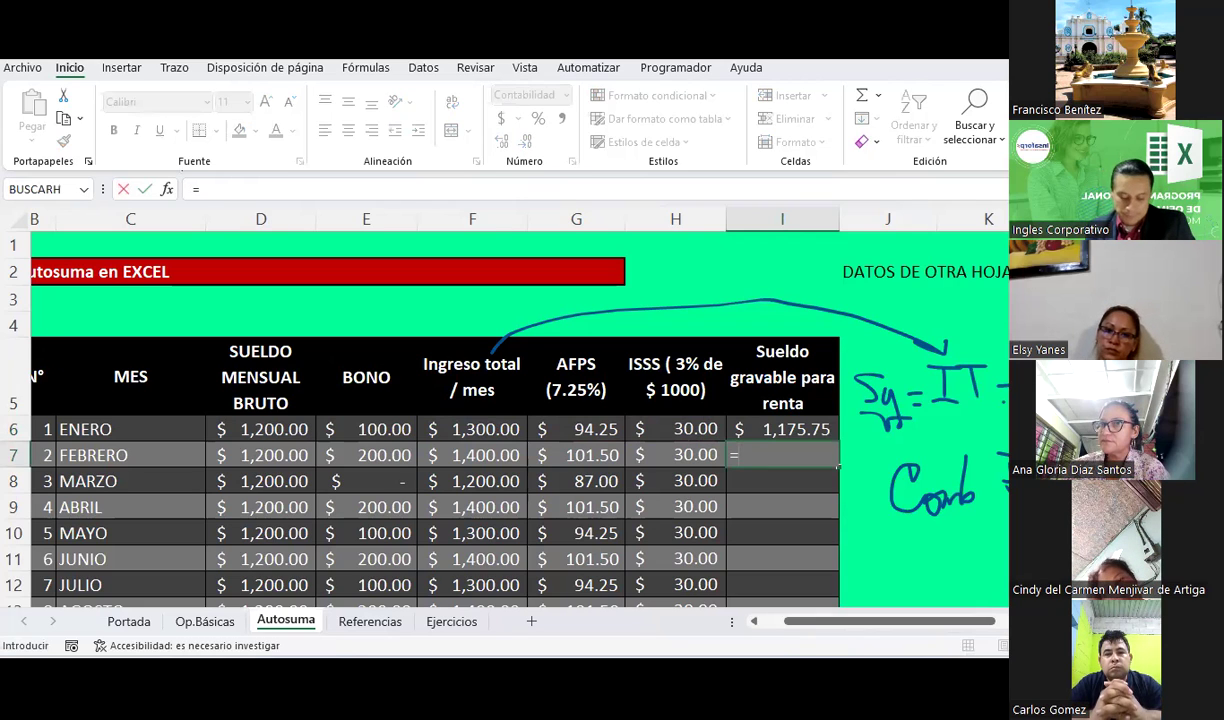
type("suma")
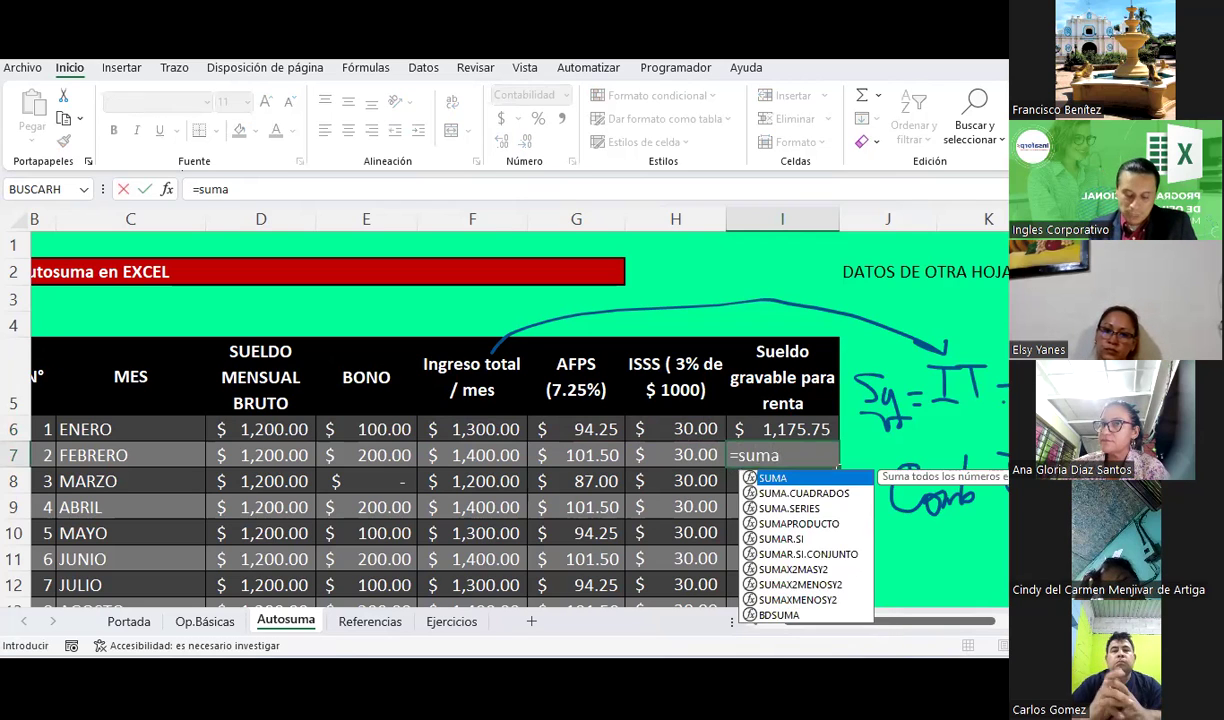
type("(")
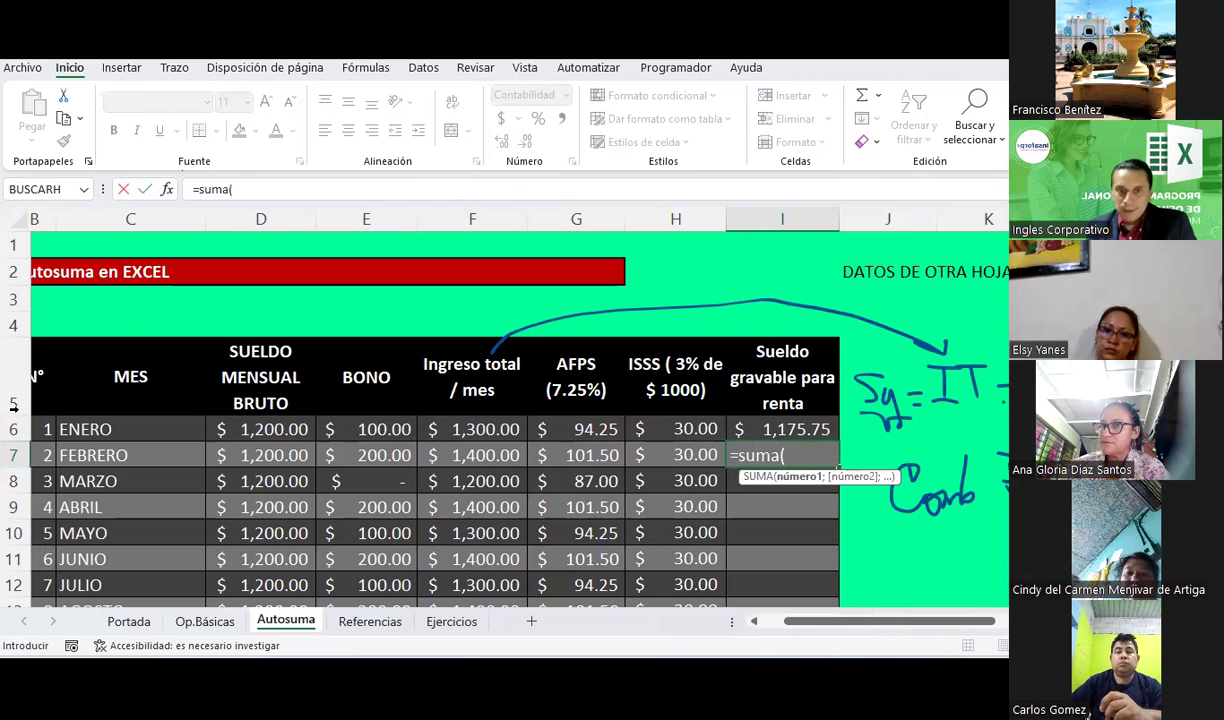
left_click_drag(286, 455, 395, 457)
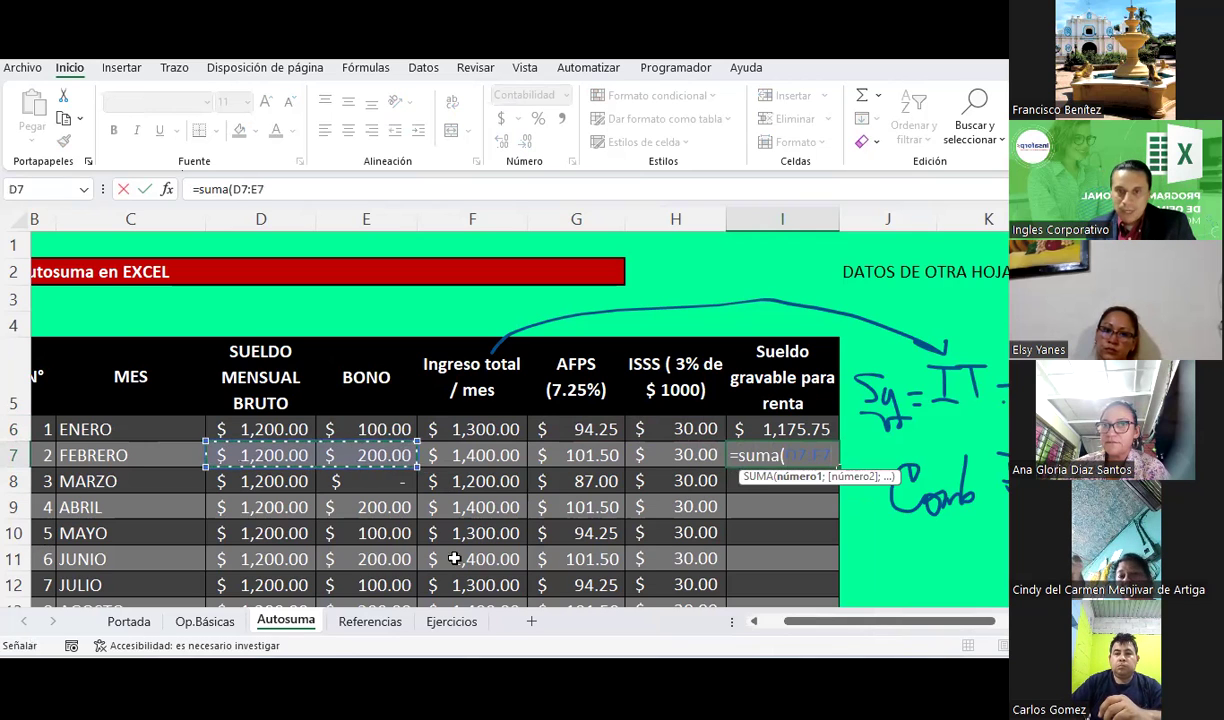
type(")-")
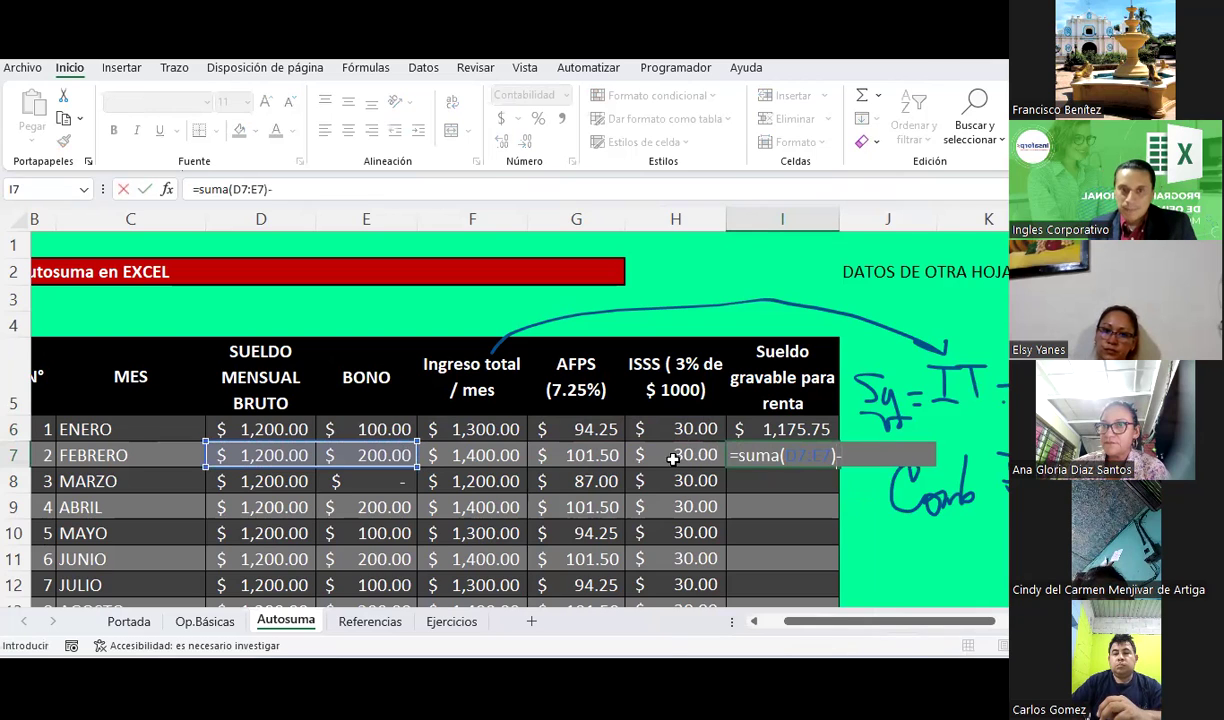
left_click(597, 458)
type("-")
left_click(673, 457)
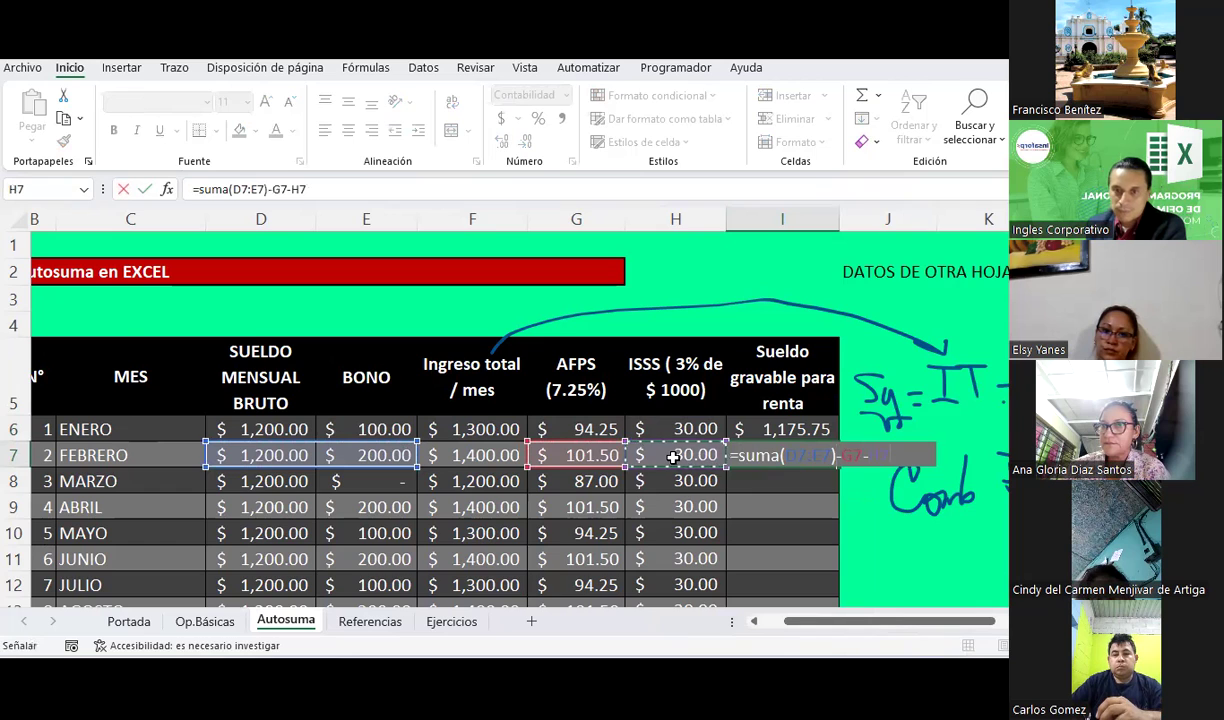
key("Return")
left_click(825, 453)
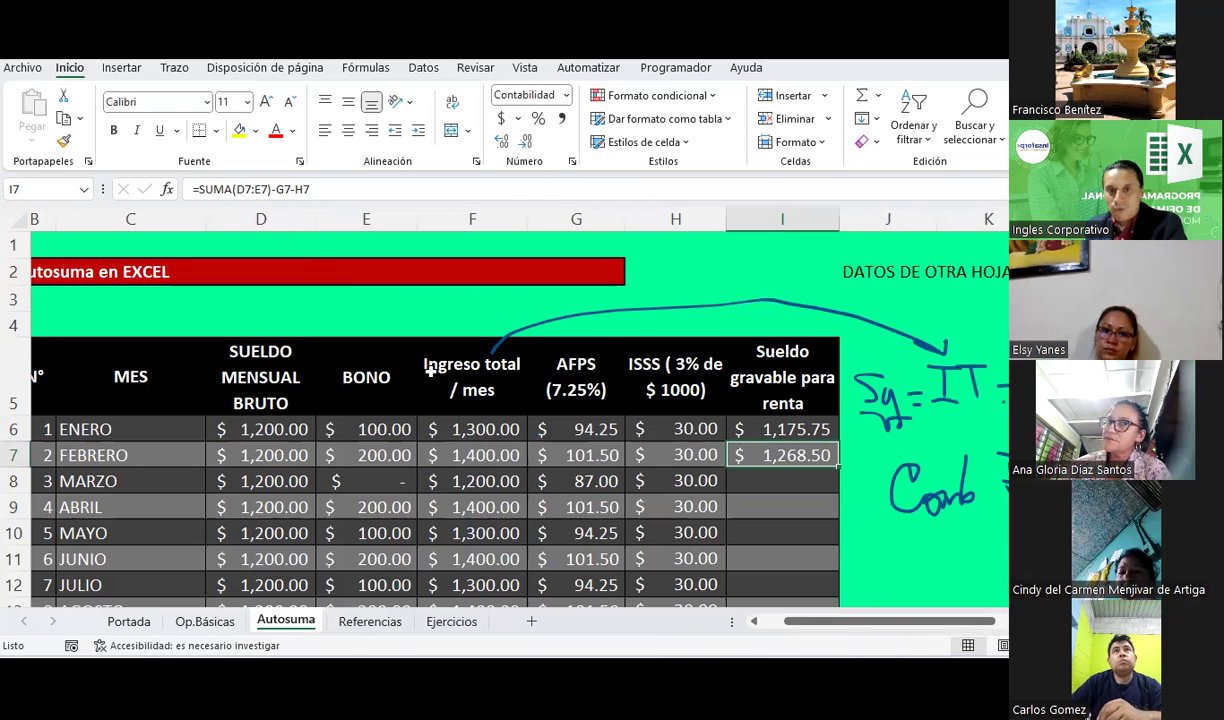
key("Up")
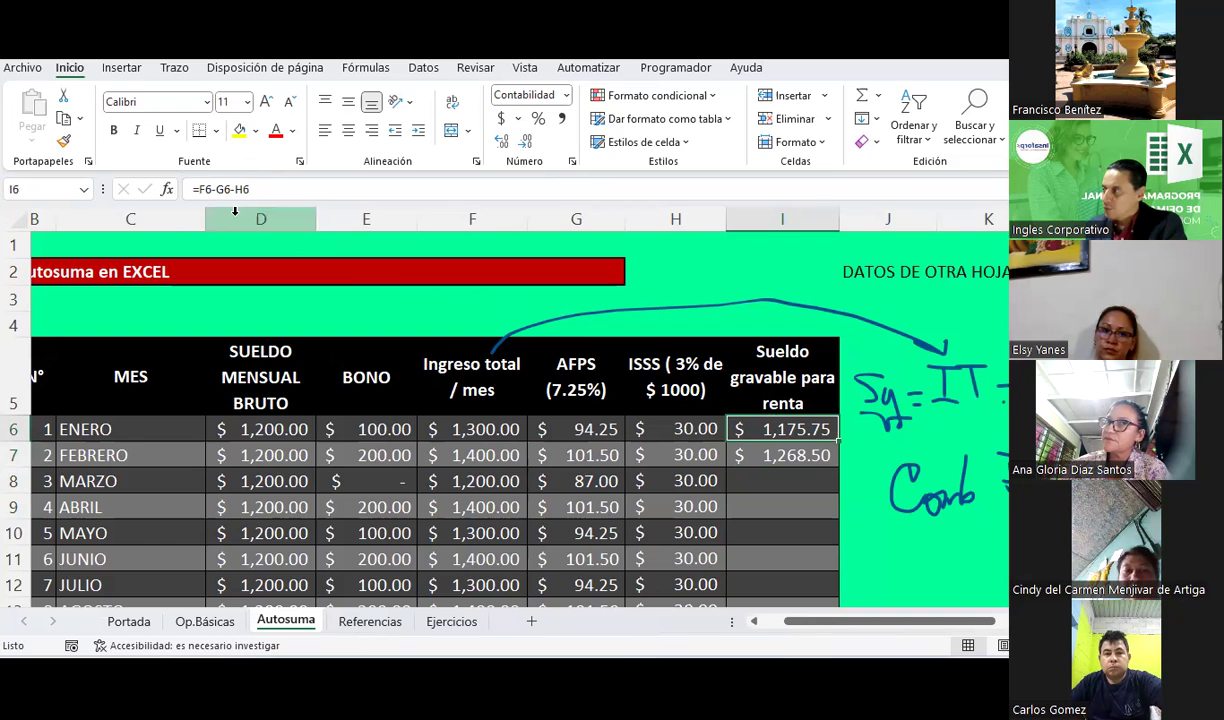
left_click(798, 482)
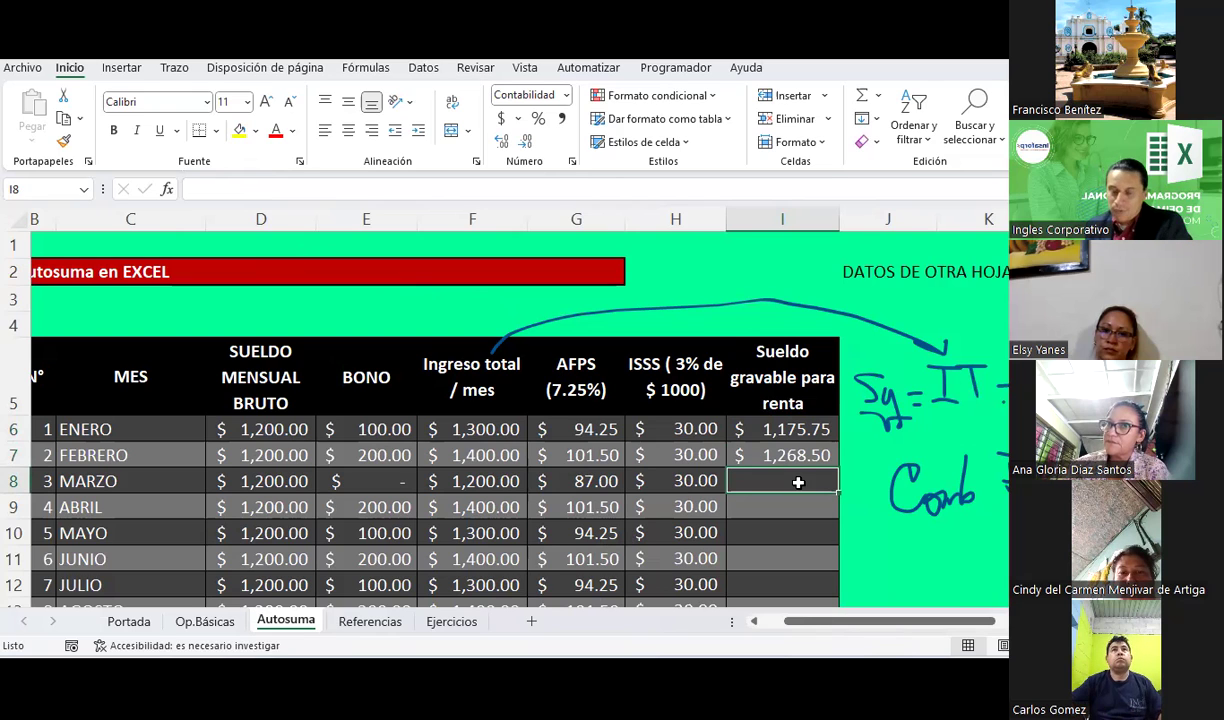
Enter =SUMA(D8:E8)-SUMA(G8:H8) in I8 for March's $1,083.00 and recheck it.
type("=")
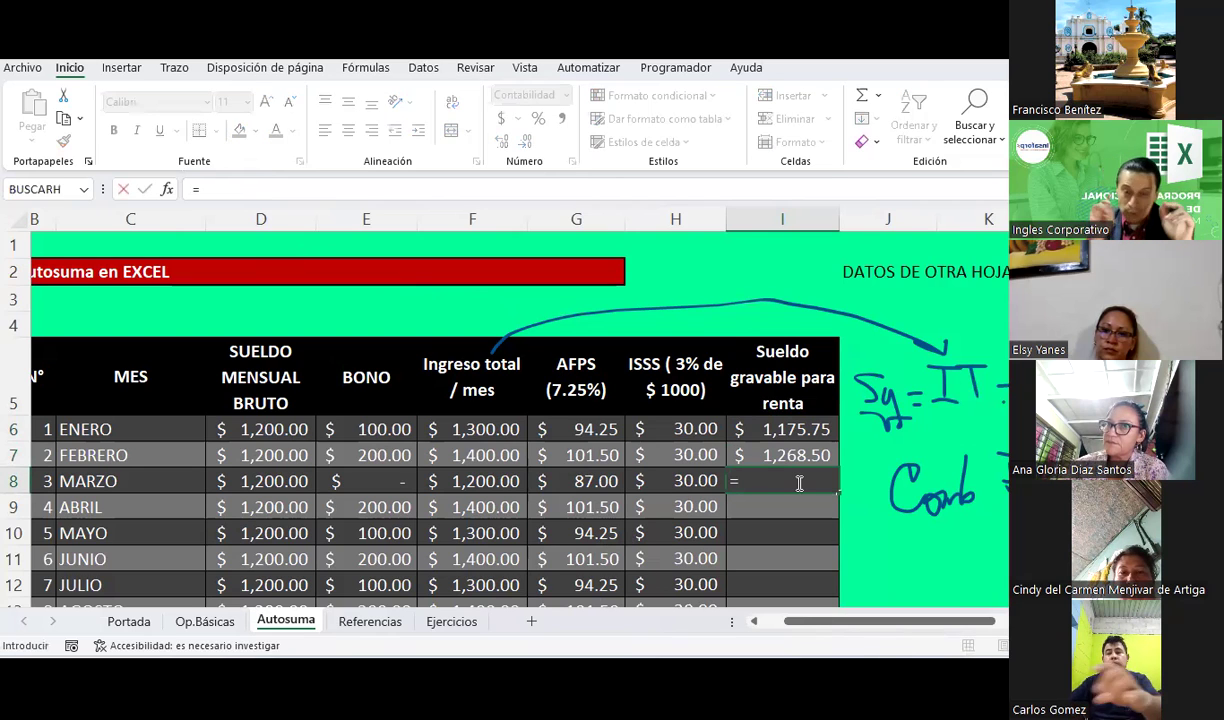
type("s")
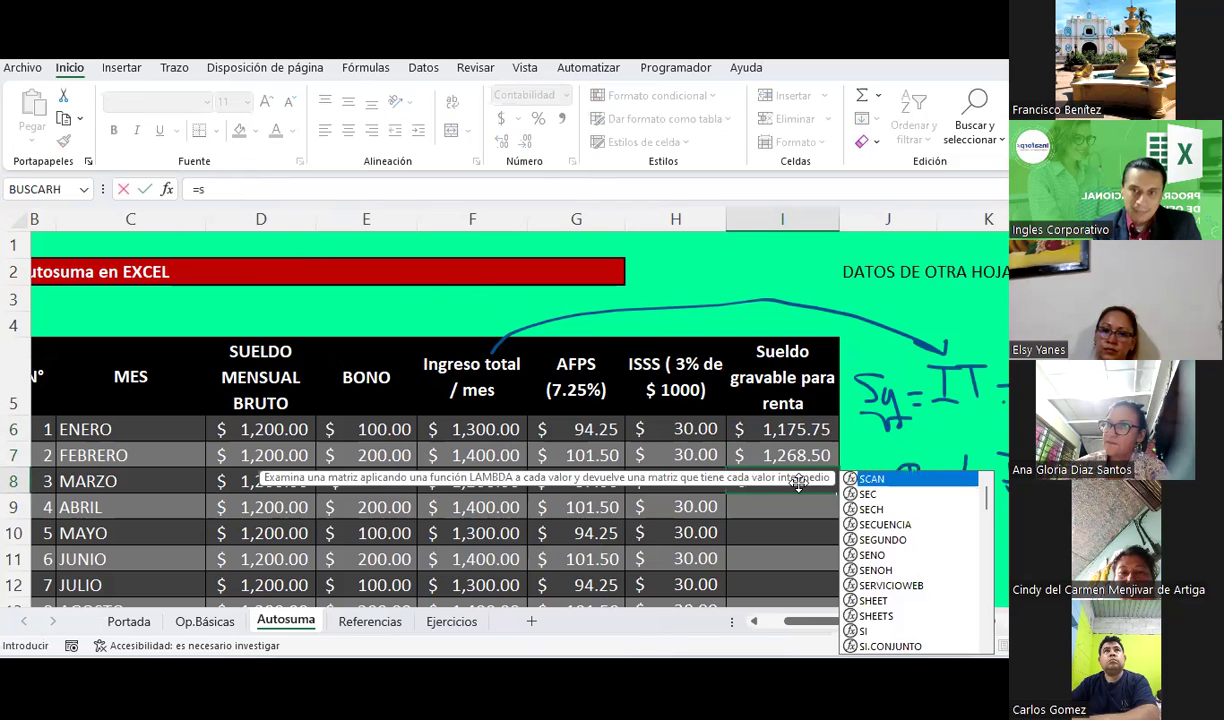
type("u")
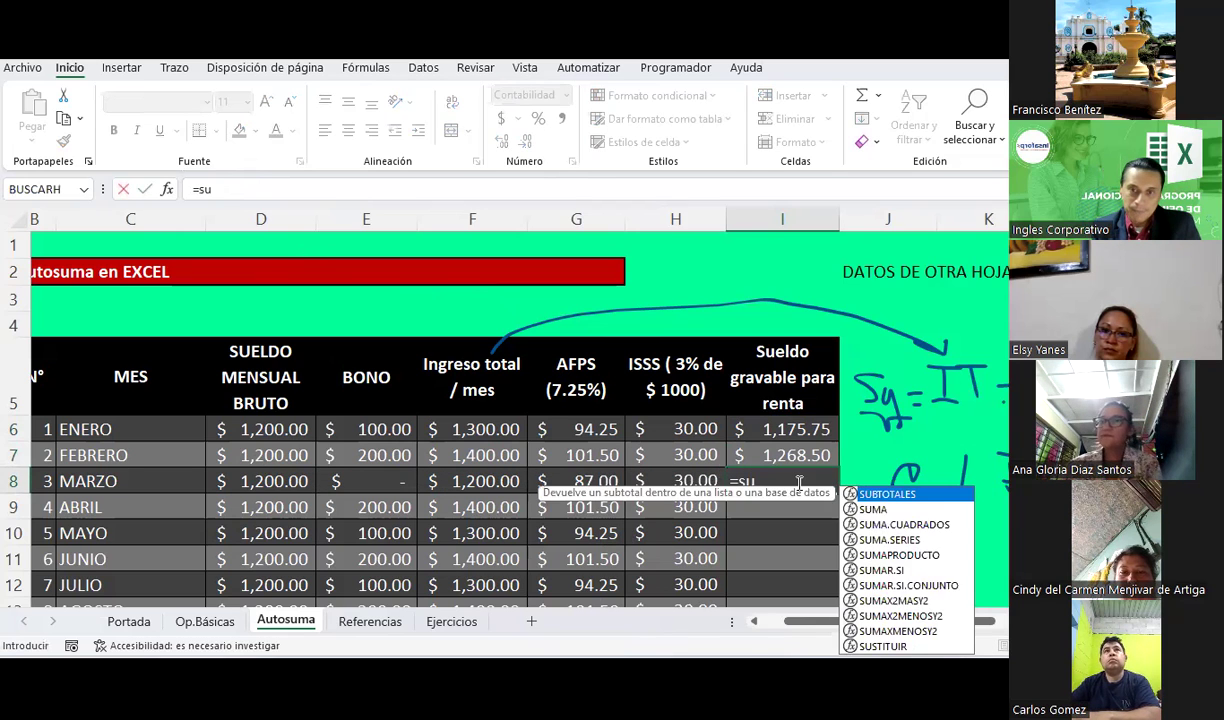
type("ma(")
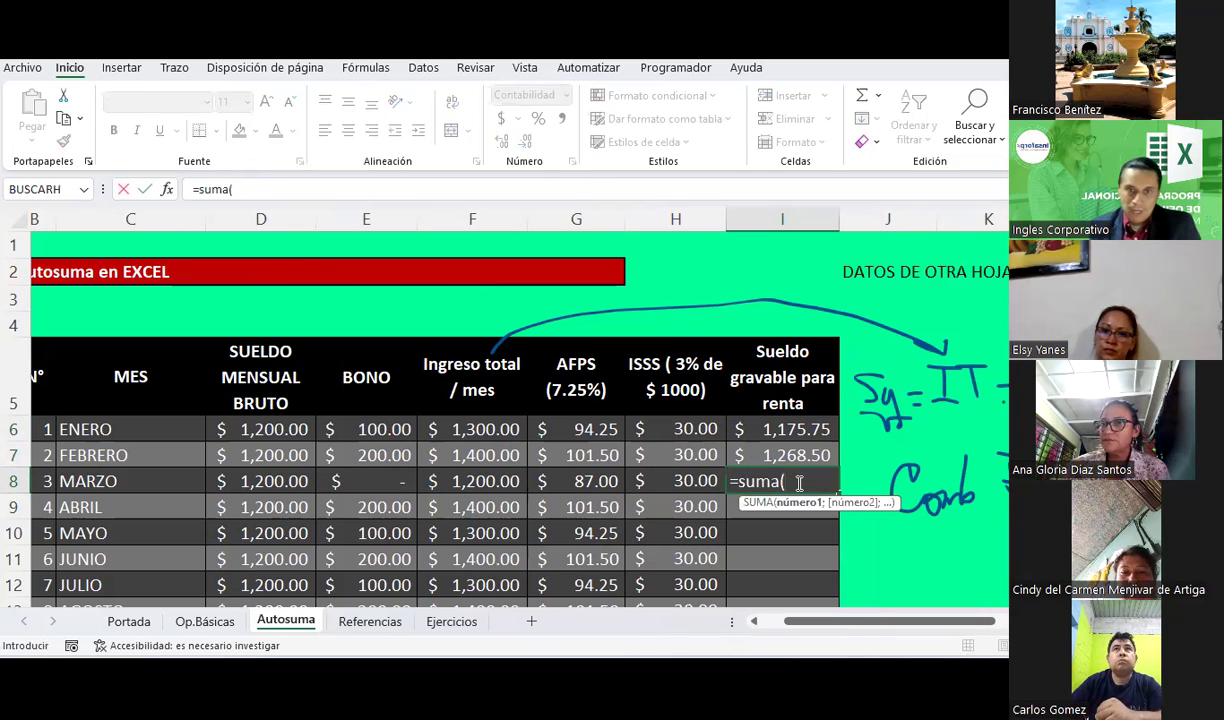
left_click_drag(257, 481, 319, 479)
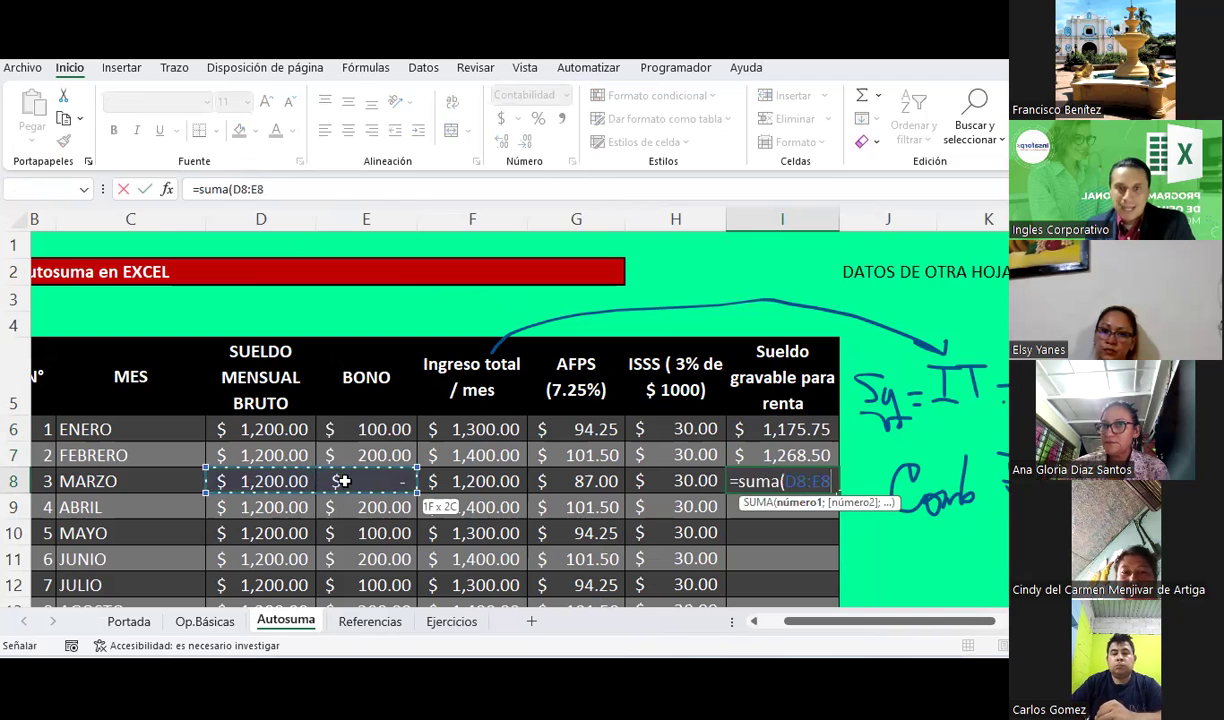
type(")-")
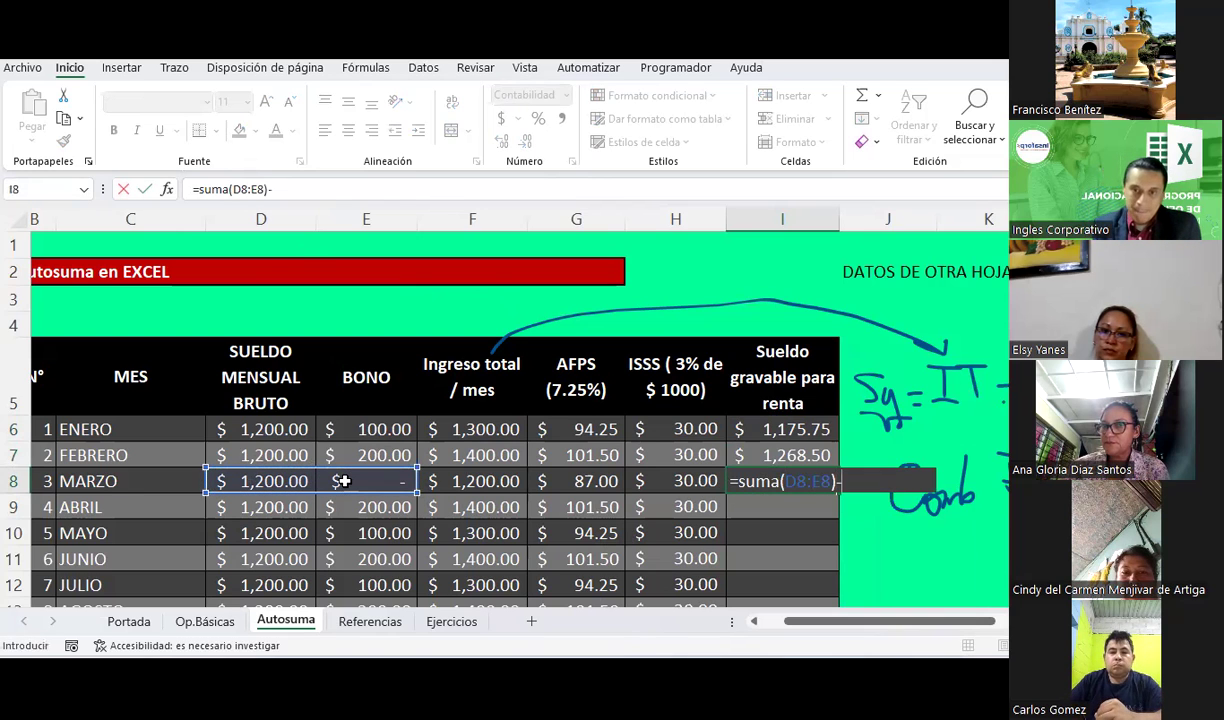
type("suma(")
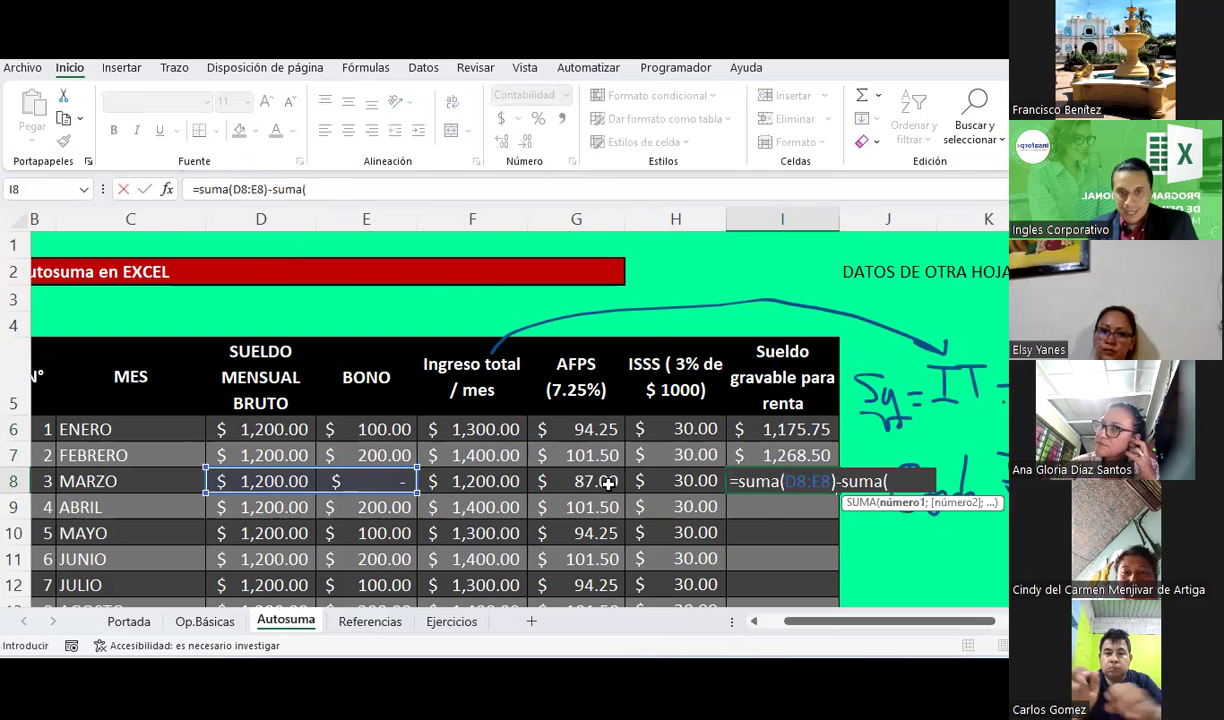
left_click_drag(560, 481, 676, 482)
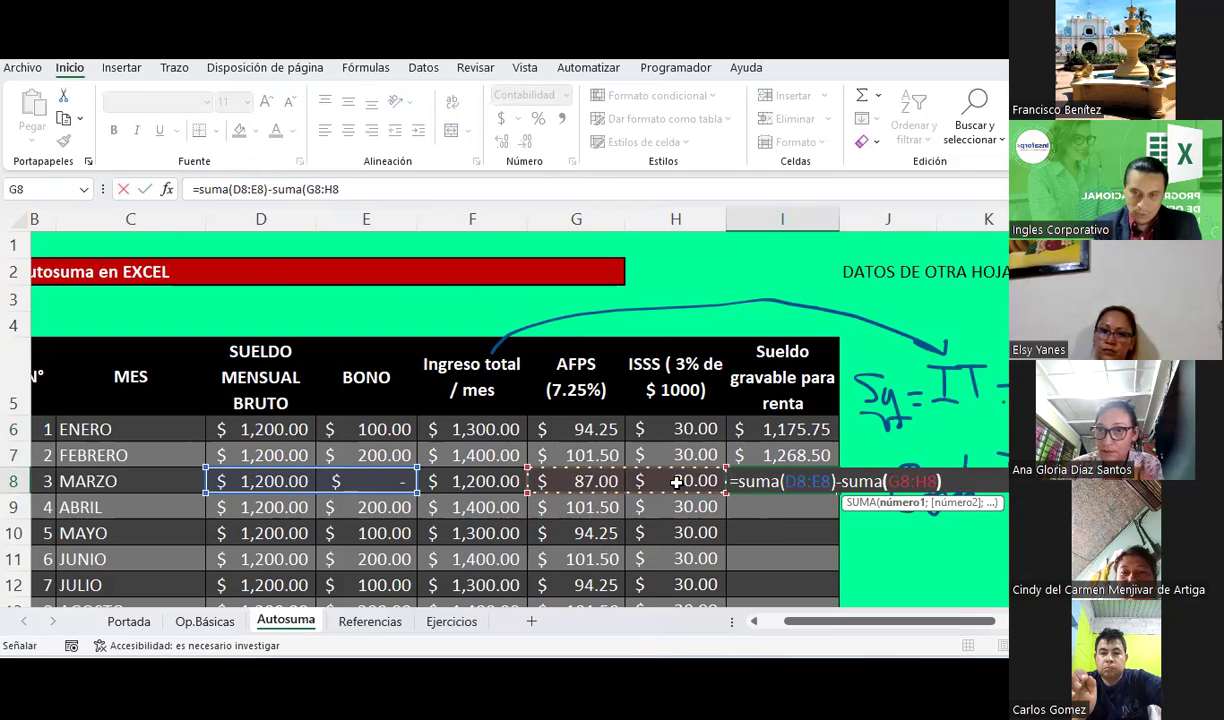
type(")")
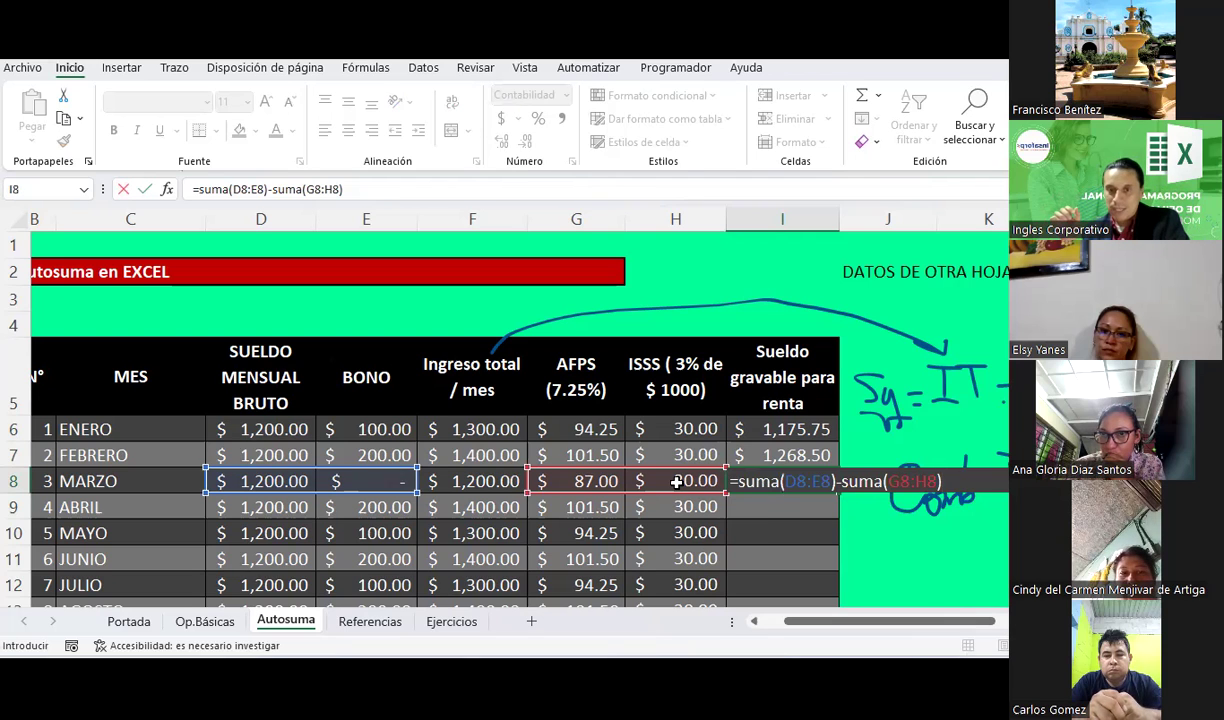
key("Return")
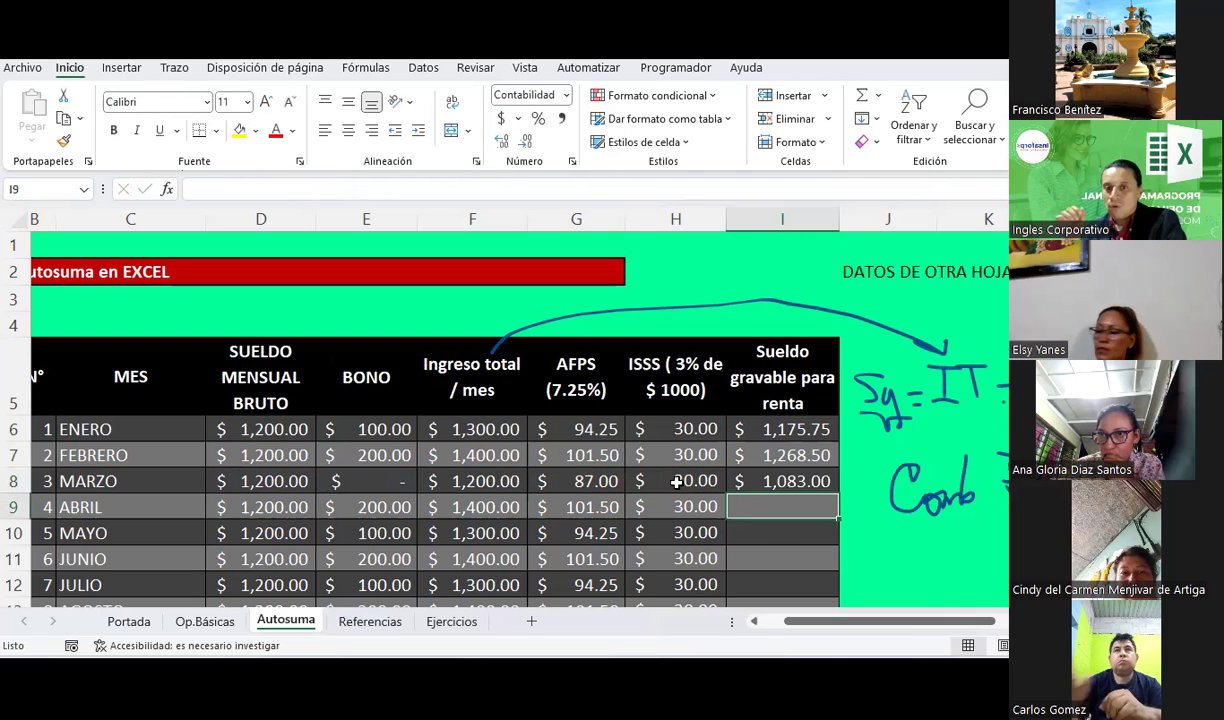
key("Up")
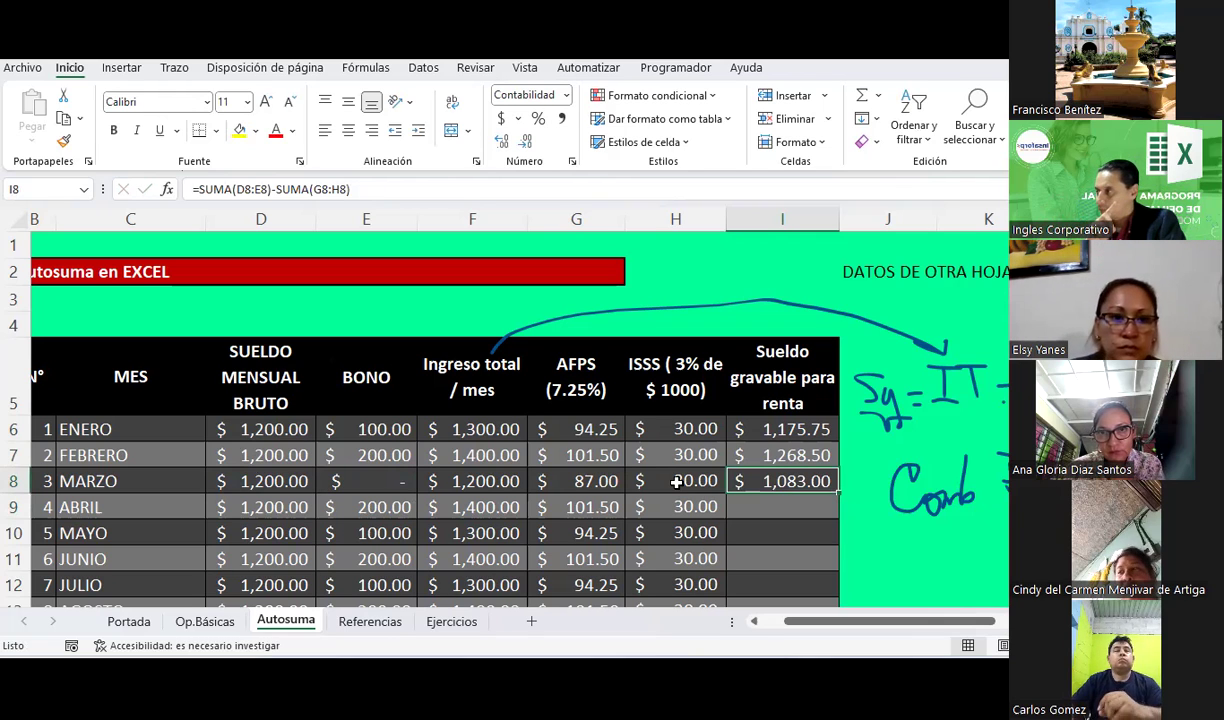
key("Down")
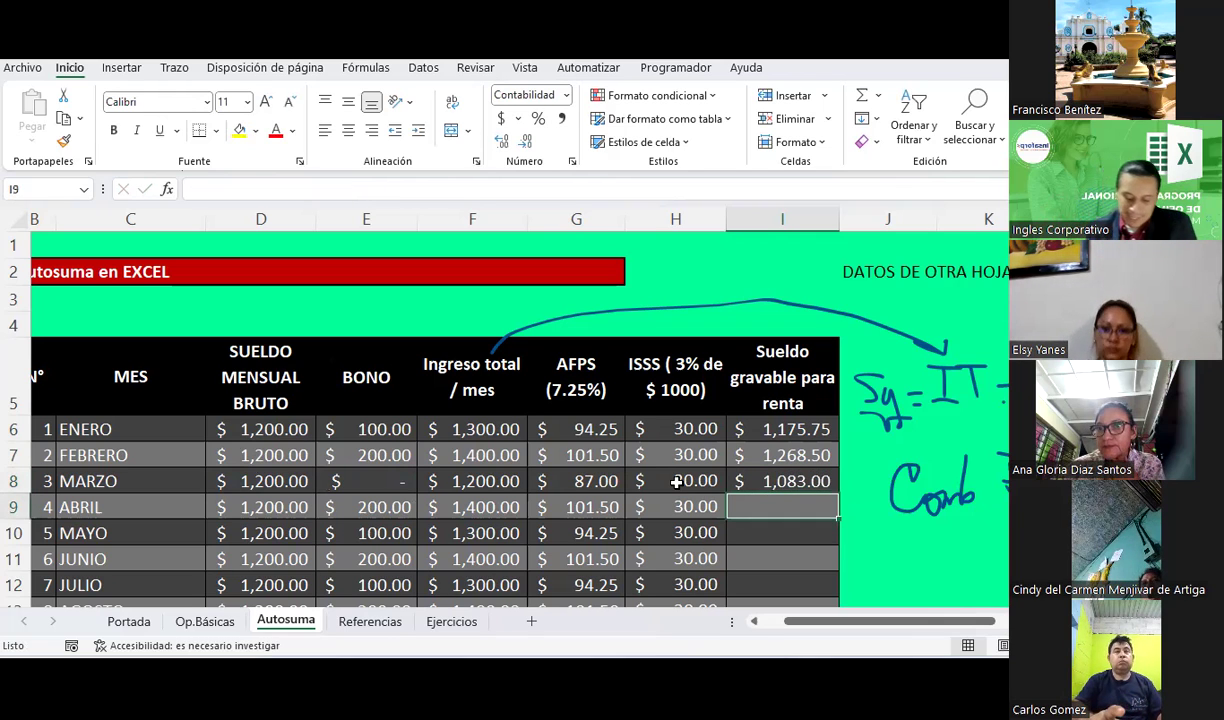
Enter =D9+E9-SUMA(G9:H9) in I9 for April's taxable salary of $1,268.50.
type("=")
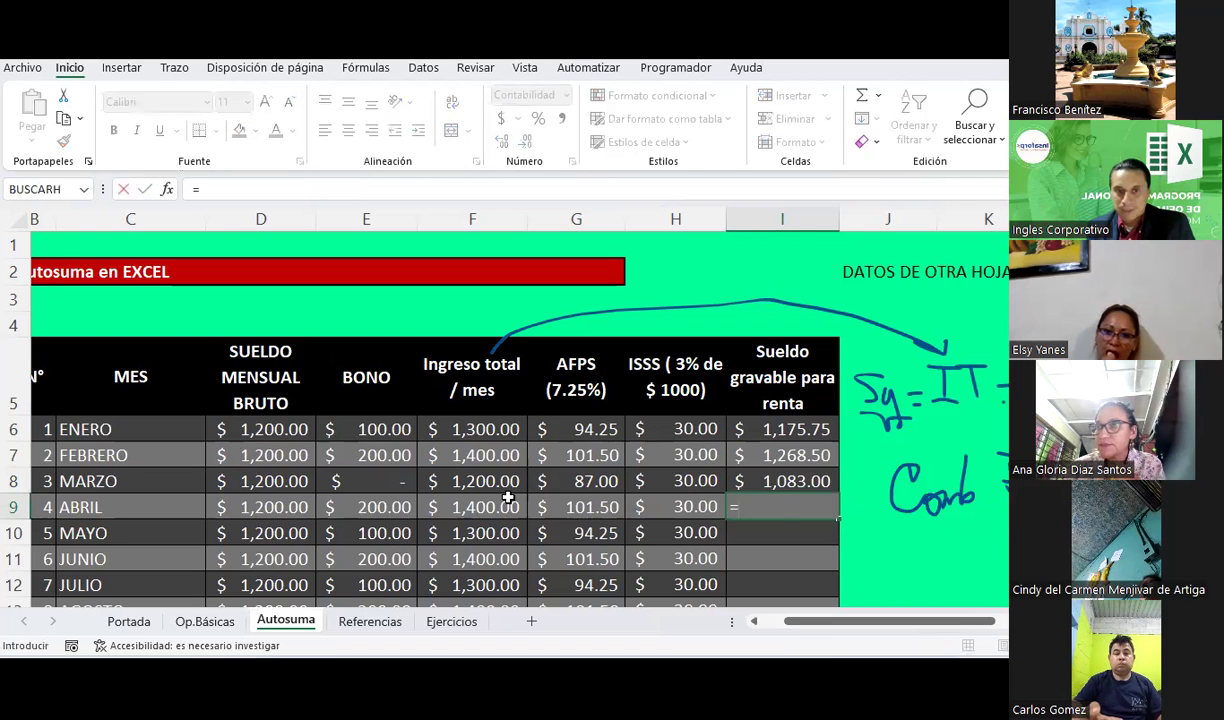
left_click(290, 505)
type("+")
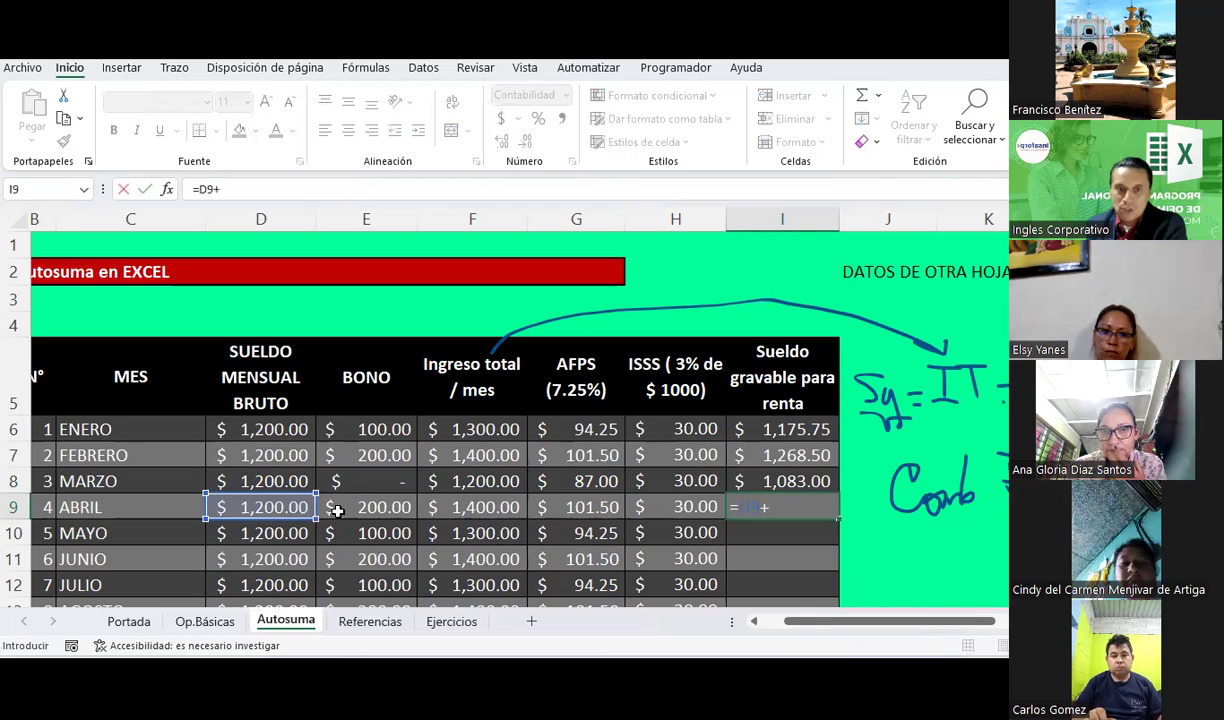
left_click(336, 509)
type("-su")
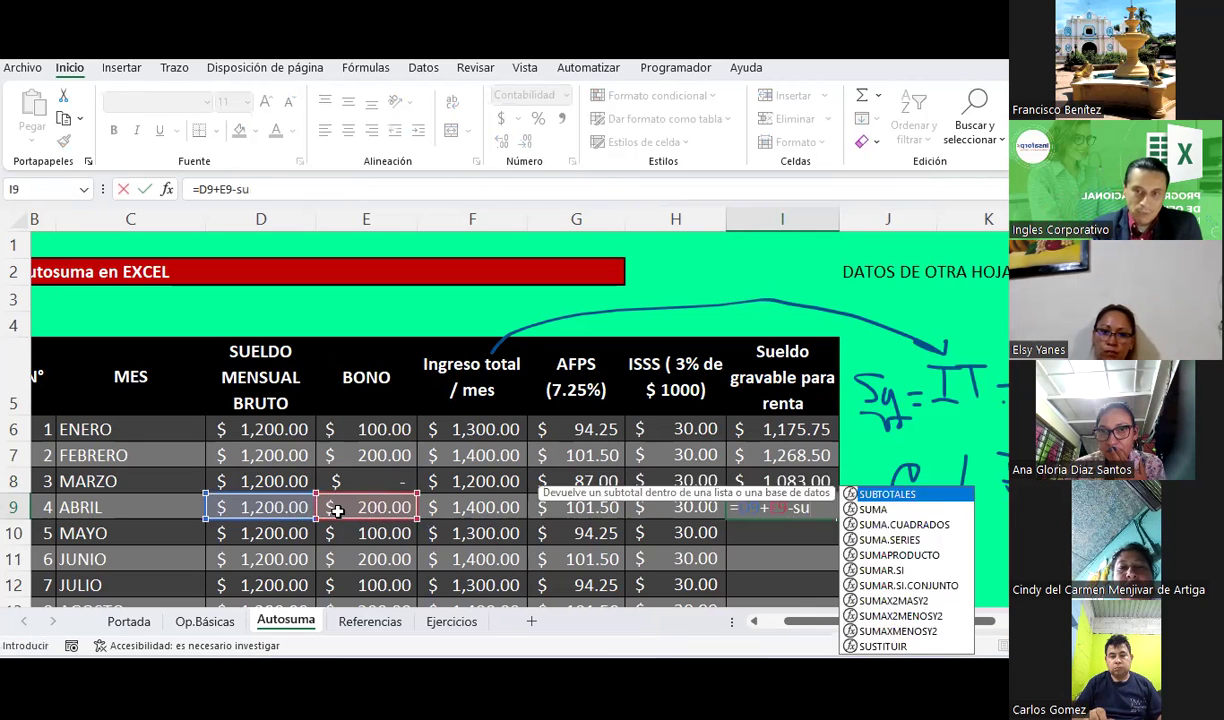
type("ma(")
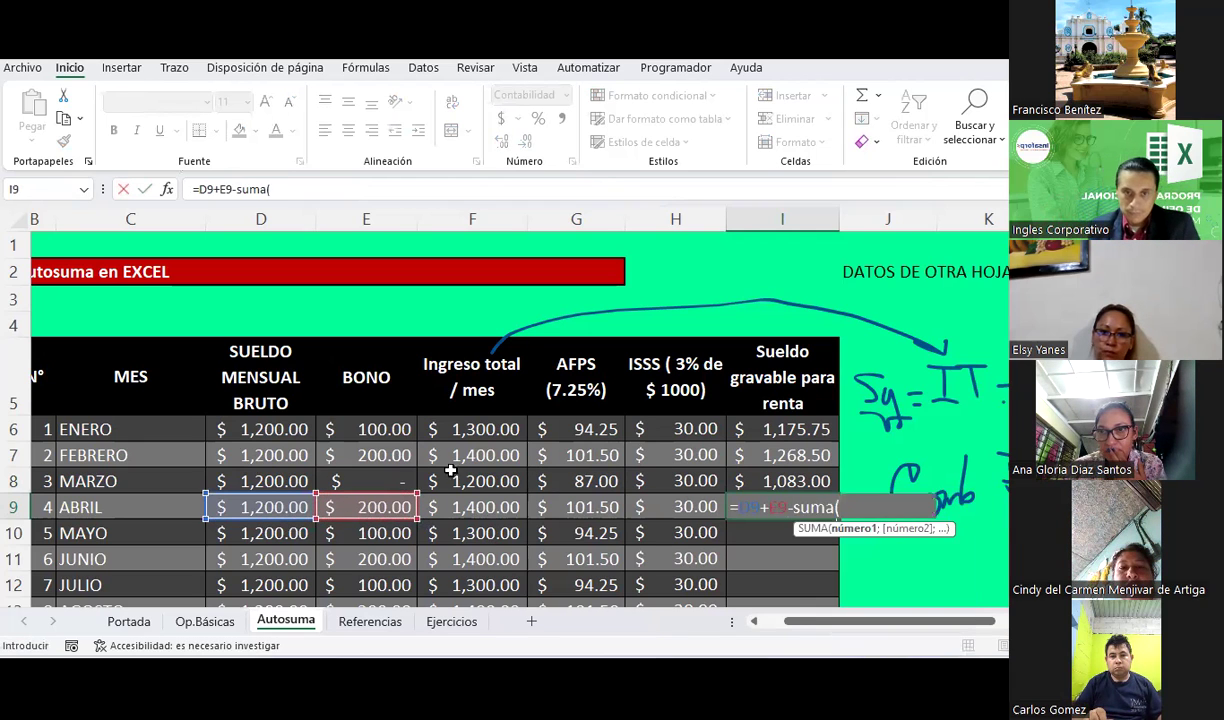
left_click_drag(493, 509, 590, 507)
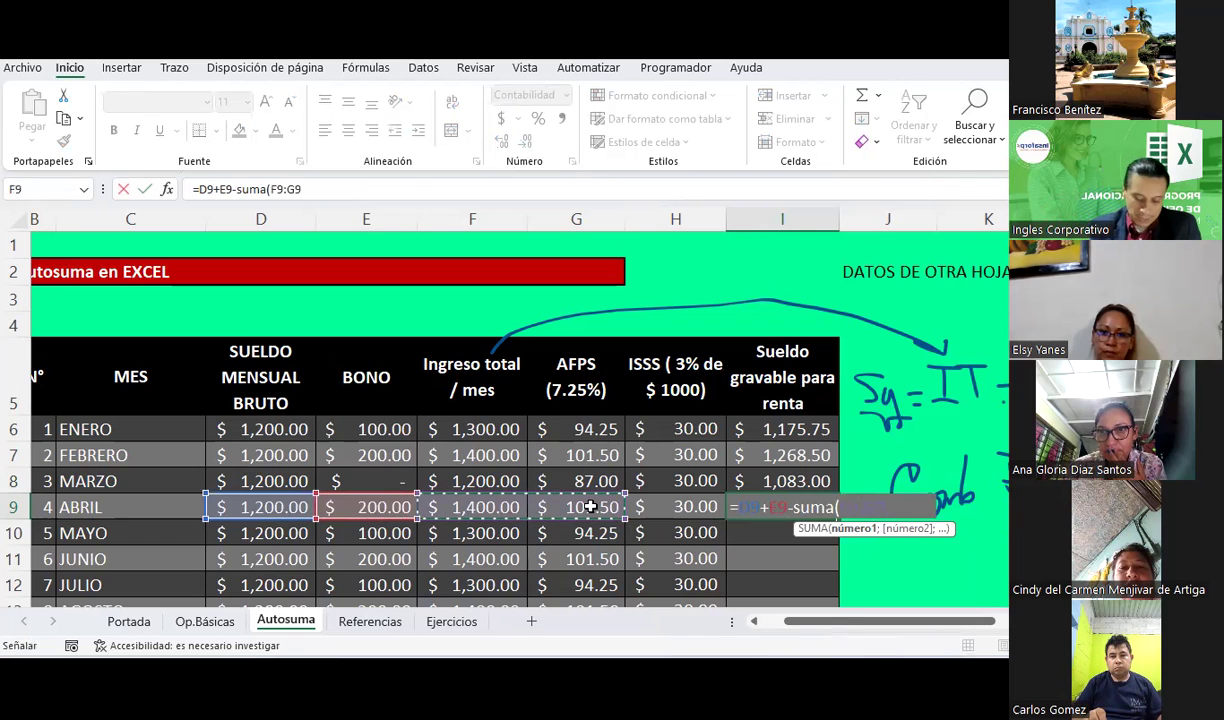
left_click_drag(590, 507, 646, 502)
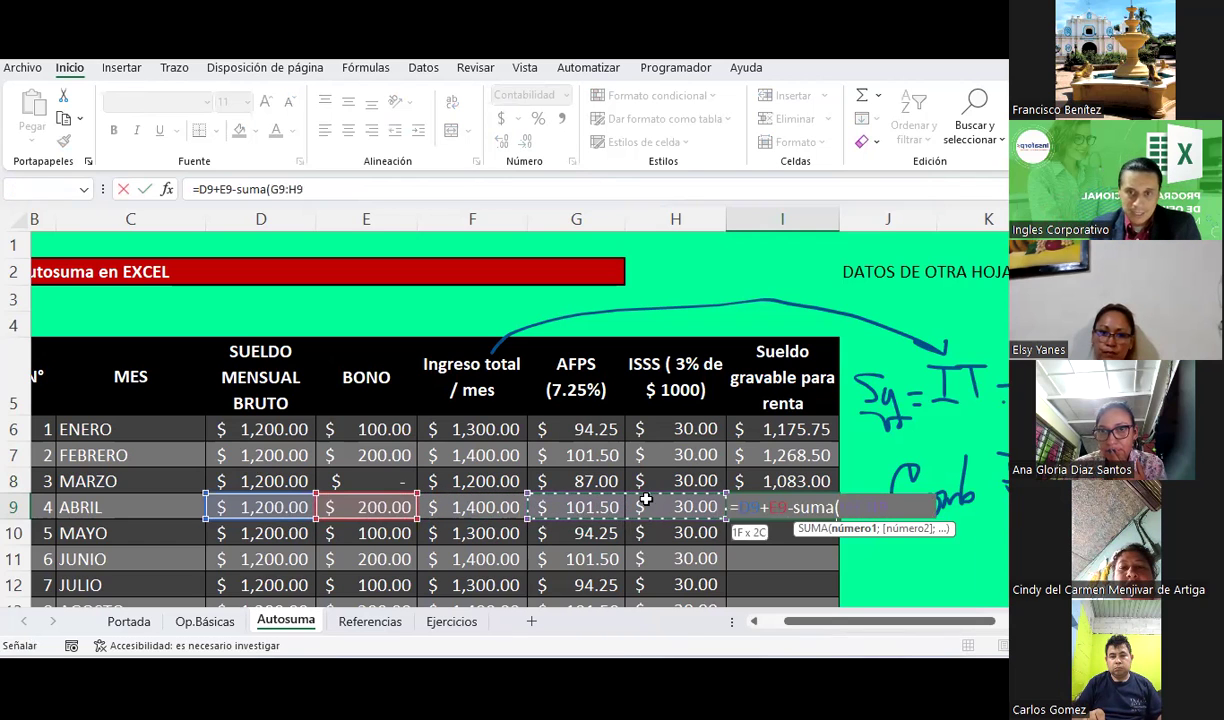
type(")")
key("Return")
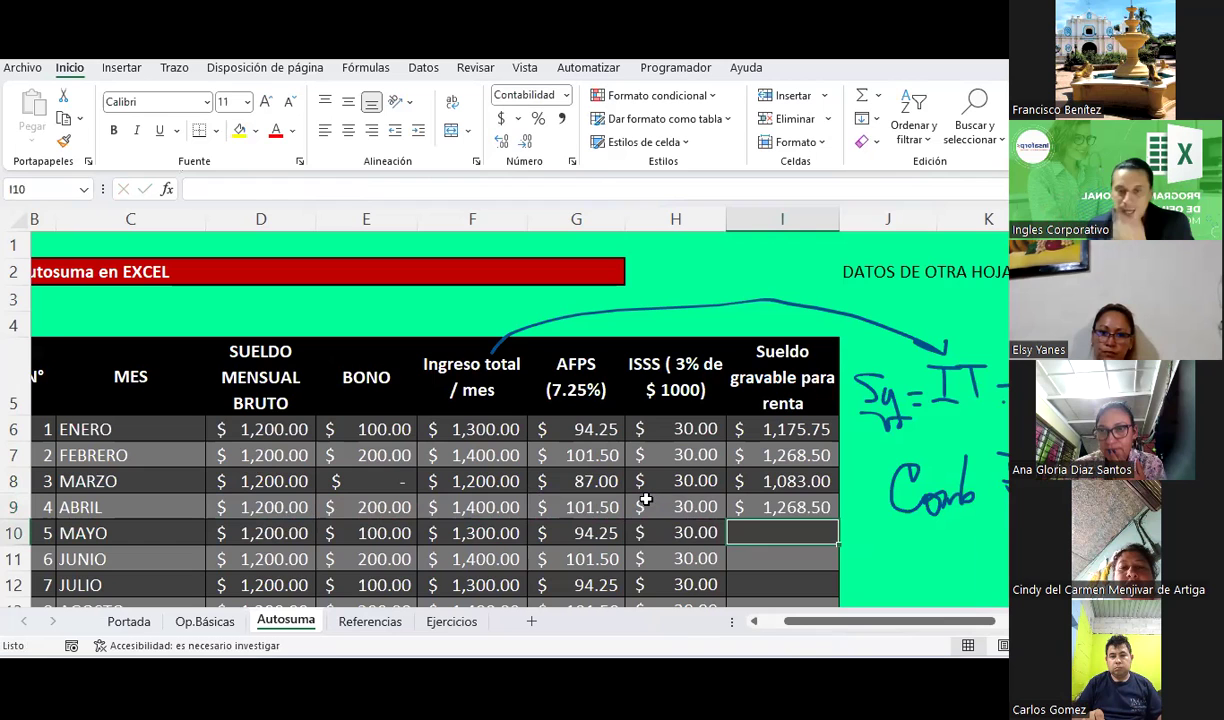
scroll(694, 483, "down", 1)
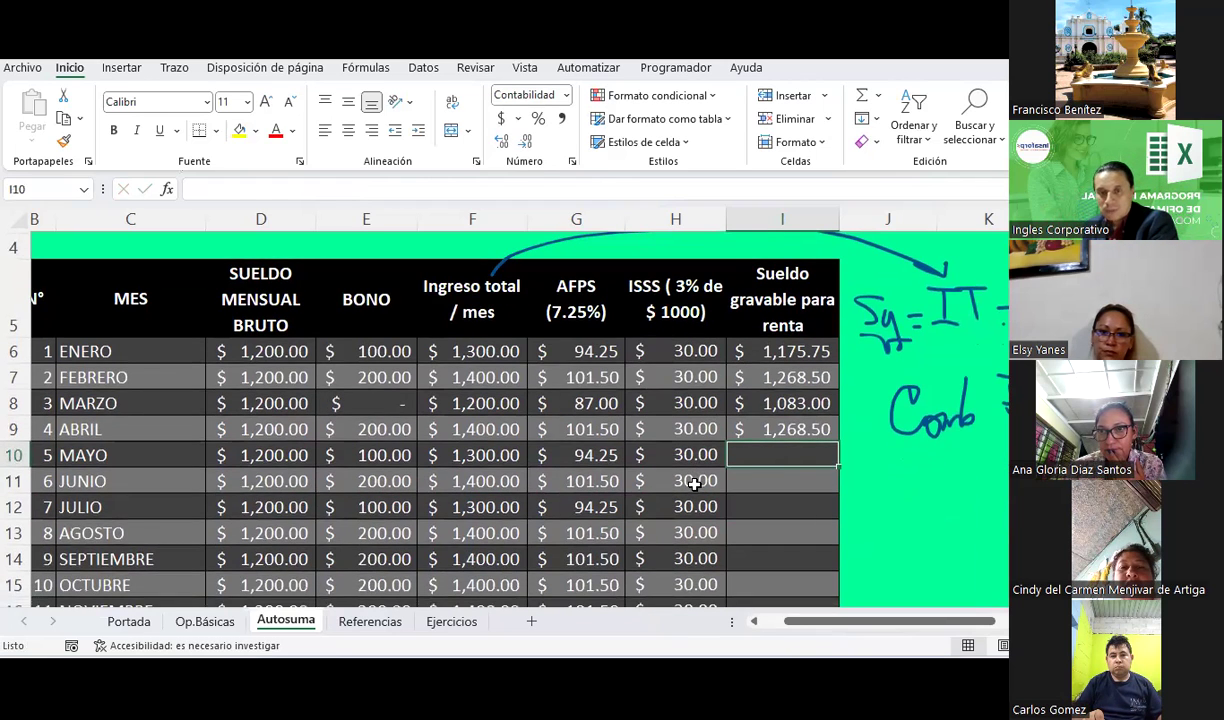
scroll(700, 470, "down", 1)
Copy January's taxable salary formula from I6.
left_click_drag(769, 284, 772, 366)
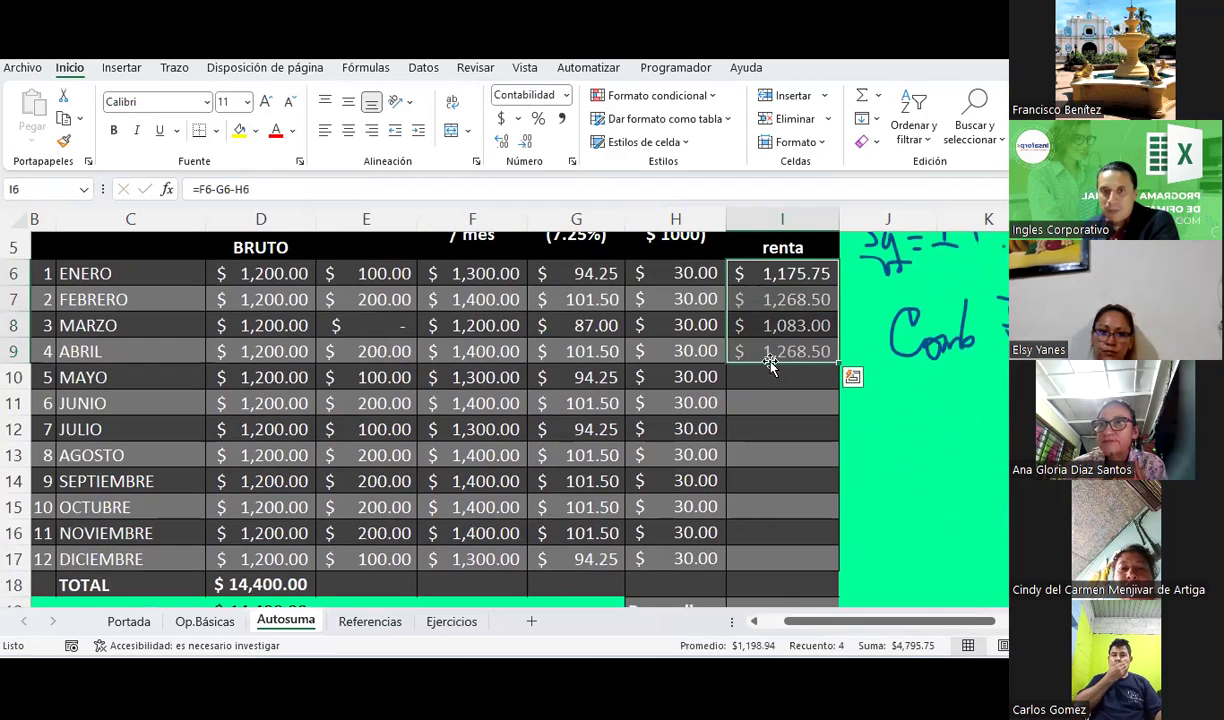
left_click(774, 265)
right_click(772, 268)
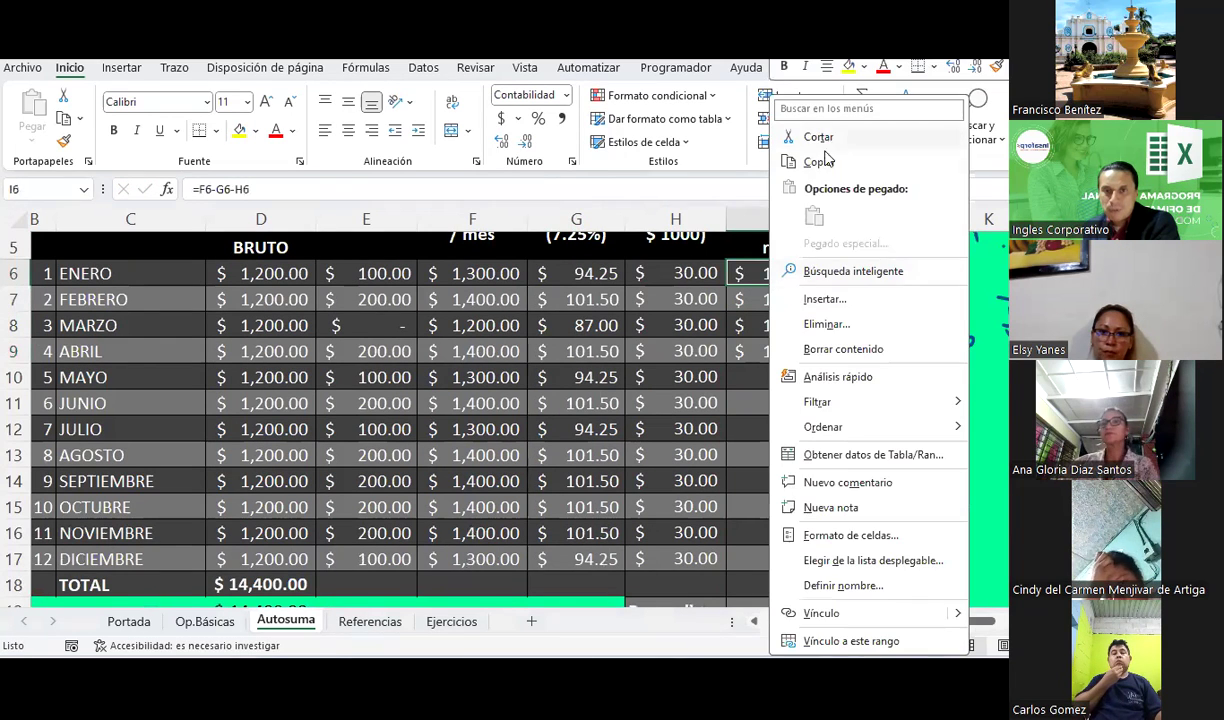
key("Escape")
key("ctrl+c")
Paste the formula into I10:I17 for May through December and check the results.
left_click_drag(795, 377, 779, 559)
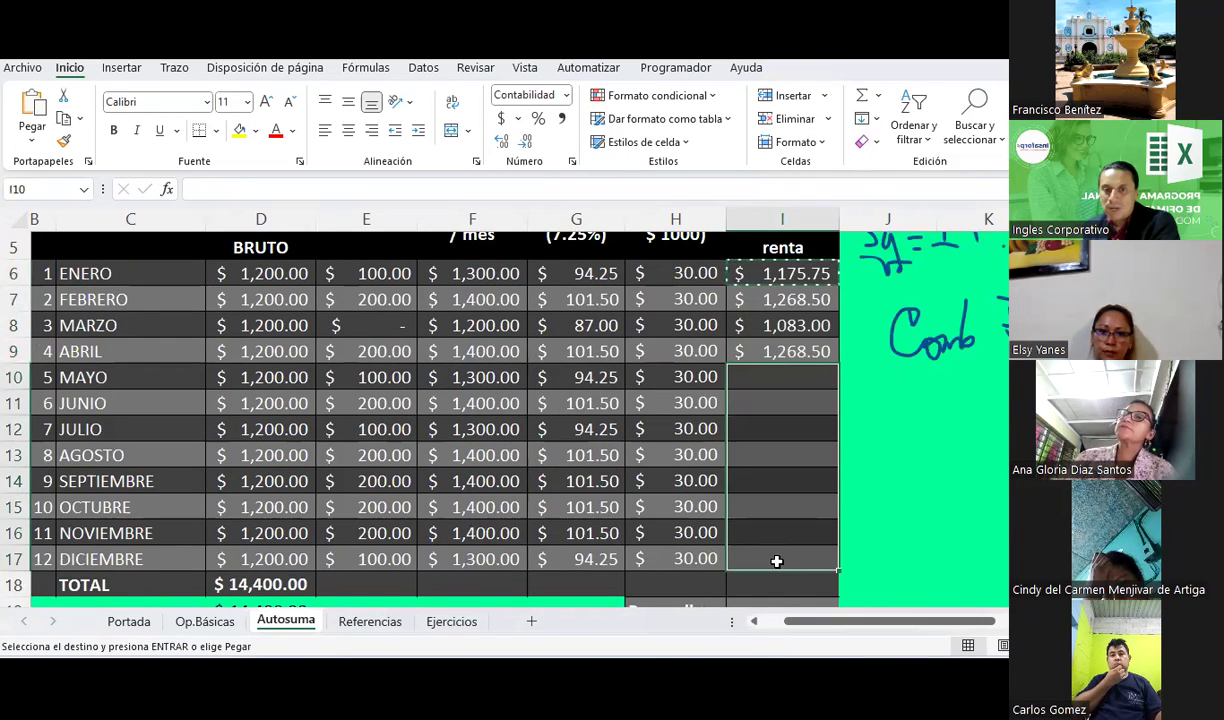
scroll(786, 449, "down", 2)
right_click(760, 410)
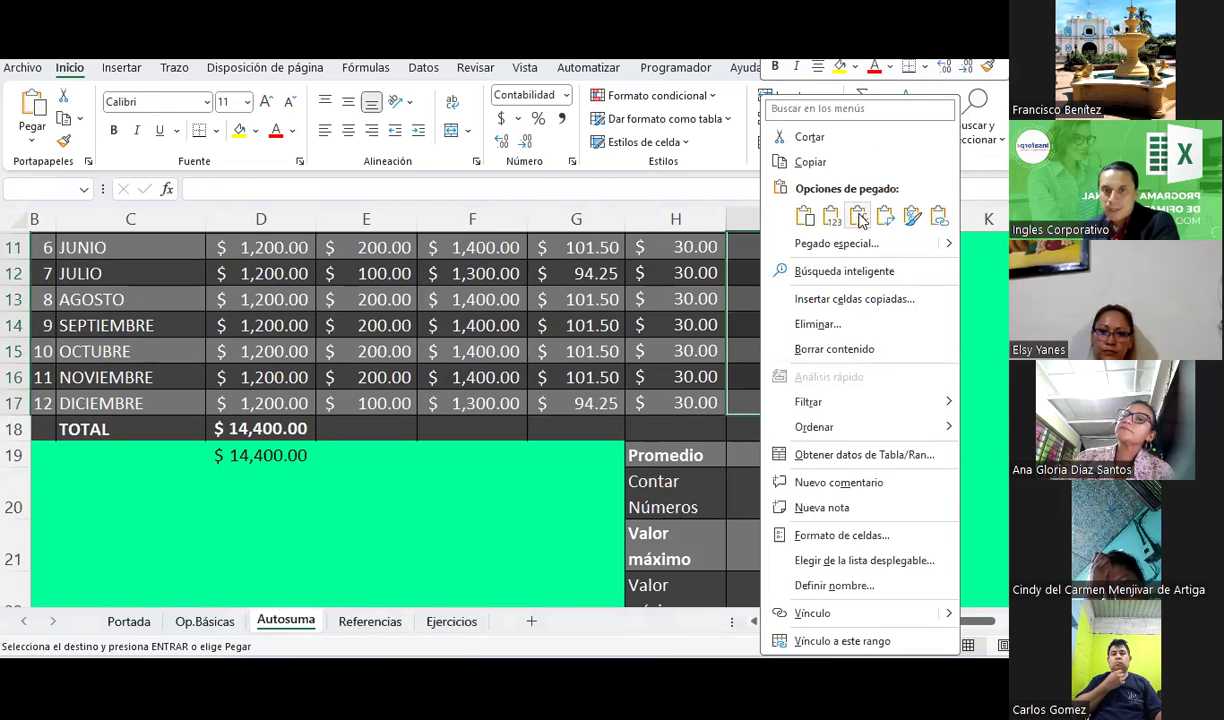
left_click(859, 220)
scroll(907, 453, "up", 2)
left_click(790, 323)
left_click(795, 427)
left_click(787, 479)
left_click(787, 505)
Copy the TOTAL formula from D18 across to I18, giving $14,665.50.
left_click(300, 531)
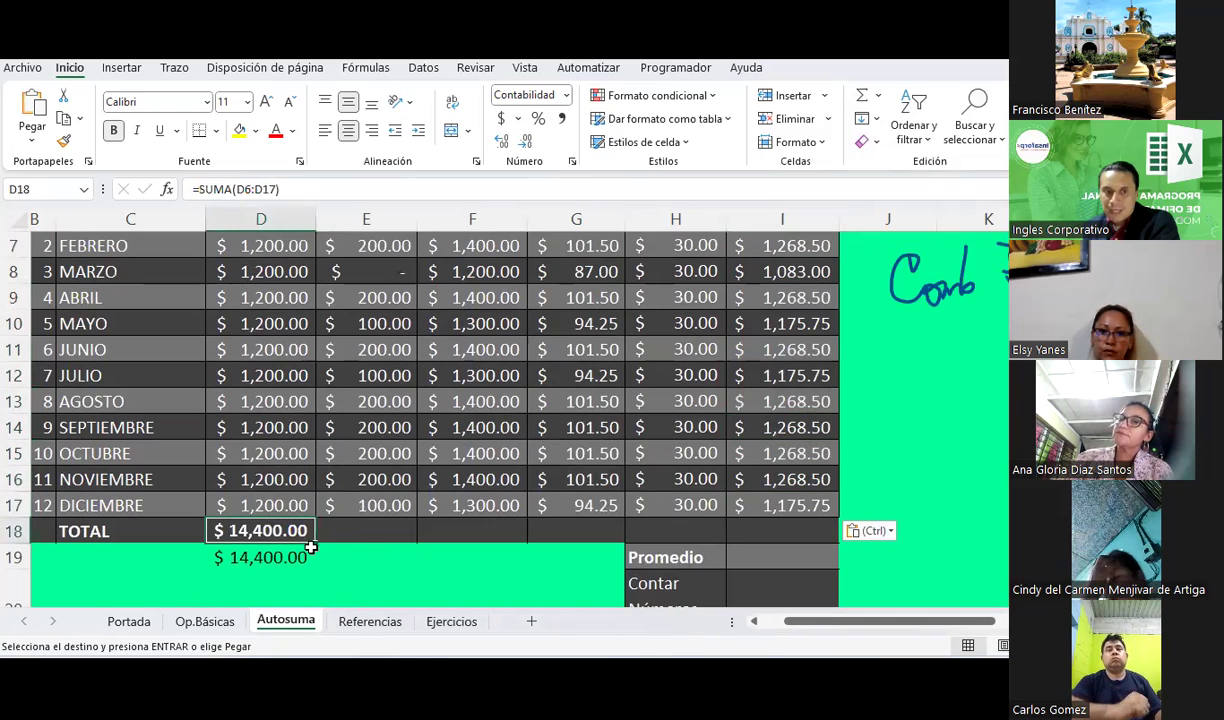
mouse_move(311, 547)
left_mouse_down()
mouse_move(297, 531)
mouse_move(818, 521)
left_mouse_up()
left_click(297, 531)
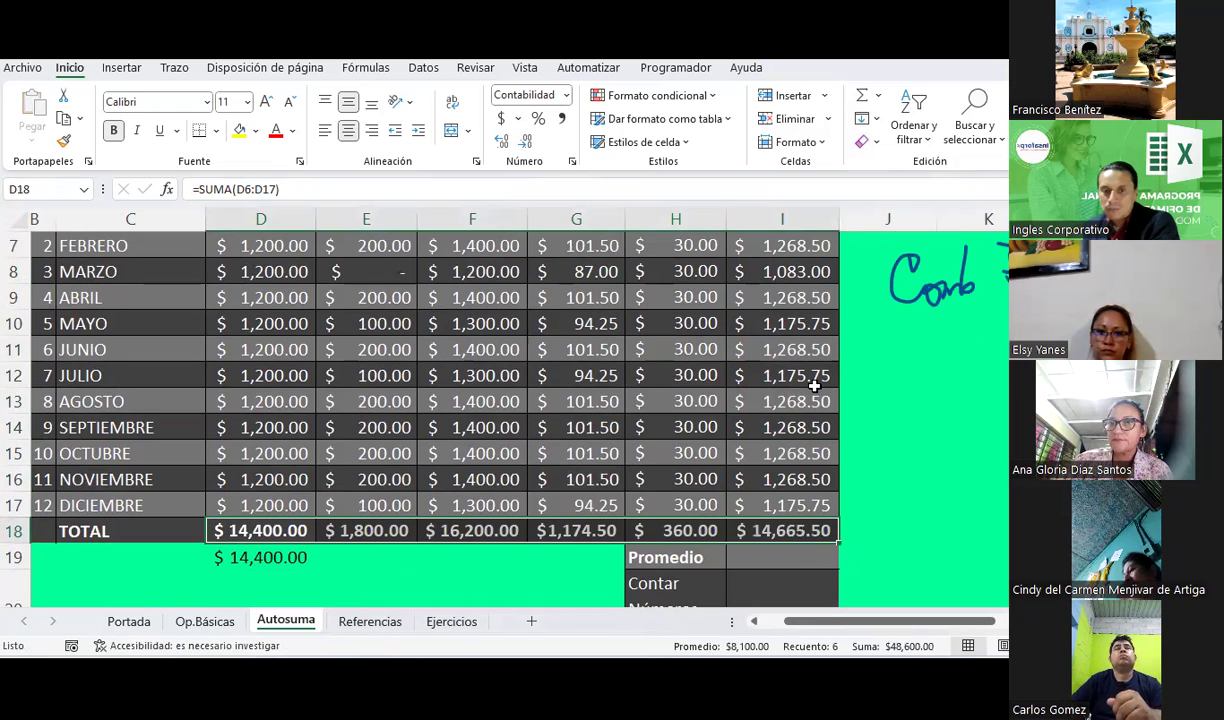
scroll(815, 386, "down", 1)
left_click(818, 455)
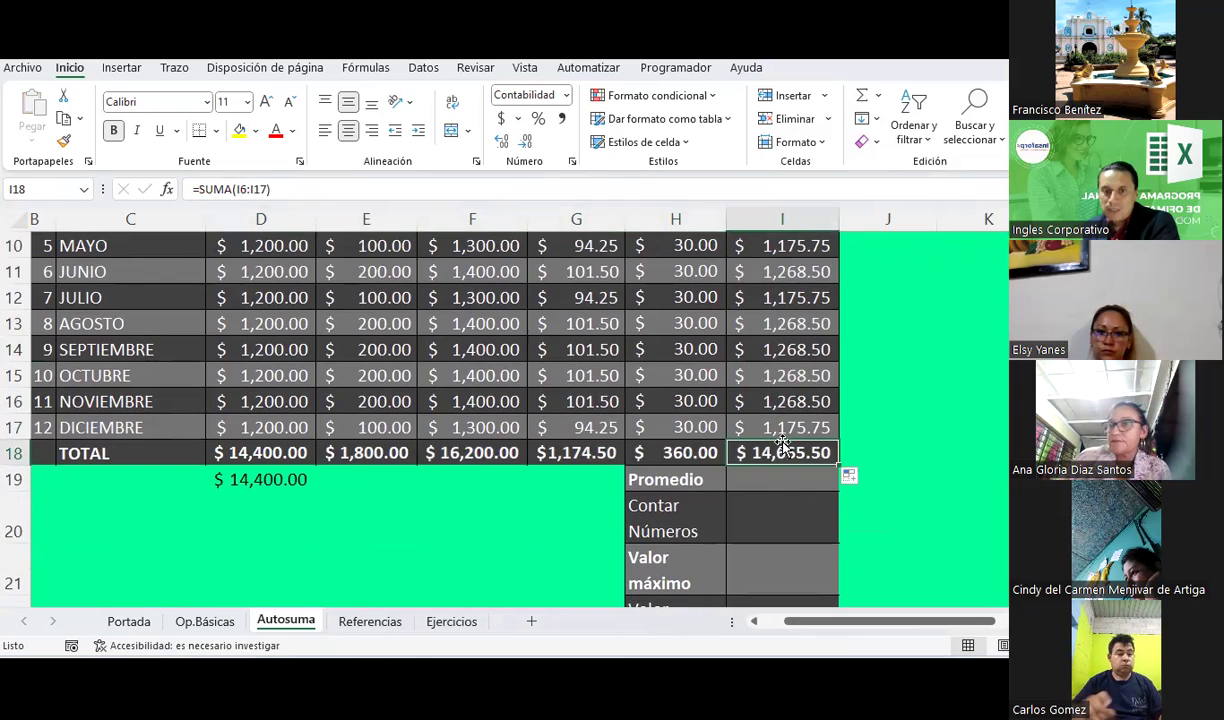
Select the taxable salary column cells and open Formato de celdas on the Borde tab.
scroll(783, 443, "up", 2)
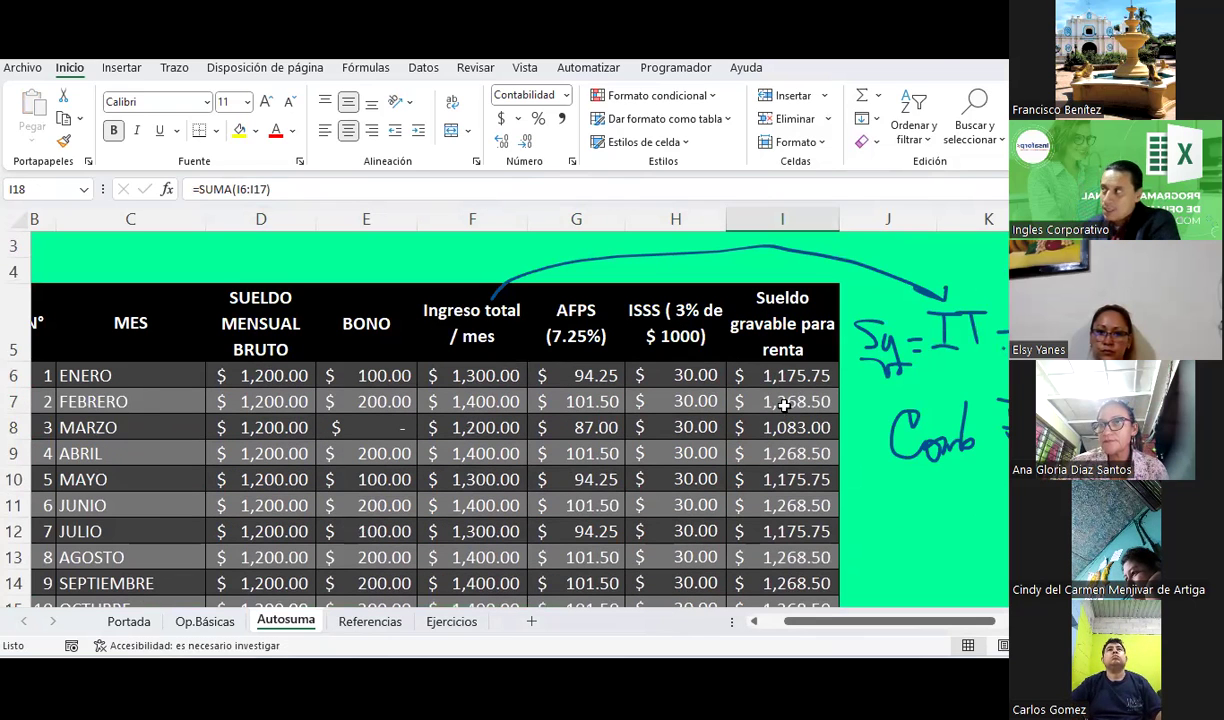
scroll(705, 404, "down", 2)
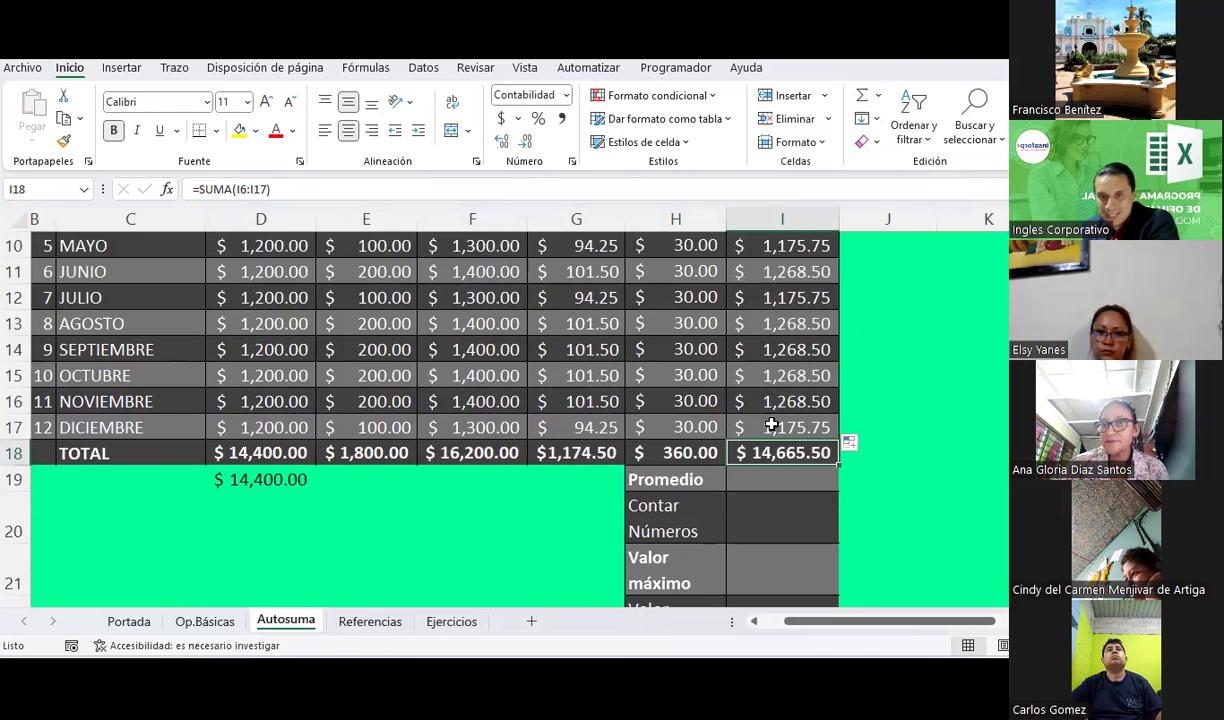
scroll(771, 426, "up", 1)
scroll(771, 426, "up", 1)
mouse_move(782, 300)
left_mouse_down()
mouse_move(777, 633)
mouse_move(787, 562)
left_mouse_up()
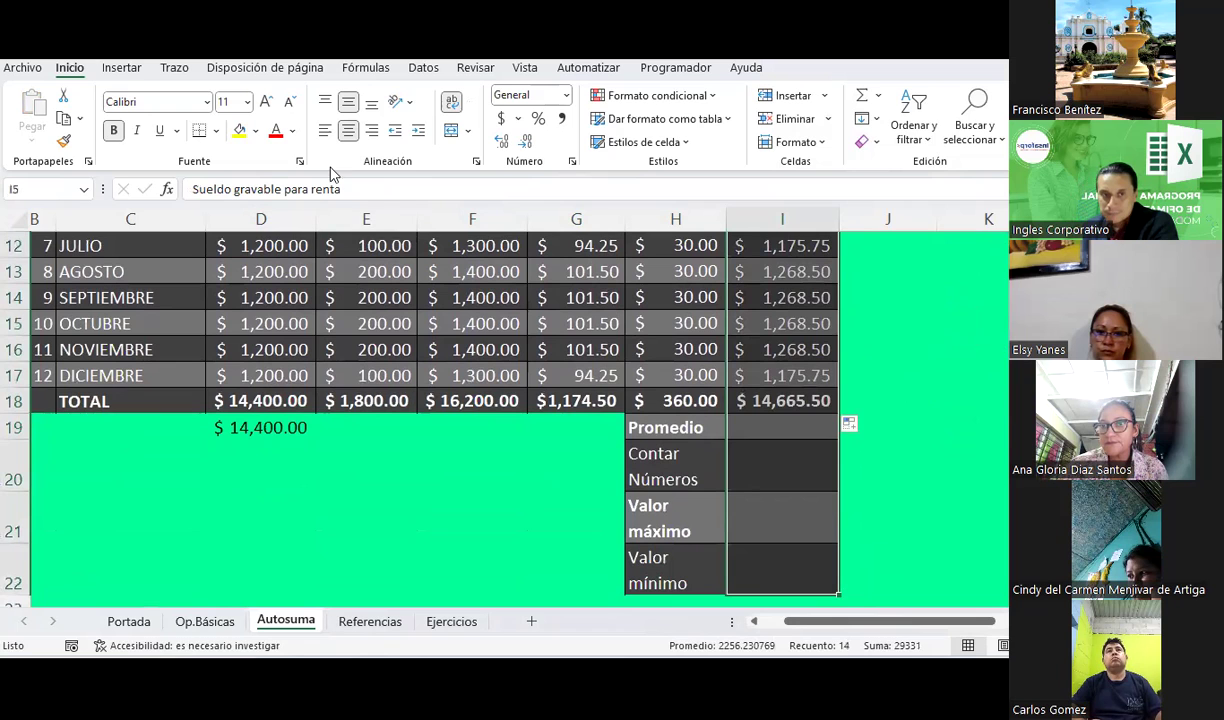
right_click(740, 405)
left_click(852, 480)
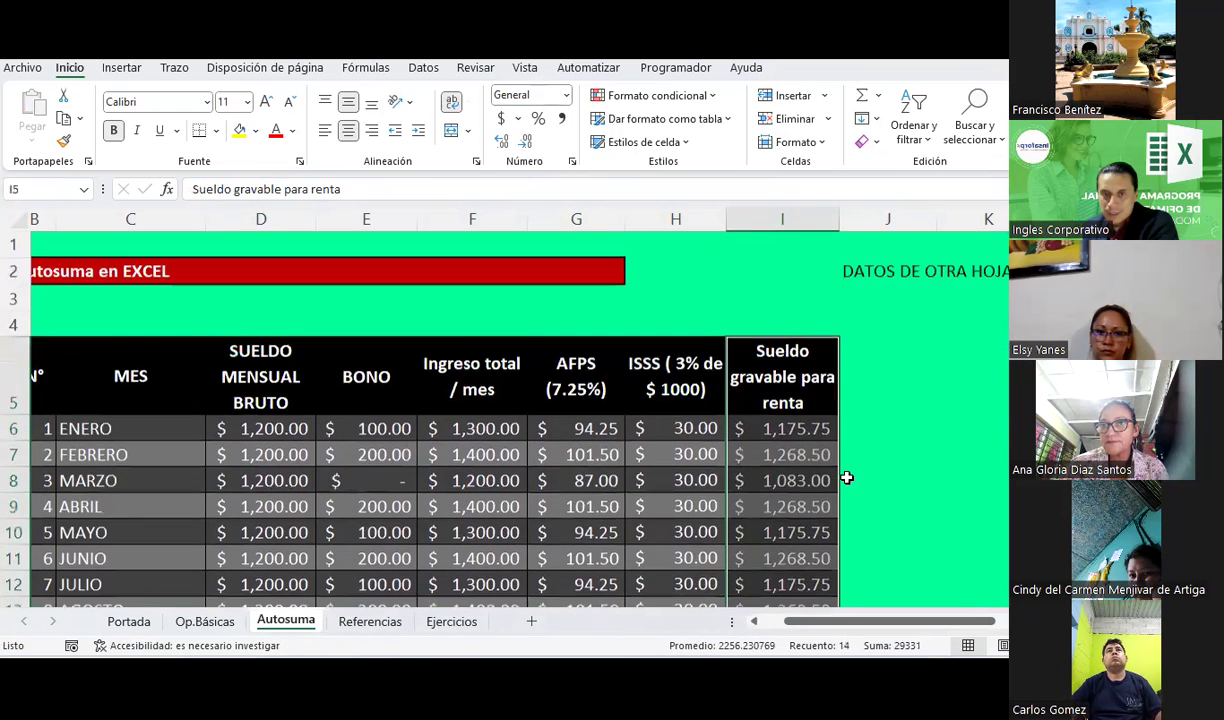
left_click(800, 260)
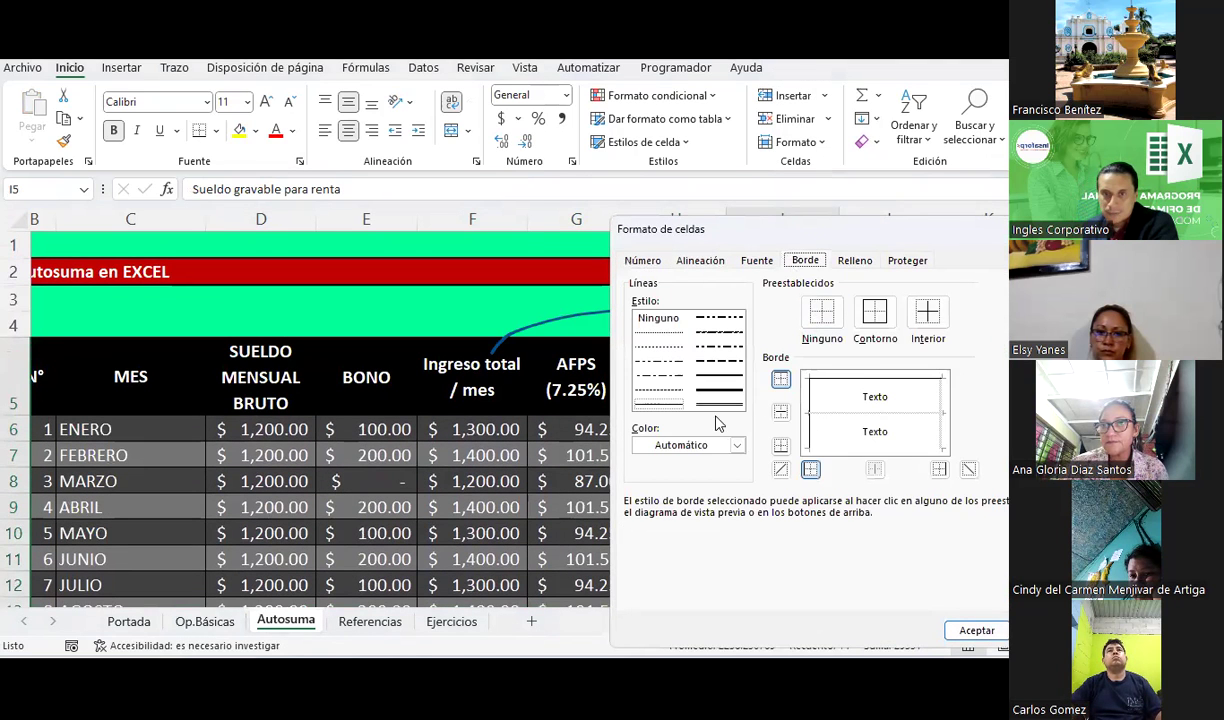
Apply a thick yellow outline with right and bottom edges to the taxable salary column.
left_click(736, 448)
left_click(688, 343)
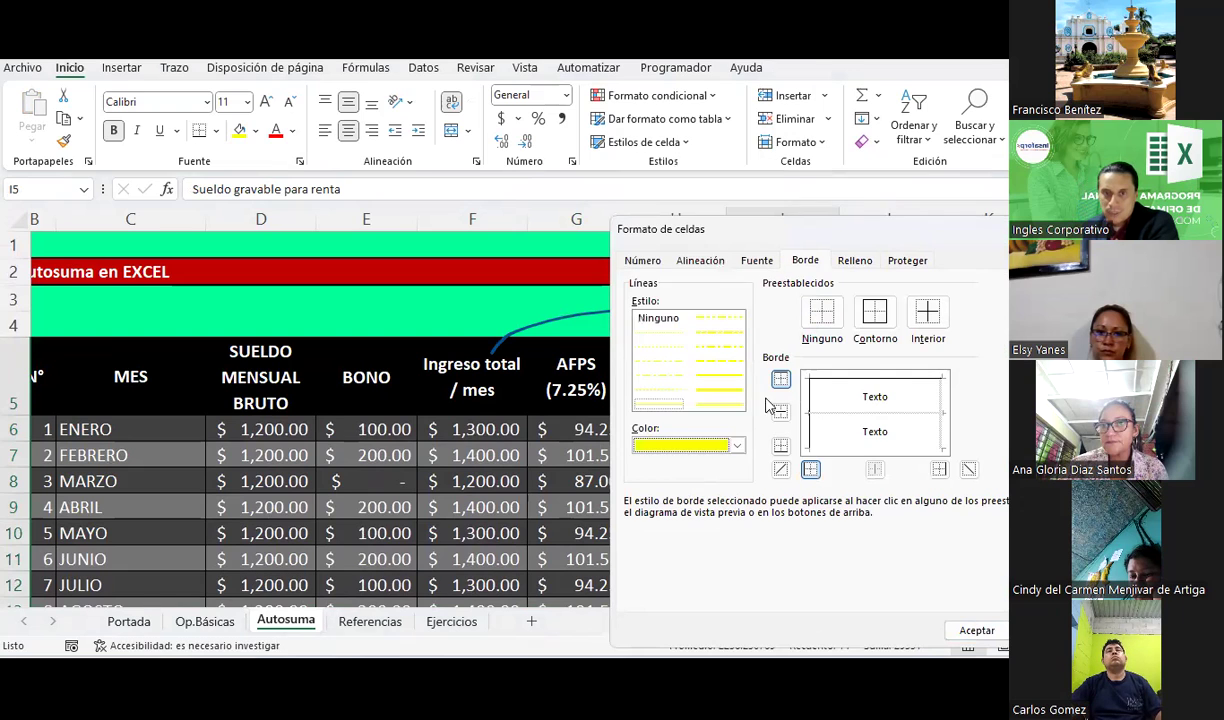
left_click(722, 390)
left_click(944, 416)
left_click(830, 445)
left_click(810, 469)
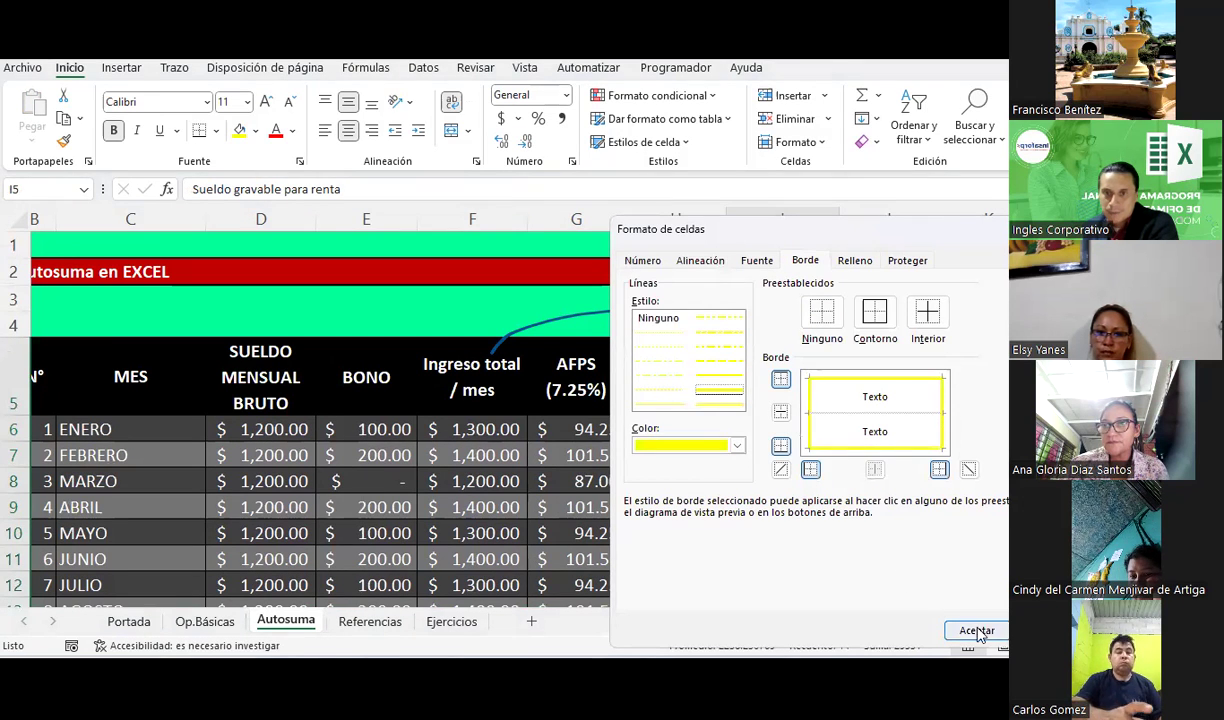
left_click(976, 631)
left_click(914, 475)
scroll(839, 471, "down", 5)
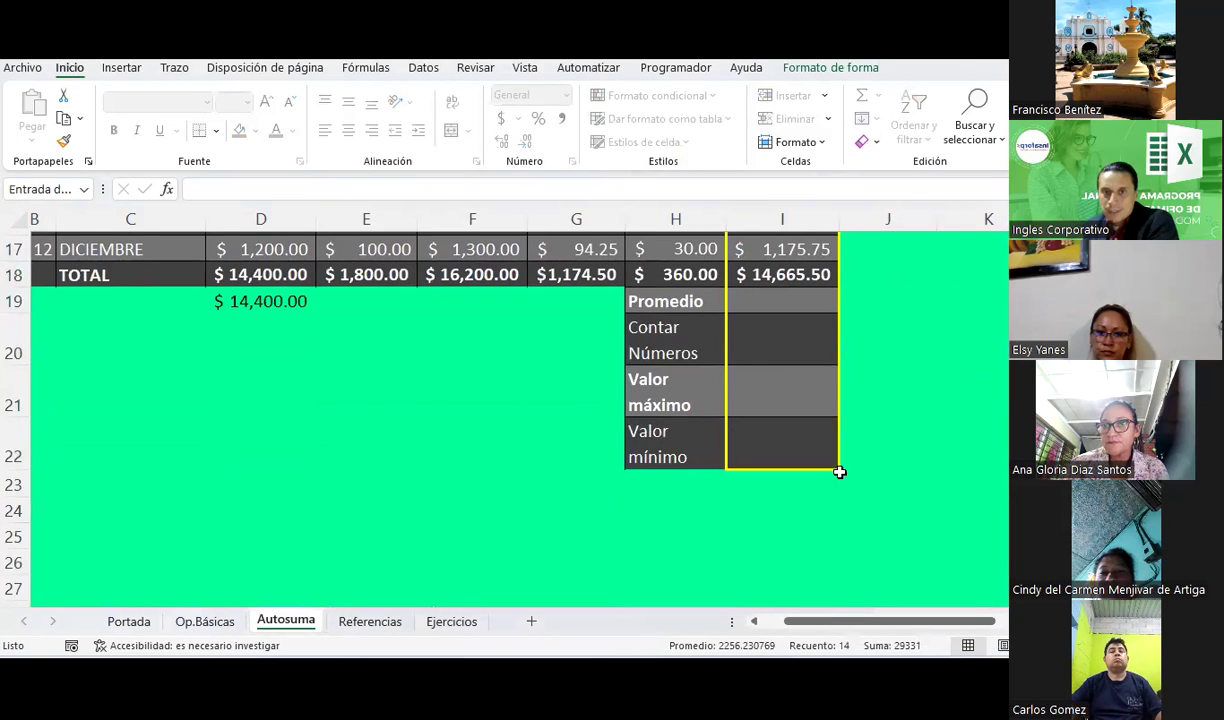
scroll(839, 471, "up", 1)
Select the four statistics result cells and insert an AutoSum Promedio formula in I19.
left_click(779, 379)
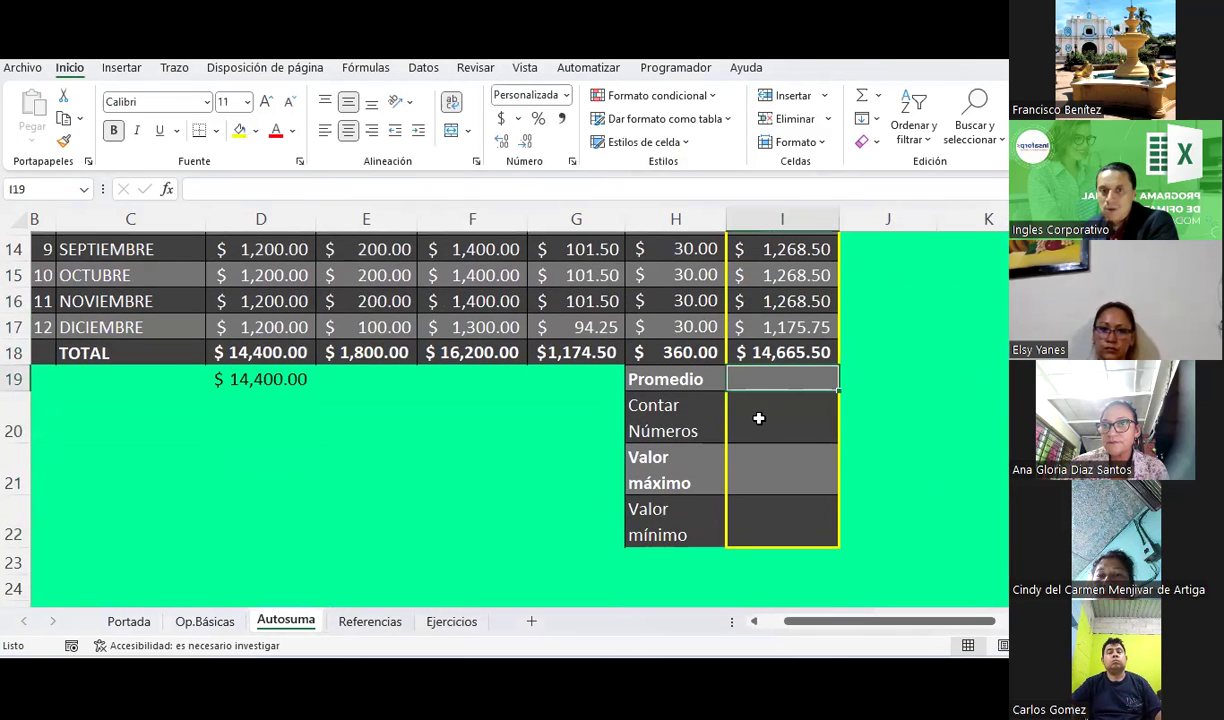
left_click(749, 480)
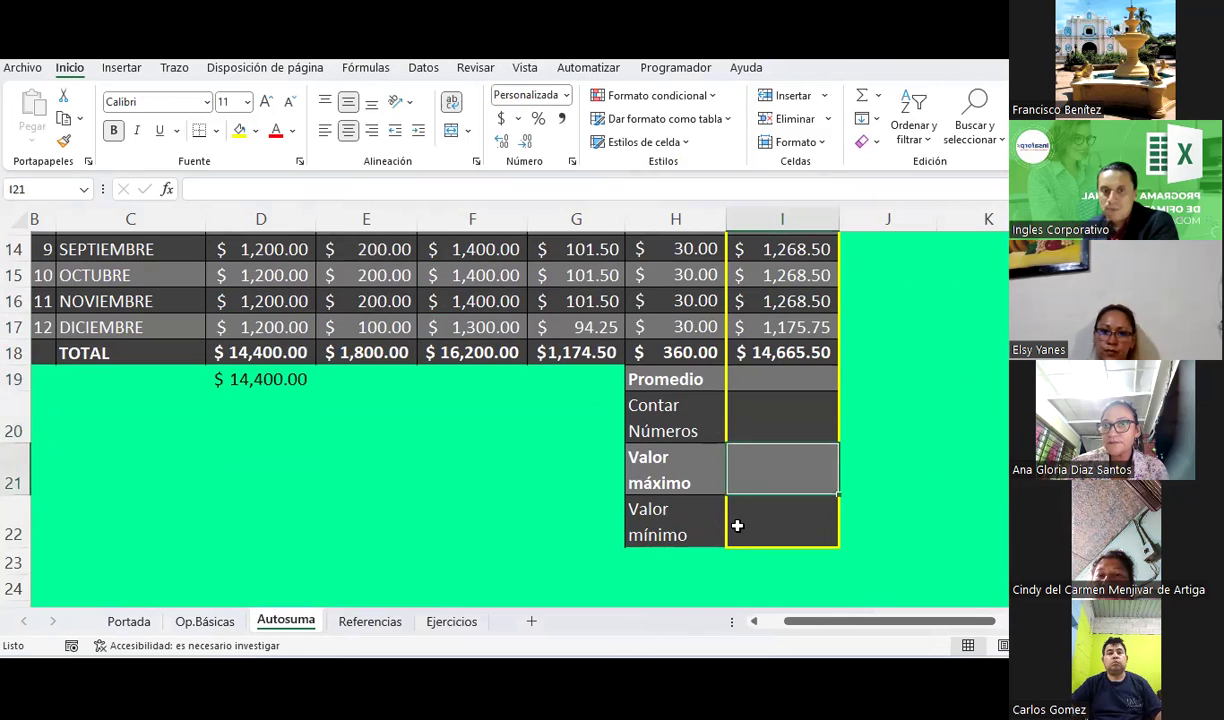
left_click(737, 525)
left_click_drag(757, 379, 770, 525)
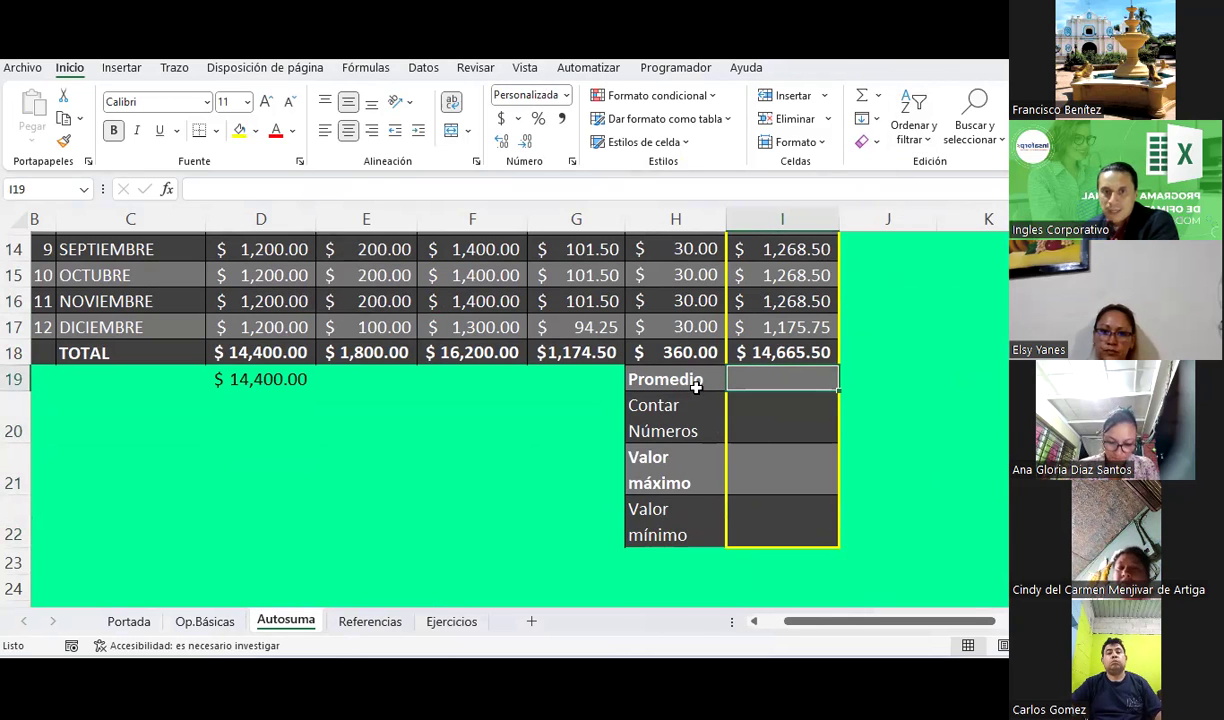
left_click(879, 99)
left_click(895, 147)
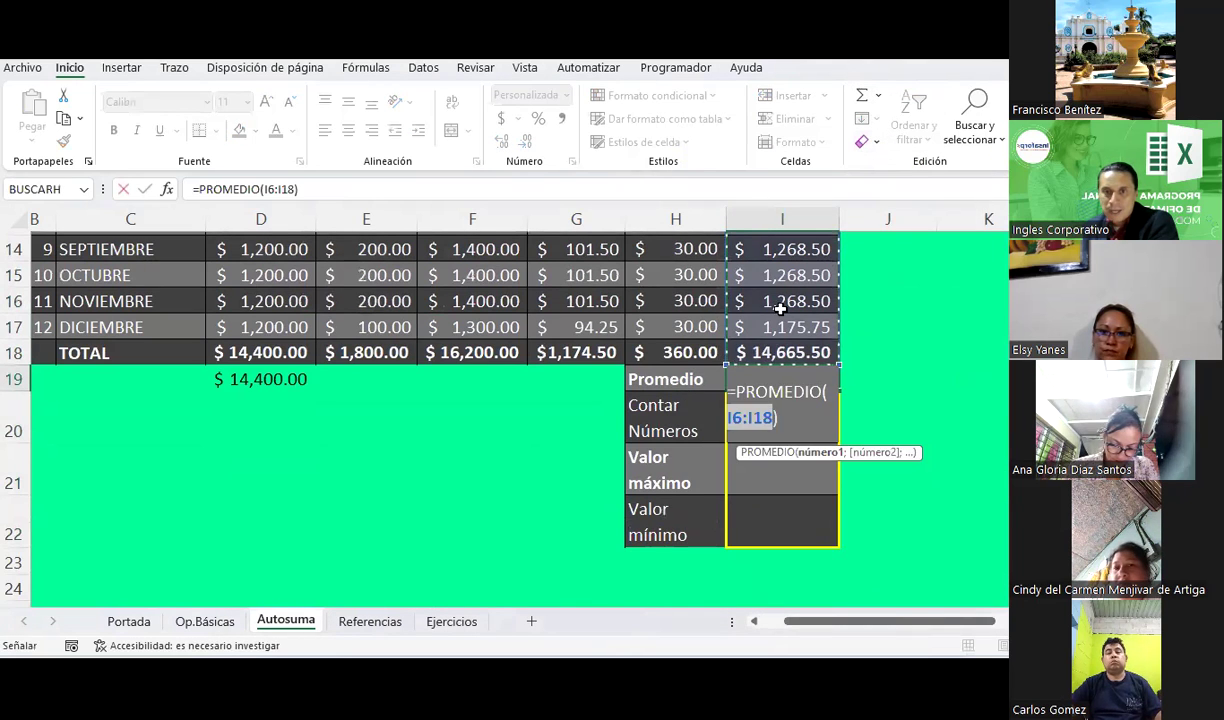
scroll(780, 309, "up", 2)
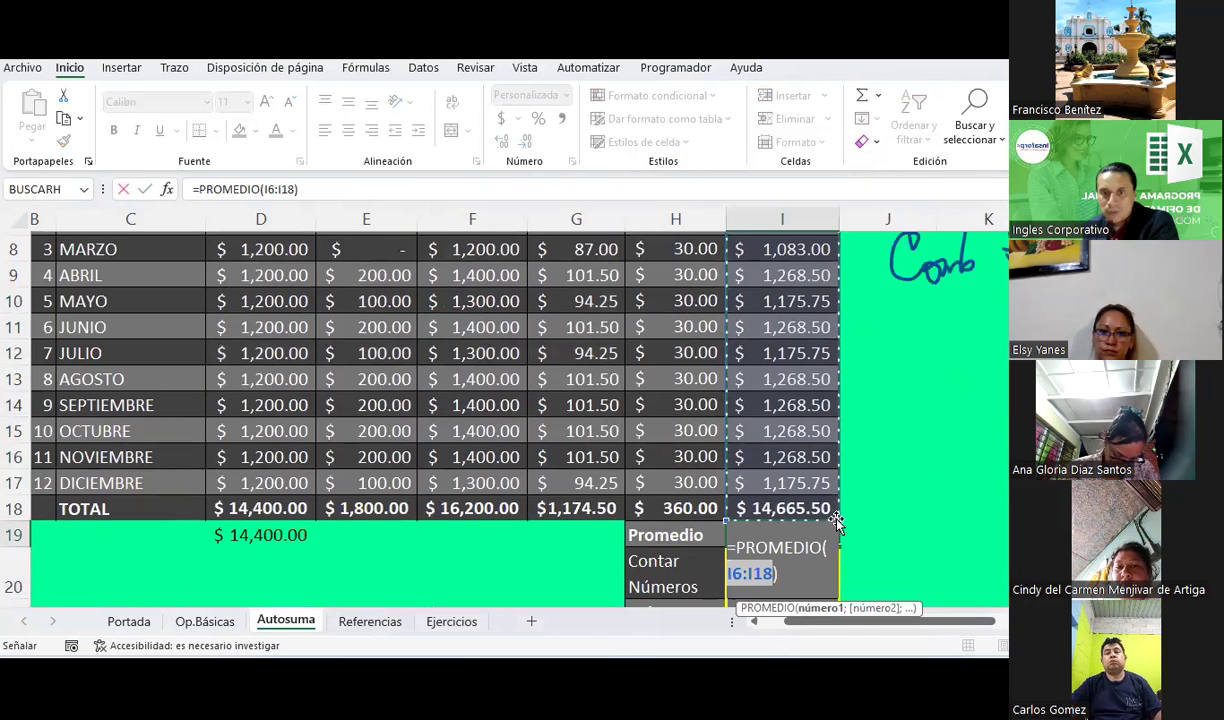
Correct the average range to I6:I17 so I19 shows $ 1,222.13.
left_click(731, 515)
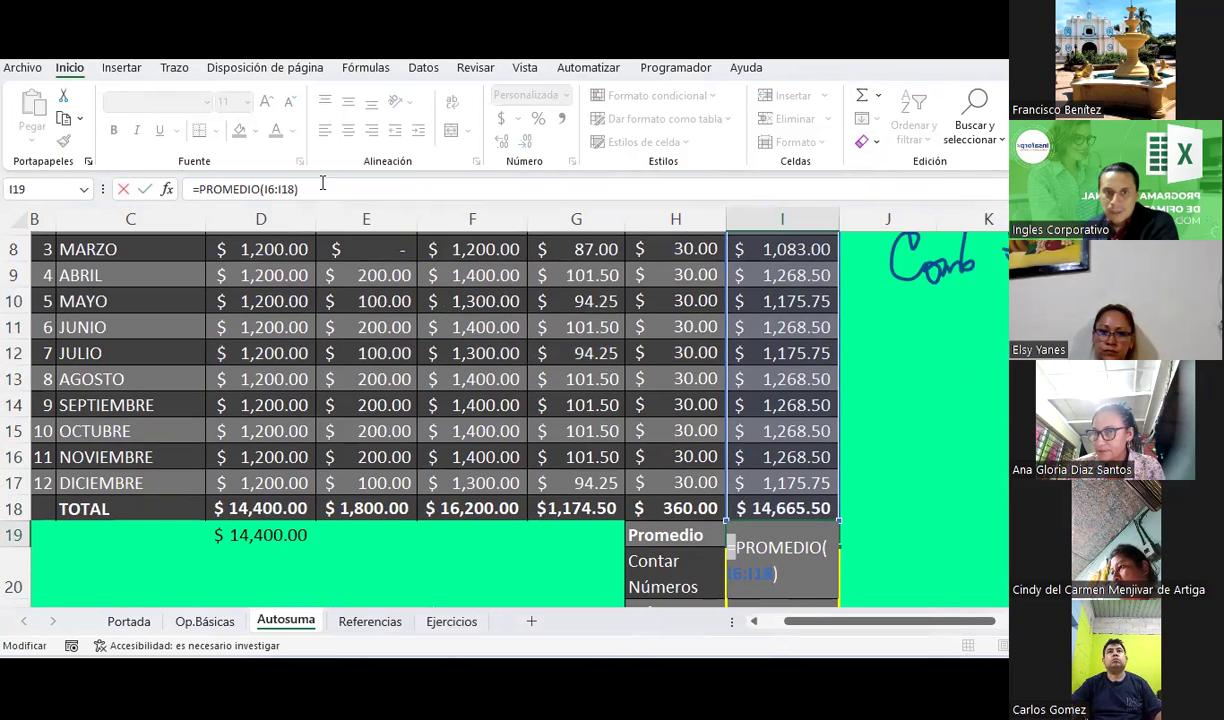
left_click(288, 189)
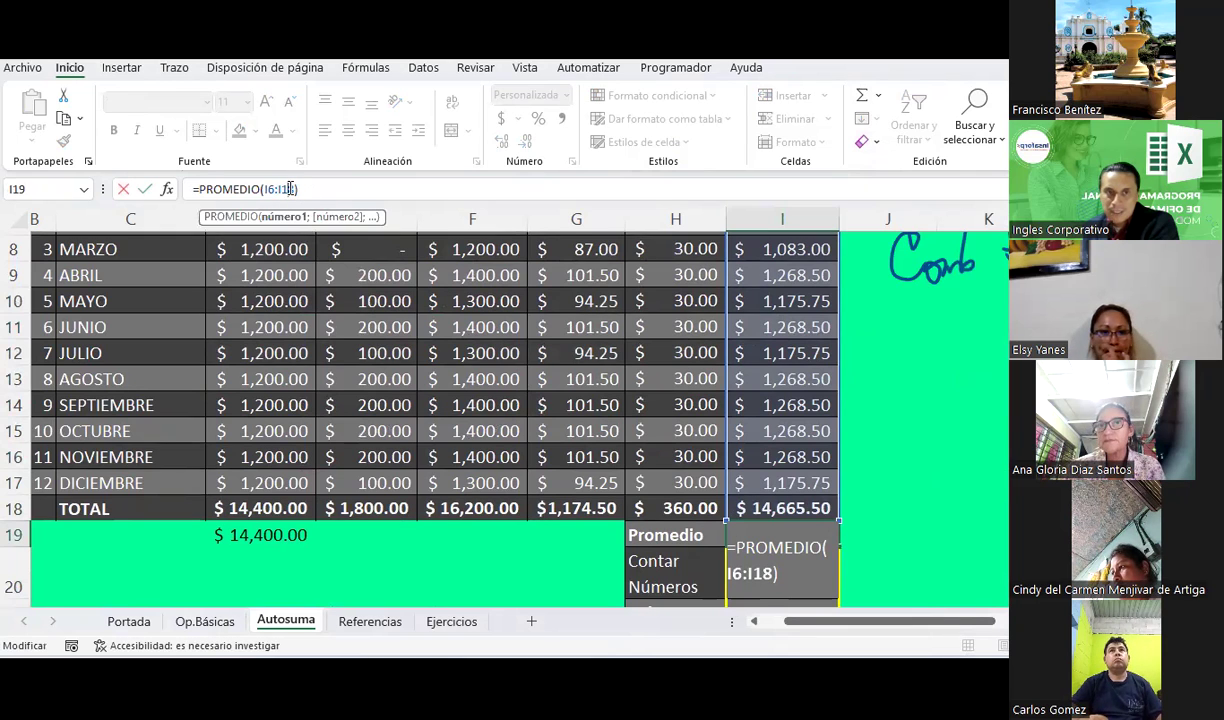
left_click(288, 189)
key("BackSpace")
type("7")
key("Return")
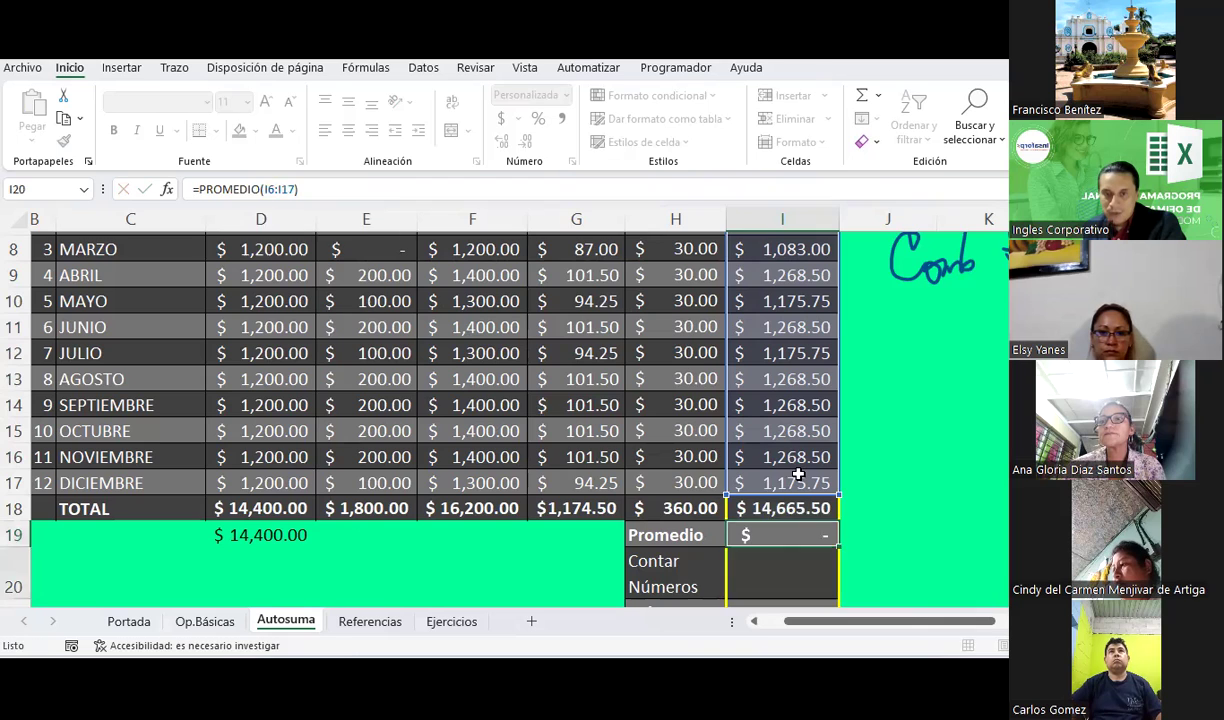
left_click(815, 538)
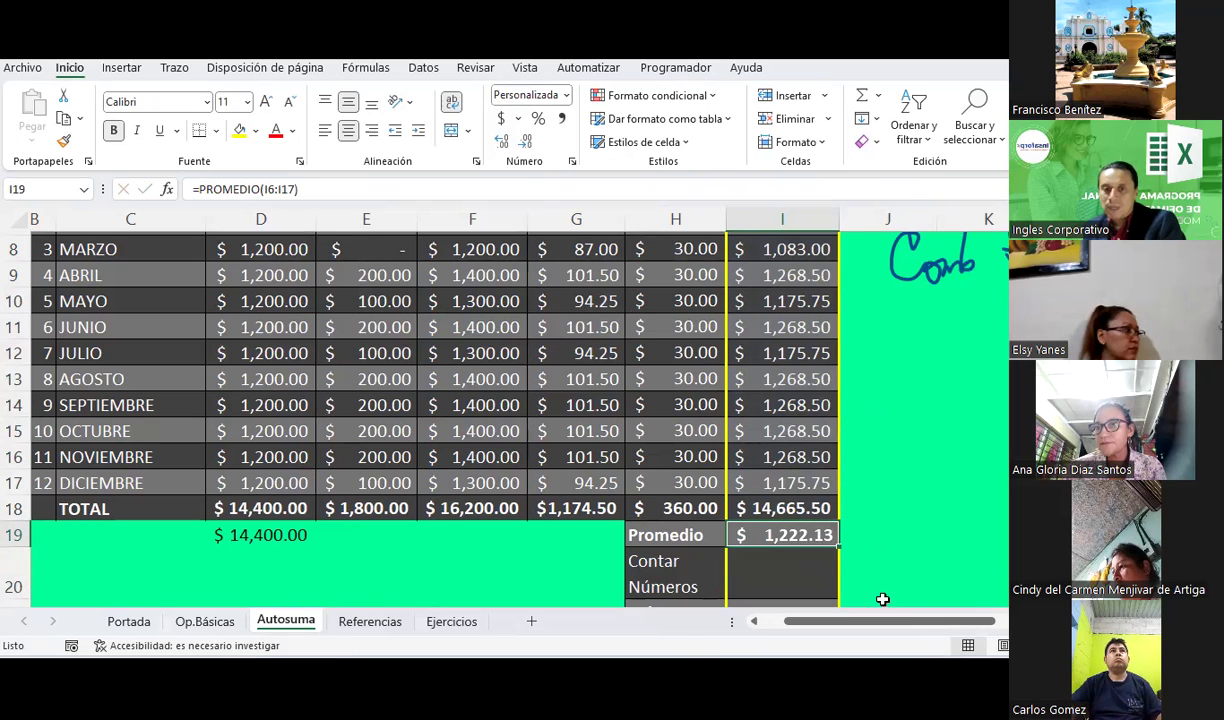
Insert a Contar números formula in I20 with range I6:I17, giving 12.
left_click(812, 562)
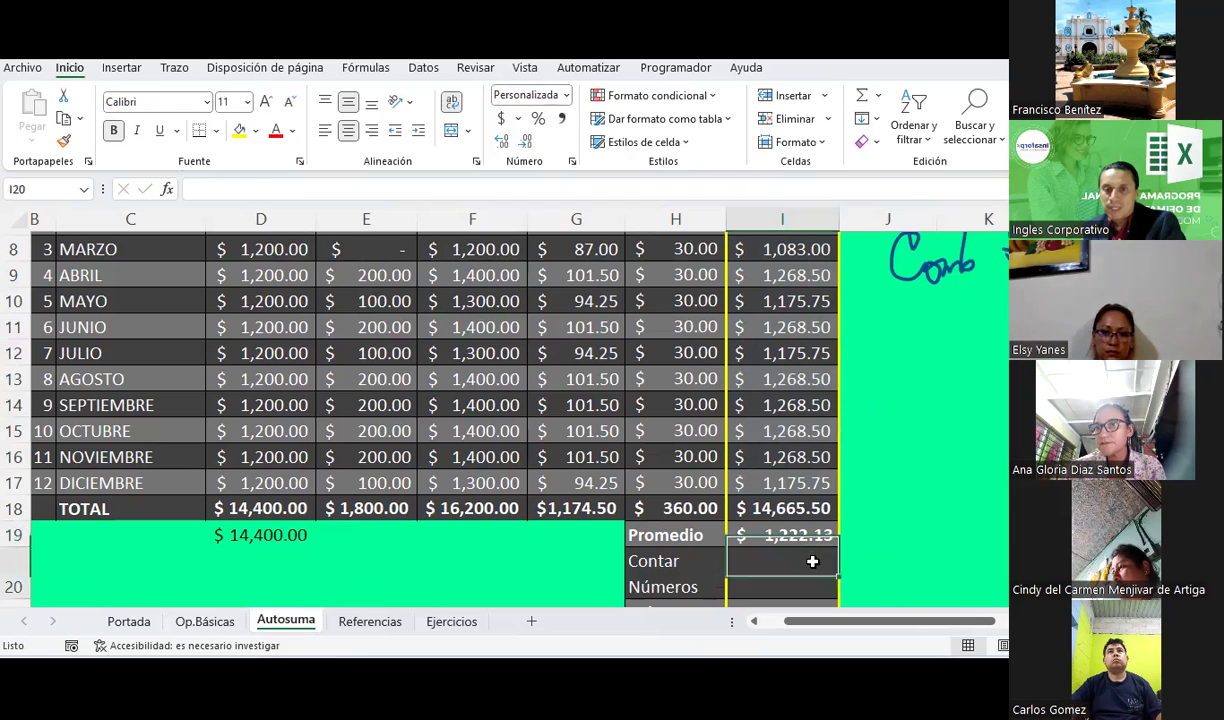
scroll(790, 470, "down", 1)
scroll(785, 464, "down", 2)
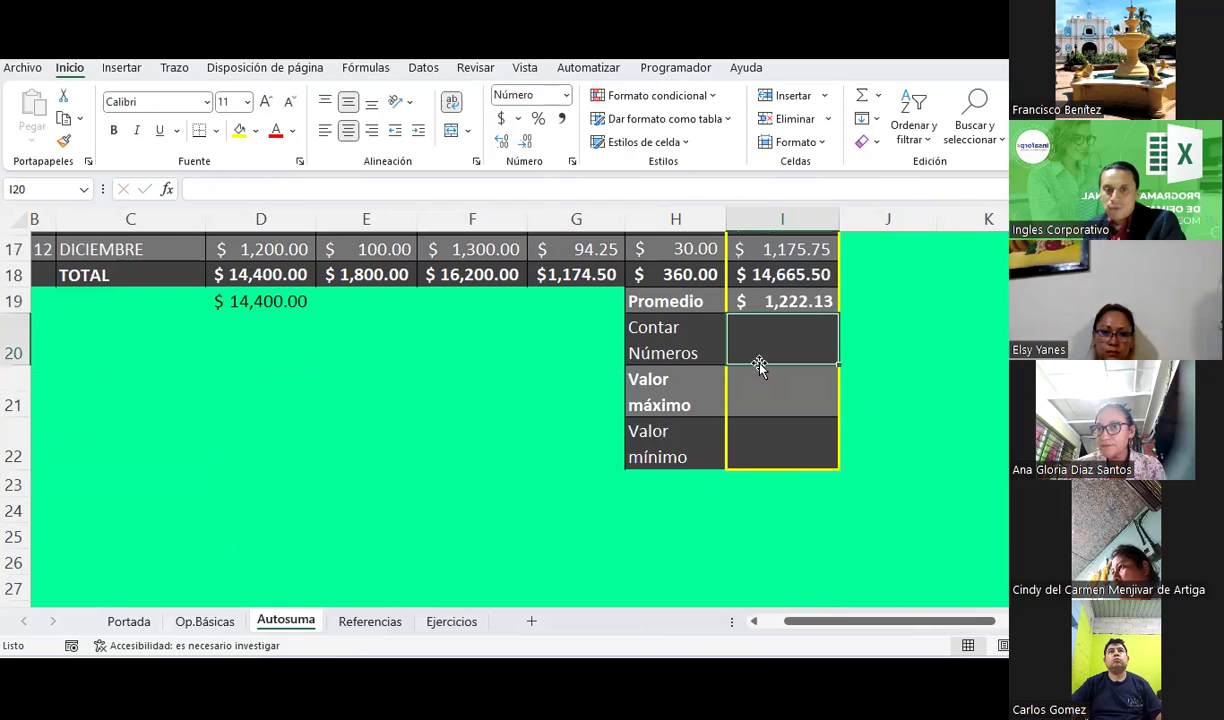
left_click(877, 95)
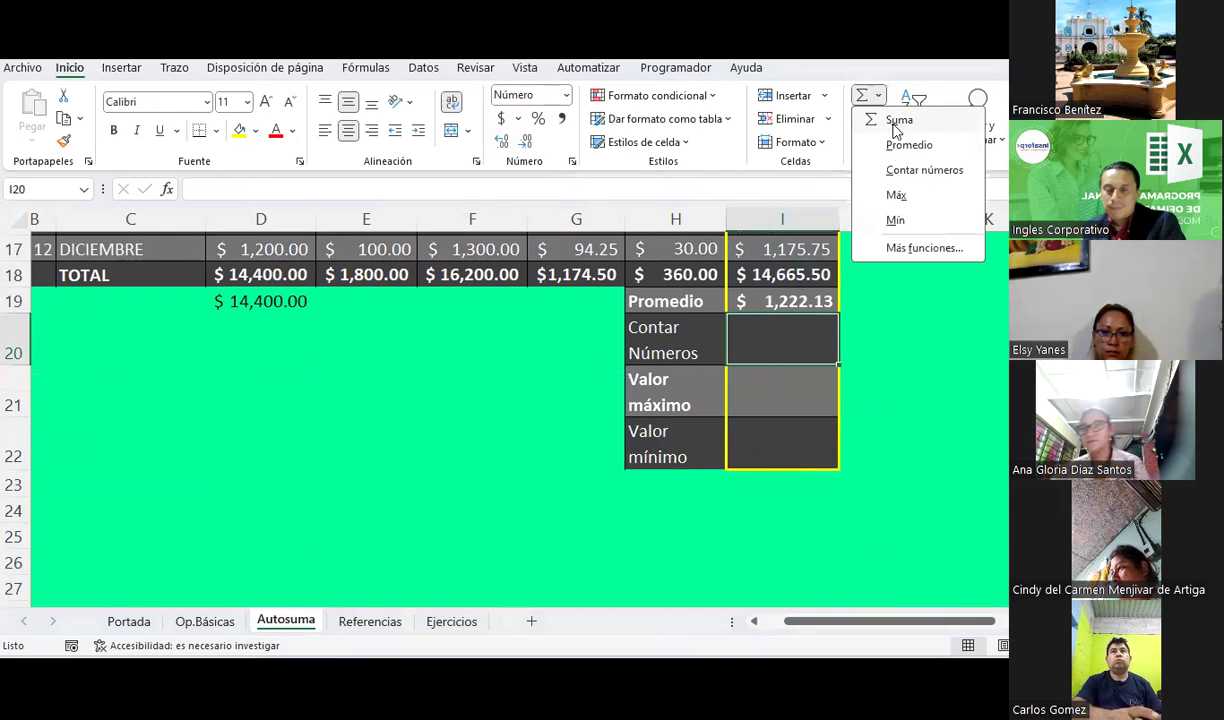
left_click(917, 170)
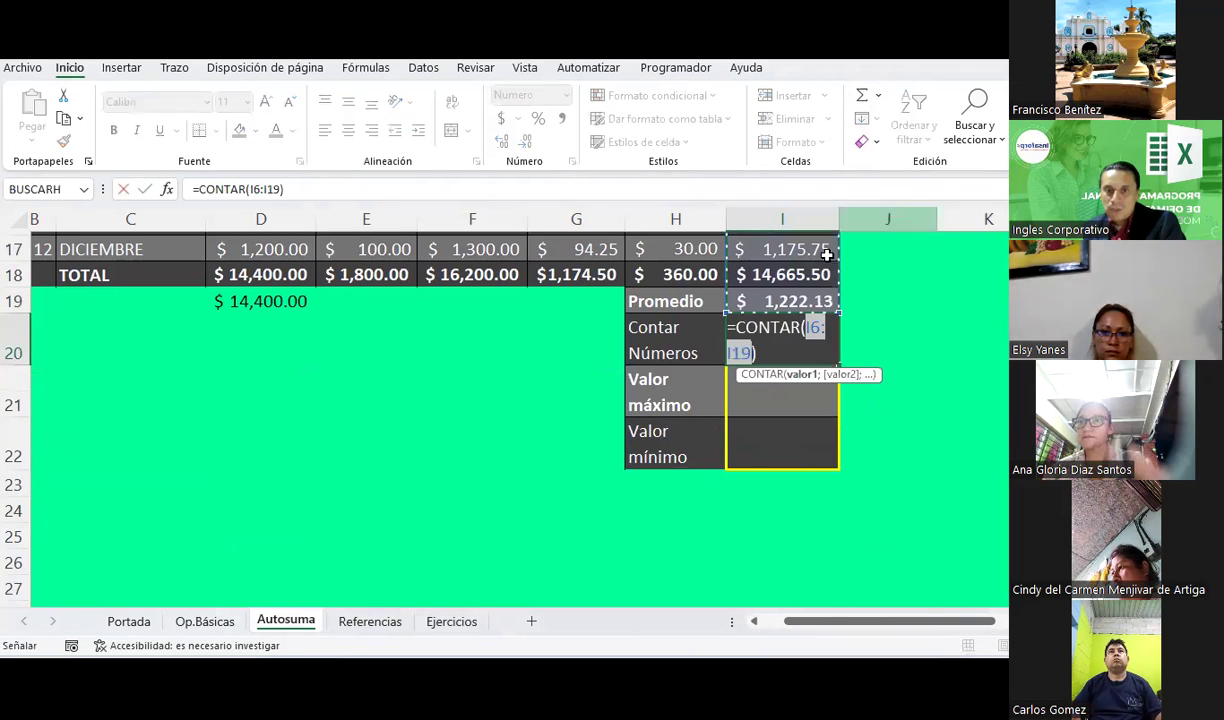
scroll(845, 357, "up", 2)
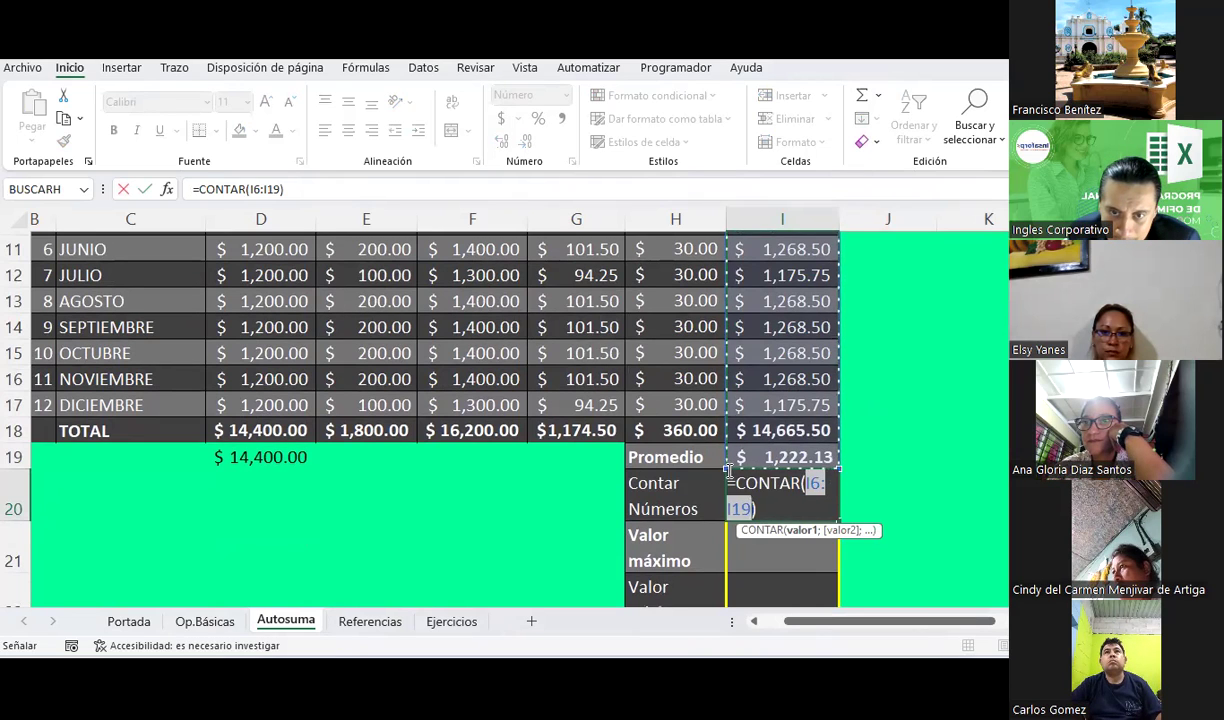
left_click(272, 188)
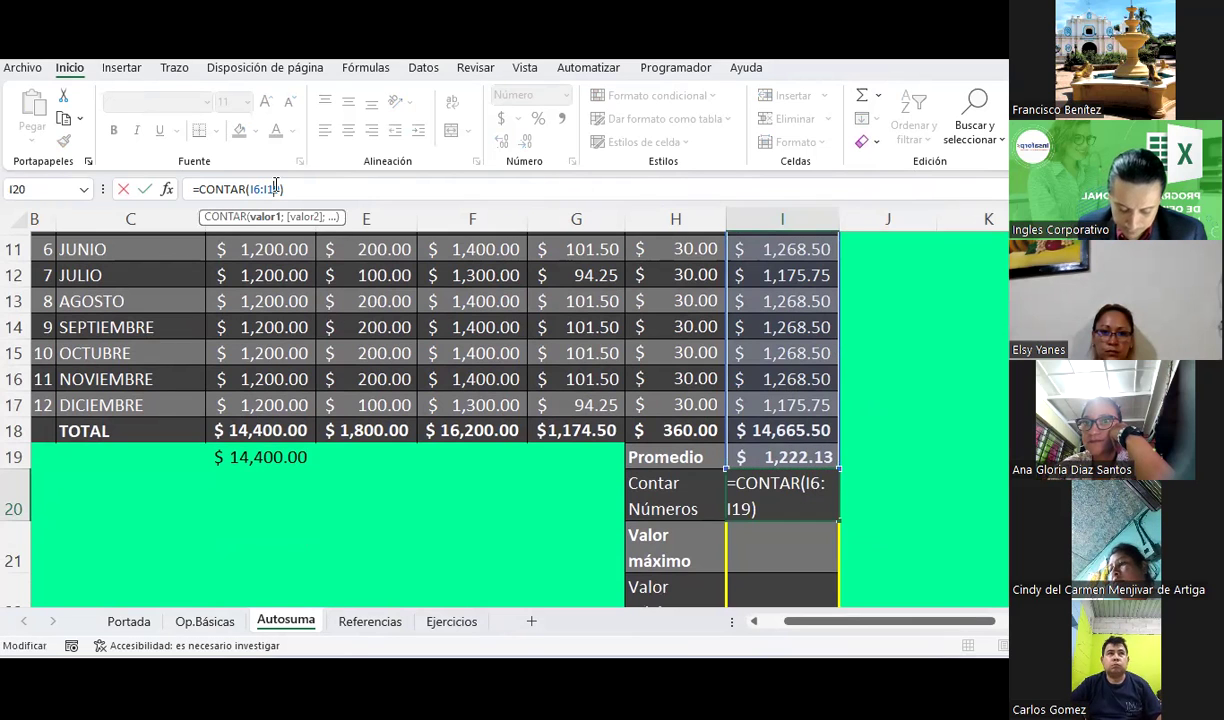
key("BackSpace")
type("7")
key("ctrl+Return")
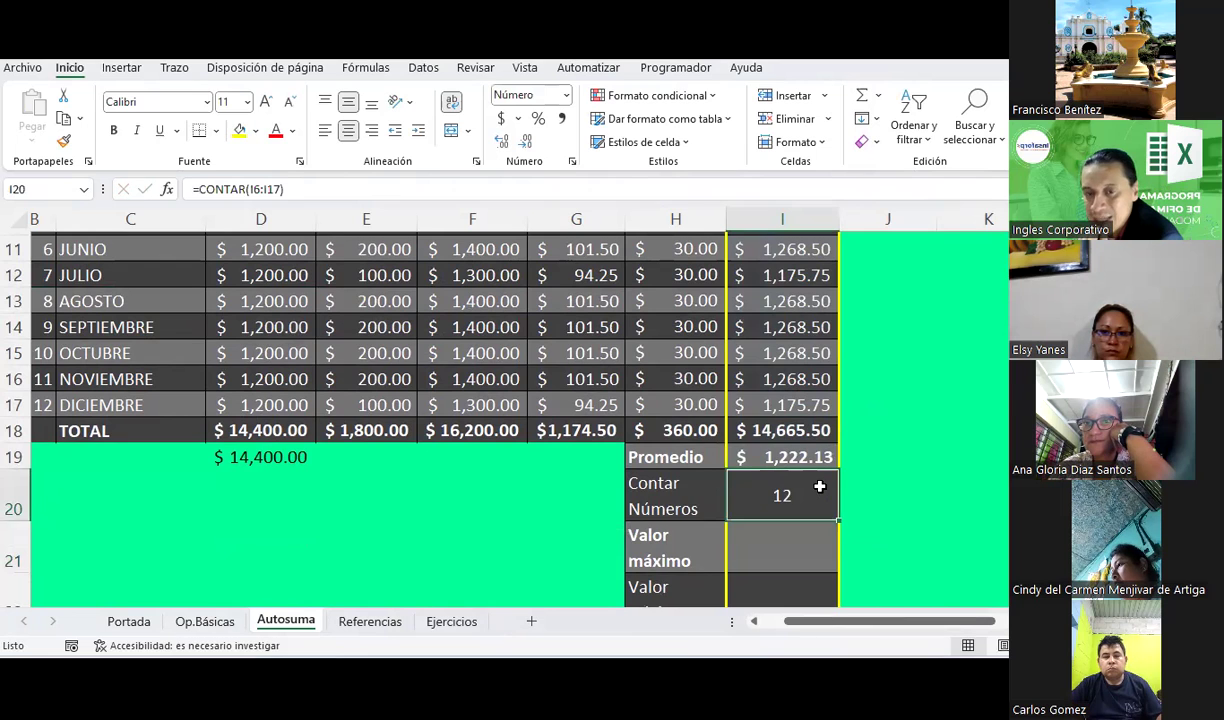
scroll(819, 487, "up", 2)
Inspect the January, February, March and May taxable salary formulas in column I.
left_click(757, 274)
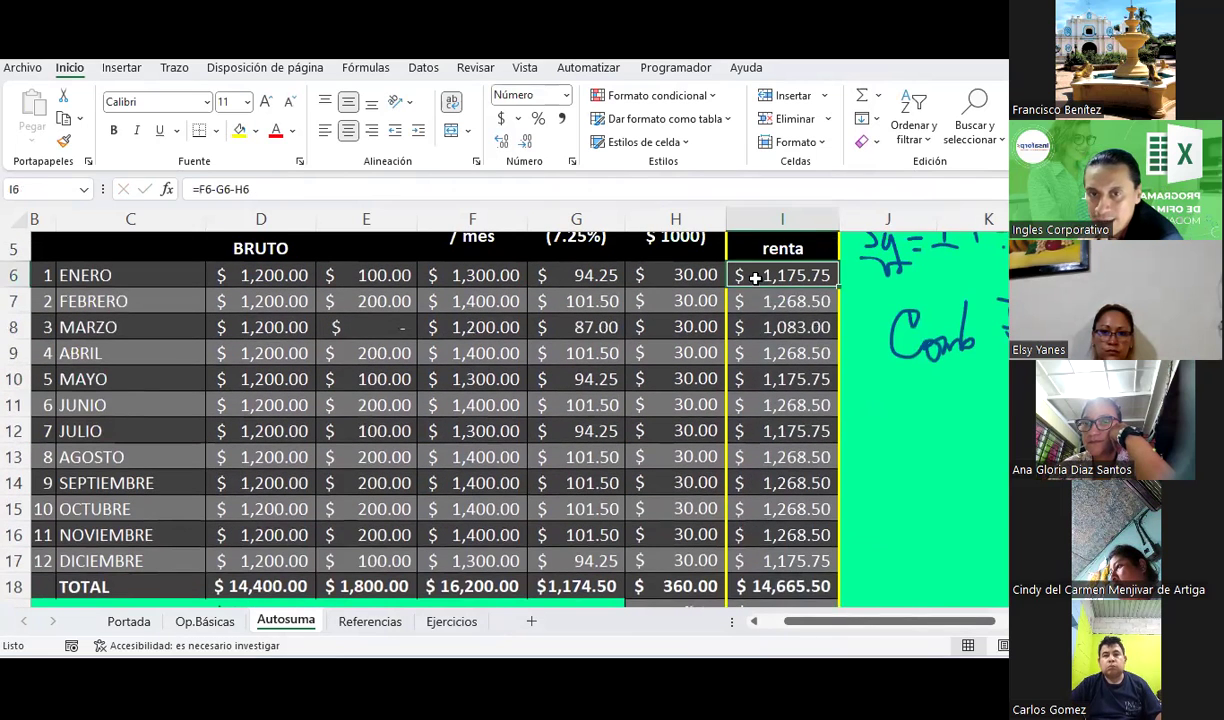
left_click(752, 301)
left_click(757, 326)
left_click(762, 379)
scroll(764, 435, "down", 4)
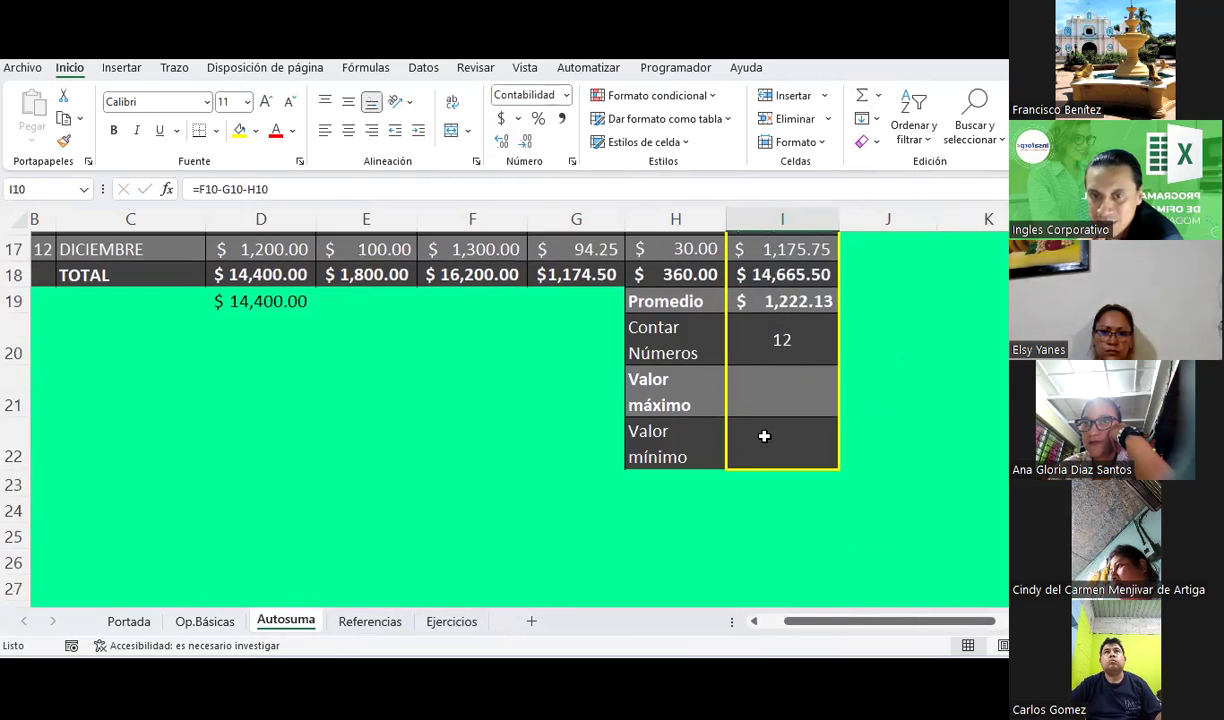
Insert a Máx formula in I21 and correct its range to I6:I17.
left_click(762, 384)
scroll(762, 384, "up", 2)
scroll(779, 365, "up", 1)
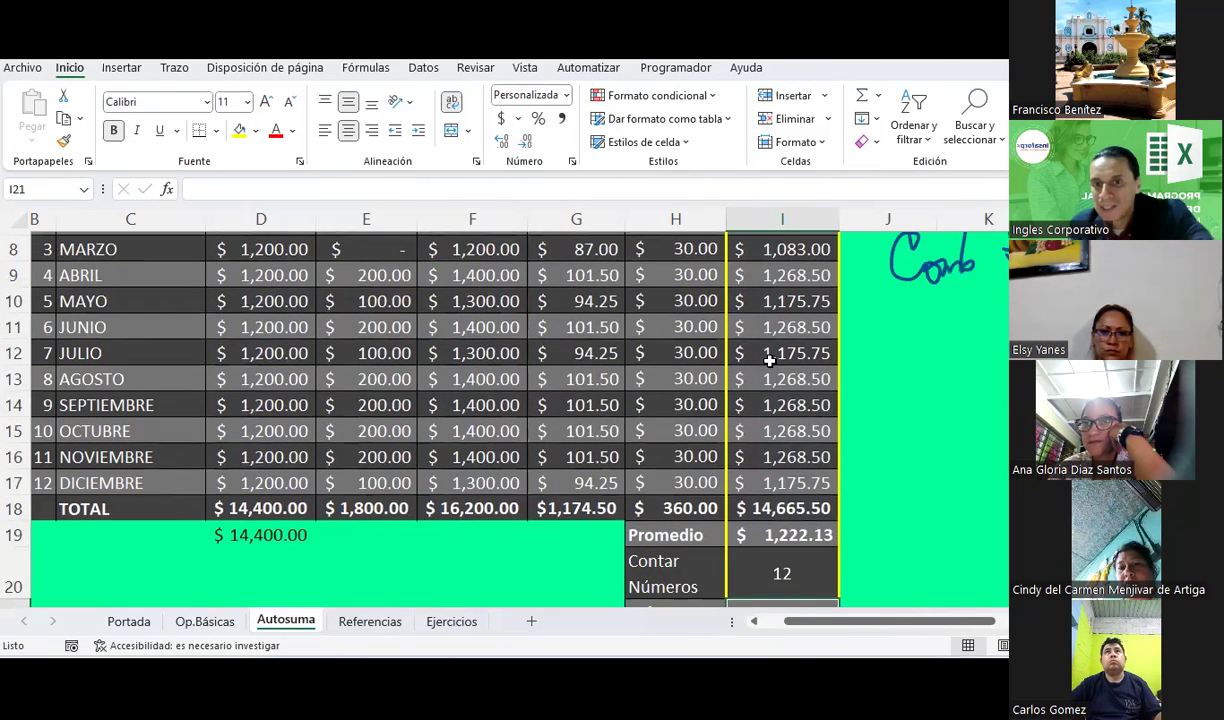
scroll(813, 385, "up", 1)
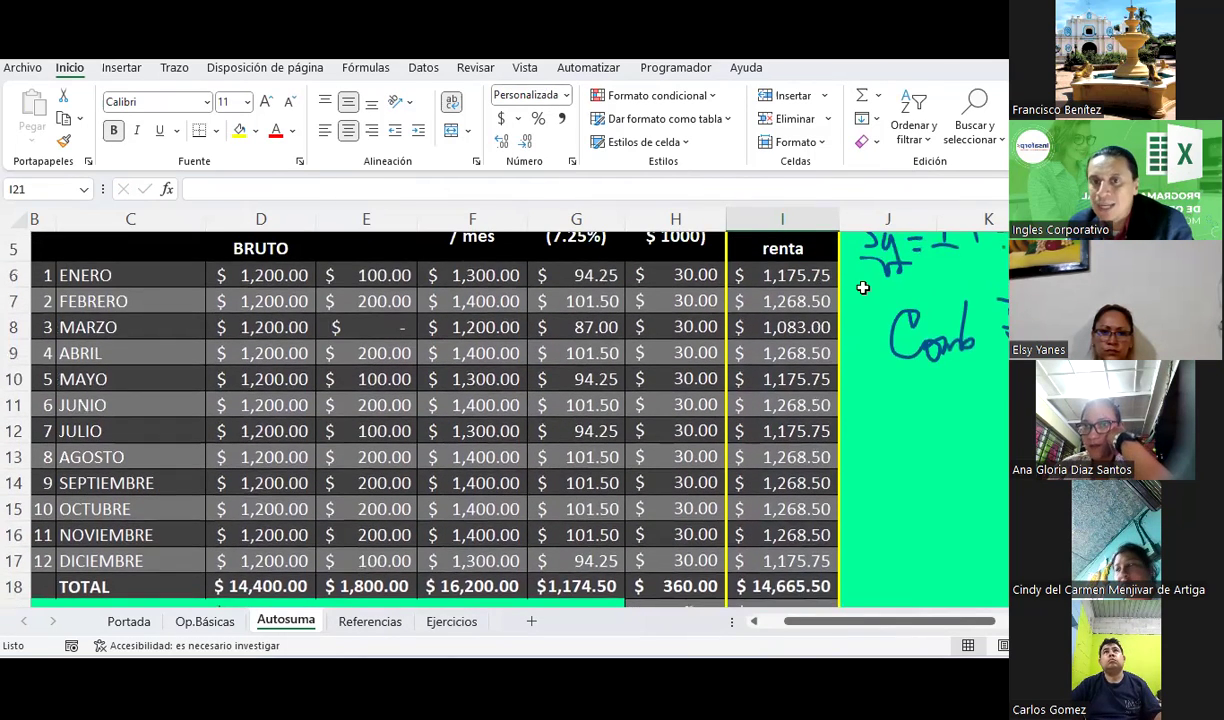
left_click(878, 95)
left_click(896, 195)
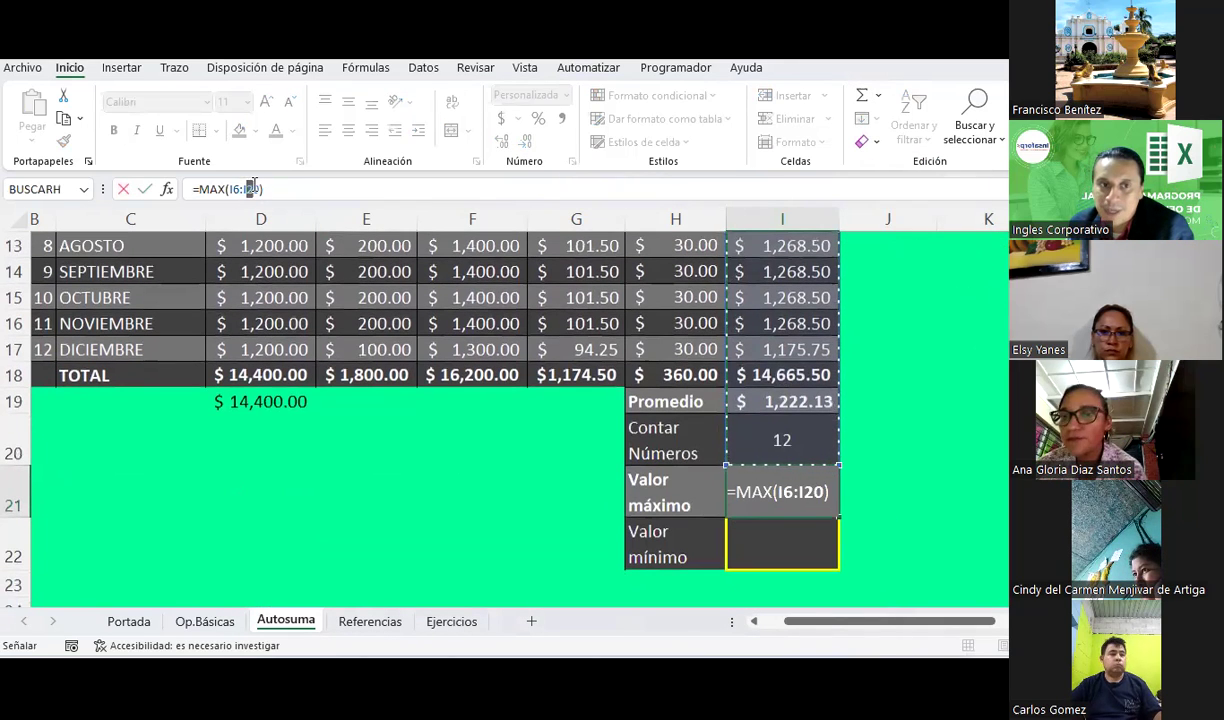
left_click(249, 188)
type("17")
key("Delete")
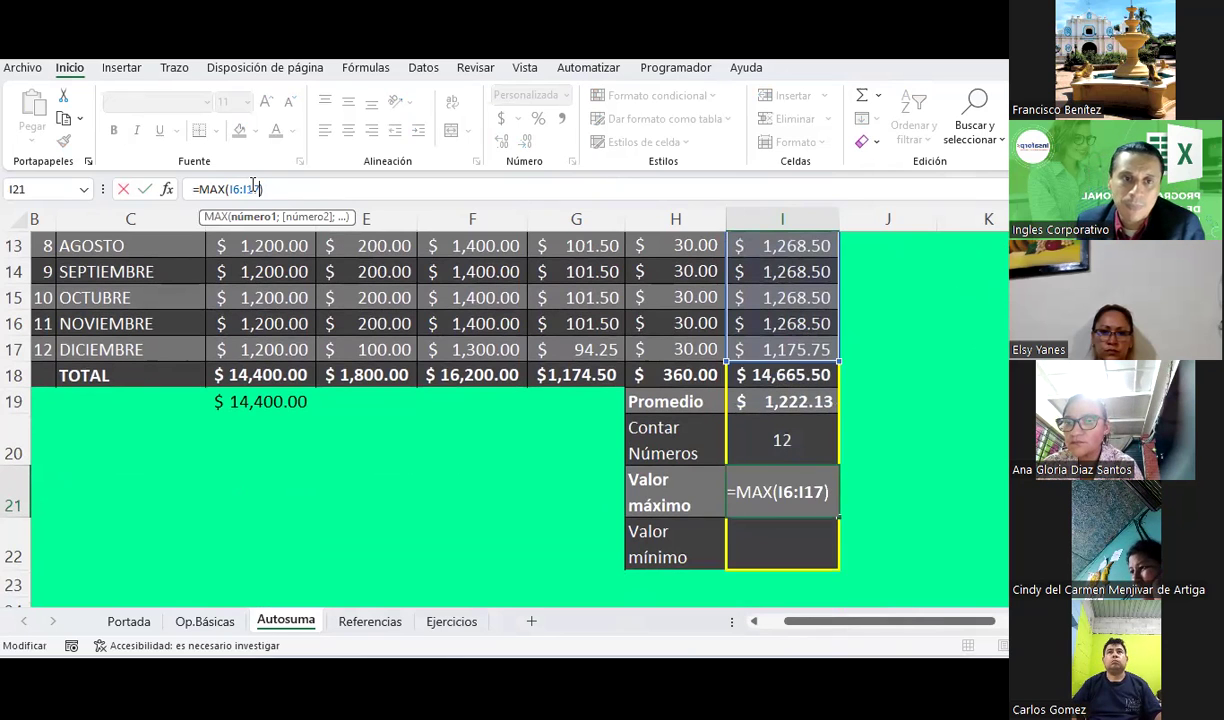
key("Return")
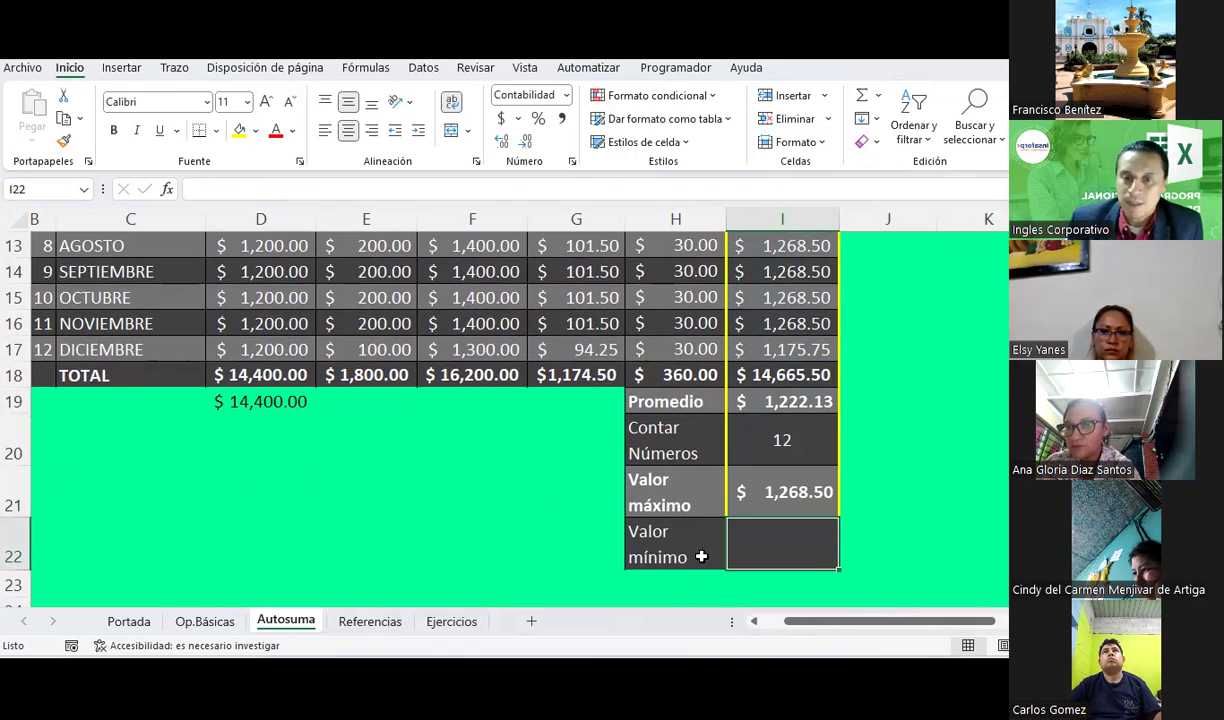
Insert a Mín formula over I6:I17 in I22, giving $ 1,083.00.
left_click(876, 96)
left_click(899, 220)
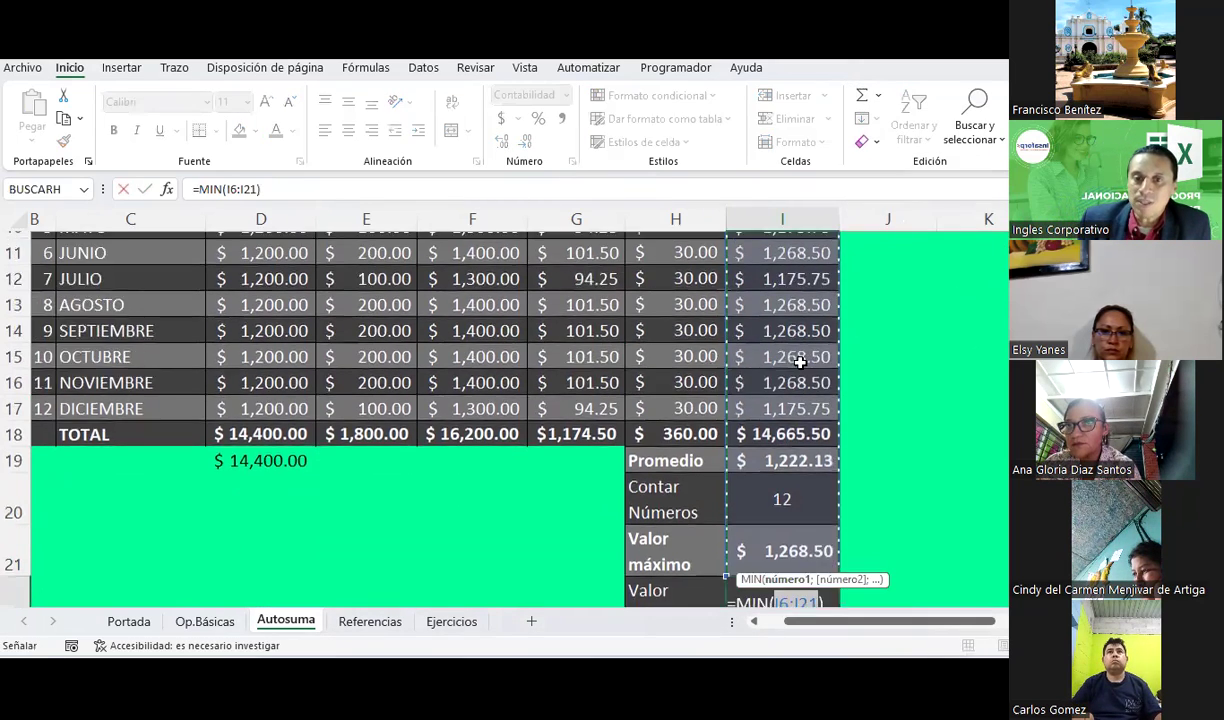
scroll(780, 400, "up", 3)
mouse_move(782, 297)
left_mouse_down()
mouse_move(766, 552)
mouse_move(757, 481)
left_mouse_up()
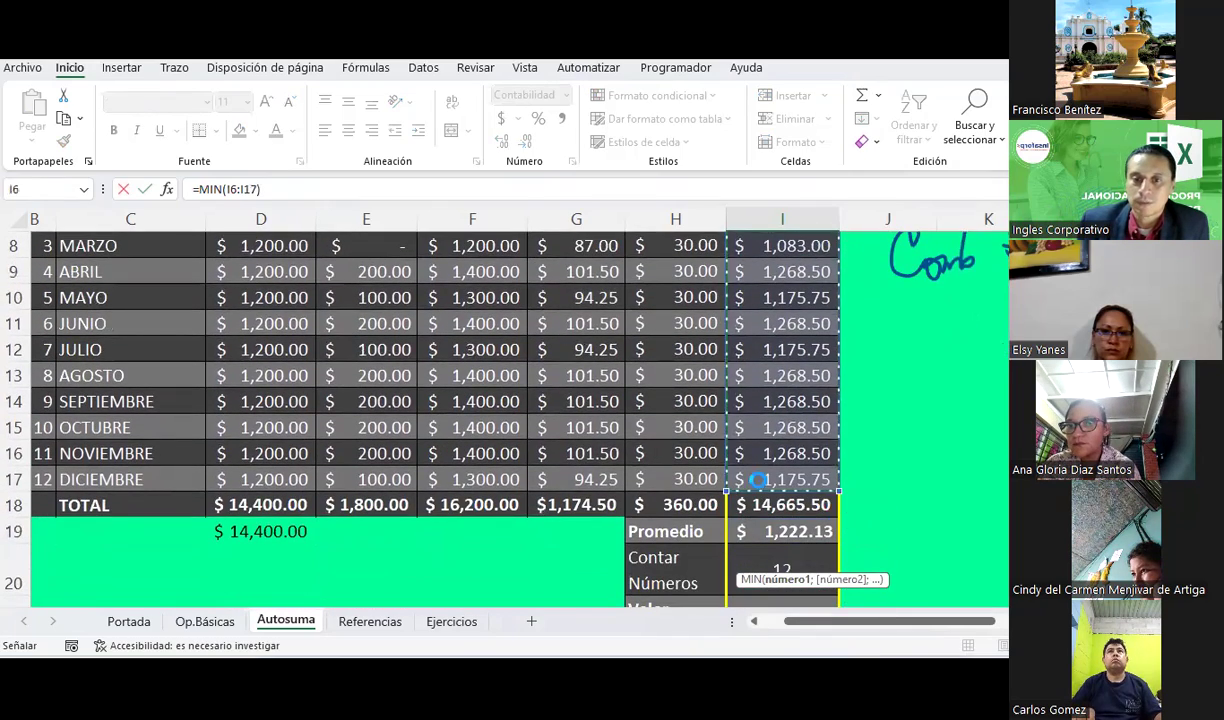
key("Return")
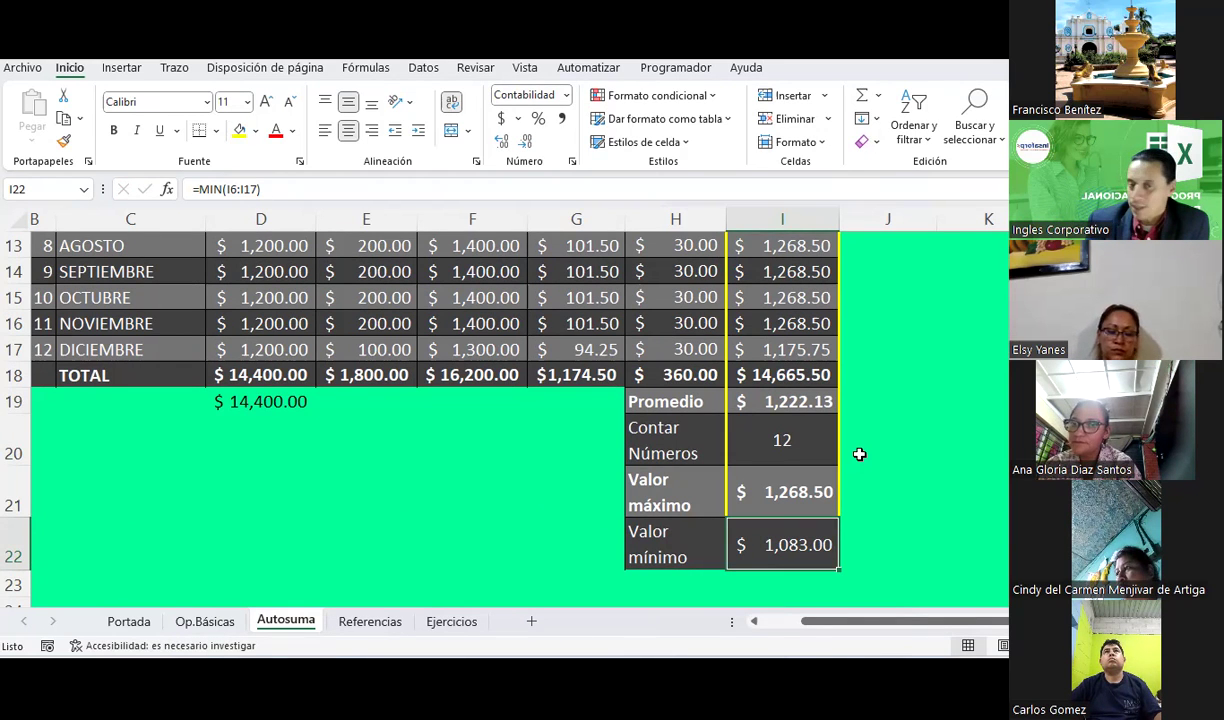
scroll(856, 440, "up", 3)
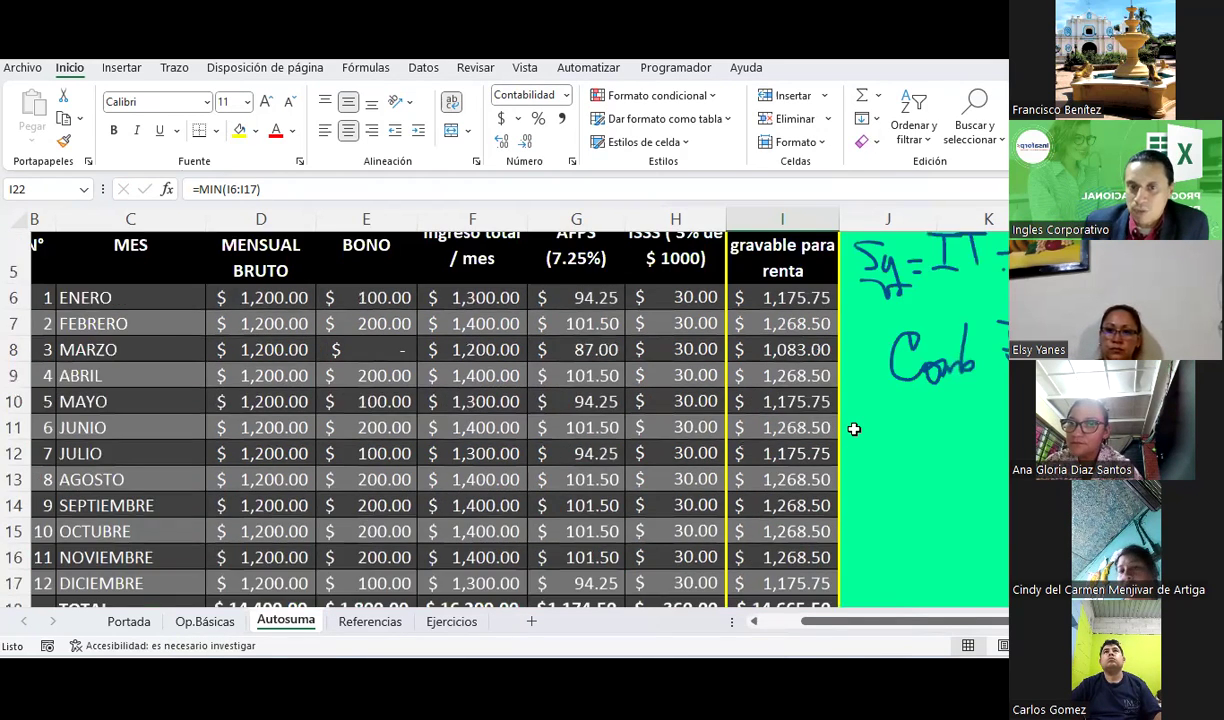
left_click(791, 298)
left_click(785, 323)
left_click(778, 349)
left_click(772, 371)
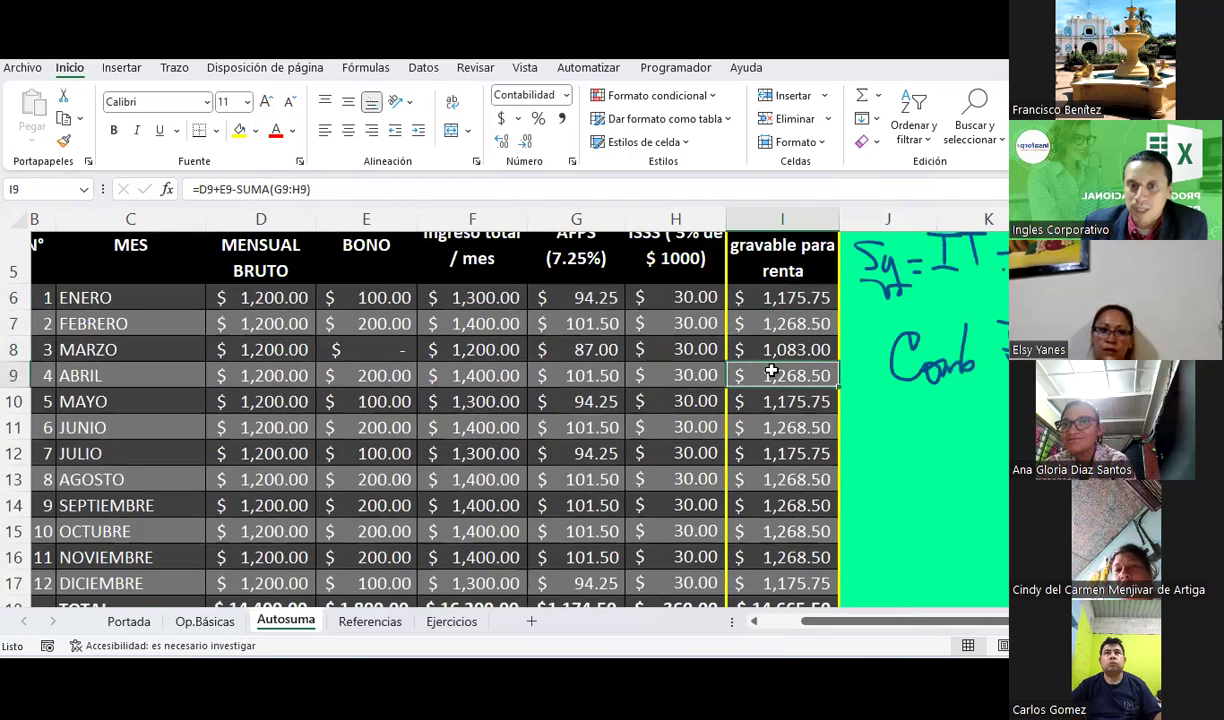
scroll(783, 306, "up", 1)
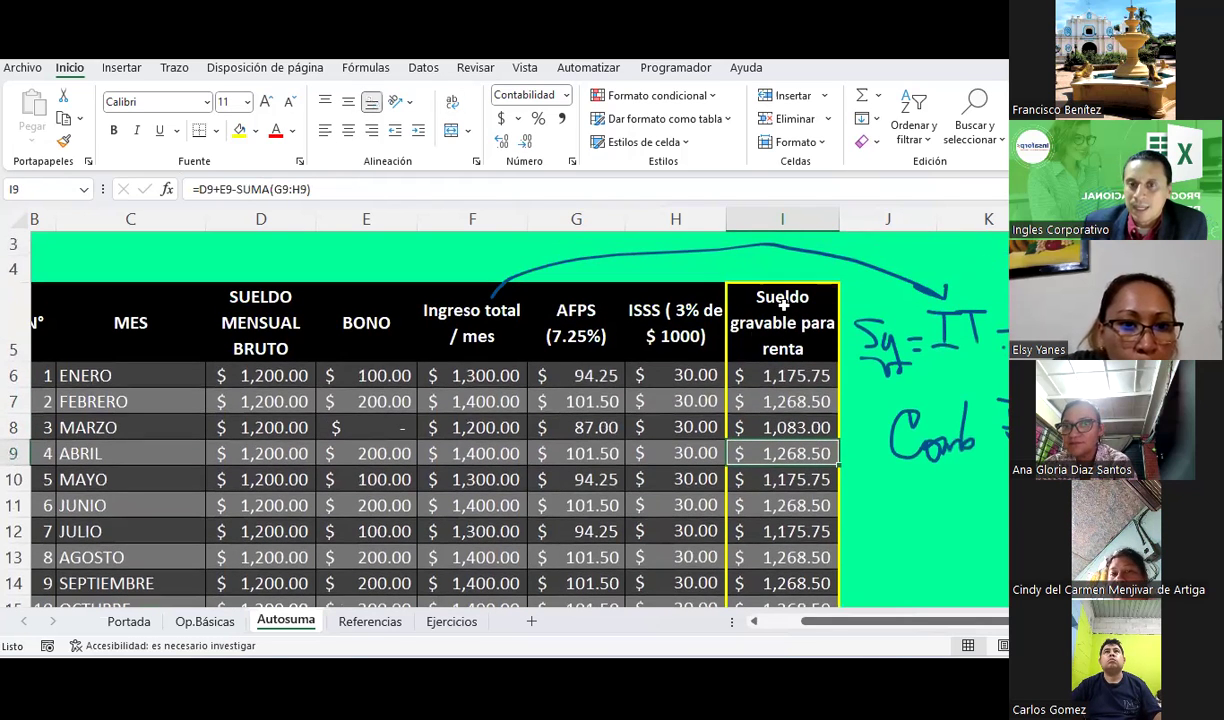
scroll(784, 305, "down", 1)
left_click(740, 297)
key("Down")
key("Down")
key("Down")
key("Down")
key("Down")
scroll(760, 465, "down", 3)
key("Down")
key("Down")
key("Down")
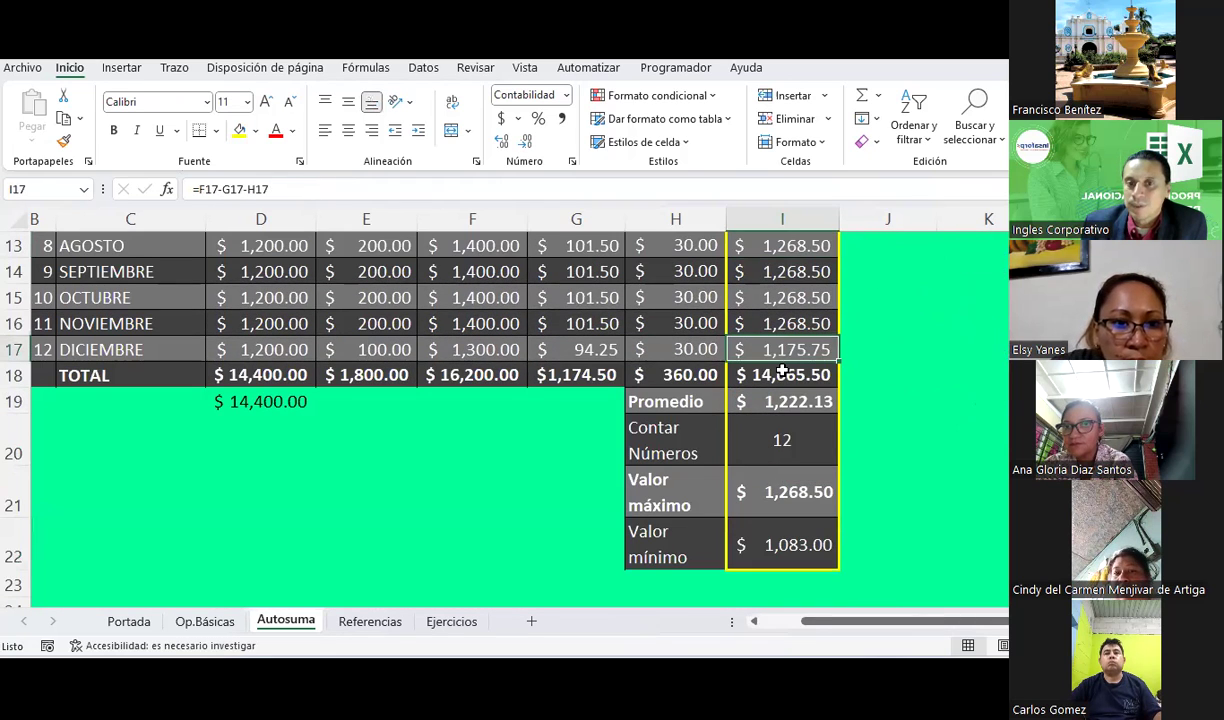
left_click_drag(783, 373, 273, 374)
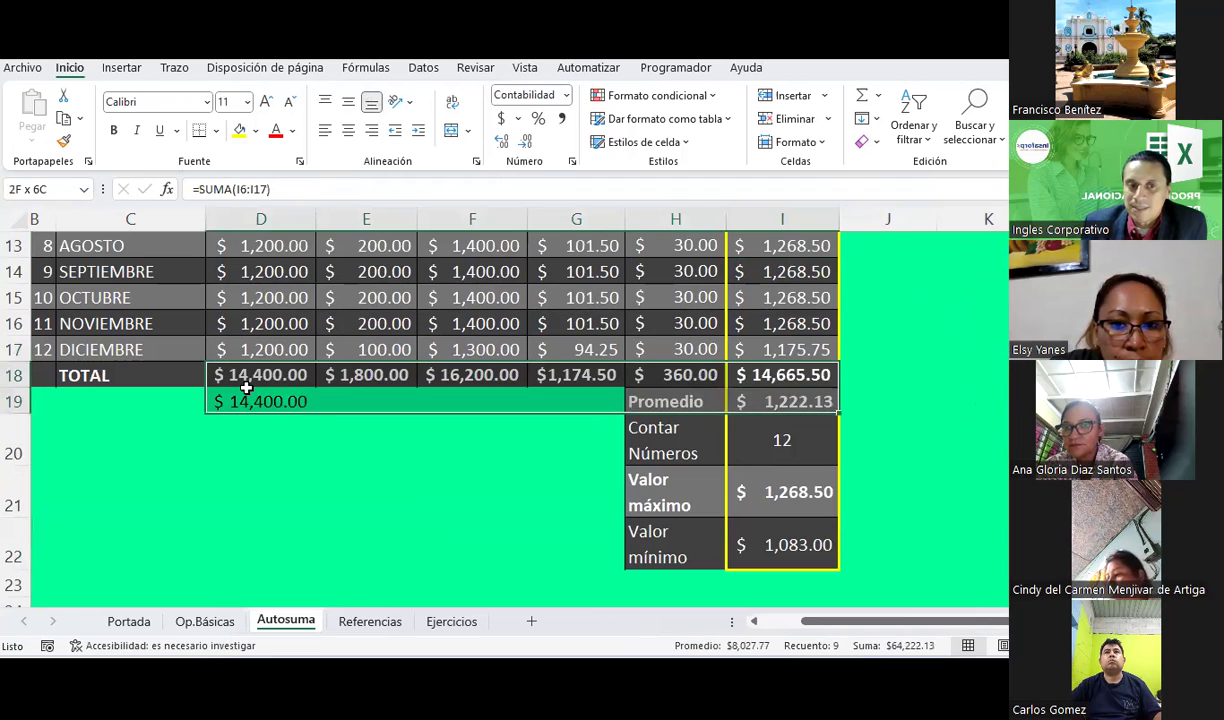
left_click(798, 404)
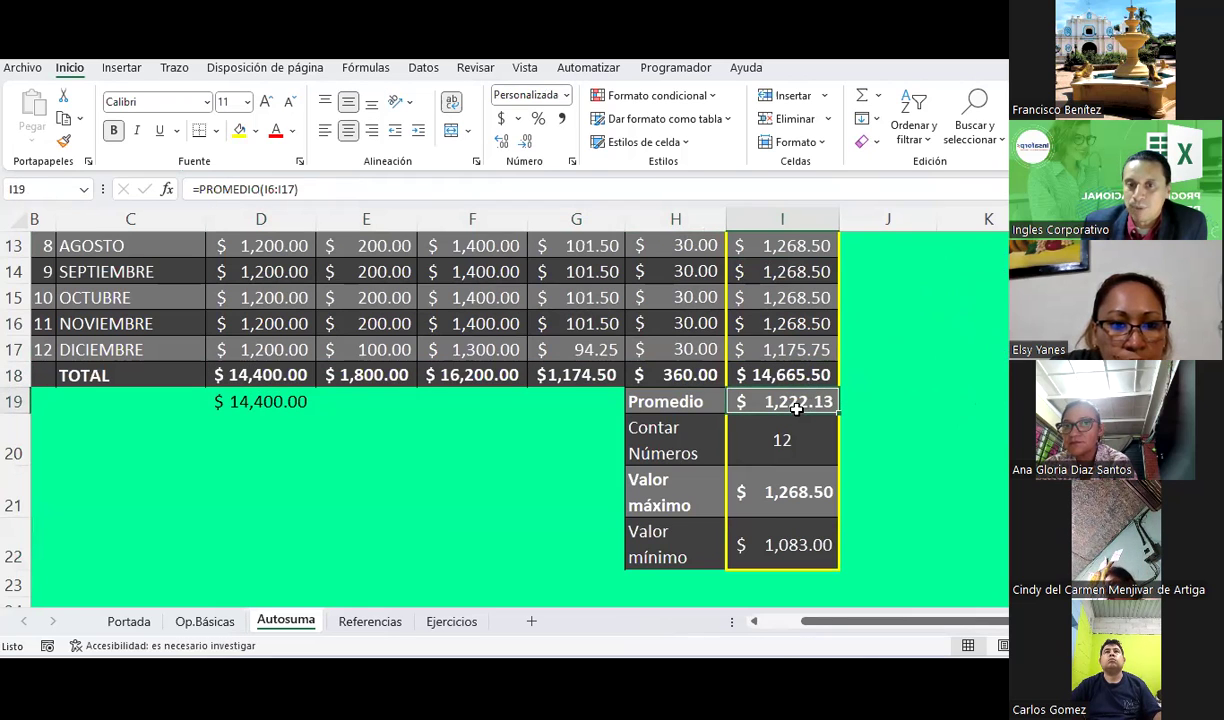
left_click(784, 436)
left_click(785, 505)
left_click(797, 540)
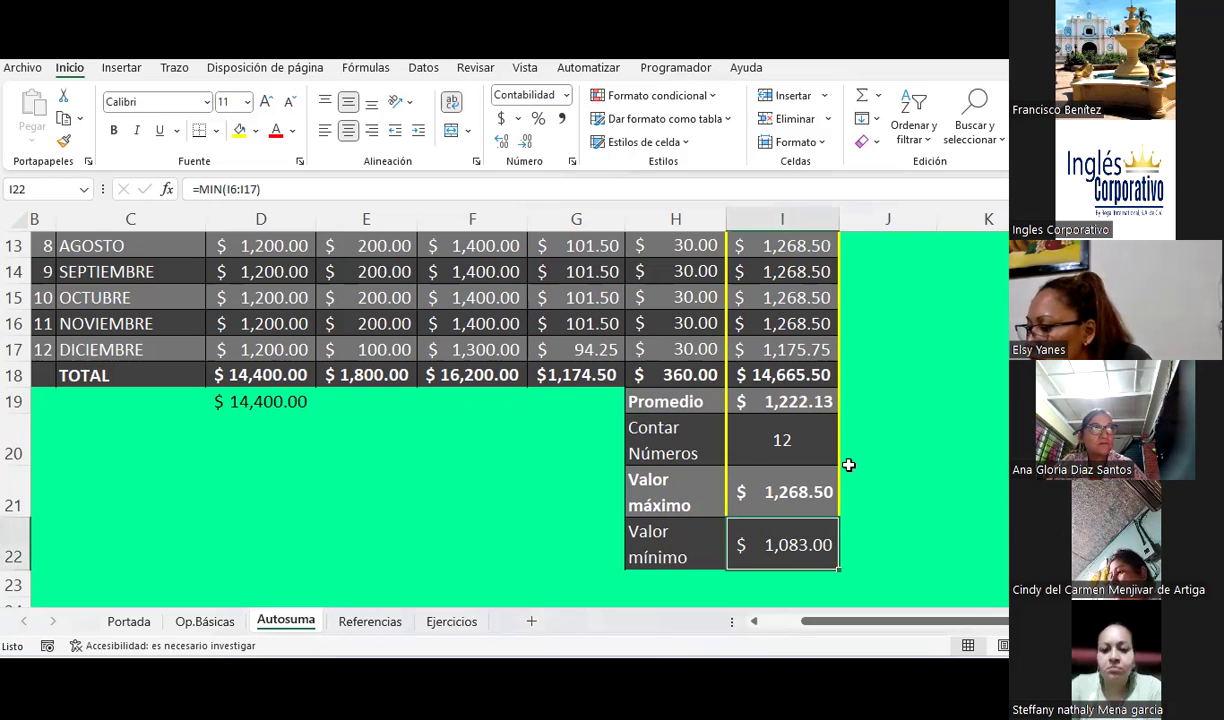
scroll(884, 453, "up", 1)
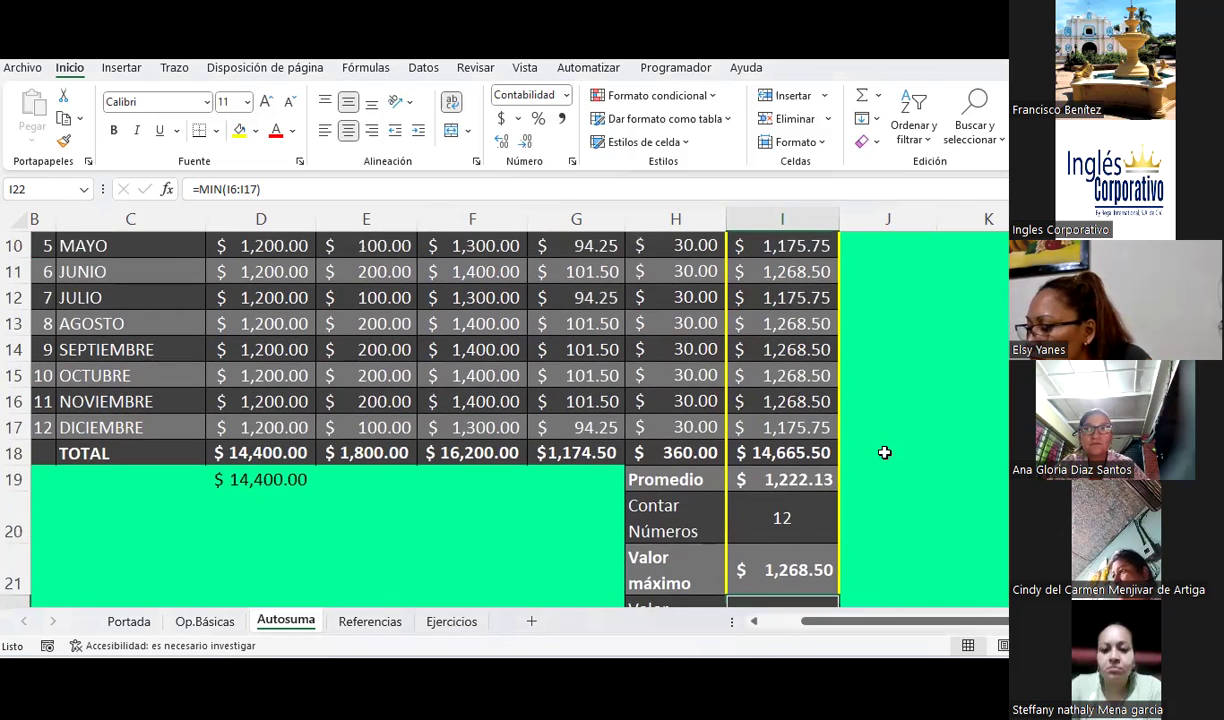
scroll(684, 482, "down", 1)
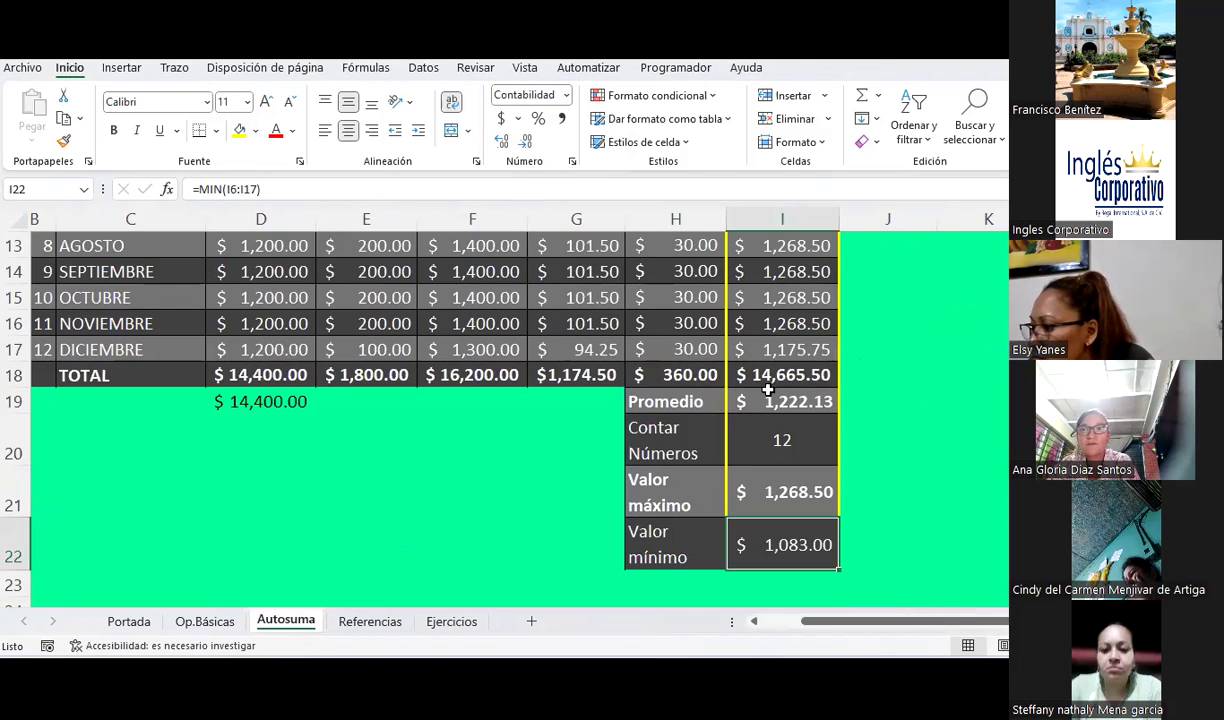
Give the grand total cell I18 a yellow outline border.
left_click(733, 372)
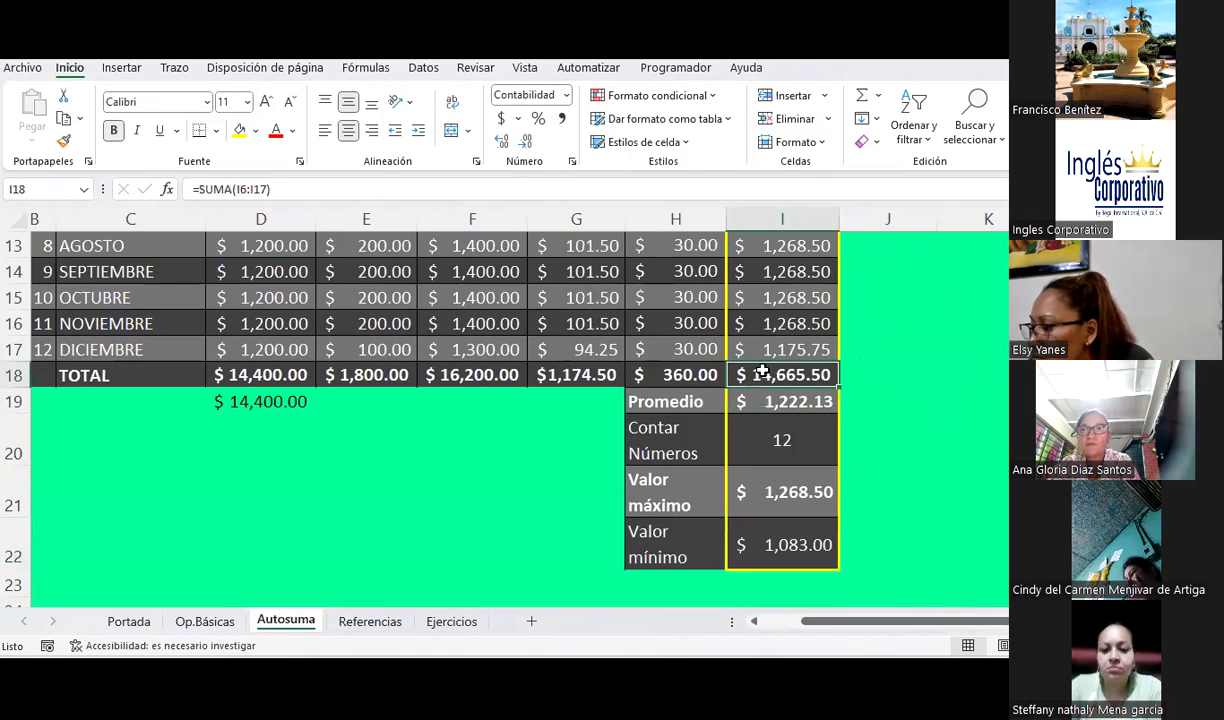
right_click(730, 362)
left_click(823, 533)
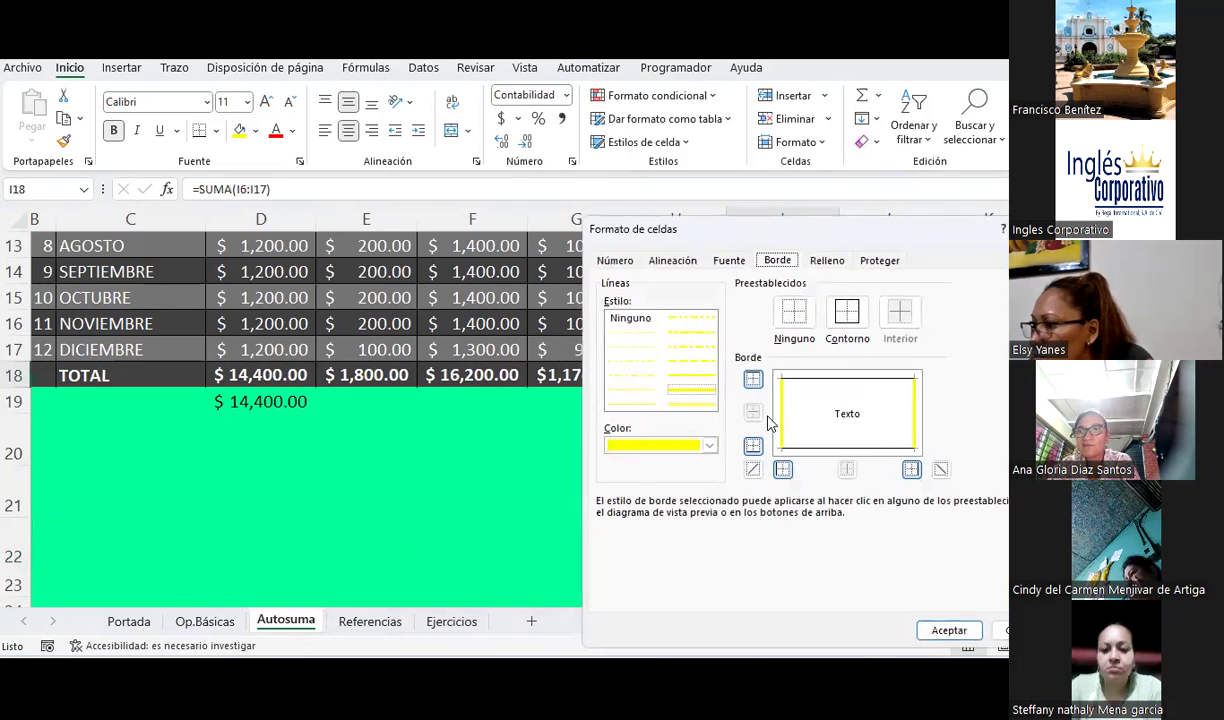
left_click(849, 328)
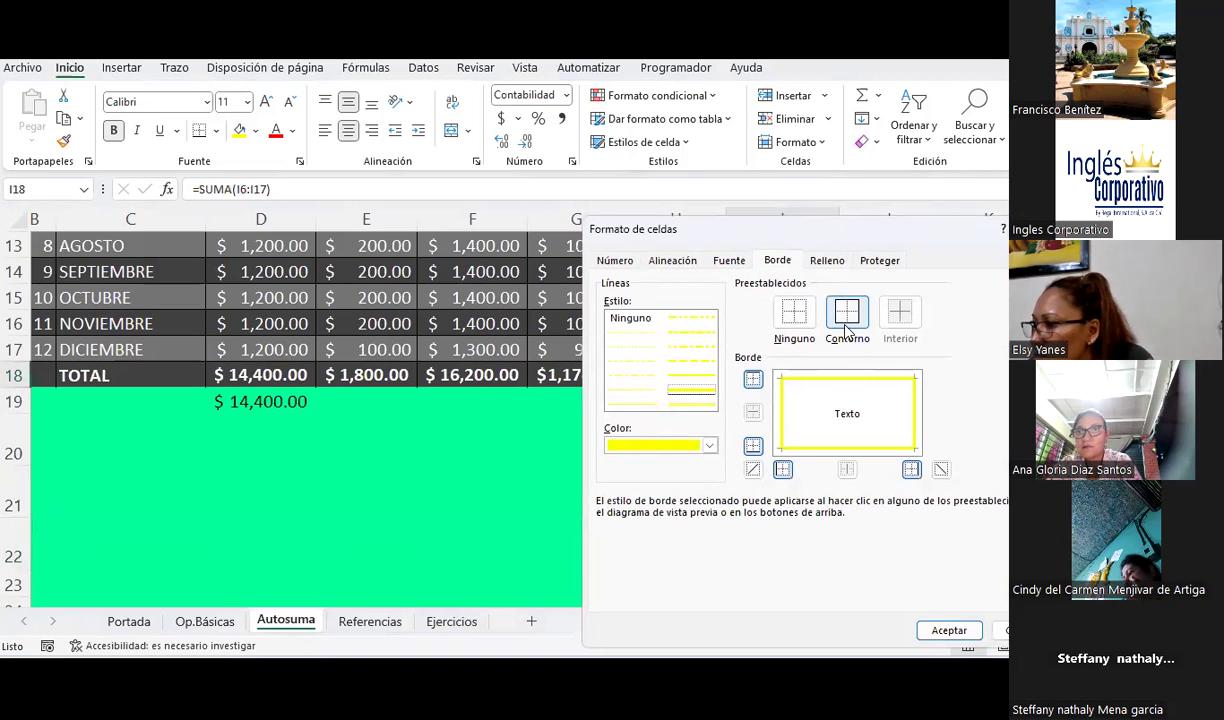
left_click(949, 630)
Select cell J19 beside the Promedio result.
left_click(937, 548)
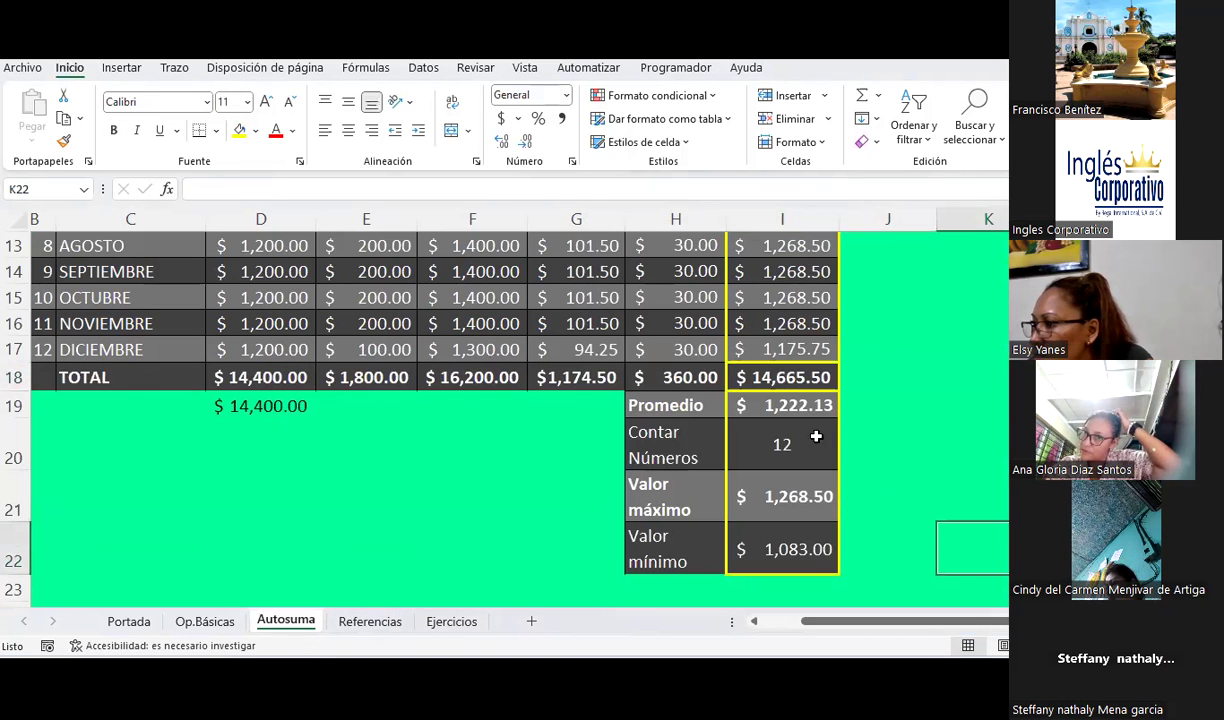
left_click_drag(962, 622, 1000, 628)
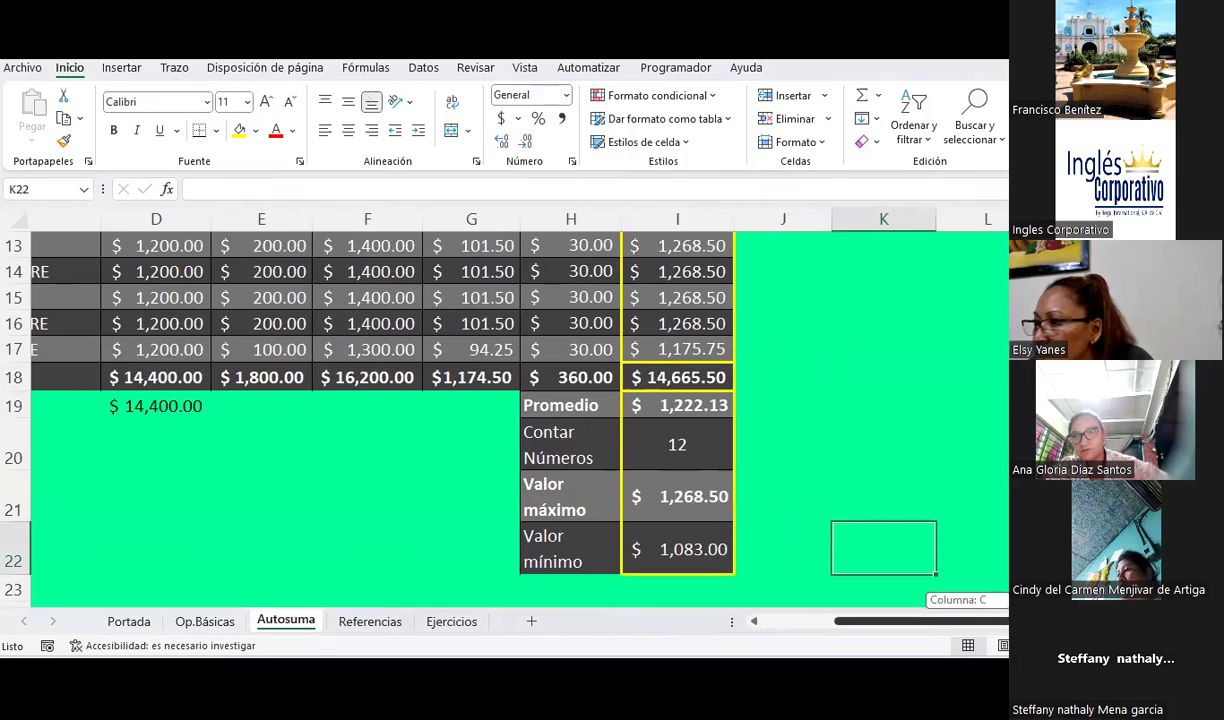
left_click(676, 452)
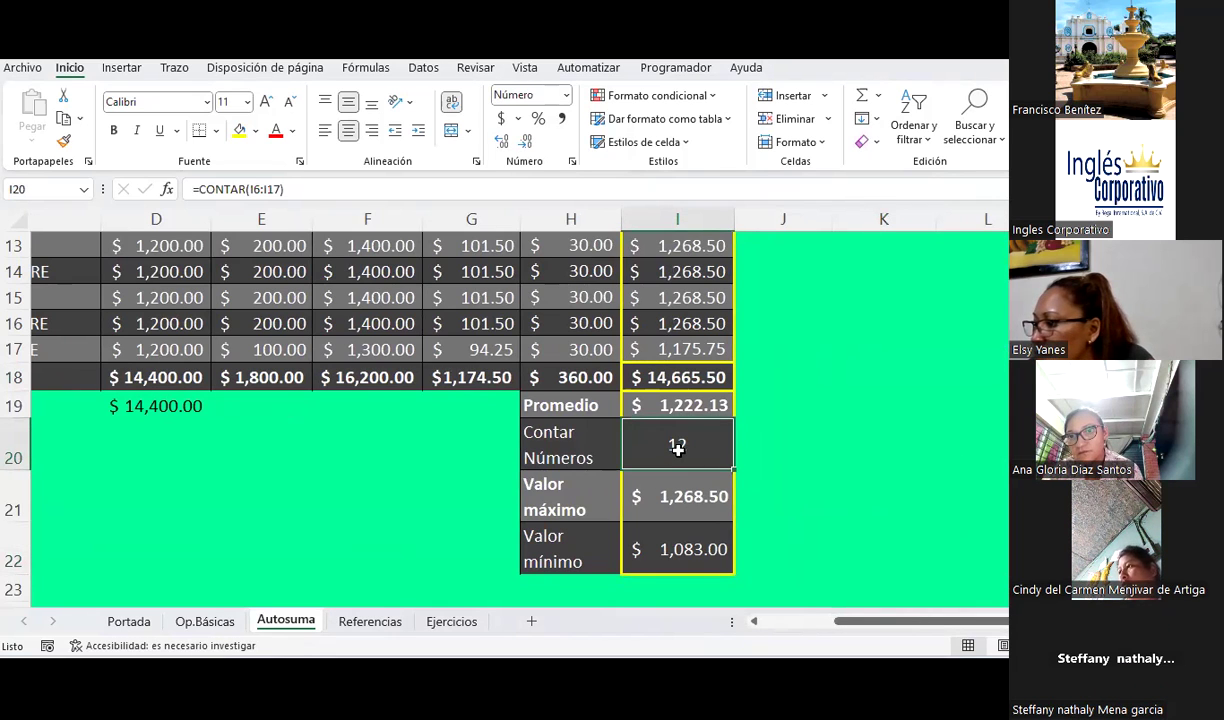
left_click(793, 407)
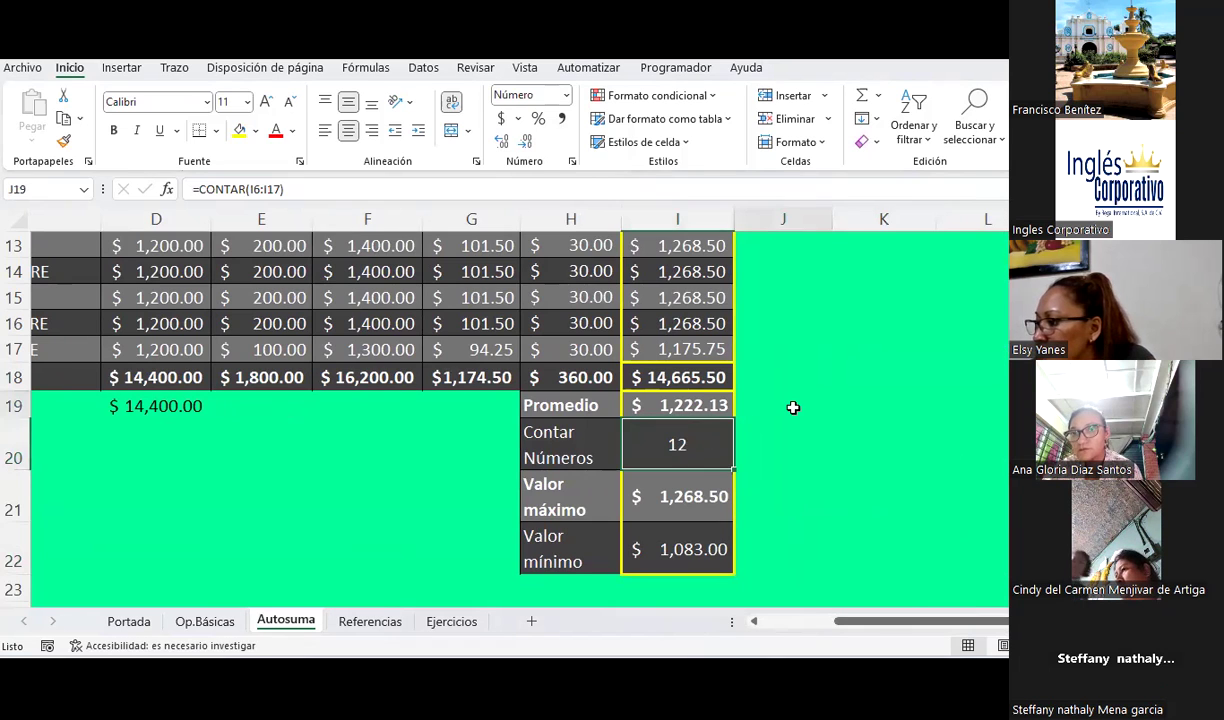
key("Right")
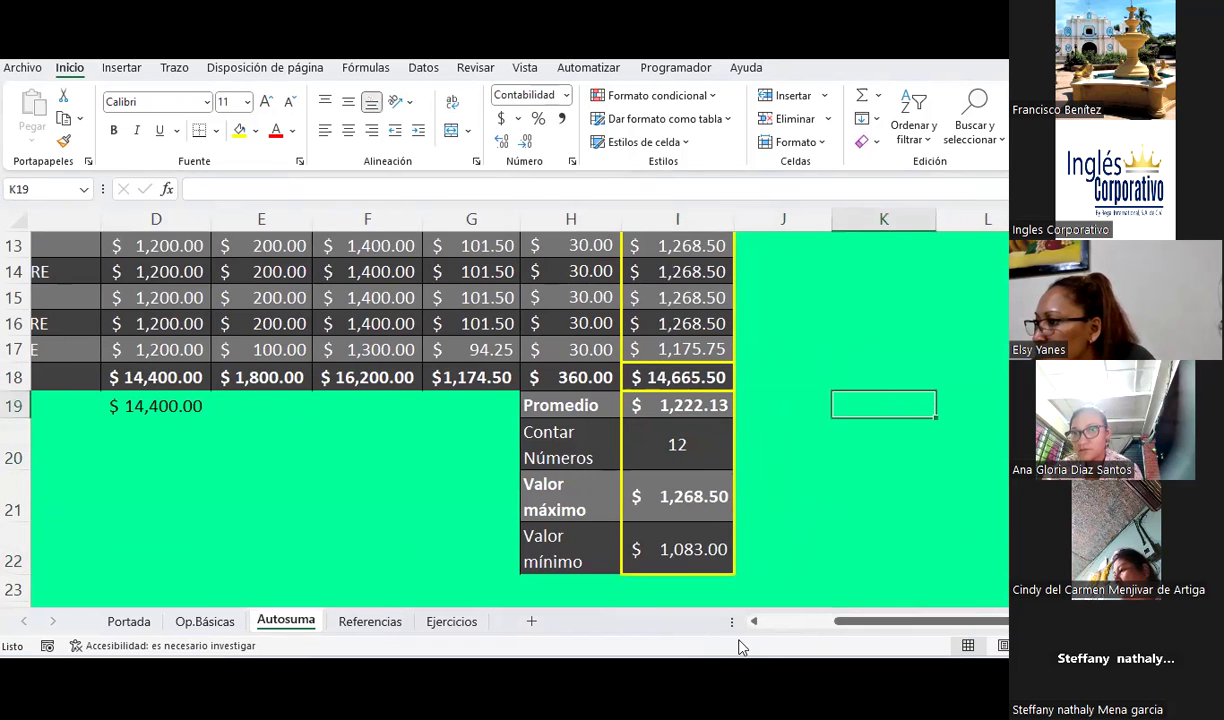
Enter =I18/I20 in J19, dividing the total by the count to get $1,222.13.
key("Left")
type("=")
key("Up")
key("Left")
type("/")
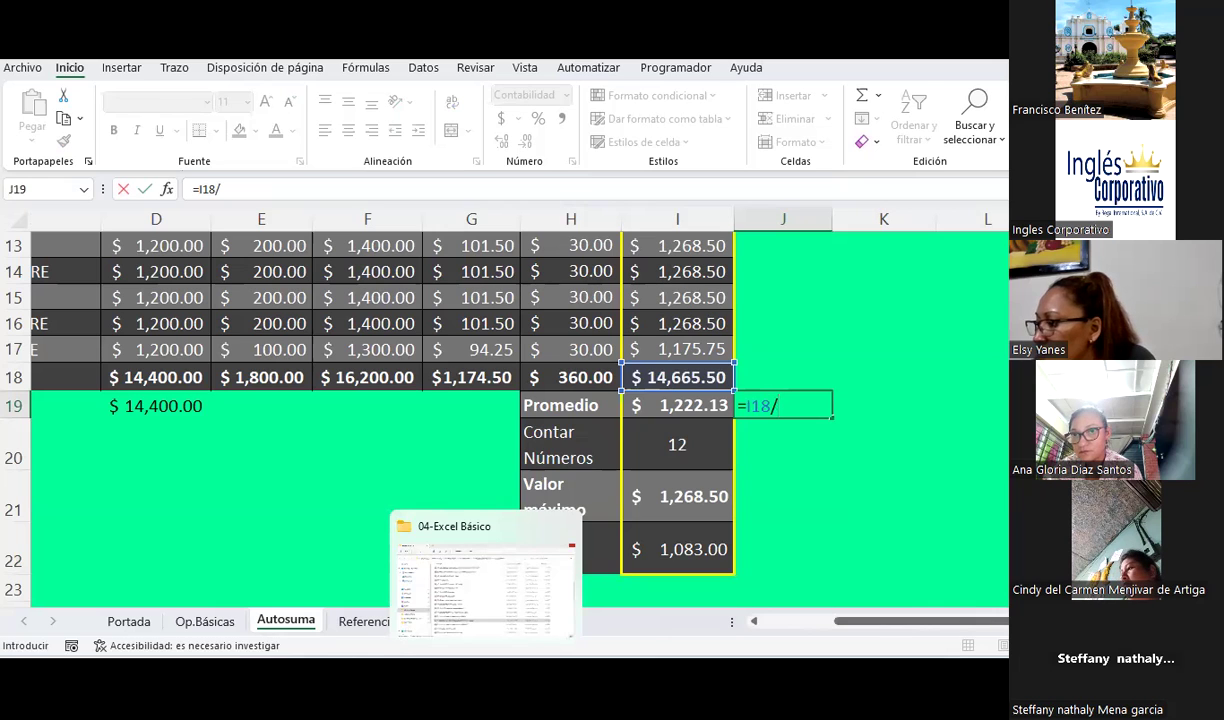
key("Down")
key("Left")
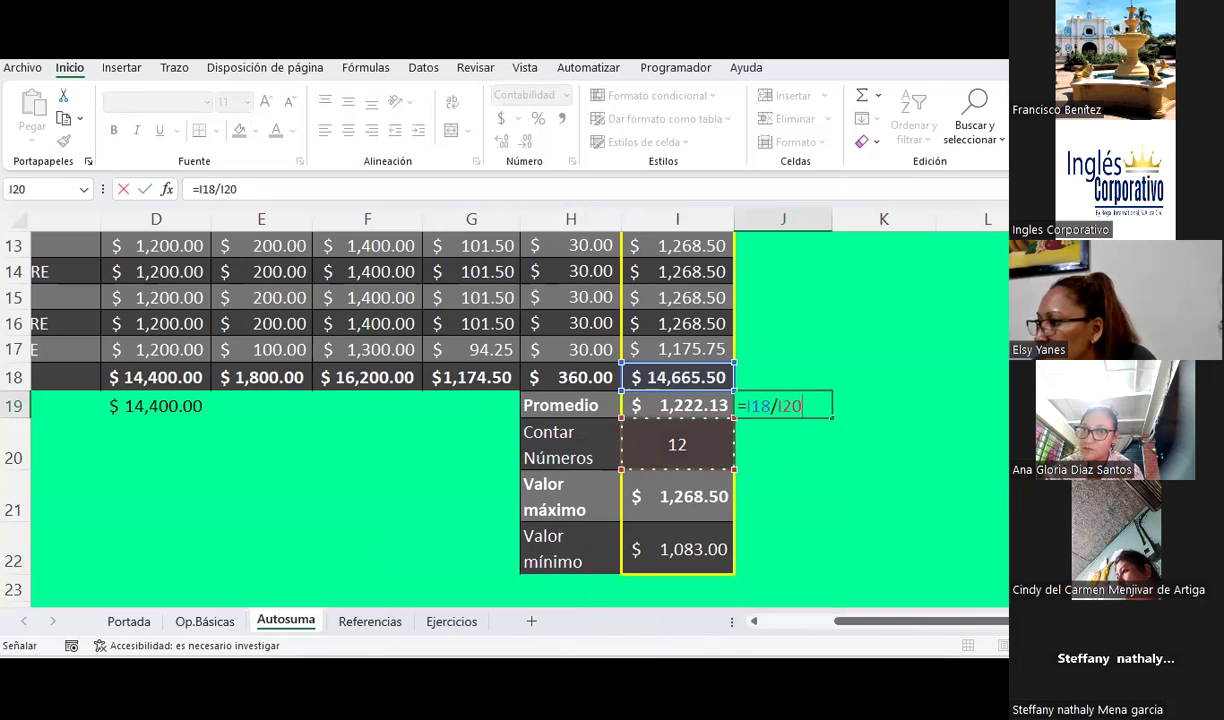
key("Return")
left_click(783, 405)
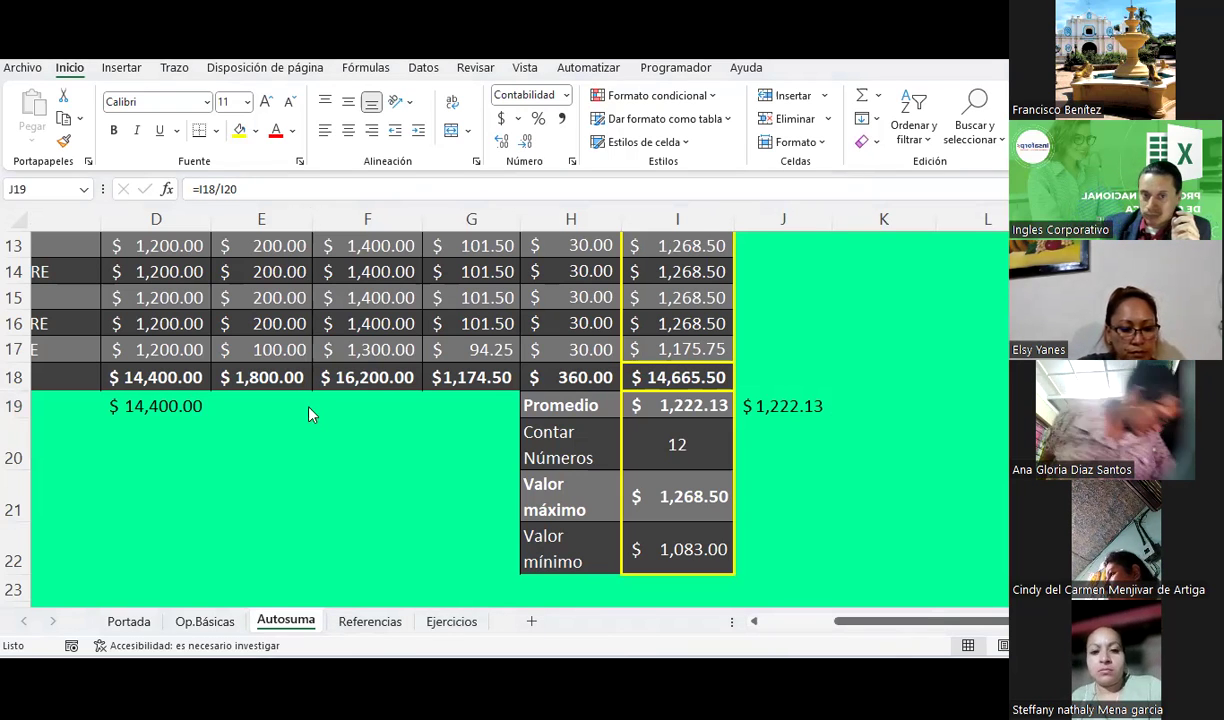
Switch to the Referencias sheet and select F7, the first Venta por producto cell.
left_click(386, 634)
left_click(370, 621)
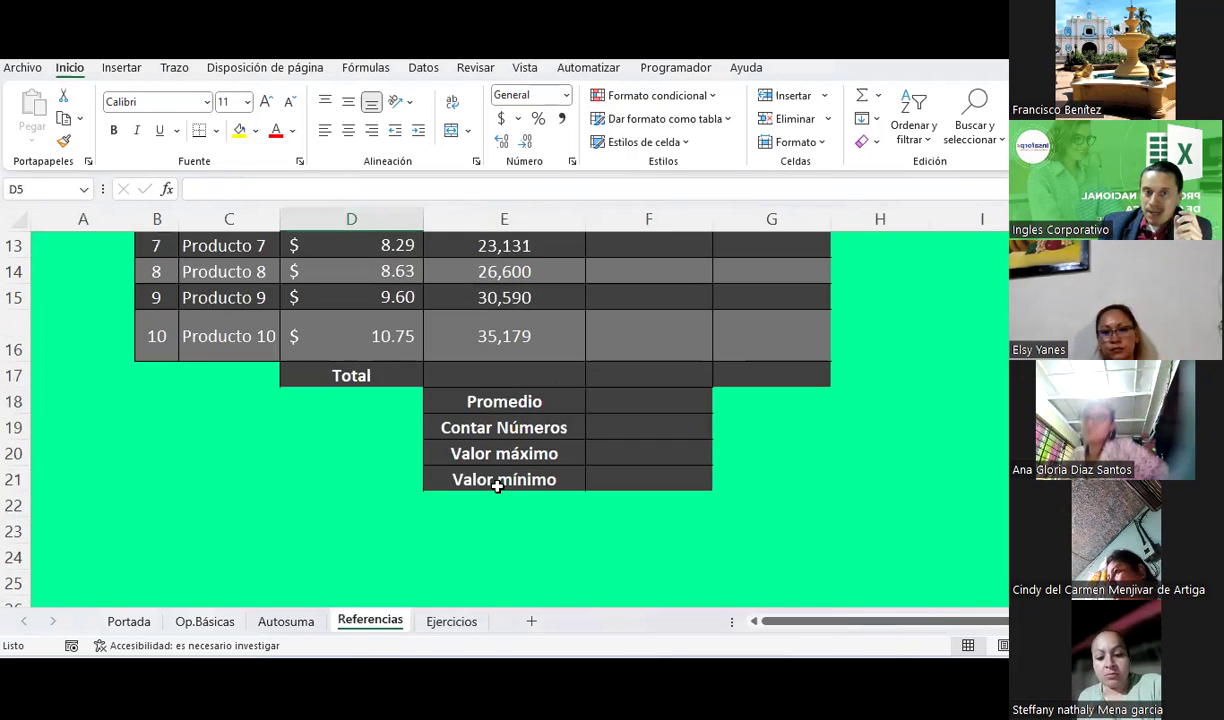
scroll(492, 478, "up", 2)
scroll(492, 478, "up", 2)
scroll(501, 477, "down", 1)
scroll(501, 477, "down", 1)
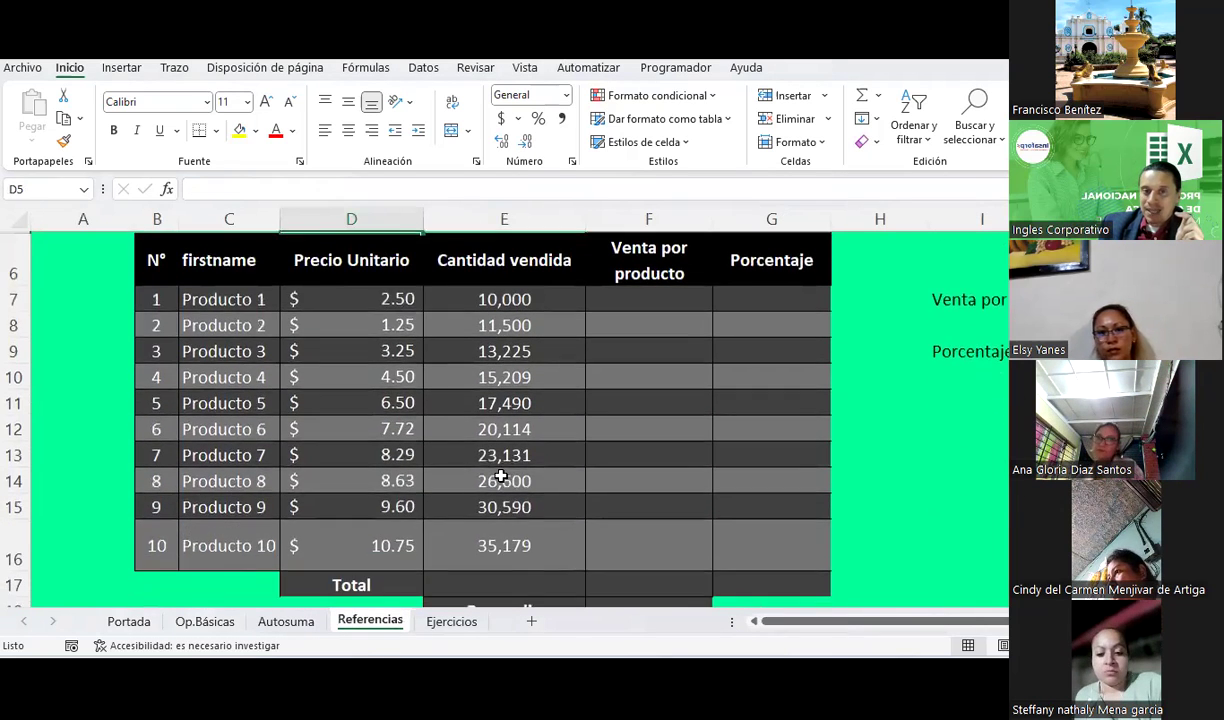
scroll(501, 477, "up", 2)
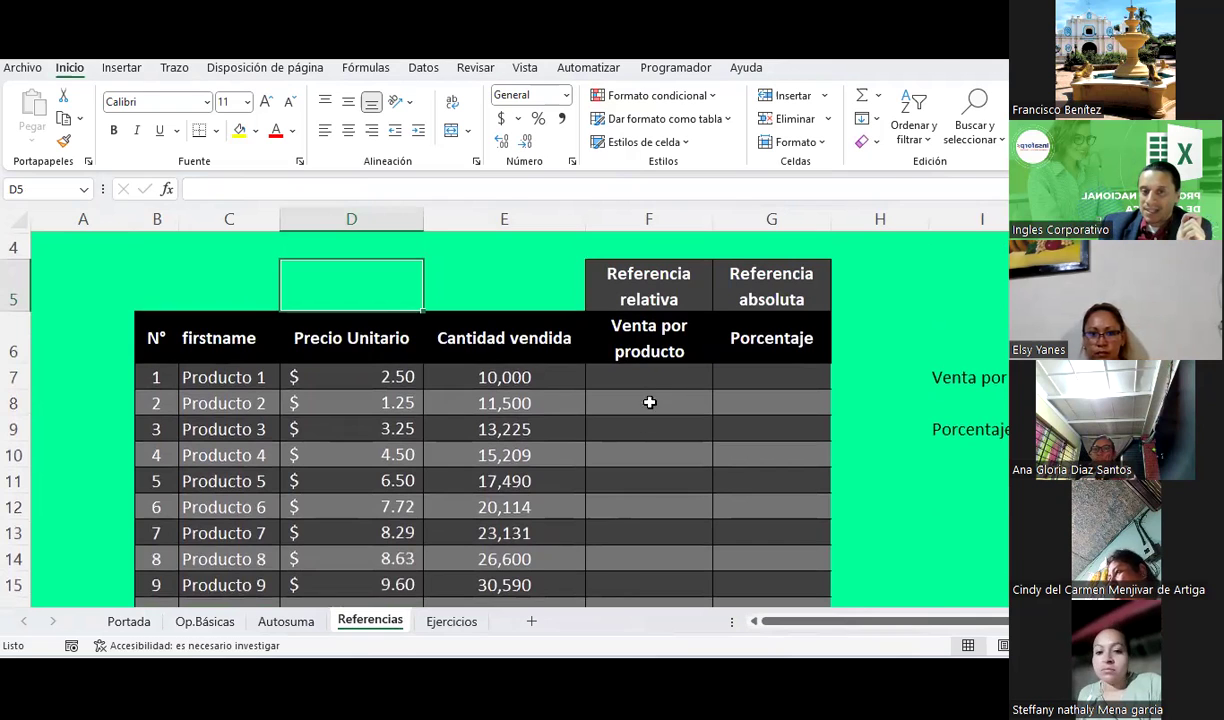
left_click(656, 370)
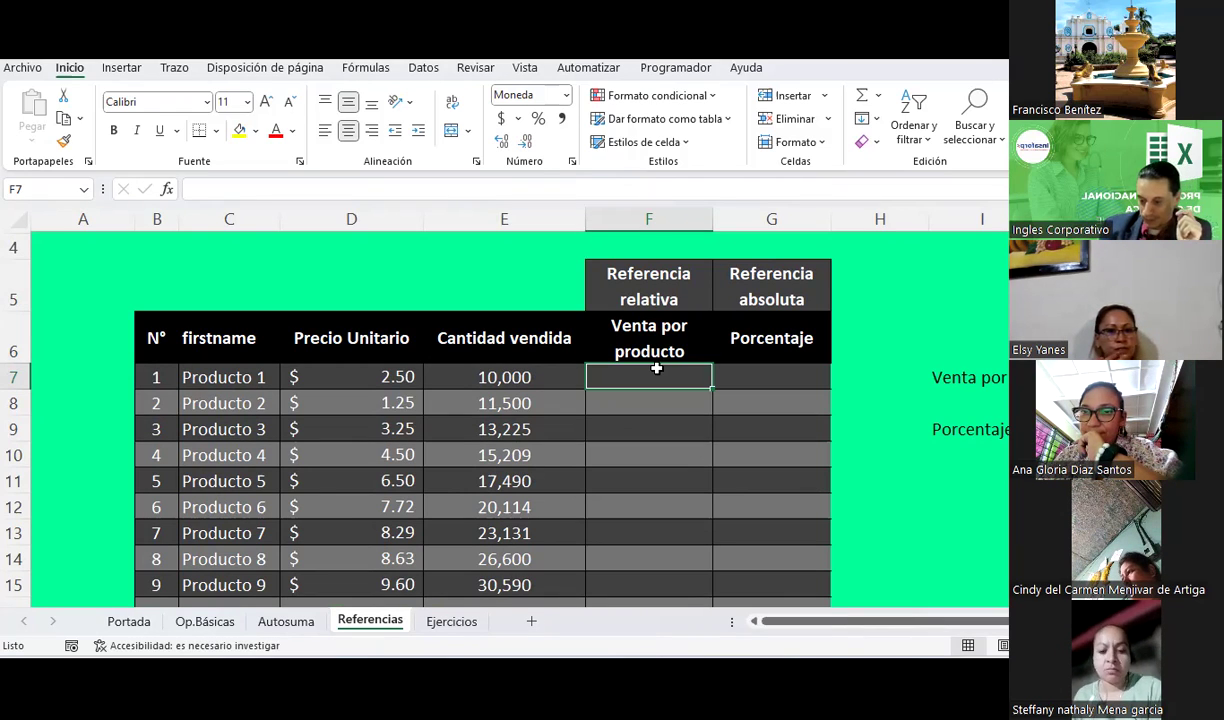
Enter =D7*E7 in F7 to multiply unit price by quantity sold.
type("=")
key("Left")
key("Left")
type("*")
key("Left")
key("Return")
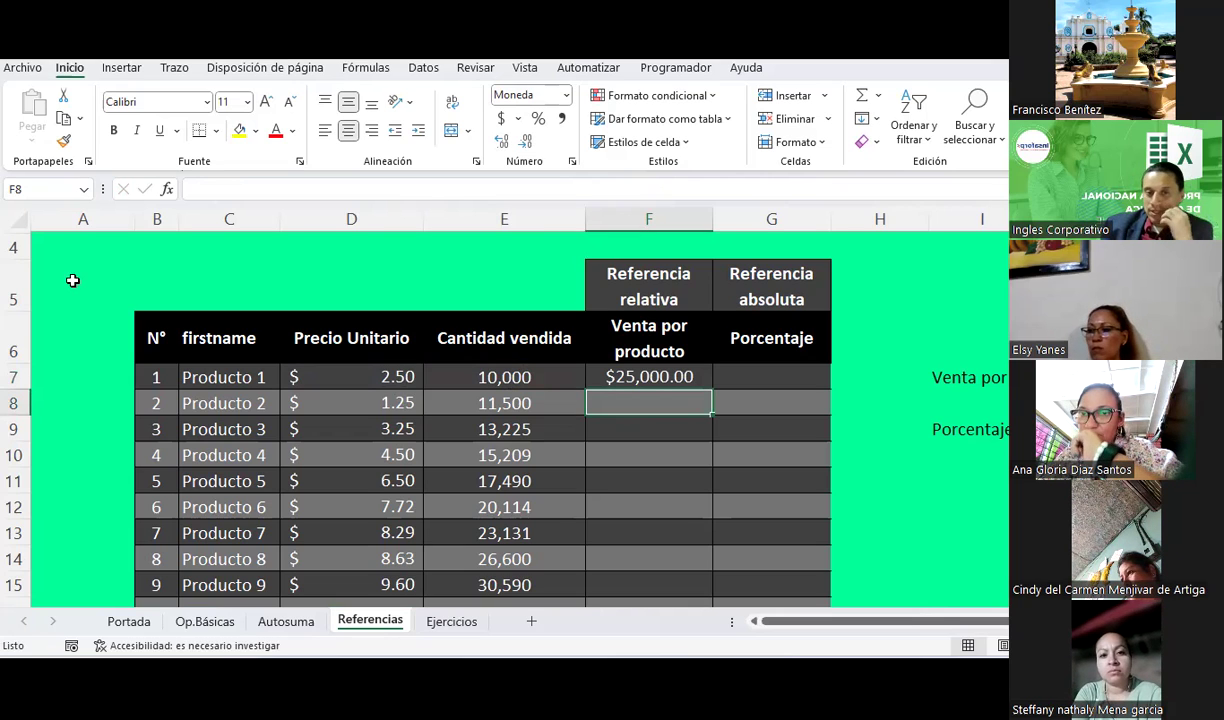
Fill the sales formula down from F7 to F16 for all ten products.
left_click(637, 481)
scroll(637, 483, "down", 1)
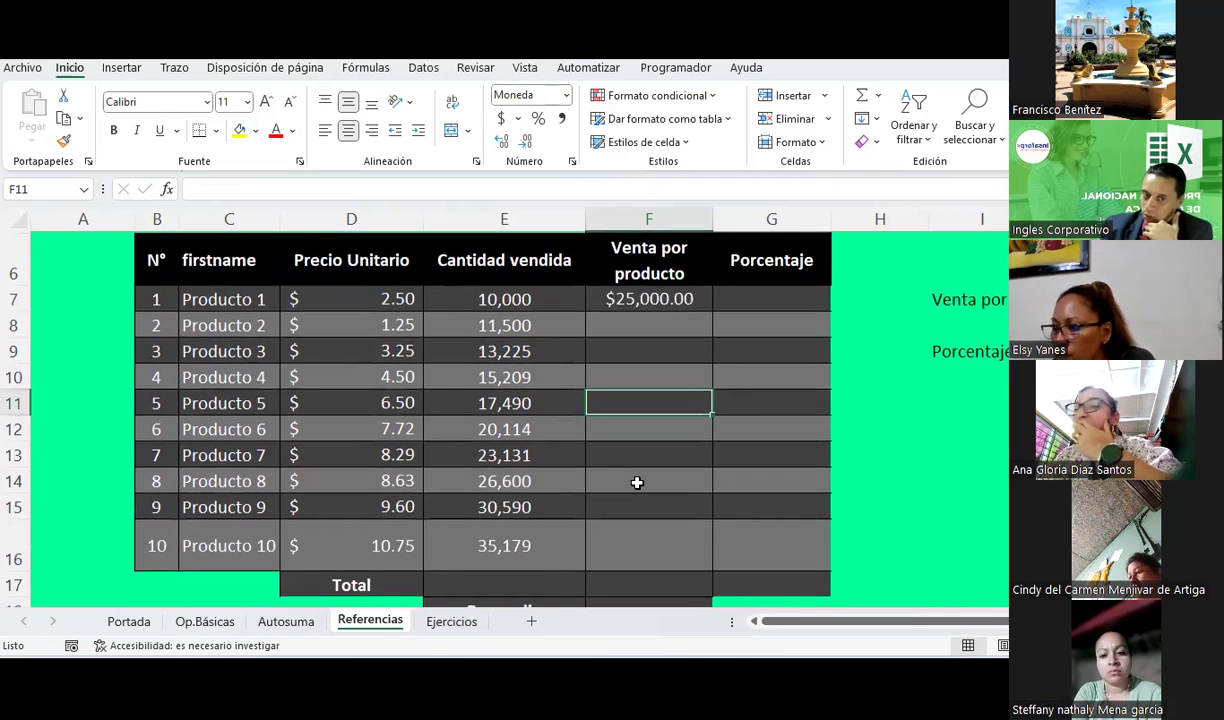
left_click(680, 299)
left_click_drag(712, 309, 697, 548)
left_click(866, 450)
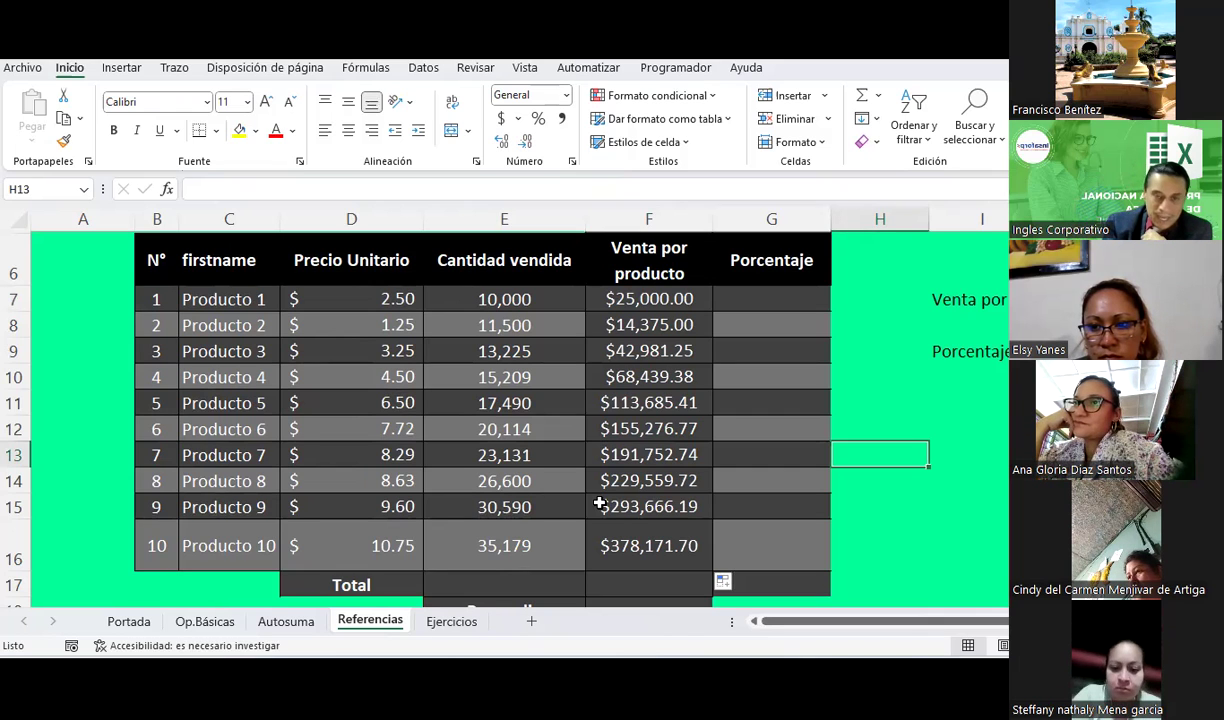
Undo the fill and instead copy F7's formula and paste it into F8:F16.
key("ctrl+z")
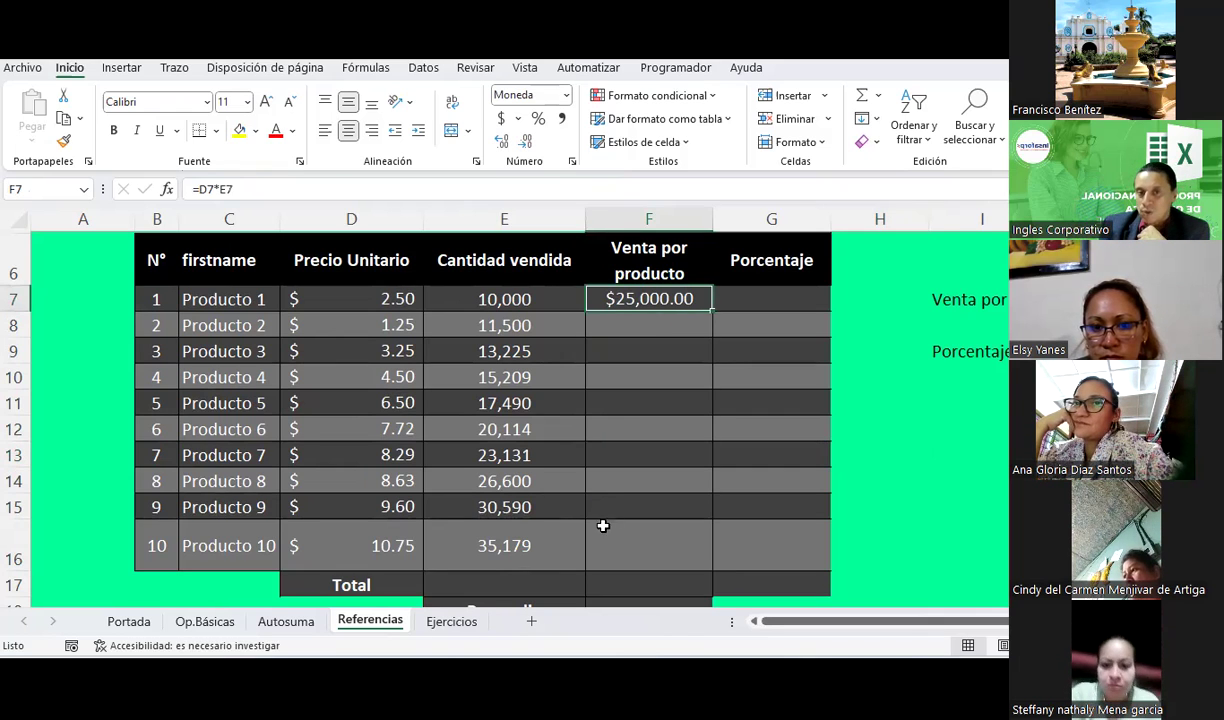
right_click(651, 300)
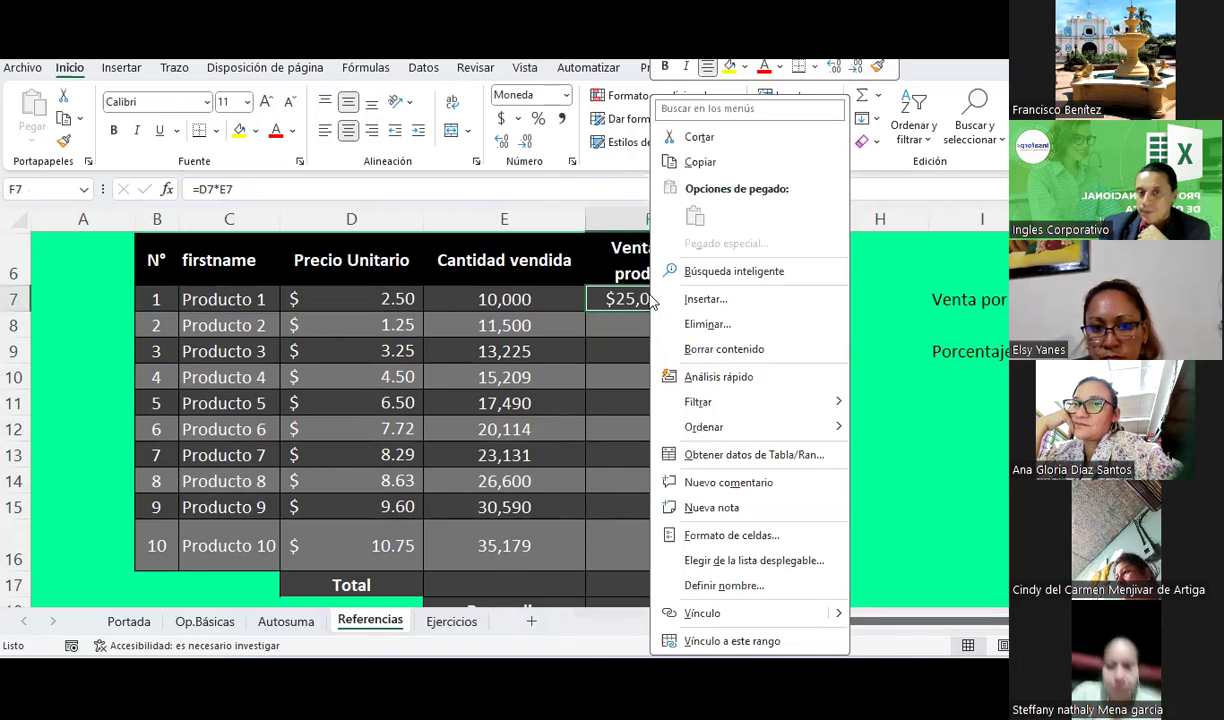
left_click(699, 161)
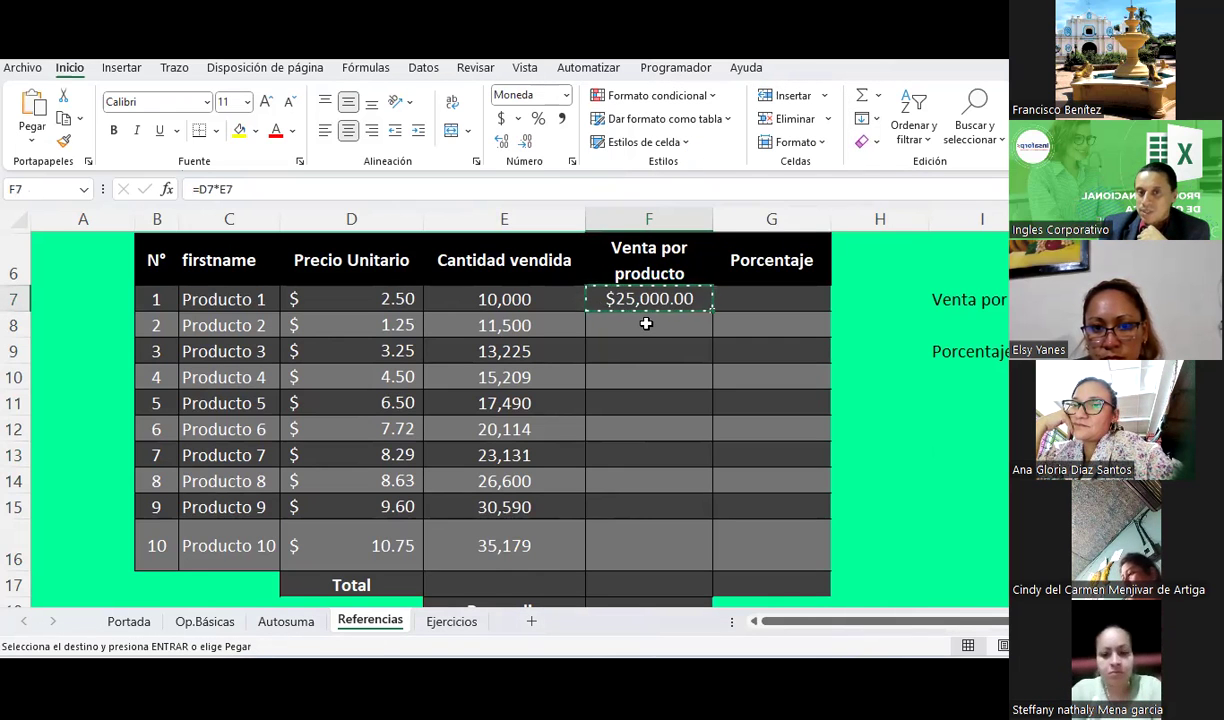
left_click_drag(646, 323, 653, 544)
right_click(653, 544)
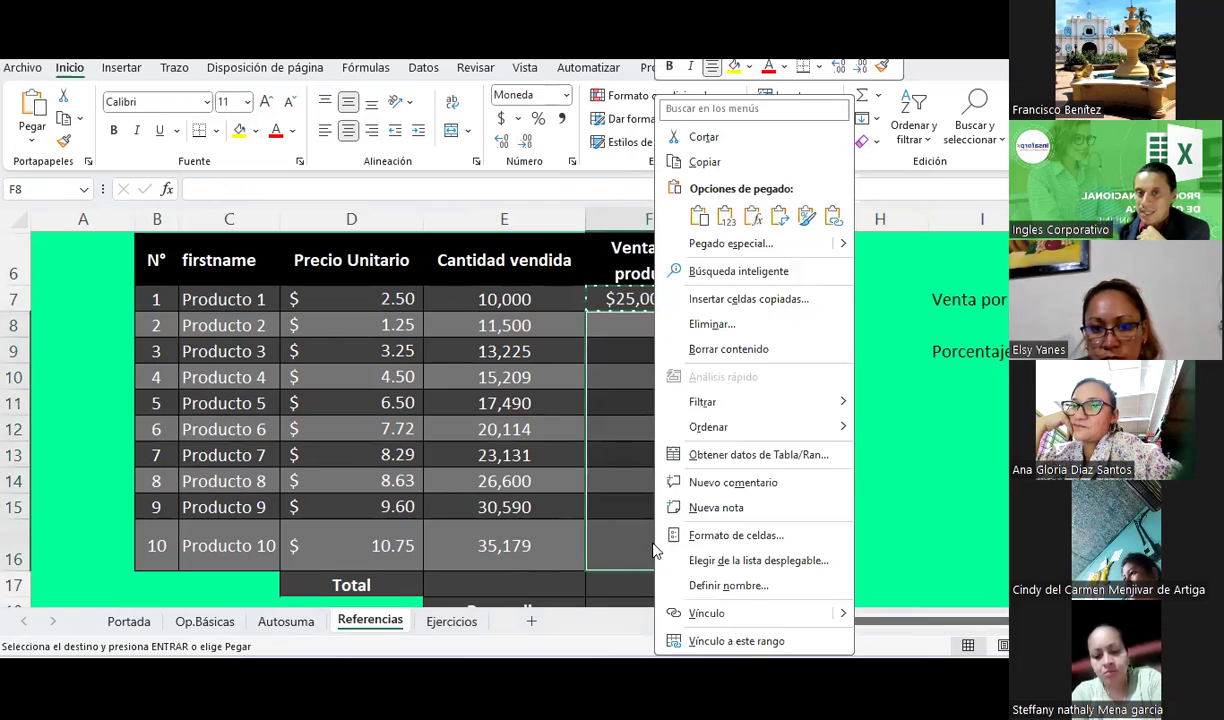
left_click(757, 212)
left_click(792, 350)
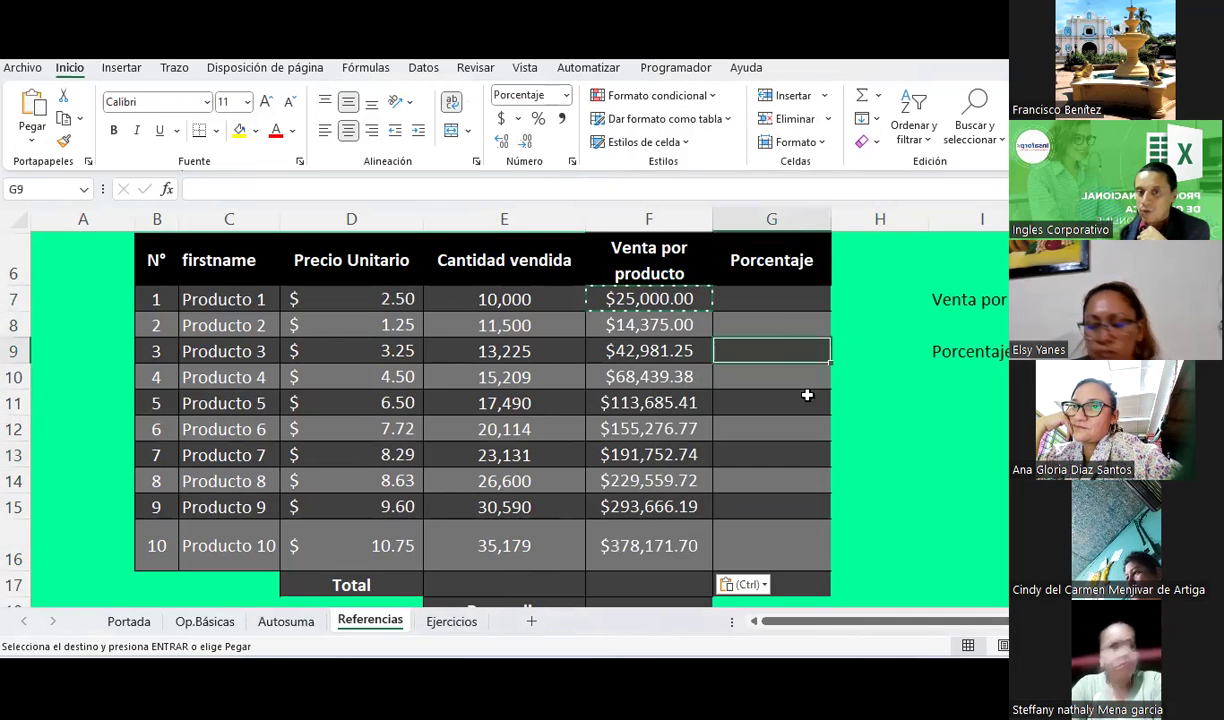
Check the pasted sales formulas down the column and the D7, E7, F7 references.
left_click(665, 327)
left_click(664, 351)
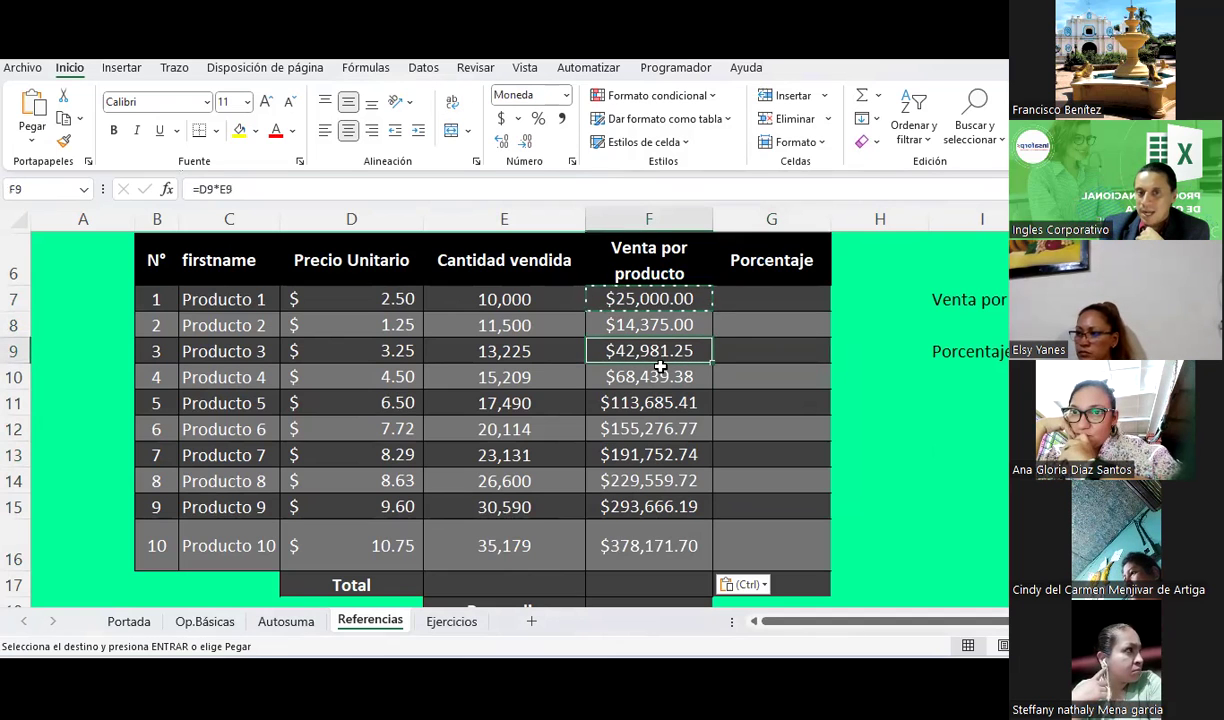
left_click(660, 375)
left_click(647, 350)
left_click(639, 322)
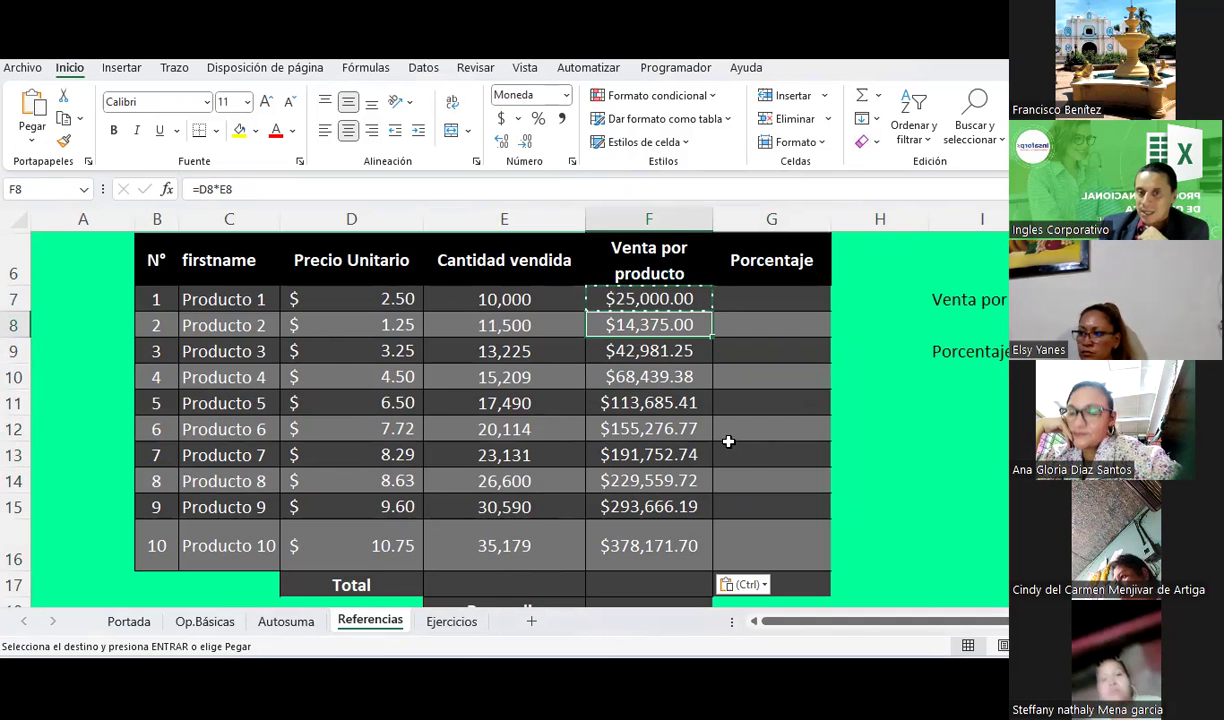
scroll(660, 500, "down", 2)
scroll(647, 400, "up", 3)
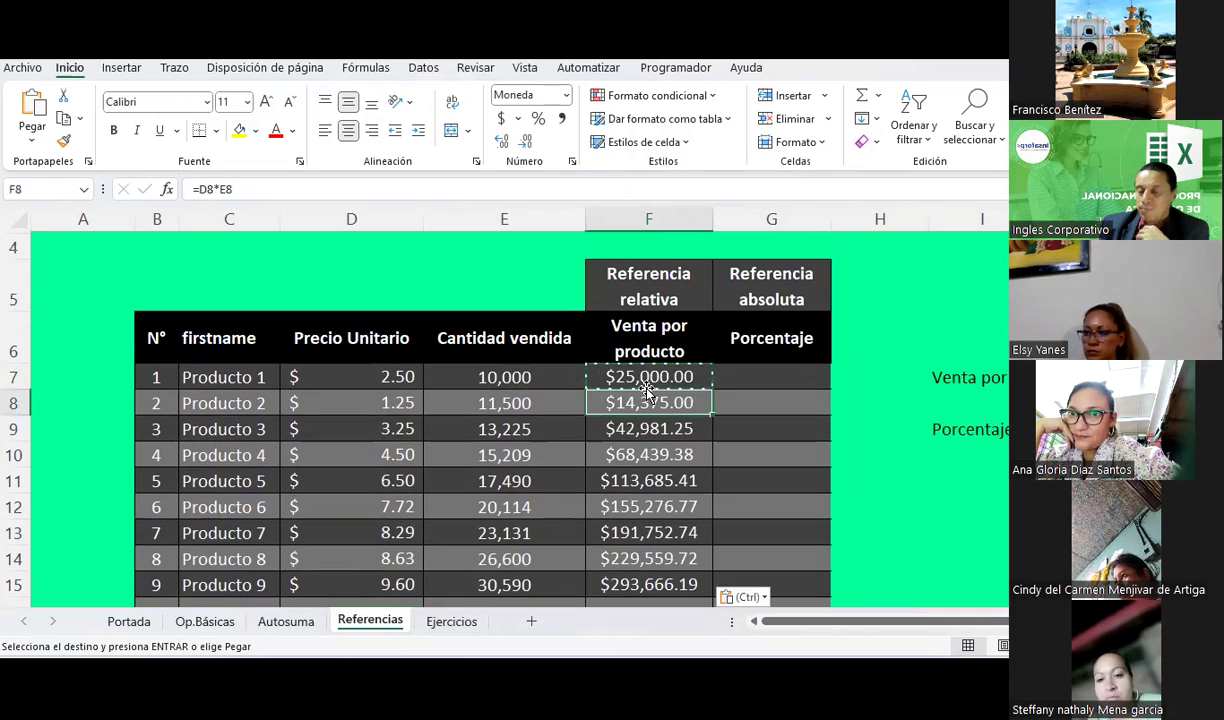
scroll(647, 395, "down", 2)
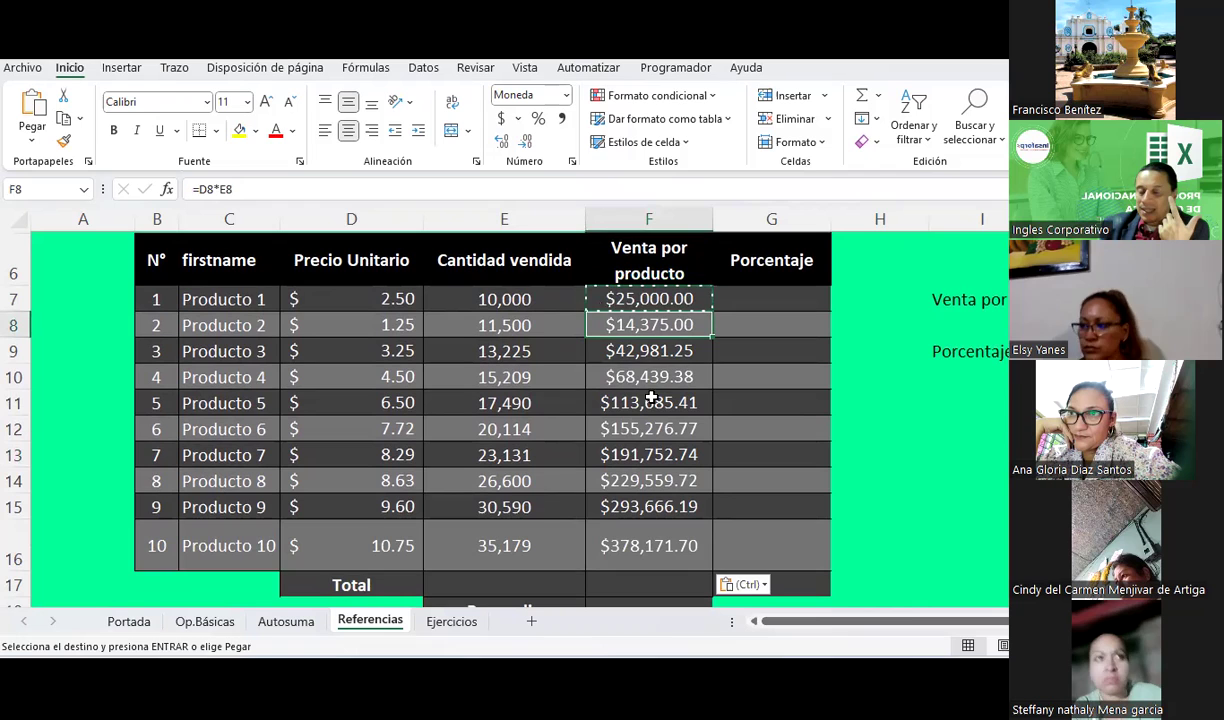
key("Down")
key("Down")
key("Down")
key("Down")
key("Down")
key("Down")
key("Down")
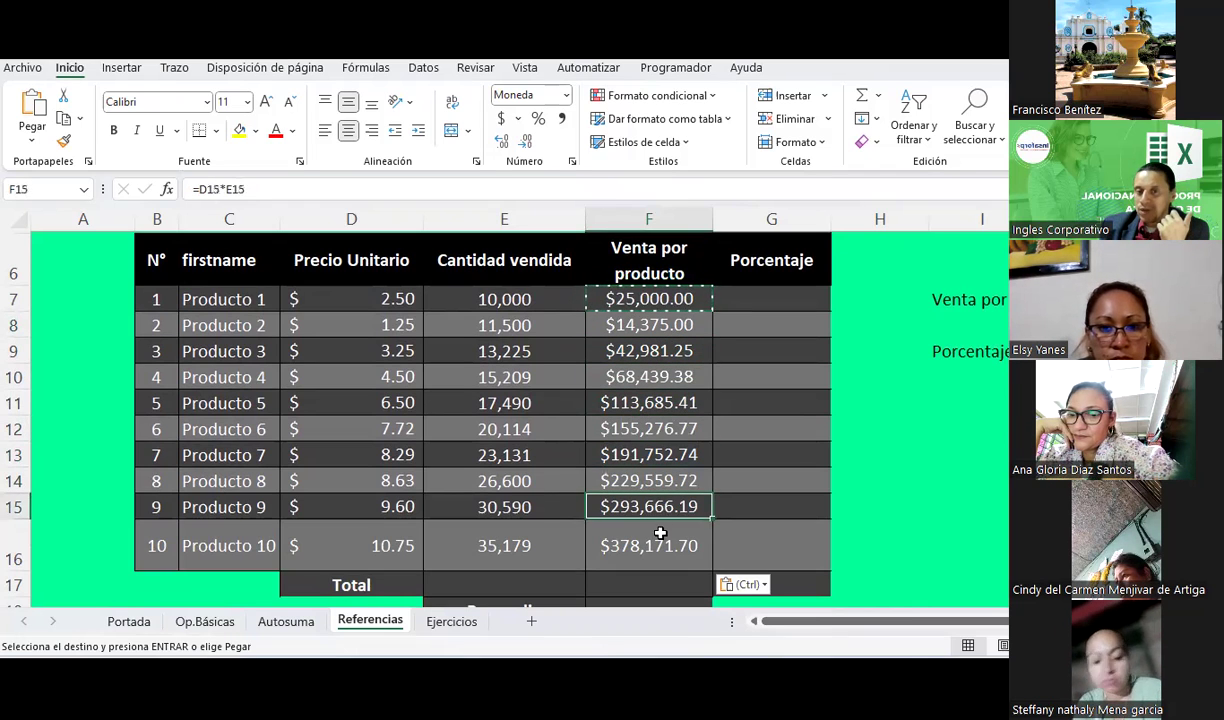
key("Down")
left_click(371, 291)
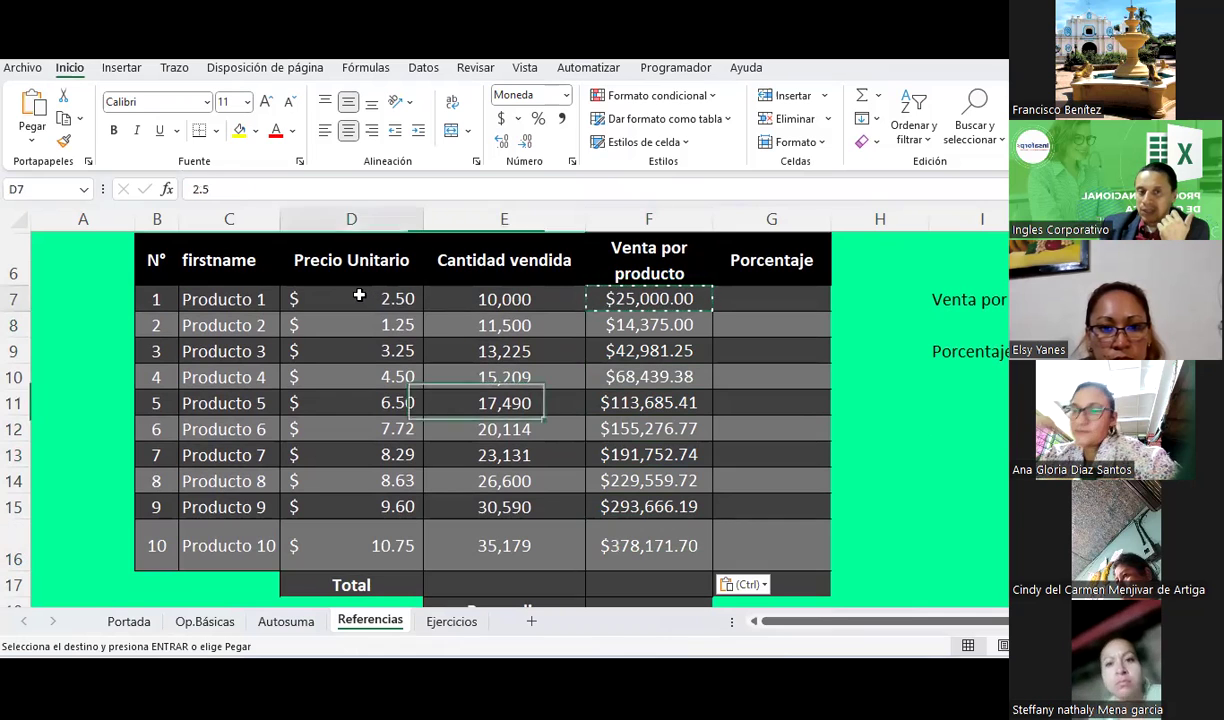
left_click(470, 299)
left_click(651, 297)
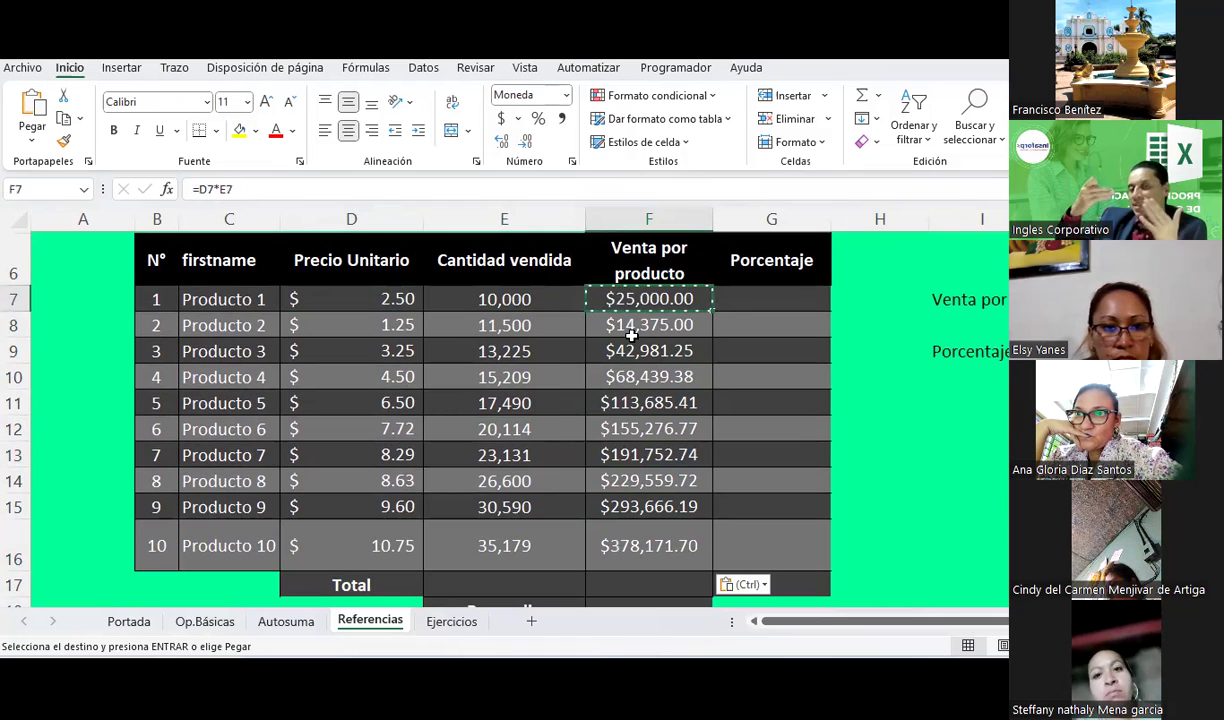
AutoSum the Venta por producto column in F17, giving $1,512,908.16.
scroll(597, 279, "down", 2)
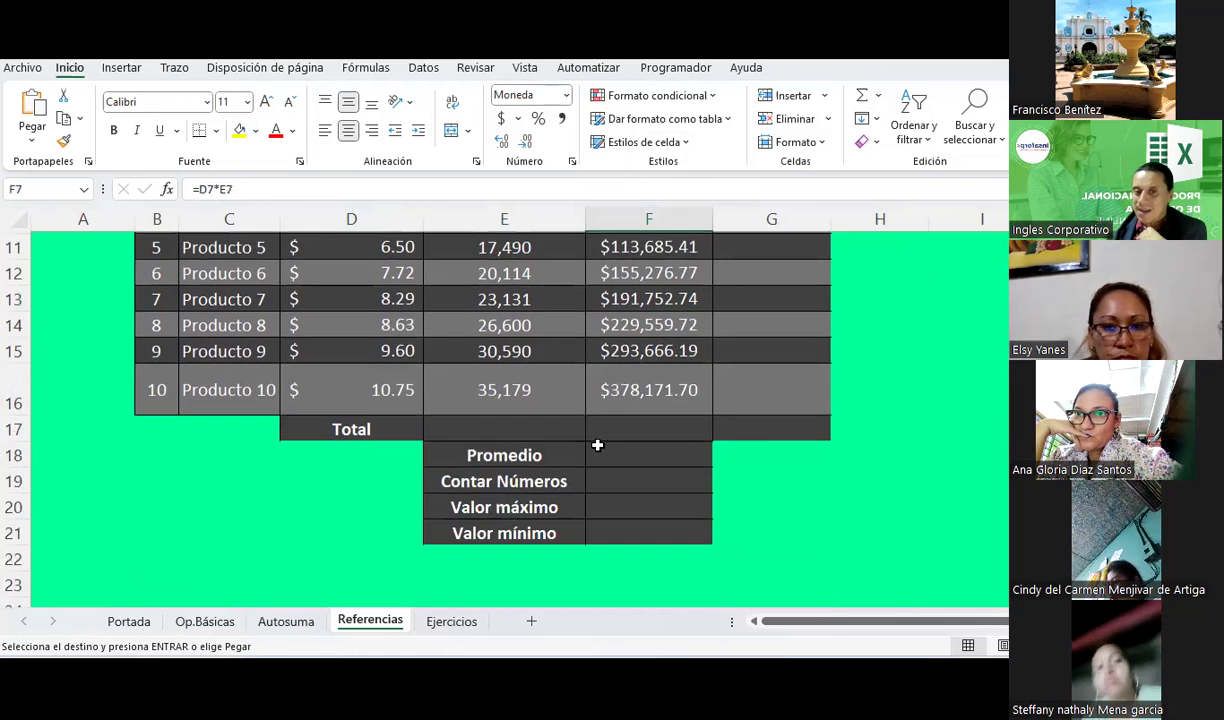
left_click(626, 398)
left_click(628, 428)
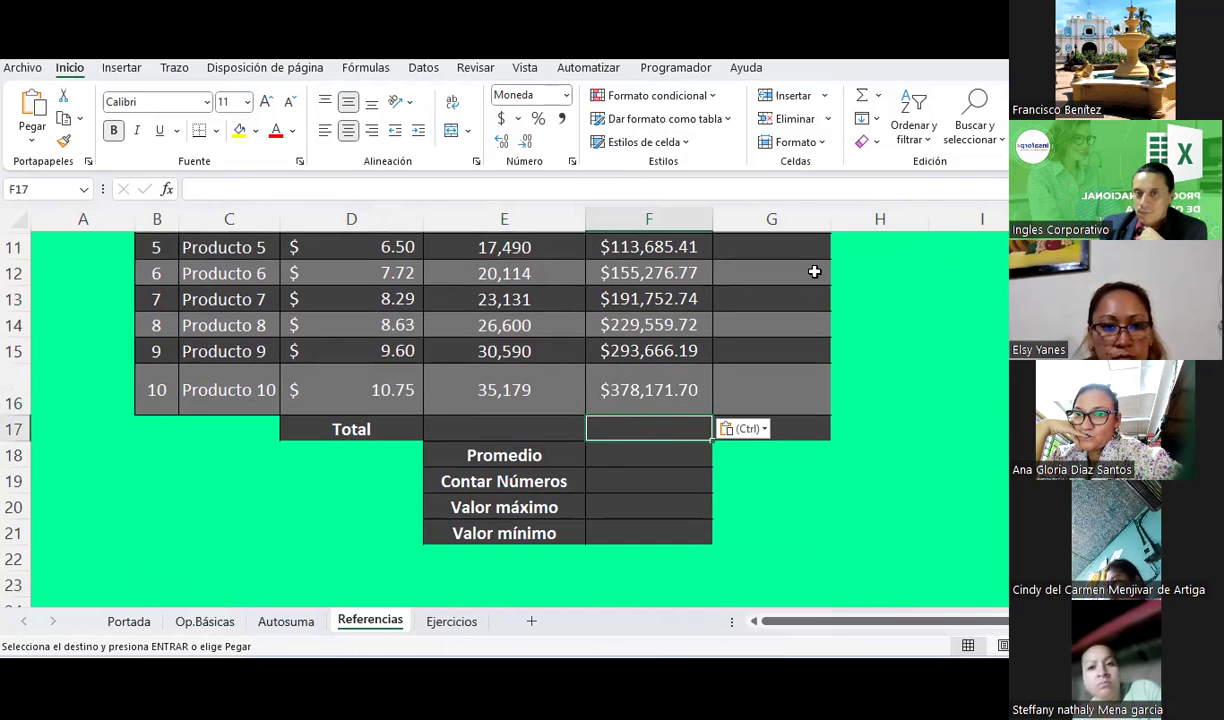
left_click(860, 97)
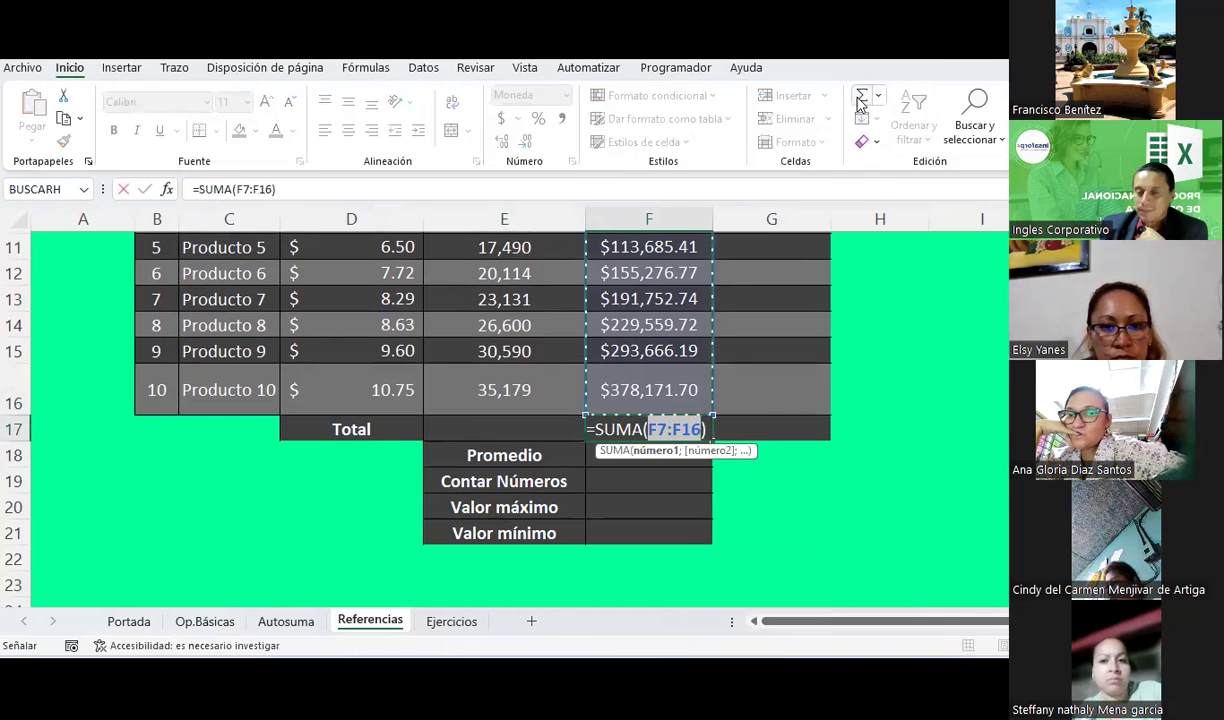
left_click(860, 100)
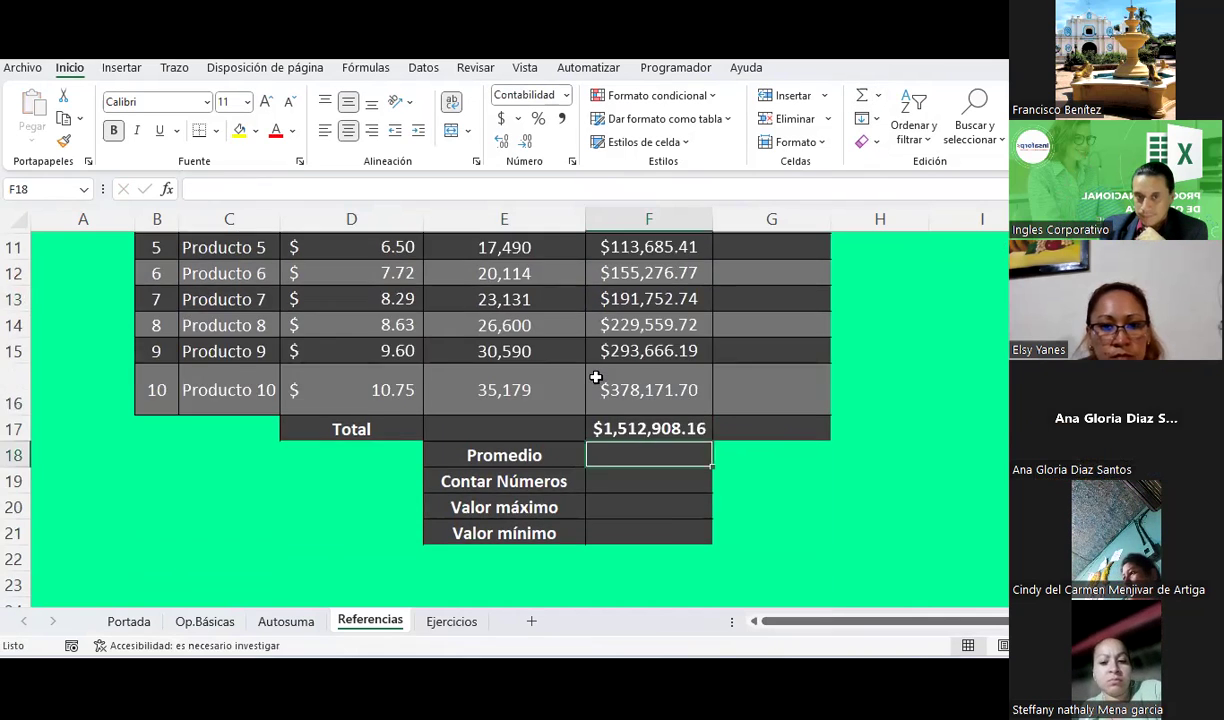
AutoSum the Cantidad vendida column in E17, giving 203,037 units.
scroll(590, 376, "up", 2)
scroll(536, 509, "down", 1)
left_click(536, 512)
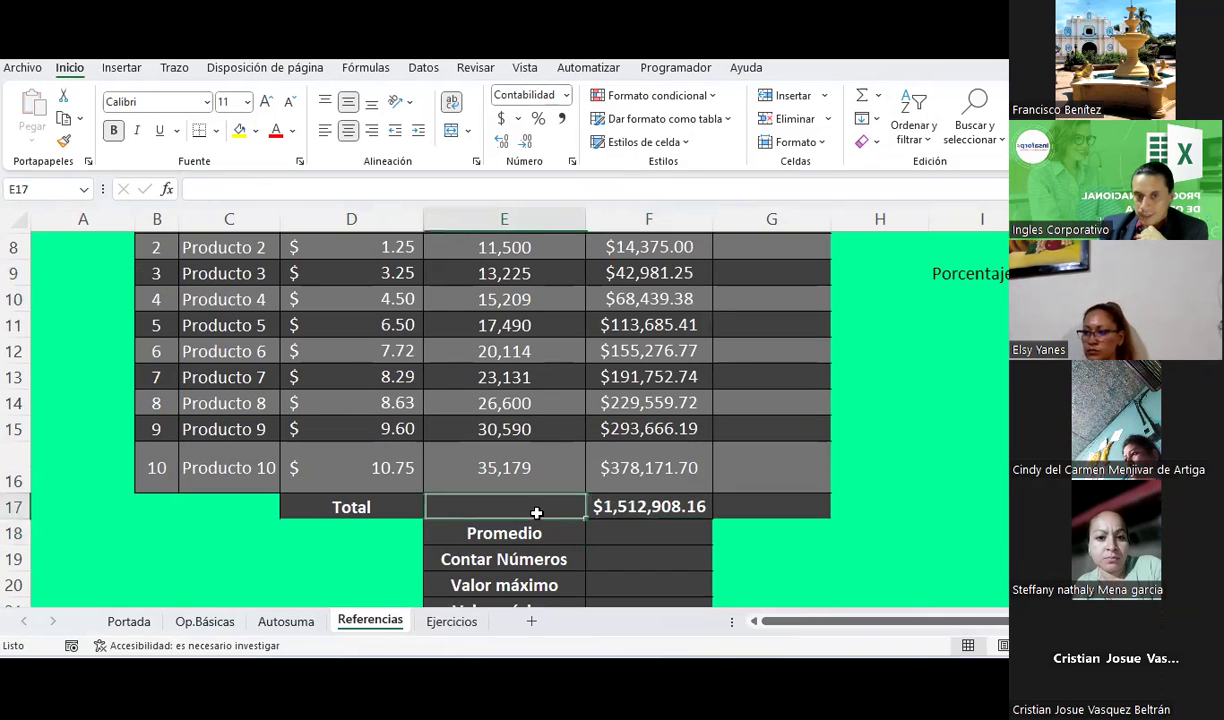
left_click(862, 96)
key("Return")
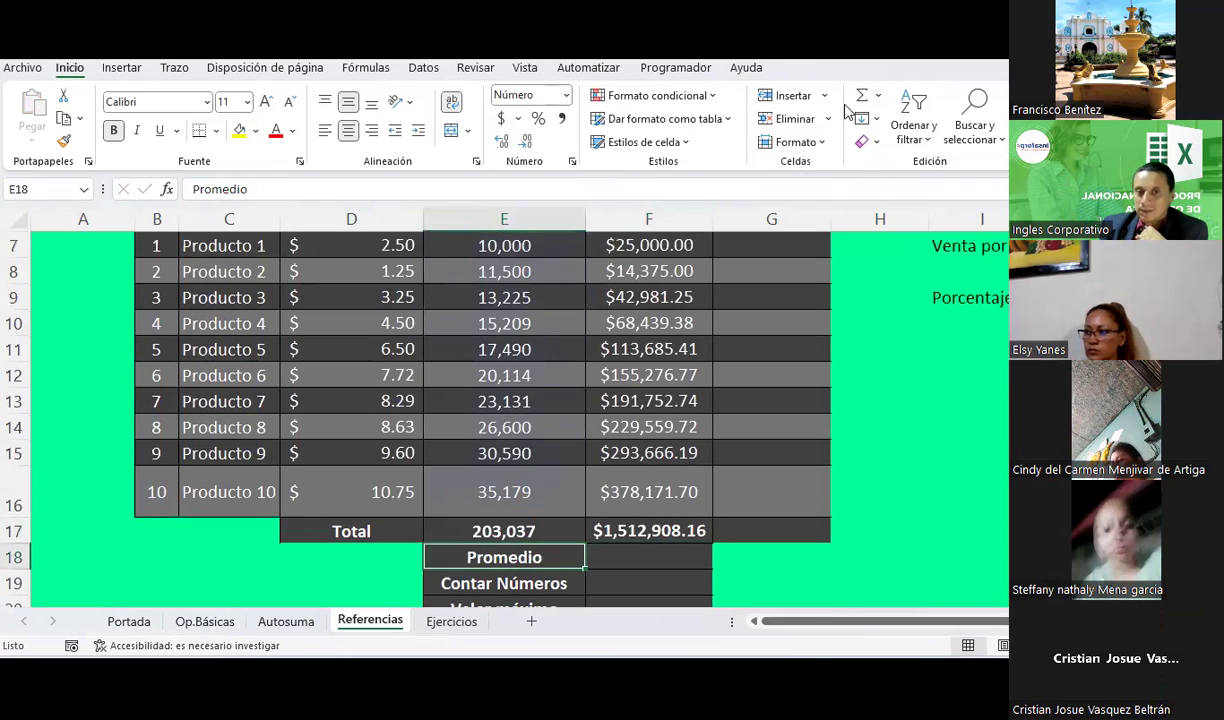
scroll(600, 400, "up", 2)
left_click(621, 370)
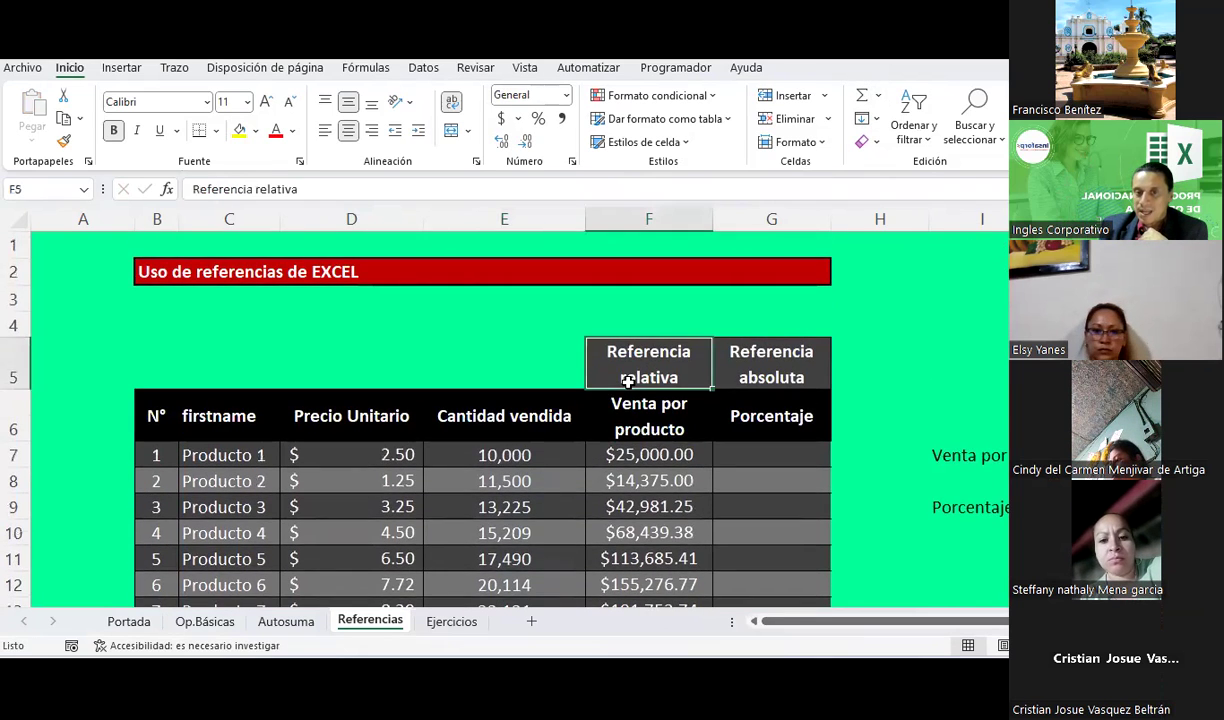
scroll(621, 375, "down", 2)
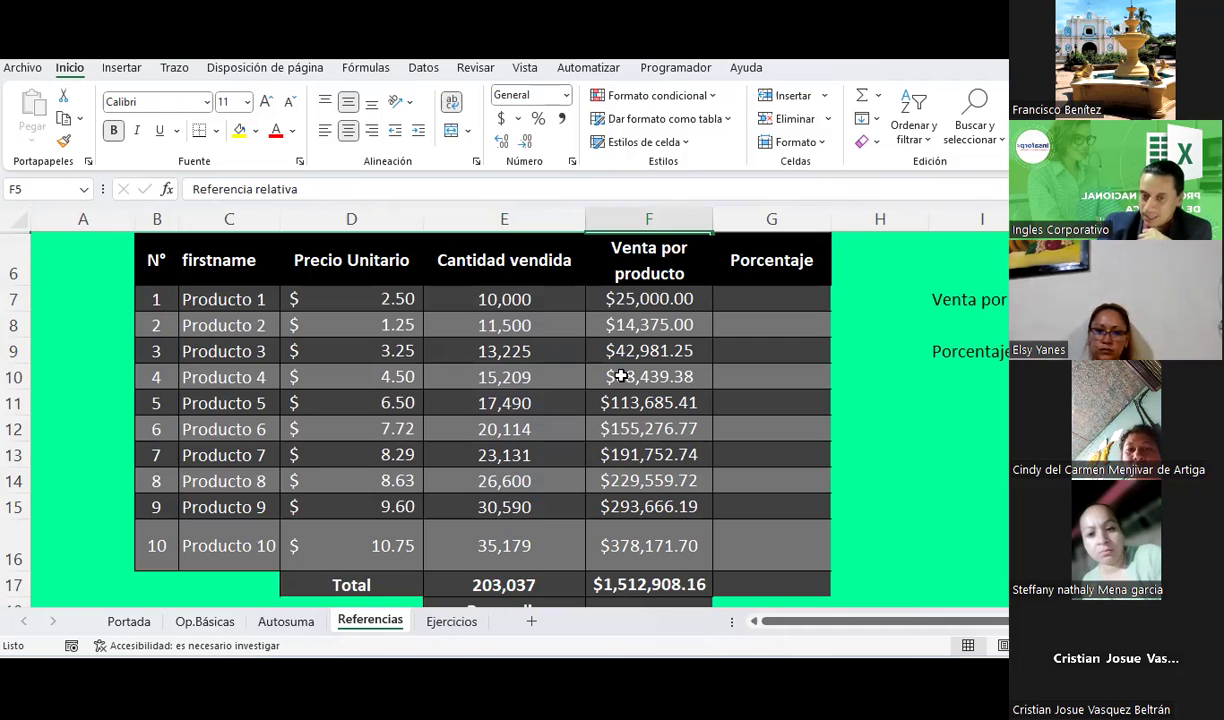
Start the first product's percentage in G7 as =F7/F17.
left_click(794, 293)
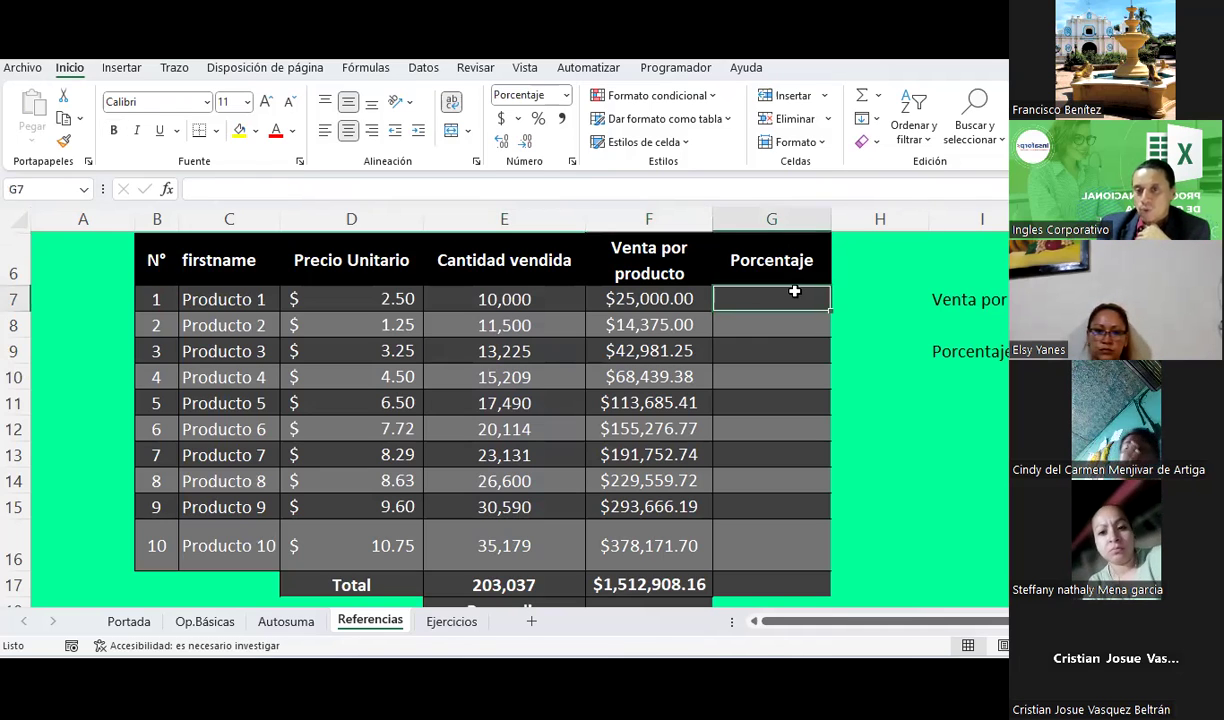
scroll(775, 410, "up", 1)
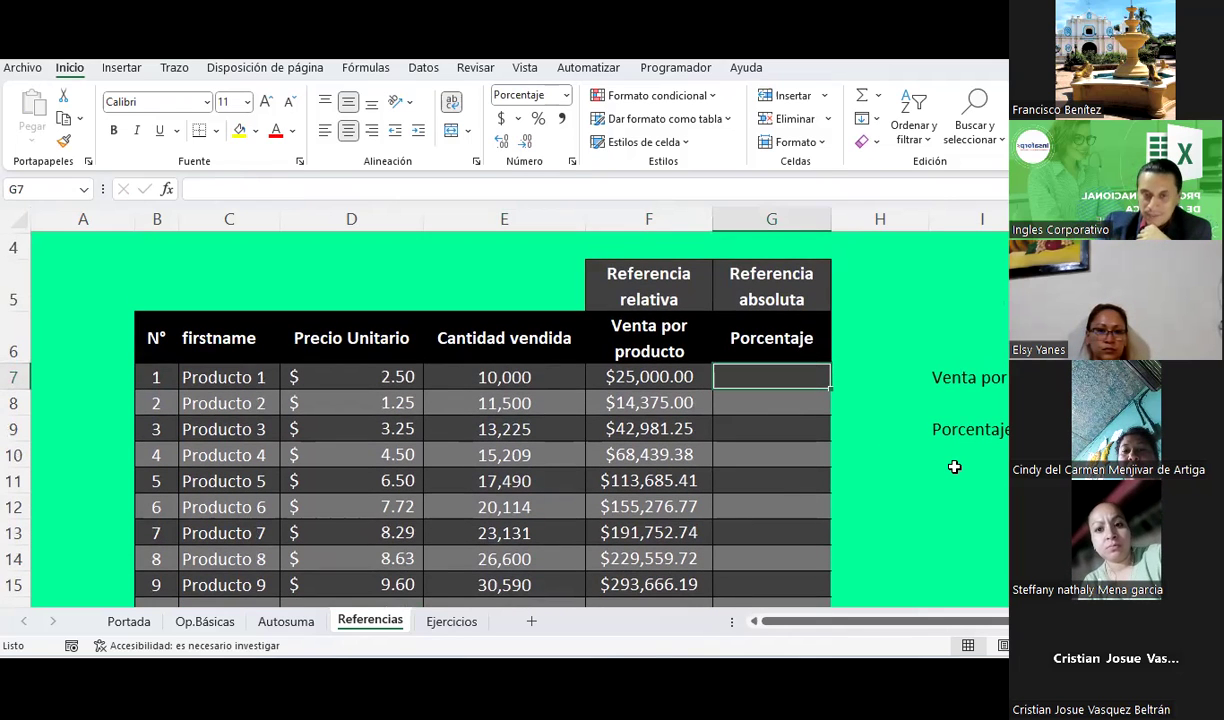
type("=")
key("Left")
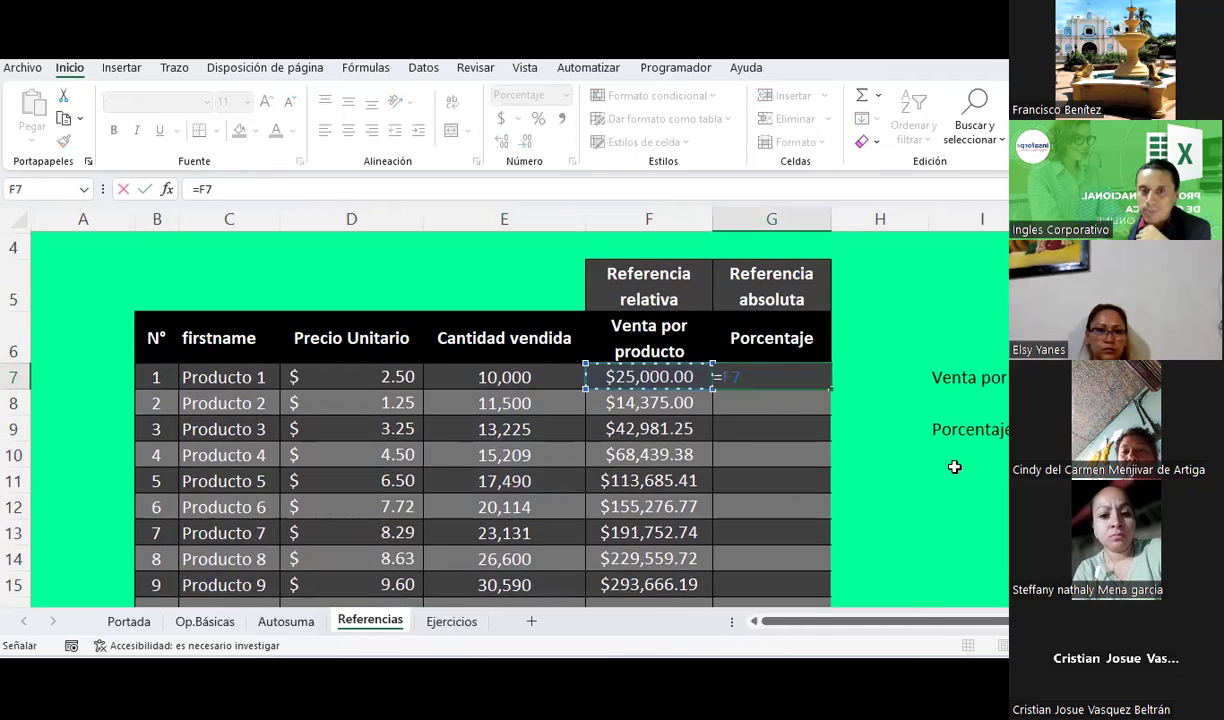
type("/")
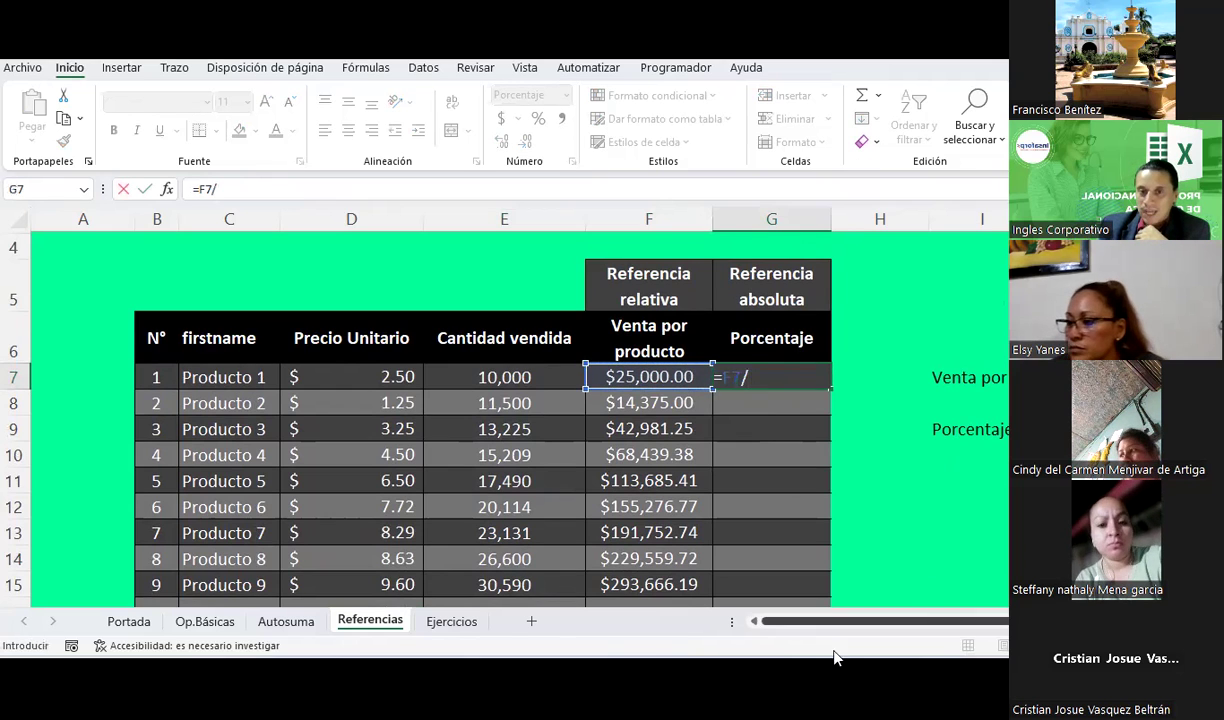
scroll(724, 486, "down", 1)
left_click(633, 537)
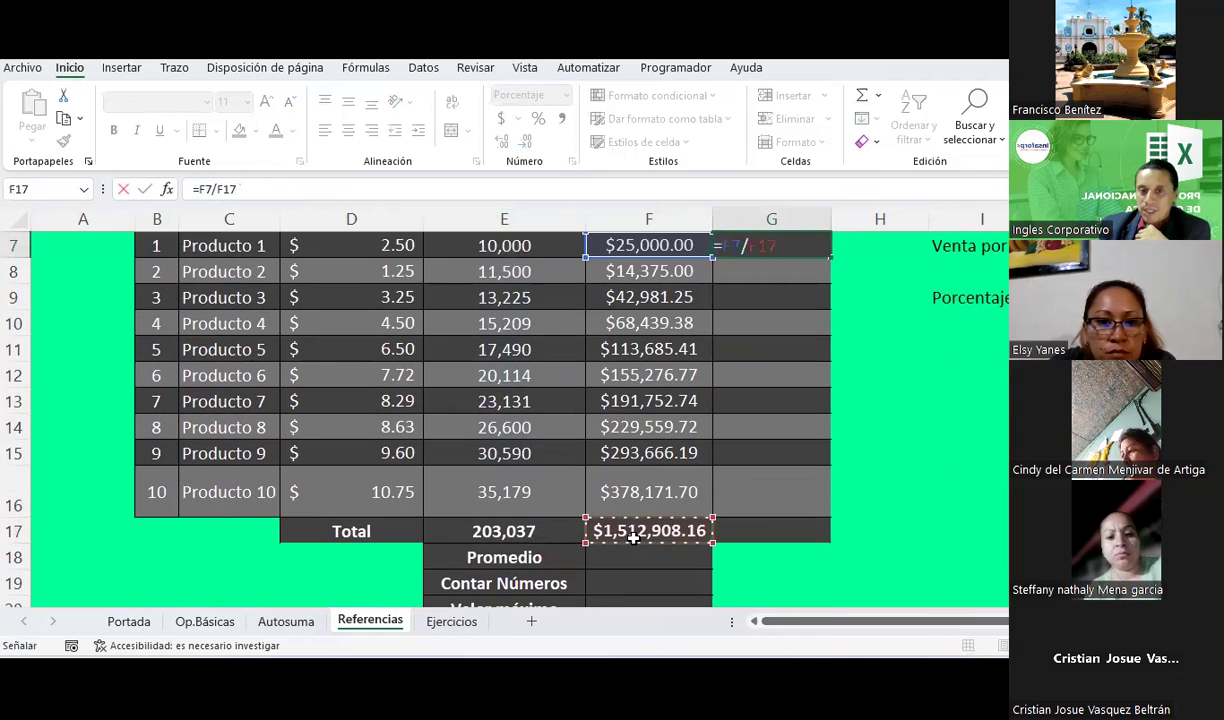
scroll(751, 478, "up", 1)
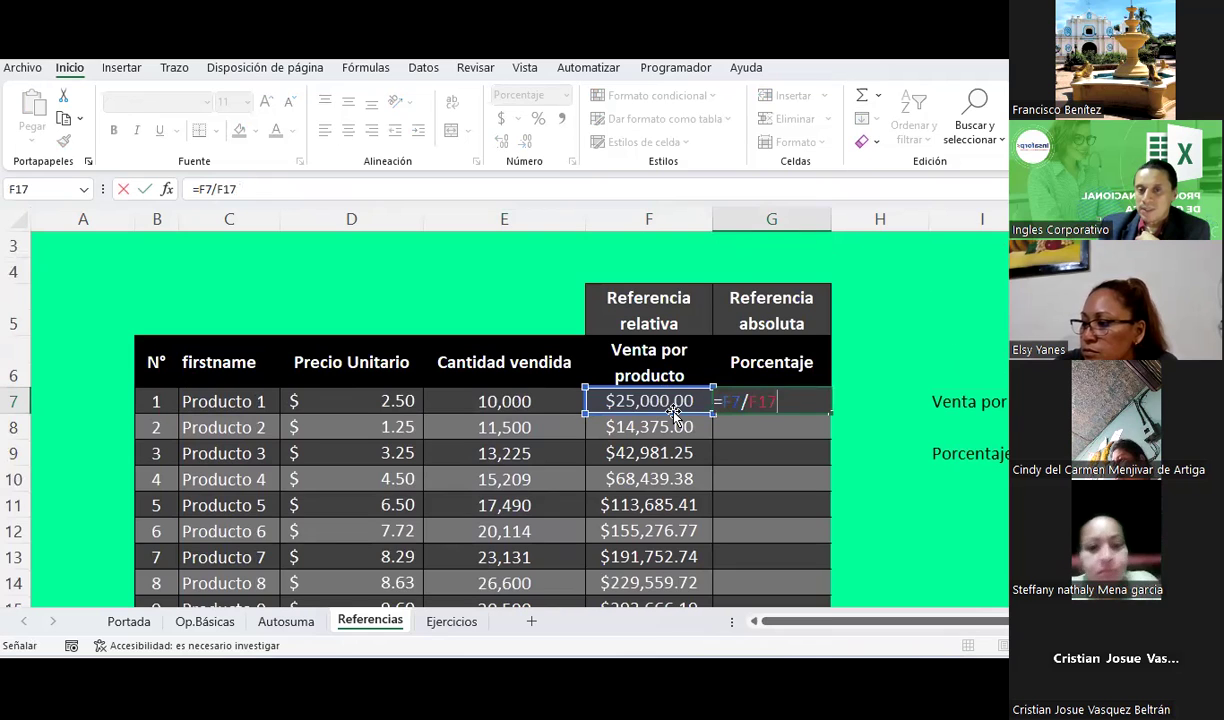
scroll(674, 414, "down", 1)
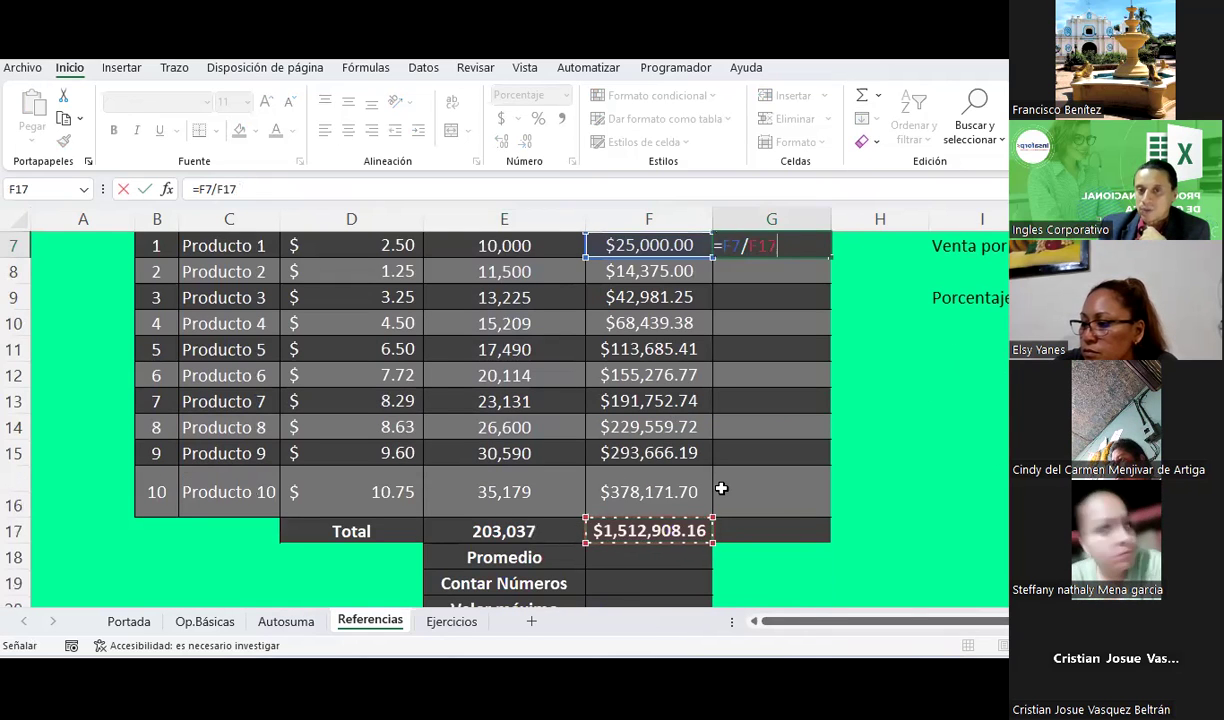
scroll(720, 487, "up", 1)
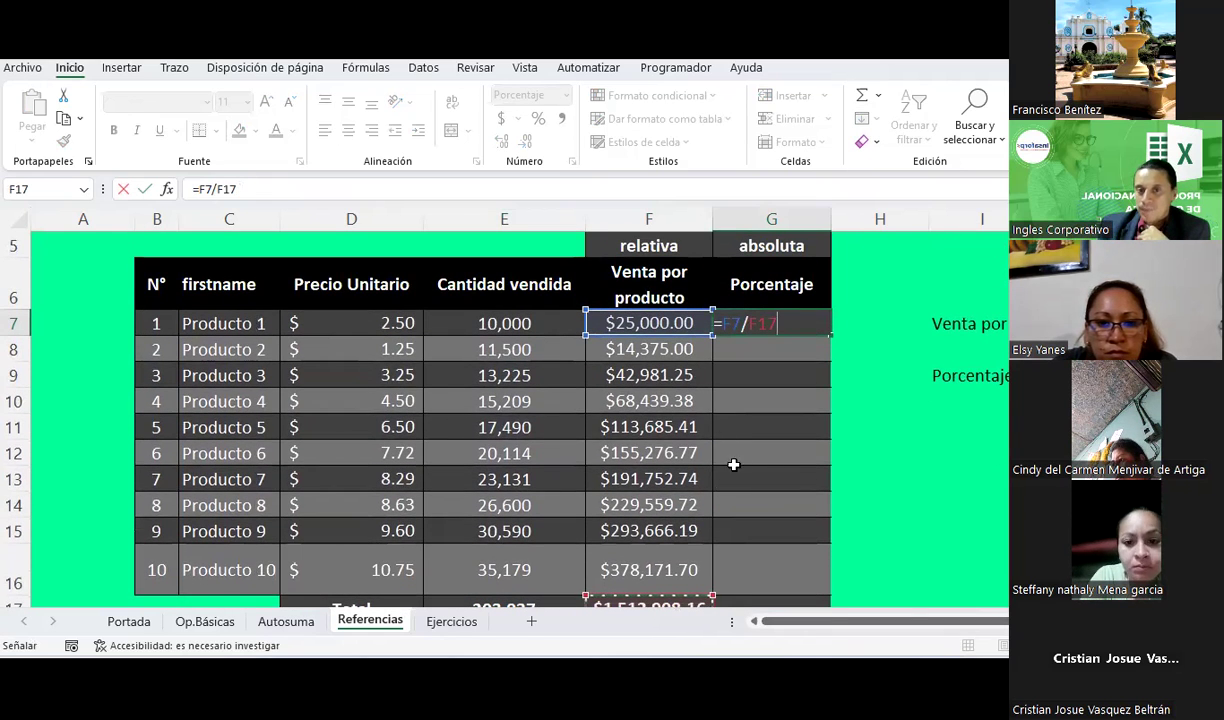
scroll(655, 515, "down", 1)
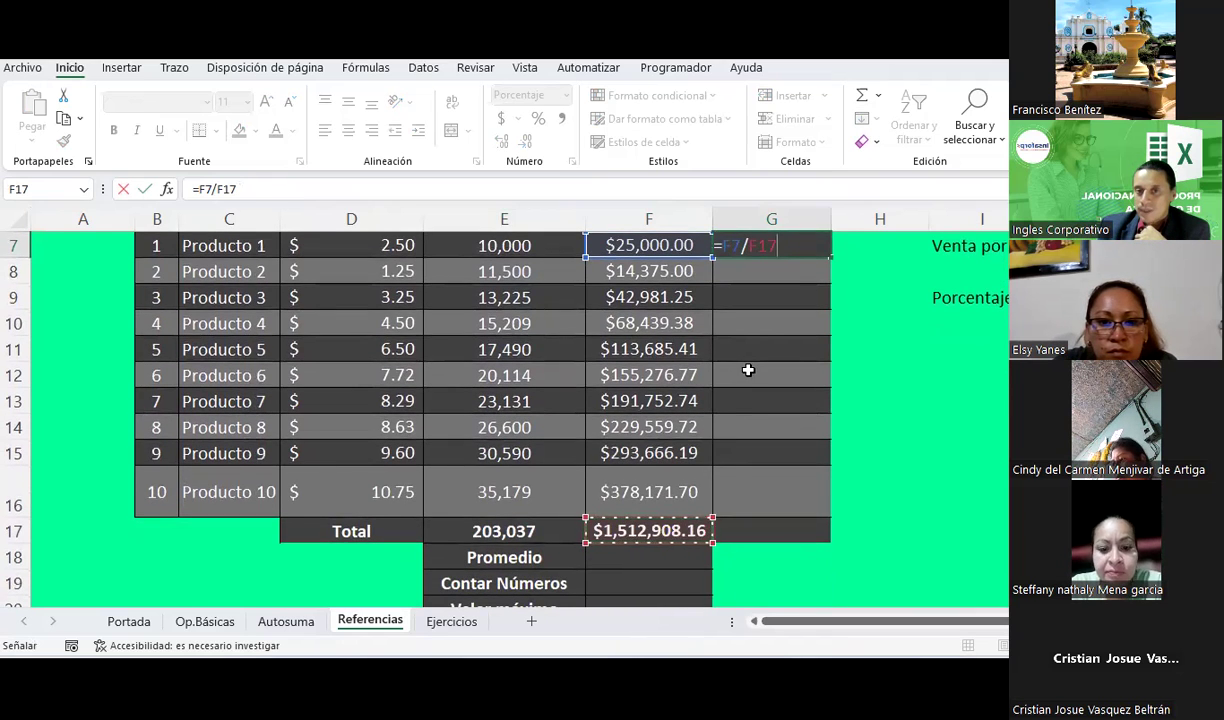
scroll(750, 390, "up", 2)
Make the total absolute so G7 holds =F7/$F$17, showing 1.65%.
left_click(762, 401)
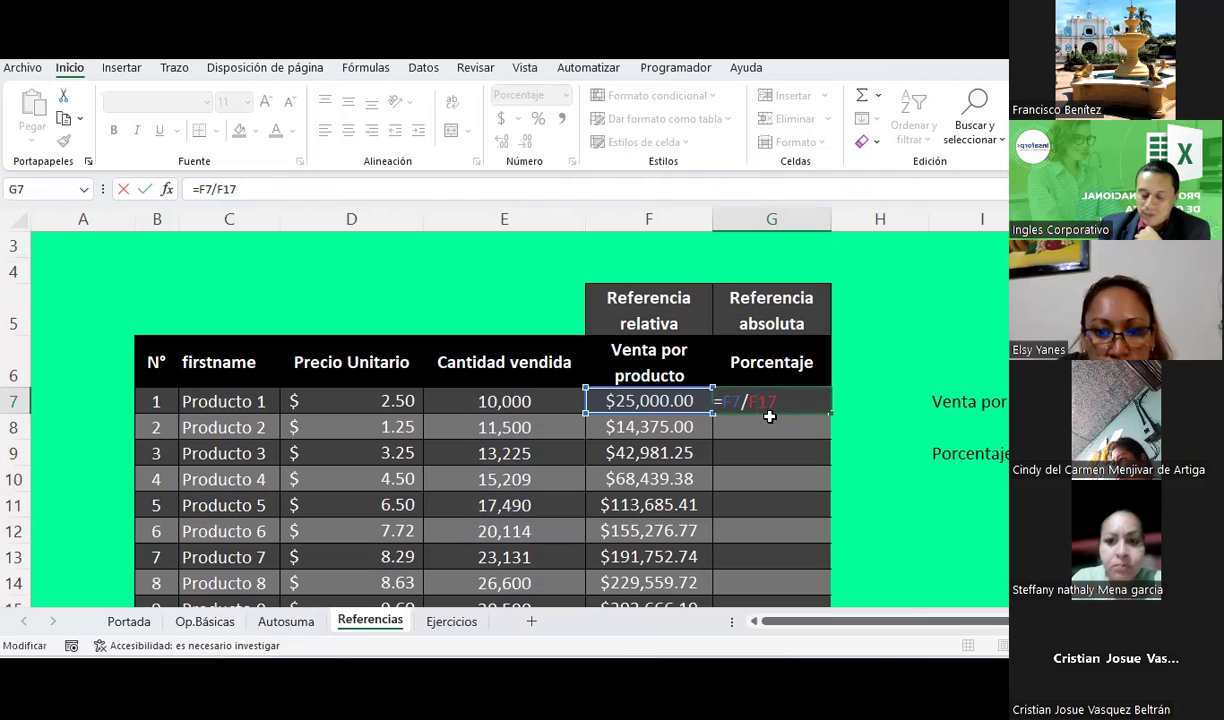
key("F4")
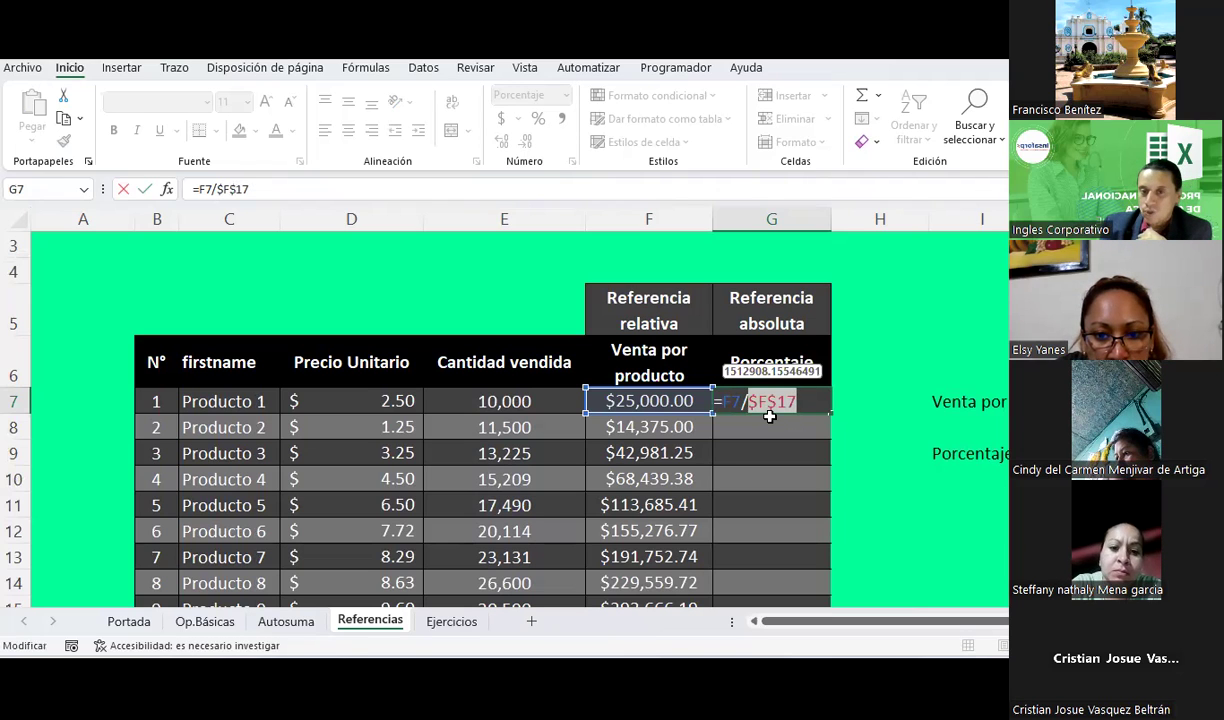
key("Return")
left_click(773, 411)
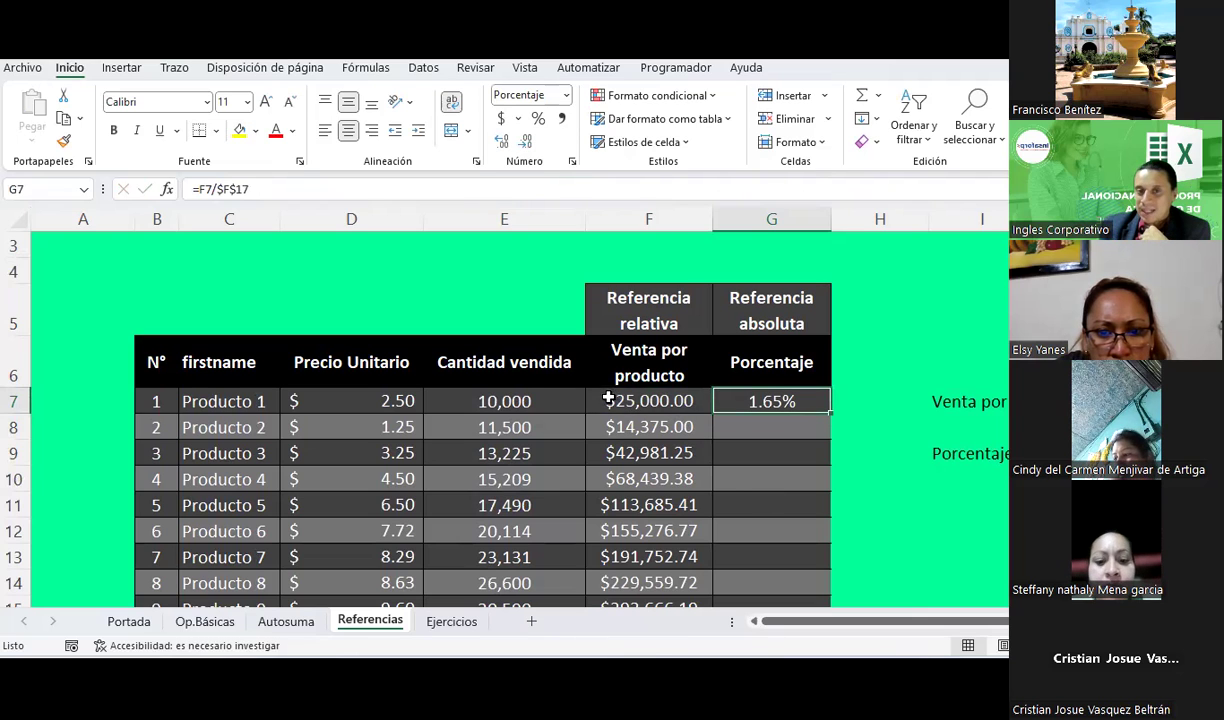
scroll(669, 436, "down", 2)
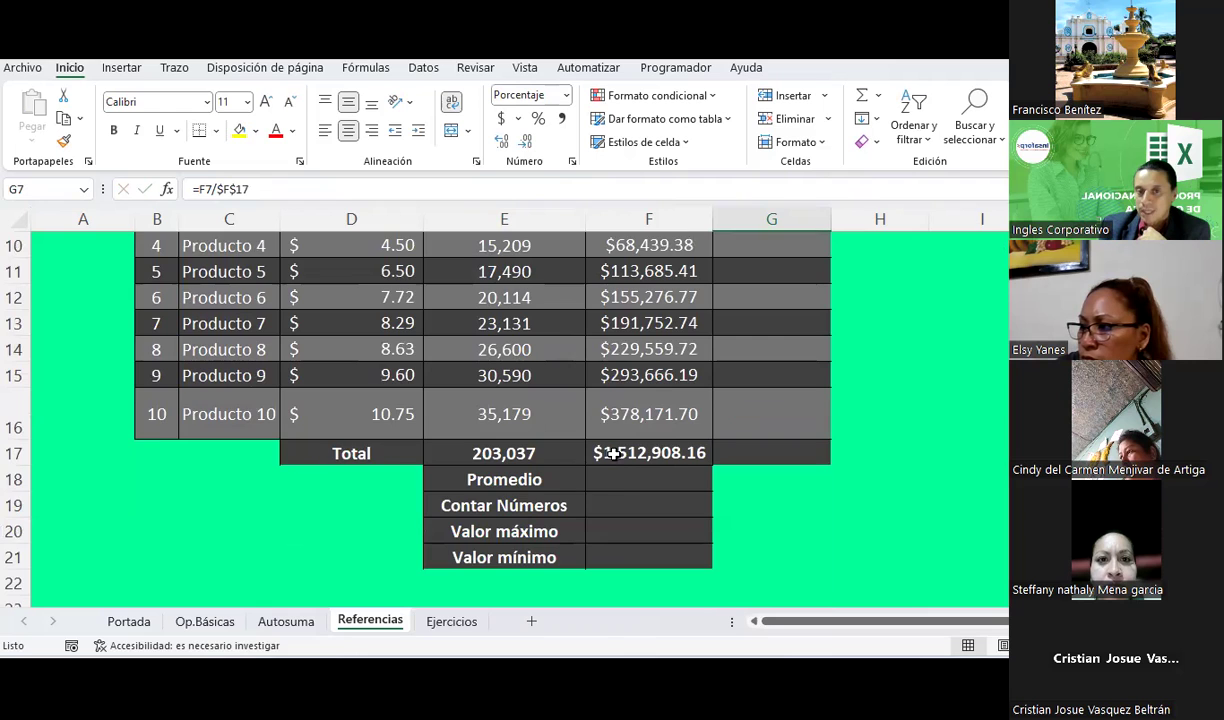
scroll(710, 453, "up", 2)
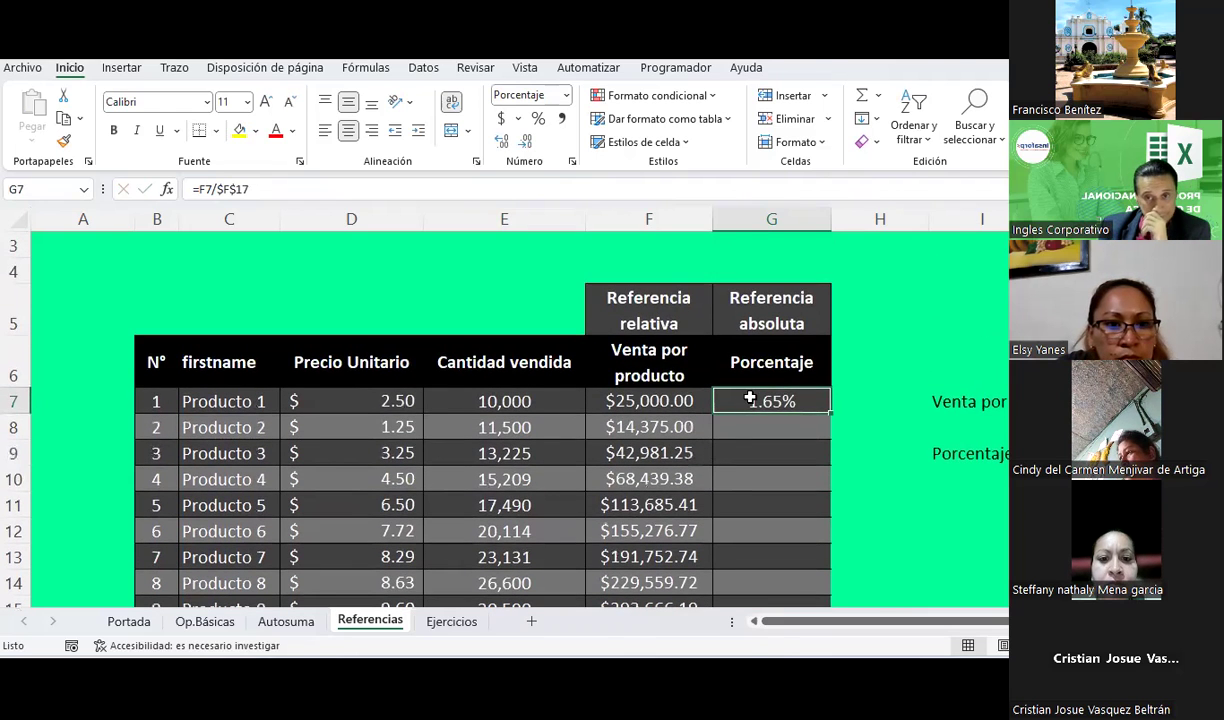
Copy G7's percentage formula into G8:G16 for products 2 through 10.
right_click(750, 398)
left_click(790, 160)
scroll(780, 313, "down", 1)
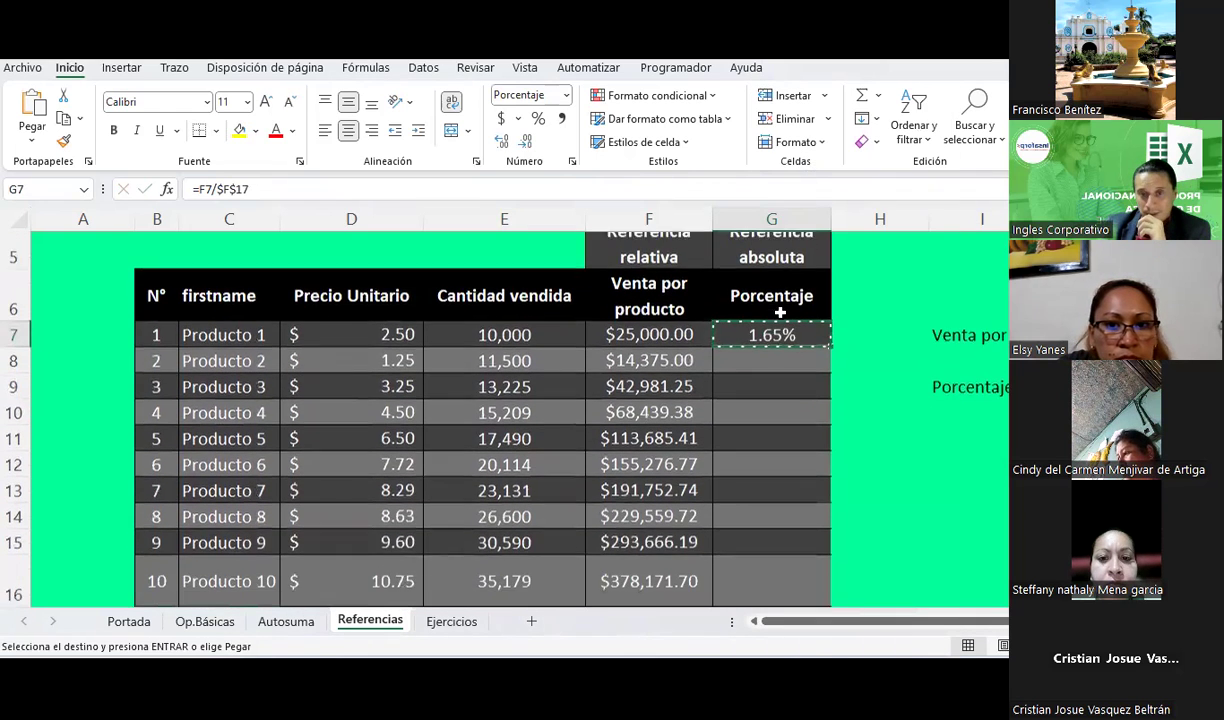
mouse_move(772, 360)
left_mouse_down()
mouse_move(757, 578)
mouse_move(749, 484)
left_mouse_up()
right_click(749, 484)
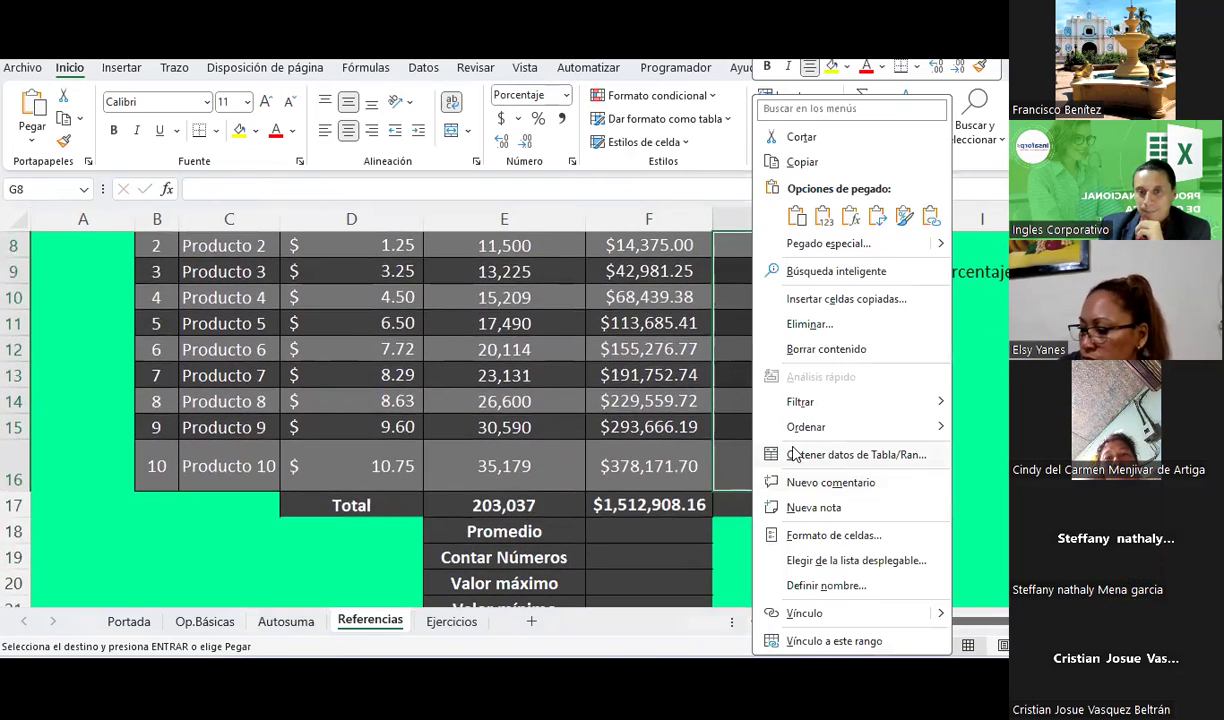
left_click(800, 215)
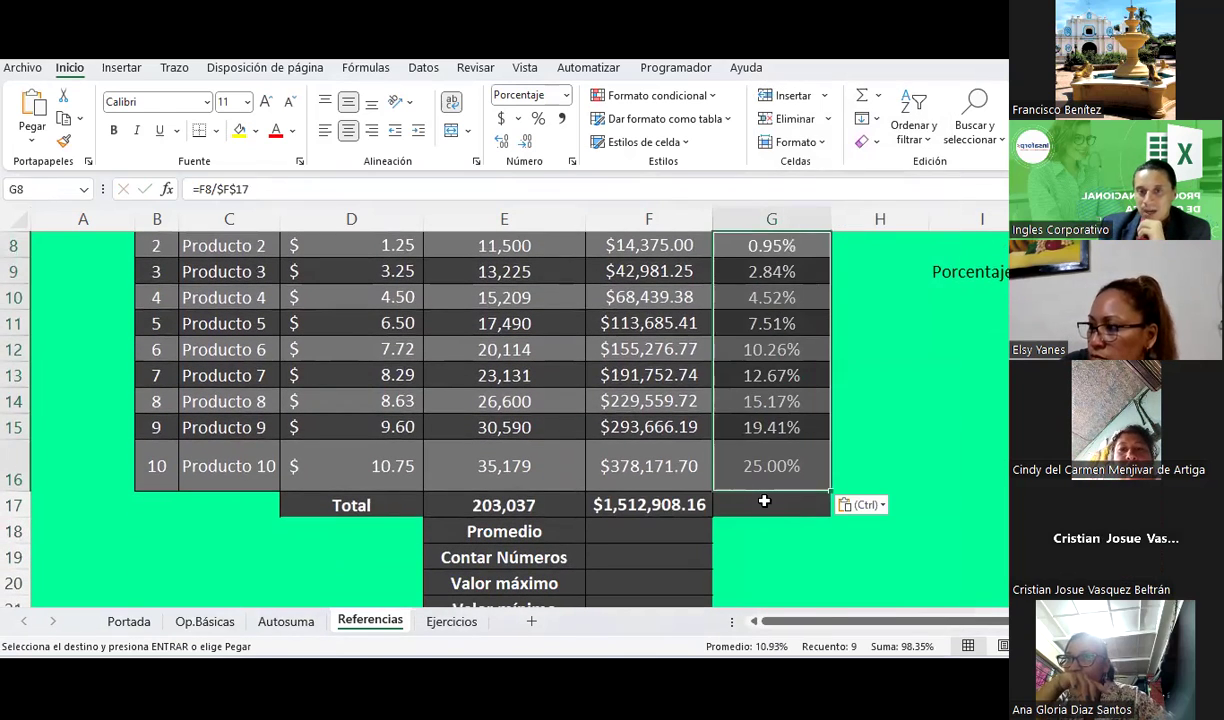
scroll(760, 470, "up", 1)
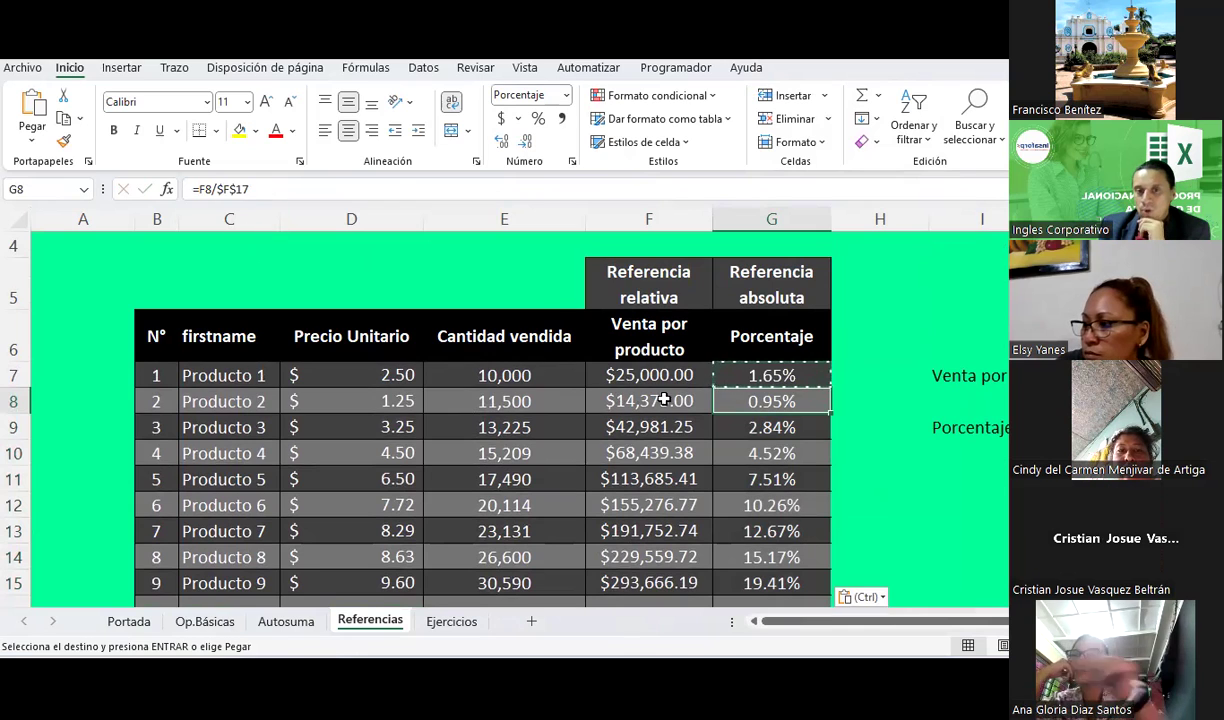
Verify the pasted formulas still divide by $F$17, clear copy mode, and select G17.
left_click(743, 428)
left_click(740, 454)
scroll(740, 454, "down", 1)
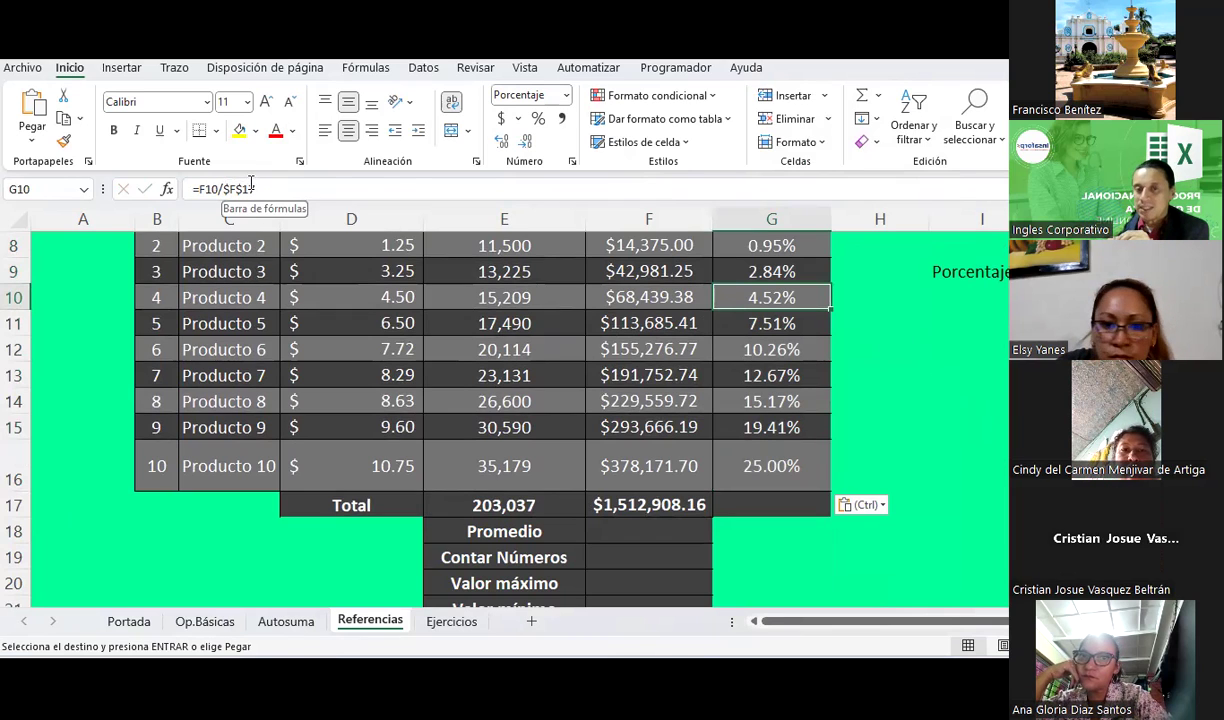
key("Escape")
key("Down")
key("Down")
key("Down")
key("Down")
key("Down")
key("Down")
key("Down")
key("Up")
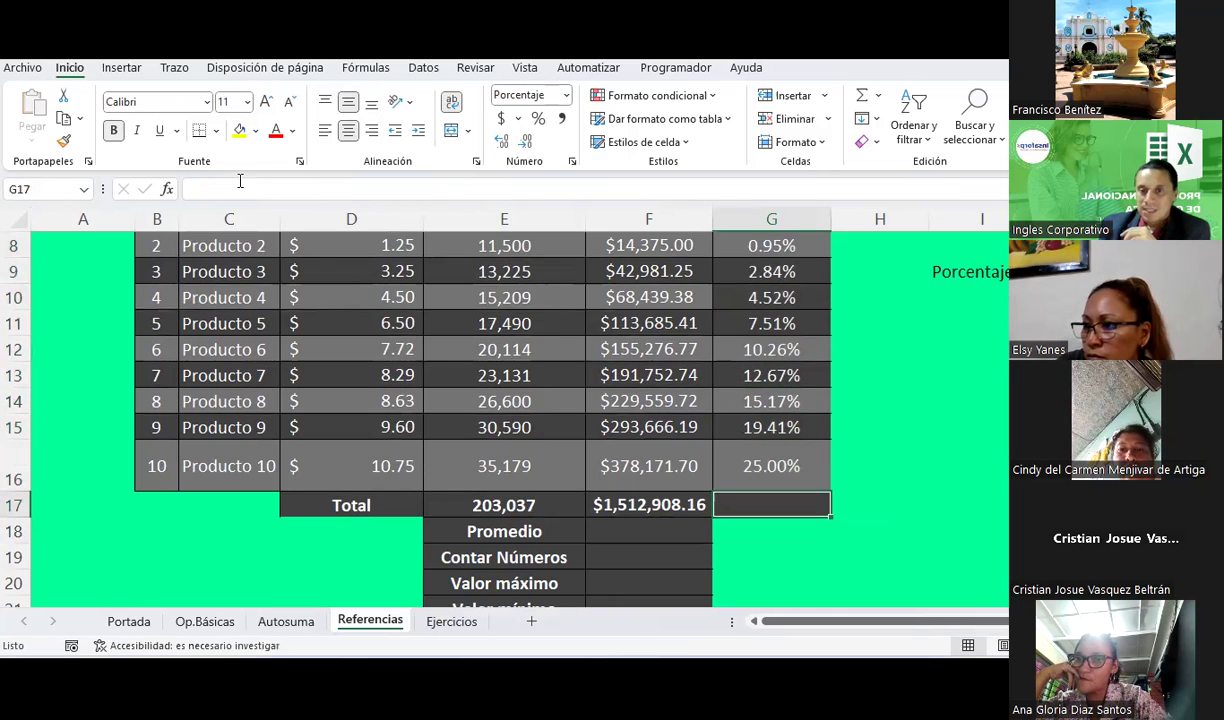
Sum the Porcentaje column in G17 to get a 100.00% total.
left_click(861, 96)
key("Return")
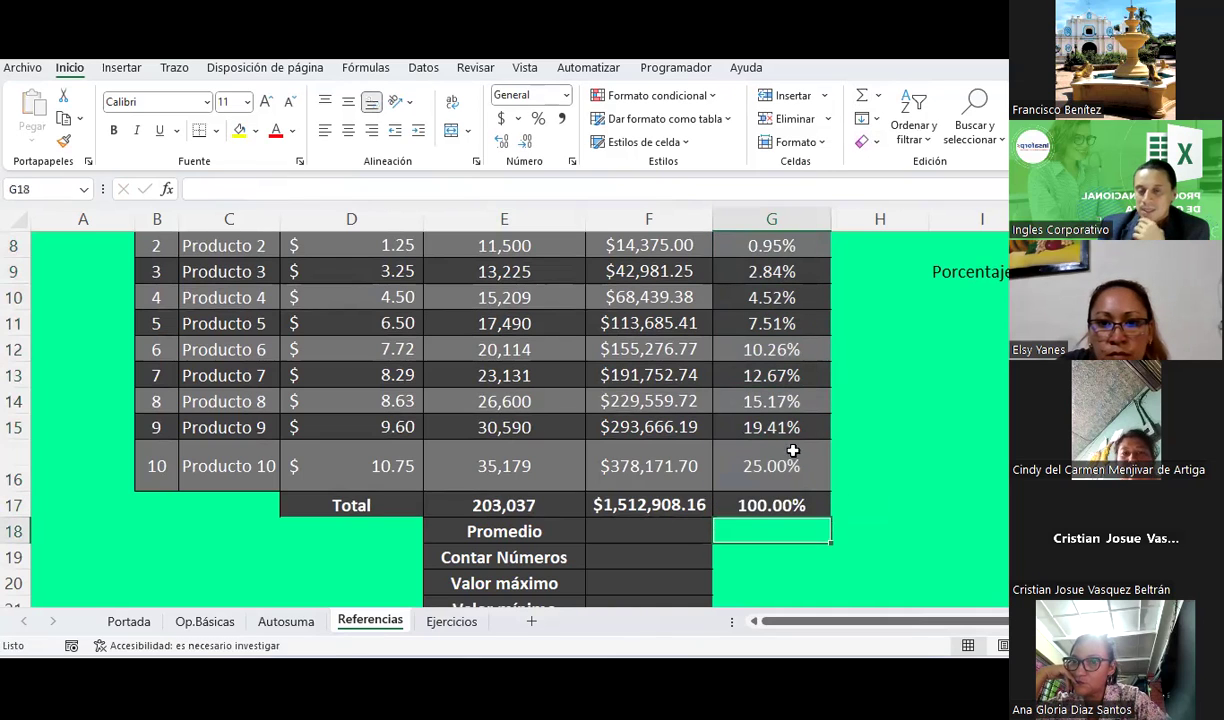
left_click(741, 503)
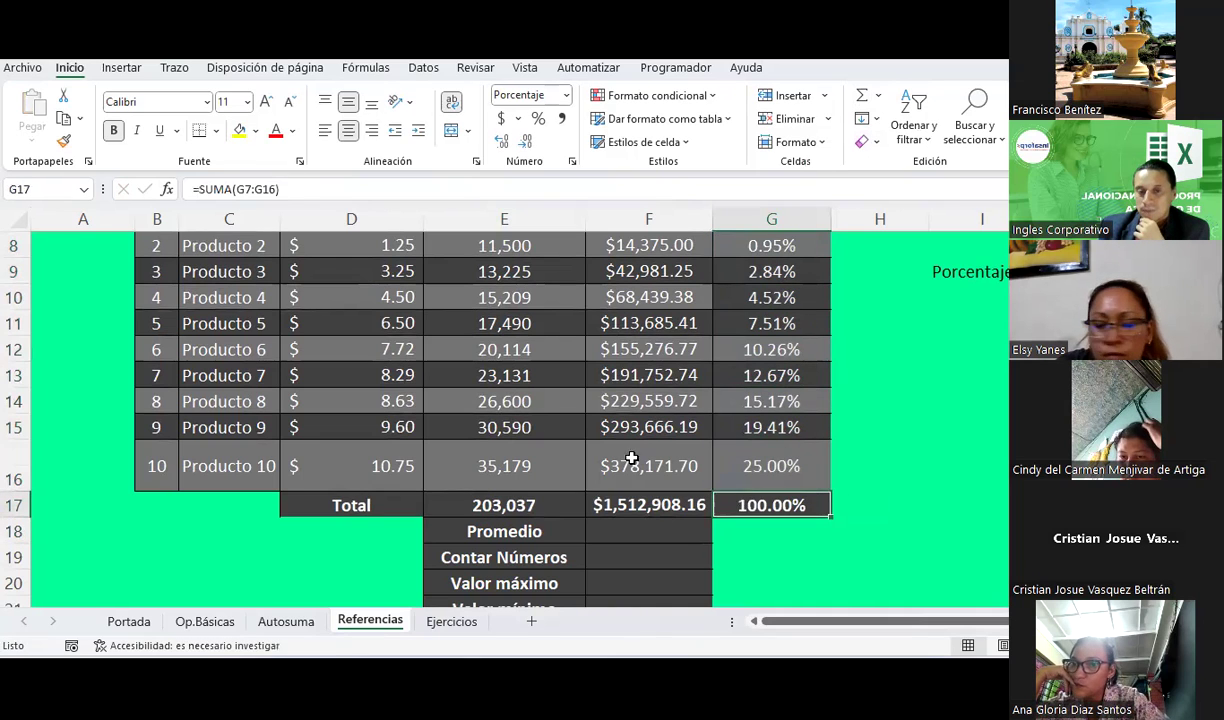
scroll(636, 464, "down", 2)
Review the empty summary cells from Promedio down to Valor mínimo.
left_click(655, 384)
left_click(640, 403)
left_click(631, 427)
left_click(630, 451)
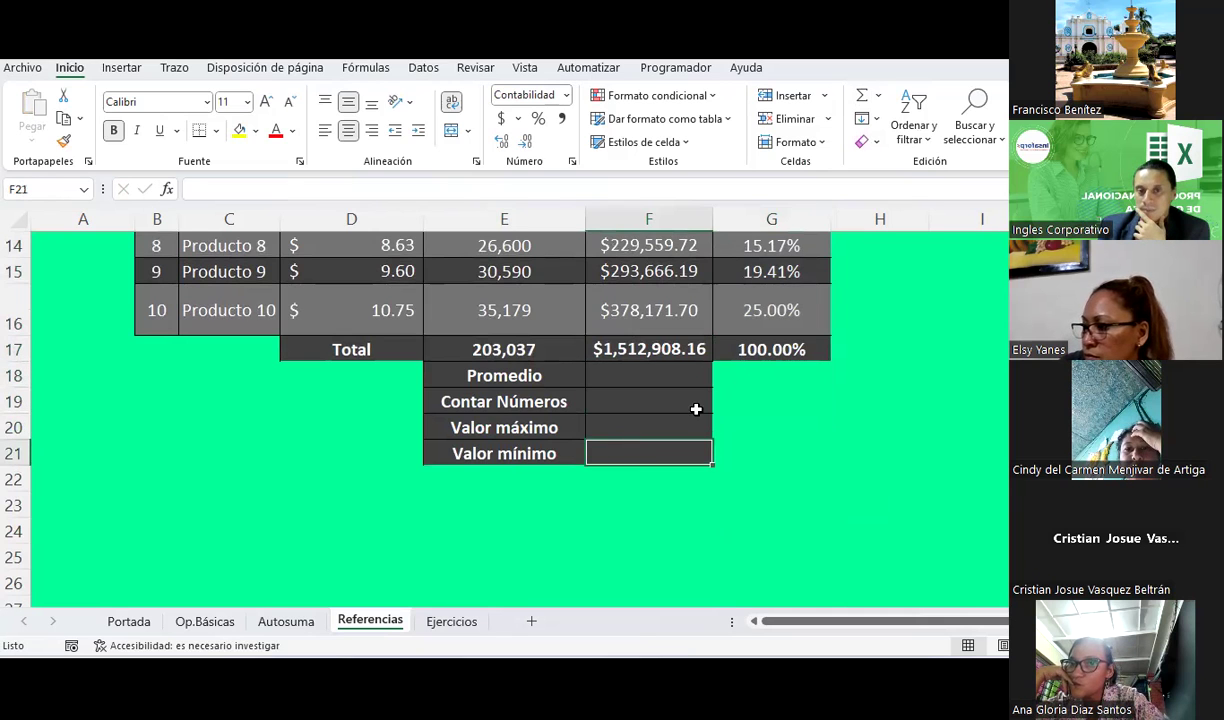
scroll(697, 405, "up", 4)
scroll(697, 405, "down", 1)
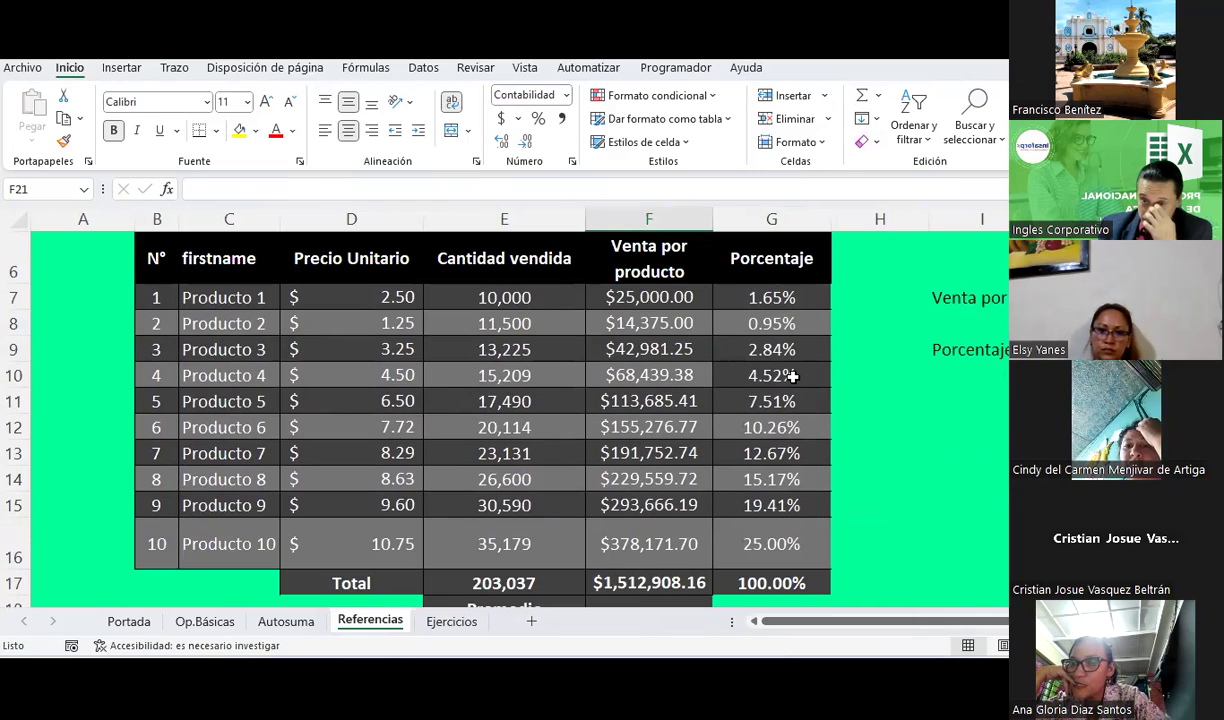
Paint G7:G8's banded formatting onto G9:G10, then go to the Ejercicios sheet.
mouse_move(745, 297)
left_mouse_down()
mouse_move(805, 330)
mouse_move(775, 375)
left_mouse_up()
left_click(62, 143)
left_click(770, 400)
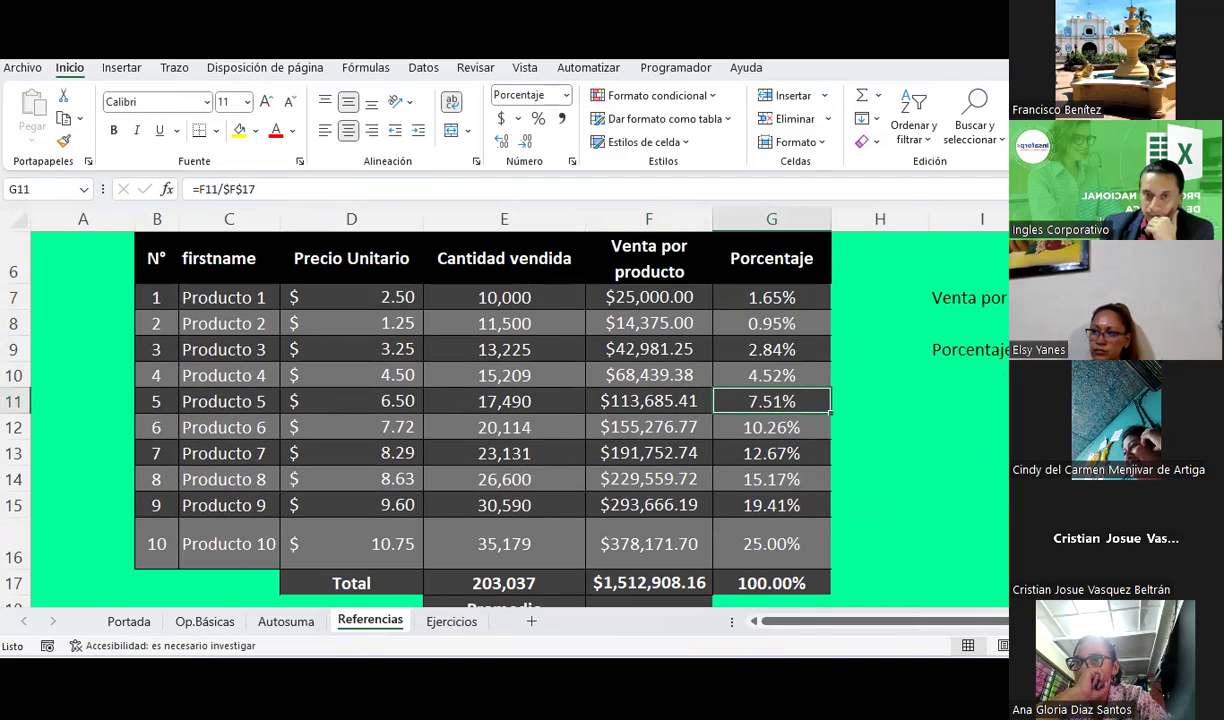
left_click(451, 621)
Return to Referencias and review the formulas in G7, F8 and the F17 sales total.
scroll(658, 384, "down", 4)
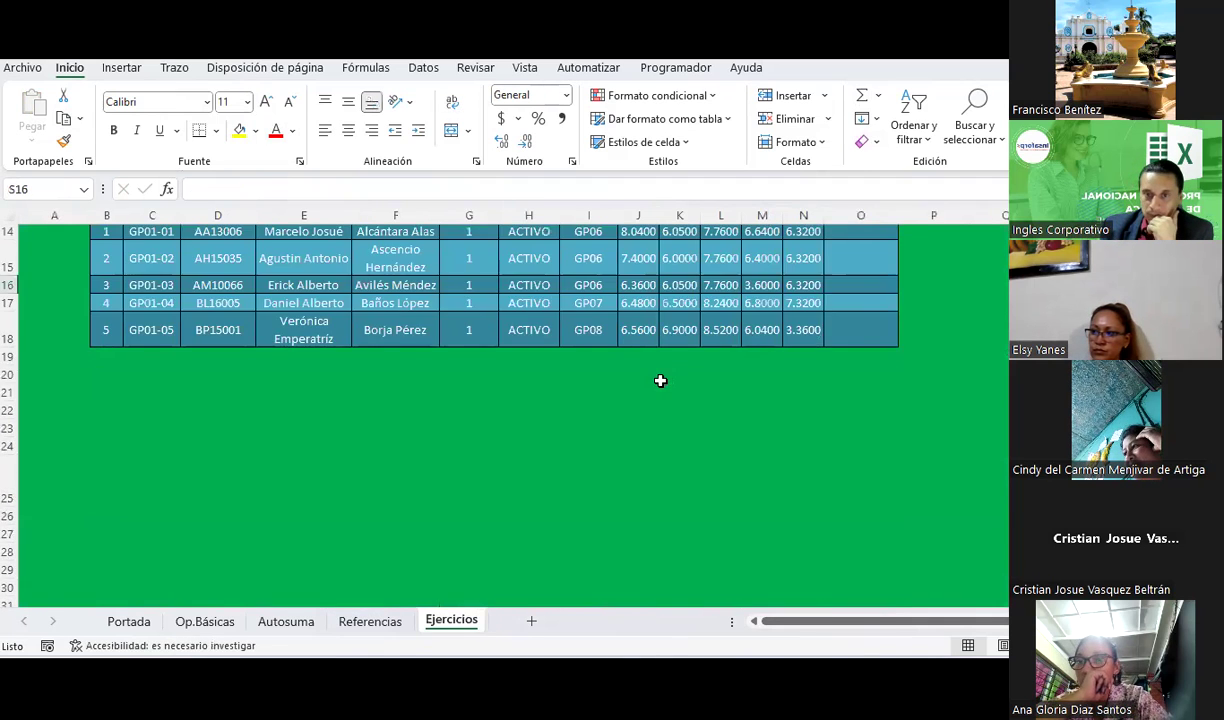
scroll(664, 391, "up", 2)
left_click(388, 622)
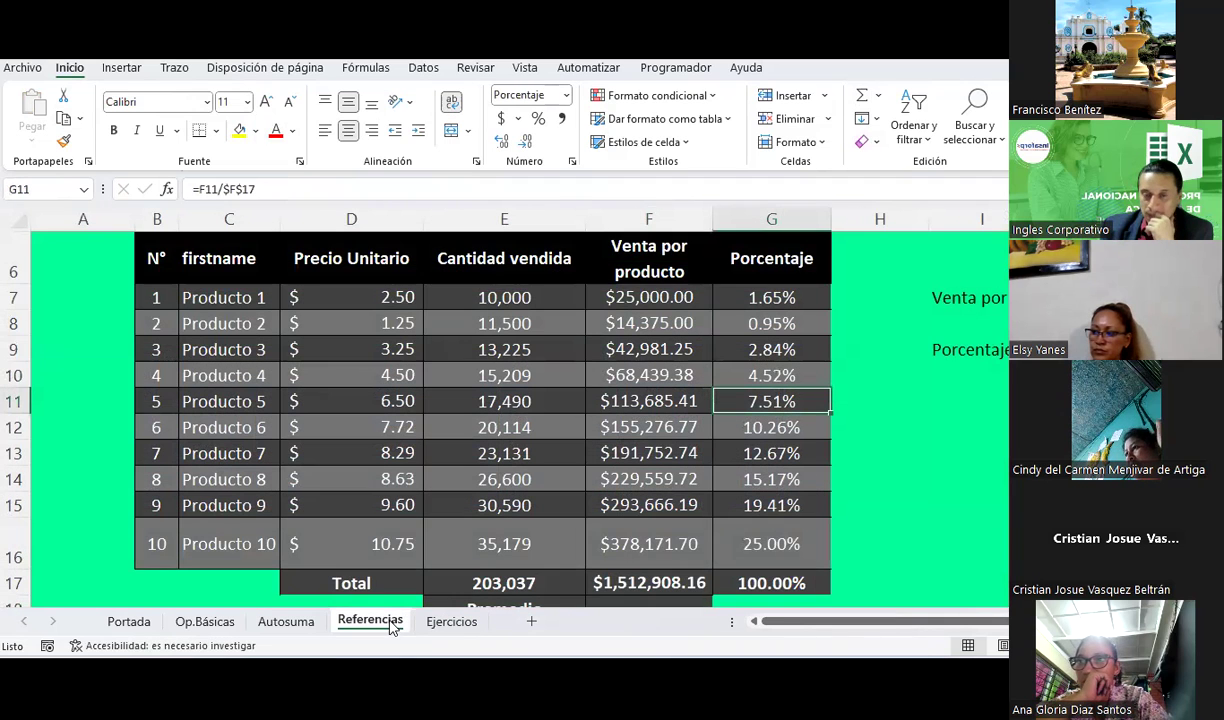
left_click(737, 298)
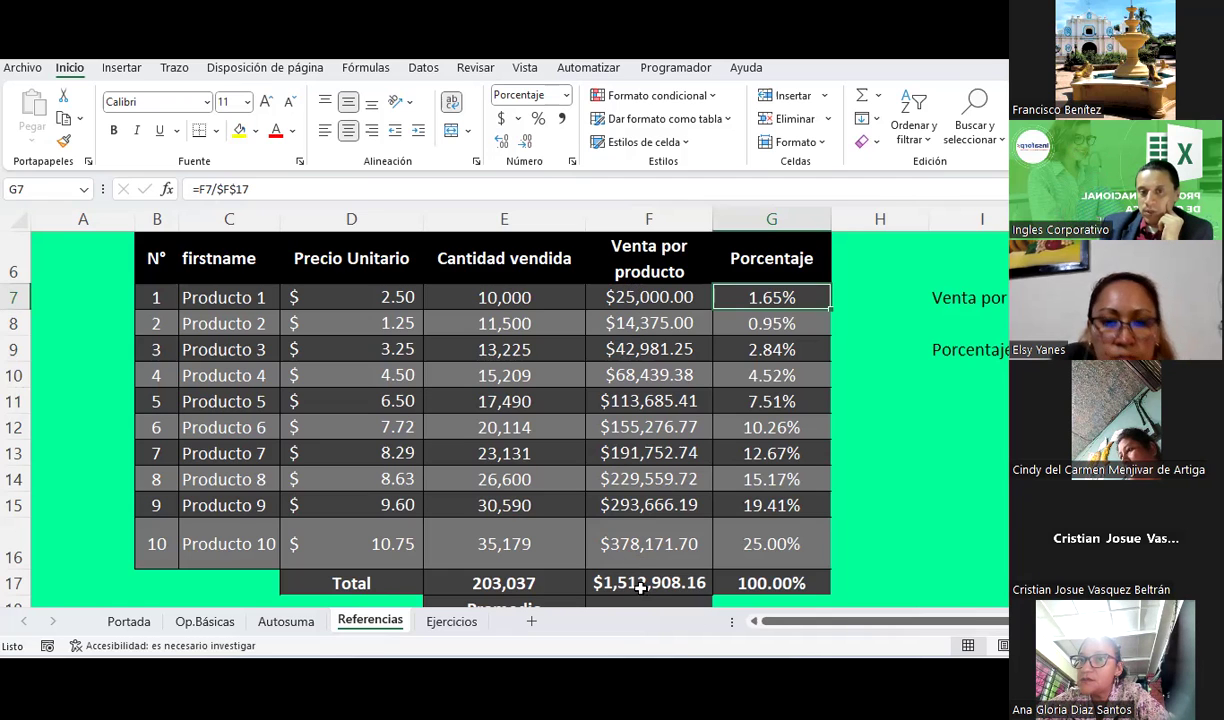
left_click(642, 325)
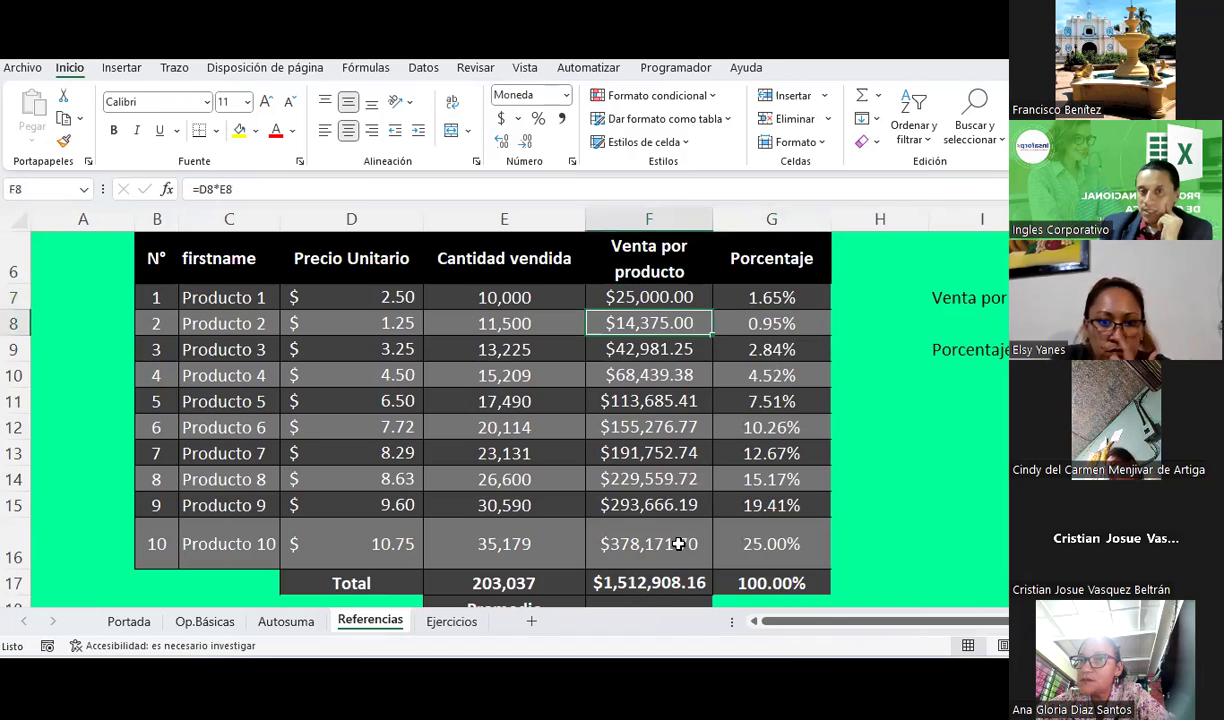
left_click(653, 589)
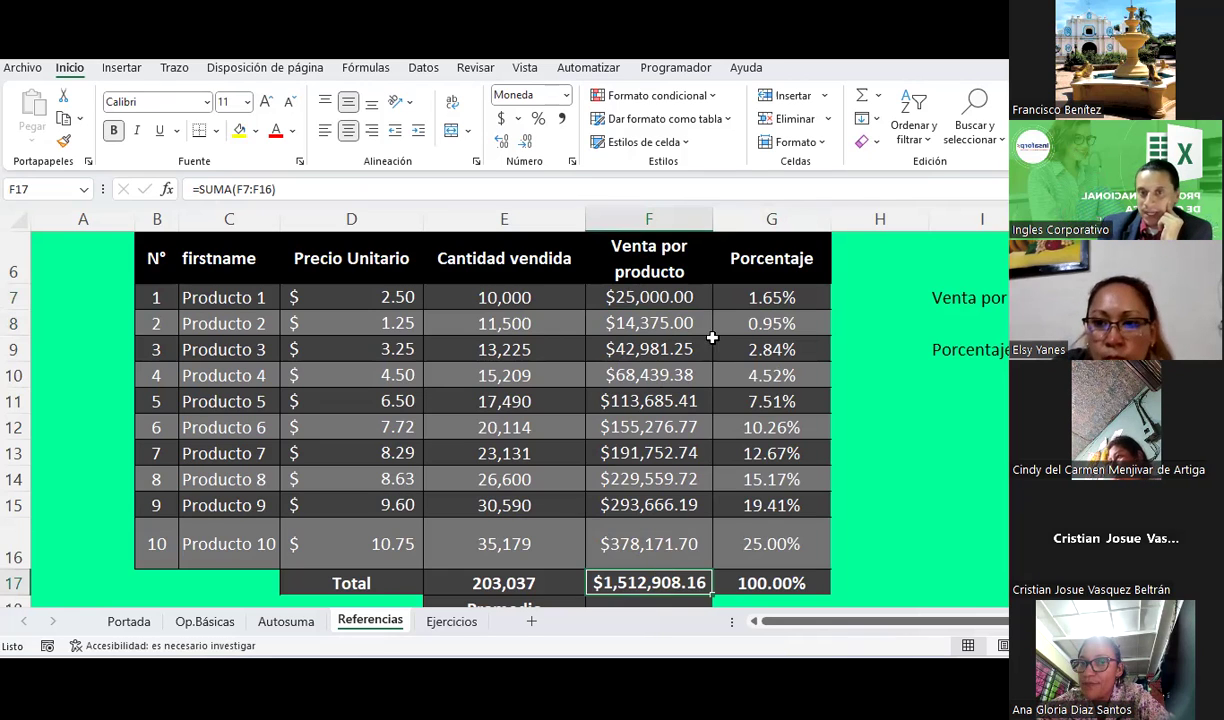
left_click(797, 296)
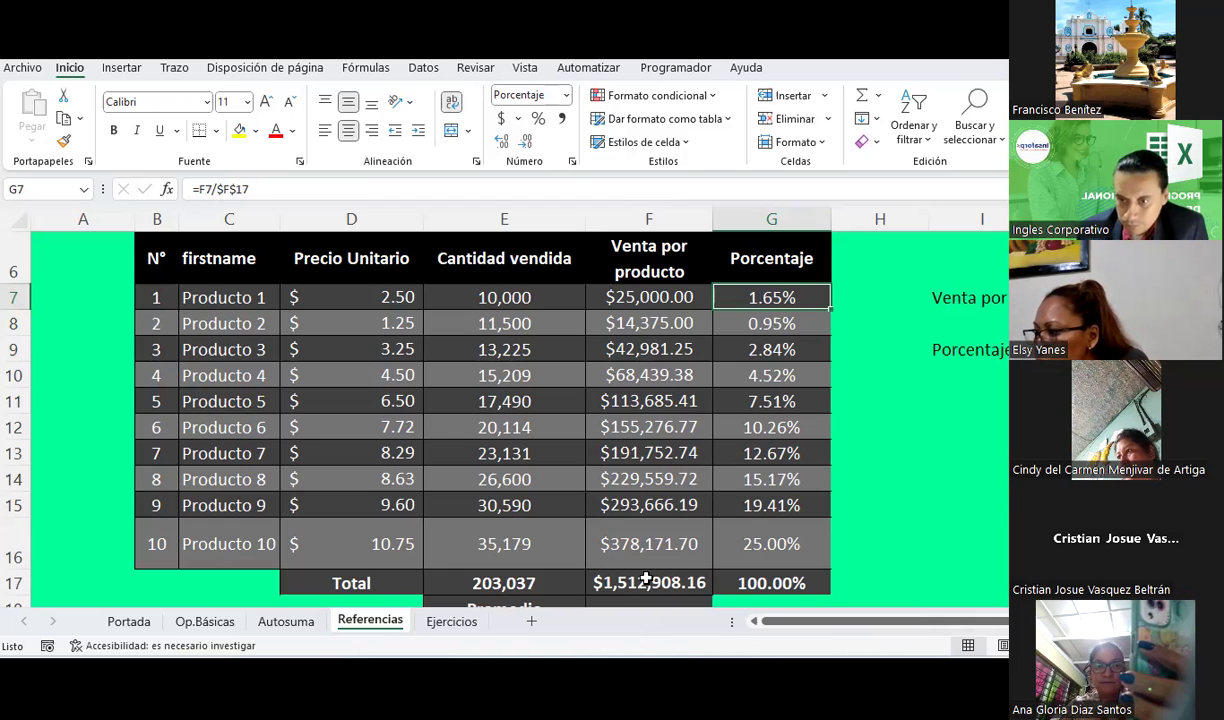
Check E10's value, then switch to Ejercicios and select the first Nota final cell.
left_click(583, 384)
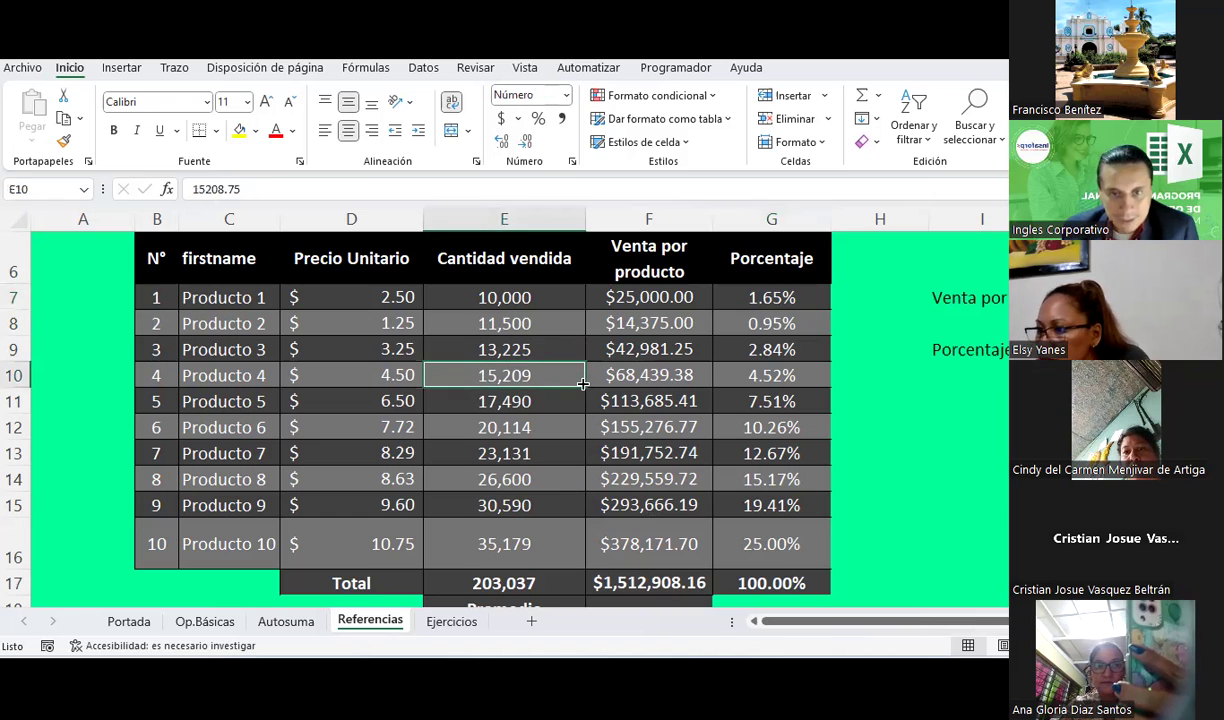
scroll(554, 388, "down", 2)
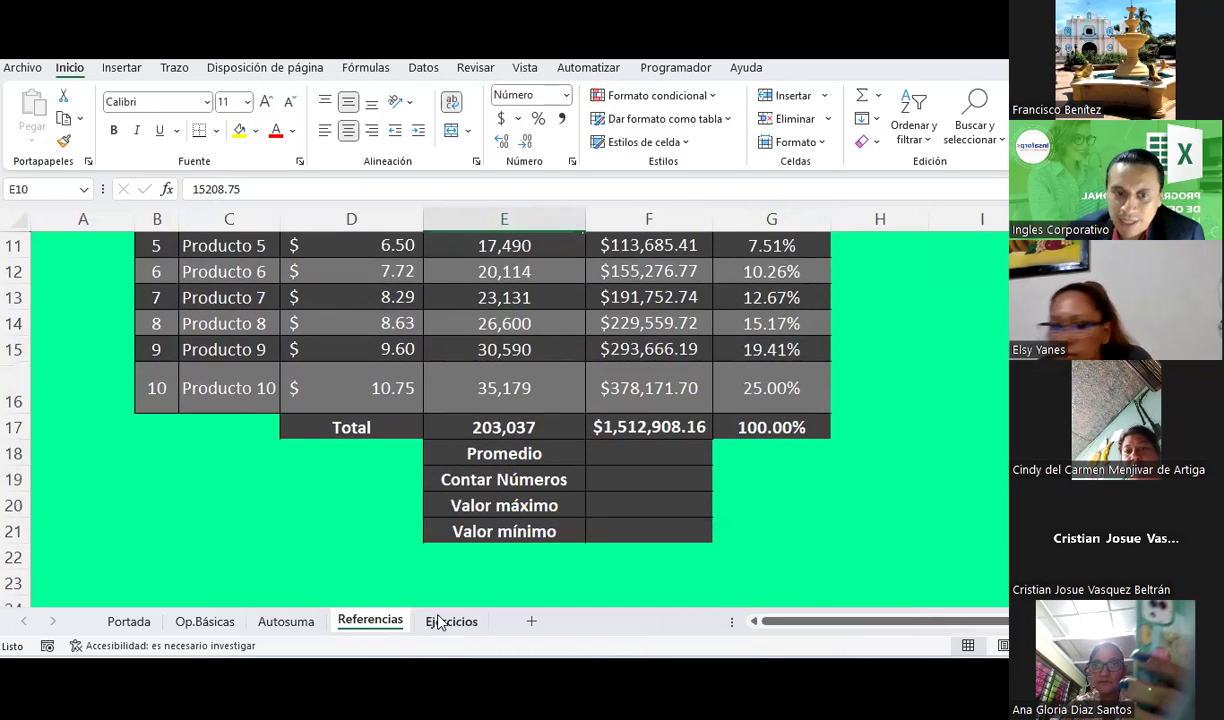
left_click(439, 622)
scroll(593, 332, "down", 1)
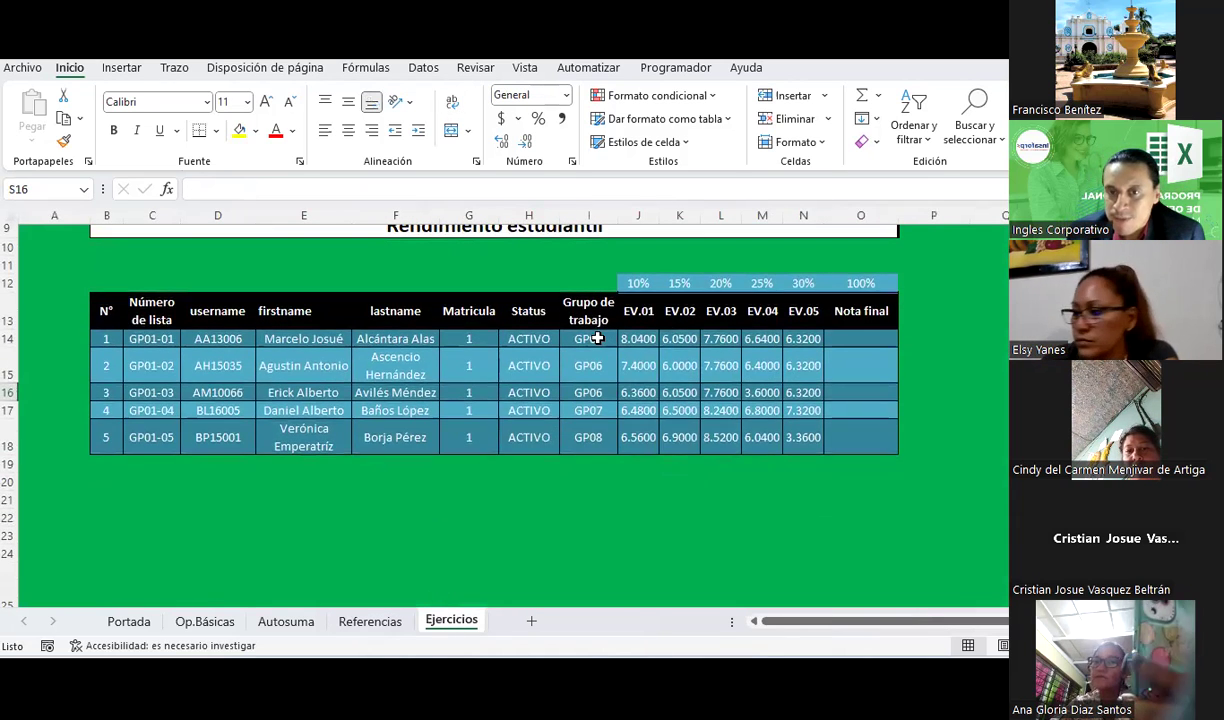
left_click(852, 339)
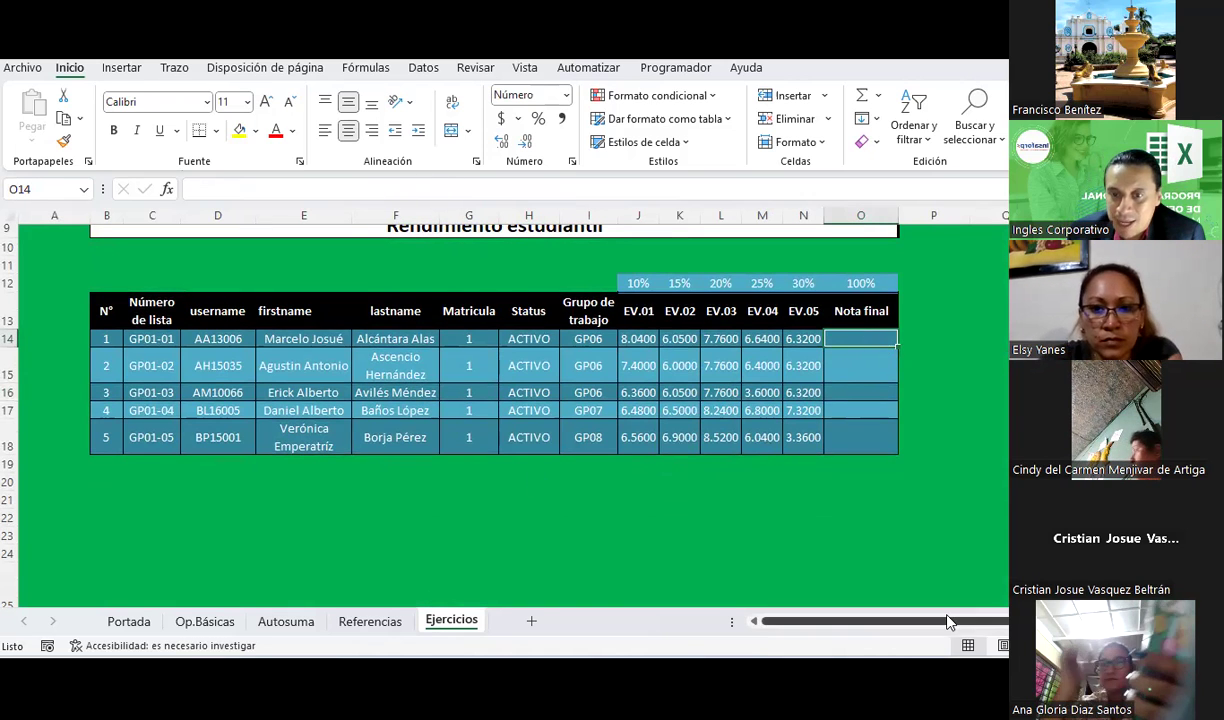
left_click_drag(948, 622, 981, 628)
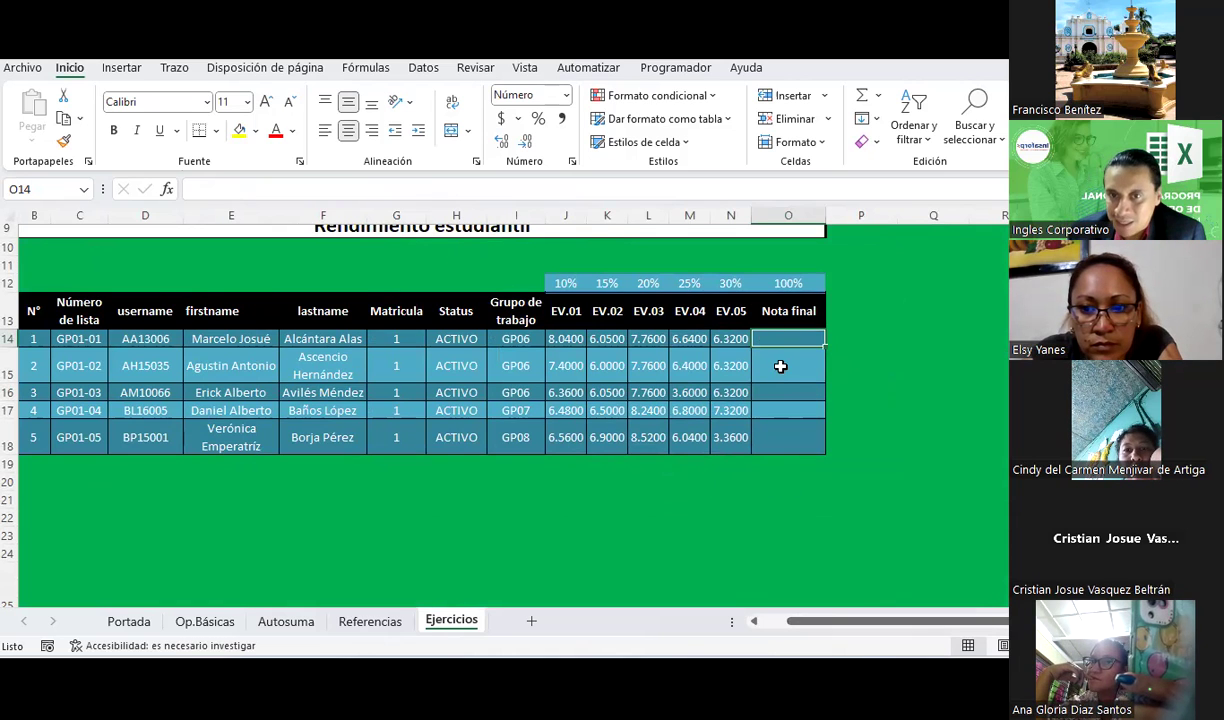
Review the Matricula column, then pick the blue pen from the Trazo tools.
left_click(385, 363)
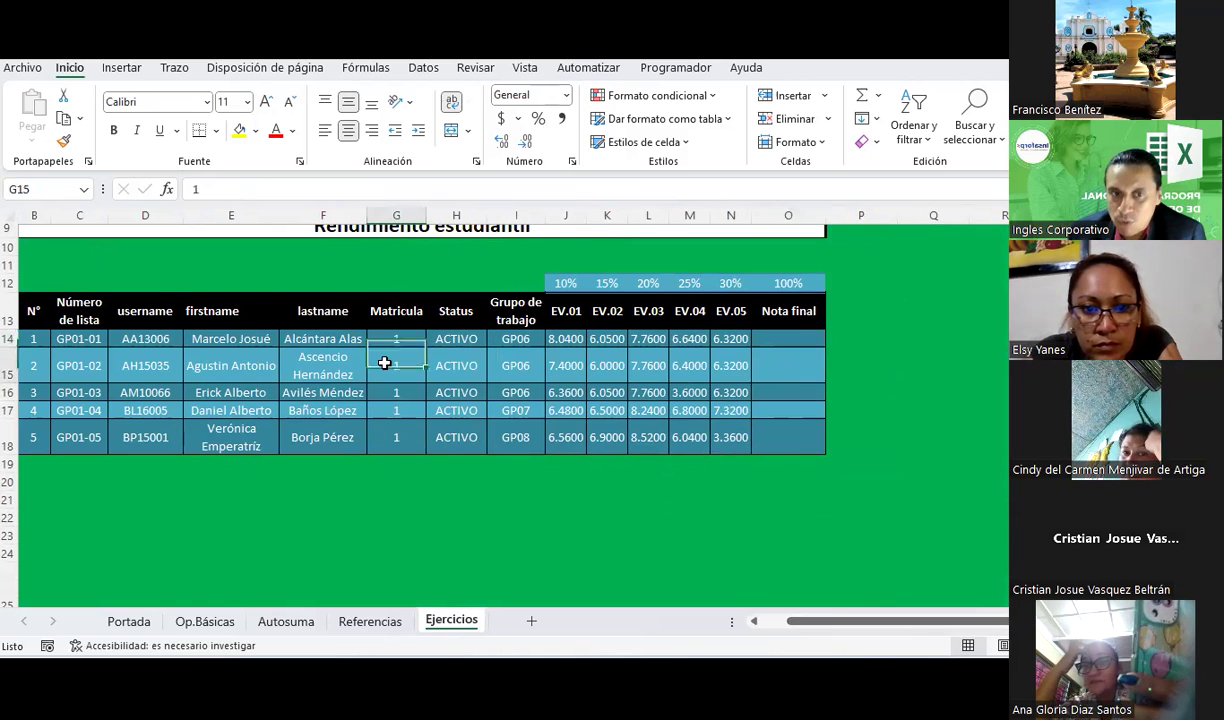
left_click(388, 392)
left_click(390, 410)
left_click(391, 437)
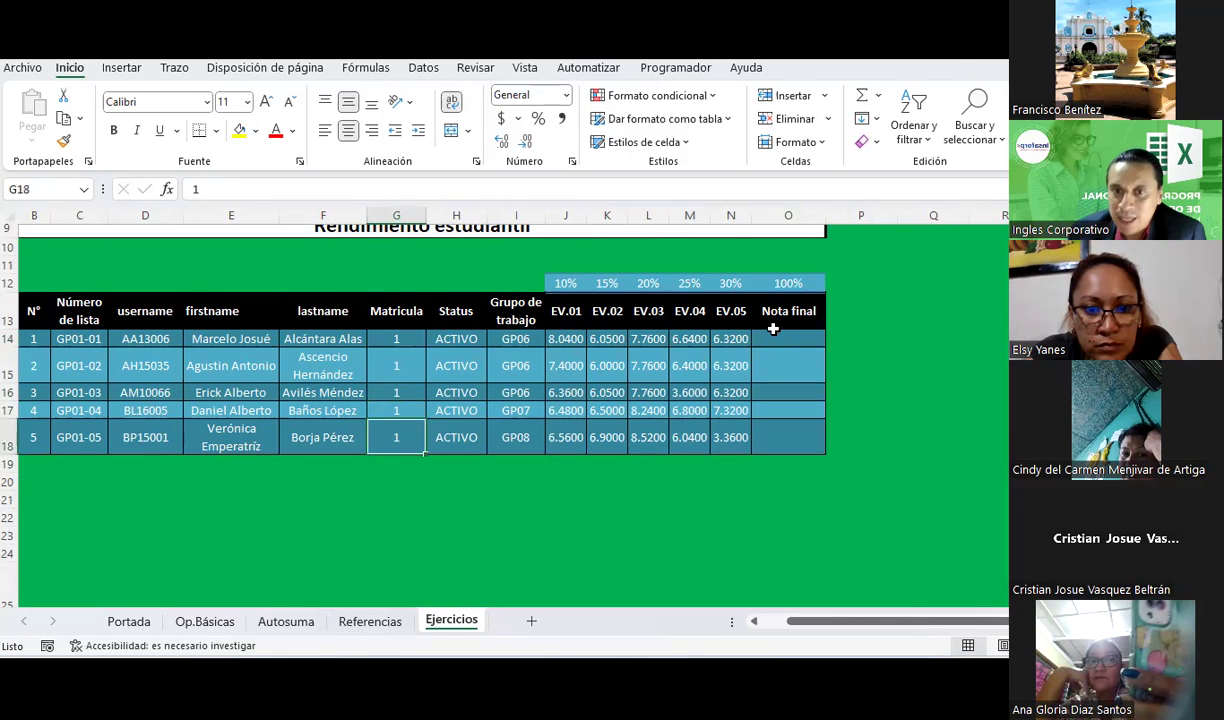
left_click(775, 338)
left_click(174, 67)
left_click(163, 110)
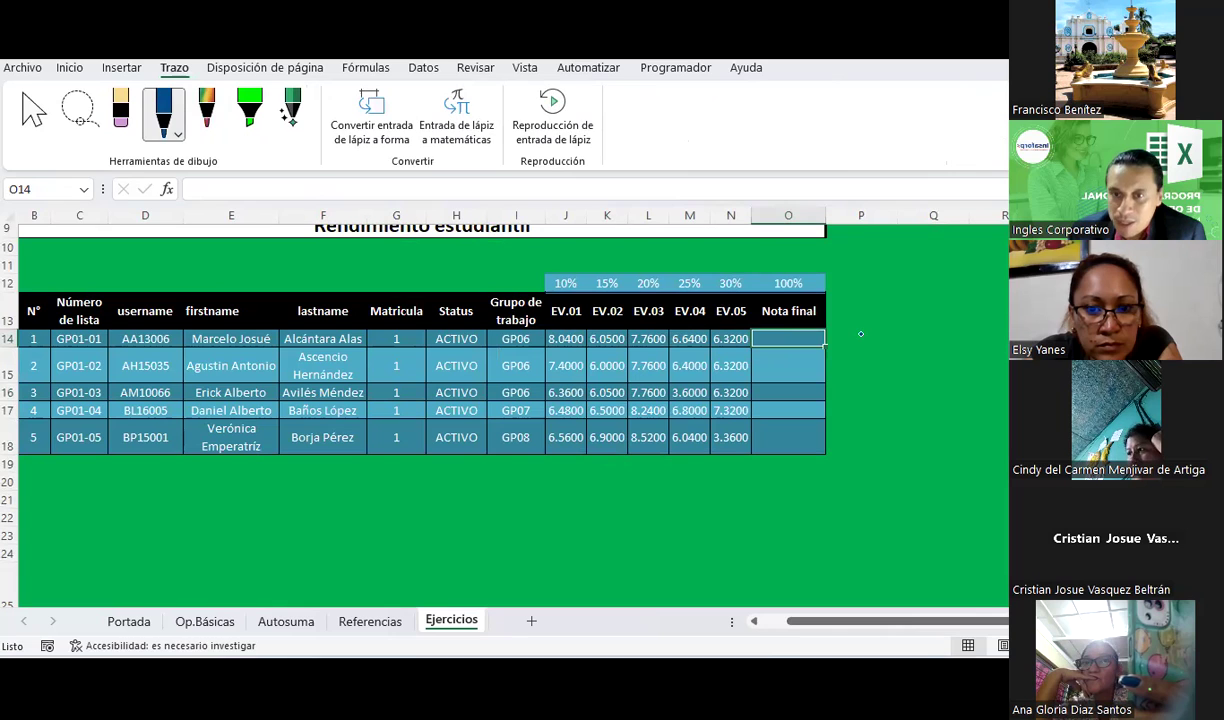
Hand-write ink beside the grade table, then enter 'Promedio ponderado' in M20.
mouse_move(892, 368)
left_mouse_down()
mouse_move(893, 378)
mouse_move(938, 373)
left_mouse_up()
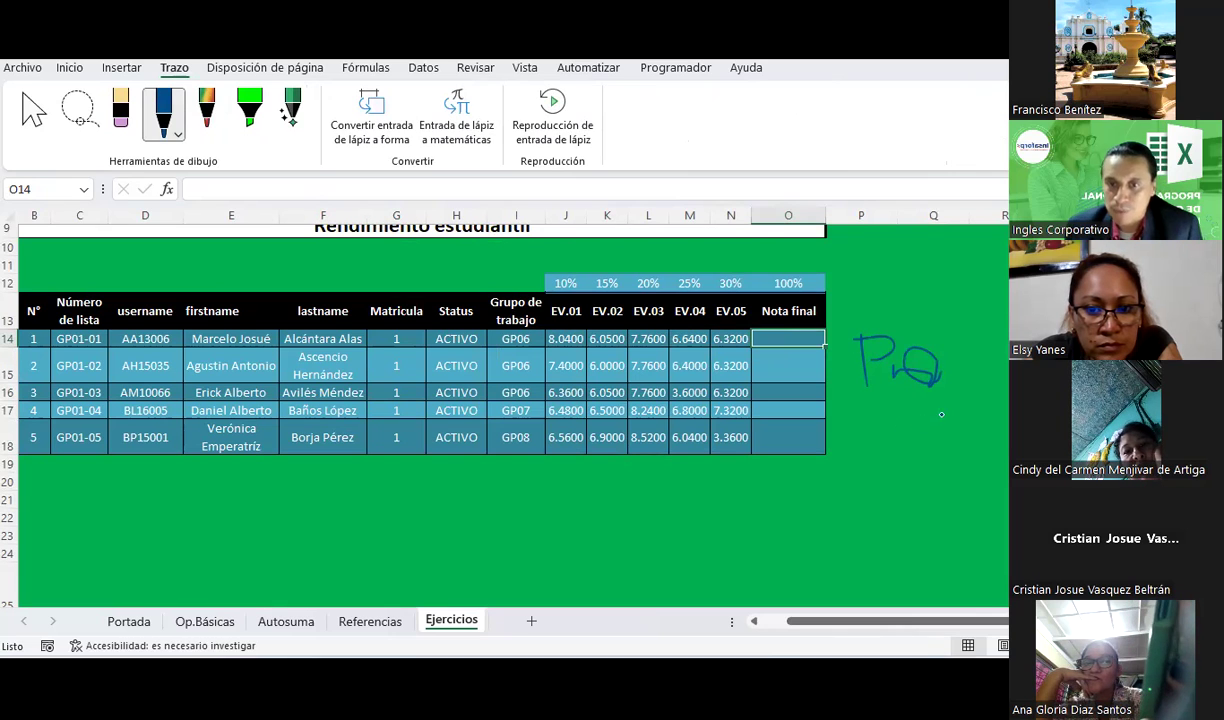
key("Escape")
left_click(681, 481)
type("Promedio ponderad")
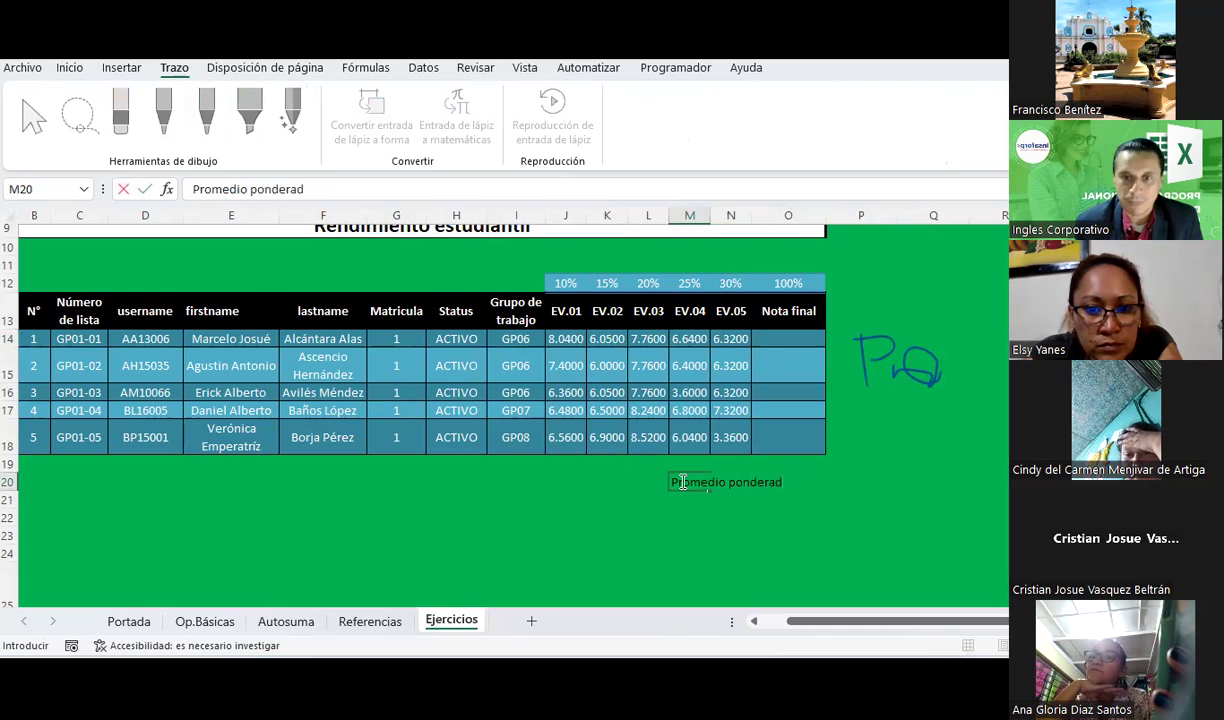
type("o")
key("Return")
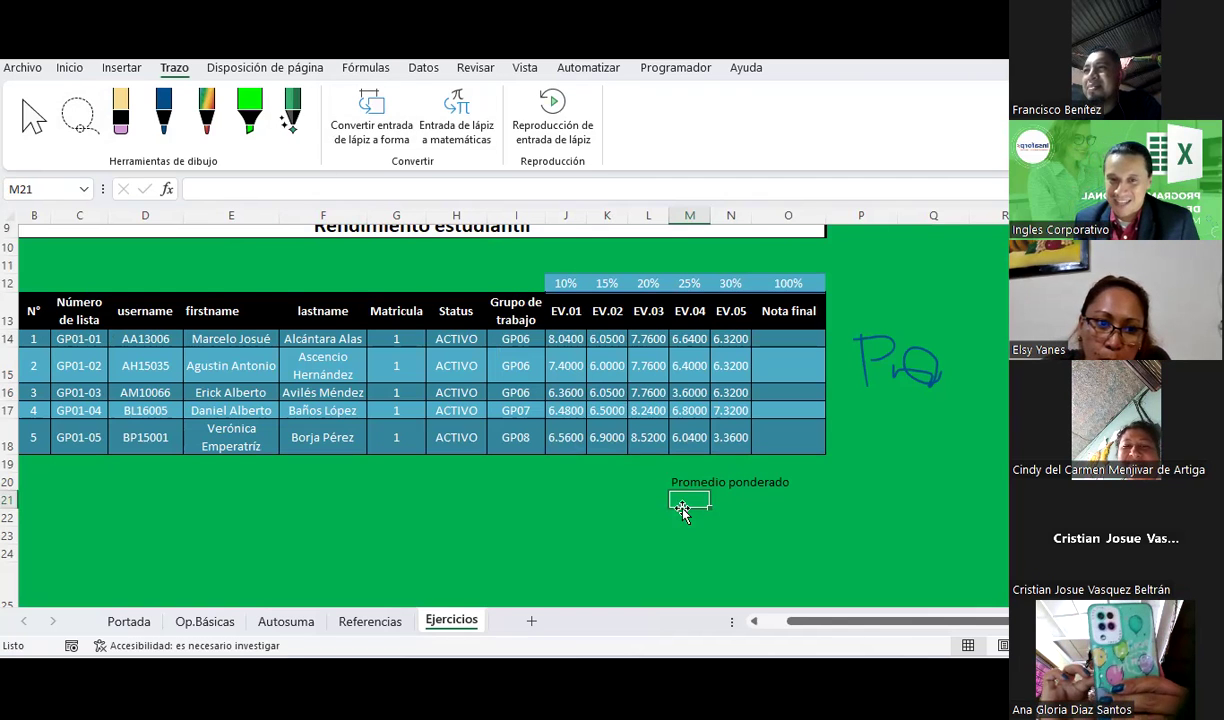
Select the handwritten ink note beside the table and delete it.
left_click(689, 481)
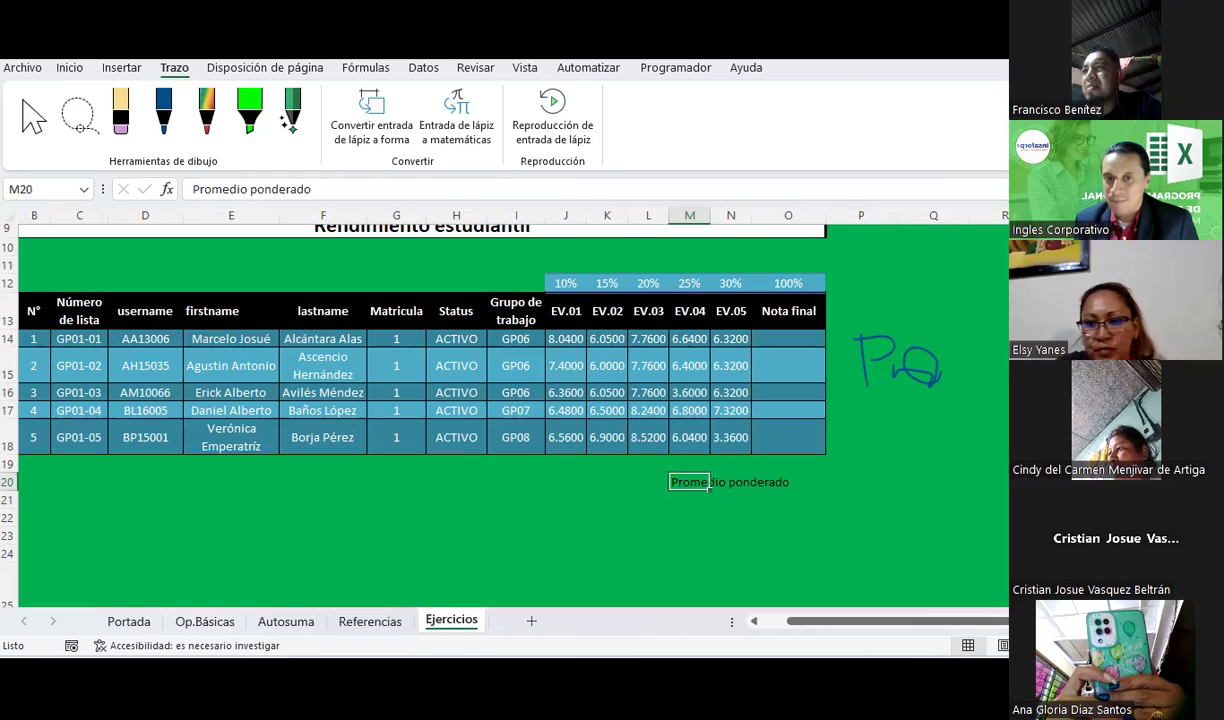
left_click(848, 422)
left_click(874, 345)
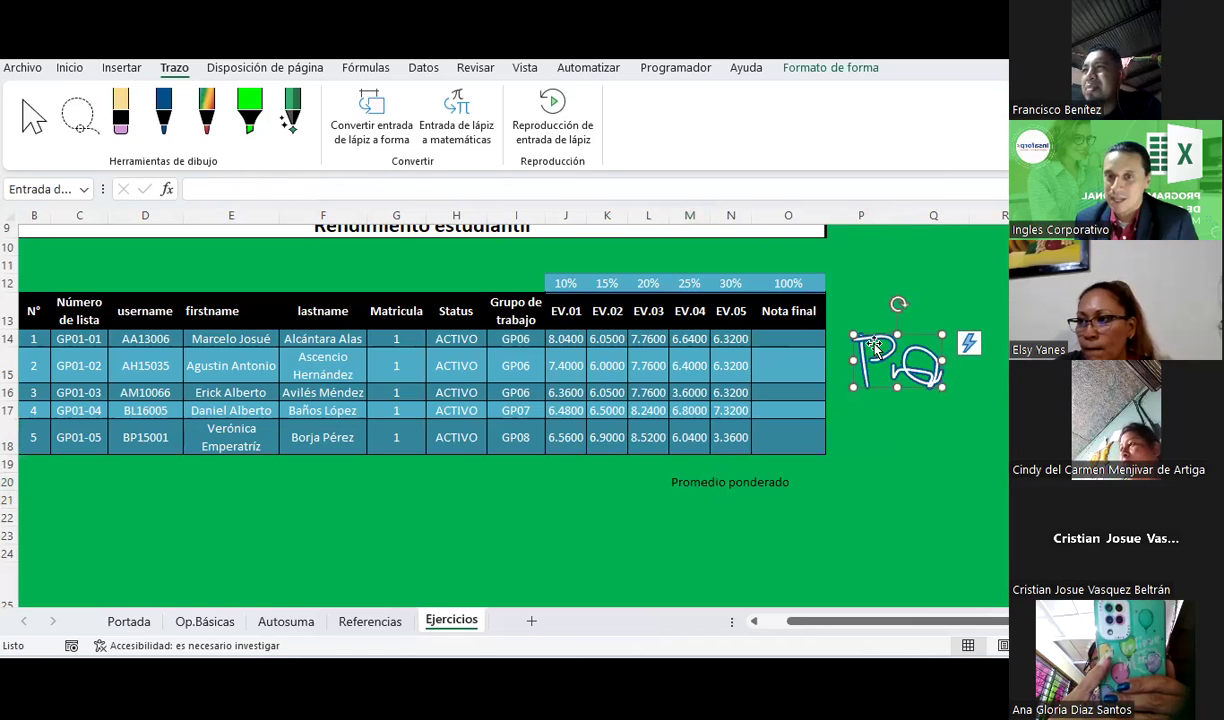
key("Delete")
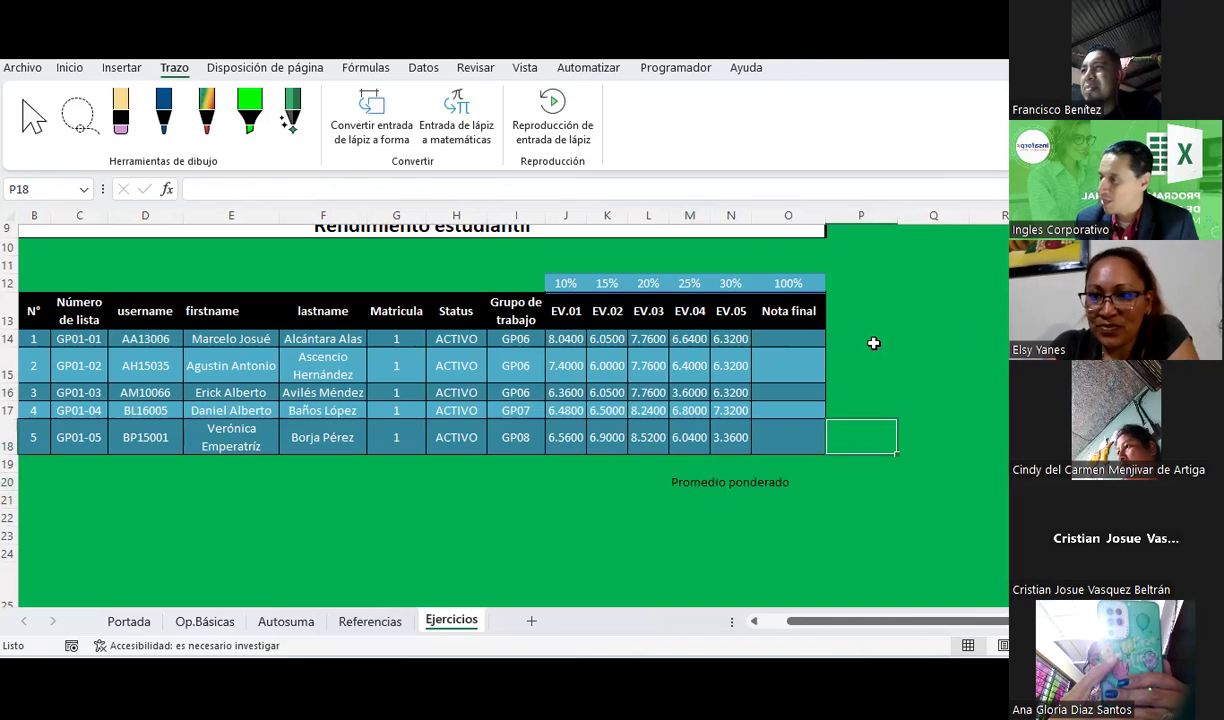
left_click(873, 343)
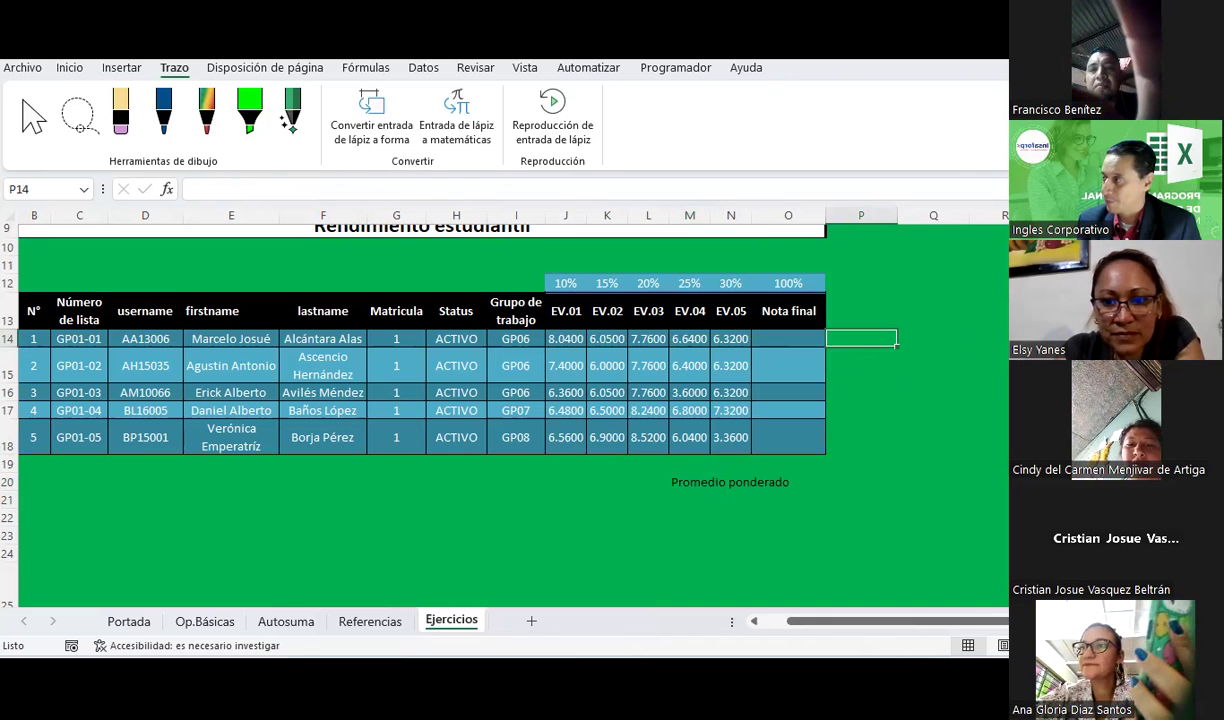
left_click(788, 338)
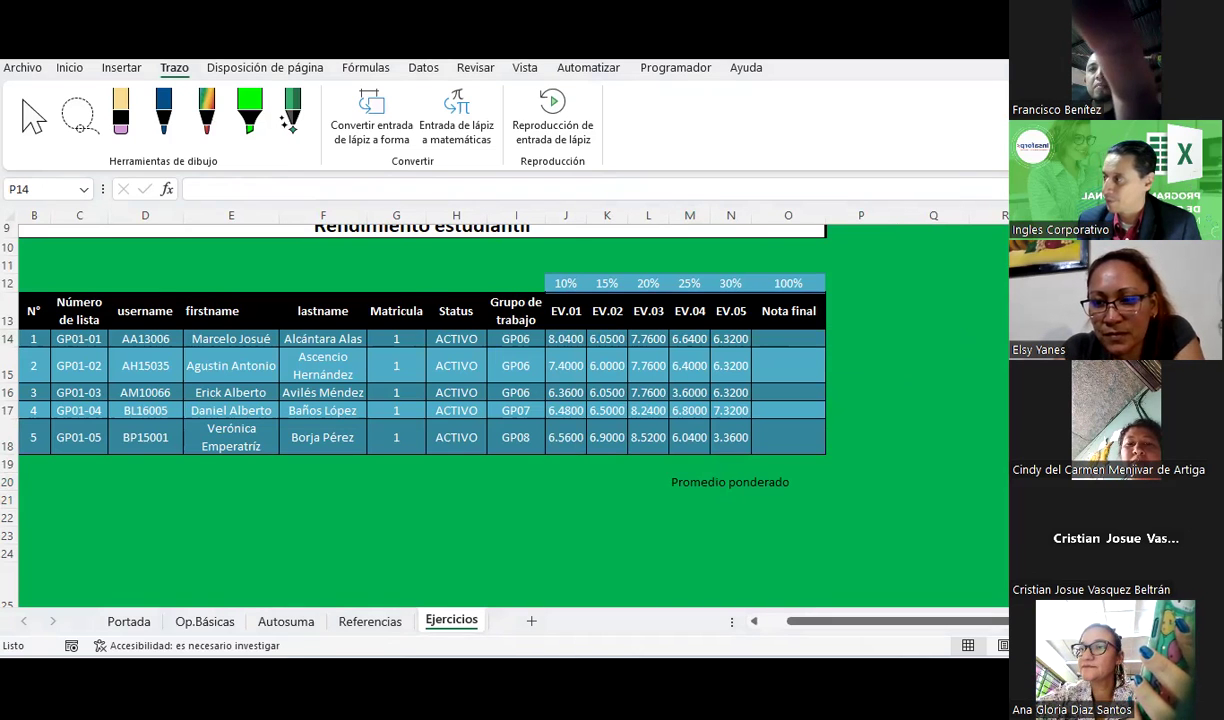